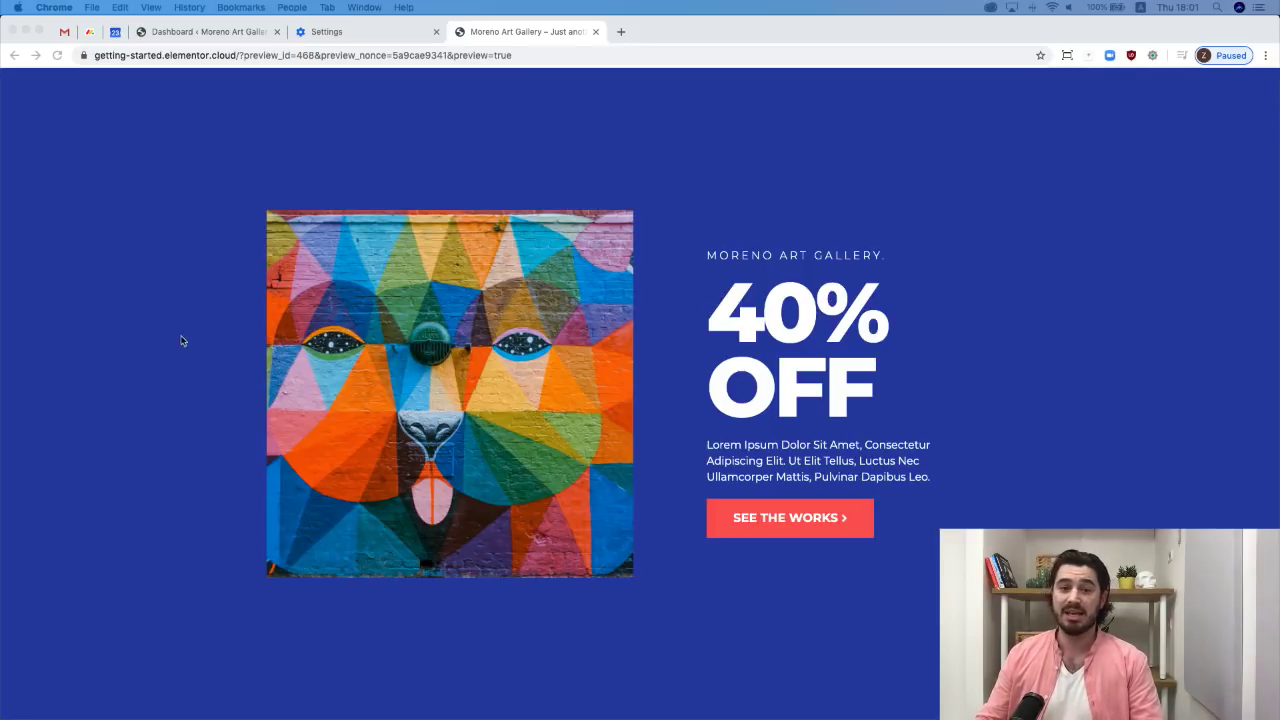
Review the finished gallery landing page preview and try its See the Works and Inquire Now buttons.
click(786, 534)
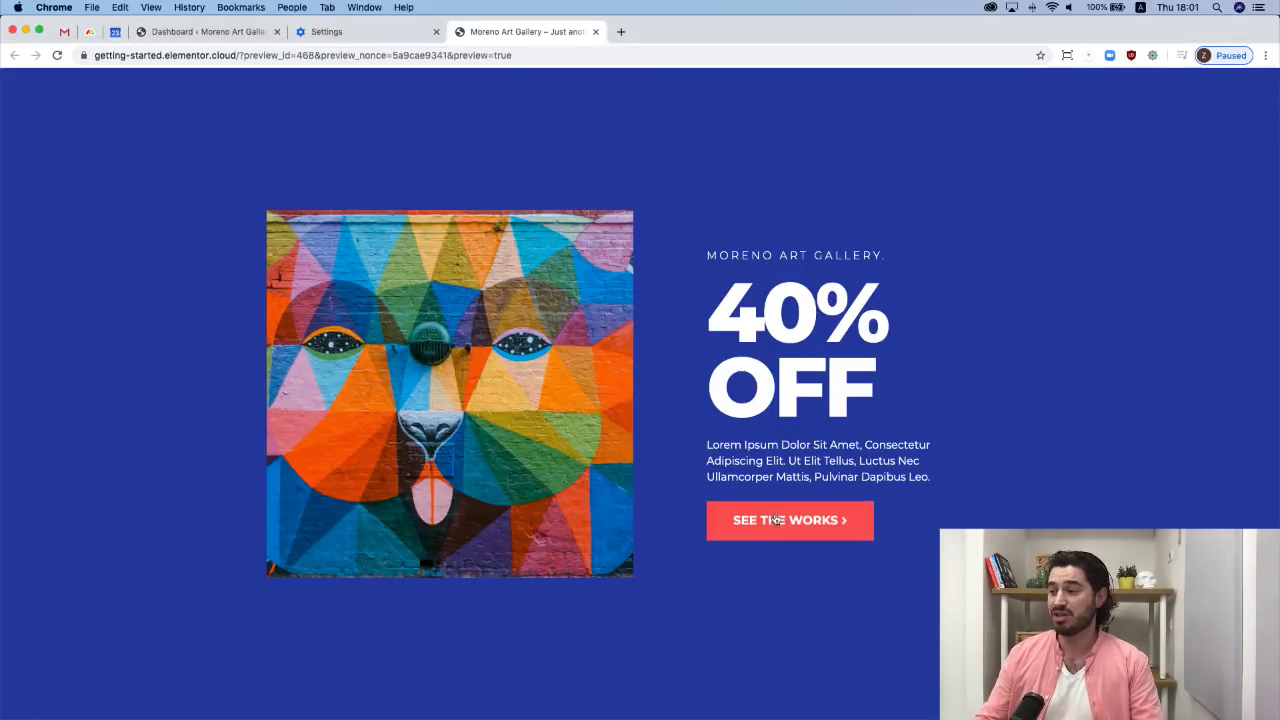
scroll(783, 531, down, 6)
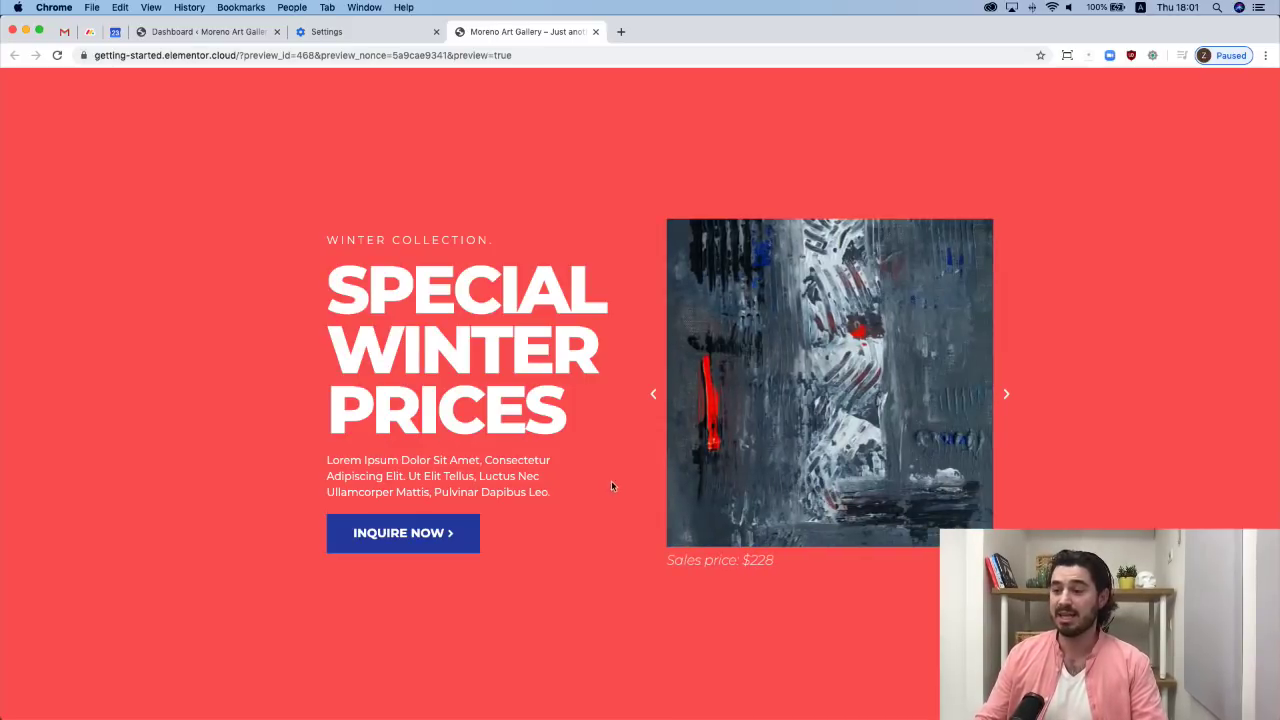
click(440, 538)
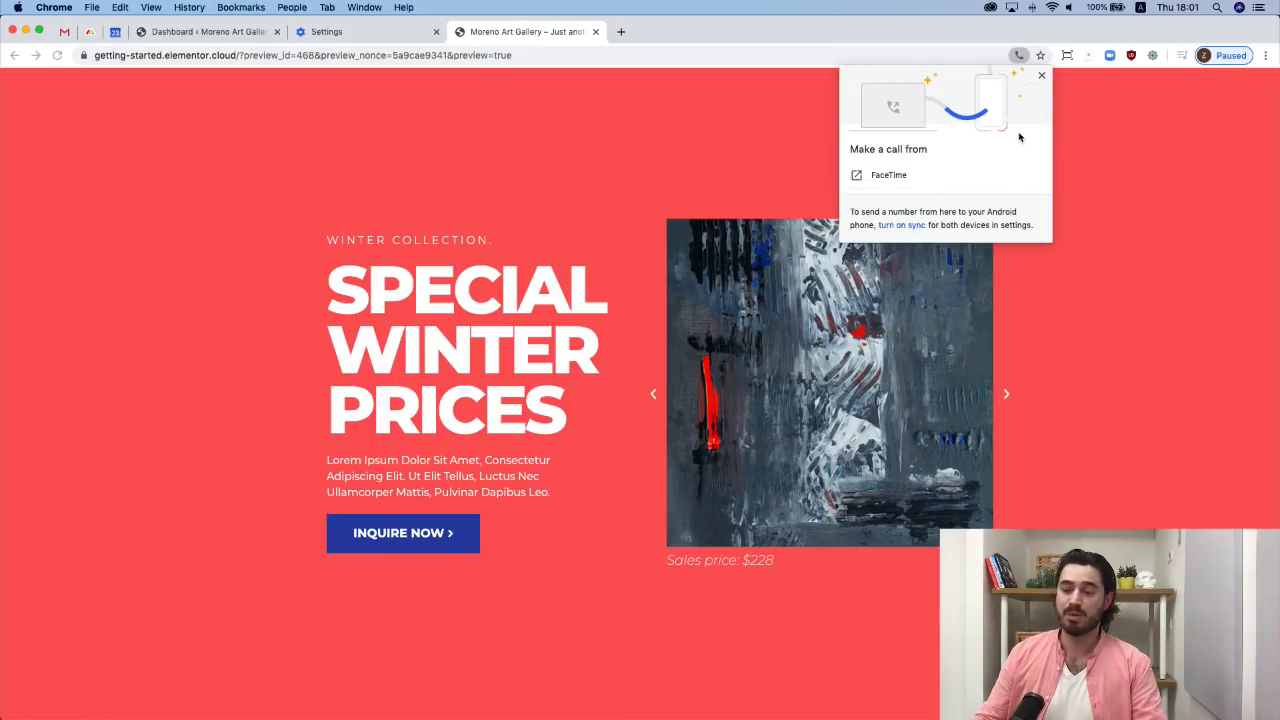
click(1042, 75)
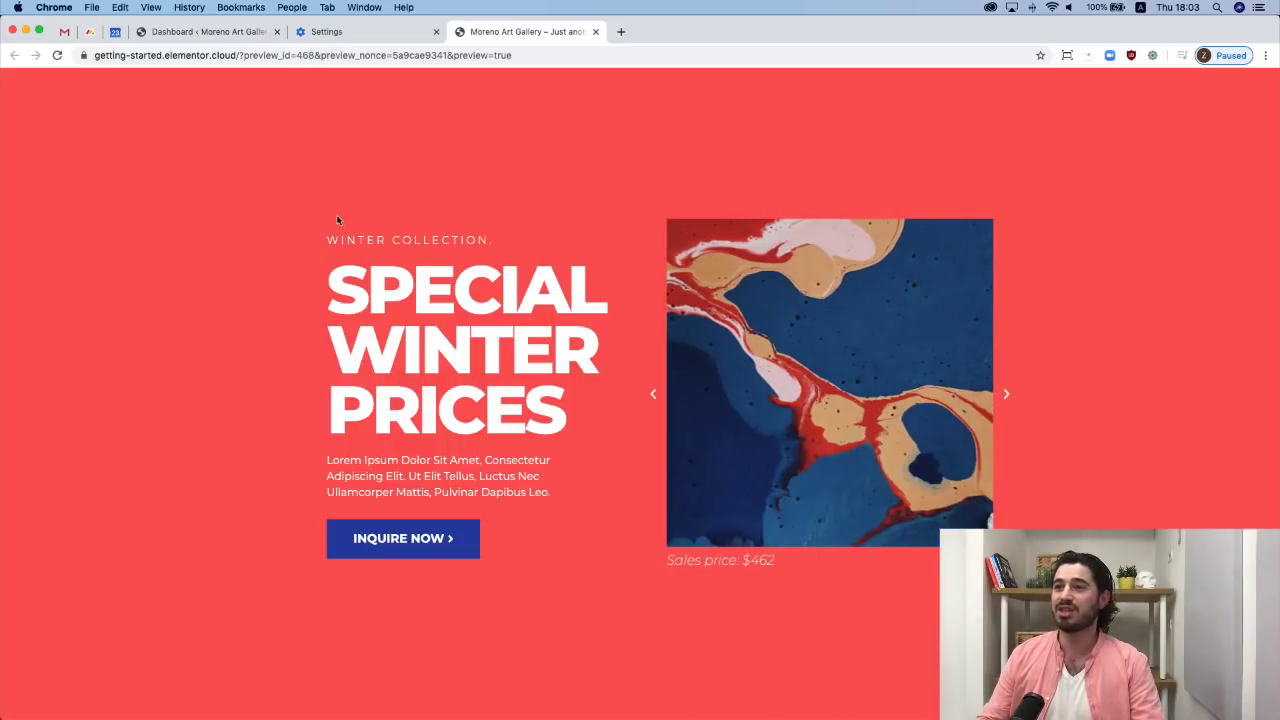
Create a new WordPress page titled "ART GALLERY" and open it for editing with Elementor.
click(177, 32)
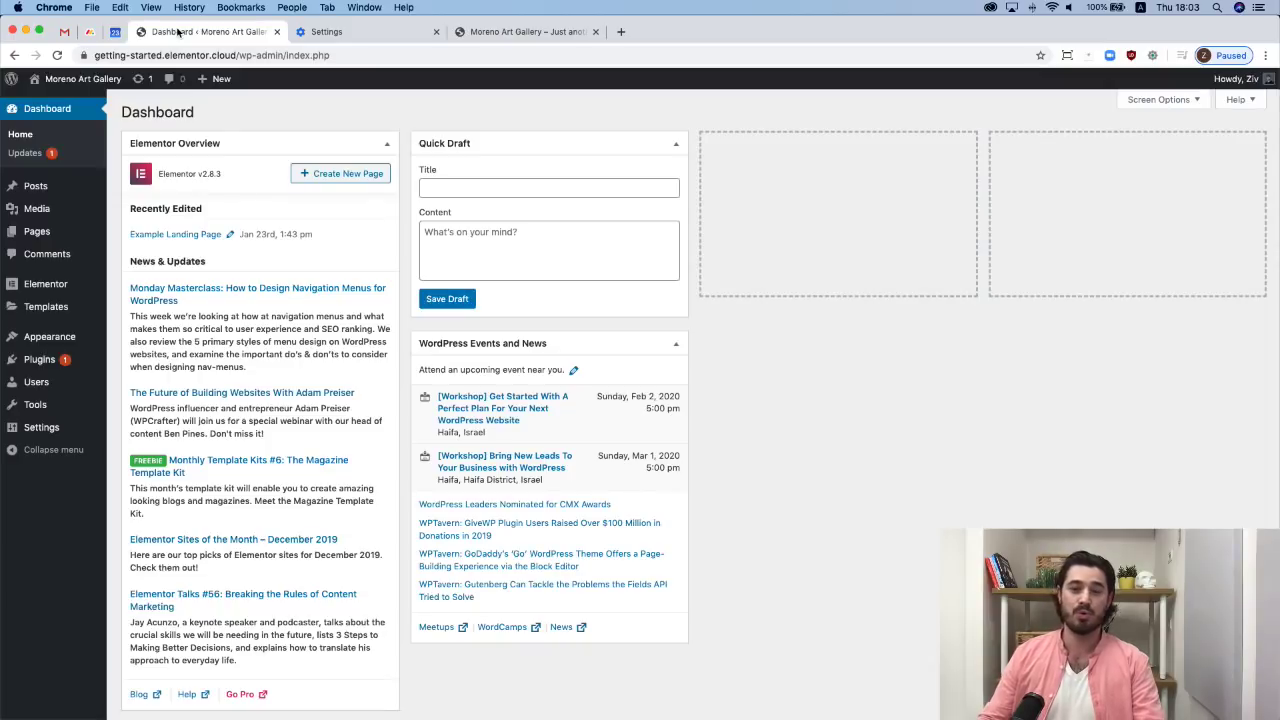
mouse_move(42, 232)
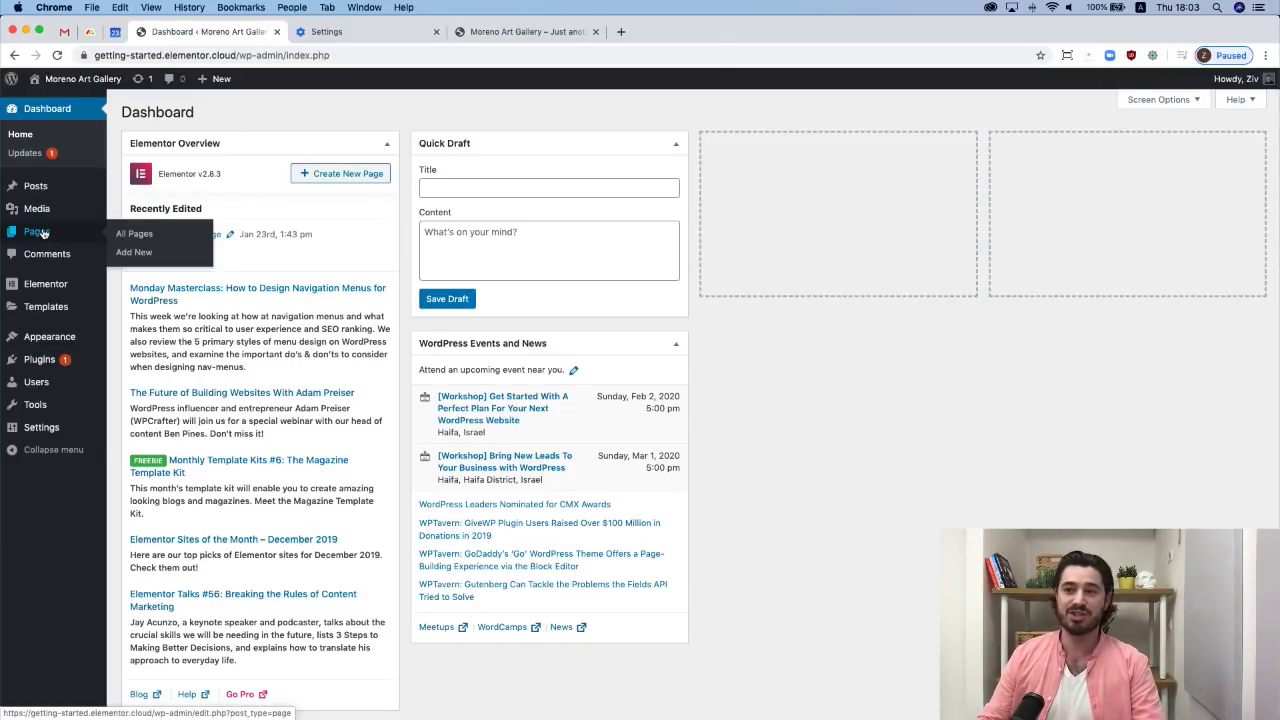
click(141, 255)
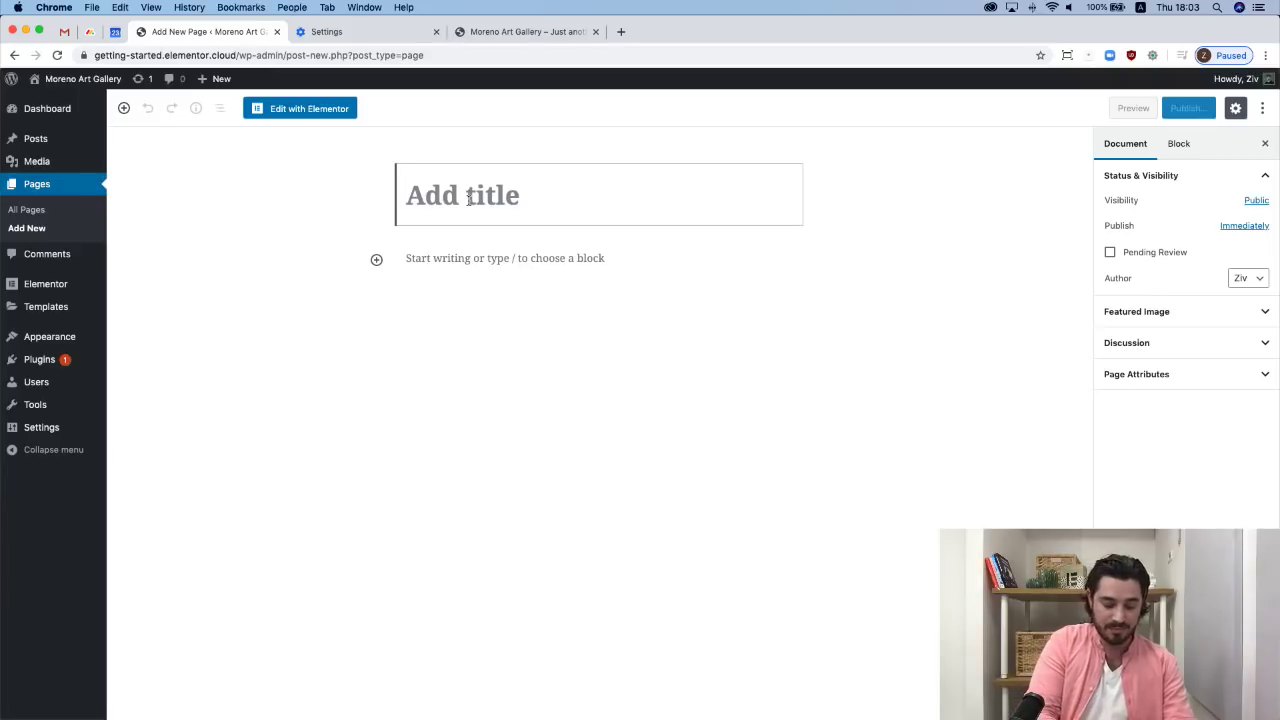
text(ART)
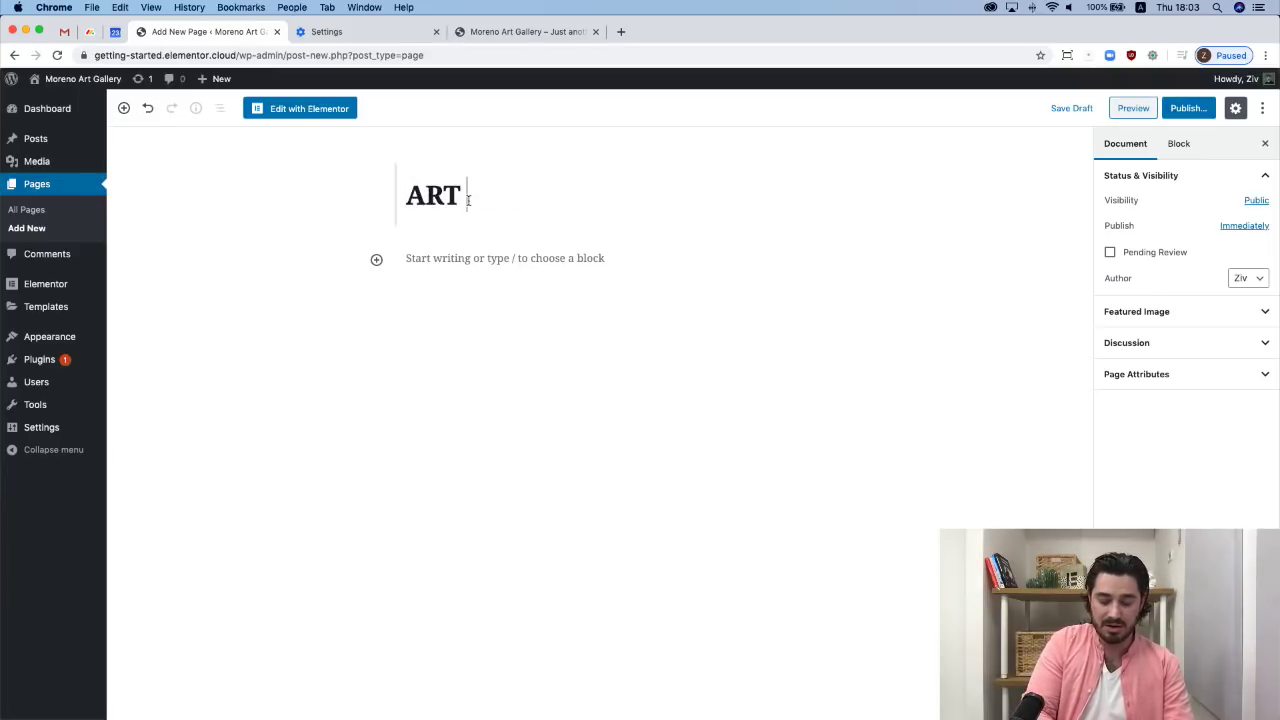
text( GALLERY)
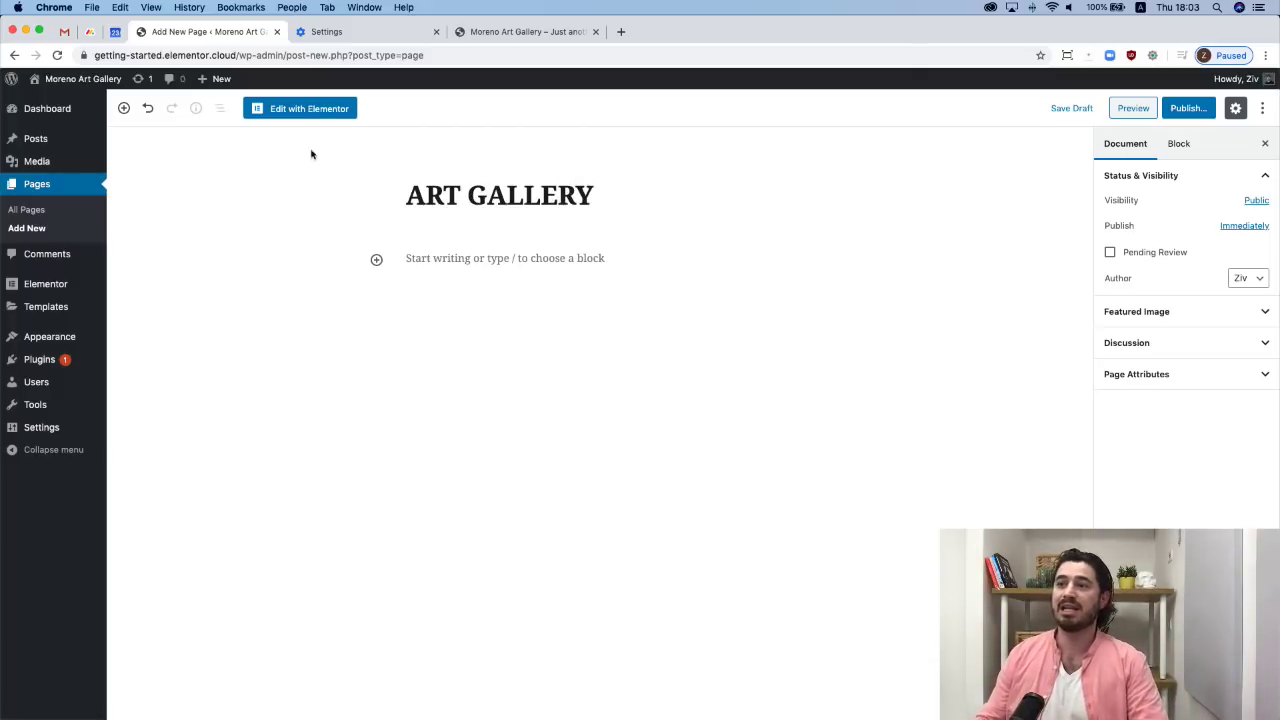
click(313, 109)
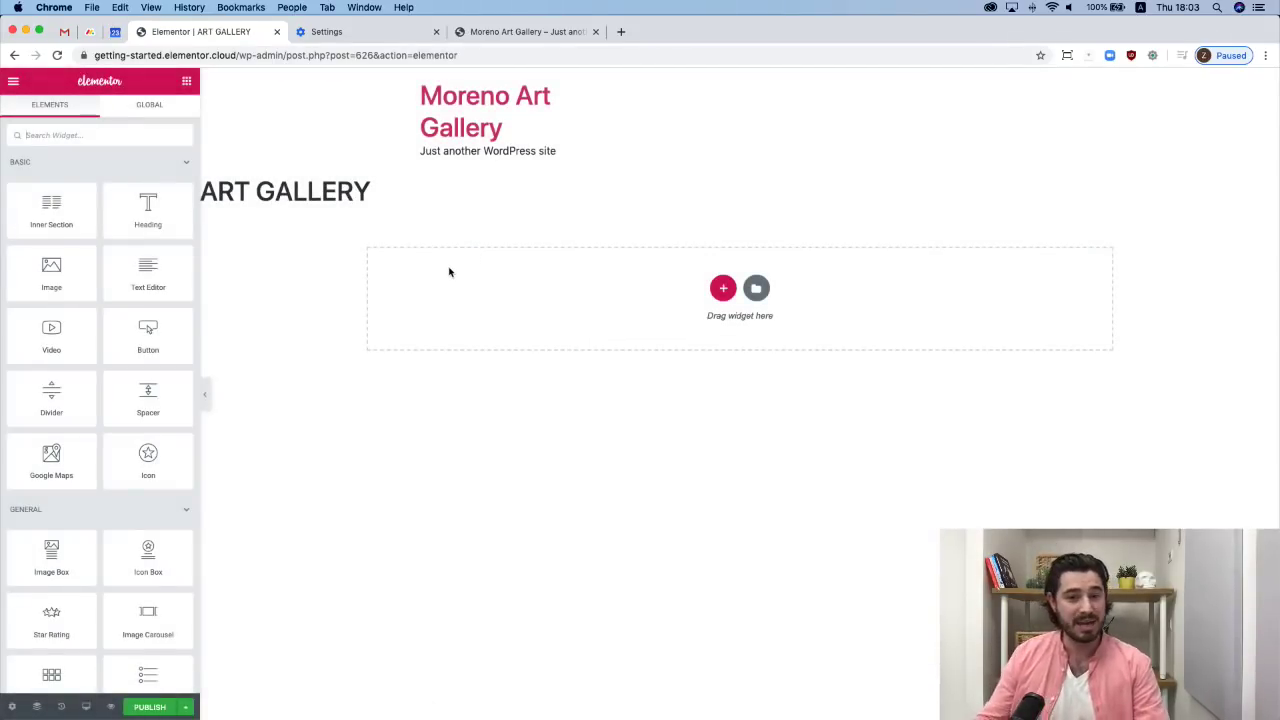
Set the page layout to Elementor Canvas in the page settings and return to the widget list.
click(11, 708)
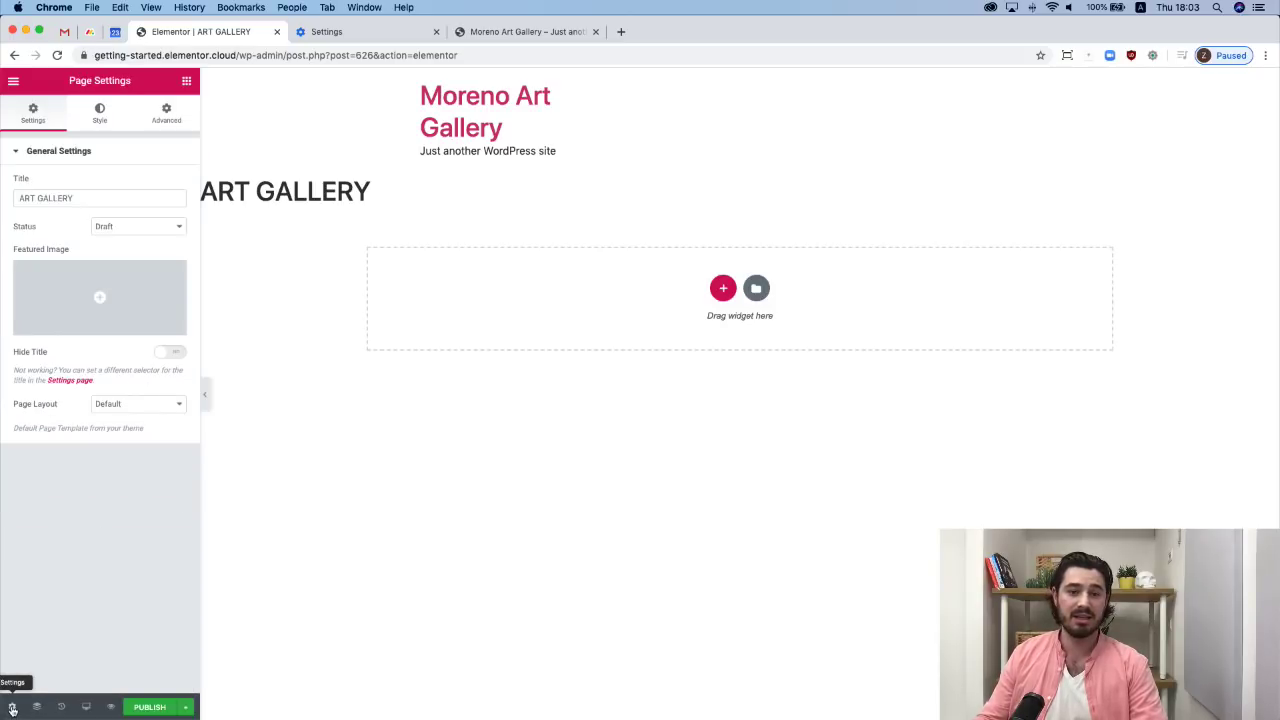
click(142, 408)
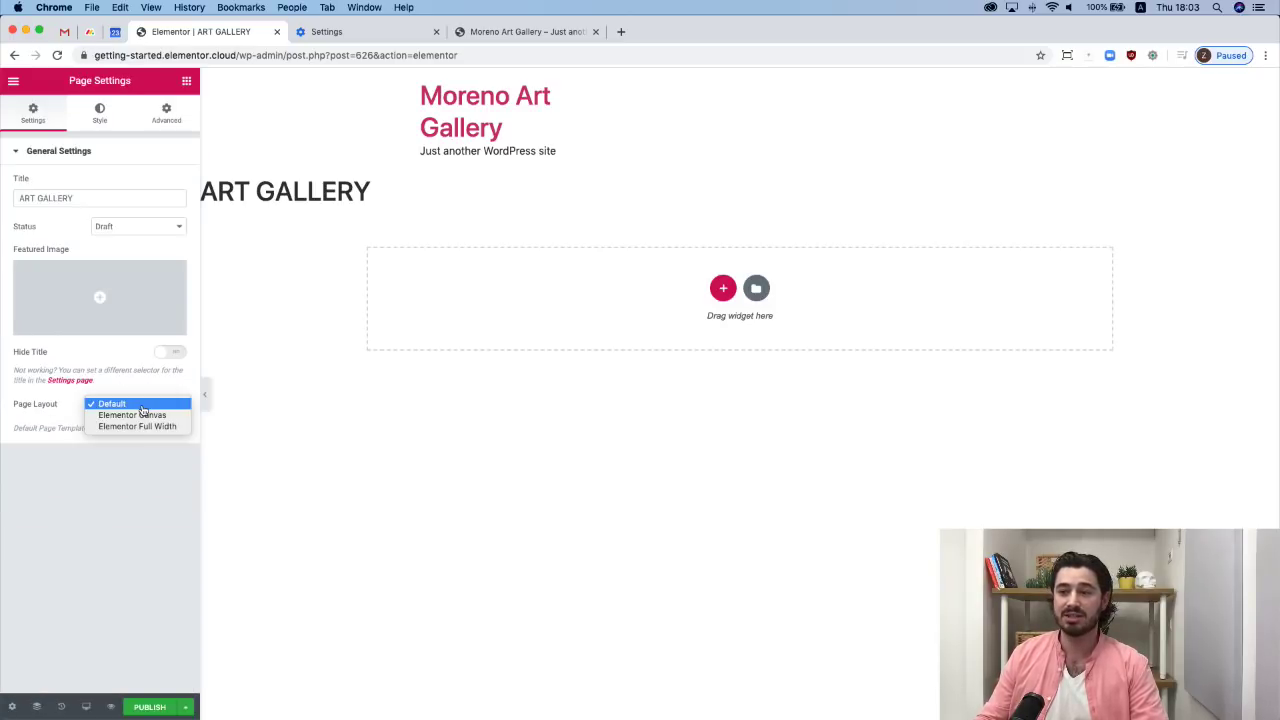
click(165, 418)
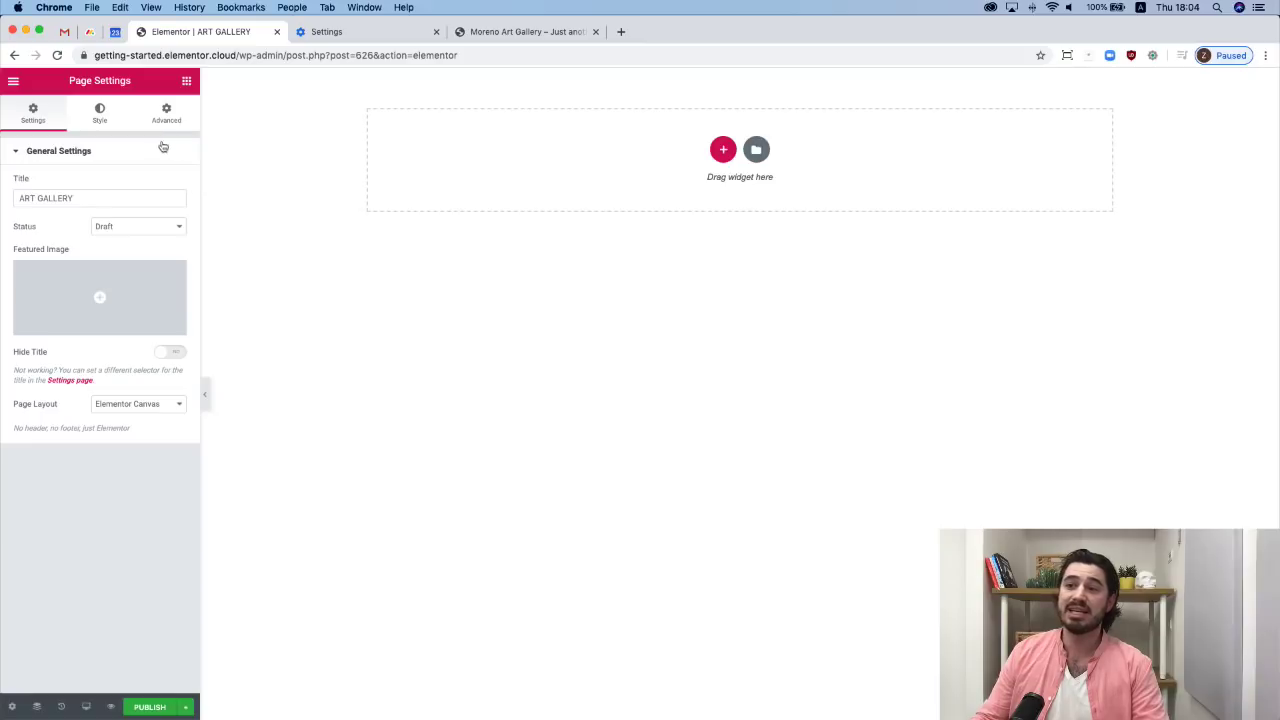
click(187, 82)
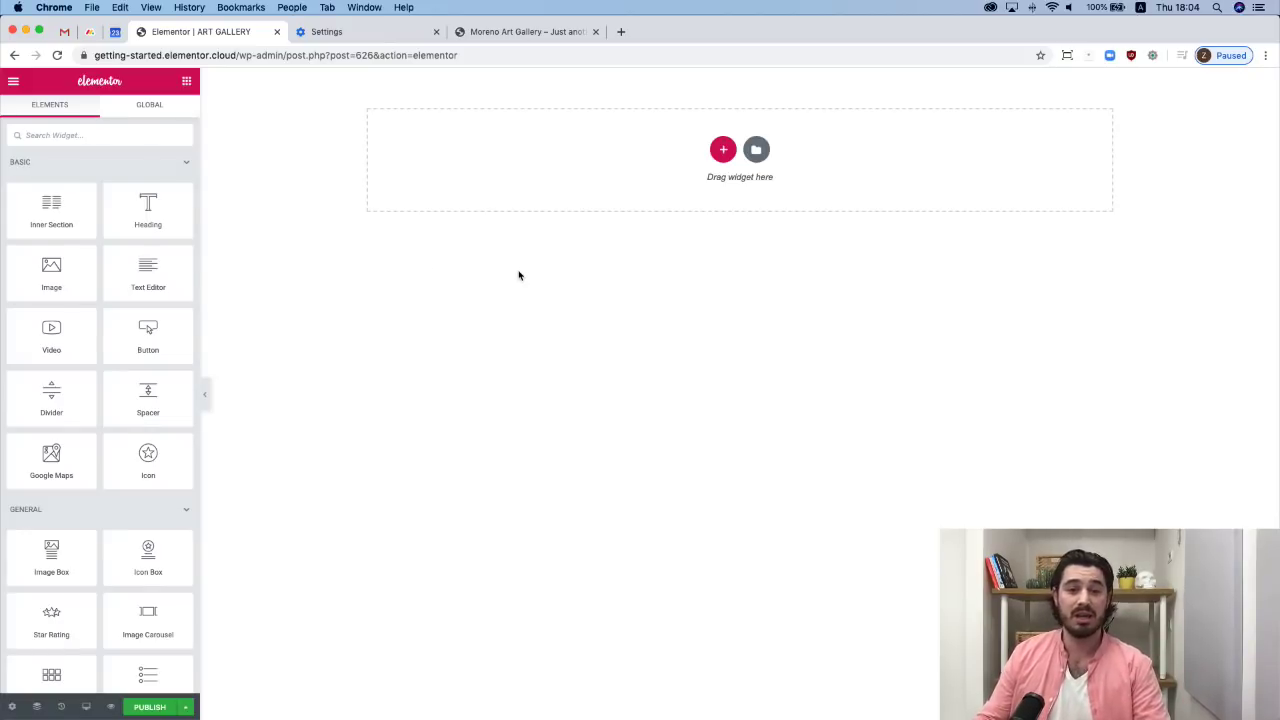
Examine the default font settings for the primary headline, secondary headline, body text and accent text.
click(26, 135)
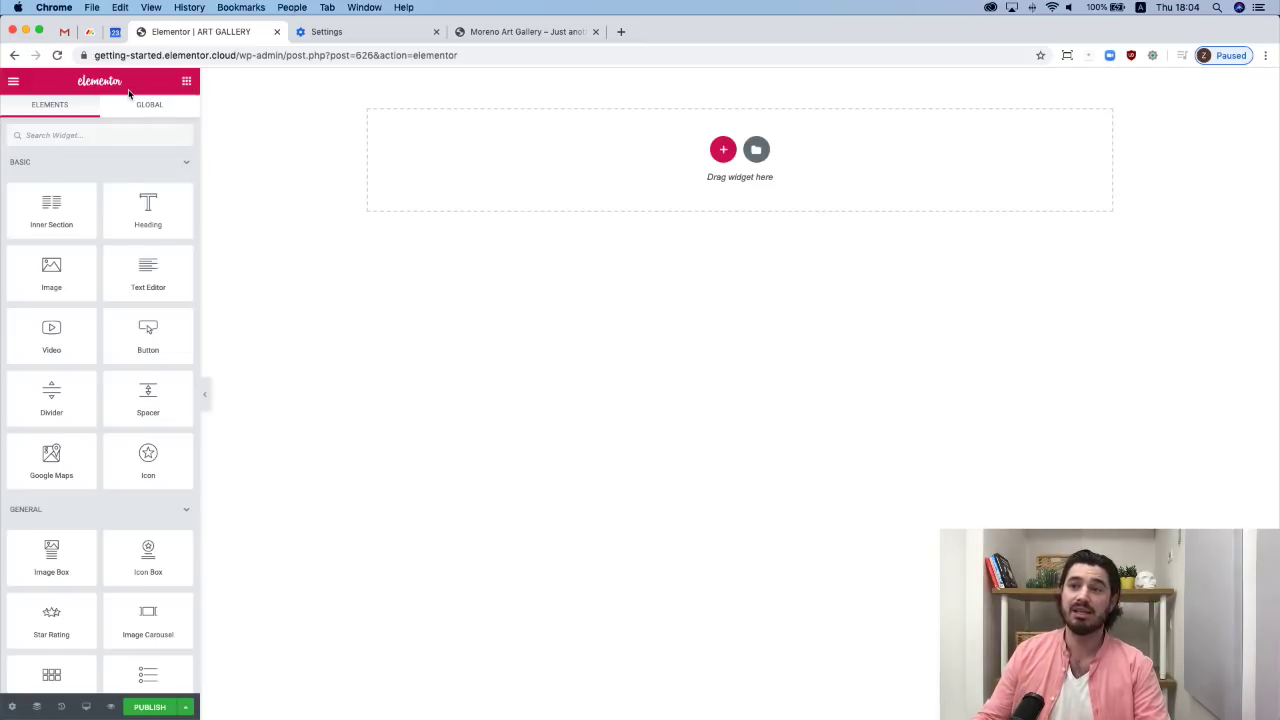
click(14, 84)
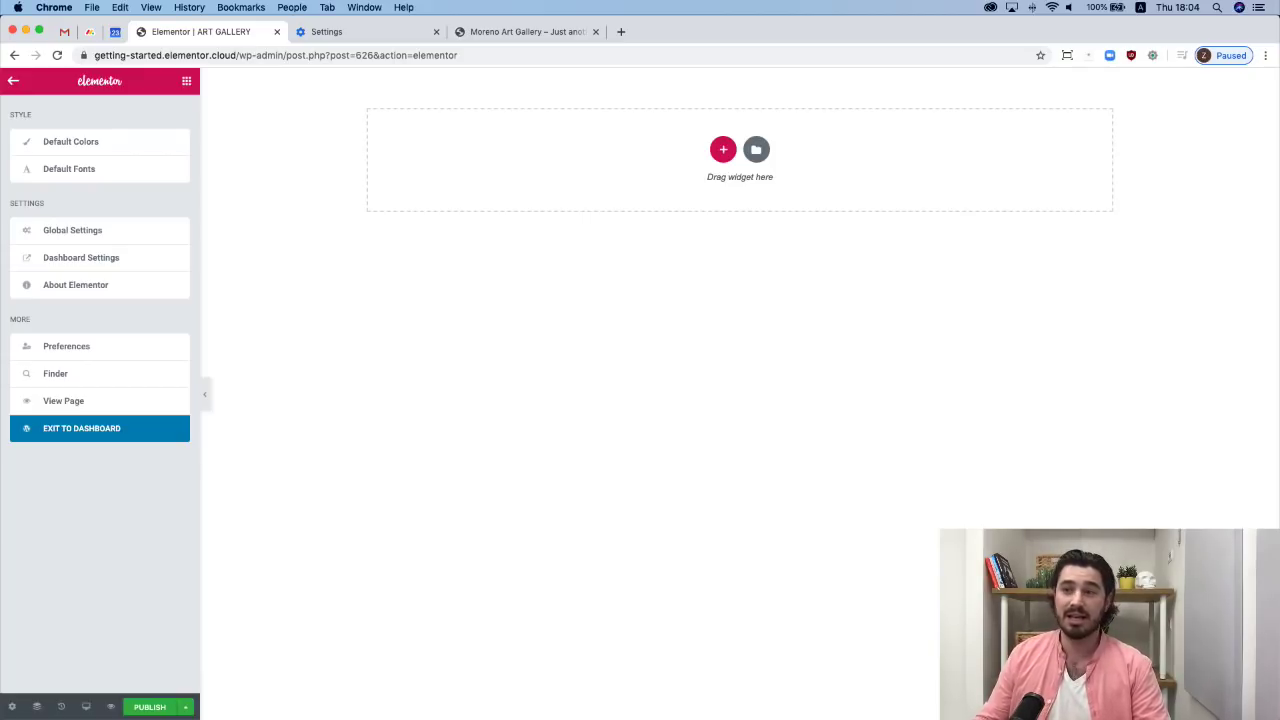
click(90, 172)
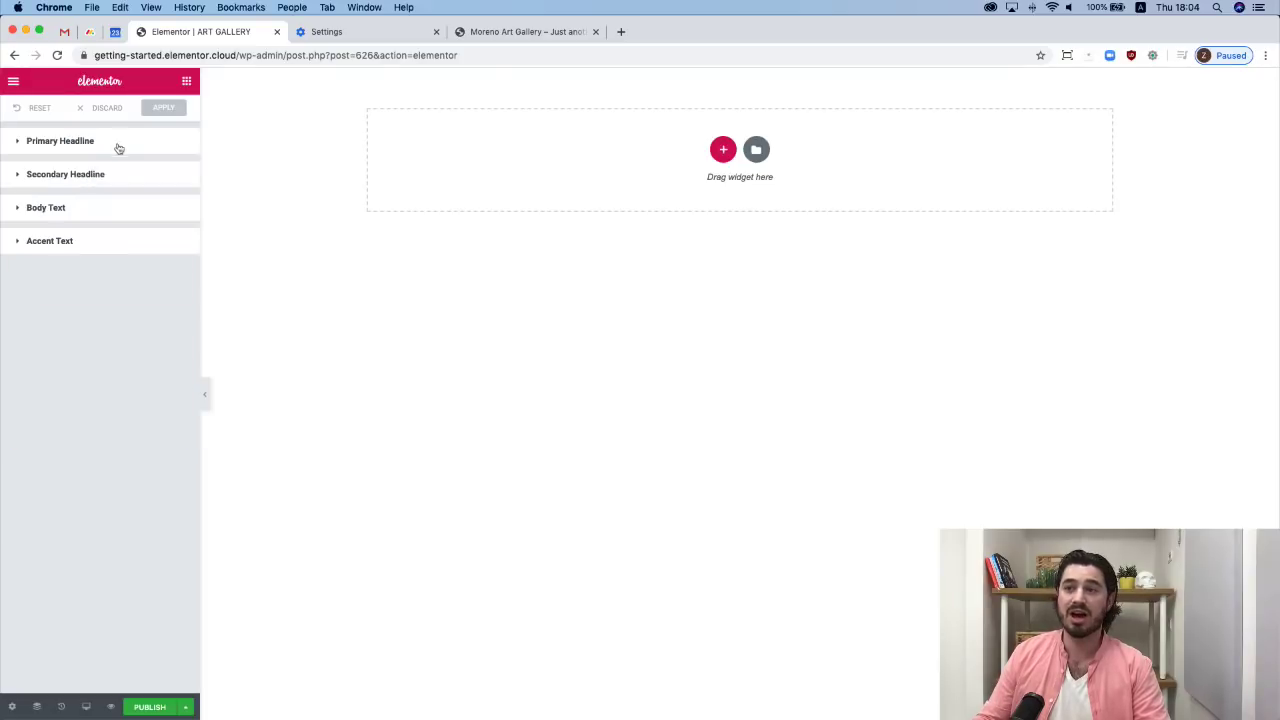
click(114, 146)
click(114, 146)
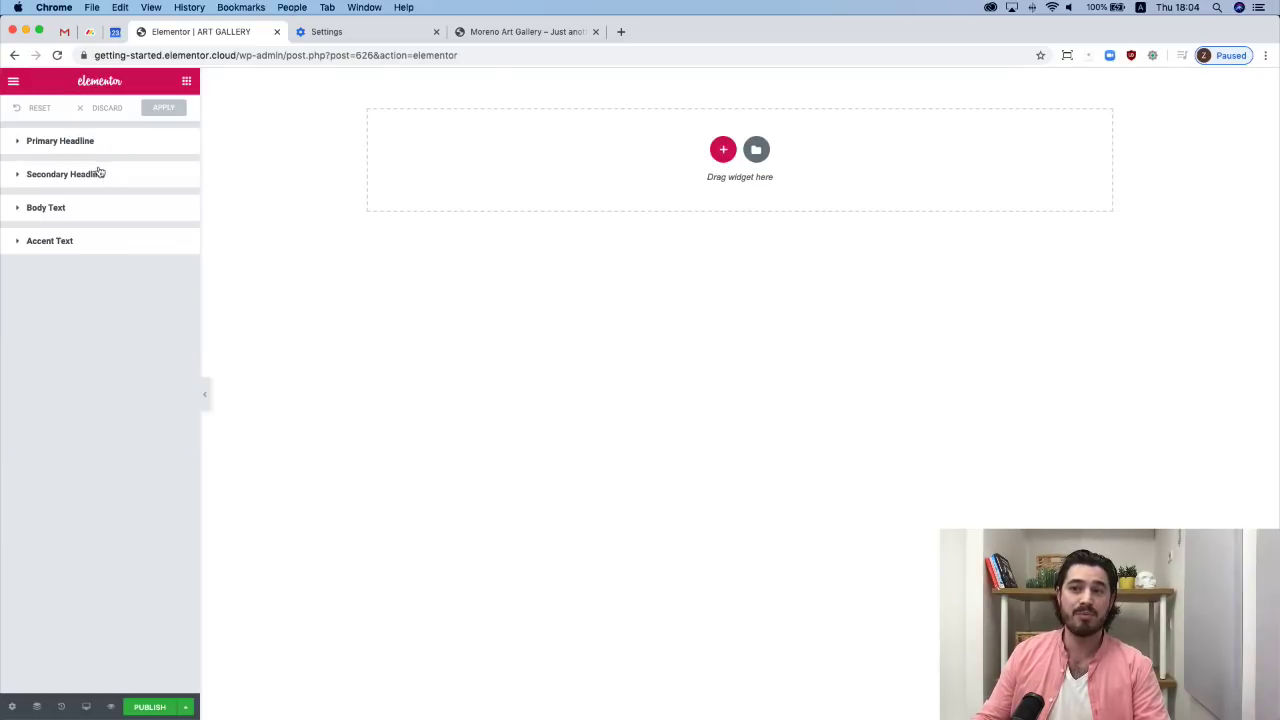
click(97, 174)
click(97, 174)
click(85, 208)
click(85, 212)
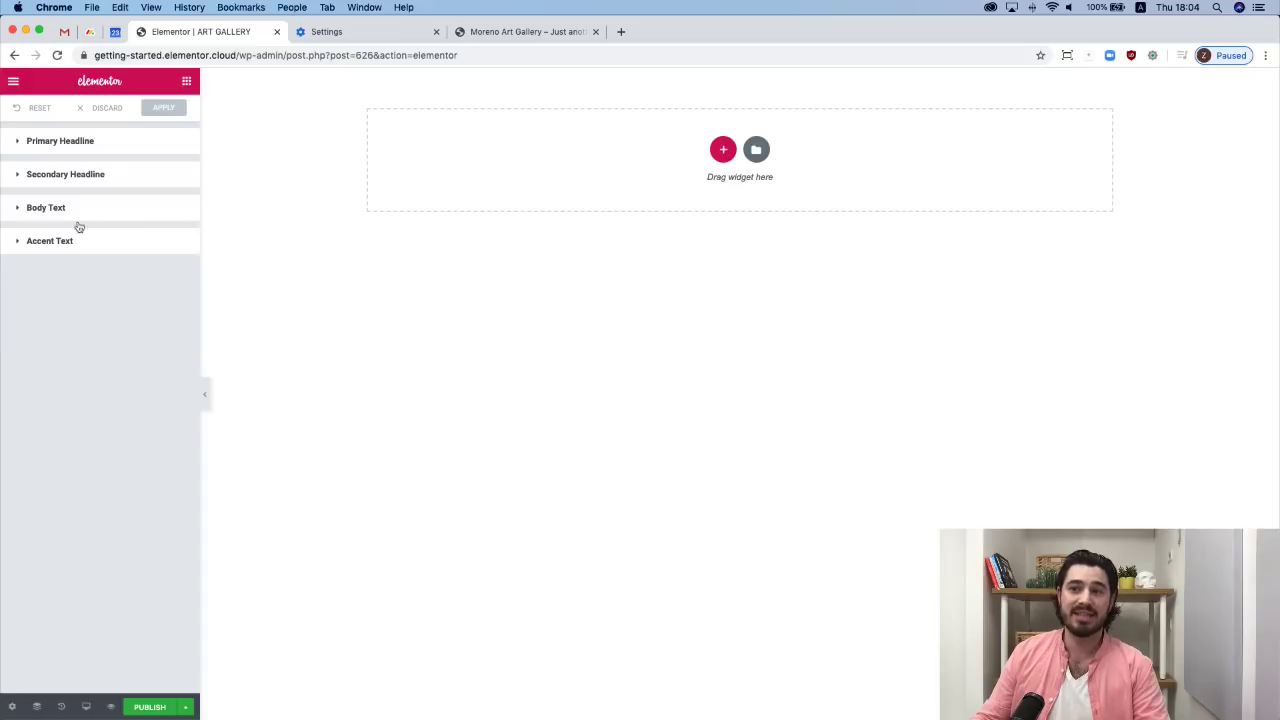
click(77, 242)
click(77, 242)
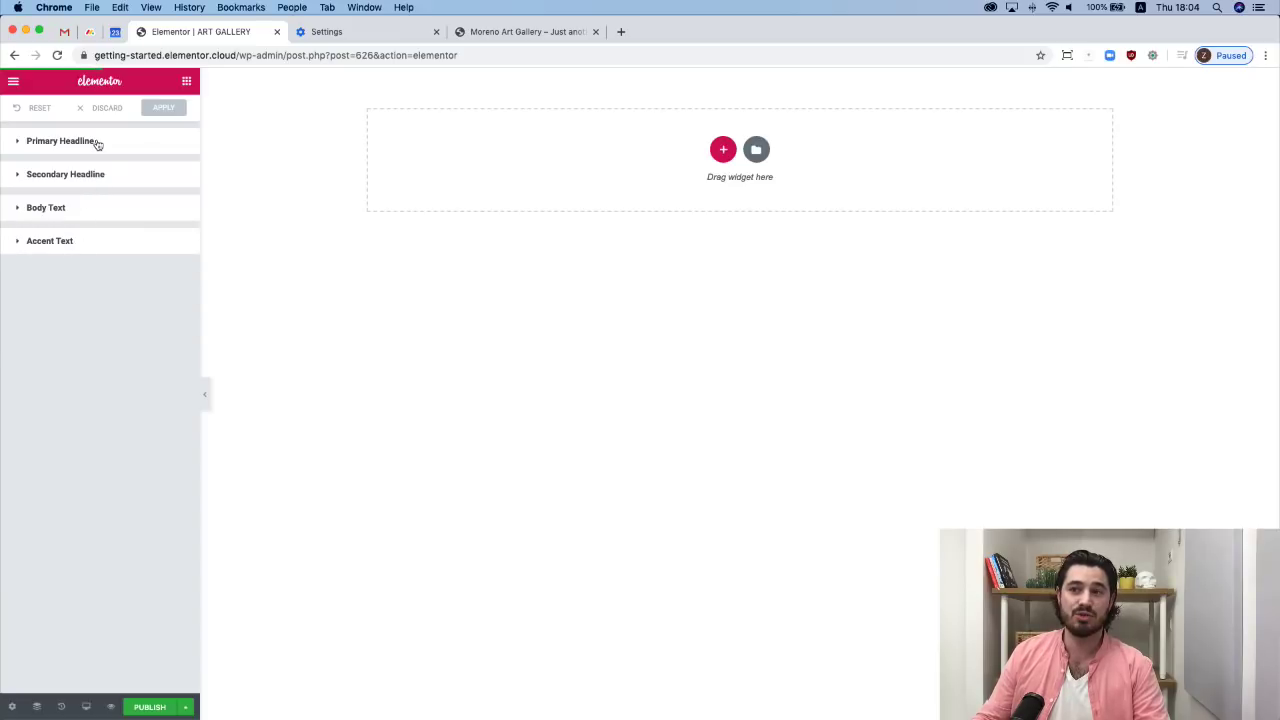
click(96, 143)
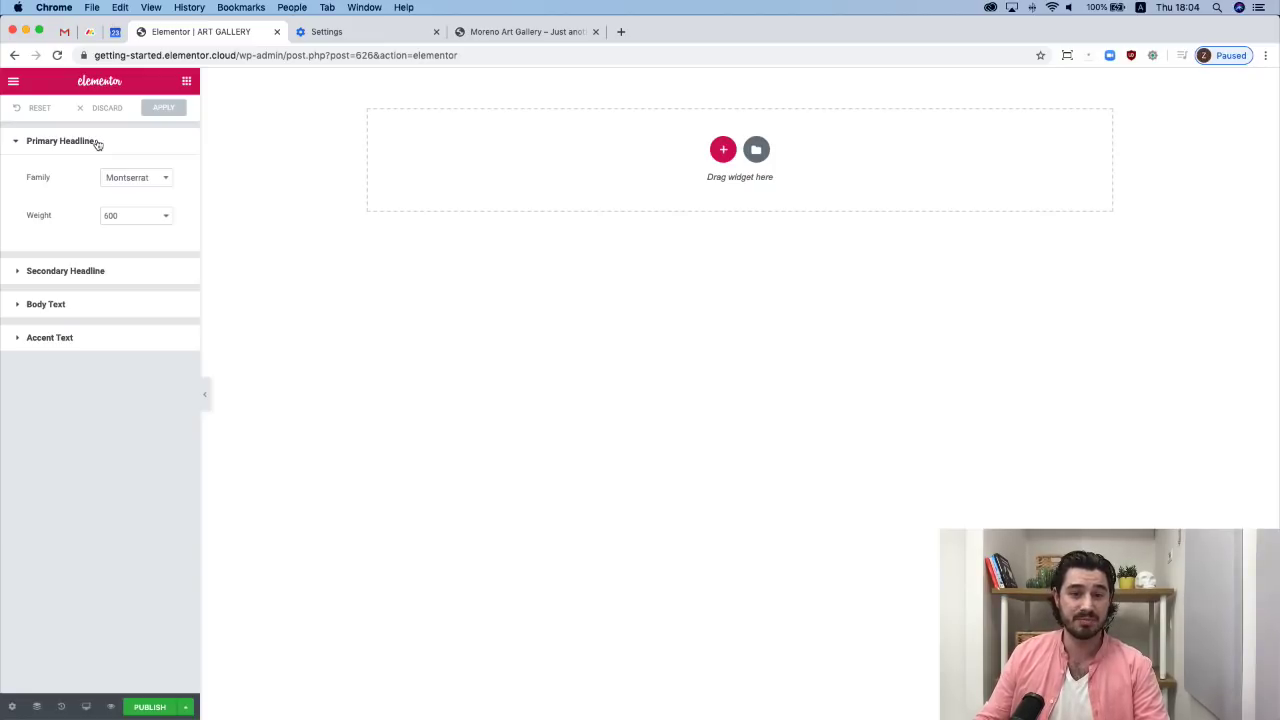
click(95, 141)
click(13, 83)
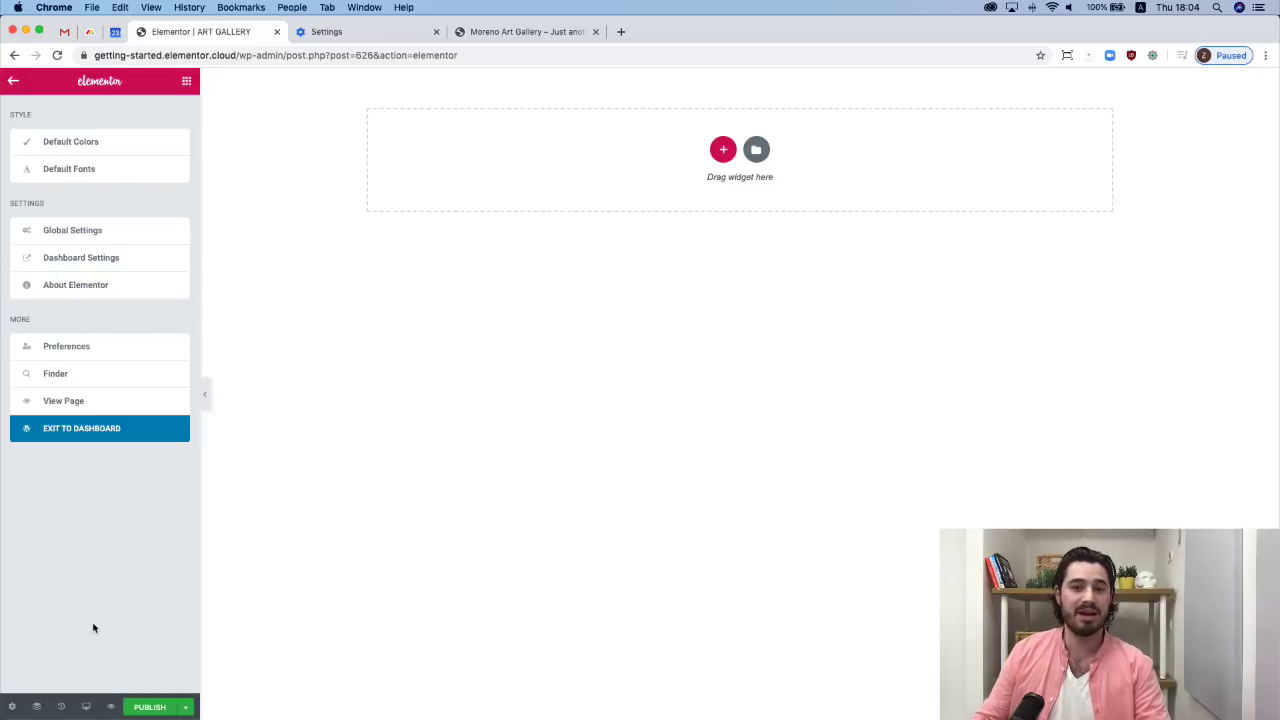
Look over the page settings, the Navigator and the editing history of the page.
click(12, 706)
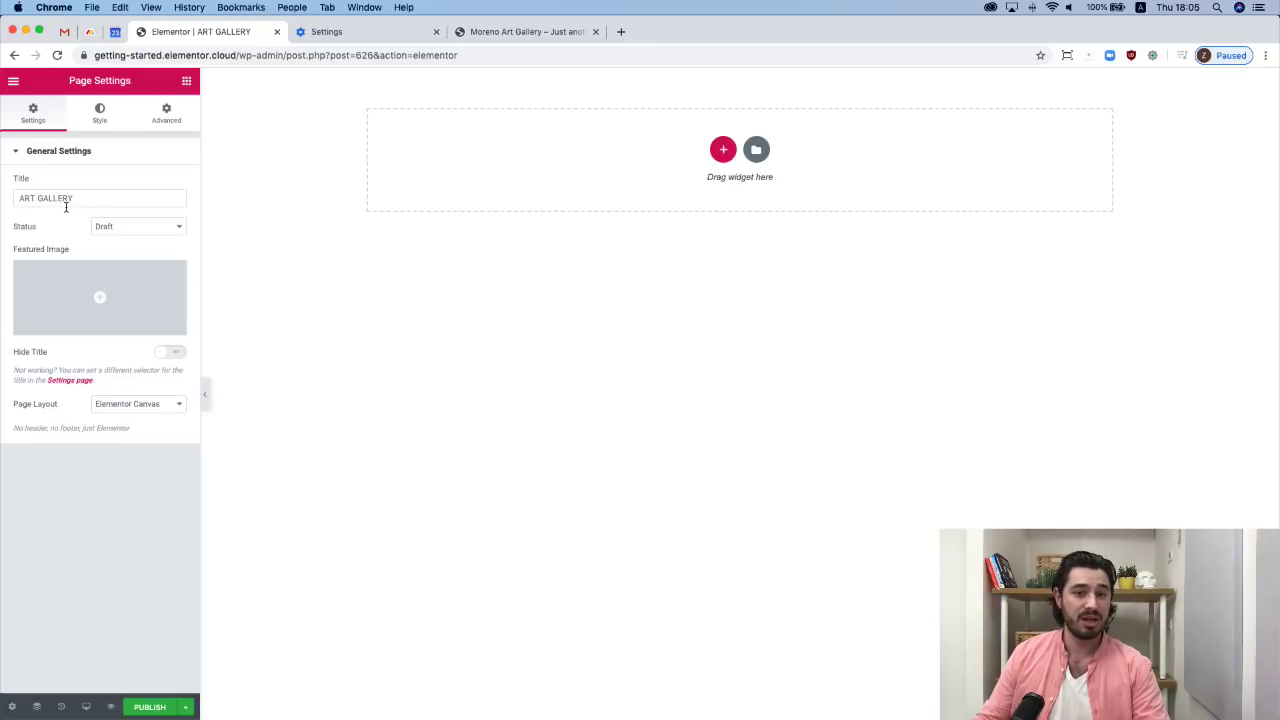
click(38, 708)
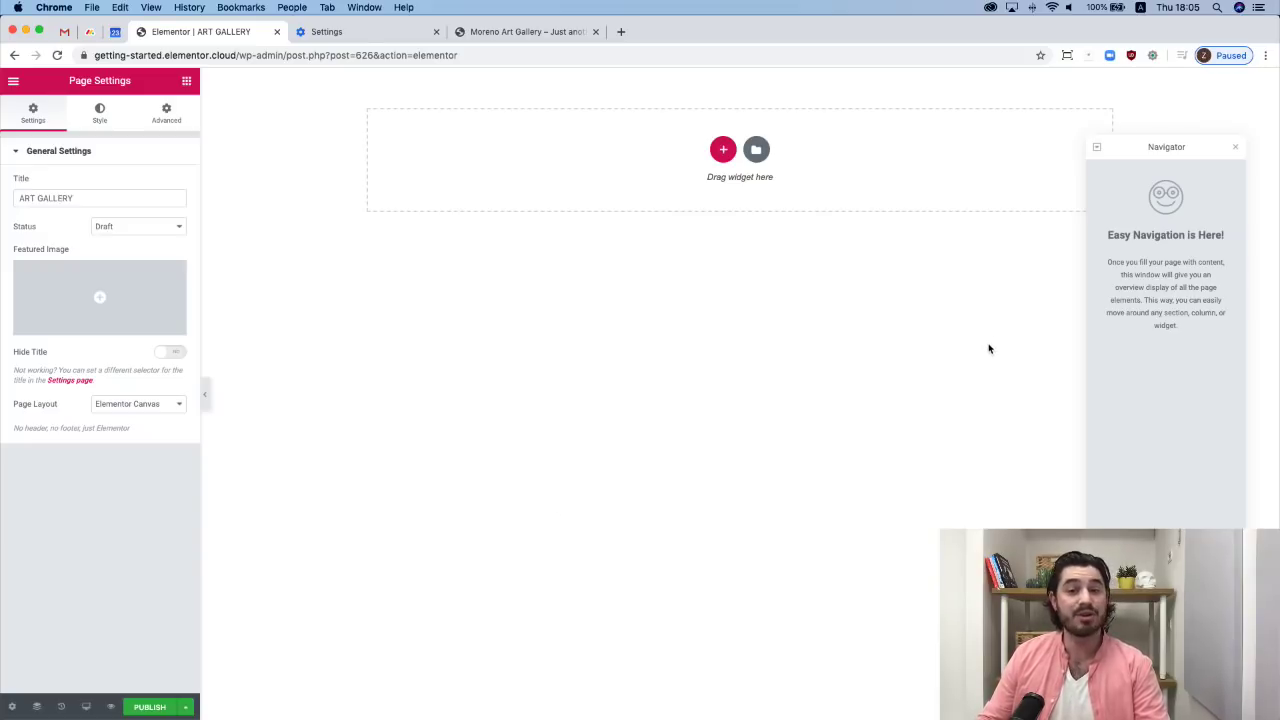
click(1236, 148)
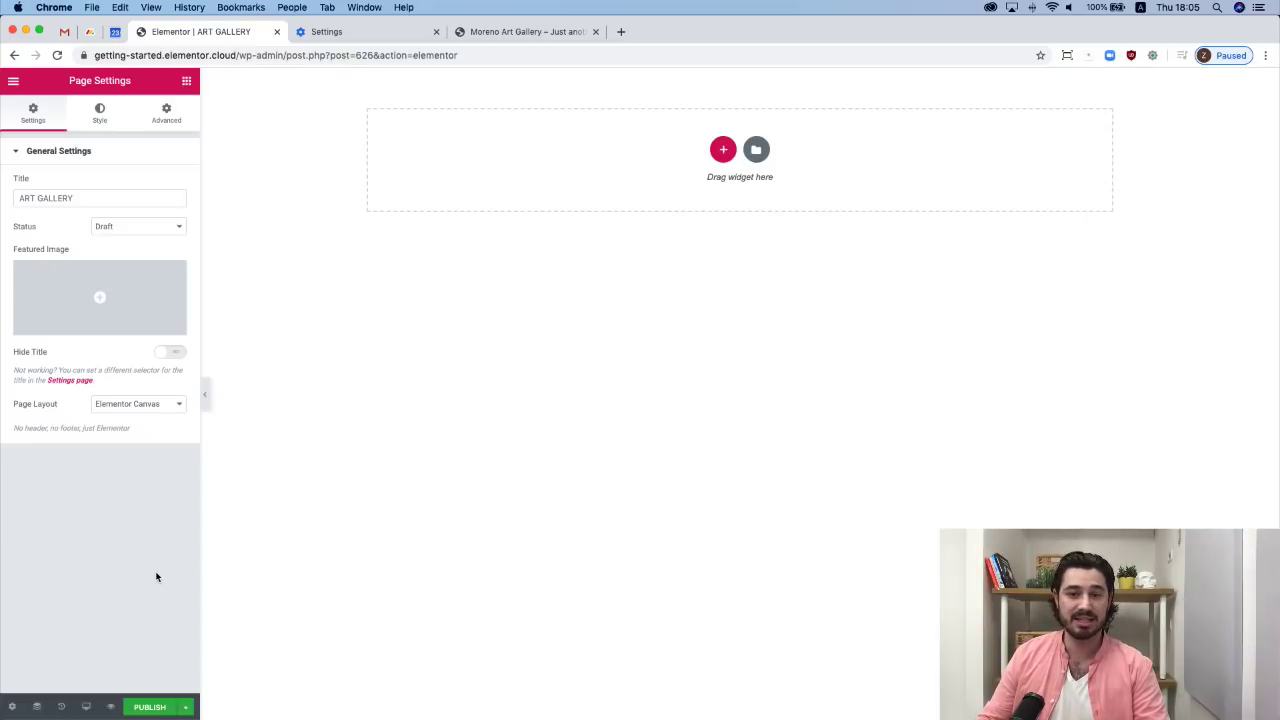
click(61, 707)
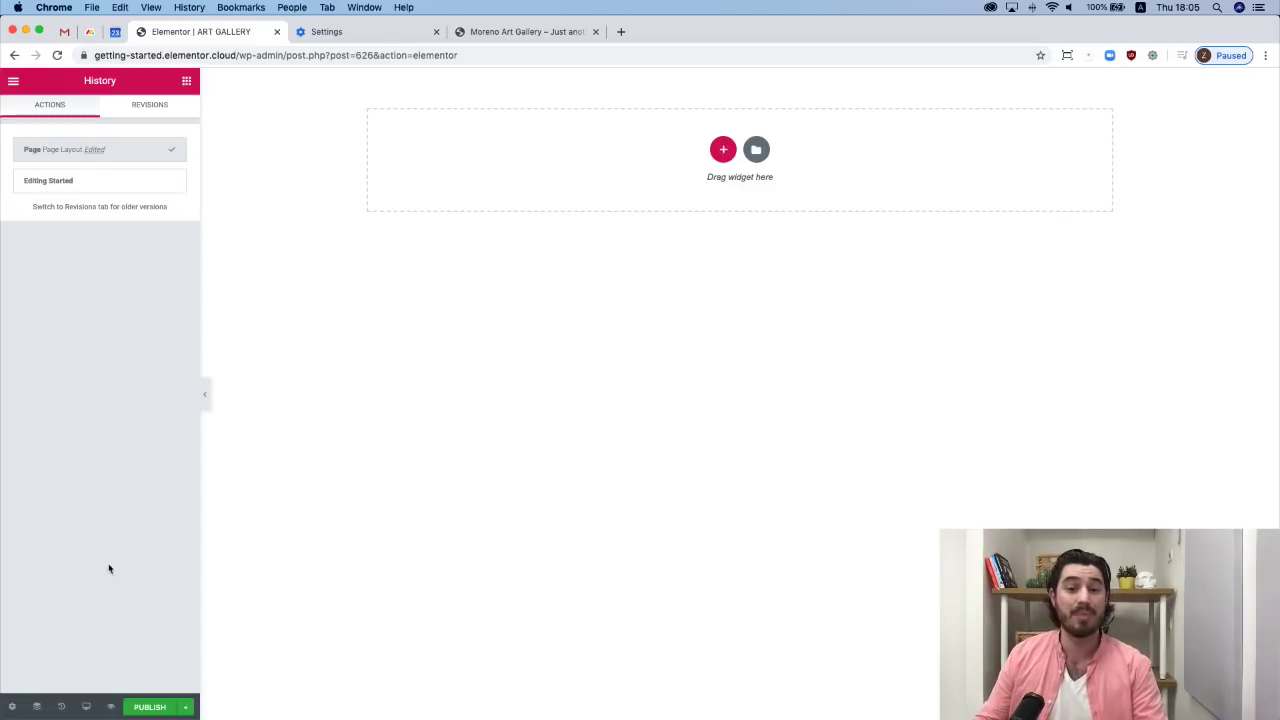
Preview the empty page at mobile and tablet sizes, return to desktop, and check the save options.
click(87, 706)
click(86, 674)
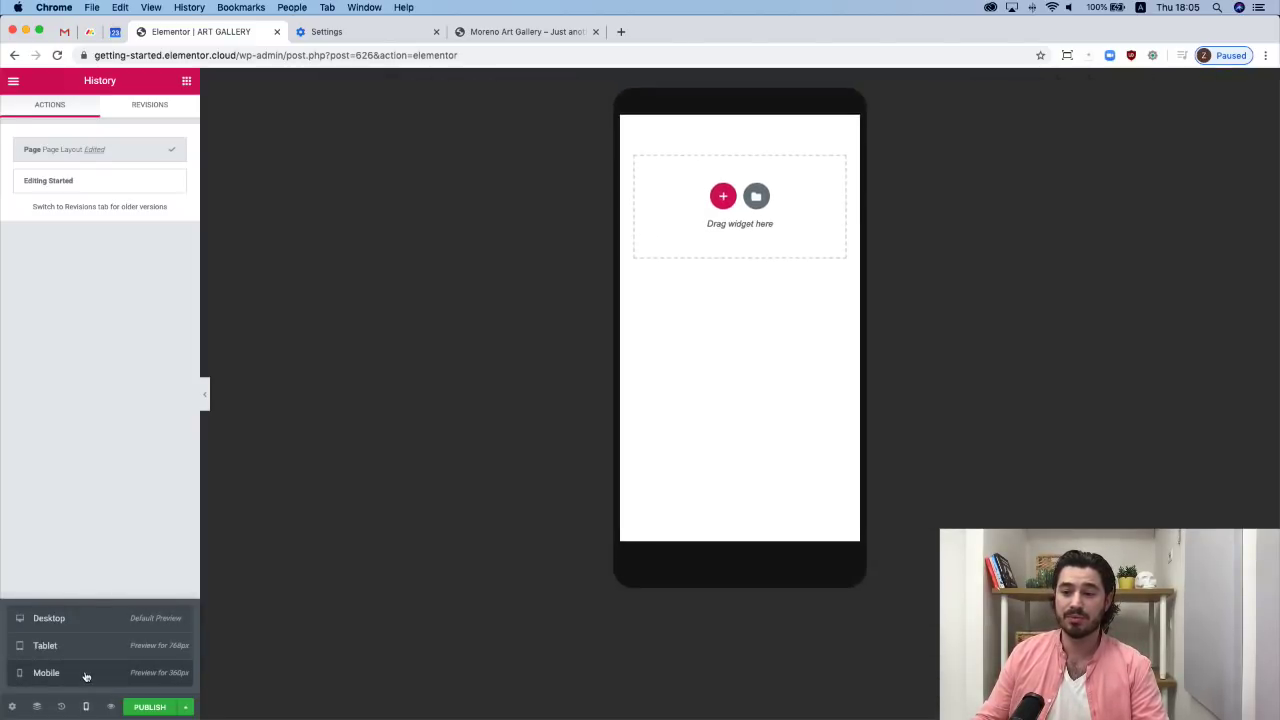
click(87, 648)
click(89, 624)
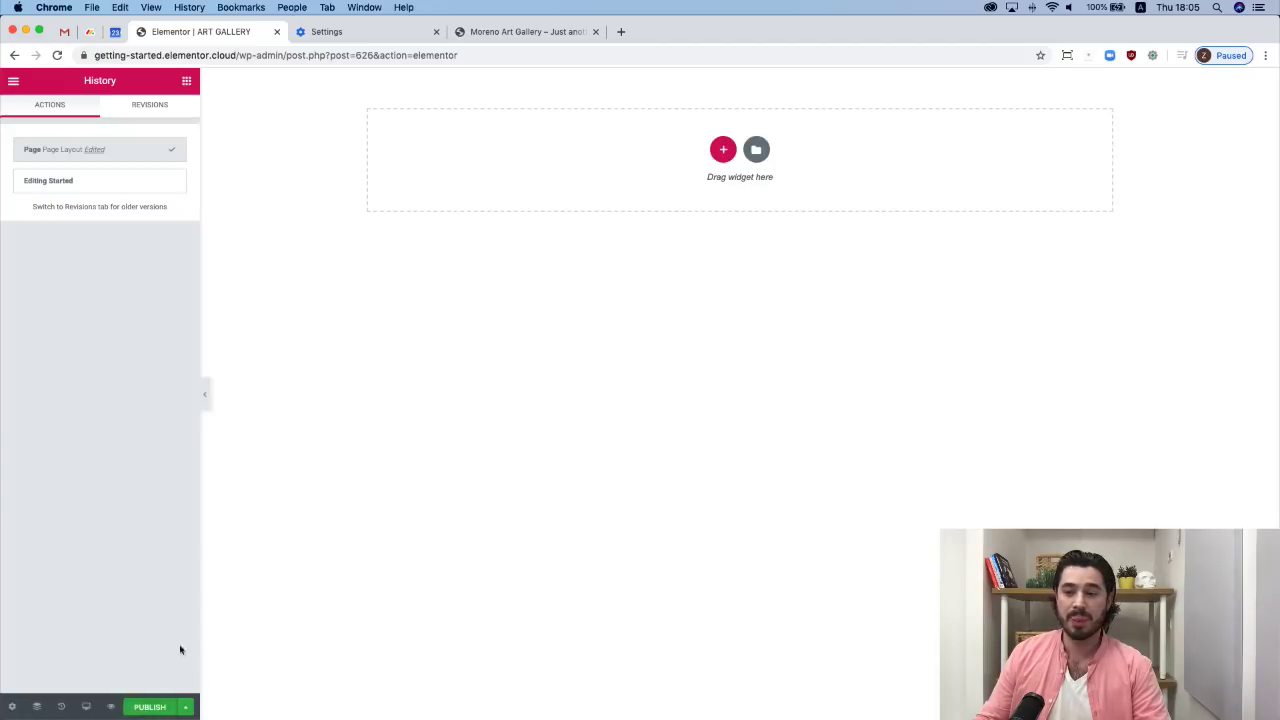
click(185, 707)
click(157, 543)
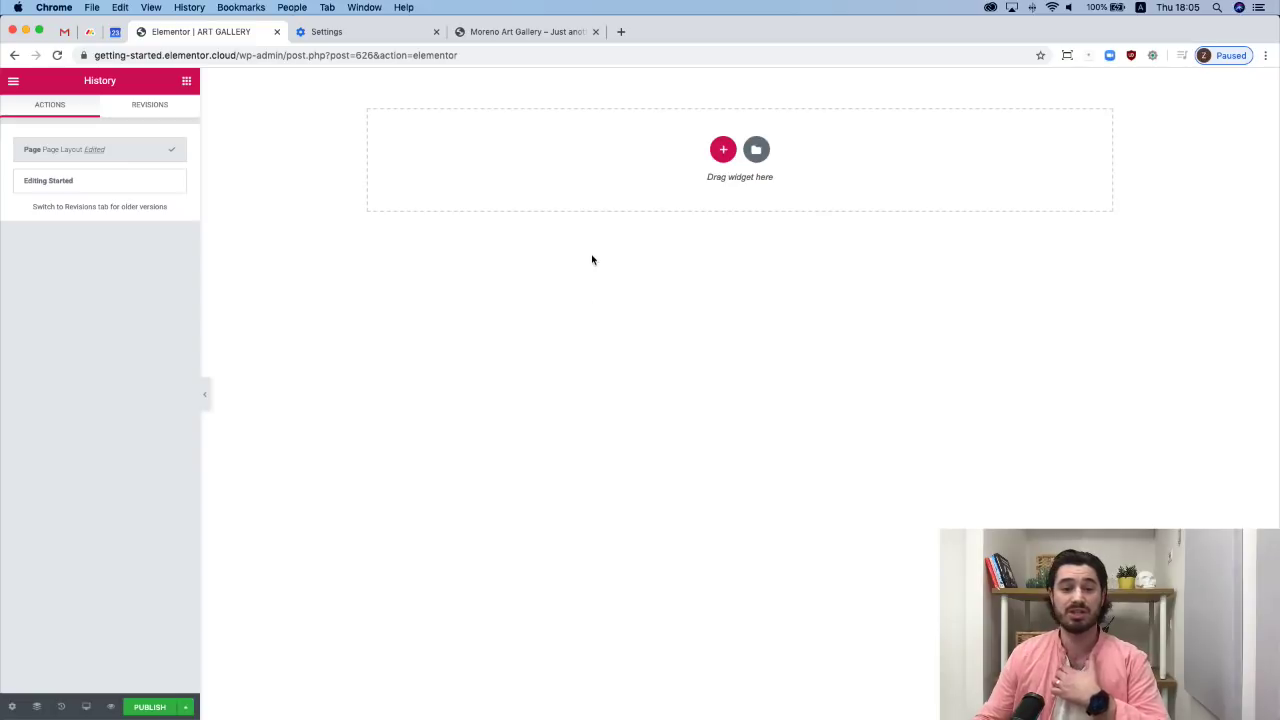
Browse the template library's pages and blocks, preview the "Join Over Million People" block and insert it into the page.
click(756, 150)
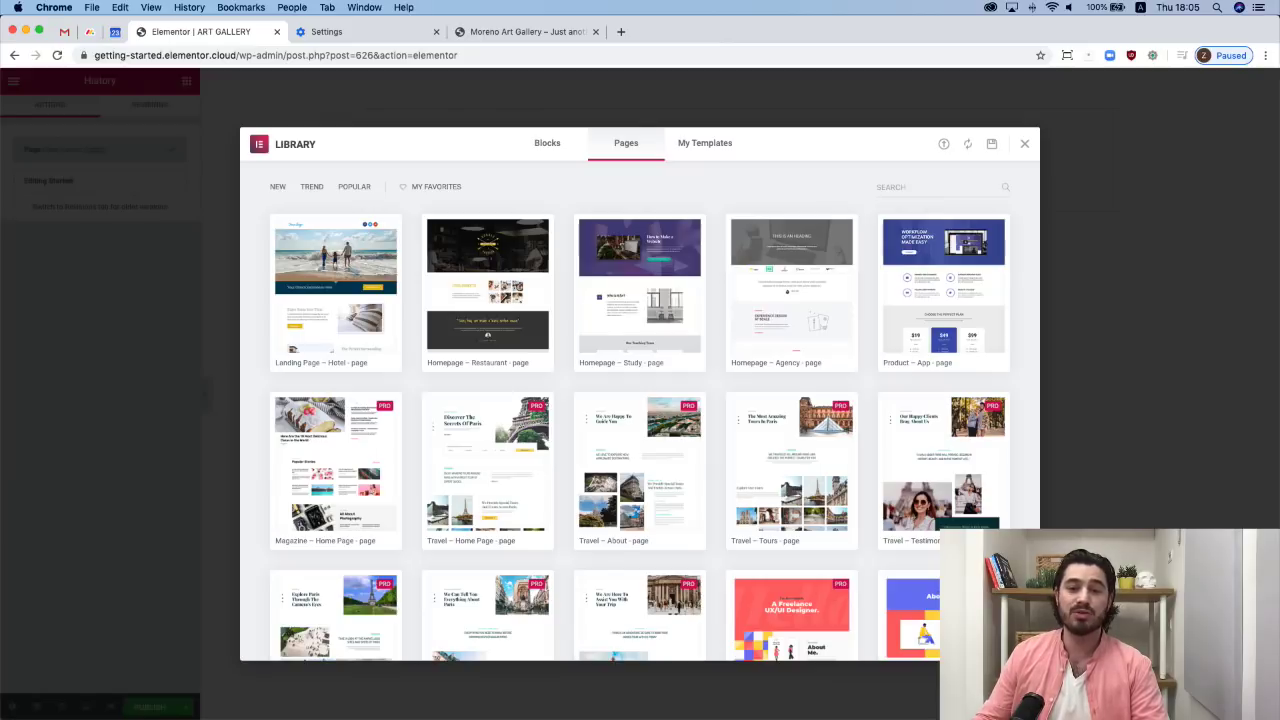
click(546, 146)
click(625, 147)
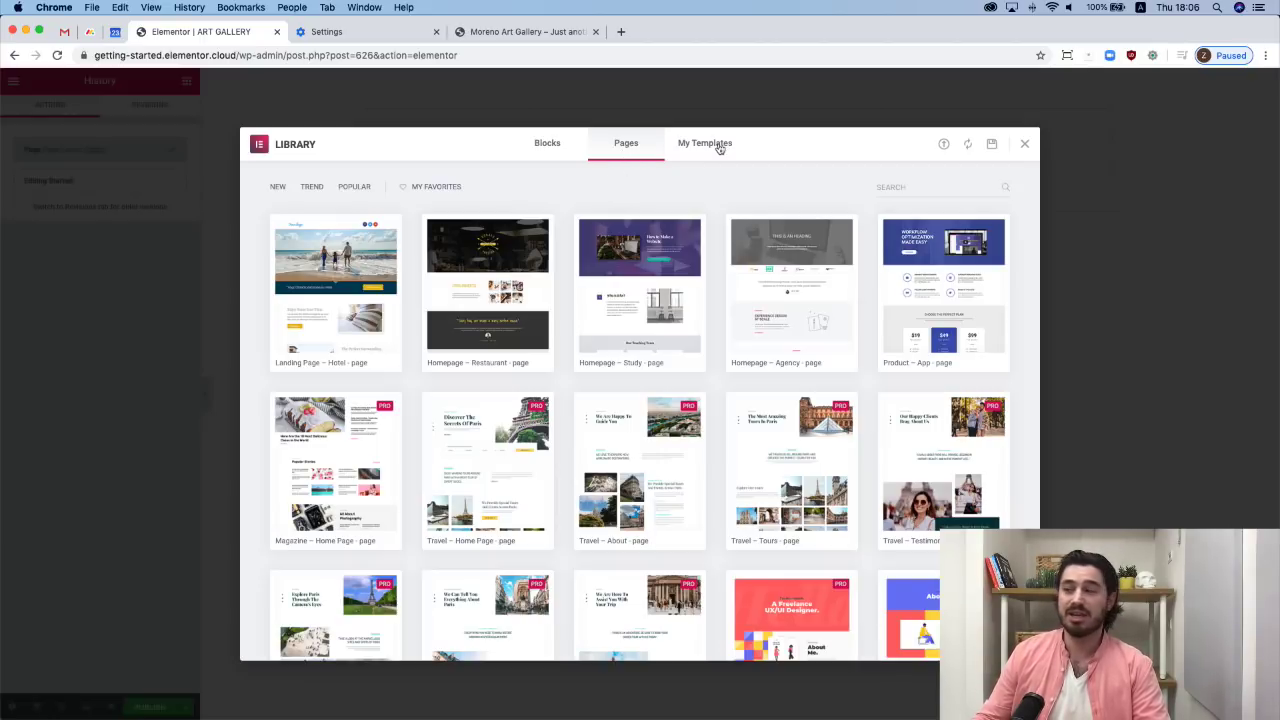
mouse_move(646, 245)
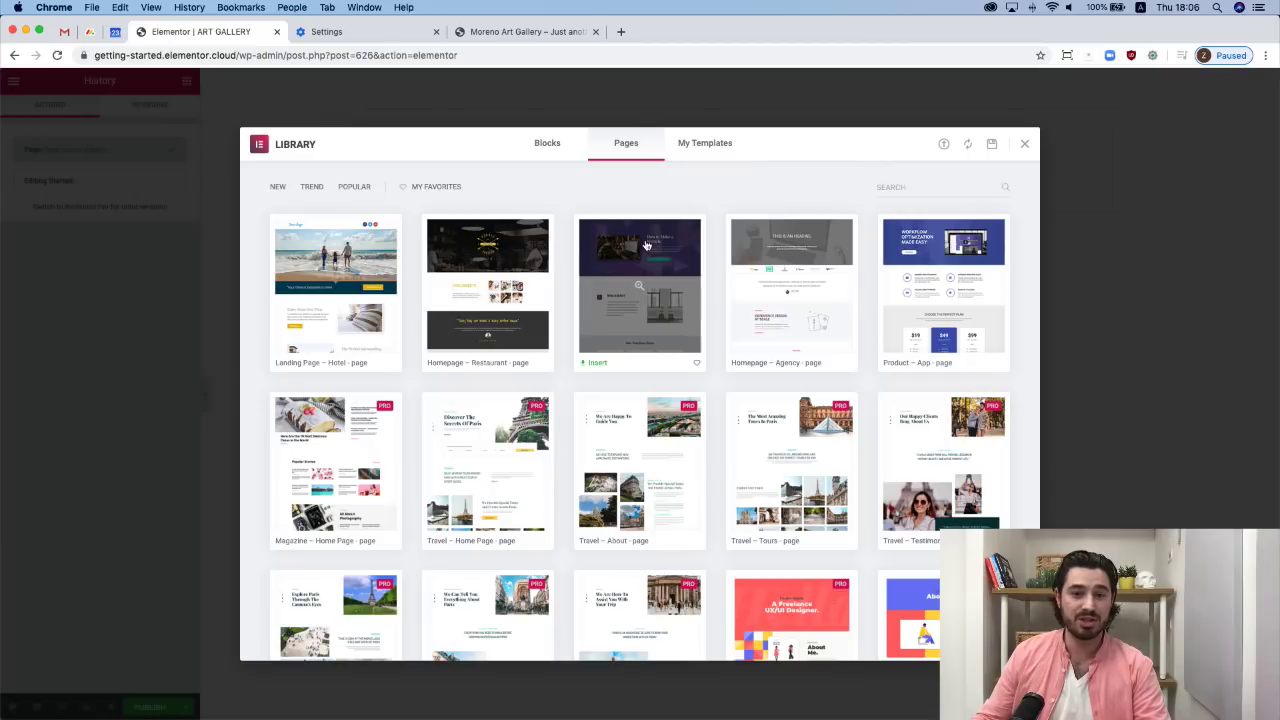
click(549, 146)
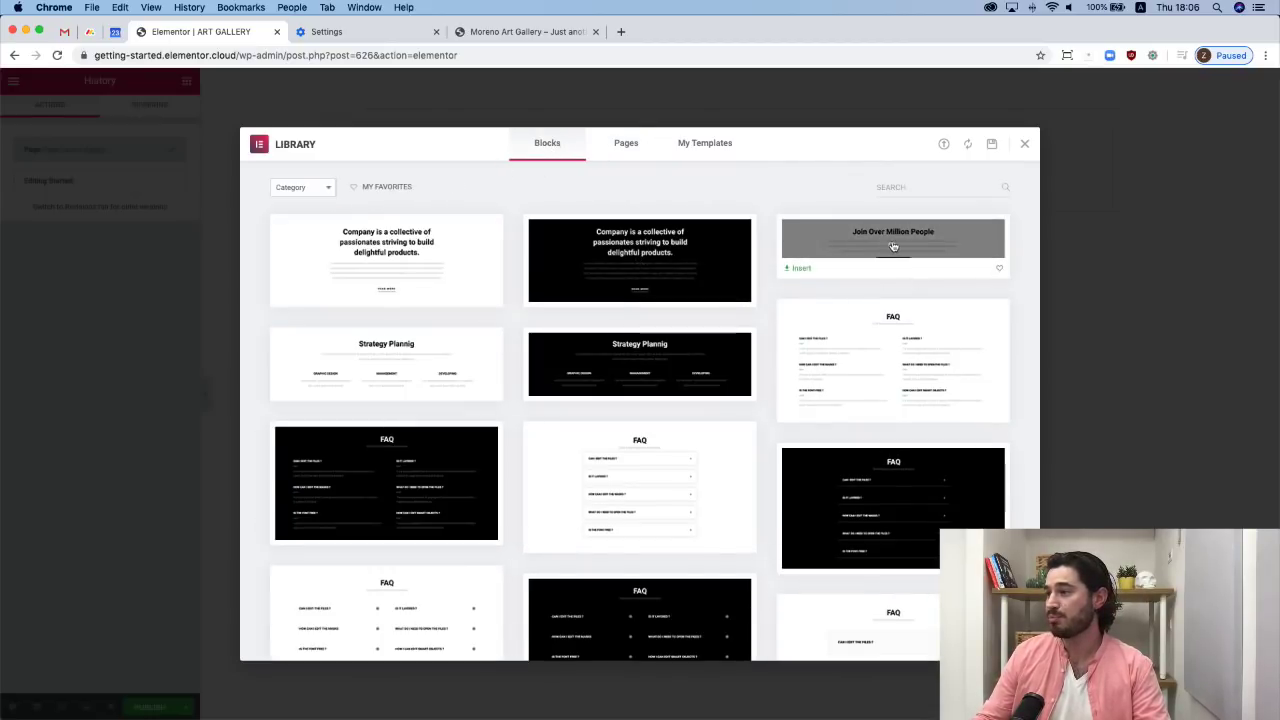
click(893, 244)
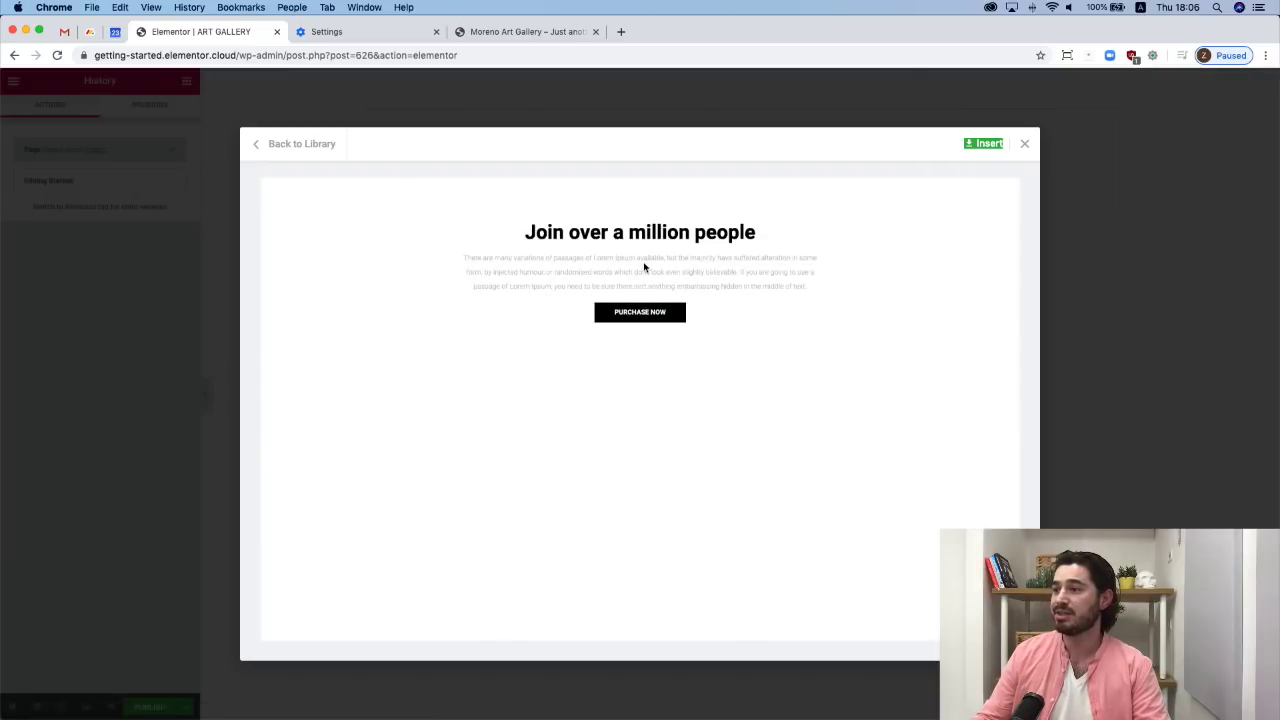
click(976, 146)
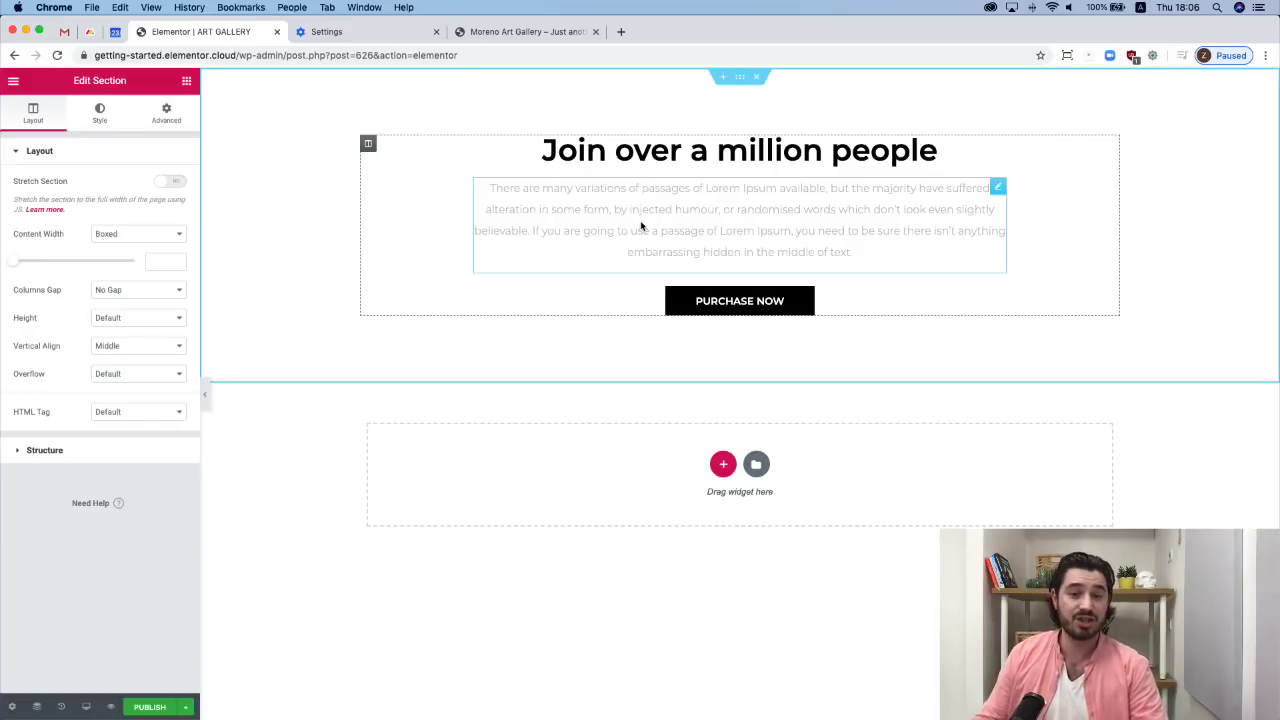
Duplicate the "Join over a million people" section and delete the copy.
right_click(740, 84)
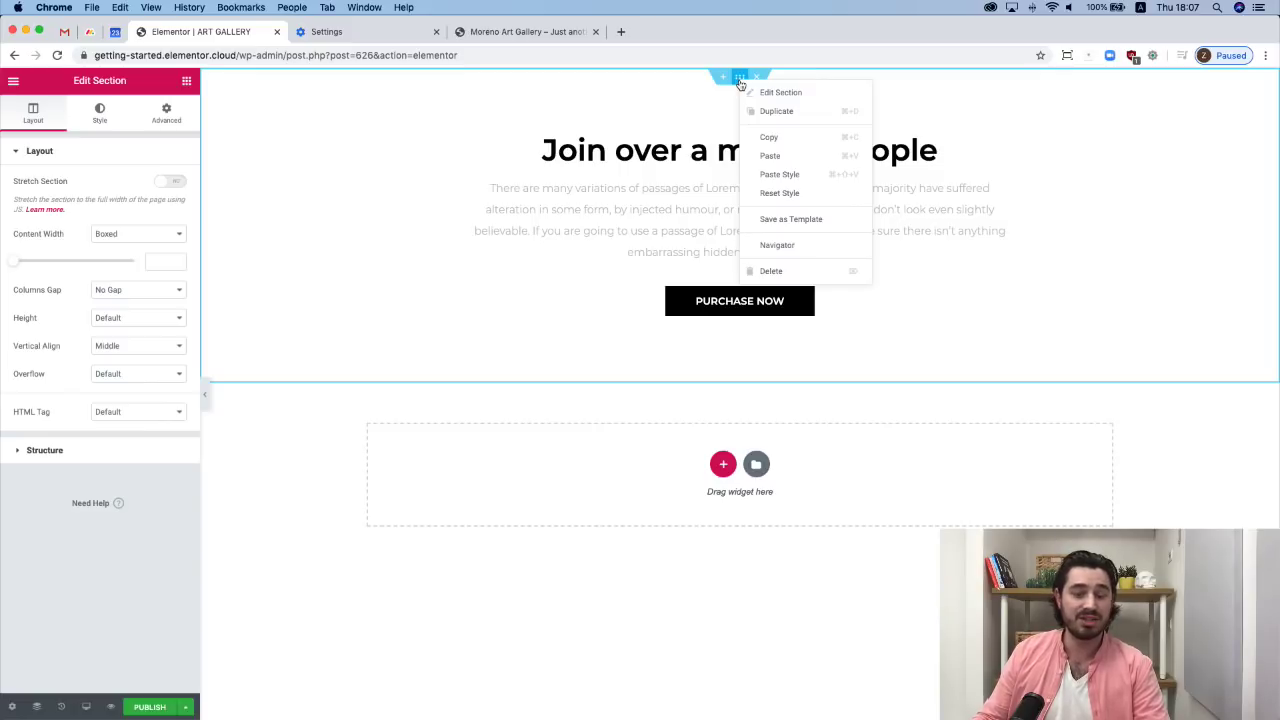
click(780, 112)
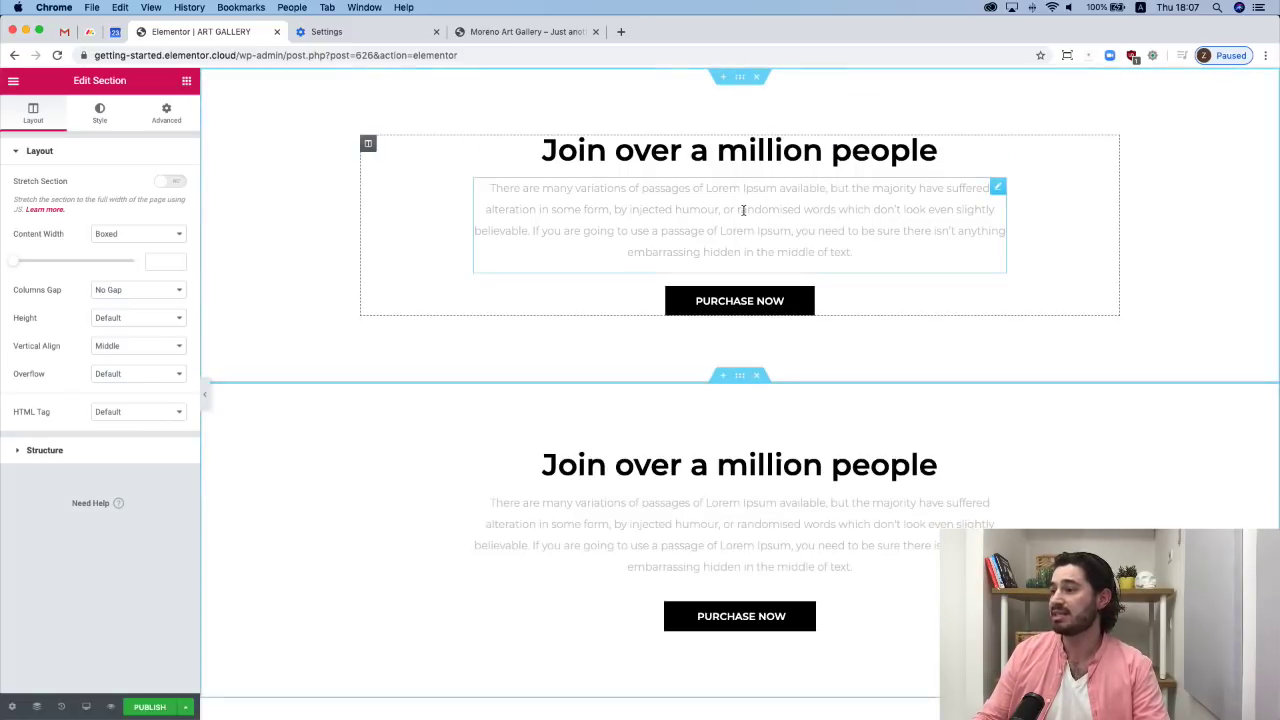
click(757, 377)
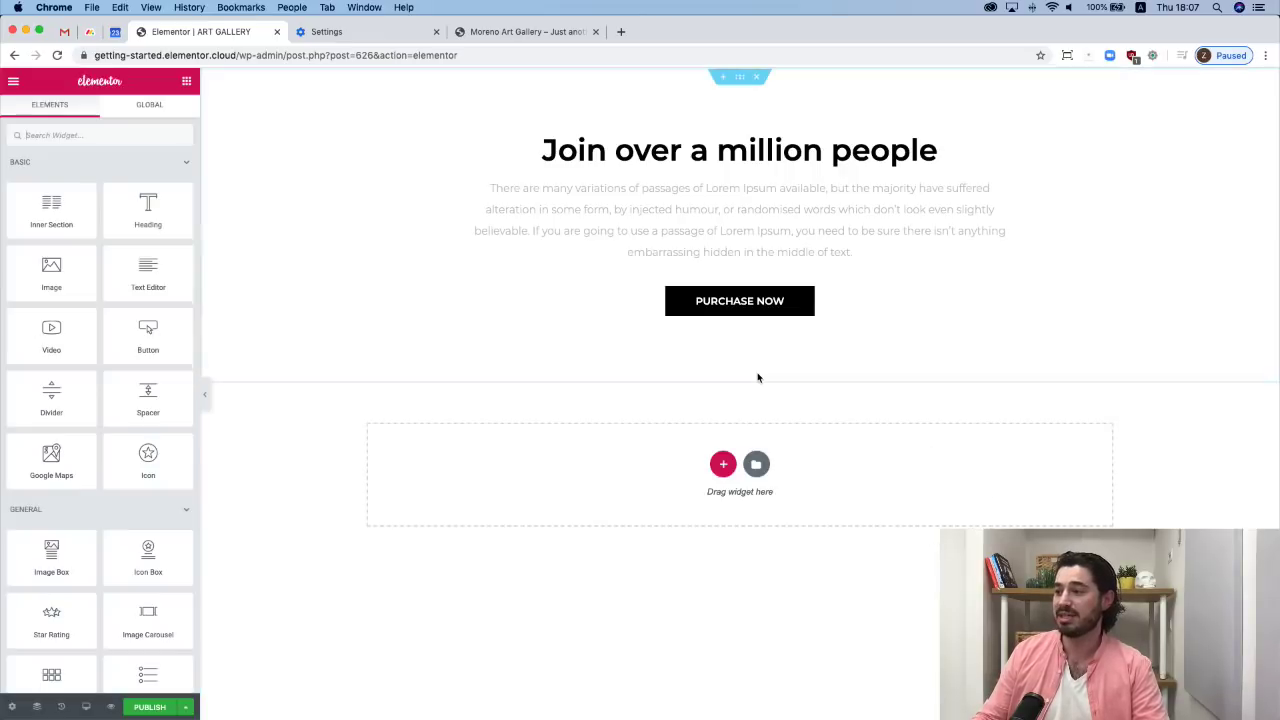
Duplicate the section's column and move the second column's heading below its text, and from there into the first column above the button.
right_click(362, 139)
click(395, 172)
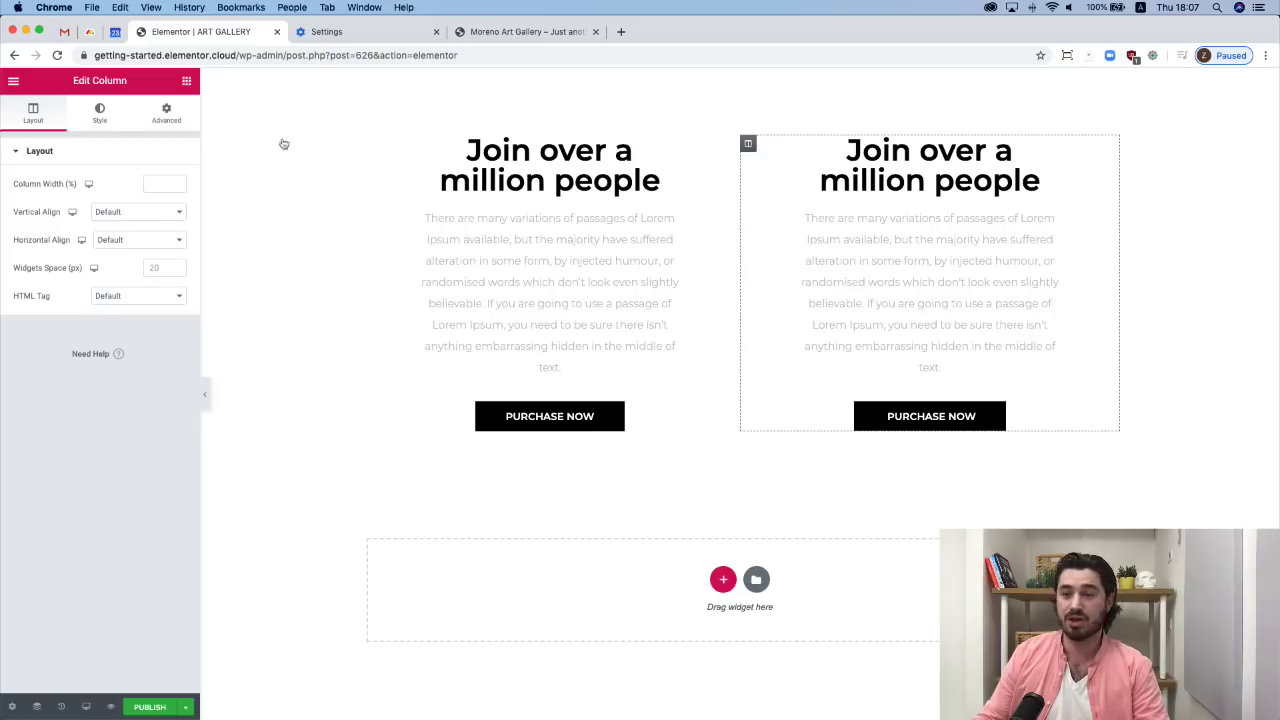
drag(1056, 146, 930, 342)
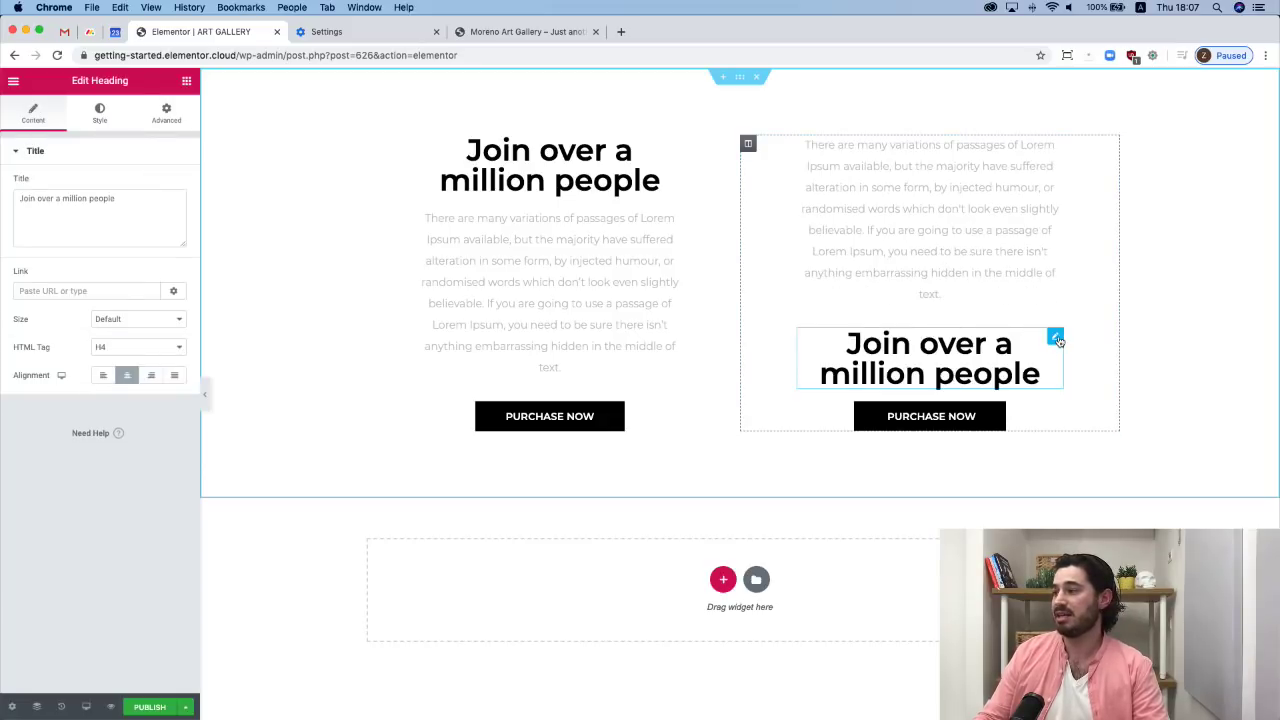
mouse_move(1057, 340)
mouse_down()
mouse_move(894, 303)
mouse_move(629, 280)
mouse_move(509, 343)
mouse_move(521, 358)
mouse_up()
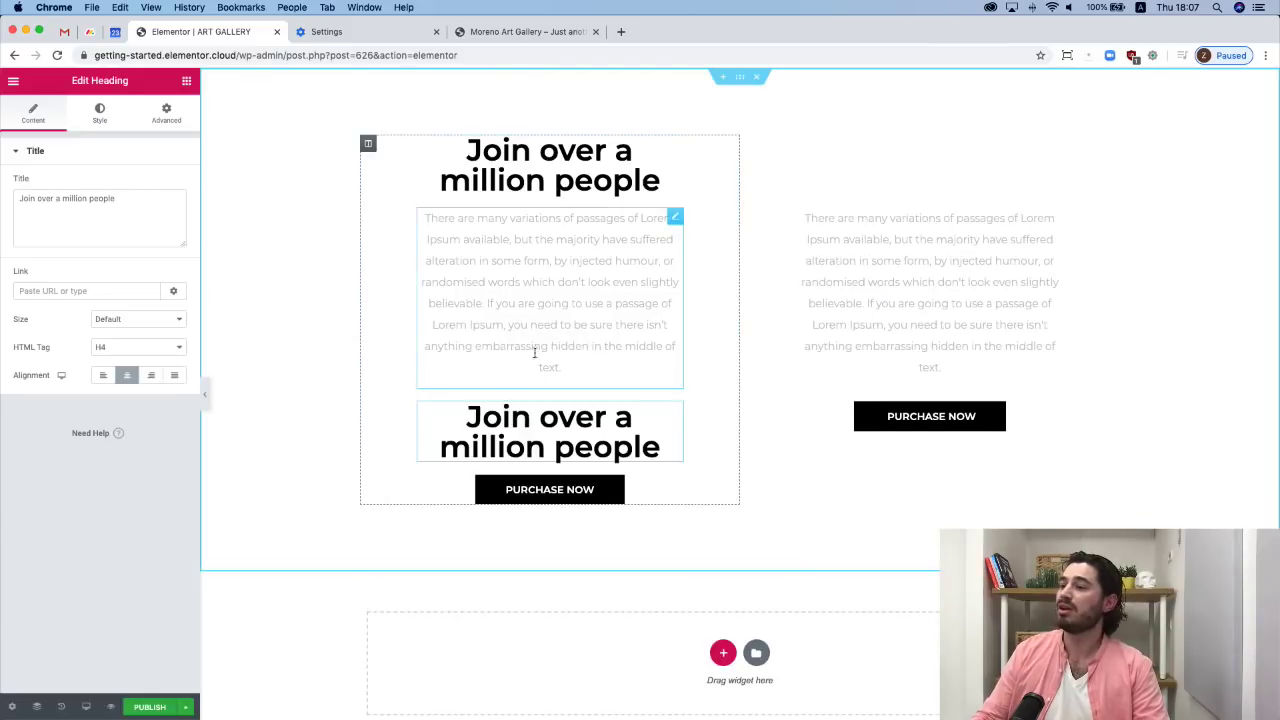
Delete the text paragraph and one of the two headings from the first column.
right_click(675, 218)
click(709, 410)
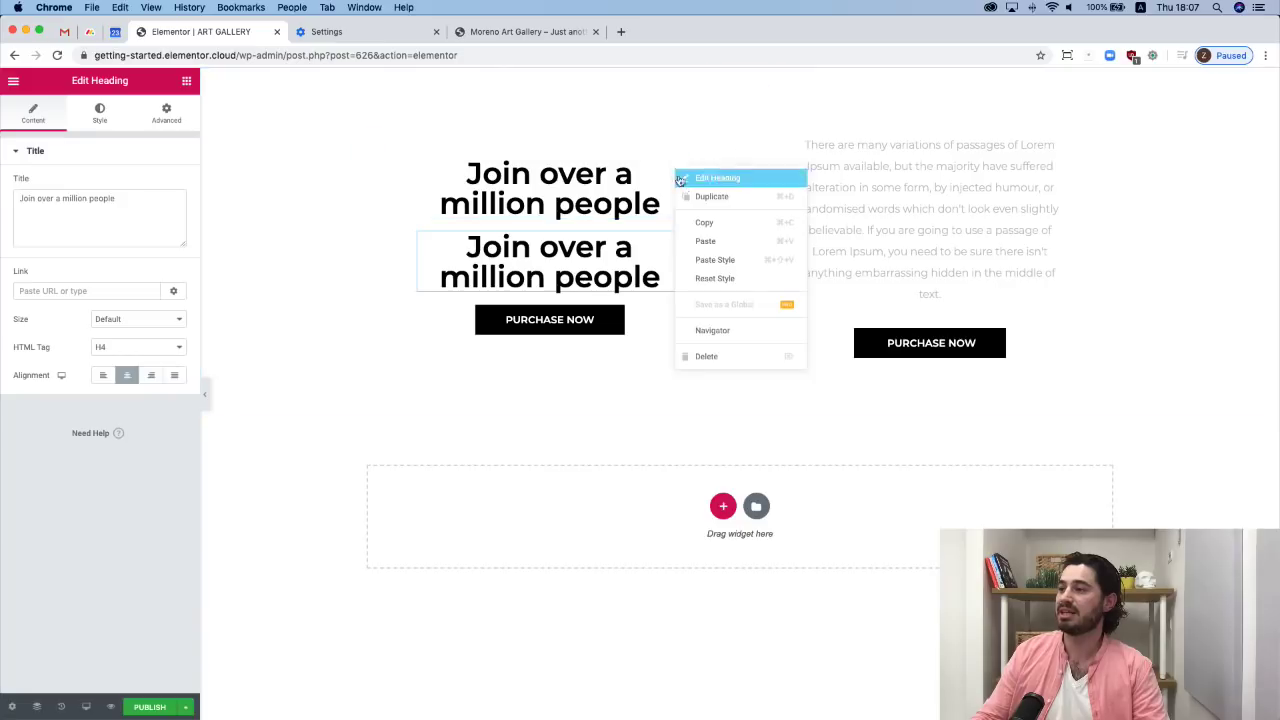
click(700, 356)
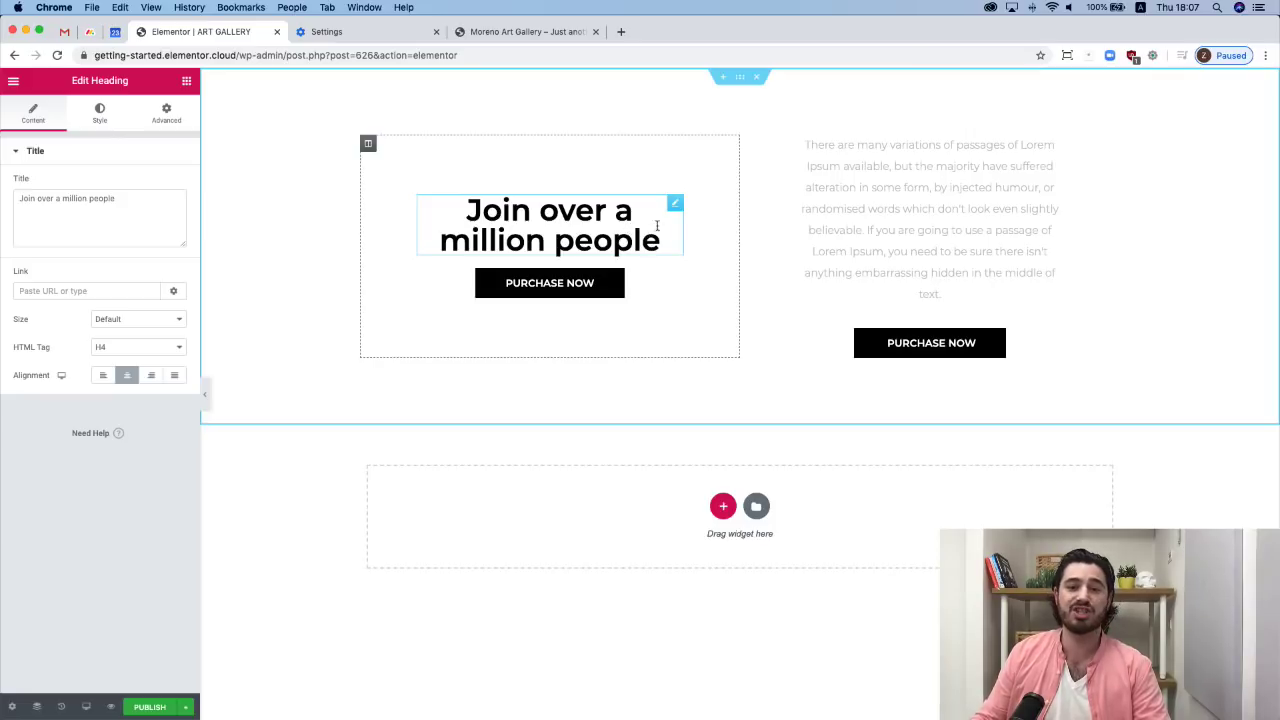
Look over the settings of the section, its first column and the heading, and delete the whole section.
click(740, 82)
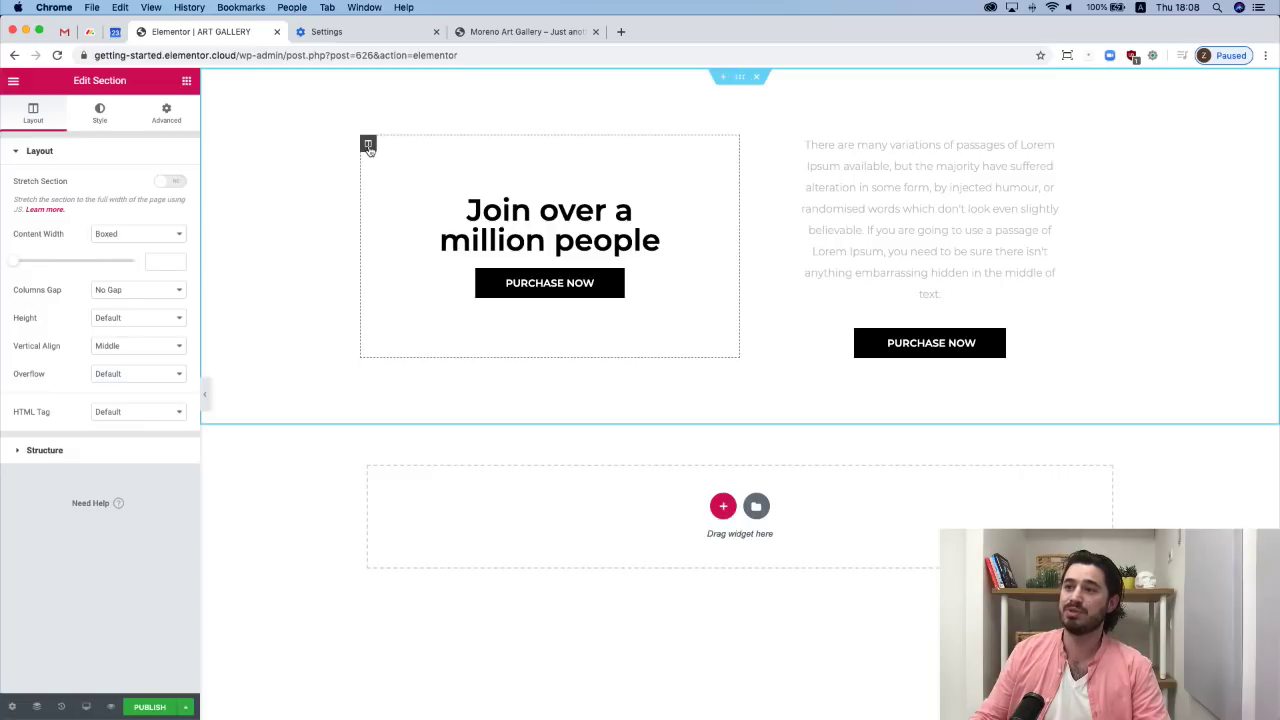
click(368, 146)
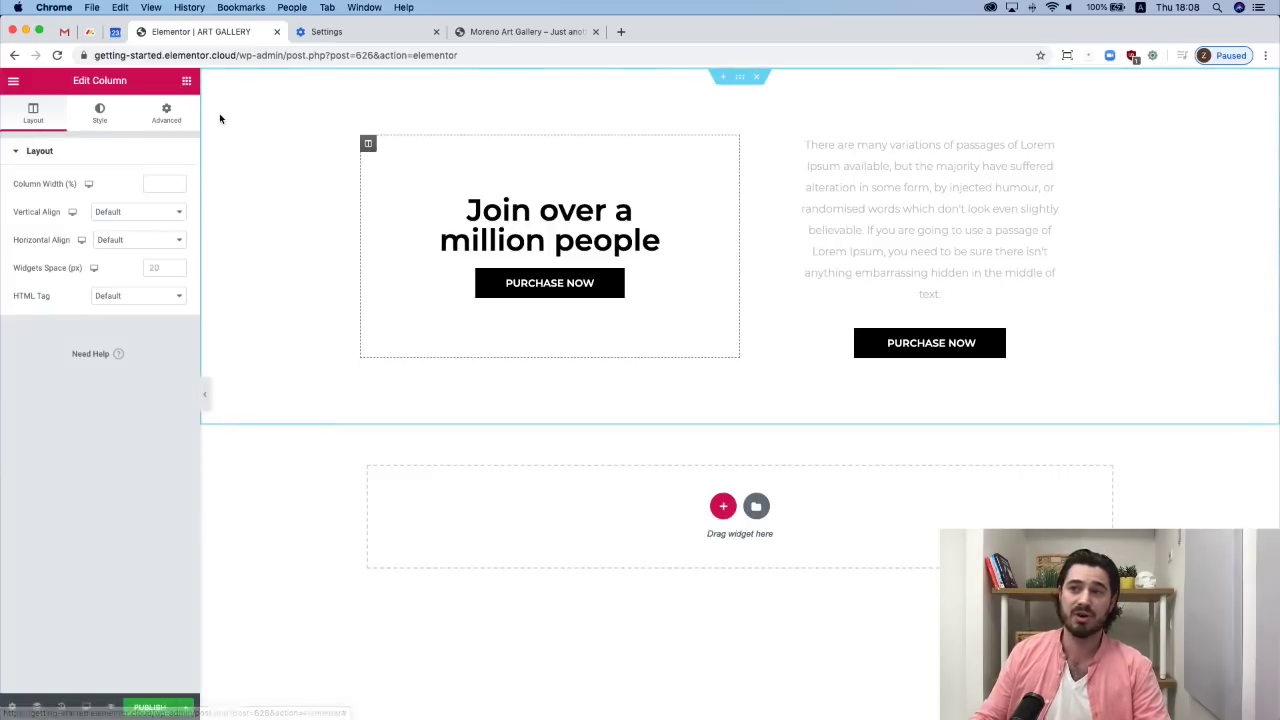
click(672, 204)
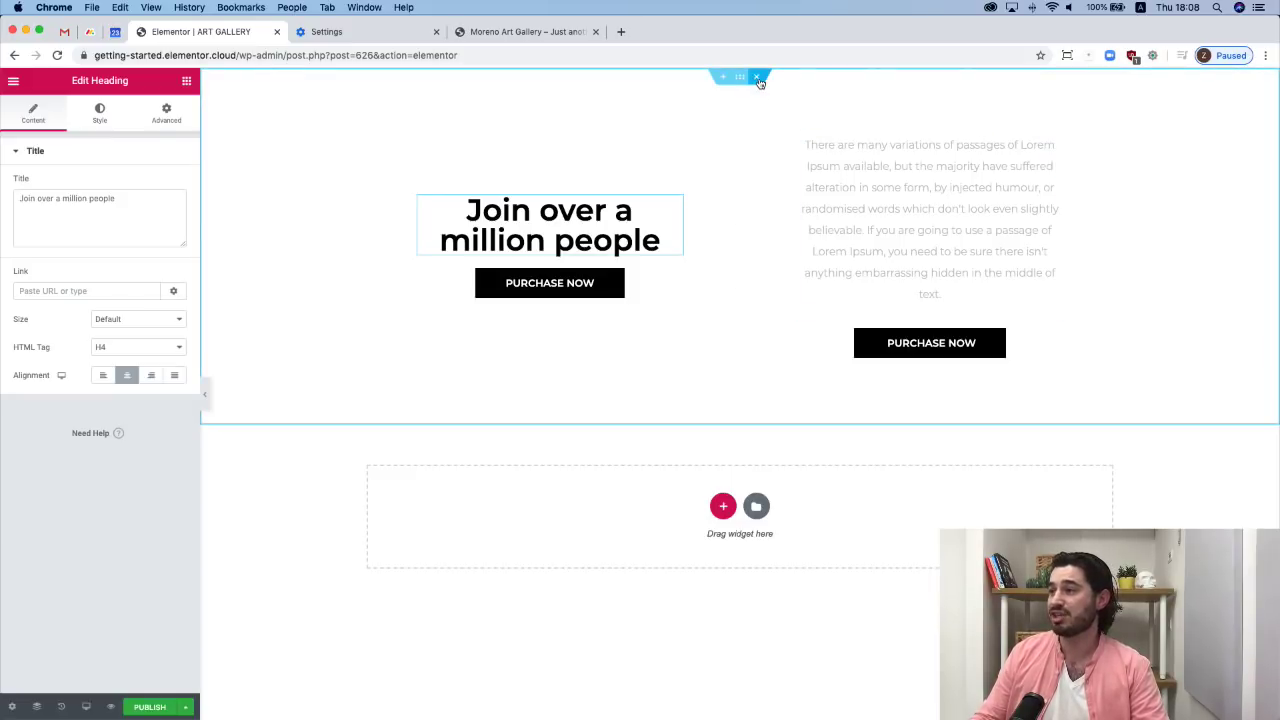
click(759, 78)
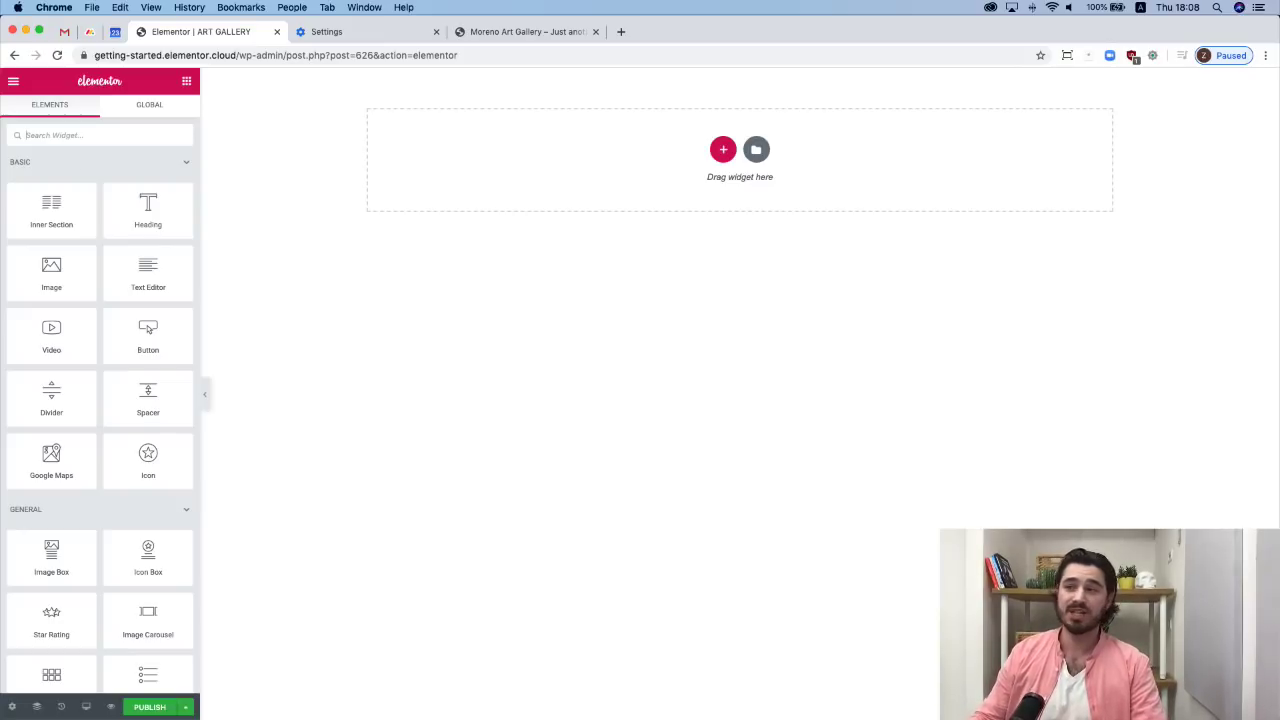
Add a section with two equal columns and give it a minimum height of 100 VH.
click(723, 150)
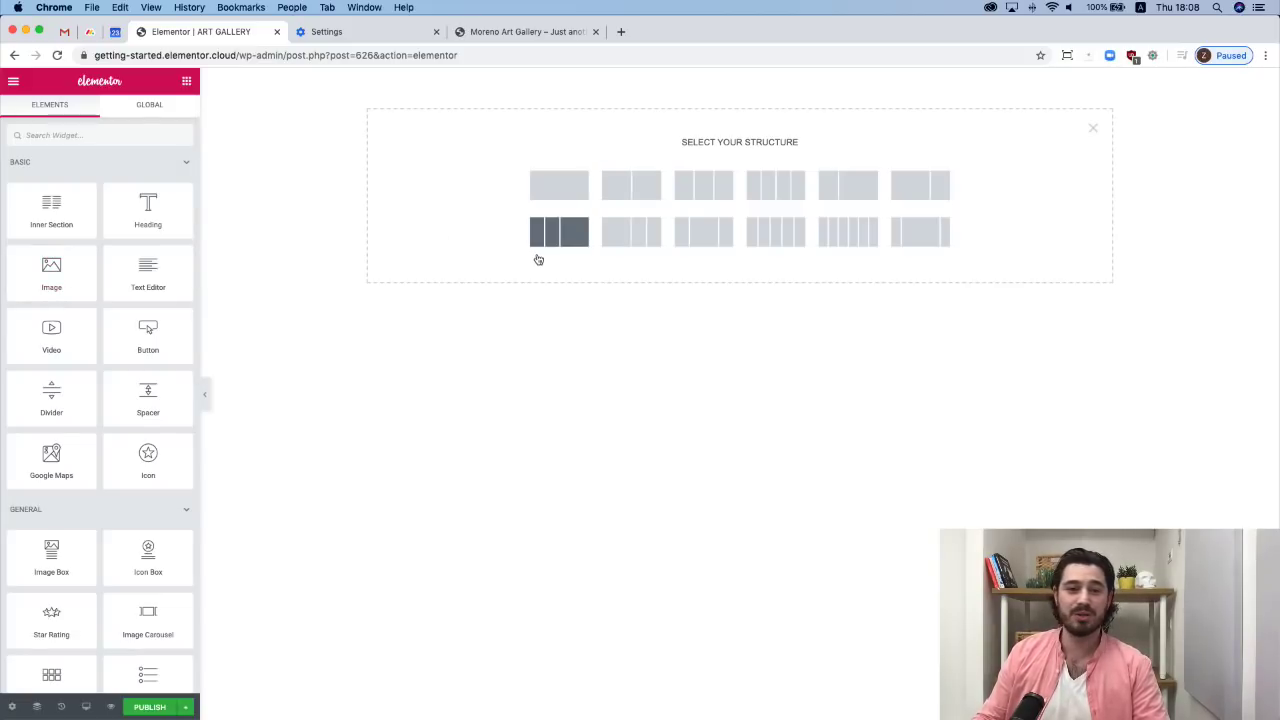
click(630, 191)
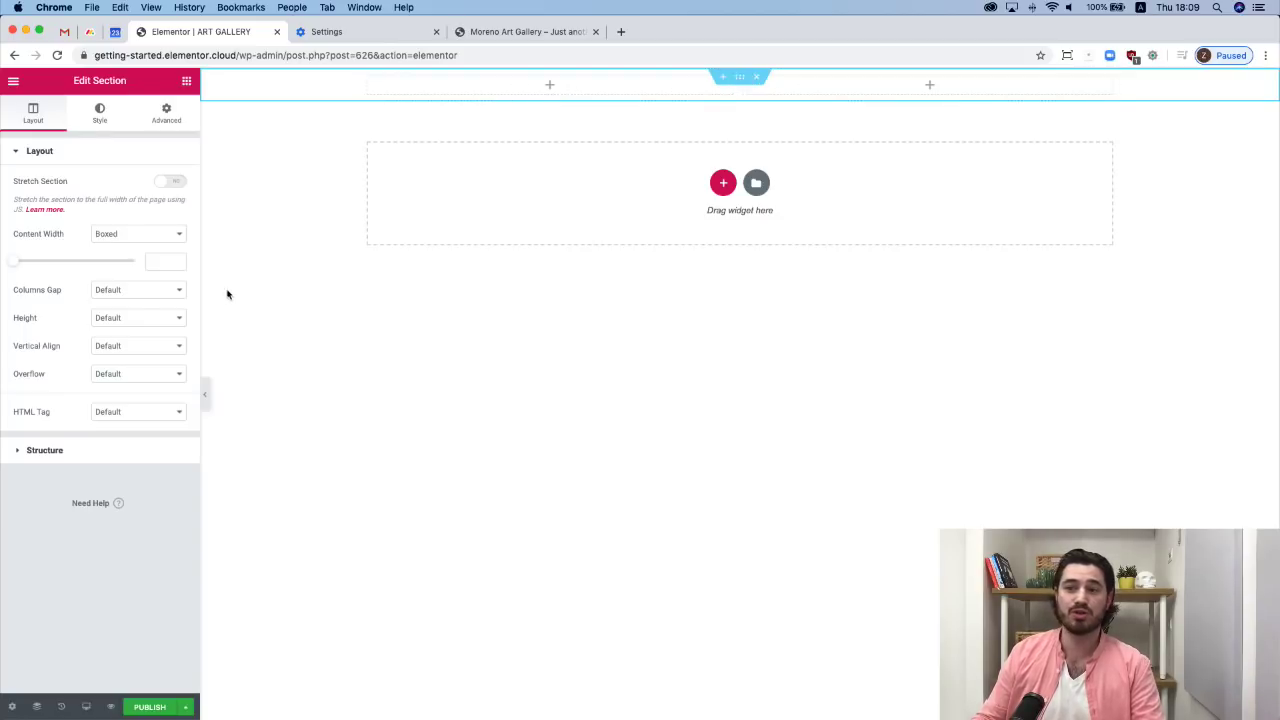
click(145, 322)
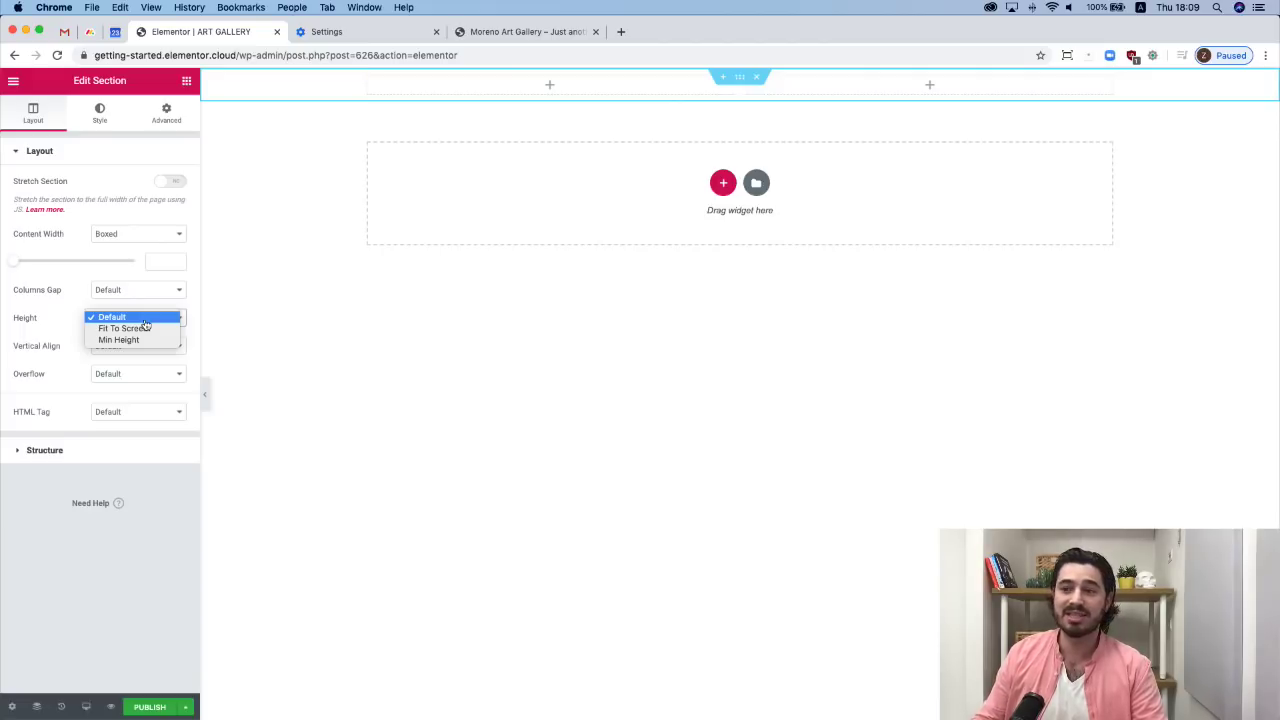
click(134, 340)
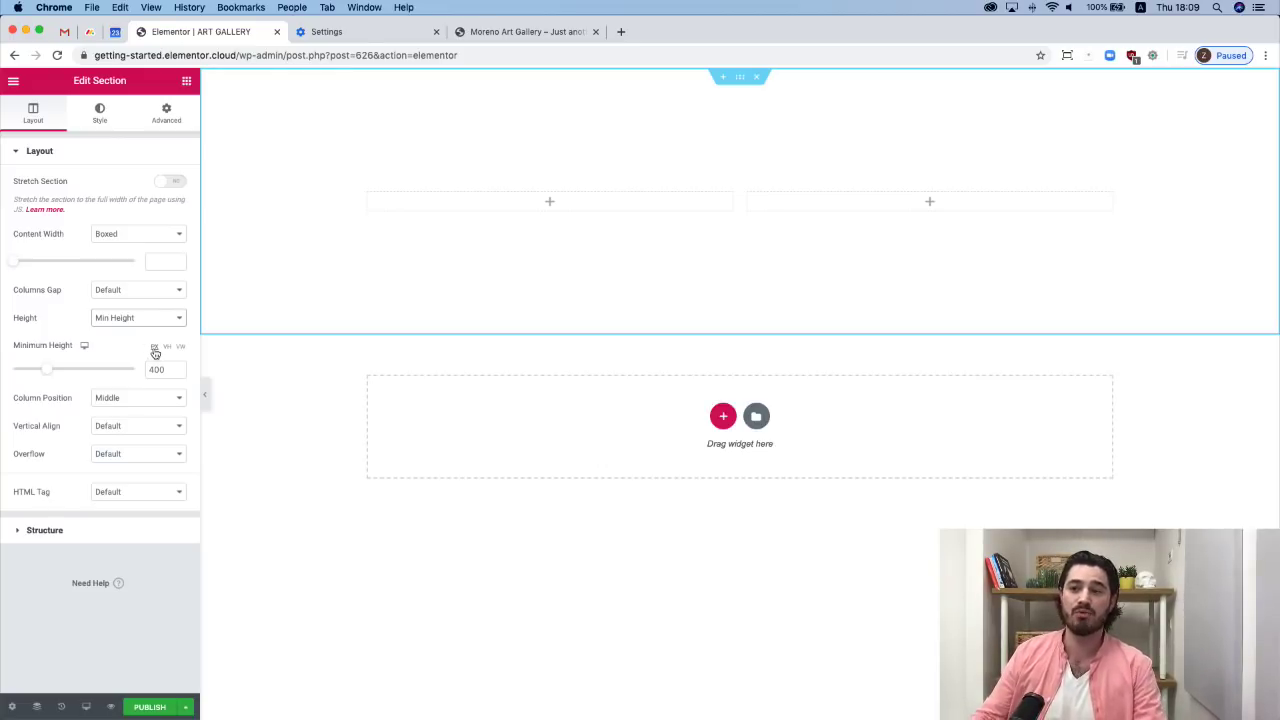
double_click(157, 370)
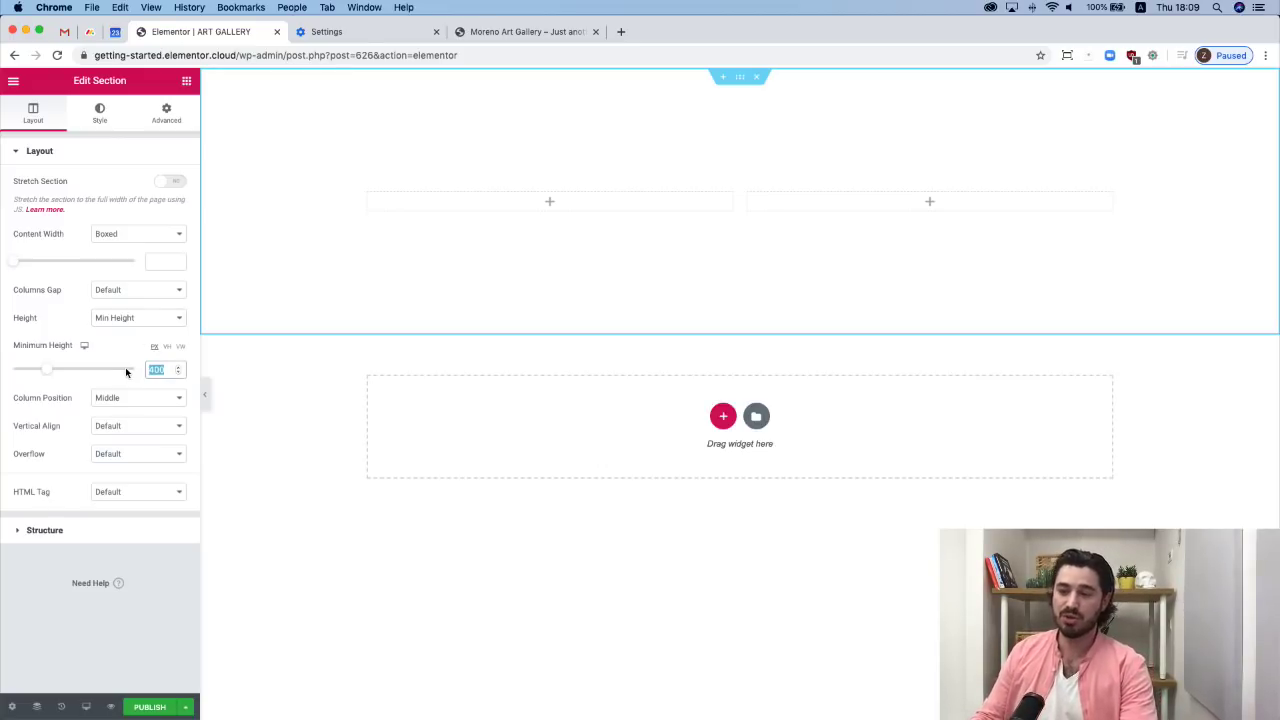
key(BackSpace)
click(167, 348)
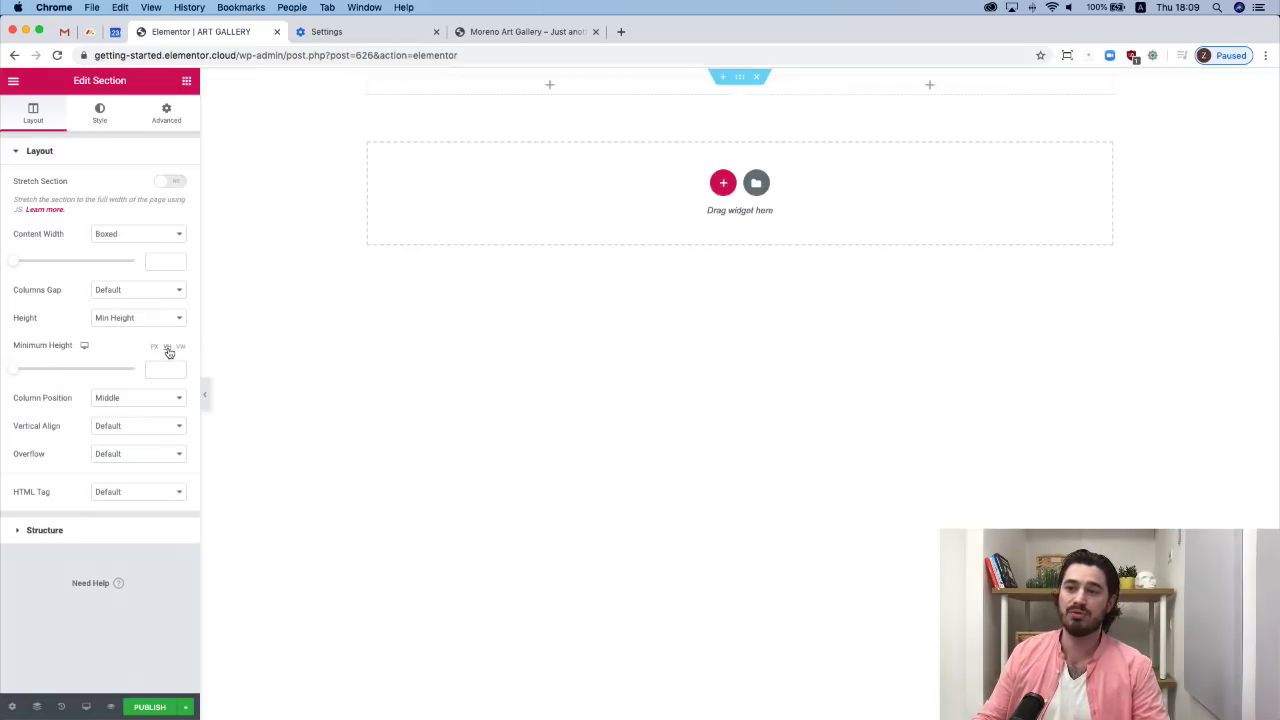
click(159, 371)
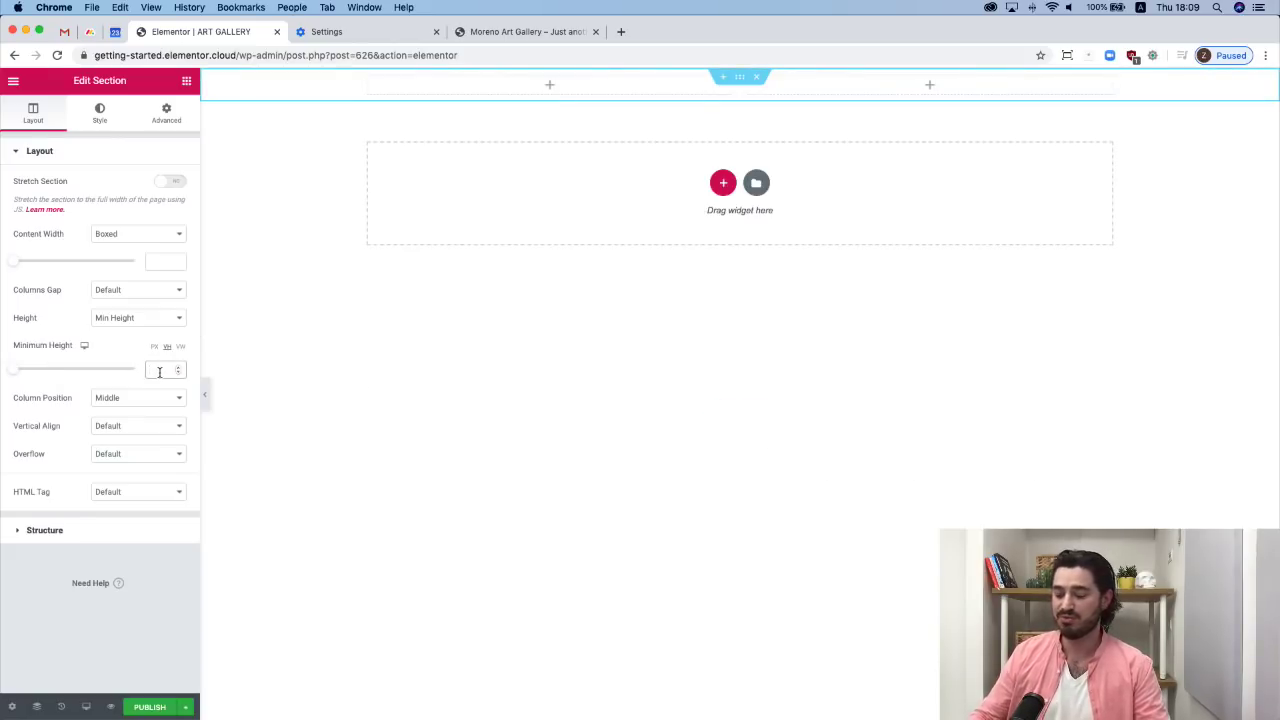
text(100)
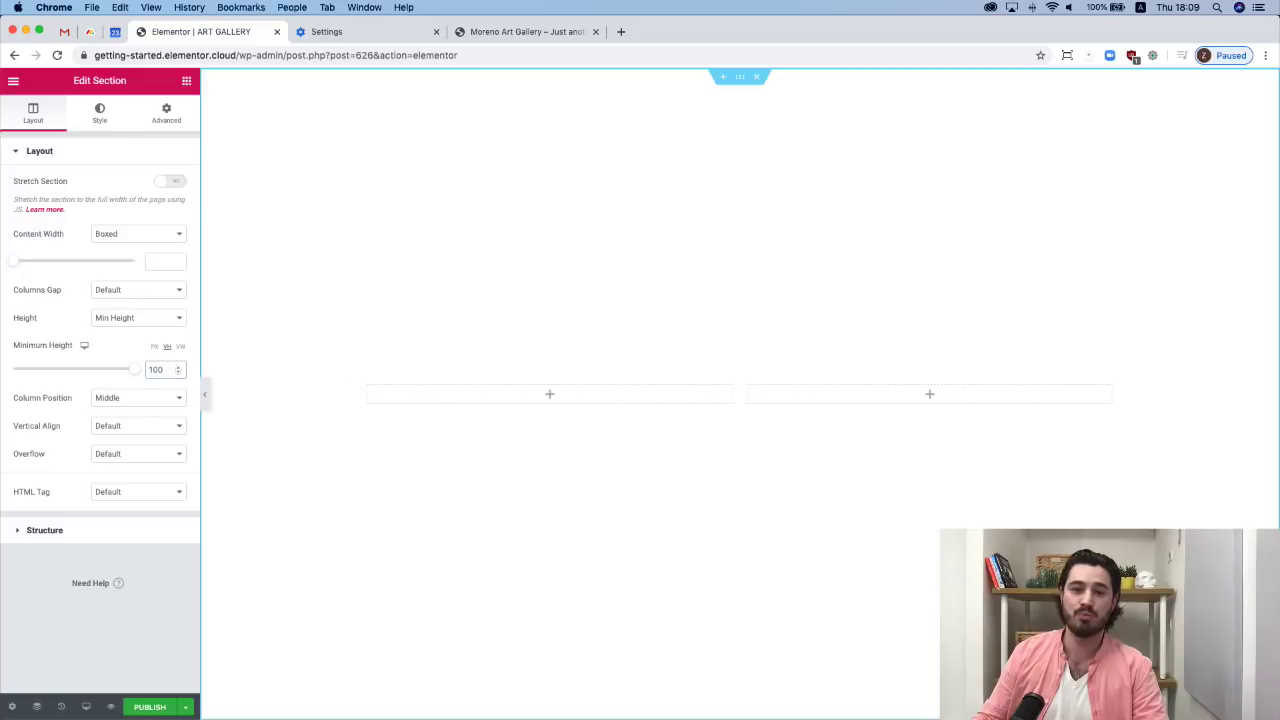
Try a minimum height of 50 VH on the section and set it back to 100 VH.
double_click(155, 369)
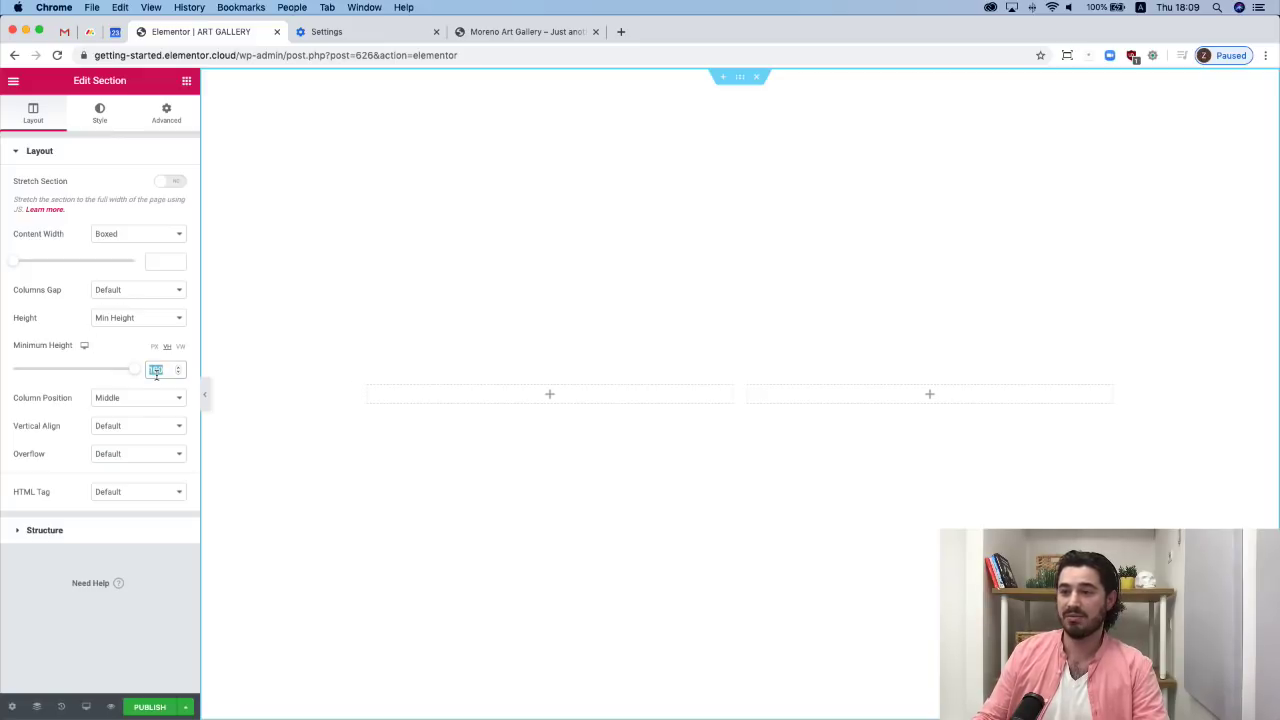
text(50)
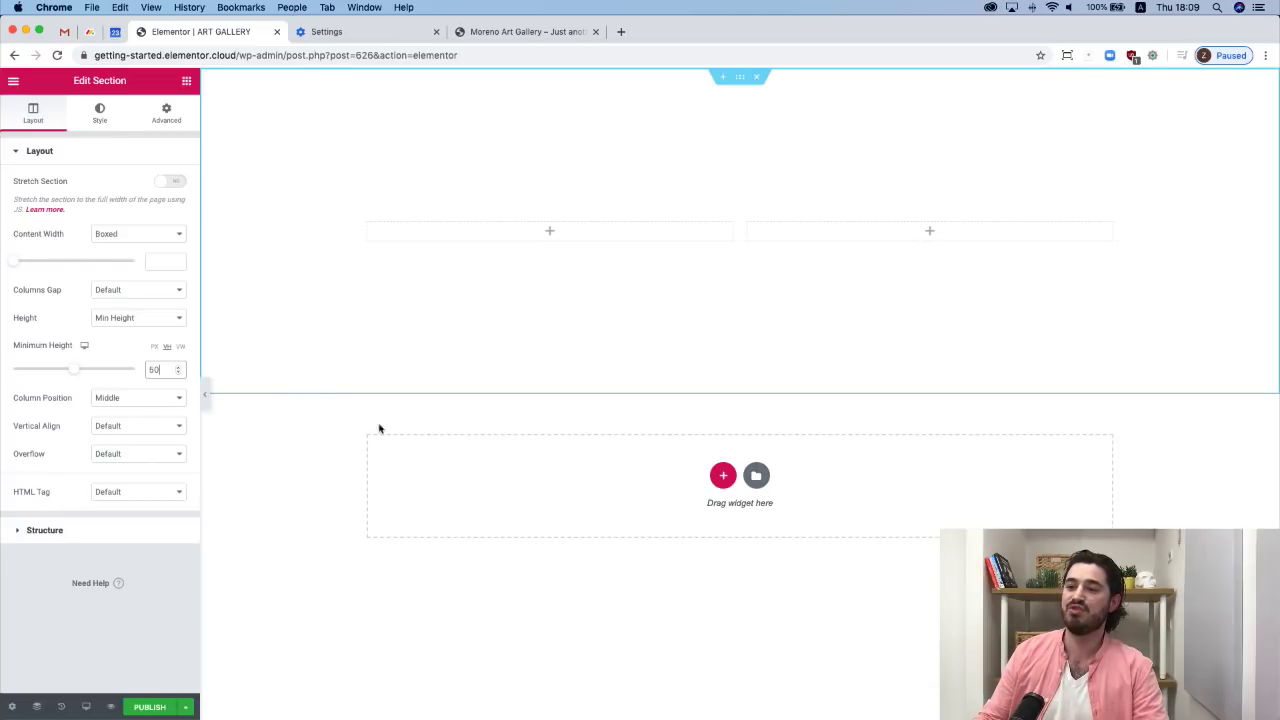
drag(162, 372, 137, 371)
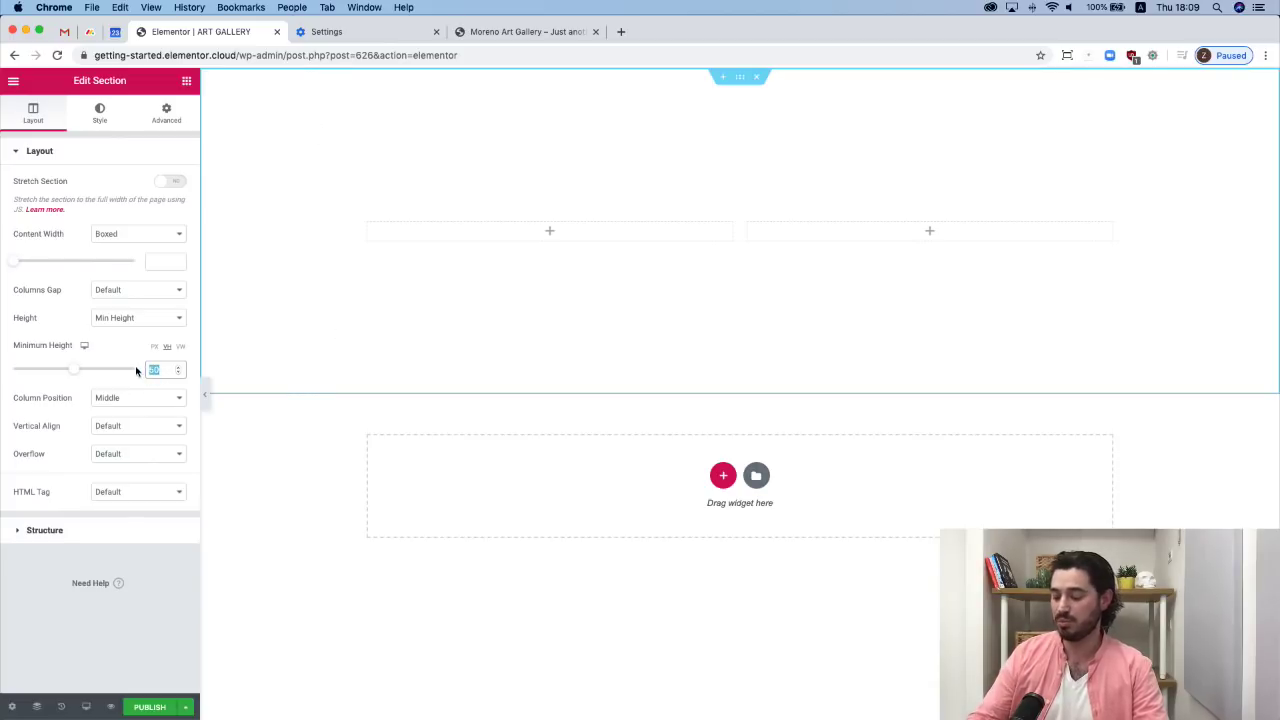
text(1)
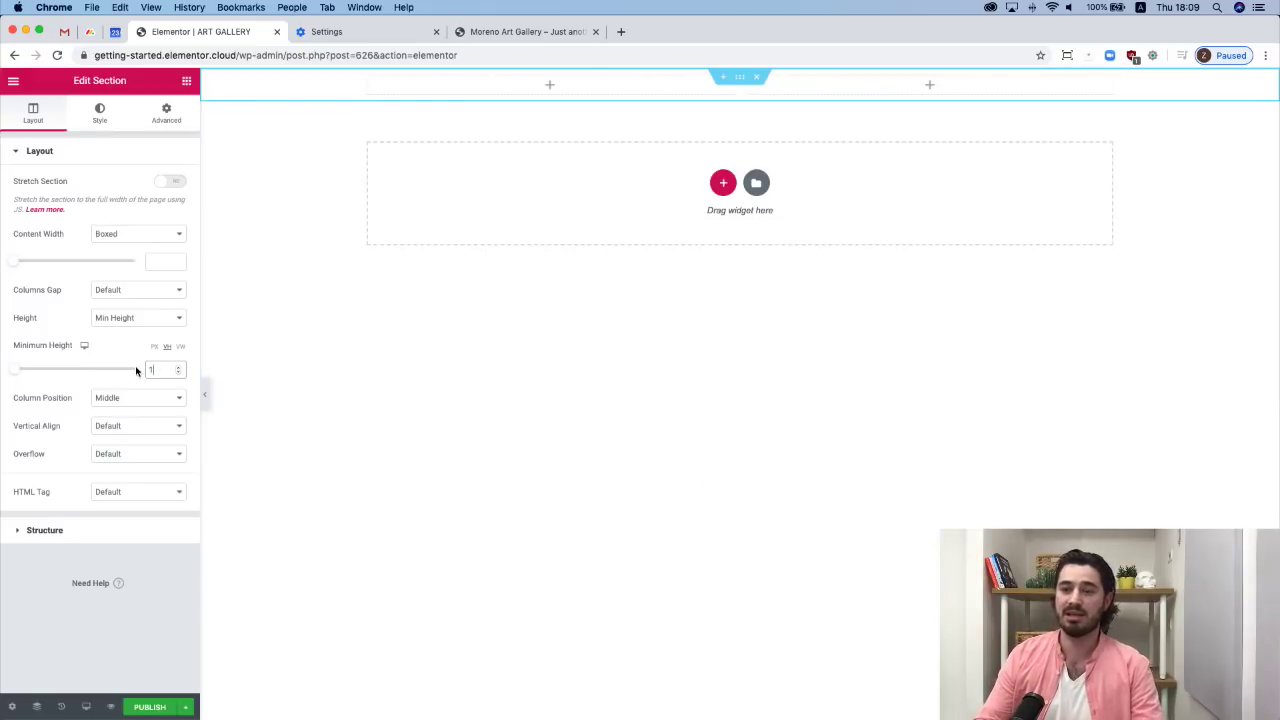
text(00)
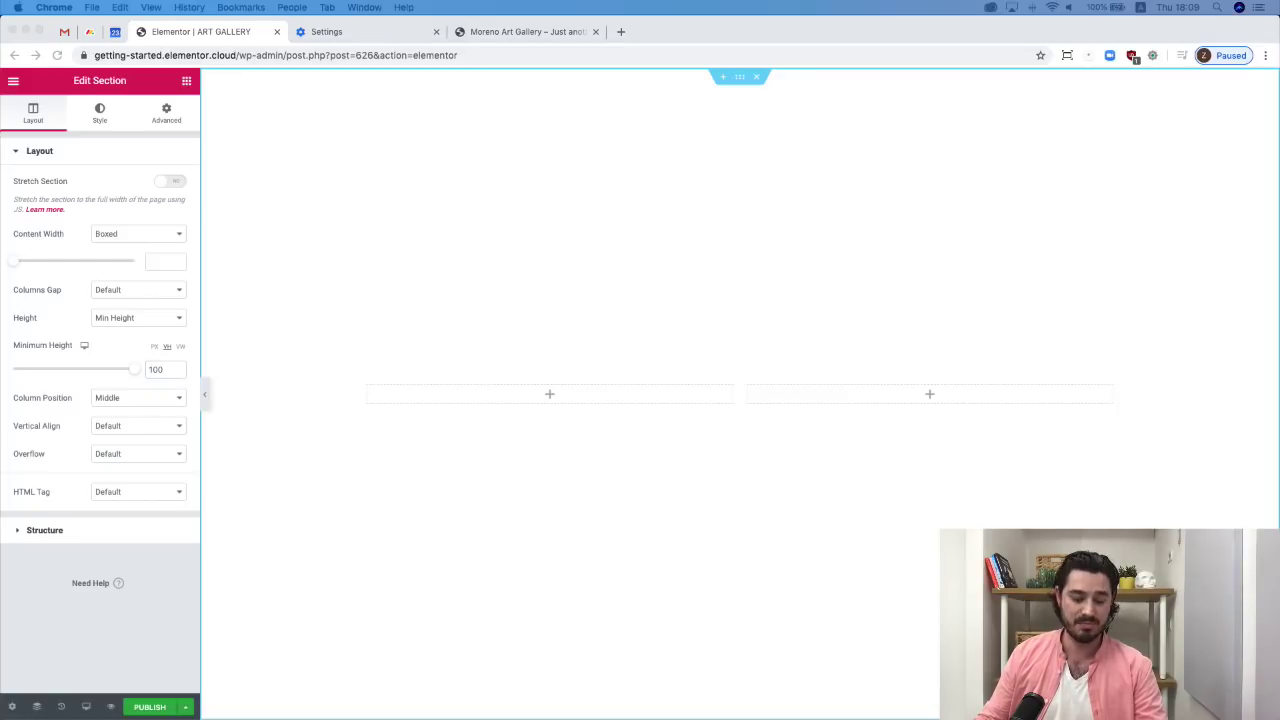
Give the section a classic background with the color #293EA5.
click(98, 118)
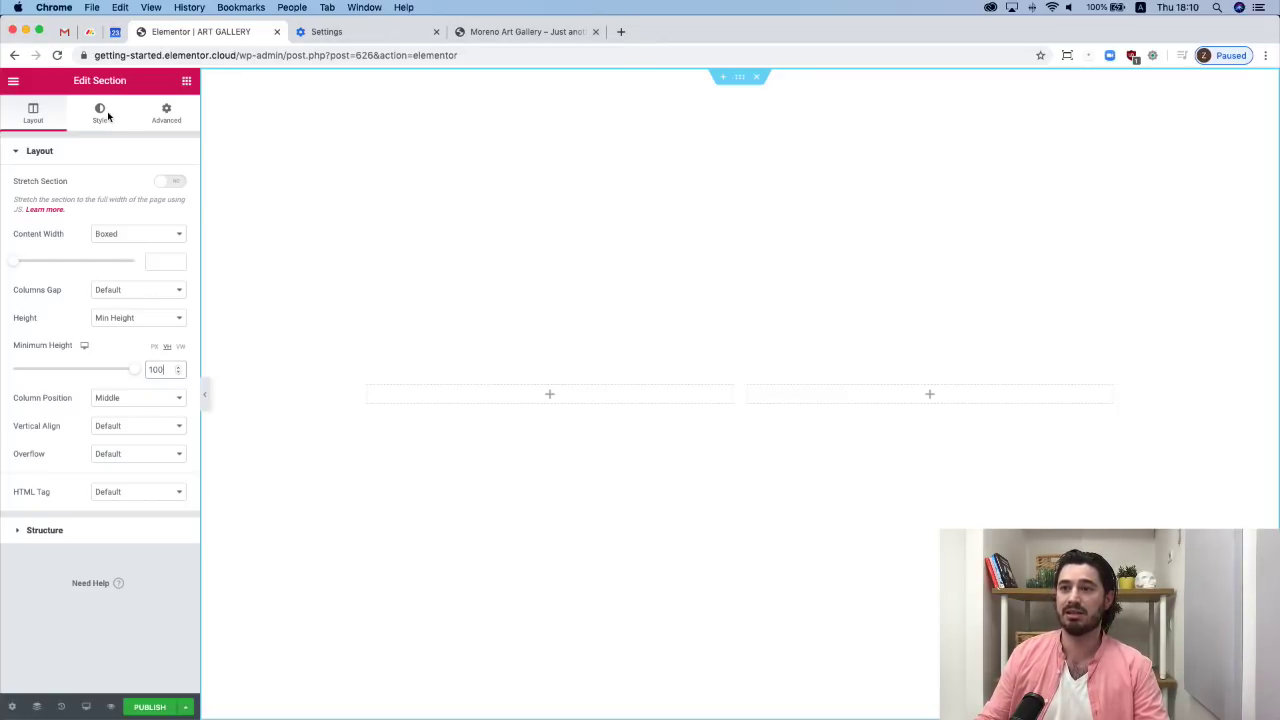
click(100, 113)
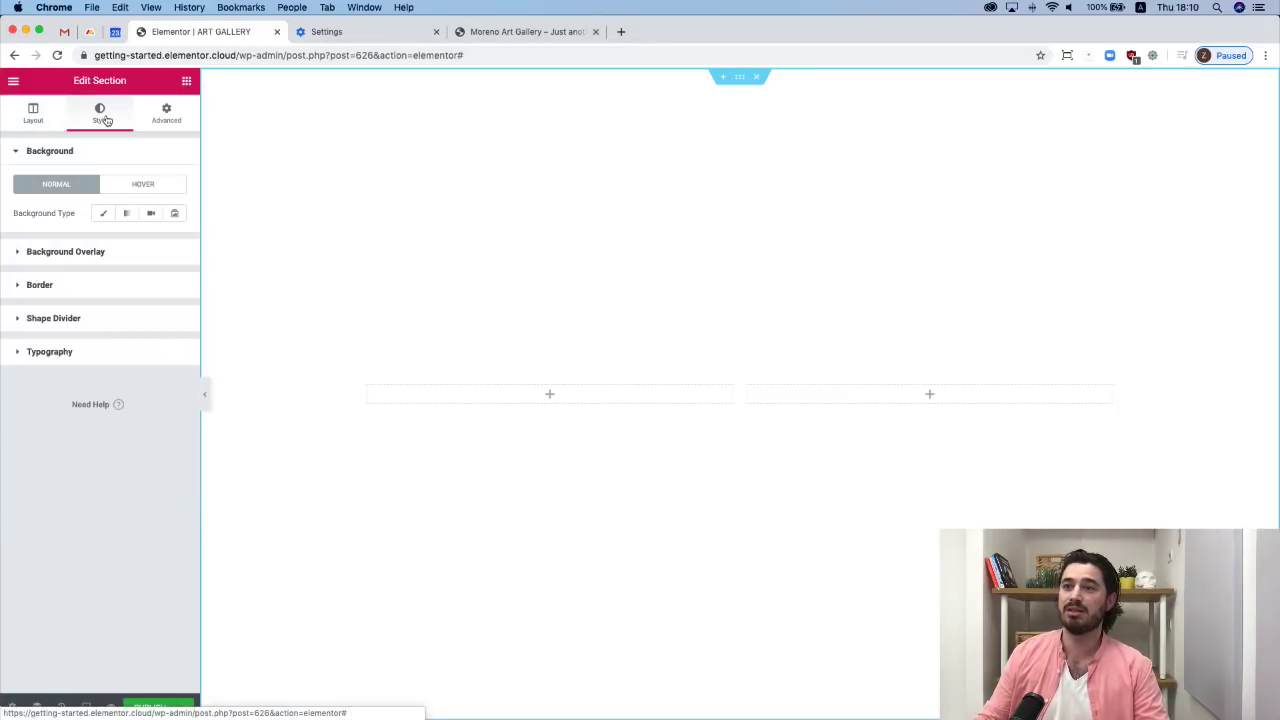
click(102, 217)
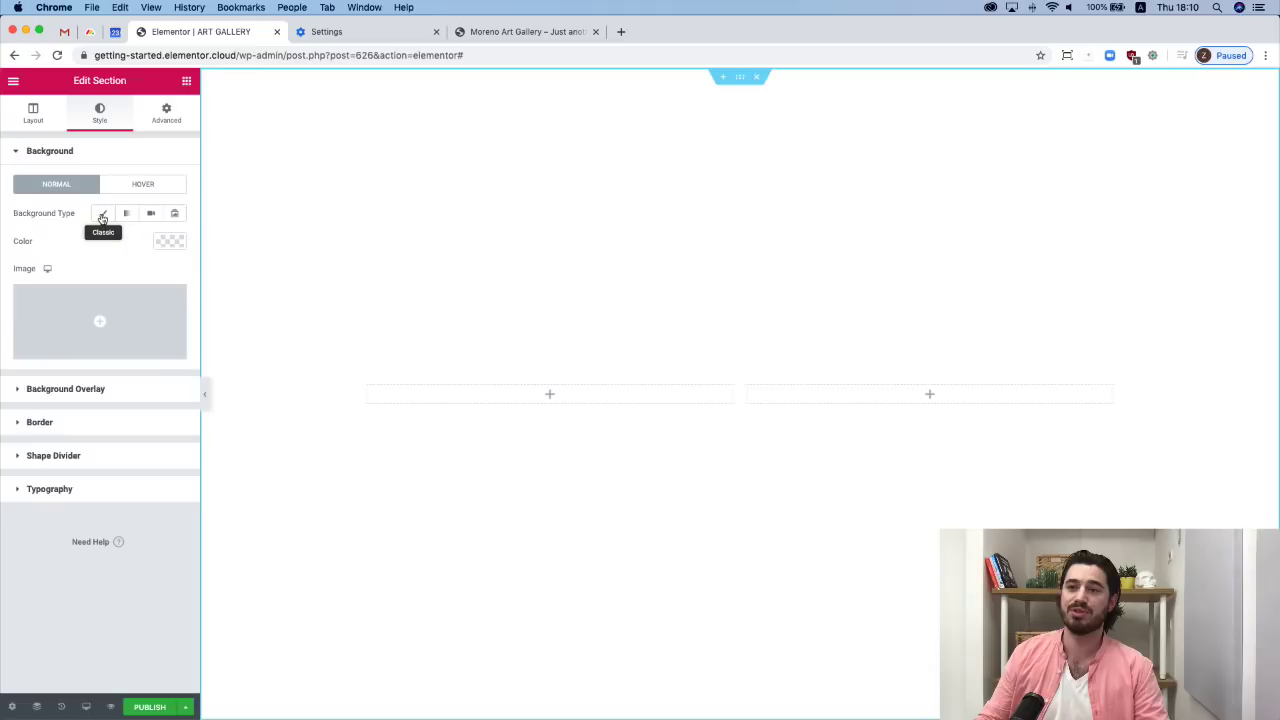
click(171, 242)
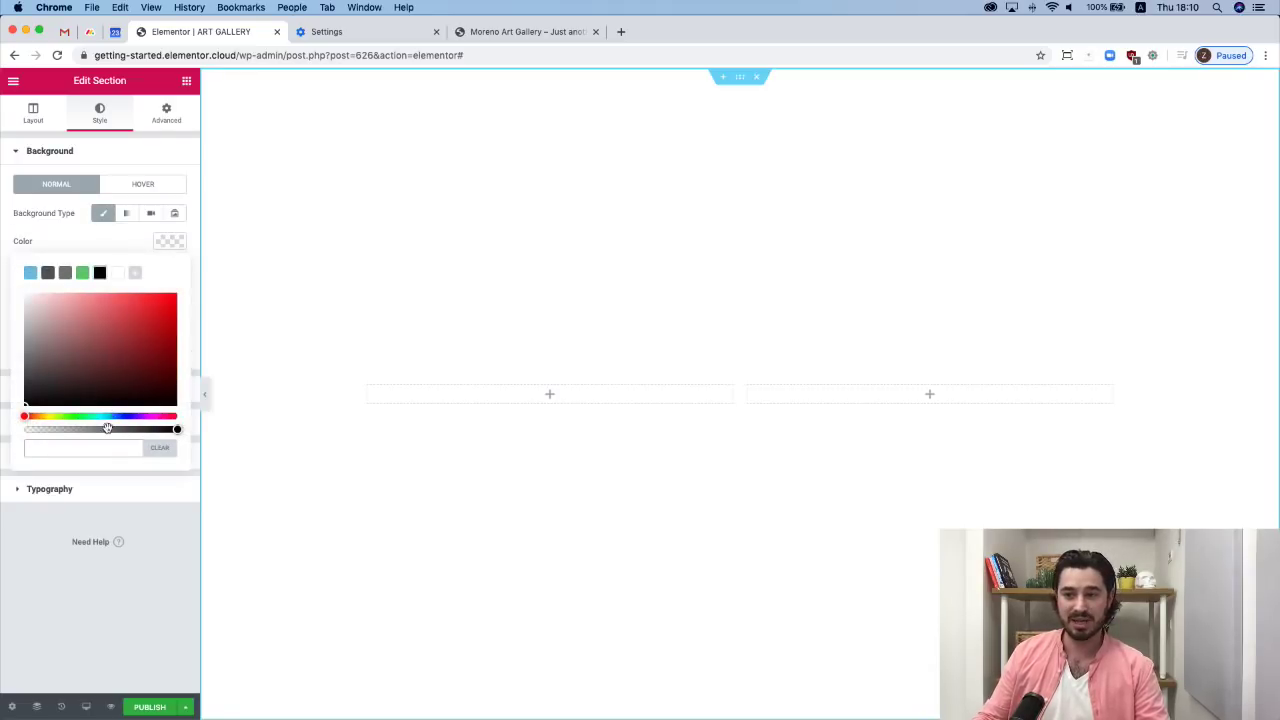
click(63, 453)
text(#293EA5)
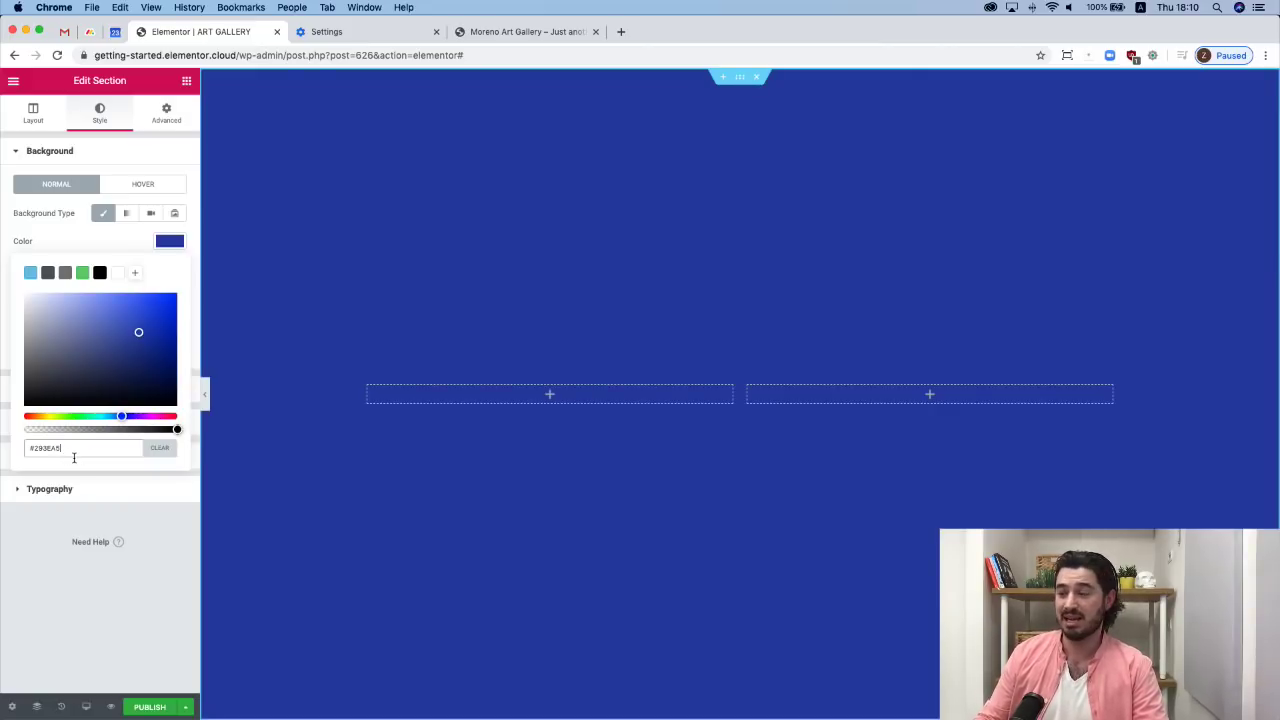
Save the blue background color as a swatch in the color palette and close the color picker.
click(137, 275)
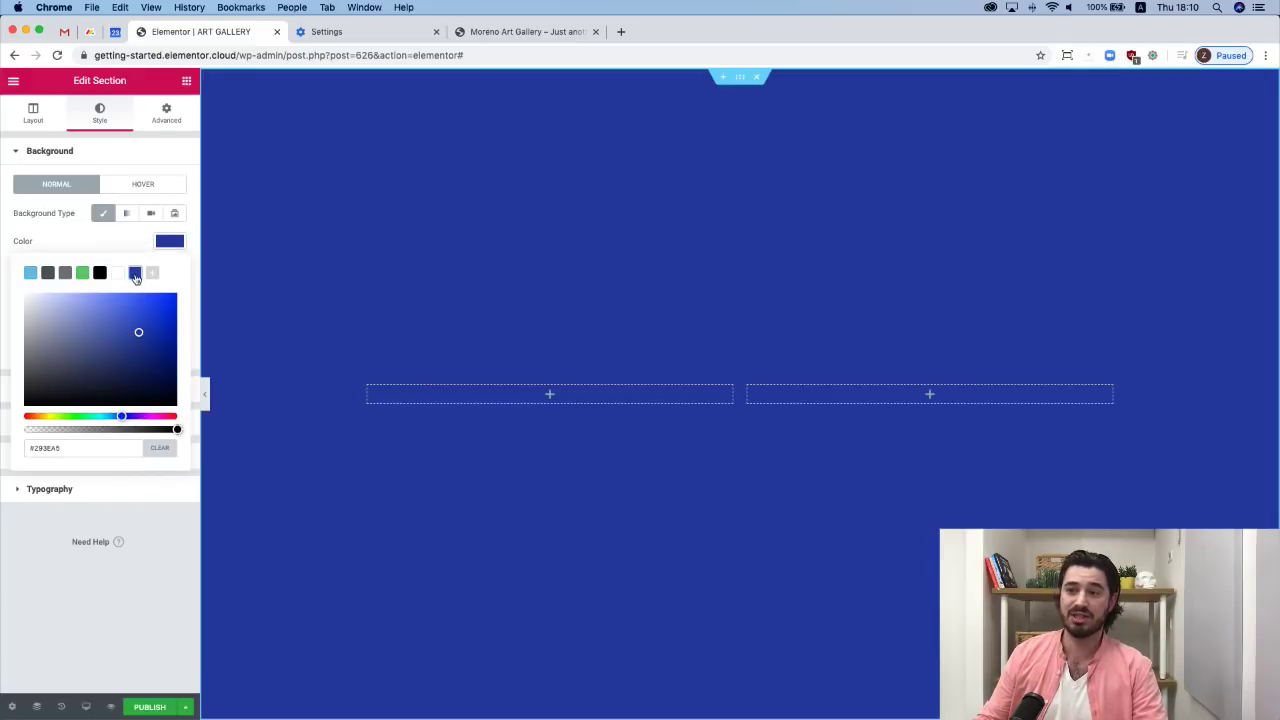
mouse_move(136, 277)
mouse_down()
mouse_move(106, 278)
mouse_move(124, 278)
mouse_move(120, 307)
mouse_move(135, 274)
mouse_up()
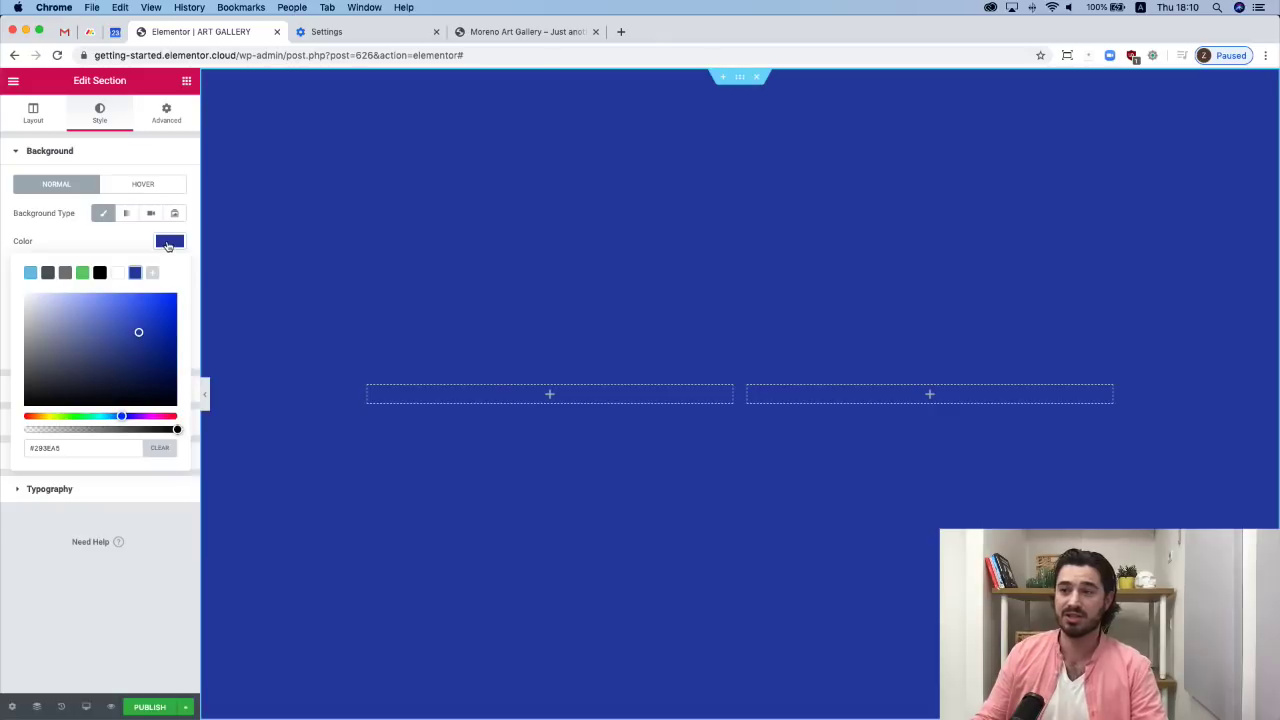
click(167, 246)
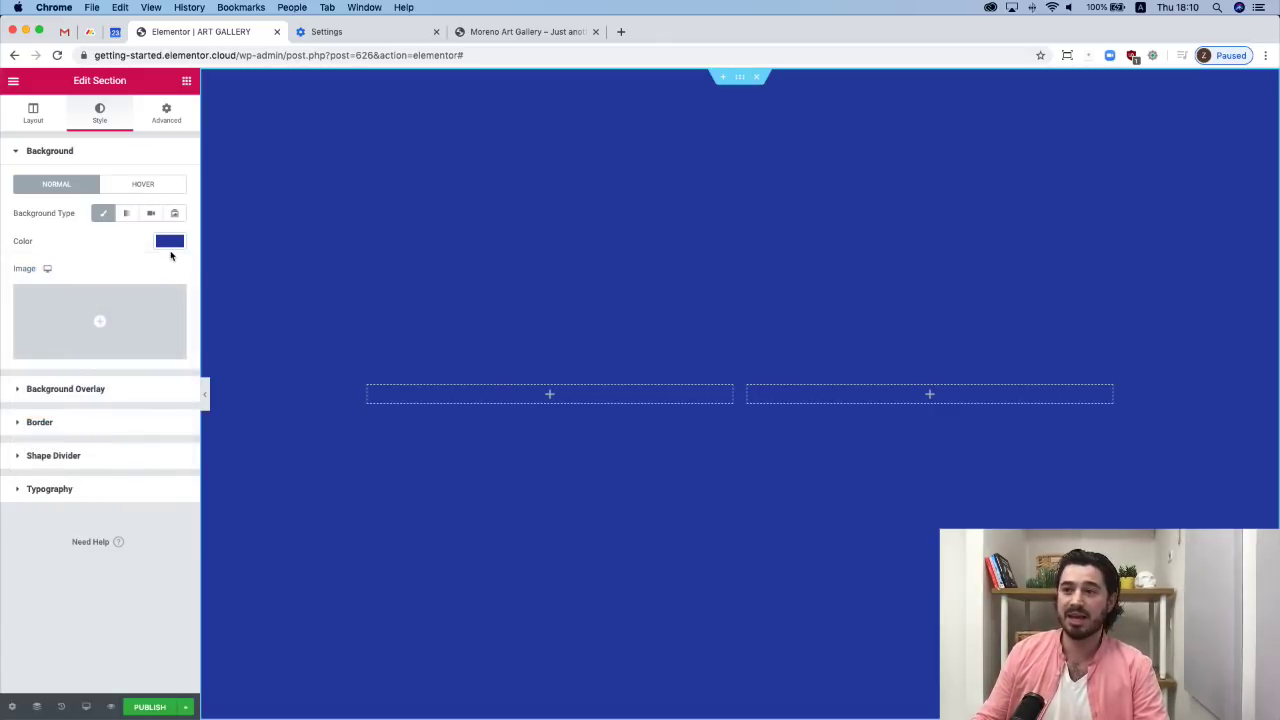
Add an Image widget to the first column of the blue section.
click(187, 84)
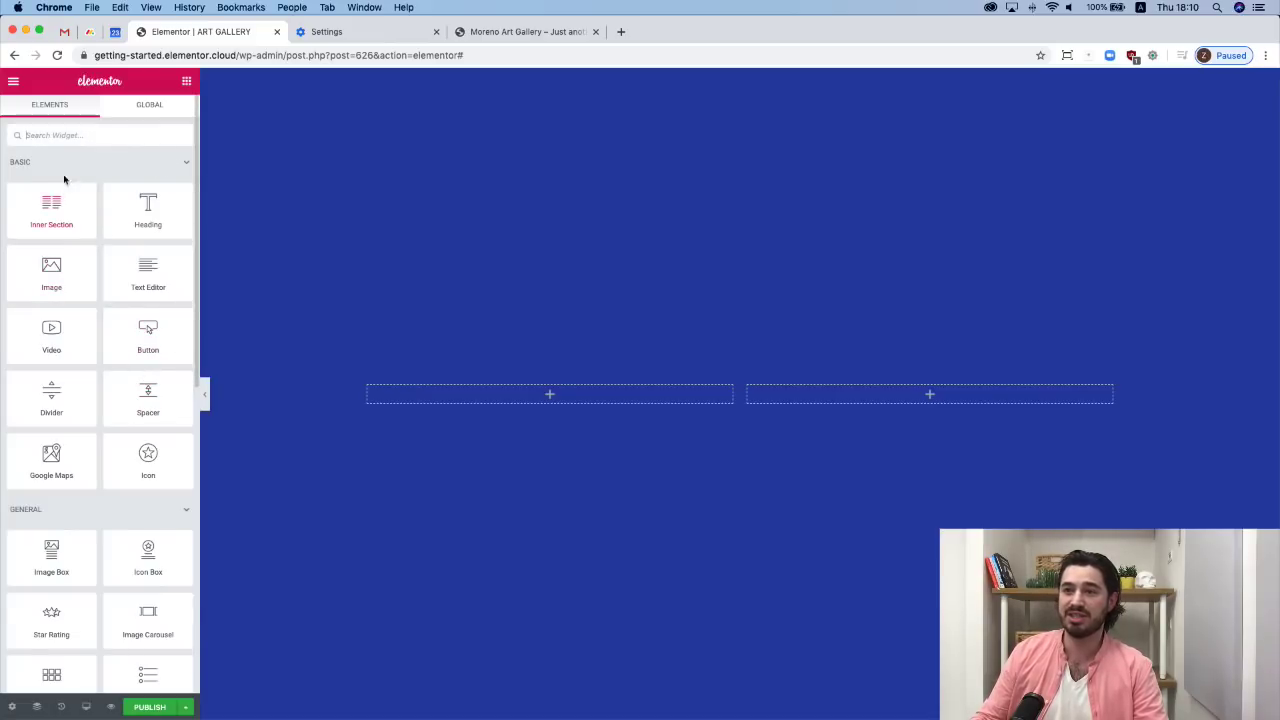
drag(66, 276, 566, 396)
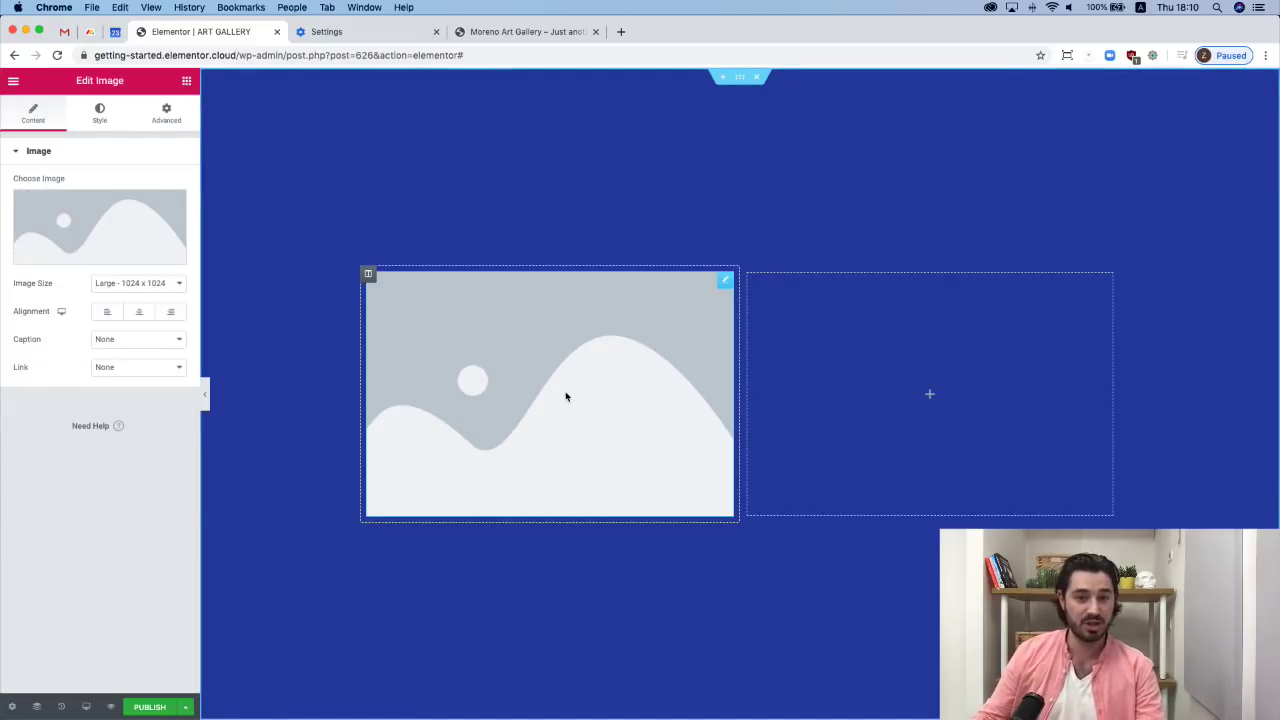
Upload selective-photograph-of-a-wall-with-grafitti-1194420.jpg from the Images folder in Downloads and insert it into the Image widget.
click(99, 230)
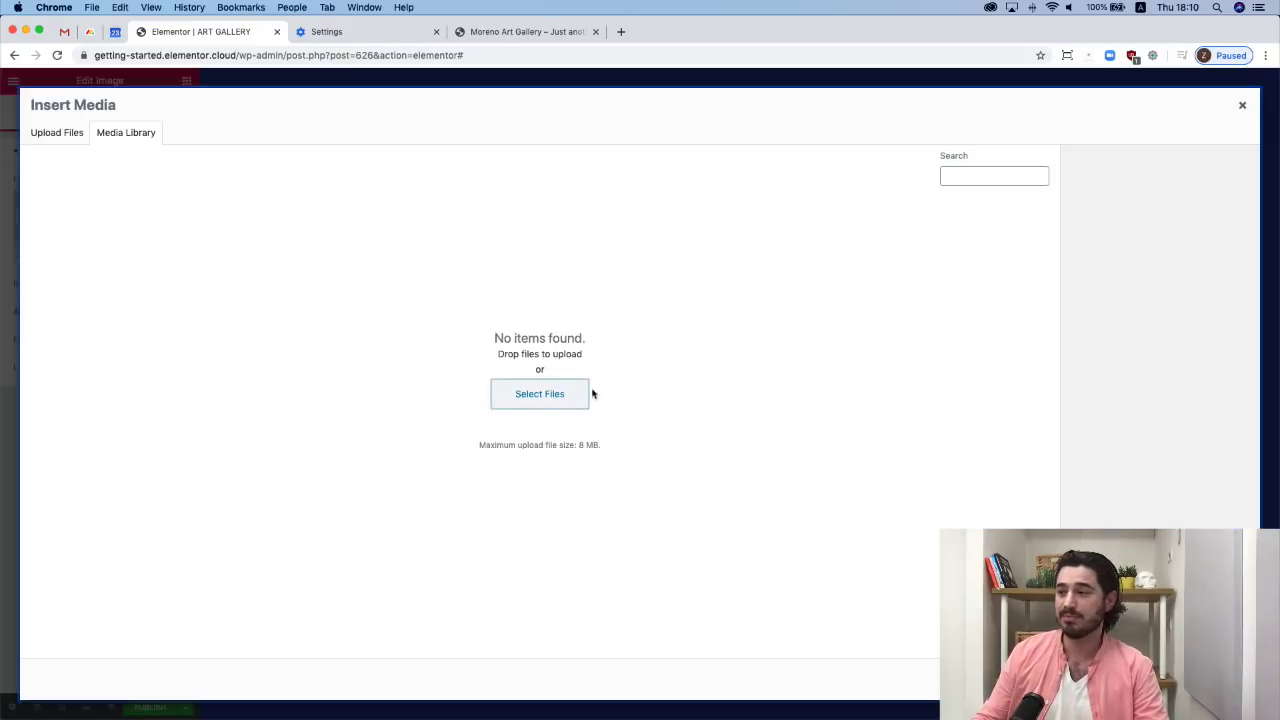
click(540, 394)
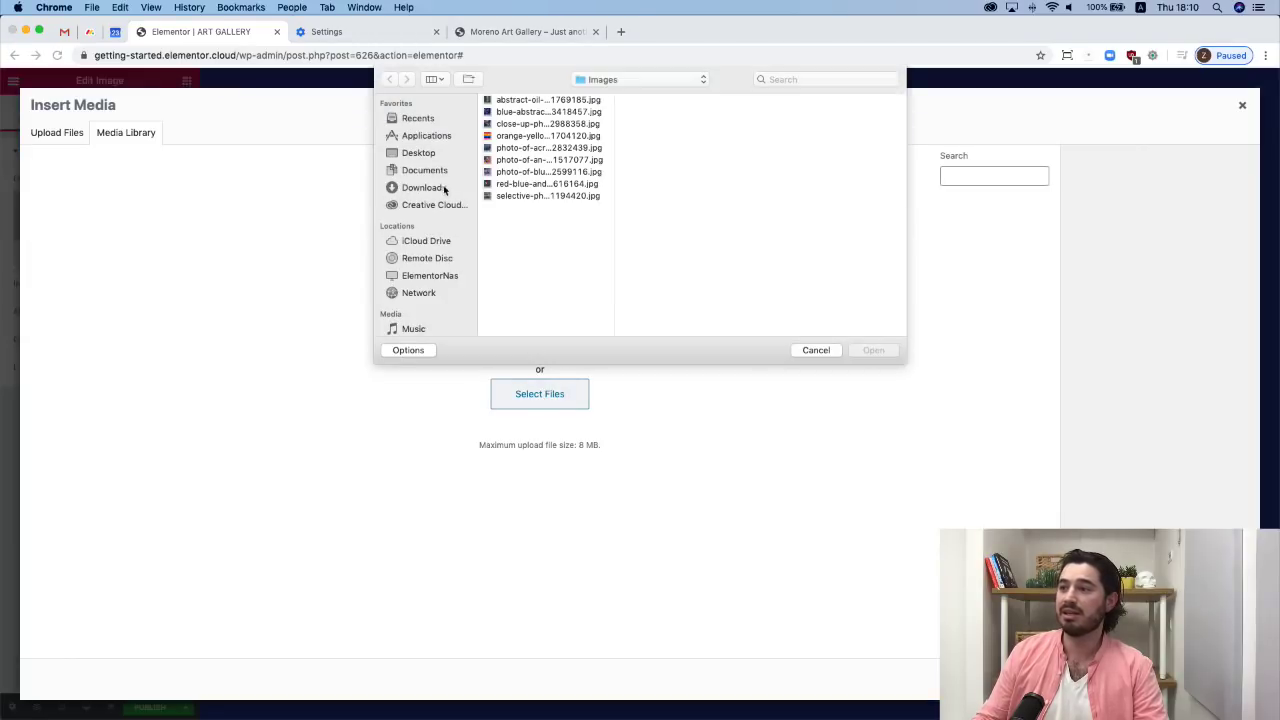
click(443, 189)
click(537, 100)
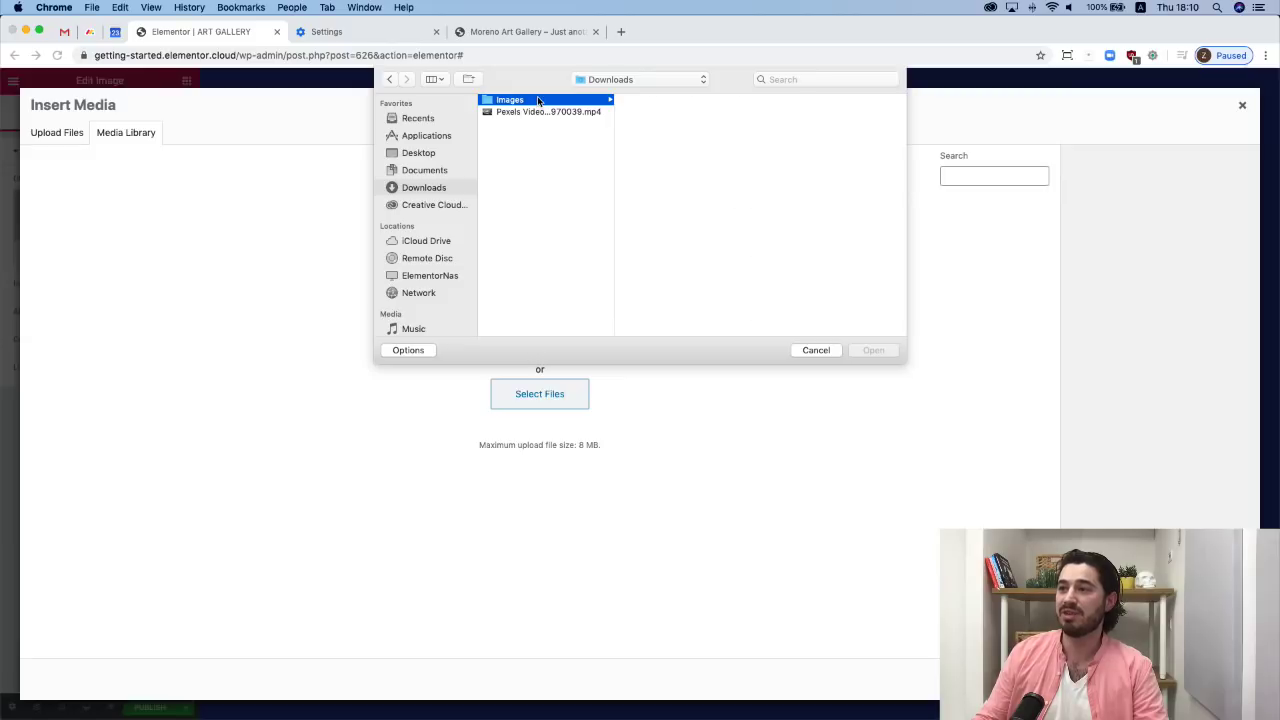
click(674, 196)
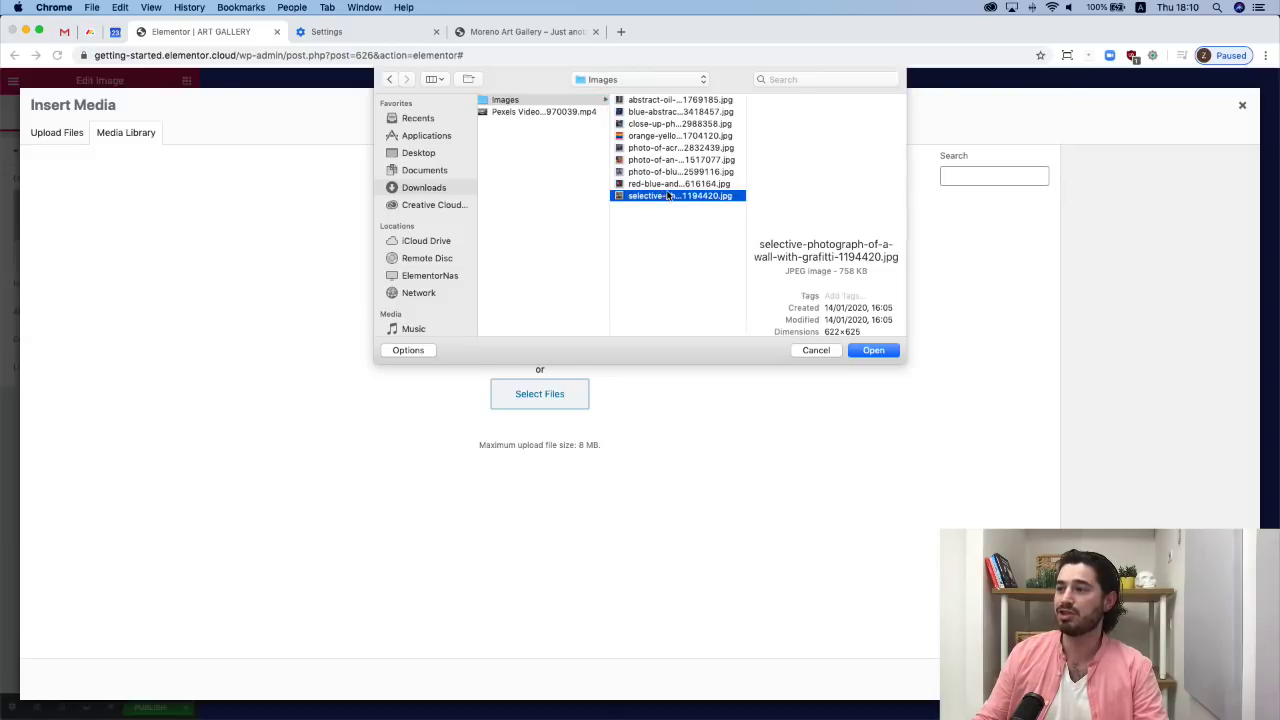
click(872, 351)
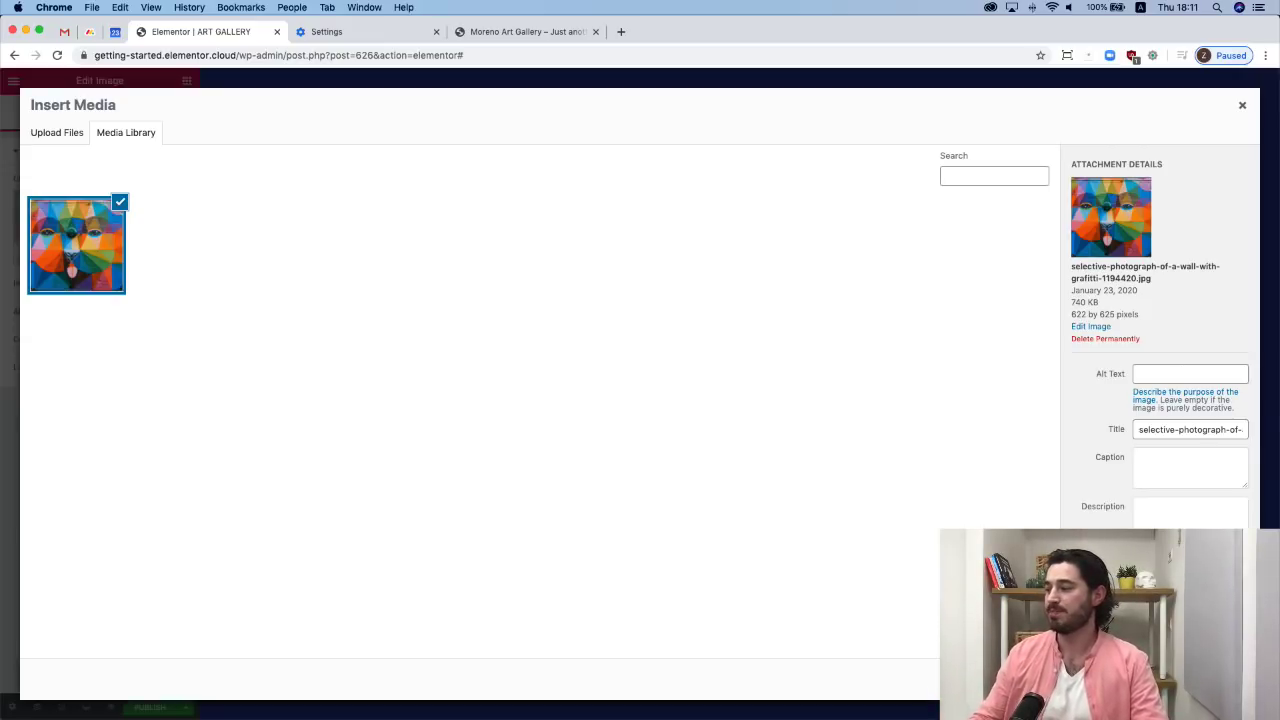
click(1200, 680)
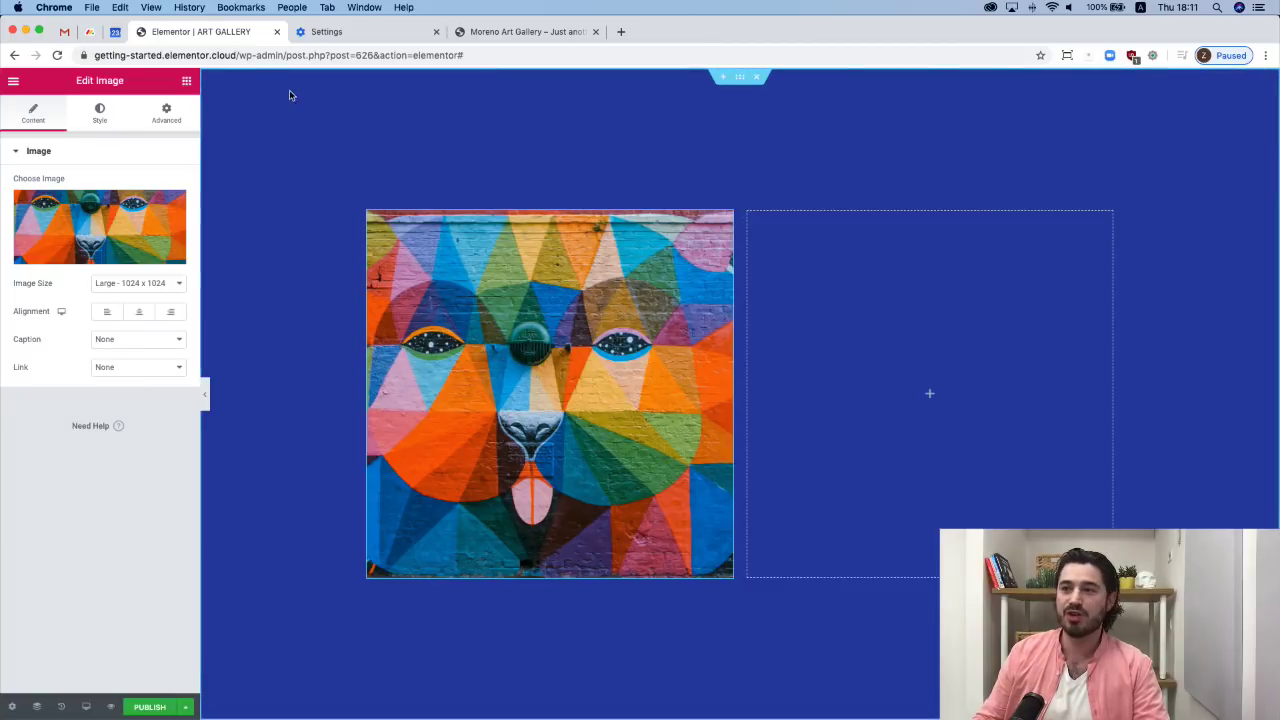
Add a Heading widget to the empty second column and set its title to "Moreno art gallery.".
click(186, 81)
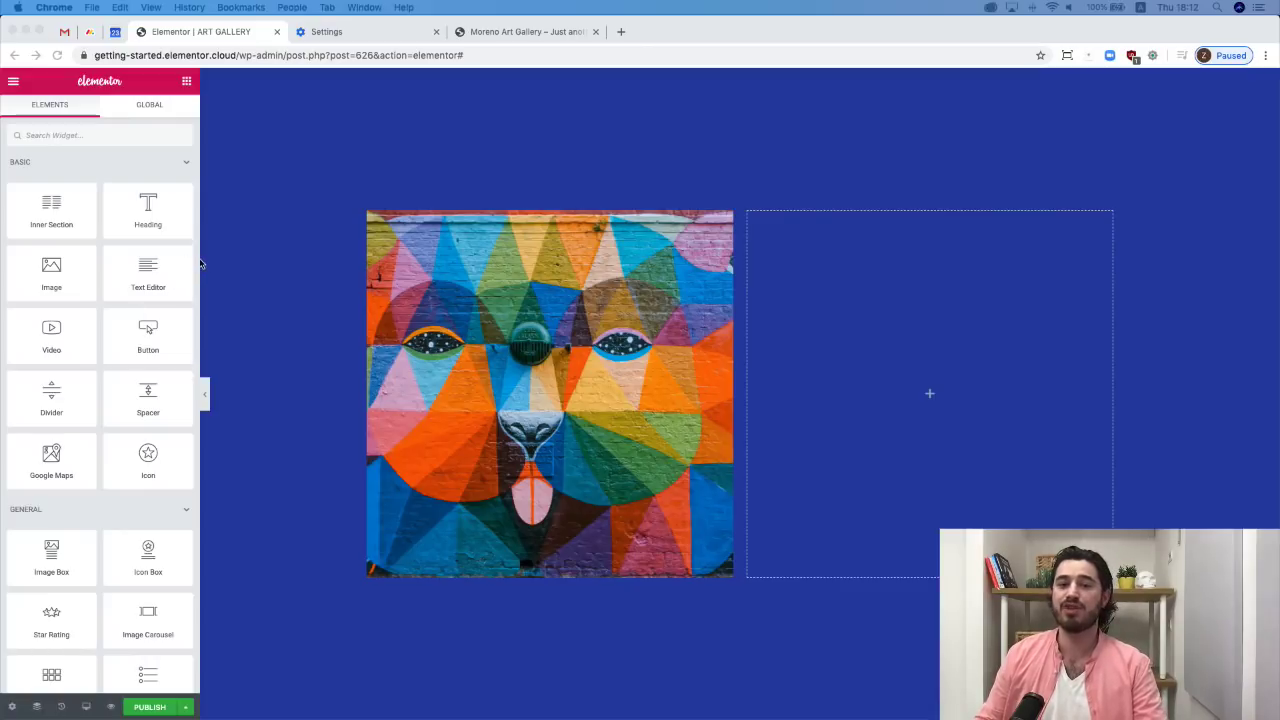
click(274, 246)
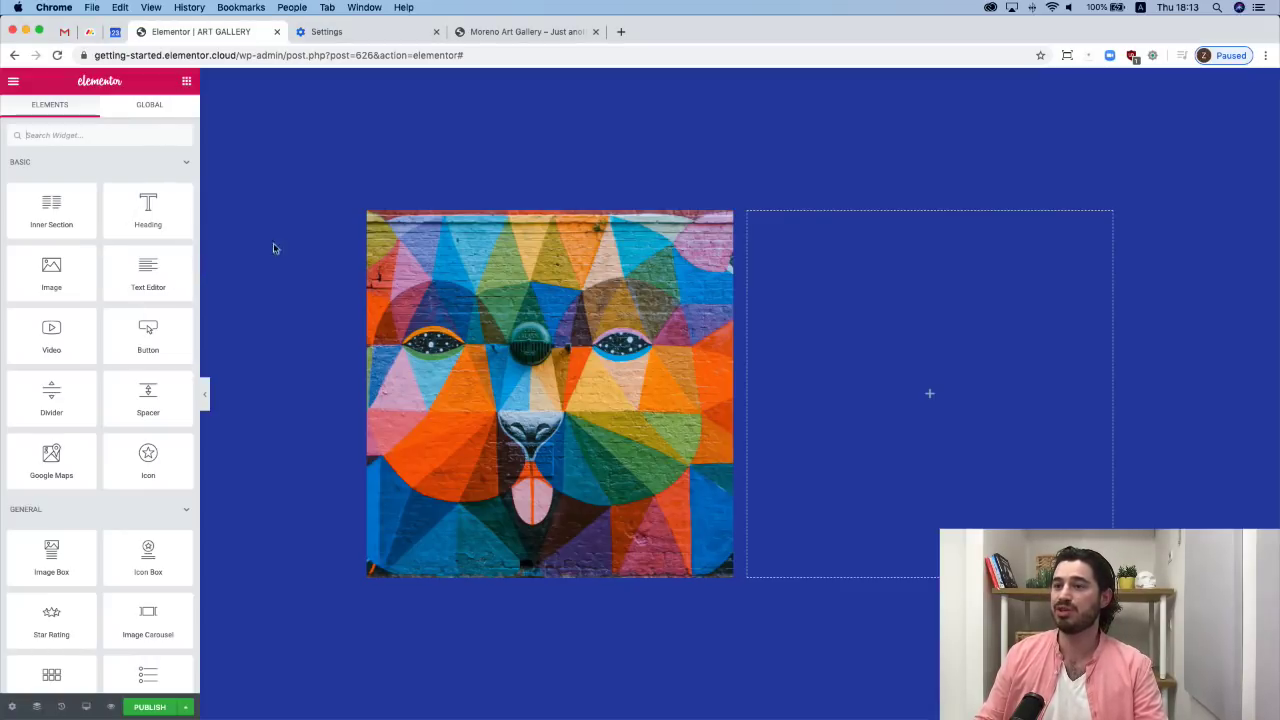
drag(143, 213, 984, 391)
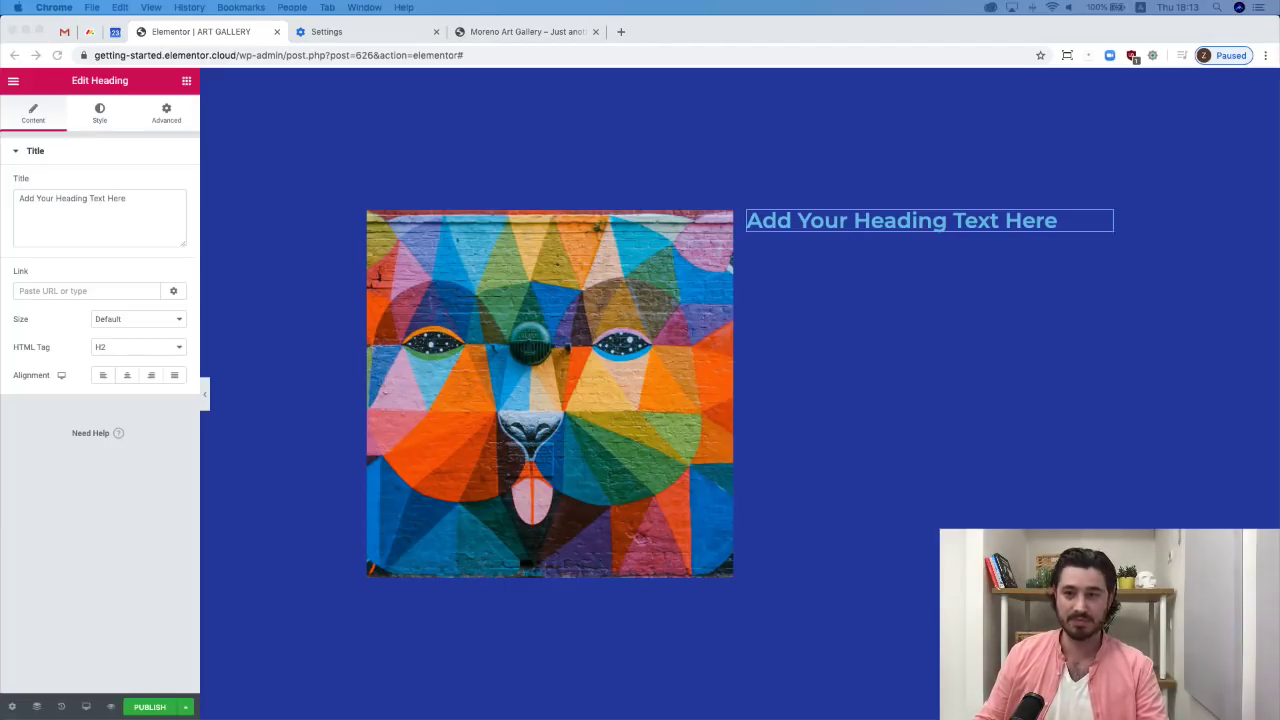
click(147, 211)
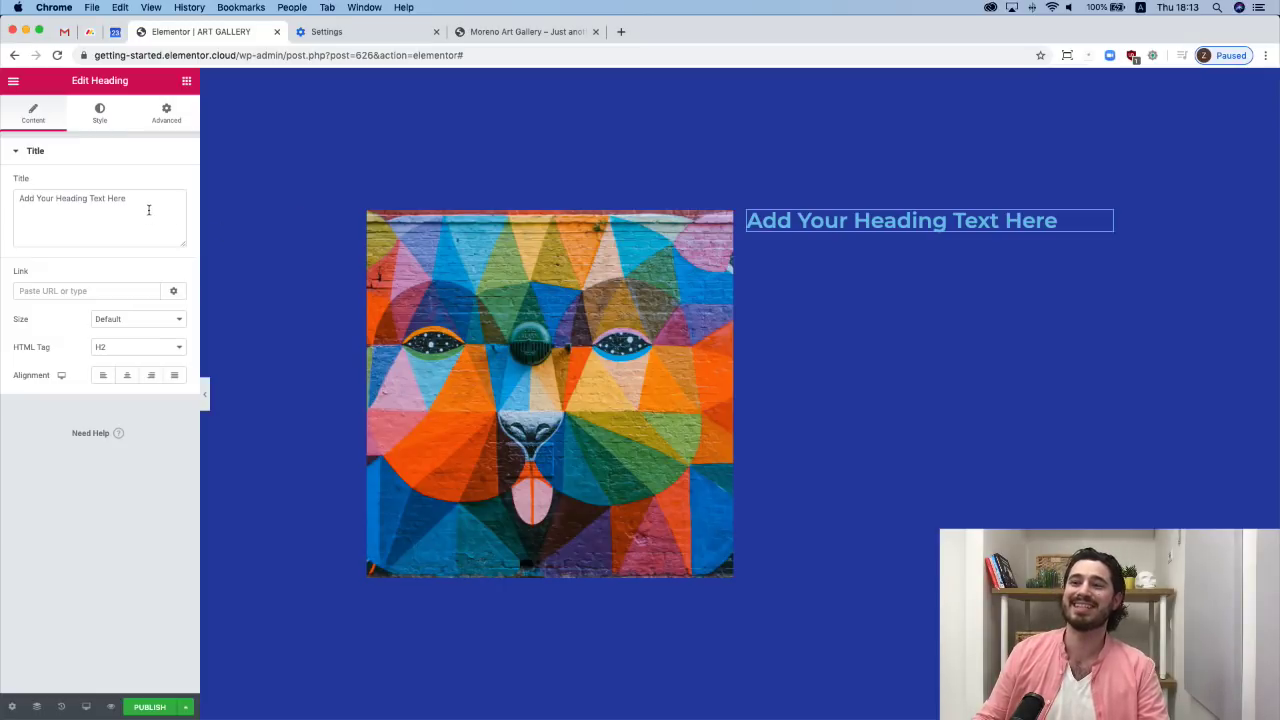
triple_click(143, 203)
text(Moreno art gallery.)
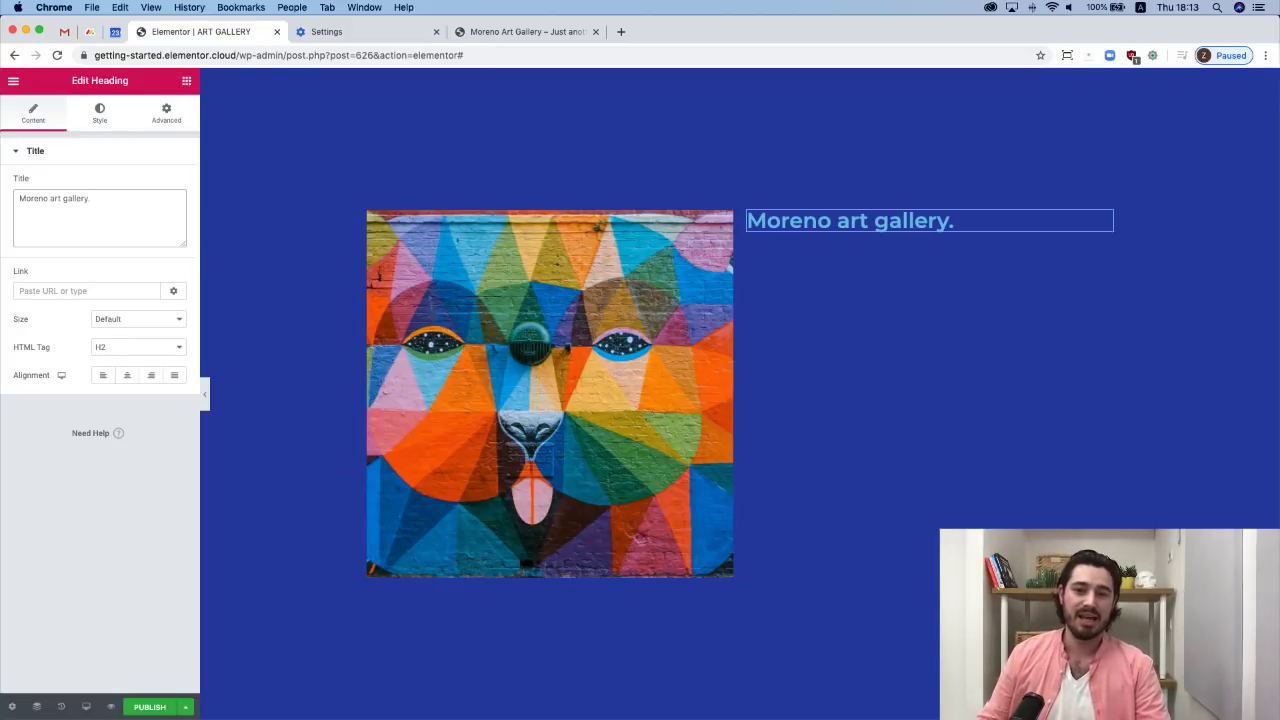
Set the gallery heading's text color to white from the saved swatches.
click(99, 115)
click(169, 184)
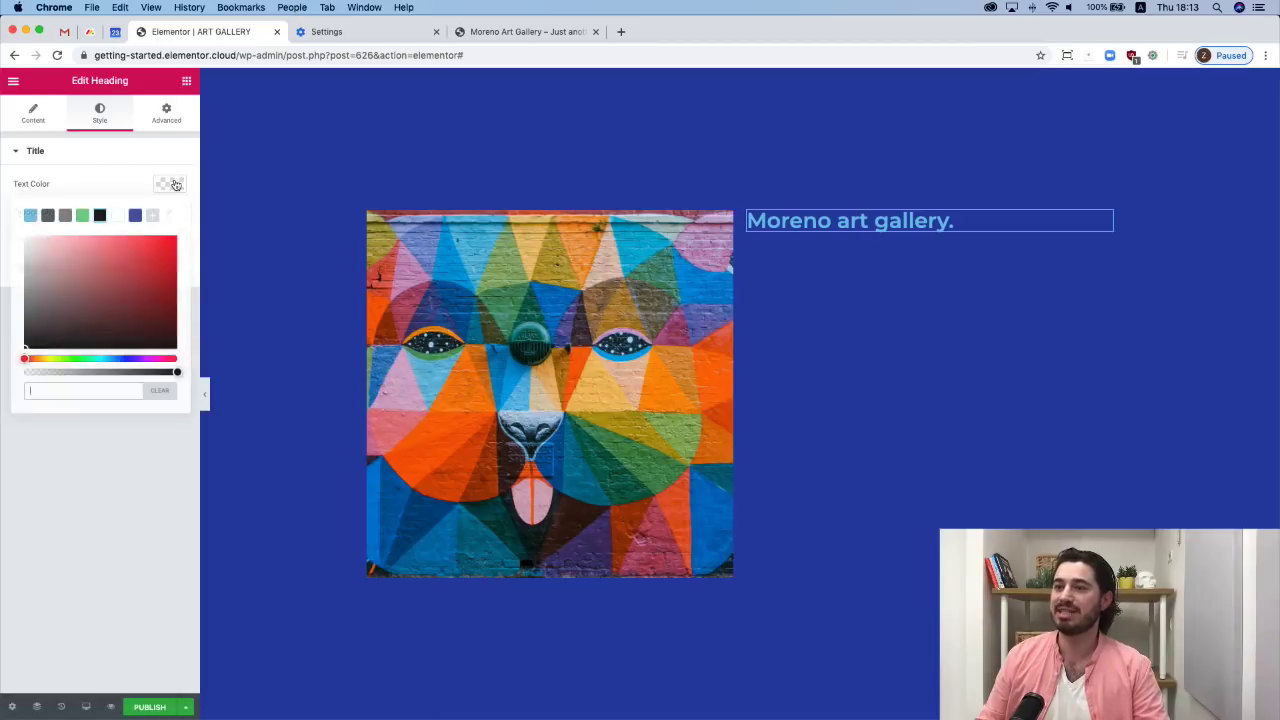
click(118, 216)
click(168, 189)
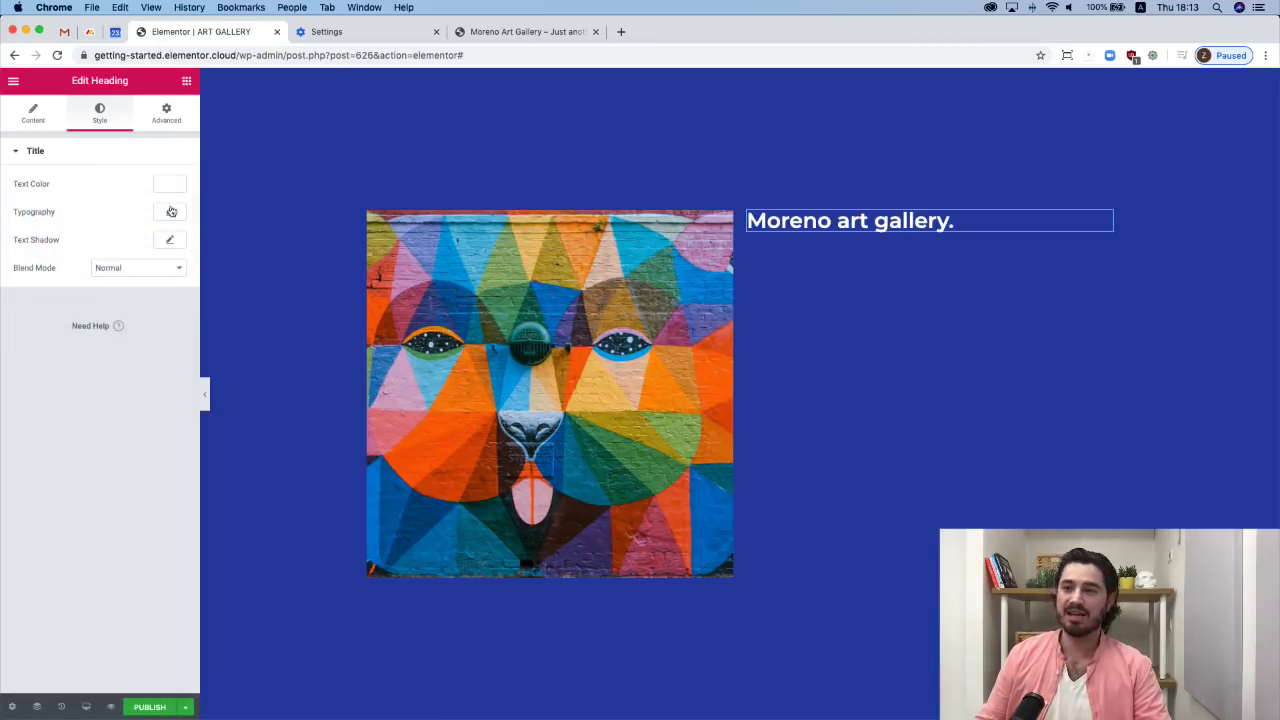
Set the gallery heading's typography to size 16 px, weight 300, uppercase transform and letter spacing 4.
click(171, 213)
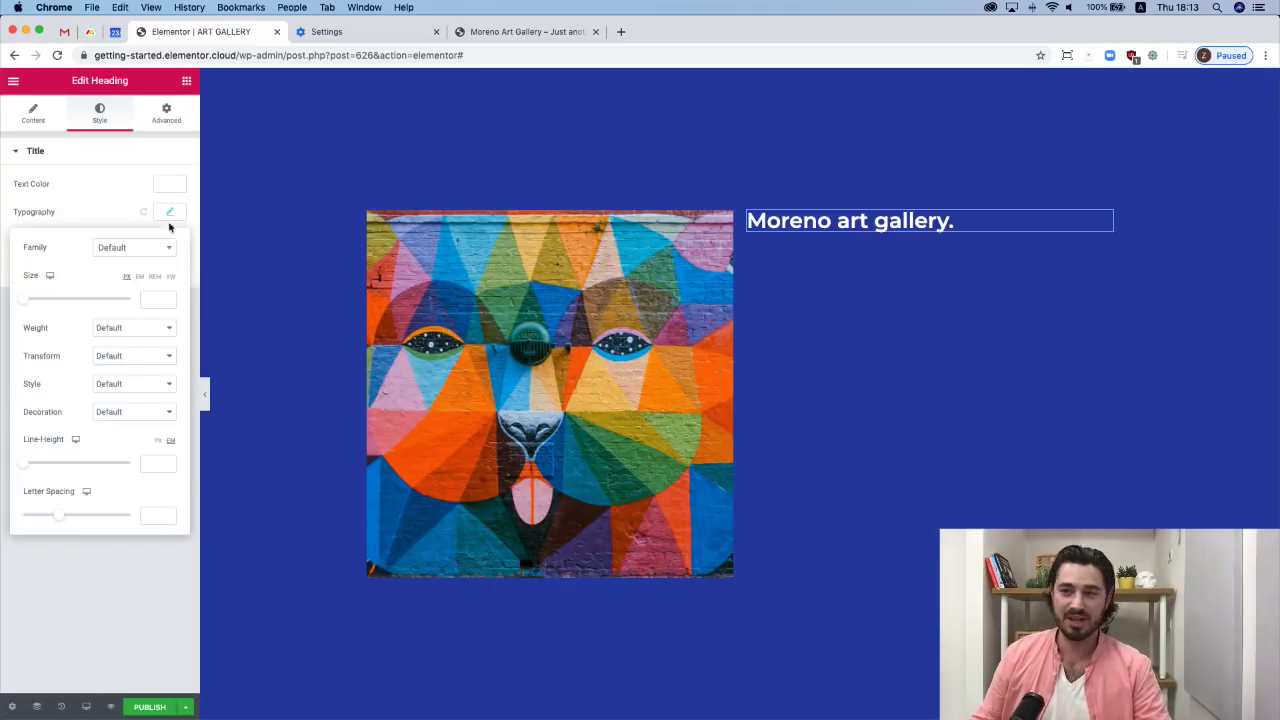
click(166, 251)
click(166, 251)
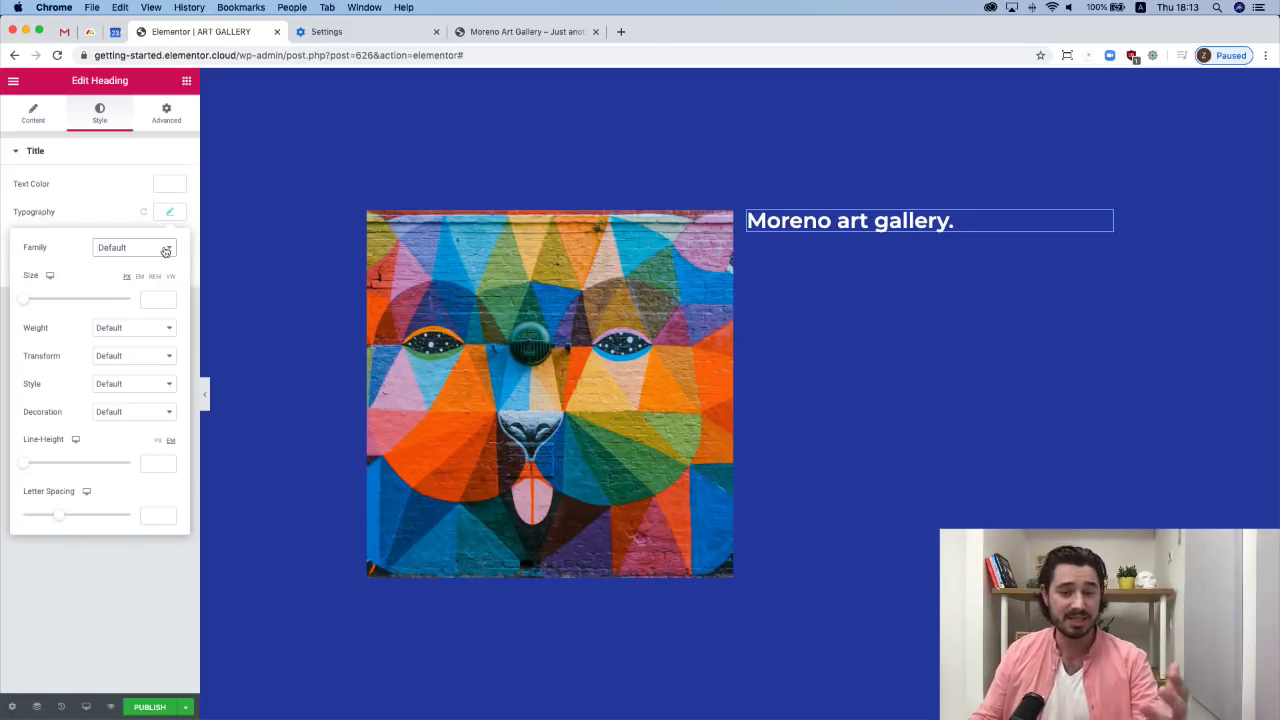
click(155, 301)
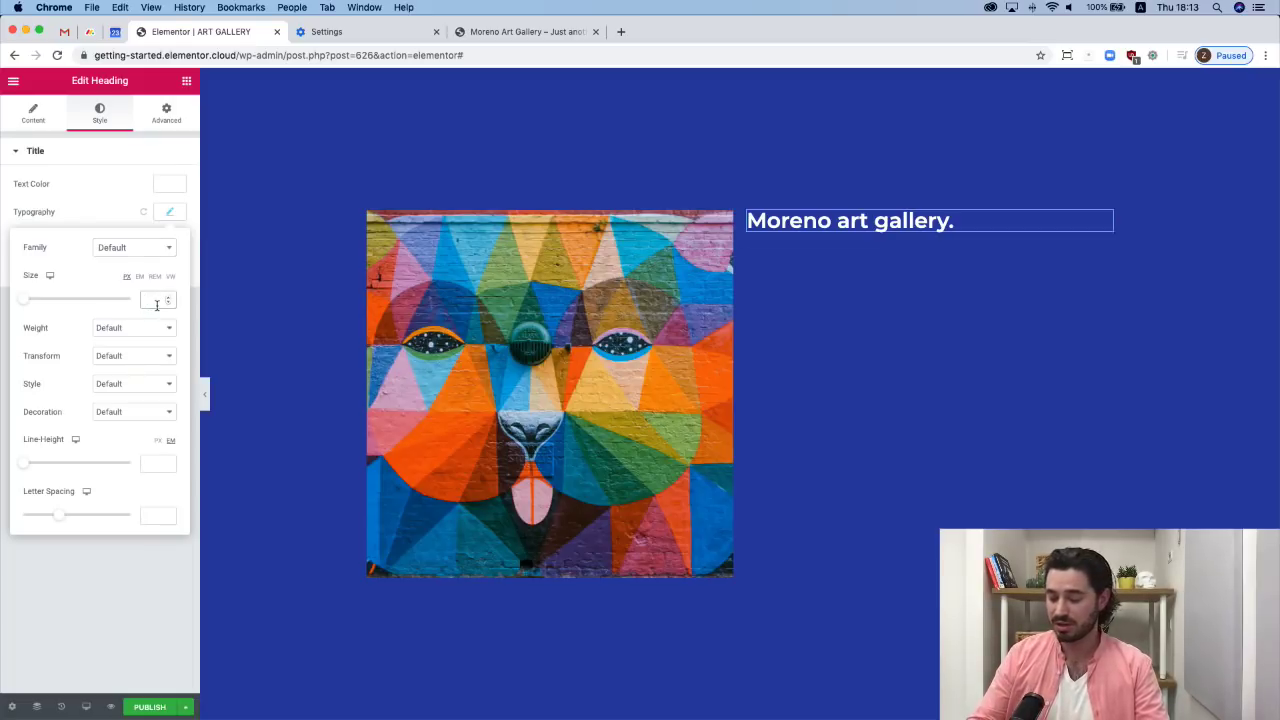
text(16)
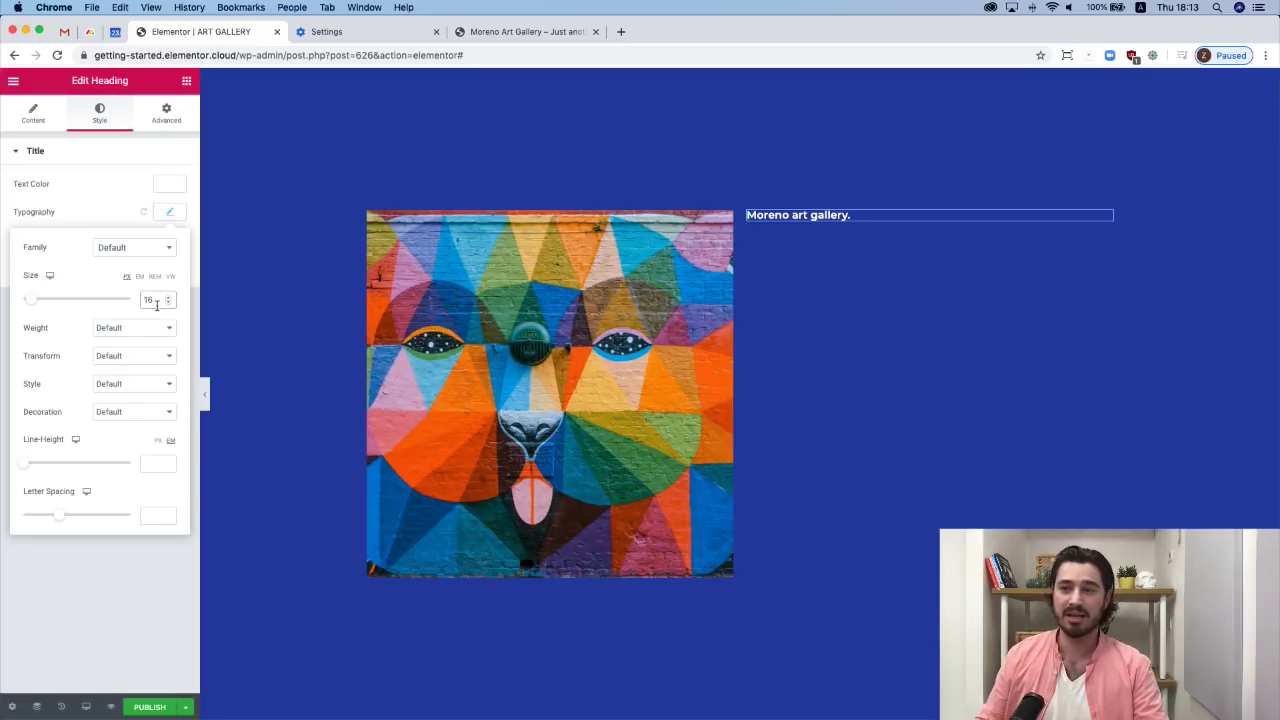
click(143, 330)
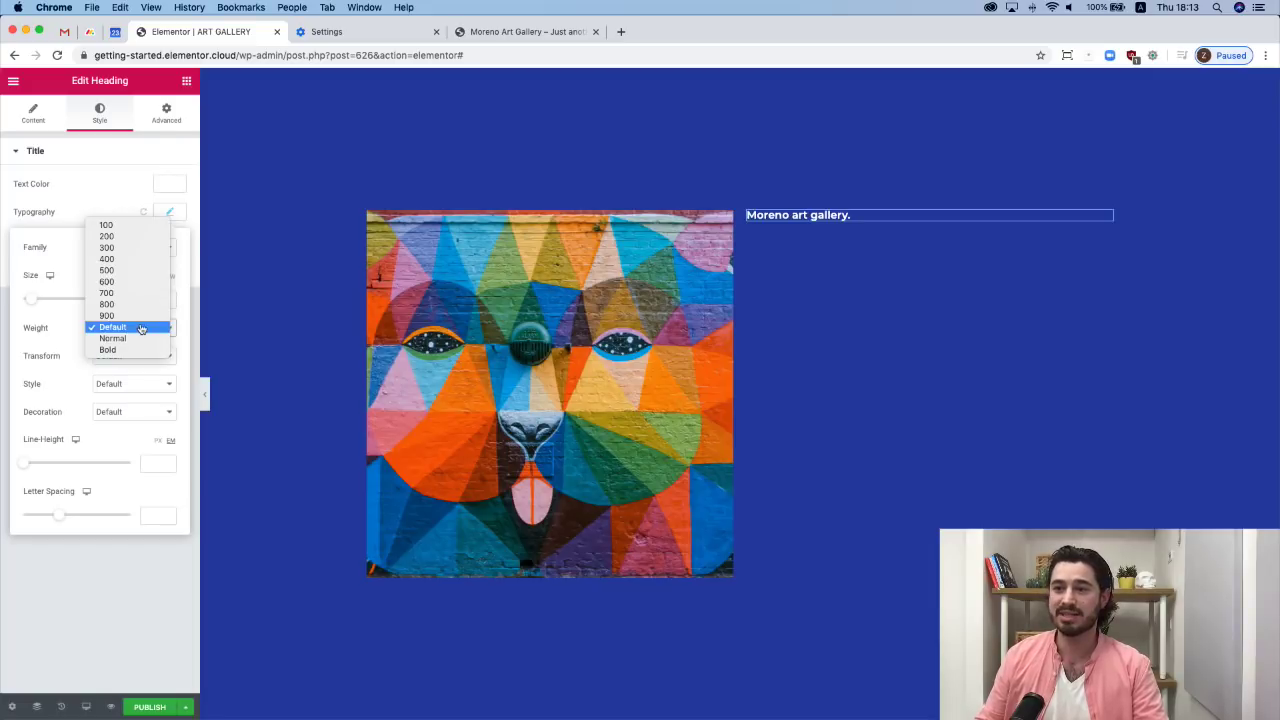
click(134, 249)
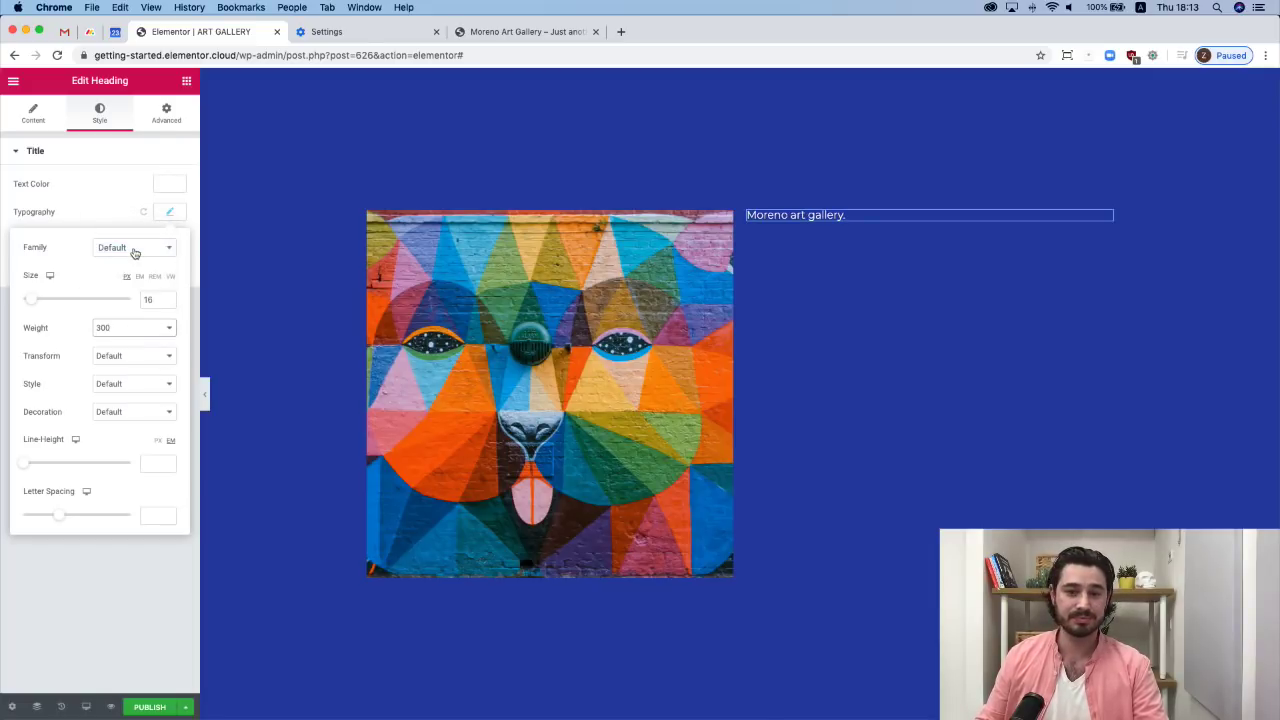
click(132, 358)
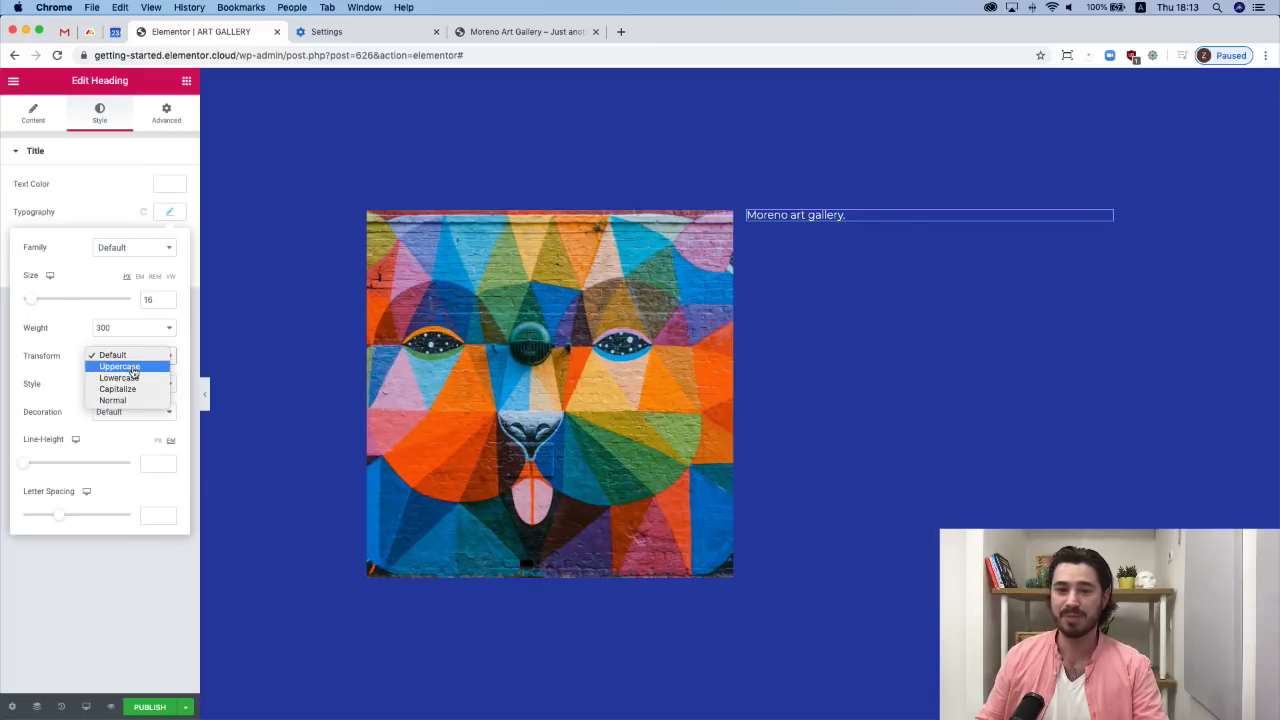
click(120, 367)
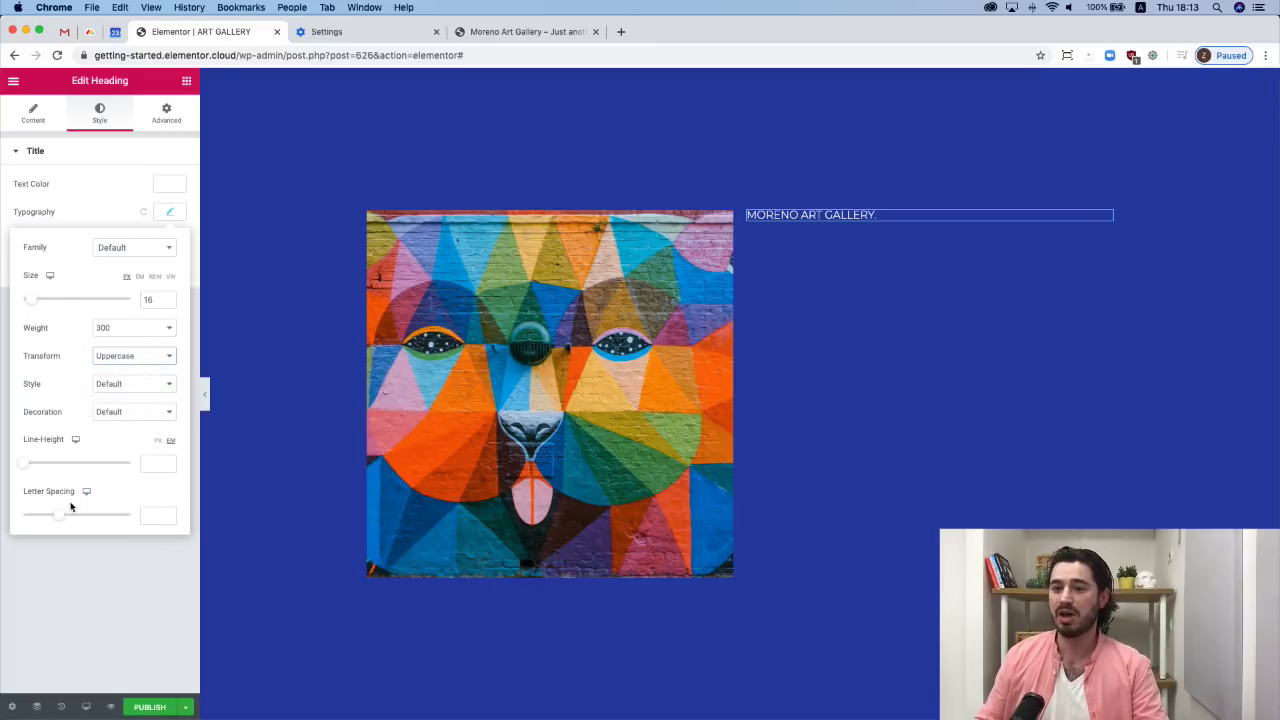
click(152, 518)
text(4)
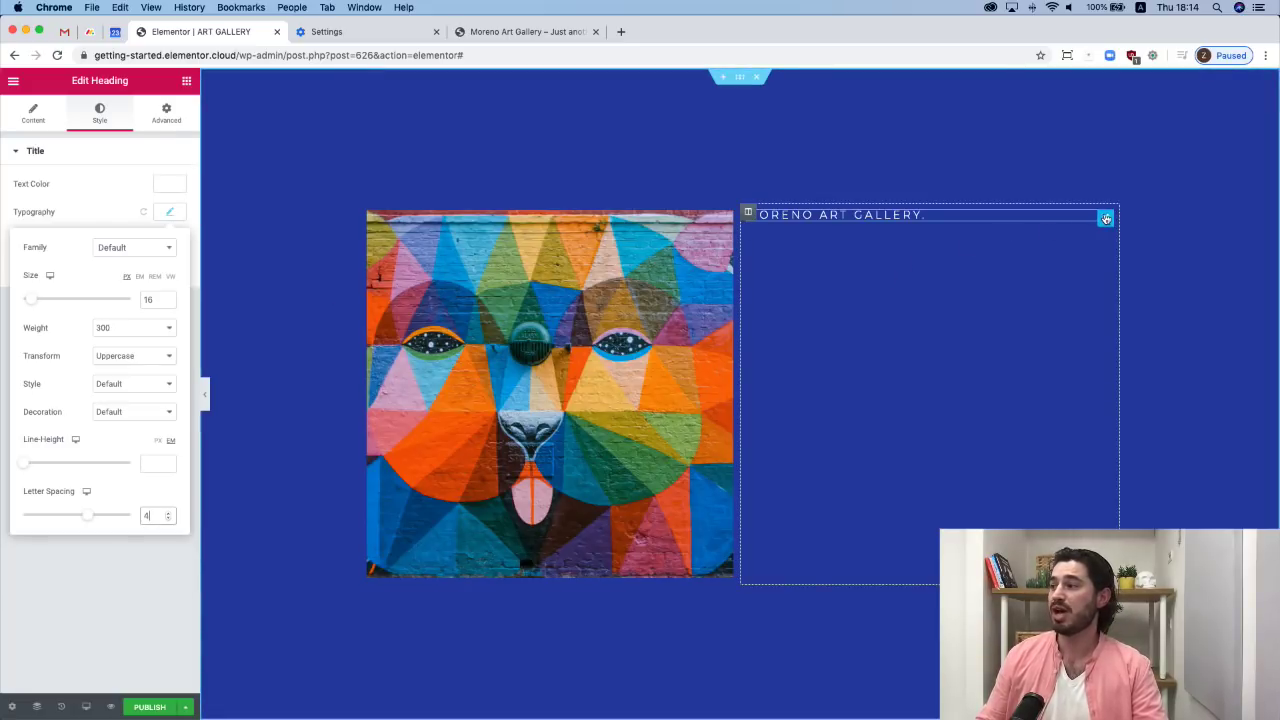
Duplicate the gallery heading and change the copy's title to "40% off".
right_click(1108, 216)
click(1117, 244)
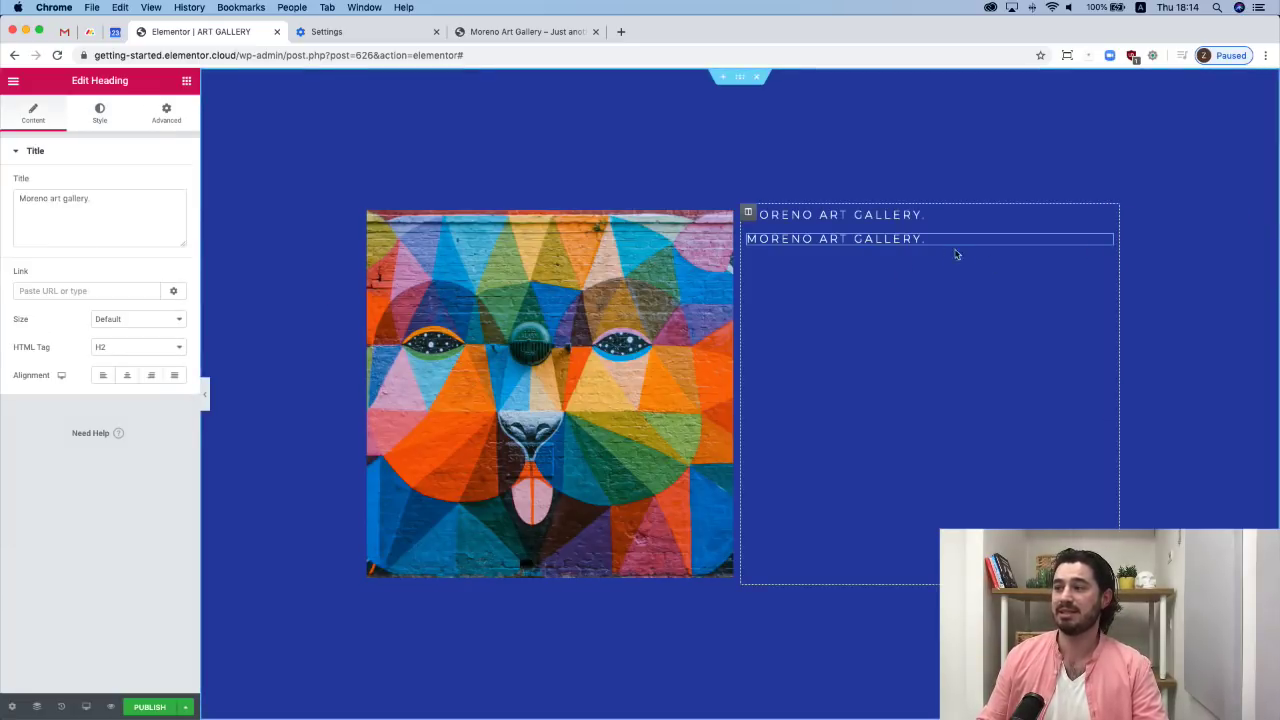
triple_click(110, 209)
text(40% off)
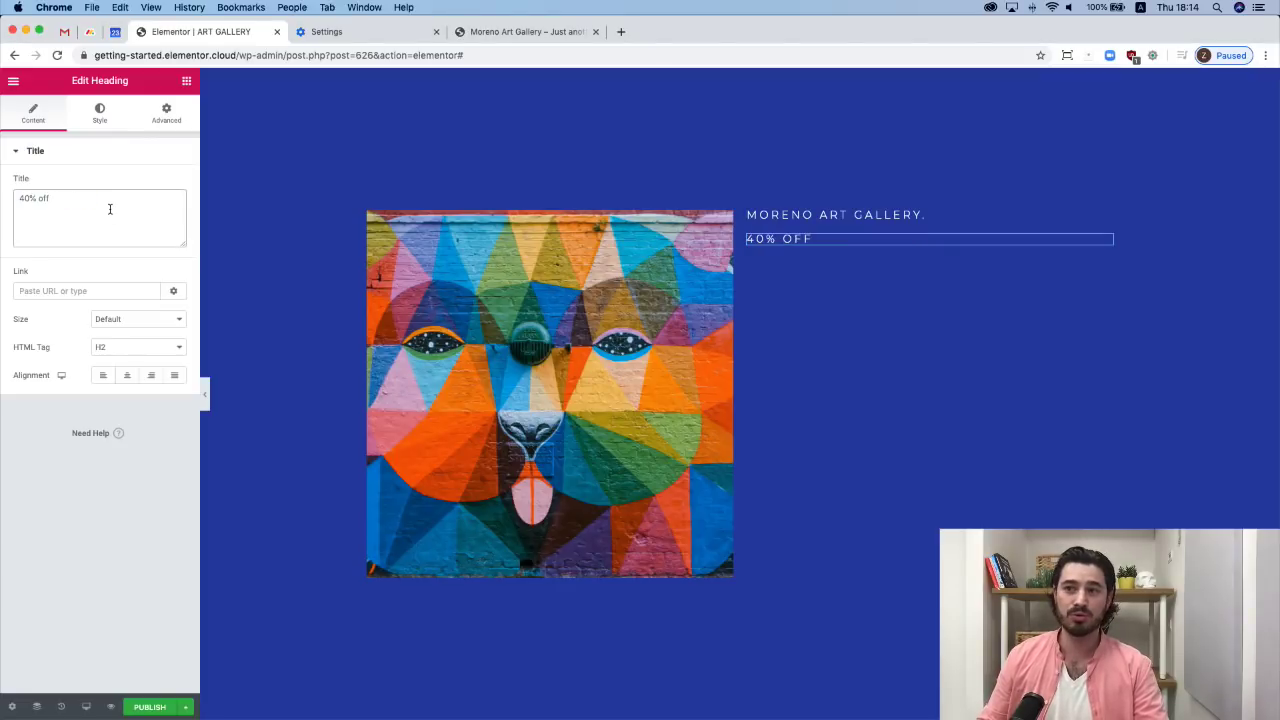
Set the "40% off" heading's typography to size 125 px, weight 800, line height 0.9 em and letter spacing -5.
click(100, 119)
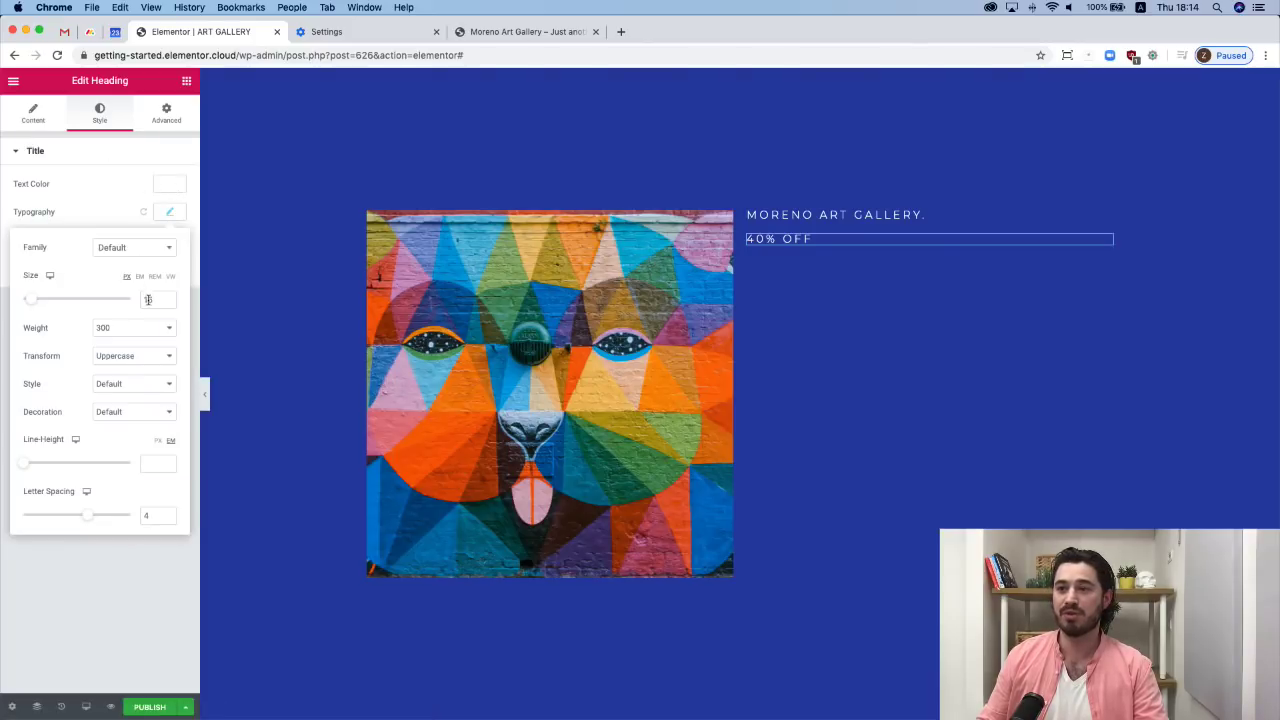
drag(156, 301, 138, 302)
text(125)
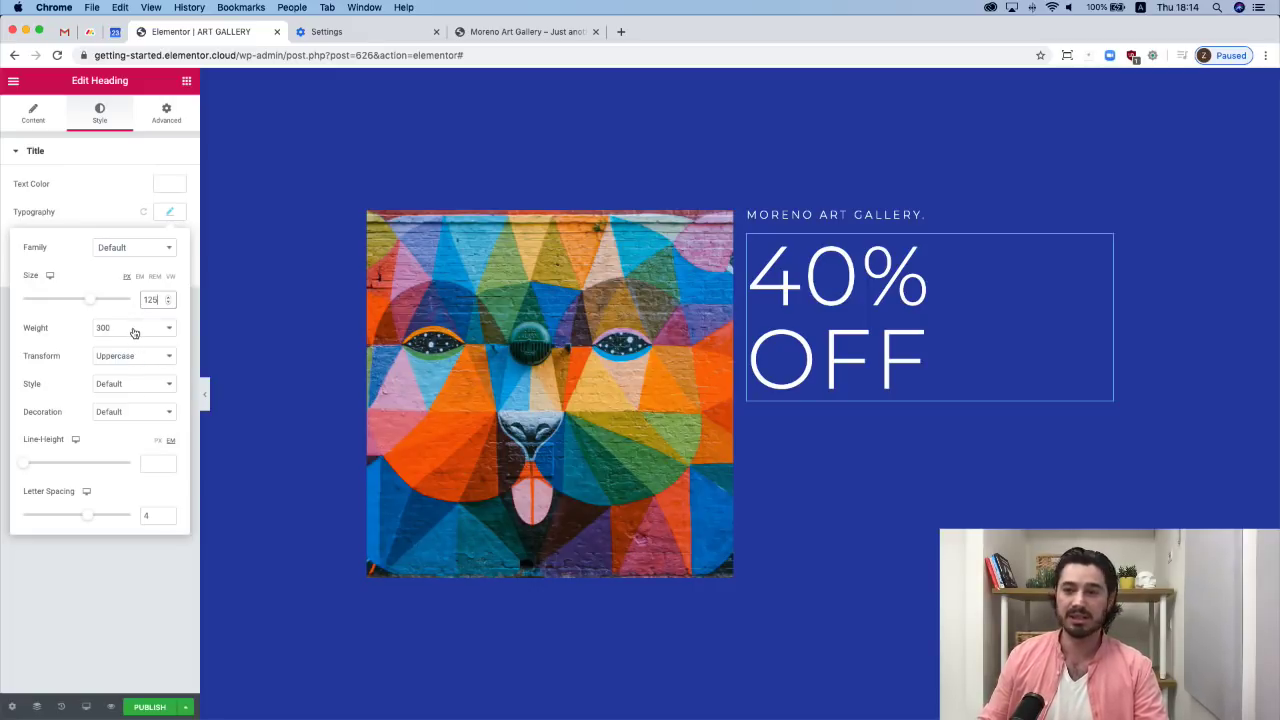
click(134, 330)
click(132, 384)
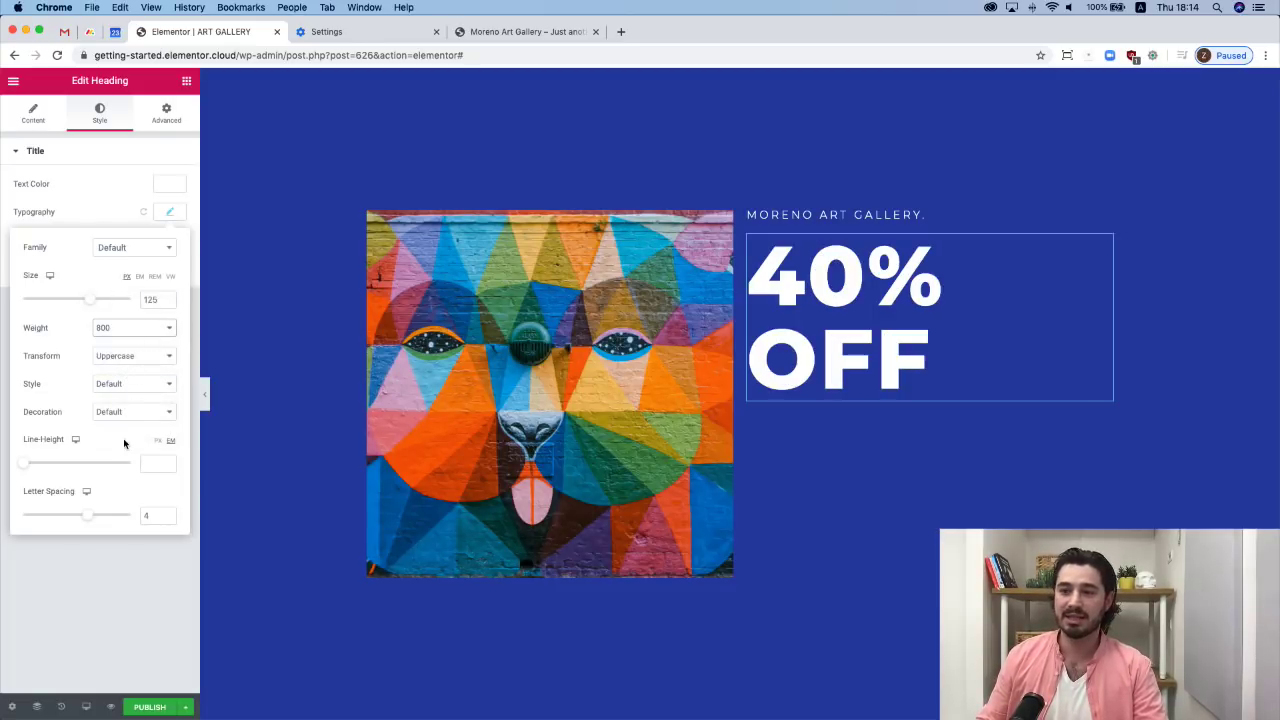
drag(27, 464, 32, 467)
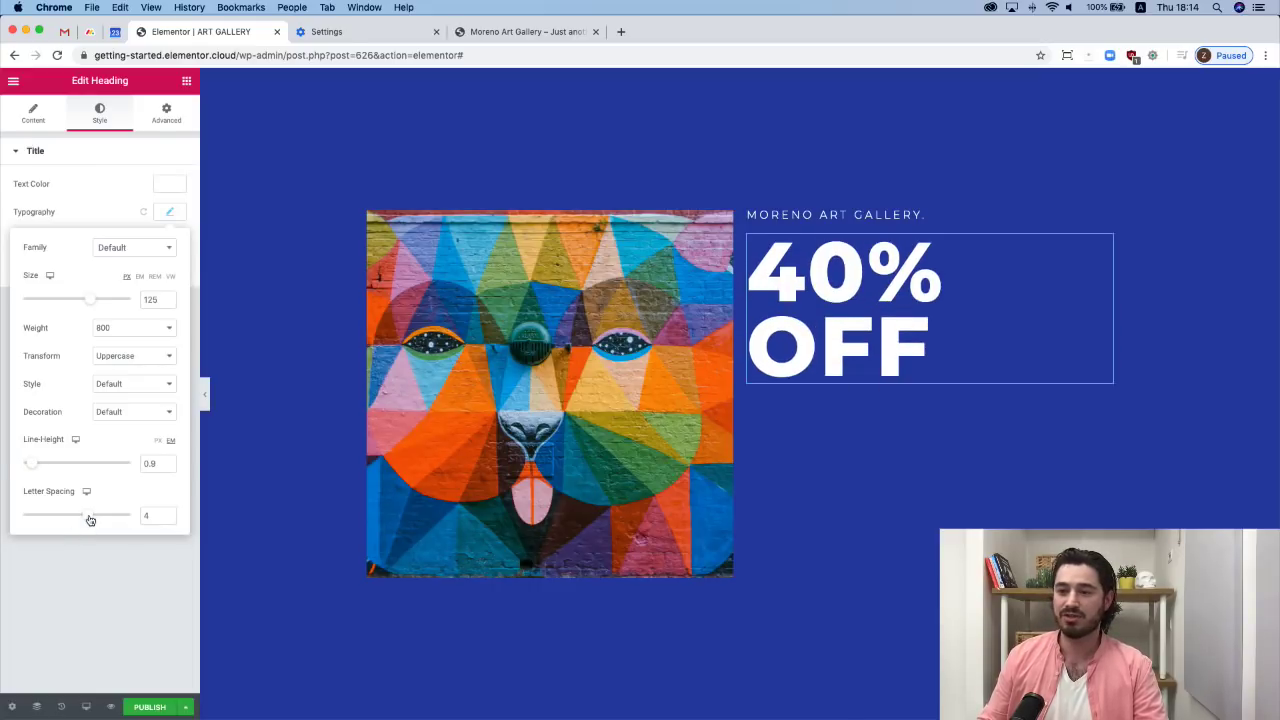
drag(89, 517, 23, 523)
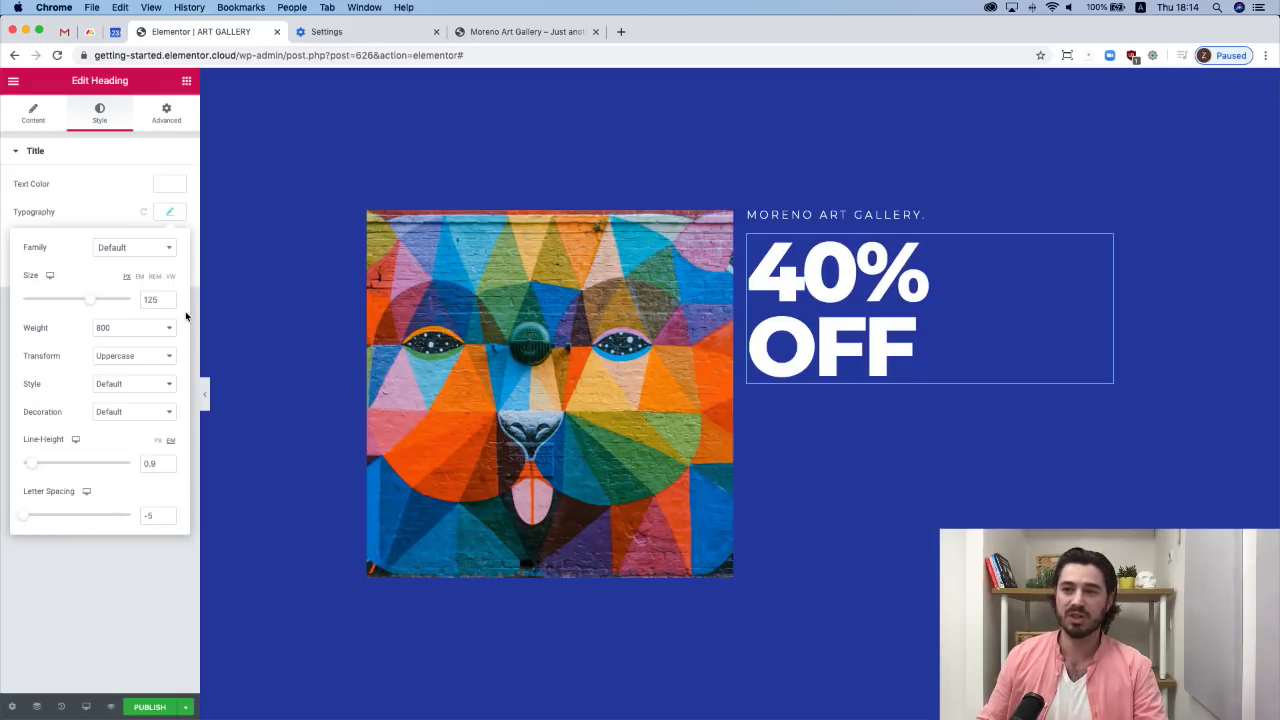
Add a Text Editor widget below the "40% off" heading and set its text color to white.
click(186, 80)
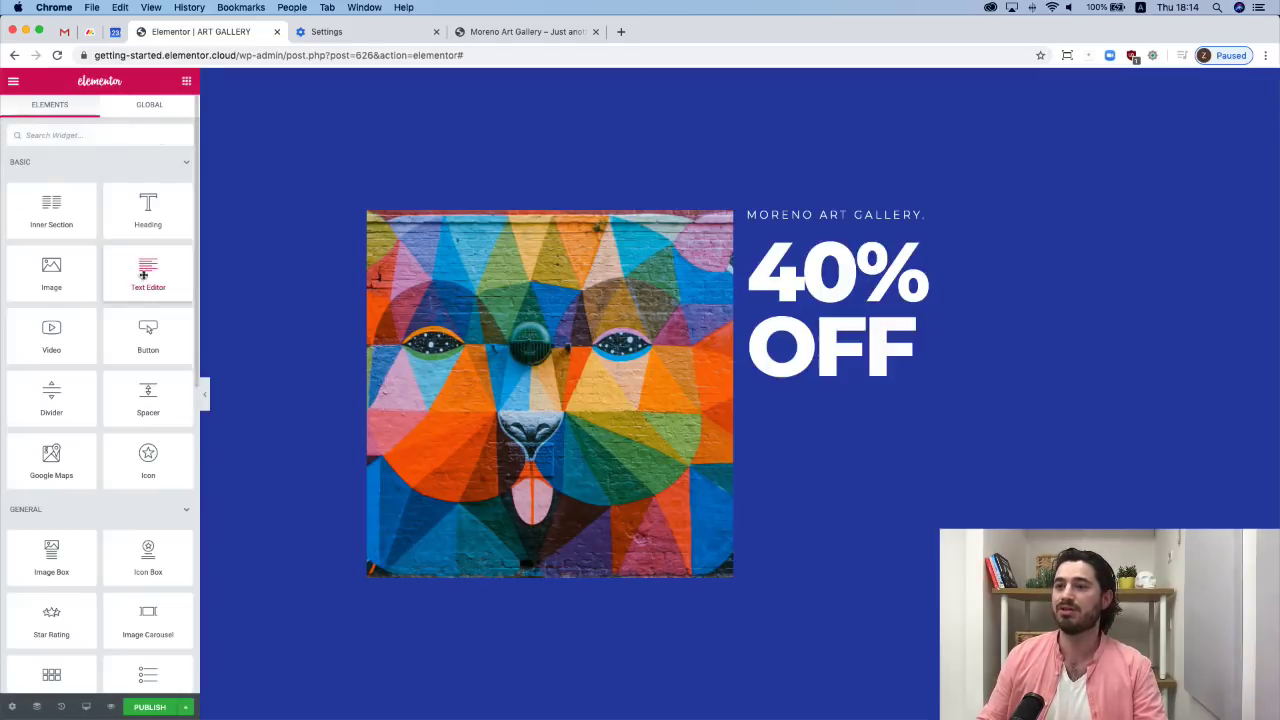
drag(143, 274, 761, 380)
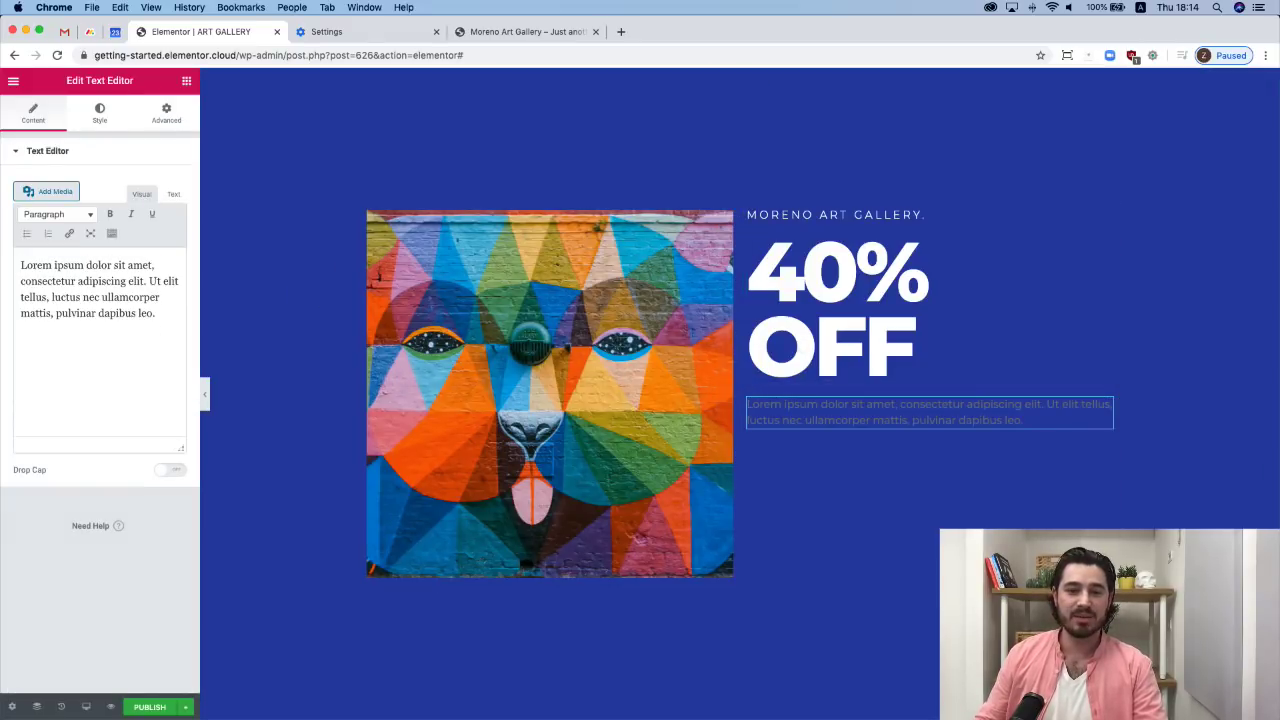
click(99, 113)
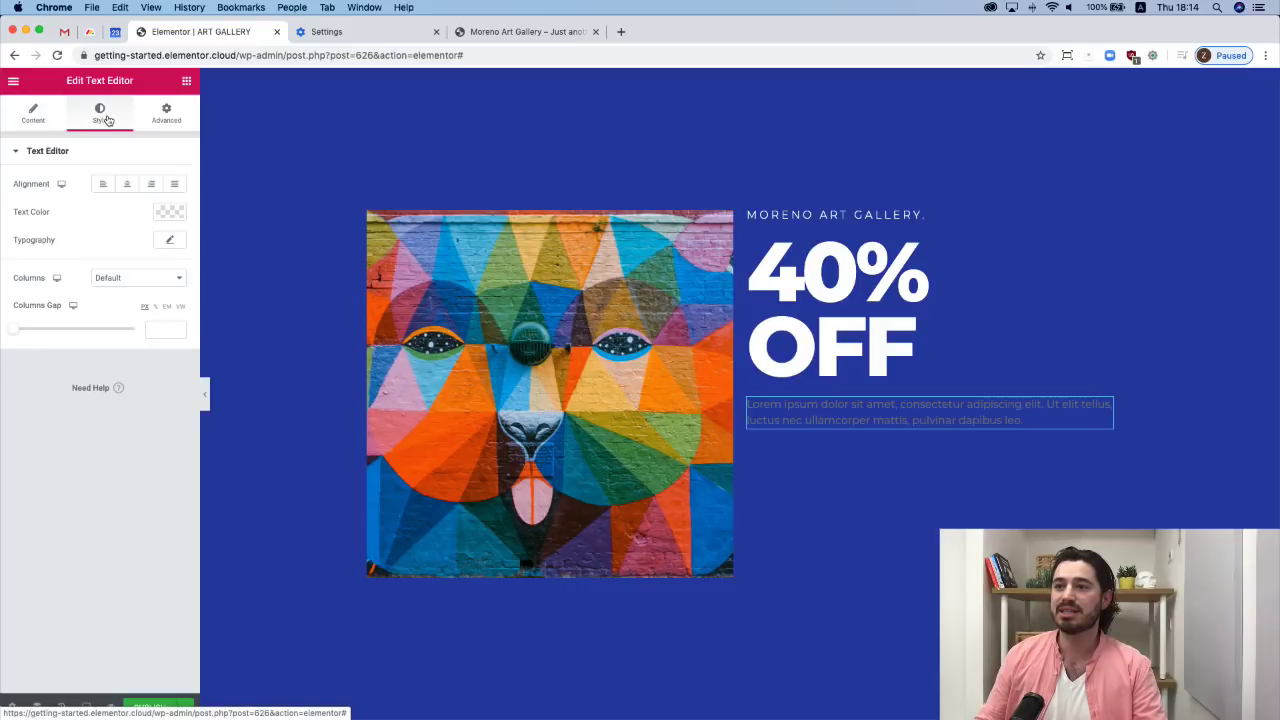
click(165, 213)
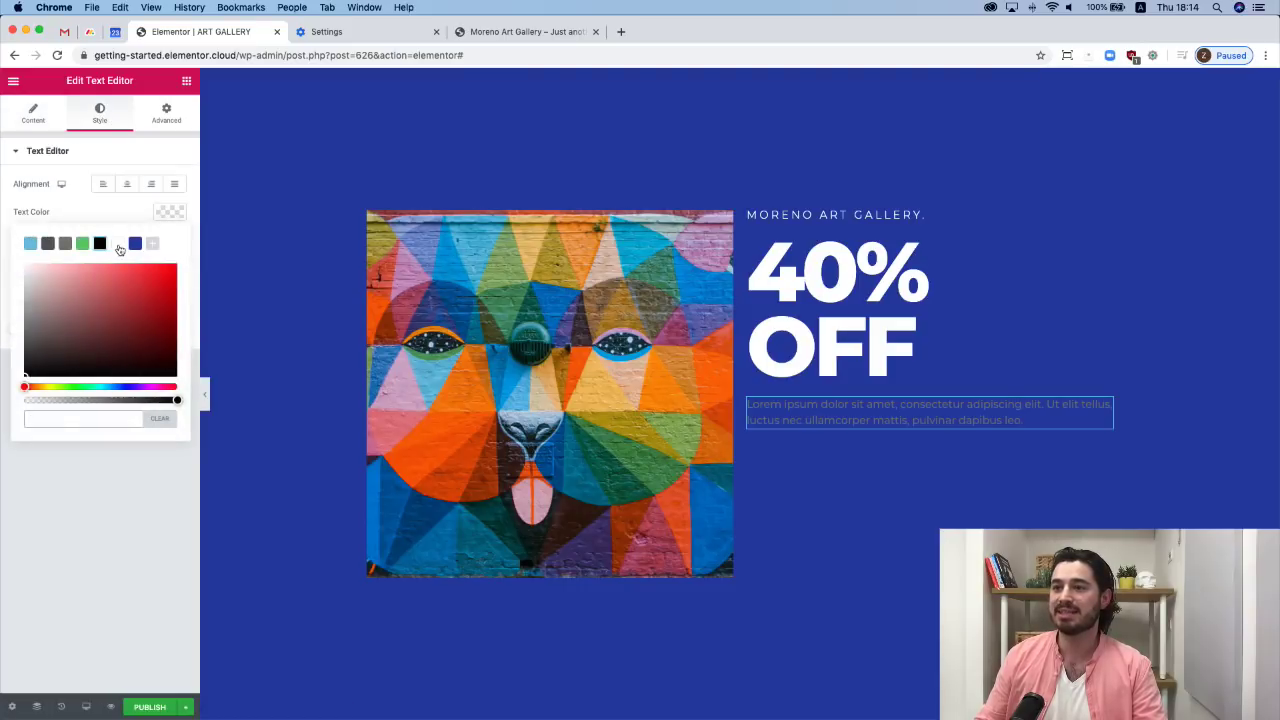
click(117, 243)
click(171, 216)
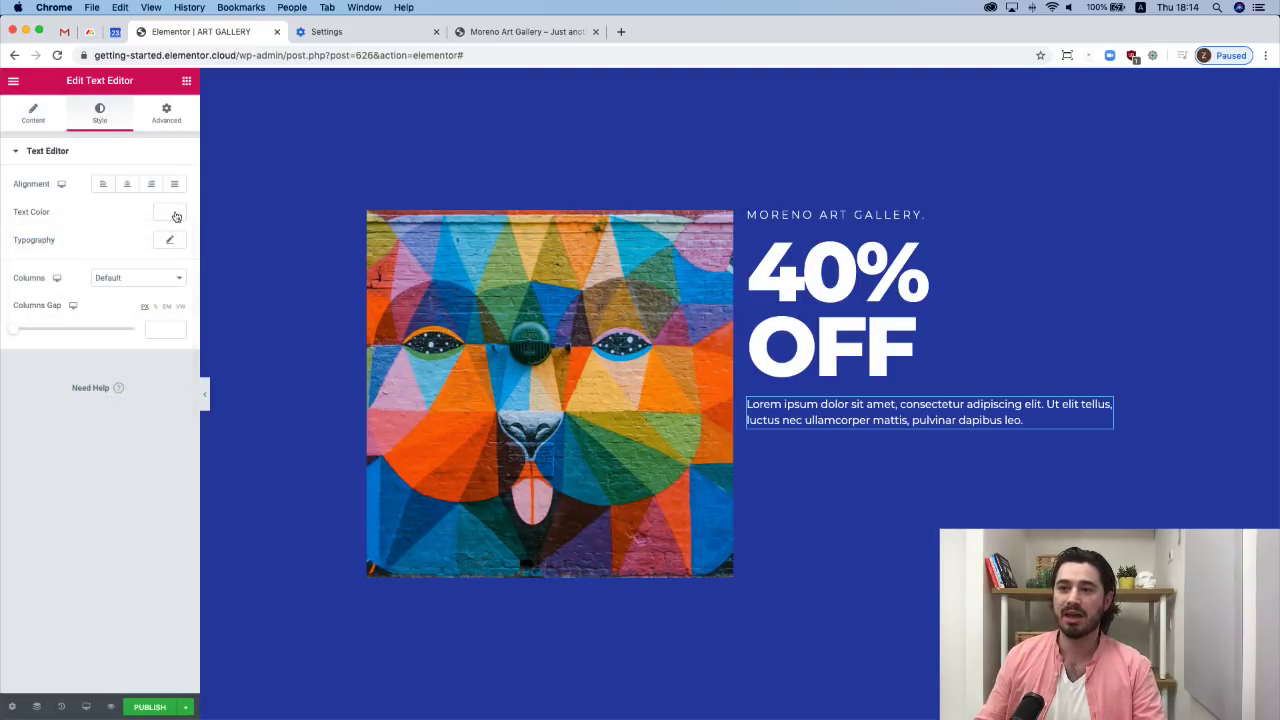
Set the paragraph's typography transform to Capitalize.
click(172, 242)
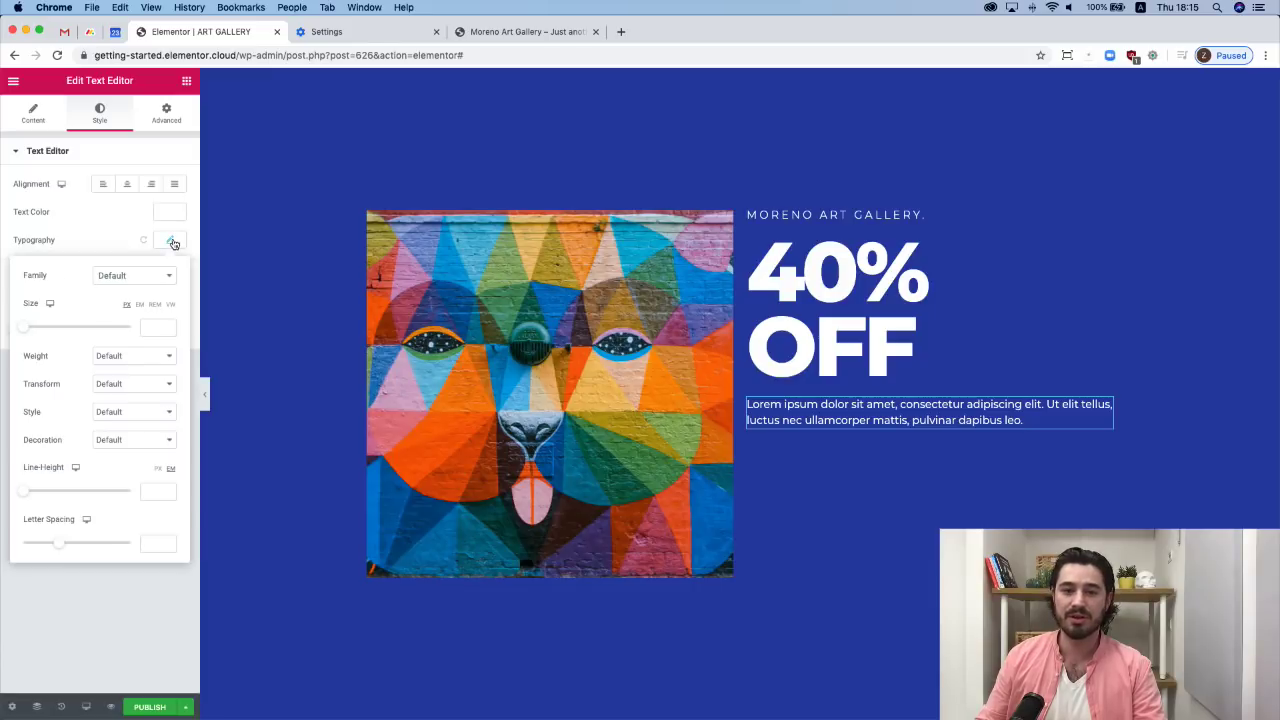
click(121, 389)
click(131, 418)
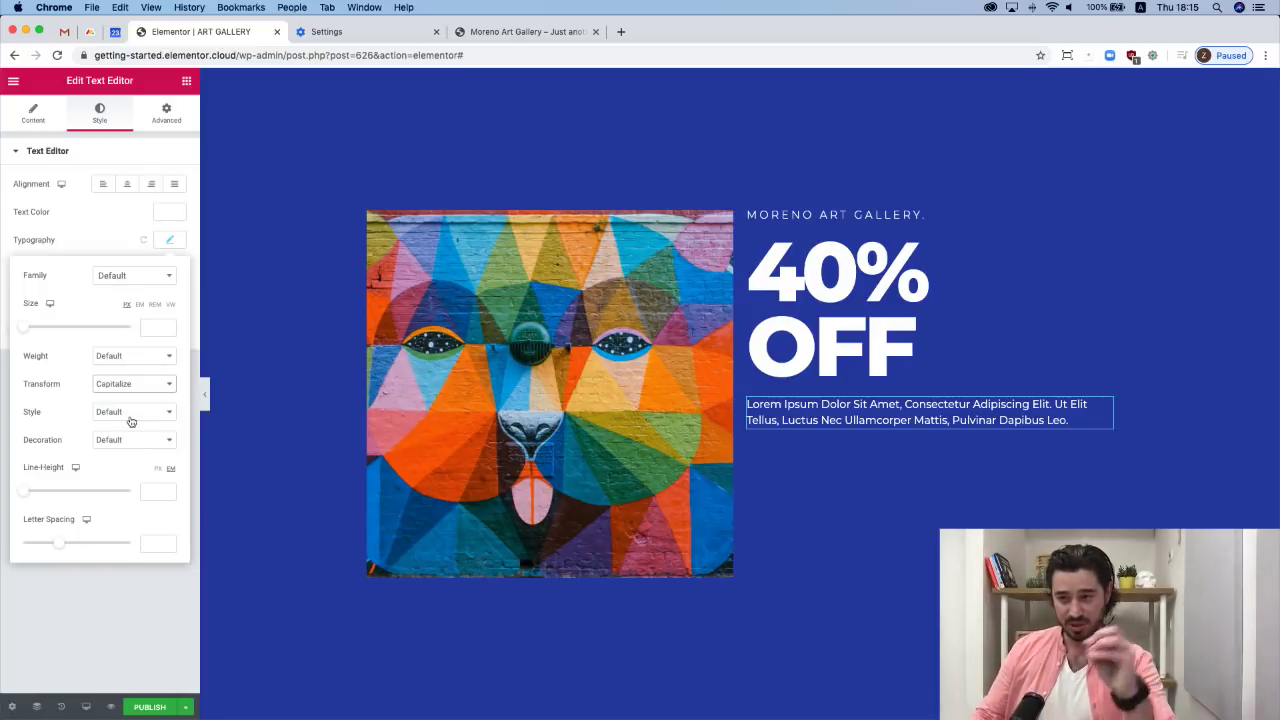
click(176, 246)
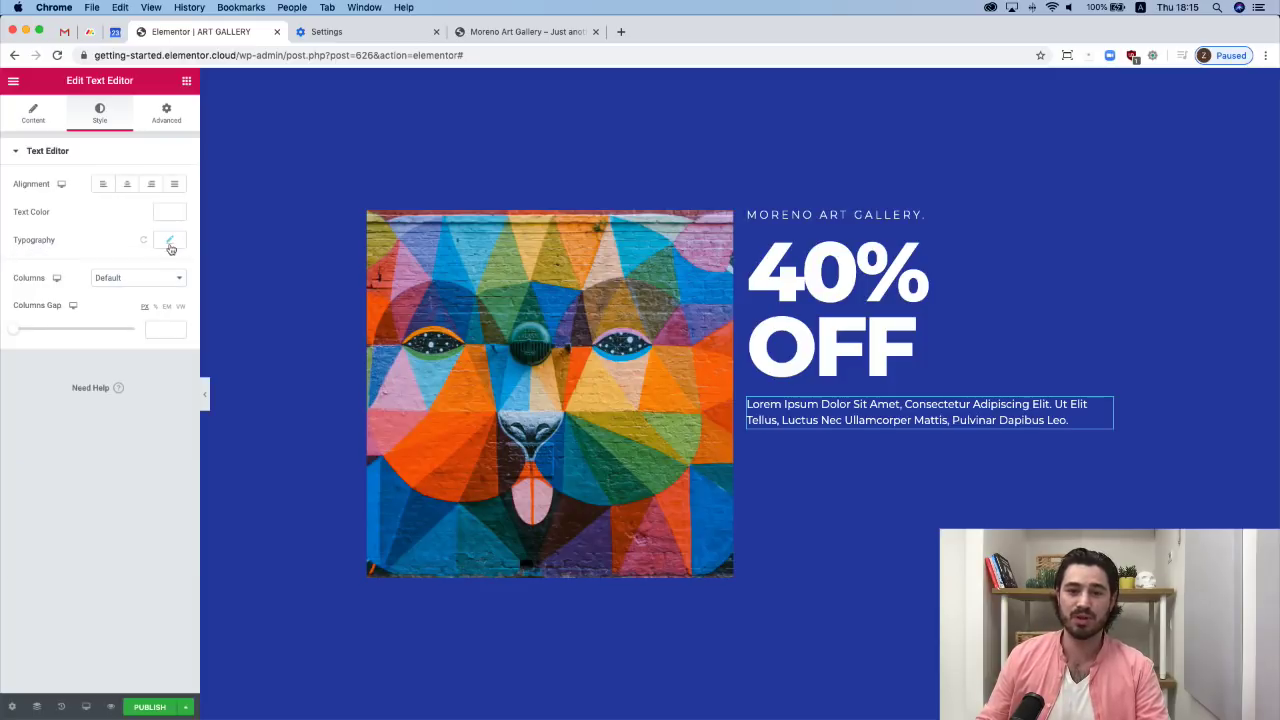
Add a Button widget below the paragraph and set its text to "see the works".
click(185, 83)
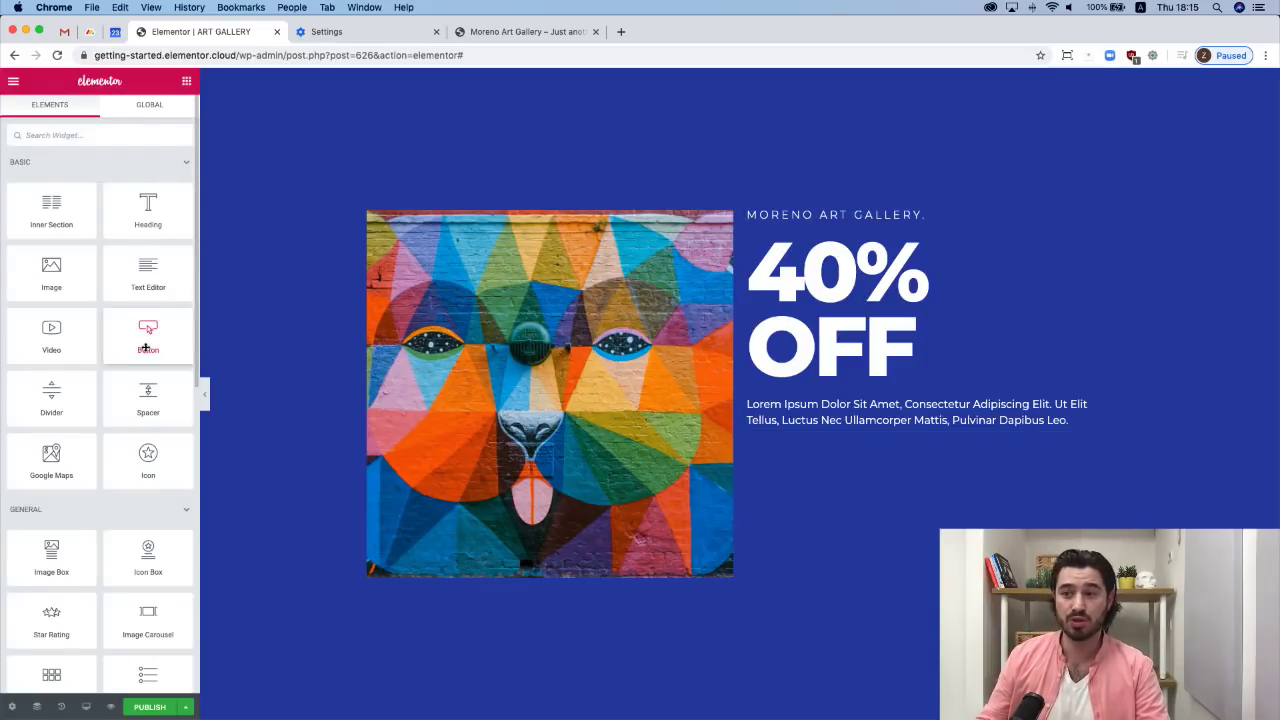
drag(146, 347, 836, 440)
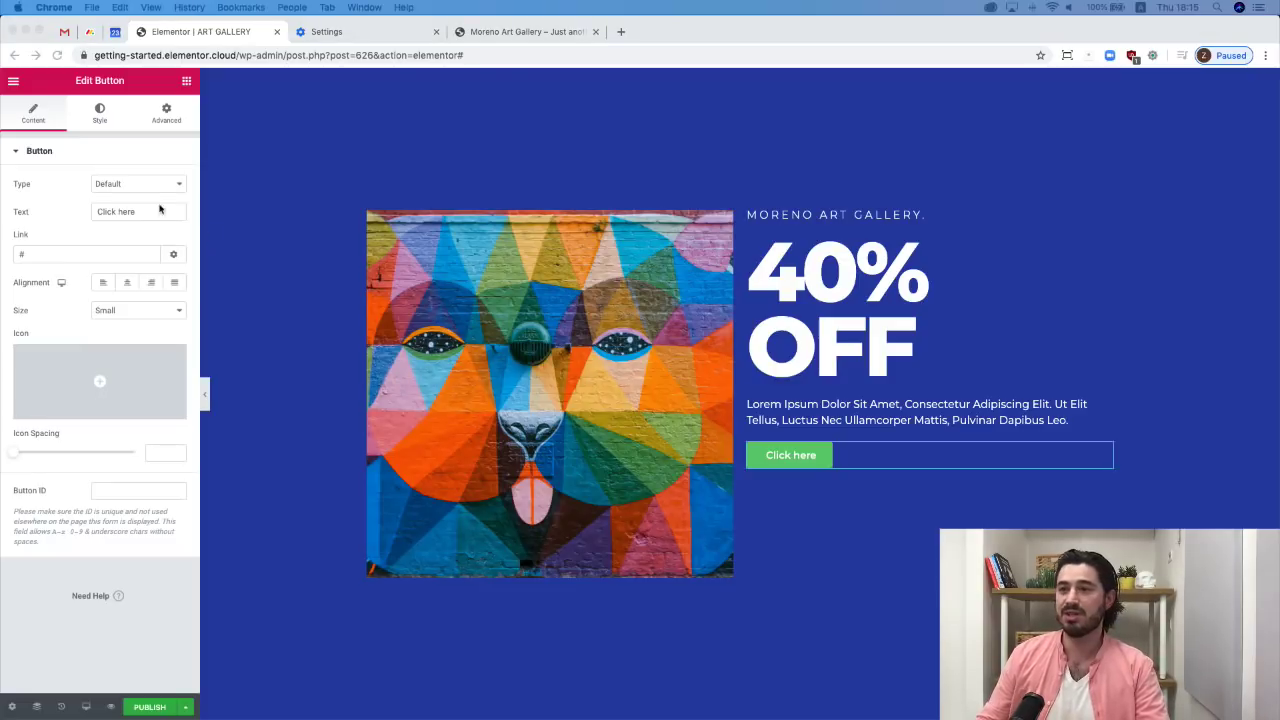
click(57, 260)
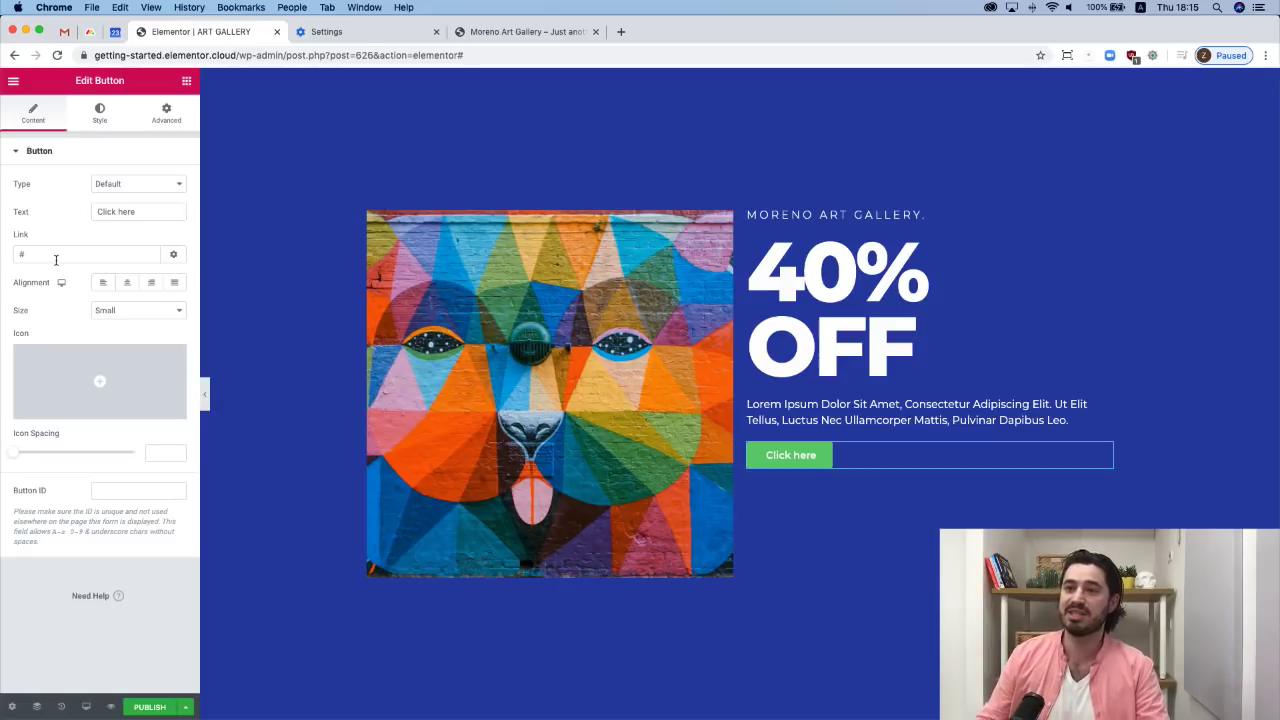
triple_click(137, 214)
text(see the works)
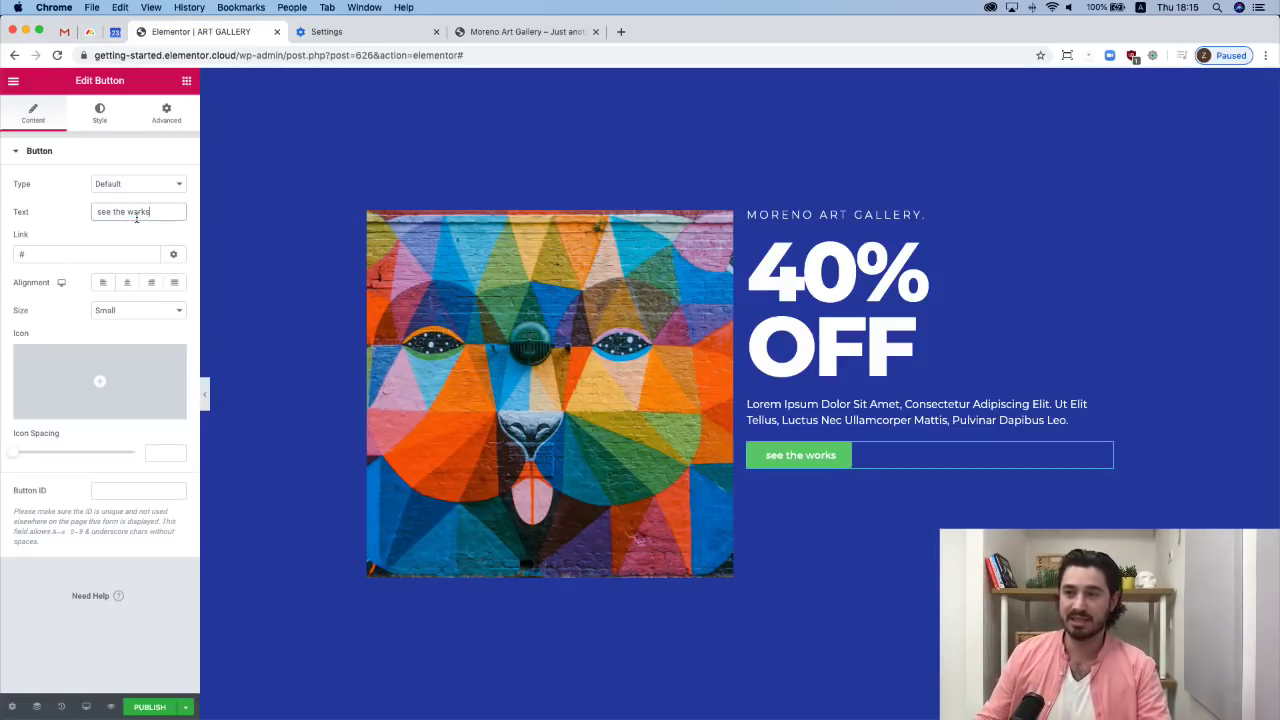
scroll(878, 459, down, 4)
scroll(878, 459, up, 4)
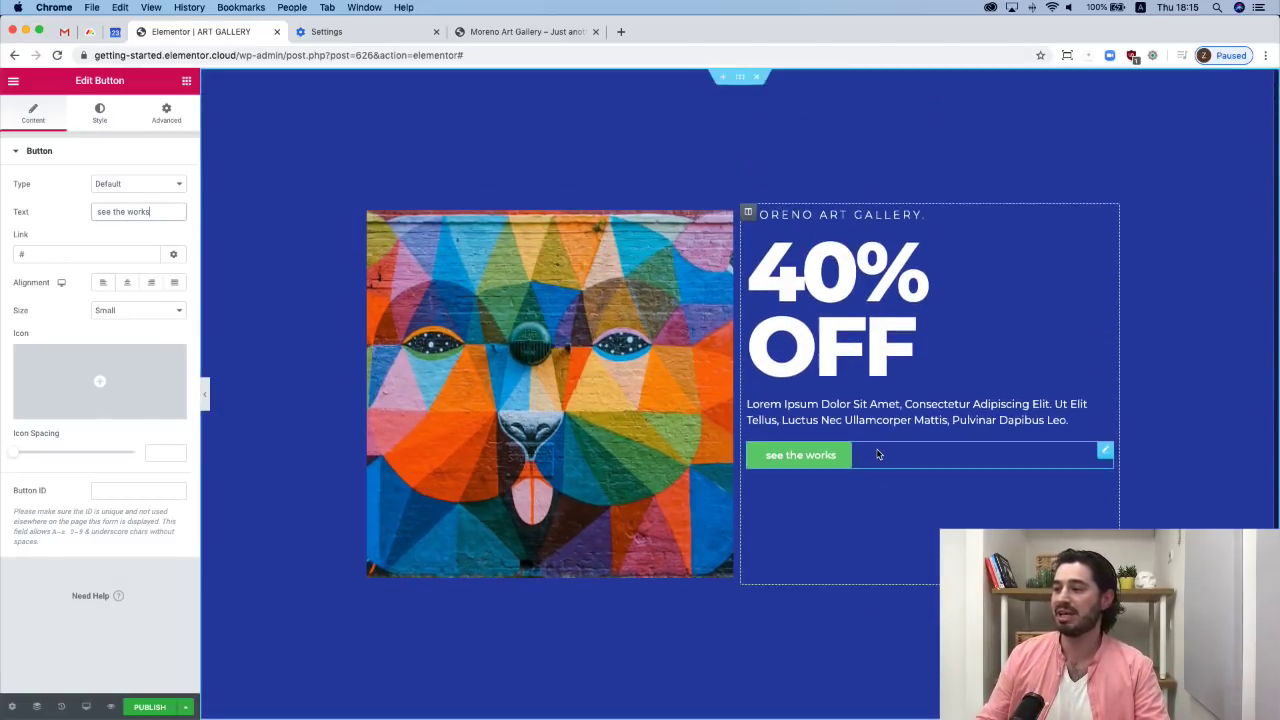
scroll(877, 451, down, 4)
scroll(875, 451, up, 4)
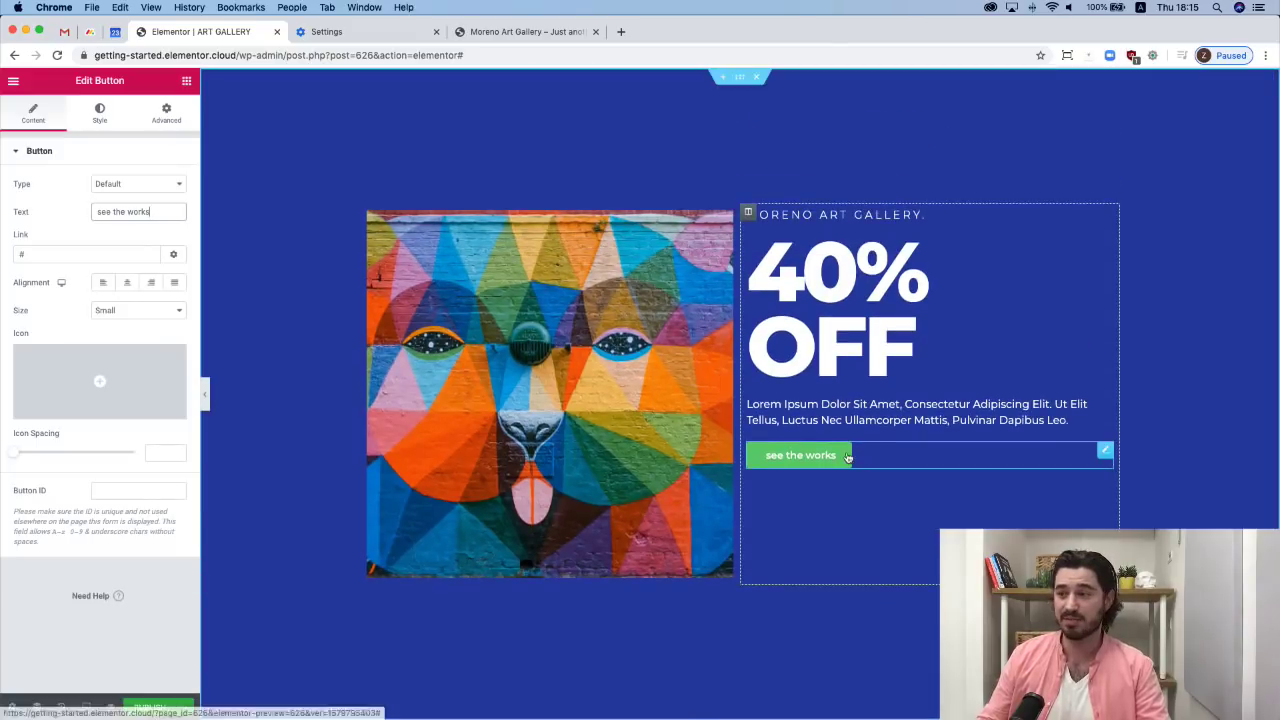
Set the "see the works" button's size to Large.
click(66, 258)
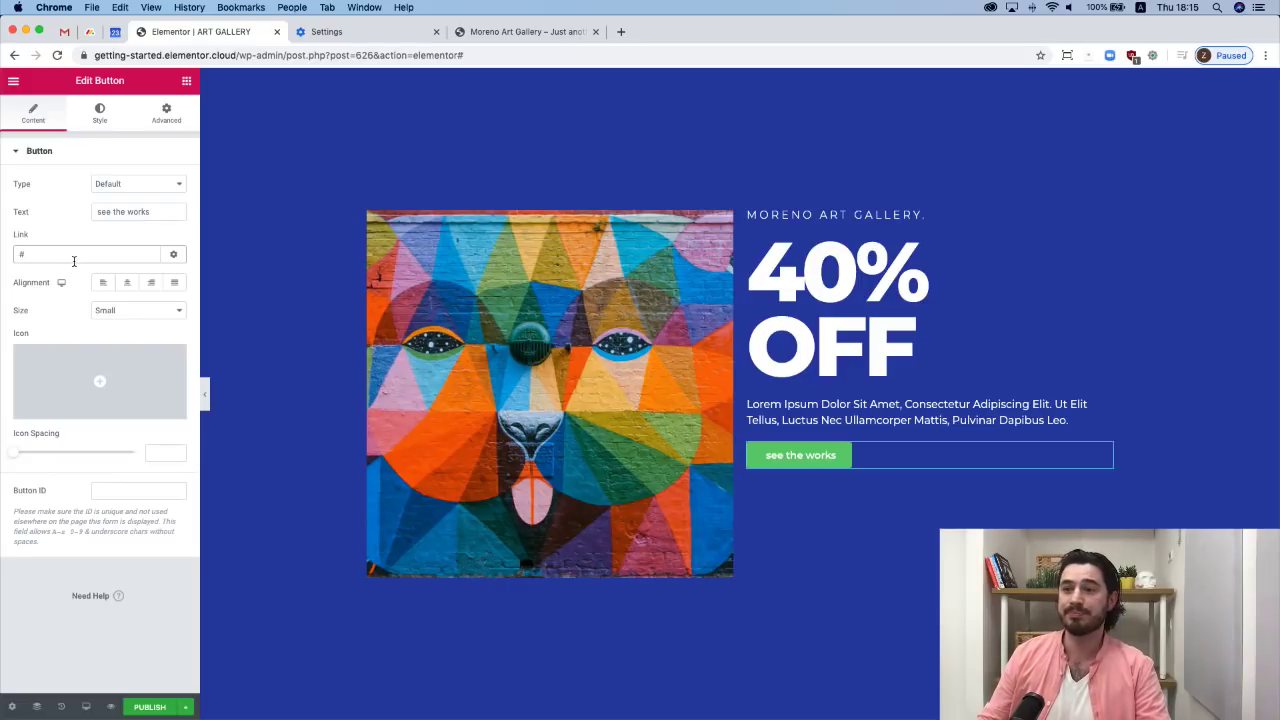
click(165, 213)
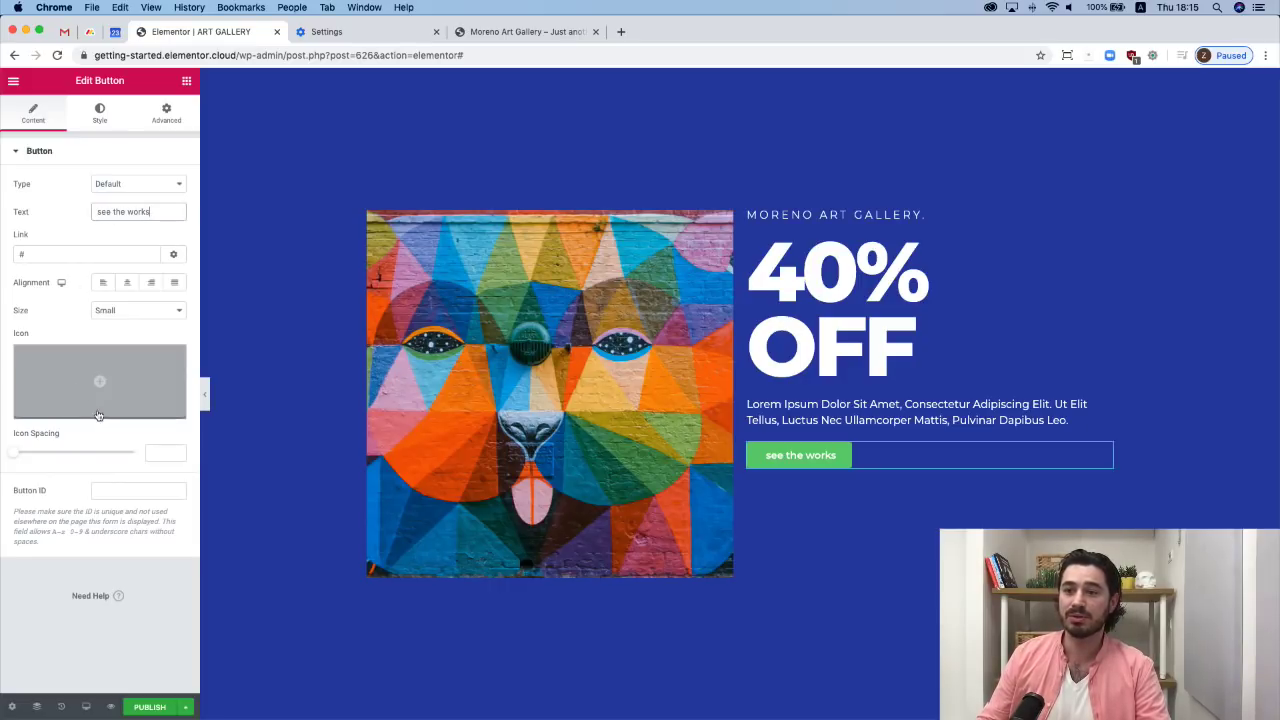
click(112, 310)
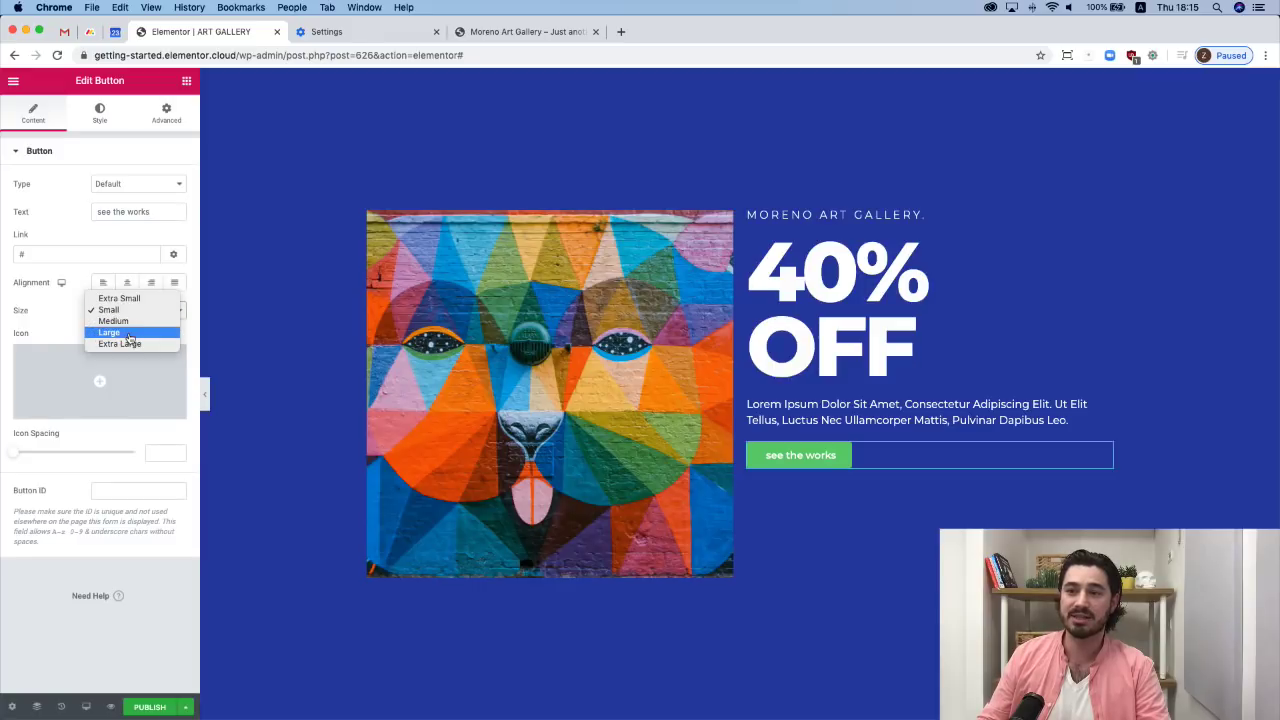
click(128, 334)
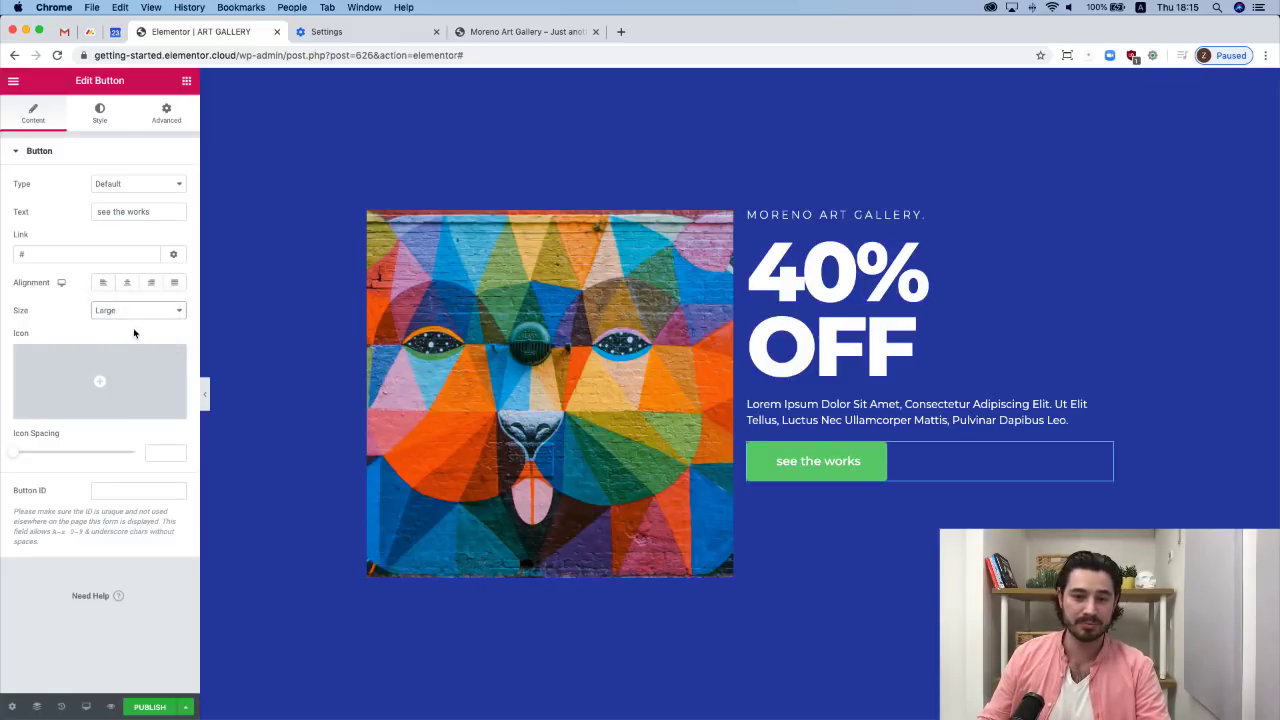
Search the icon library for "angle" and insert the single angle-down icon into the button.
mouse_move(113, 380)
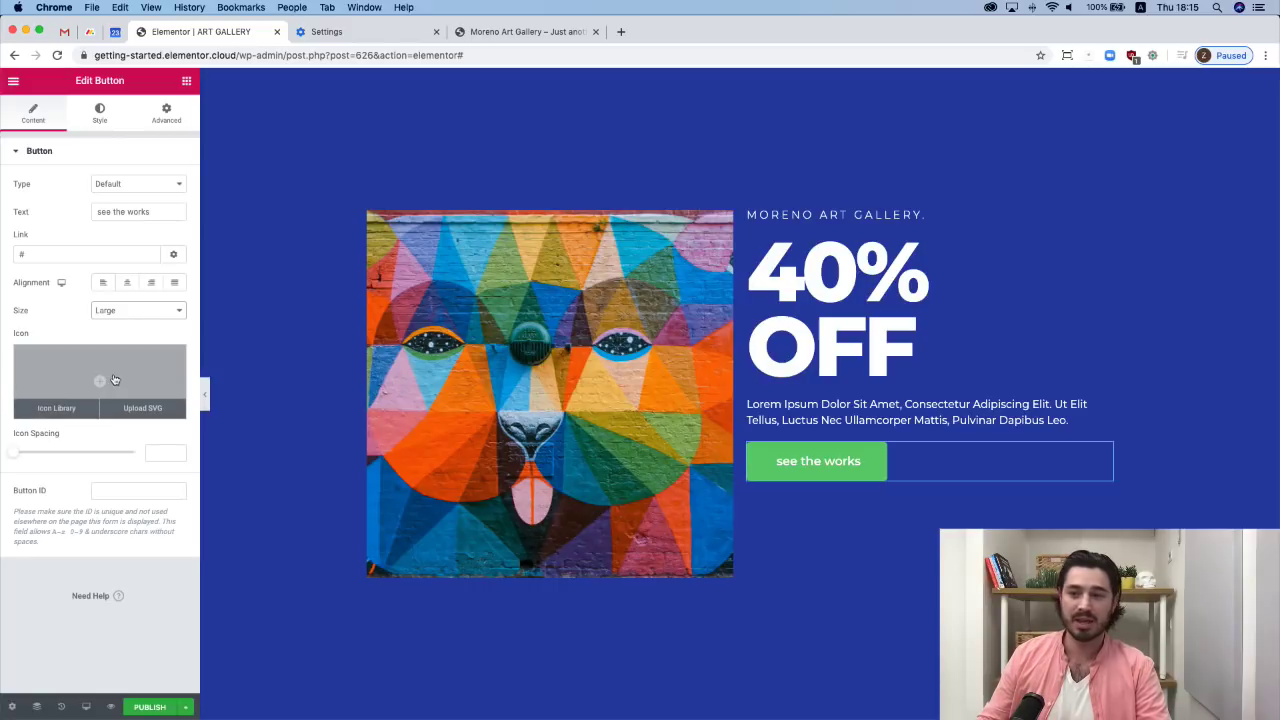
click(111, 378)
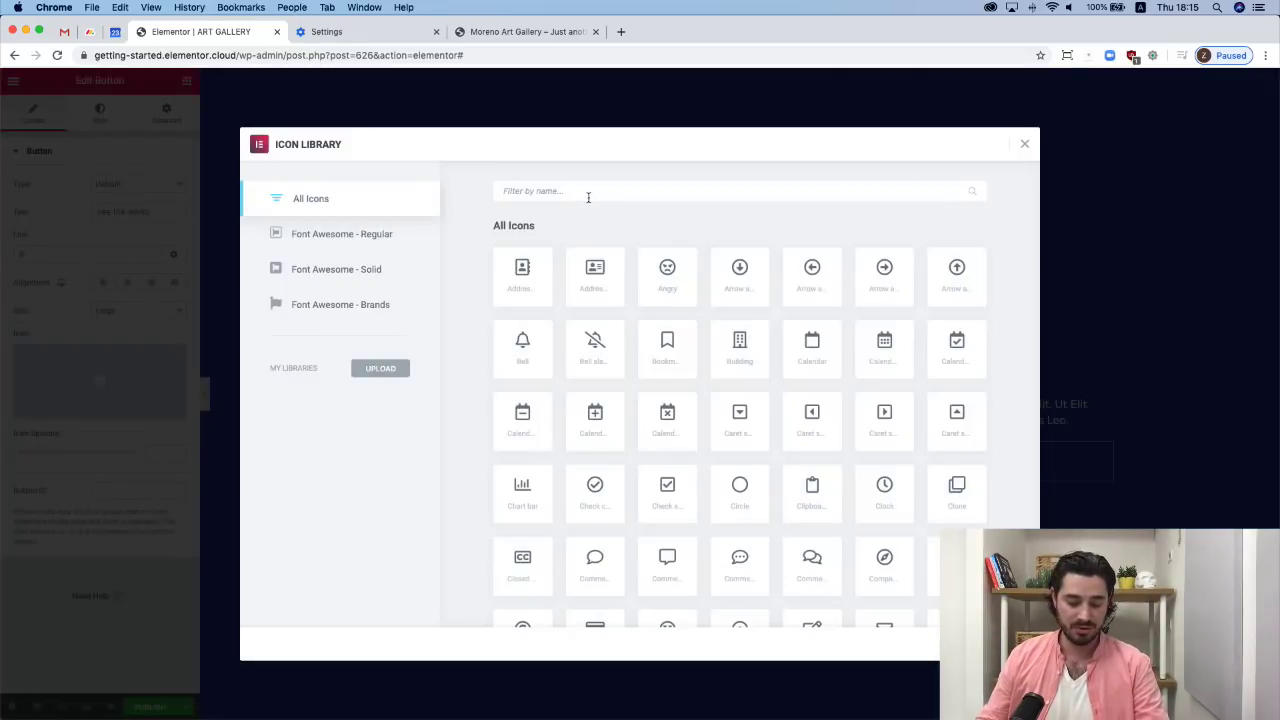
text(ang)
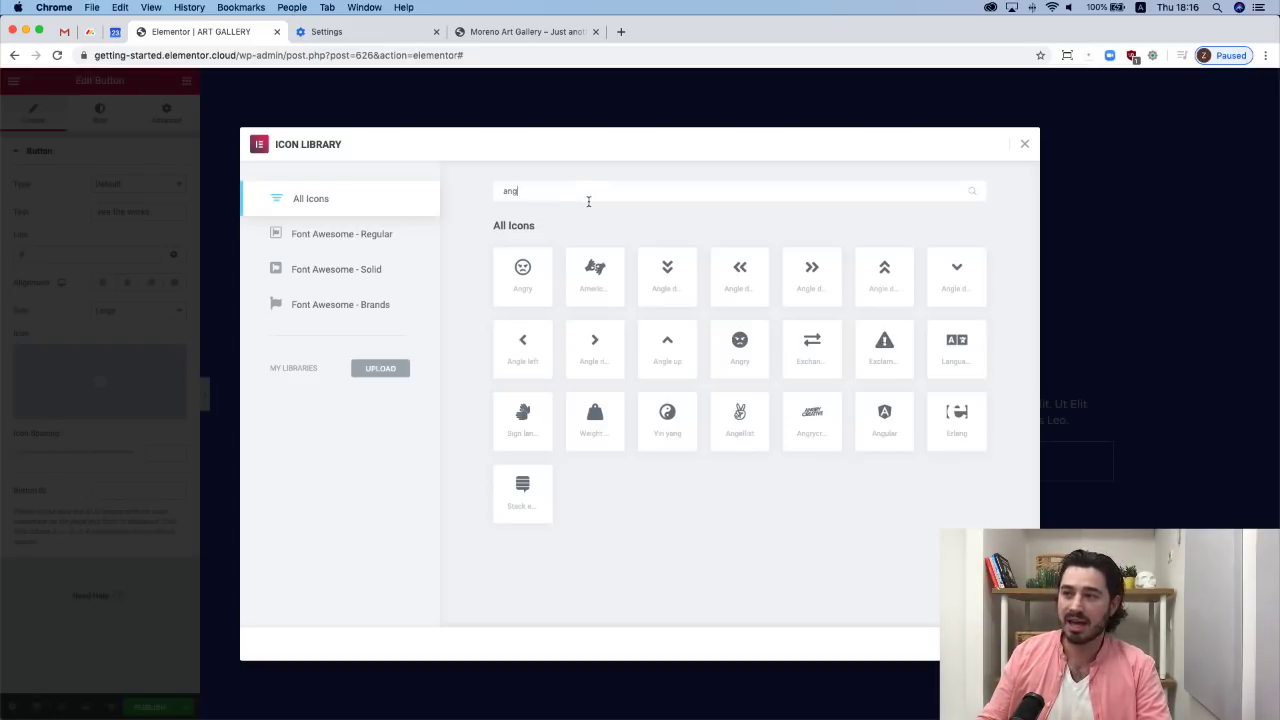
text(le)
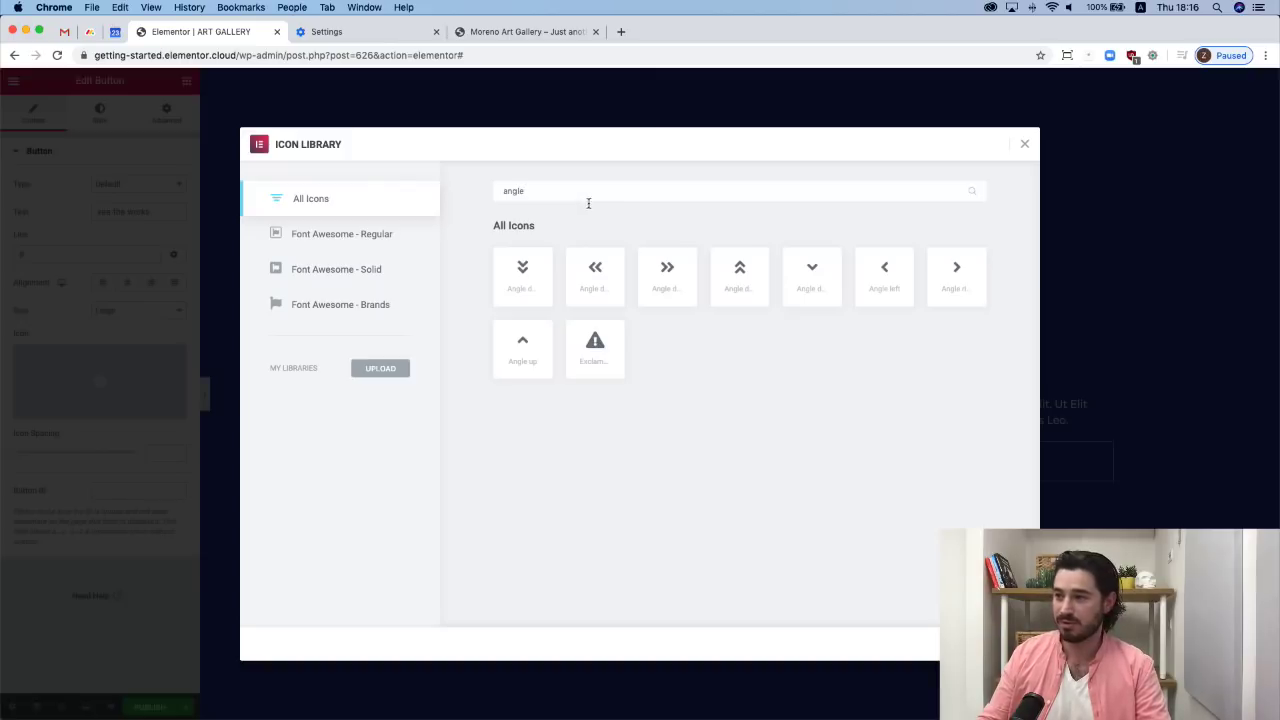
click(806, 270)
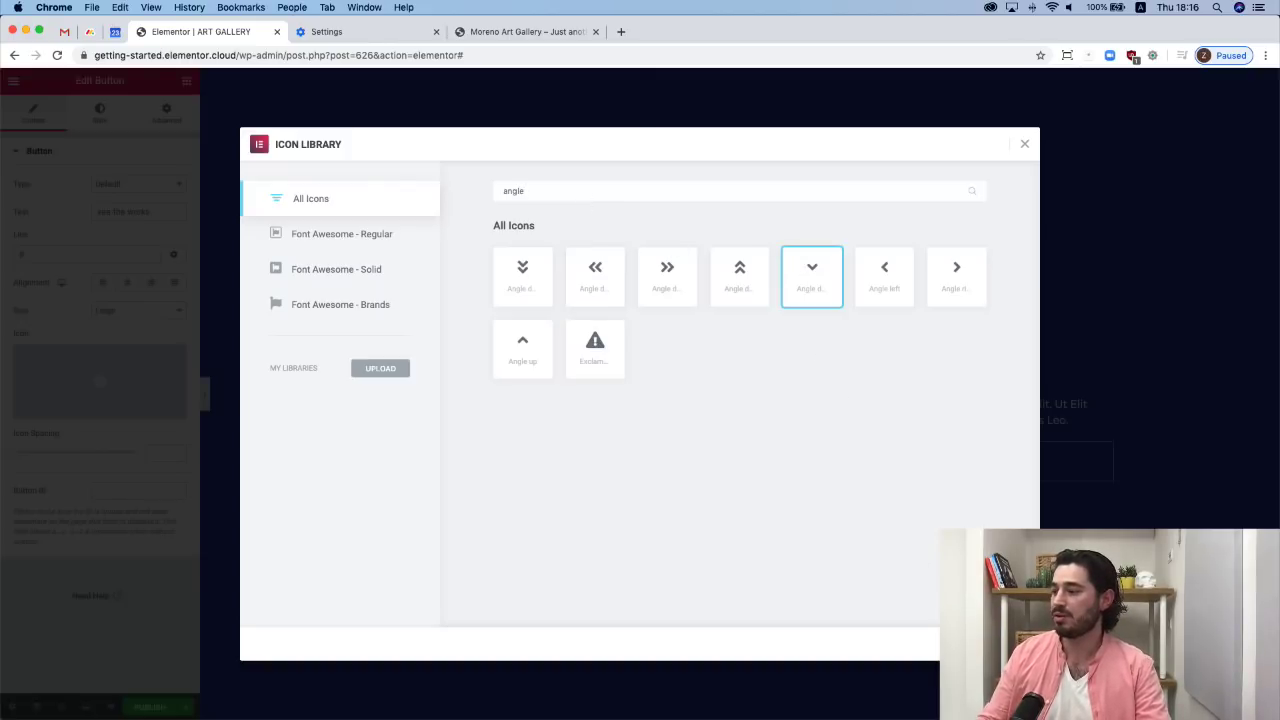
click(990, 644)
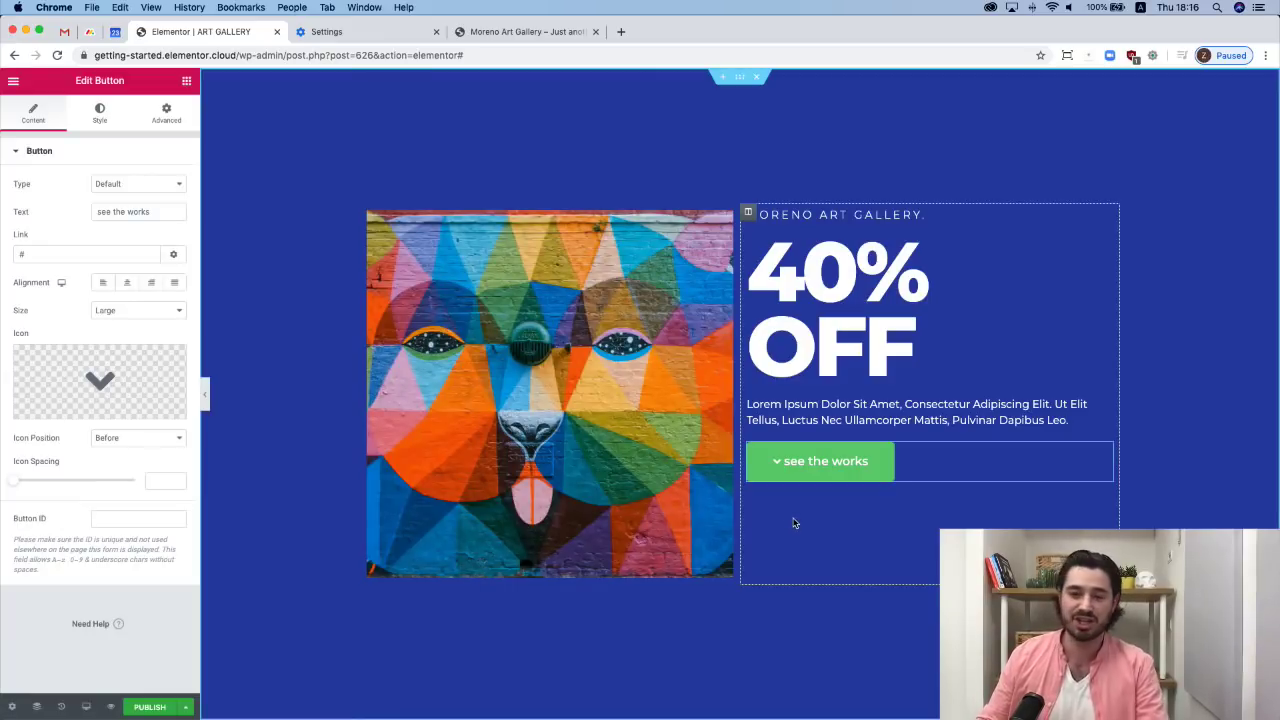
Place the button's icon after the text and set the icon spacing to 15.
click(135, 438)
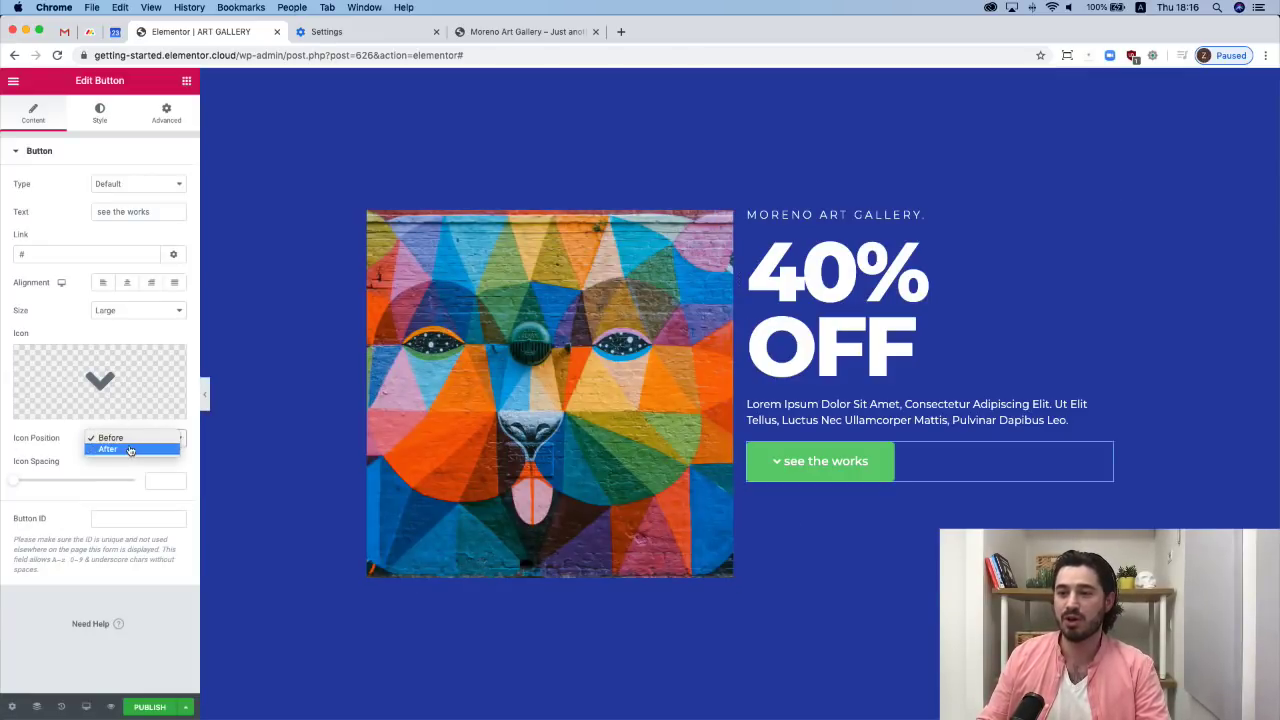
click(130, 449)
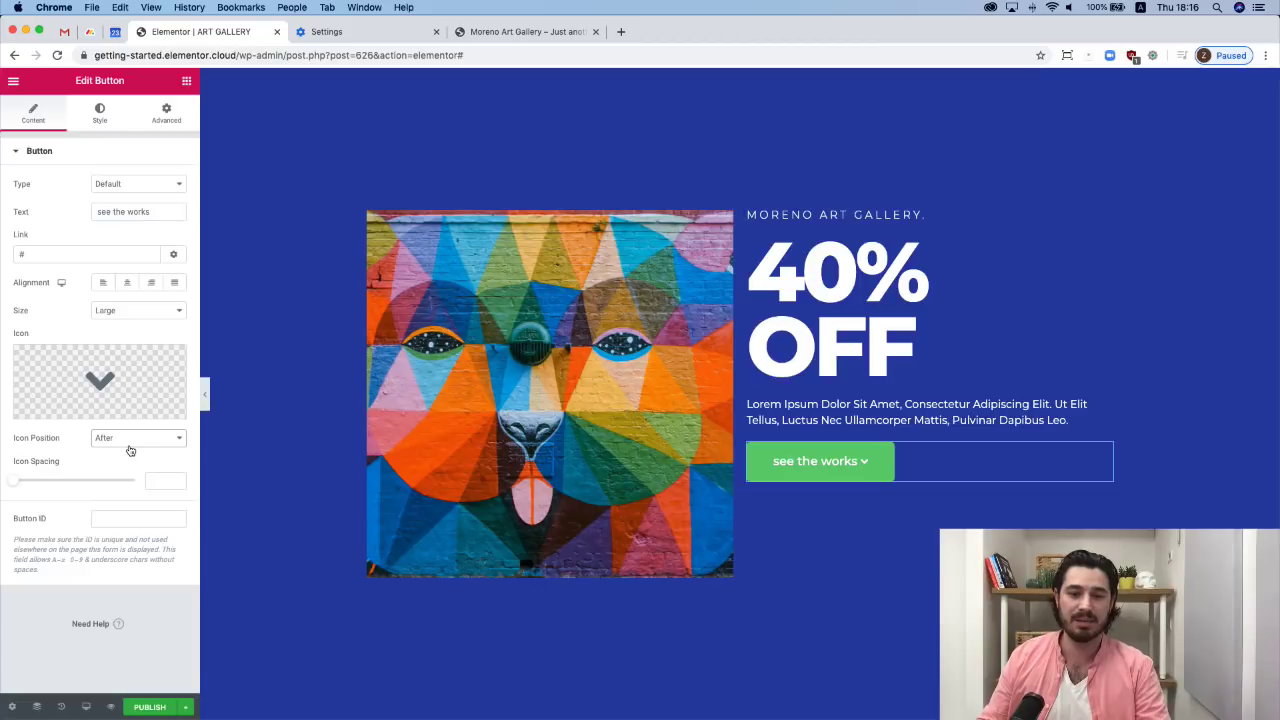
drag(14, 482, 51, 483)
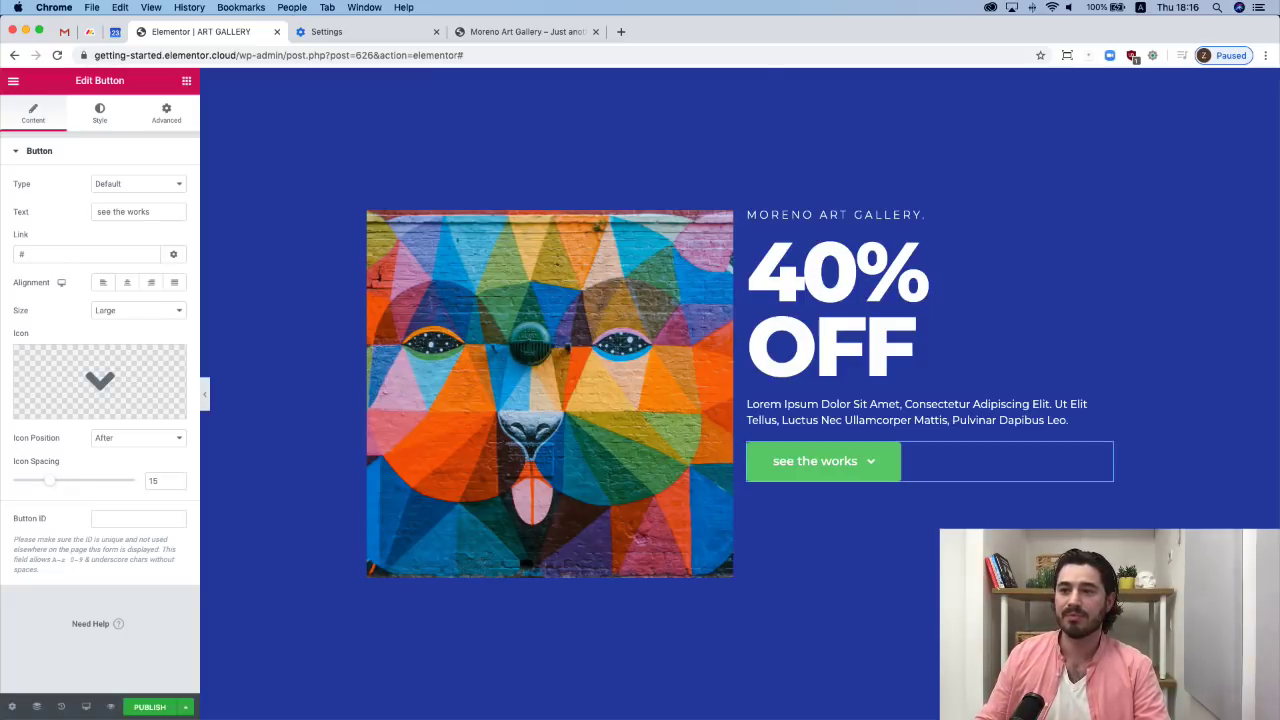
Set the button's typography to weight 700 and uppercase transform.
click(101, 119)
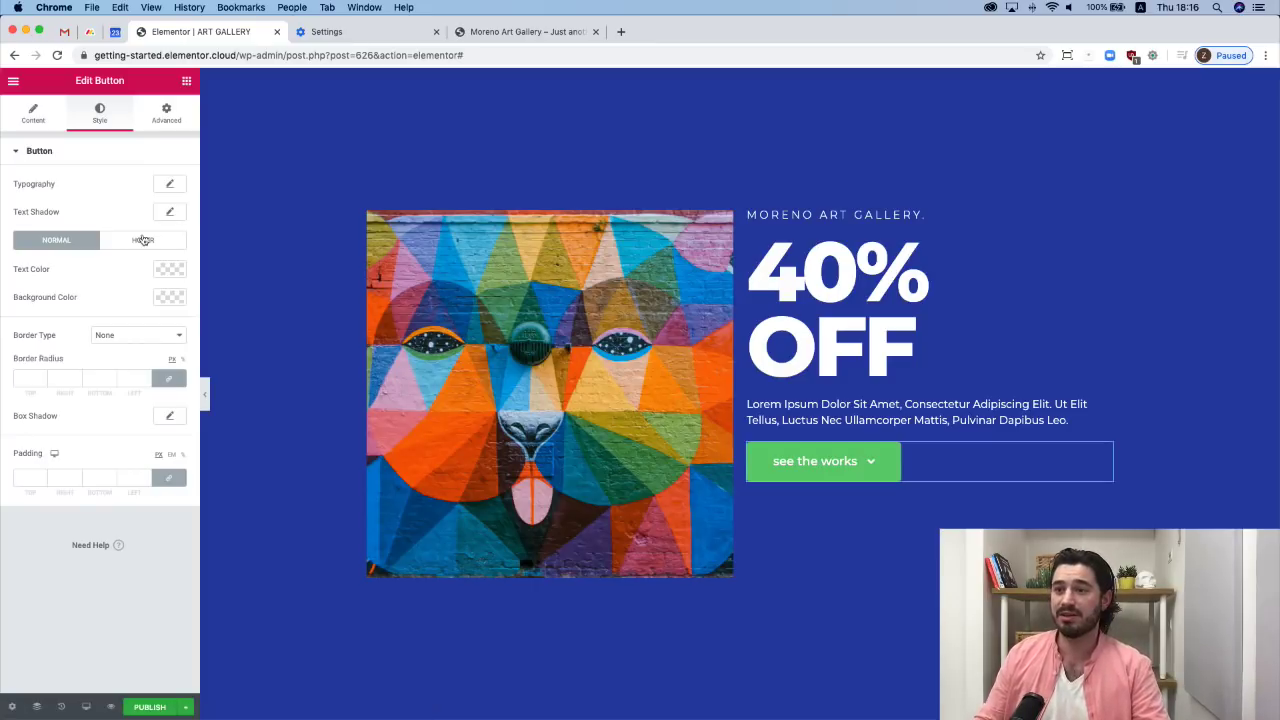
click(169, 184)
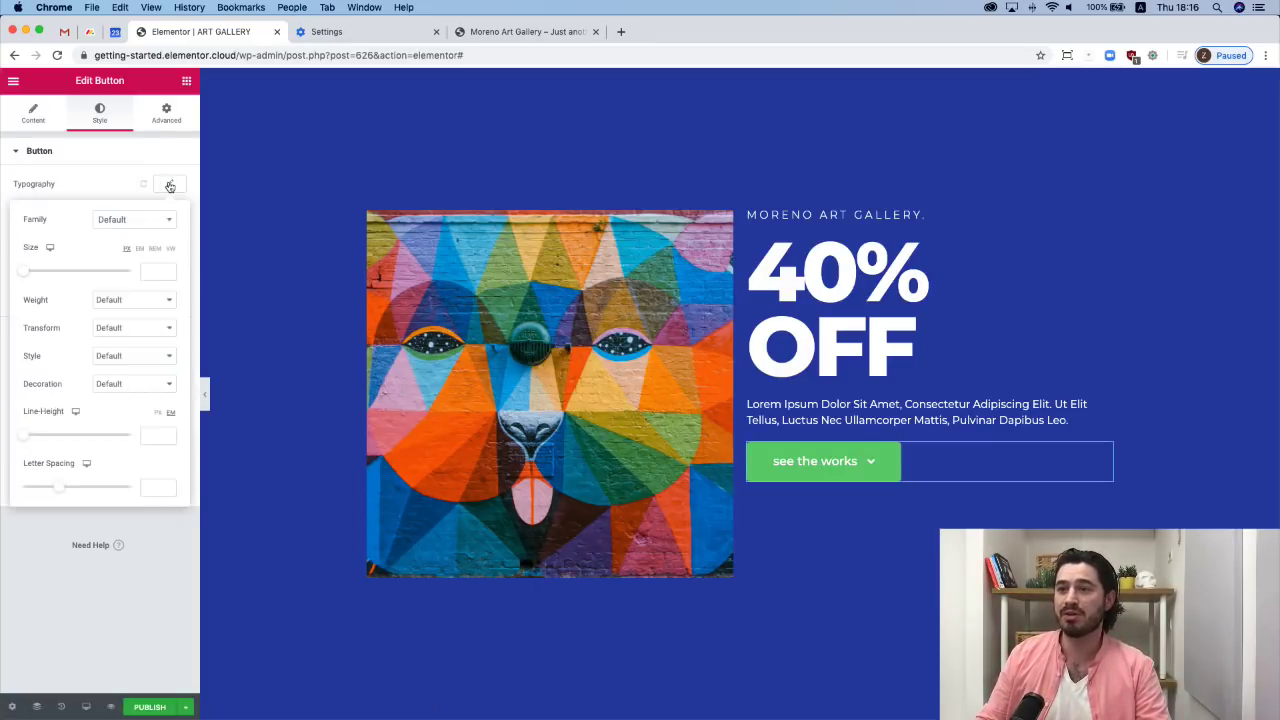
click(148, 300)
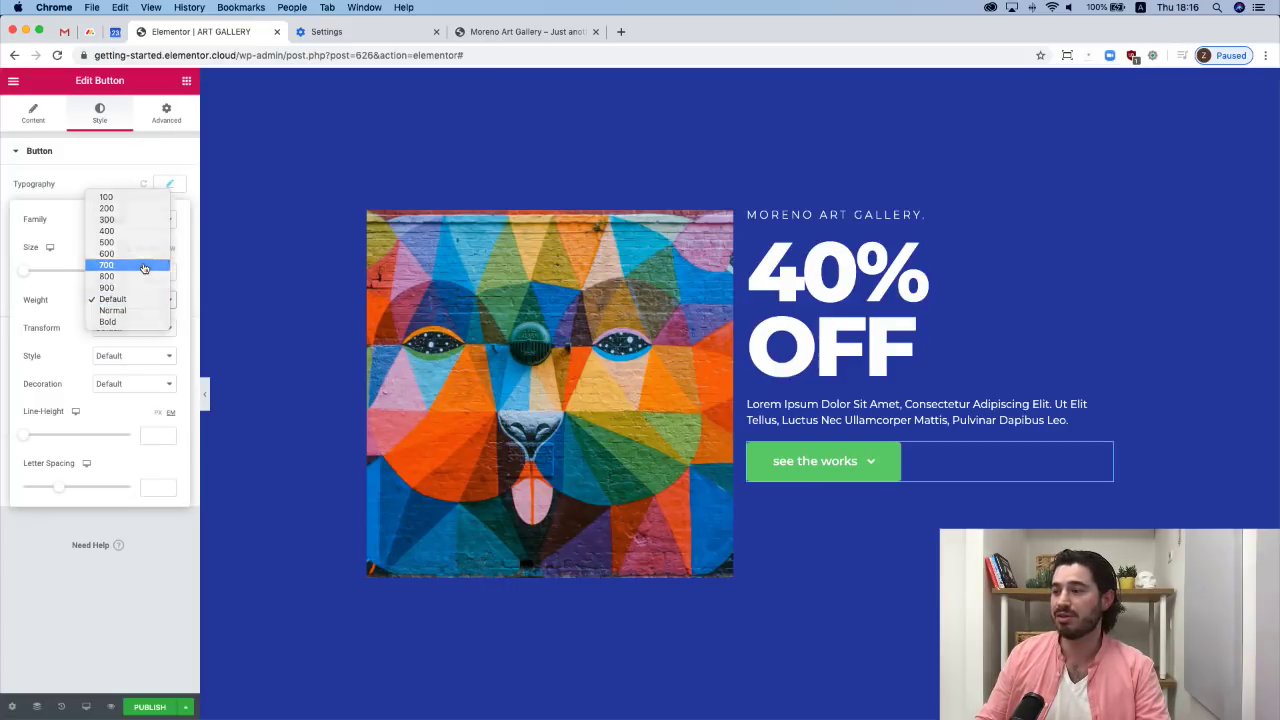
click(146, 265)
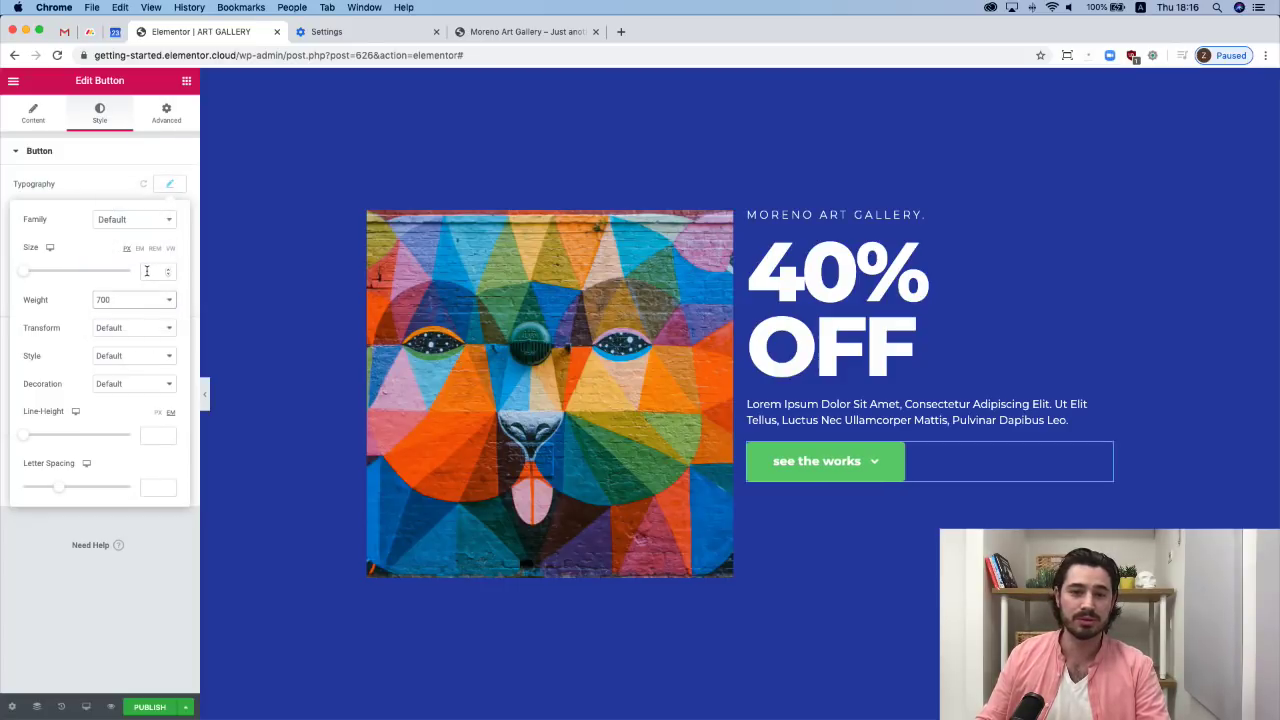
click(130, 329)
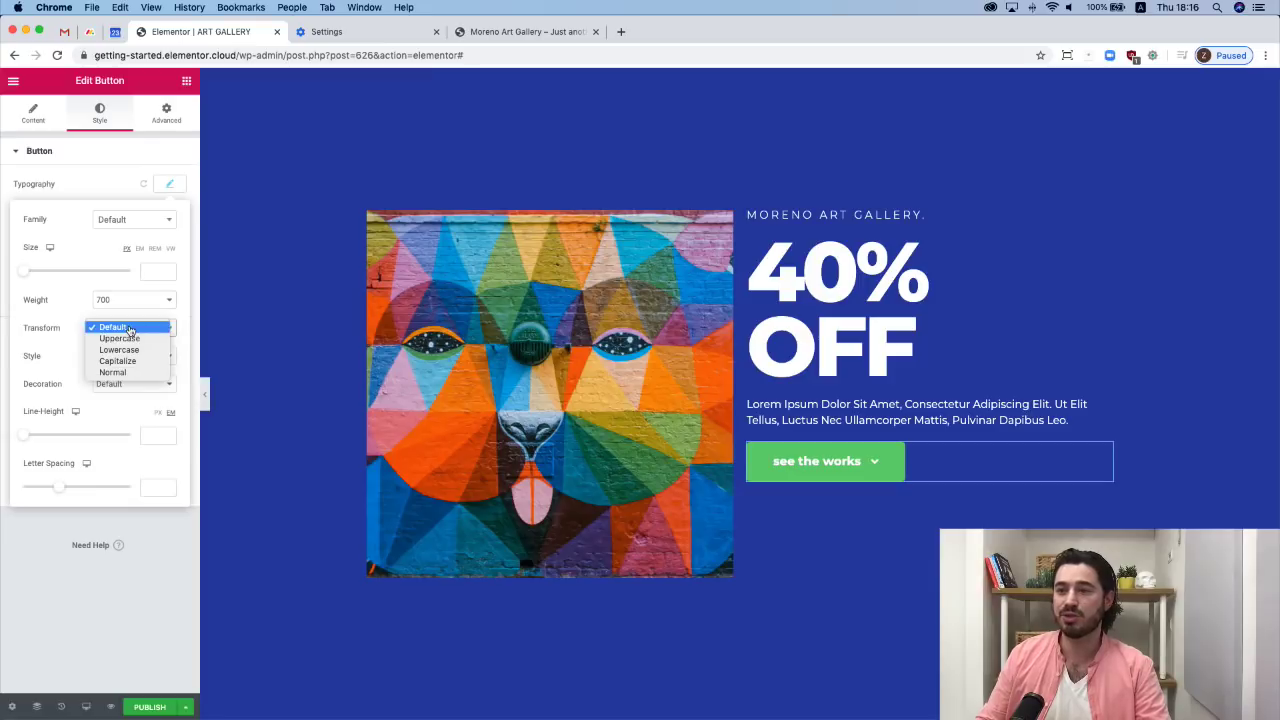
click(135, 339)
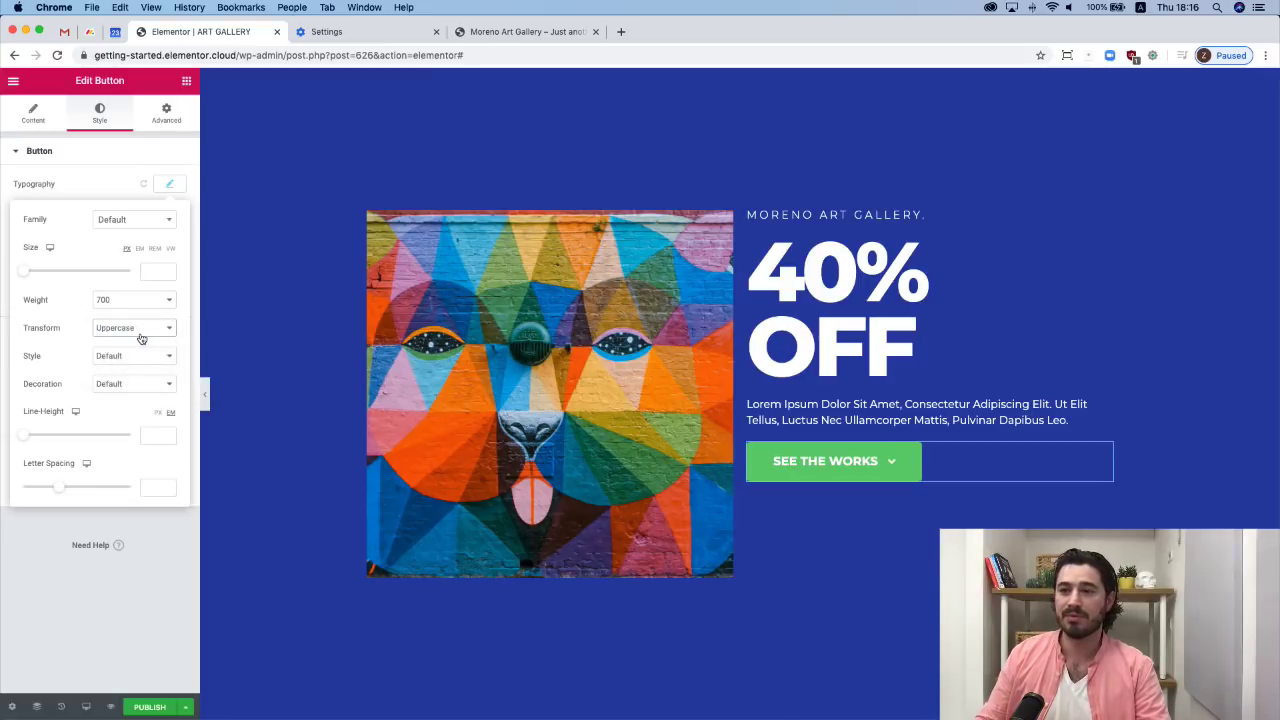
click(172, 186)
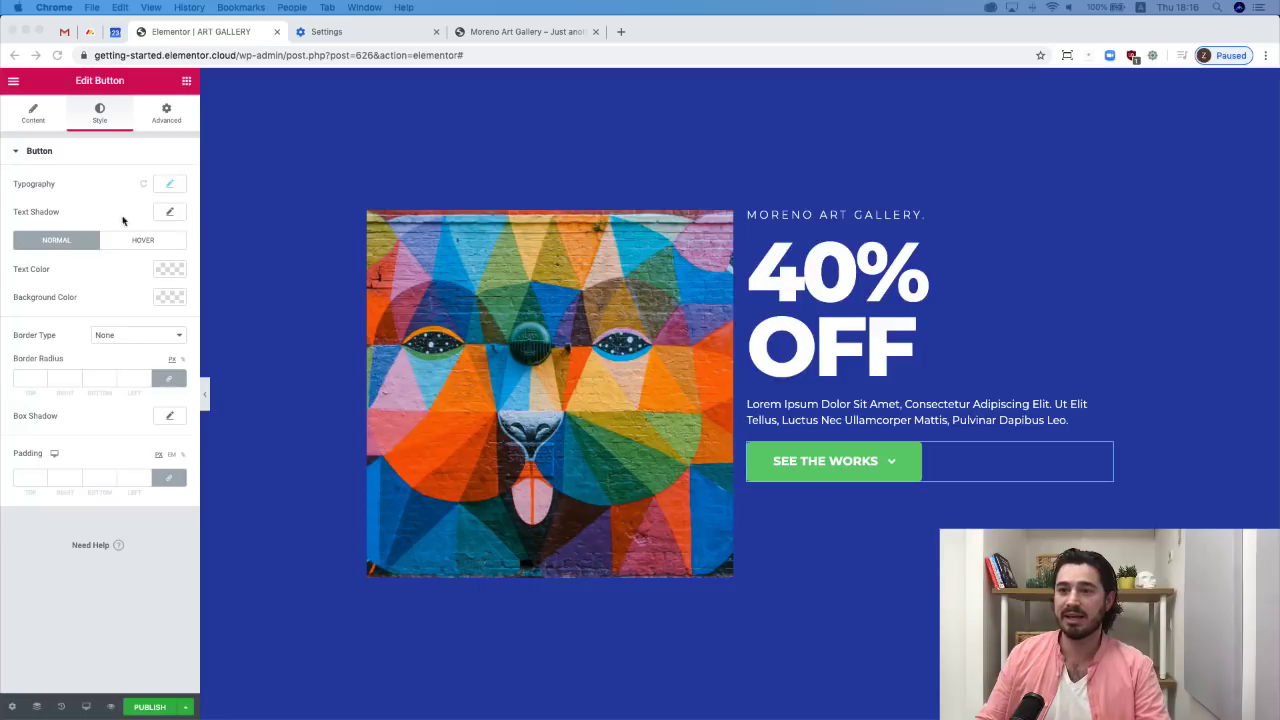
Set the button's normal background color to #FB5858 and add that color to the picker's saved swatches.
click(169, 302)
click(169, 302)
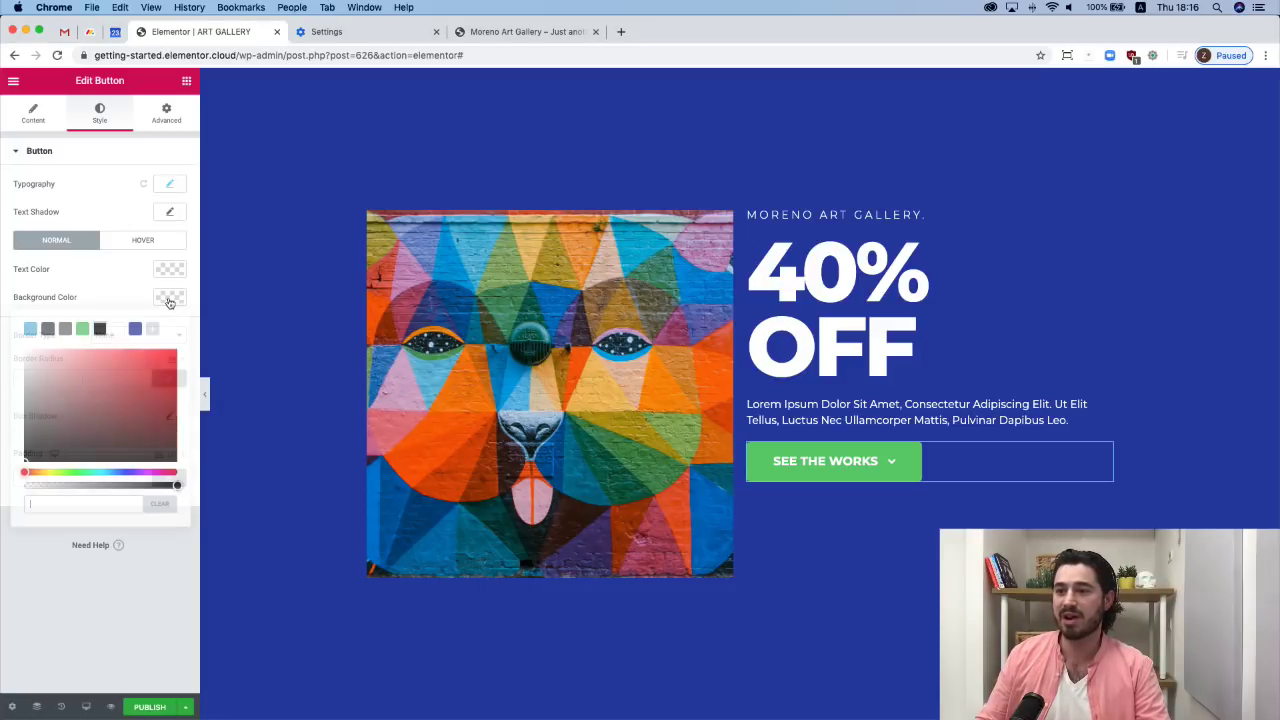
click(73, 507)
text(#FB5858)
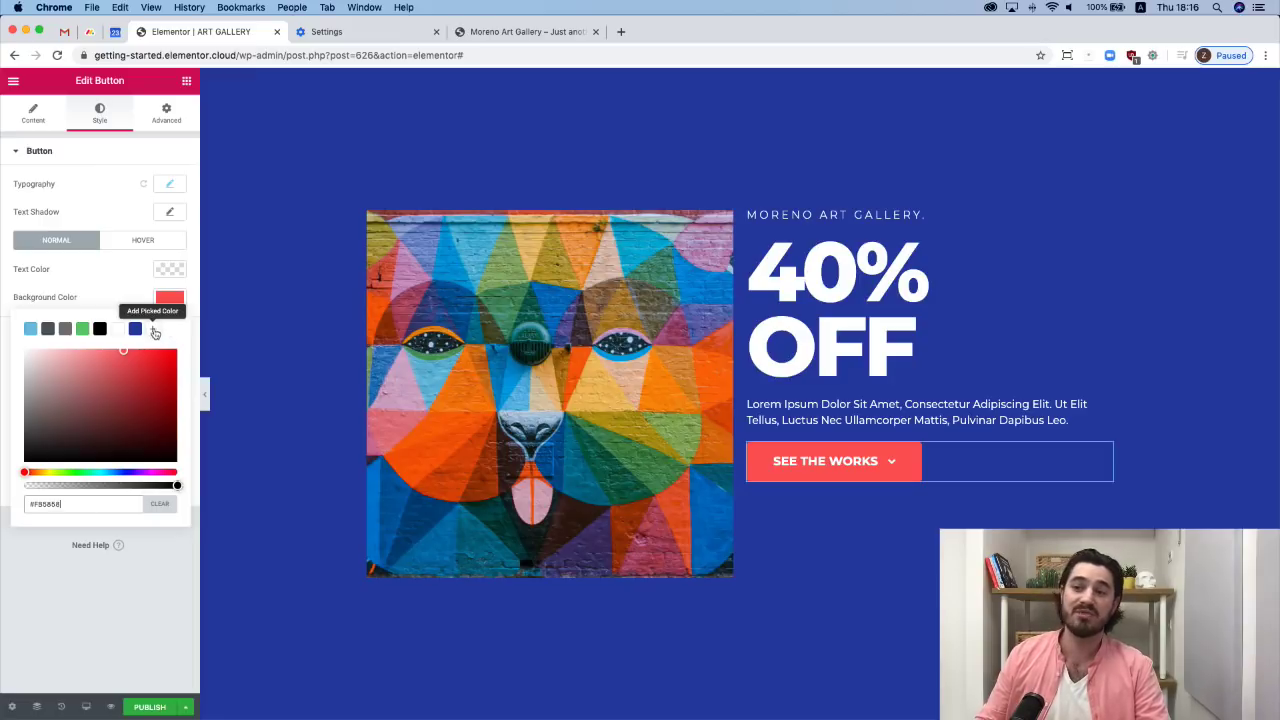
click(152, 329)
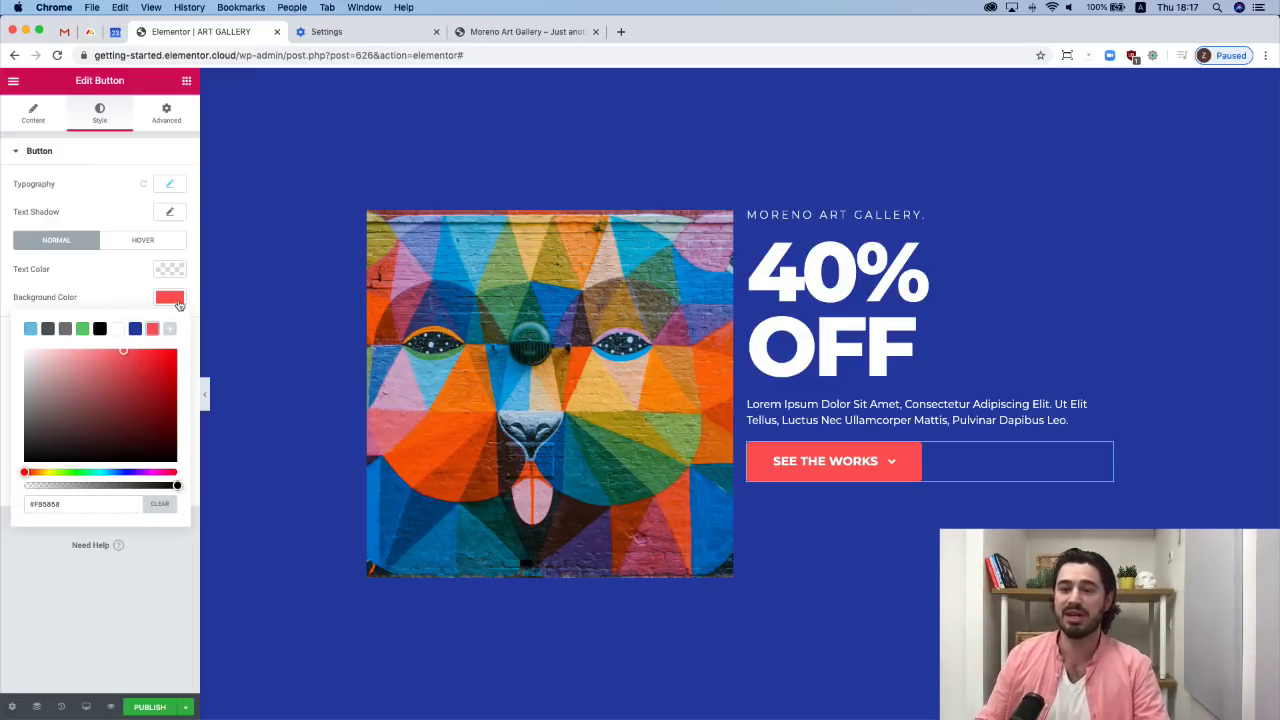
click(170, 298)
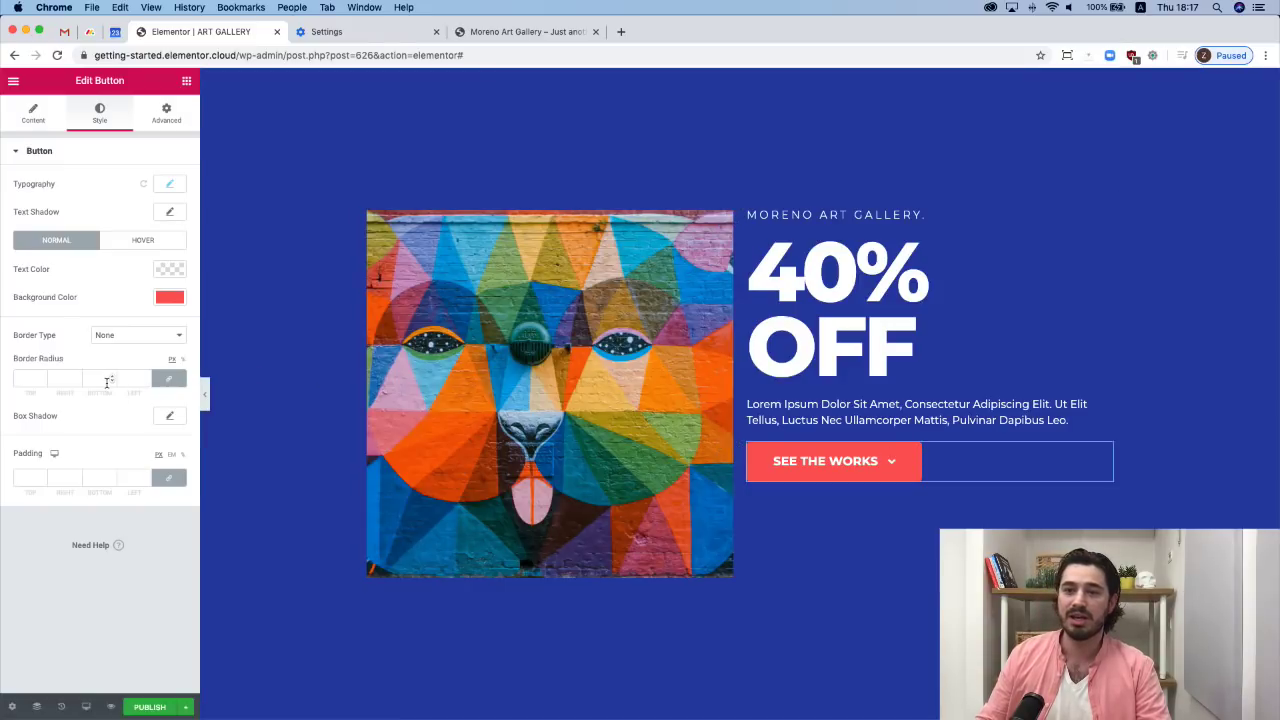
Set the button's border radius to 0 on all four corners.
click(147, 376)
double_click(127, 380)
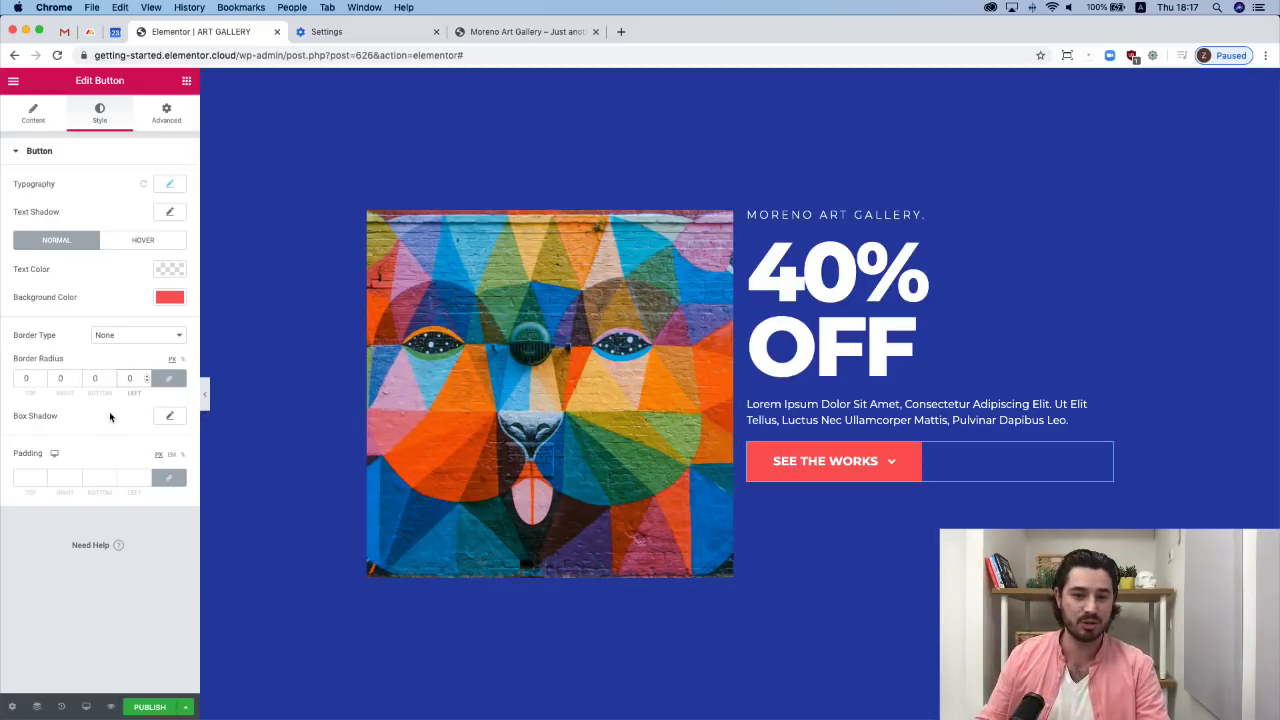
click(131, 378)
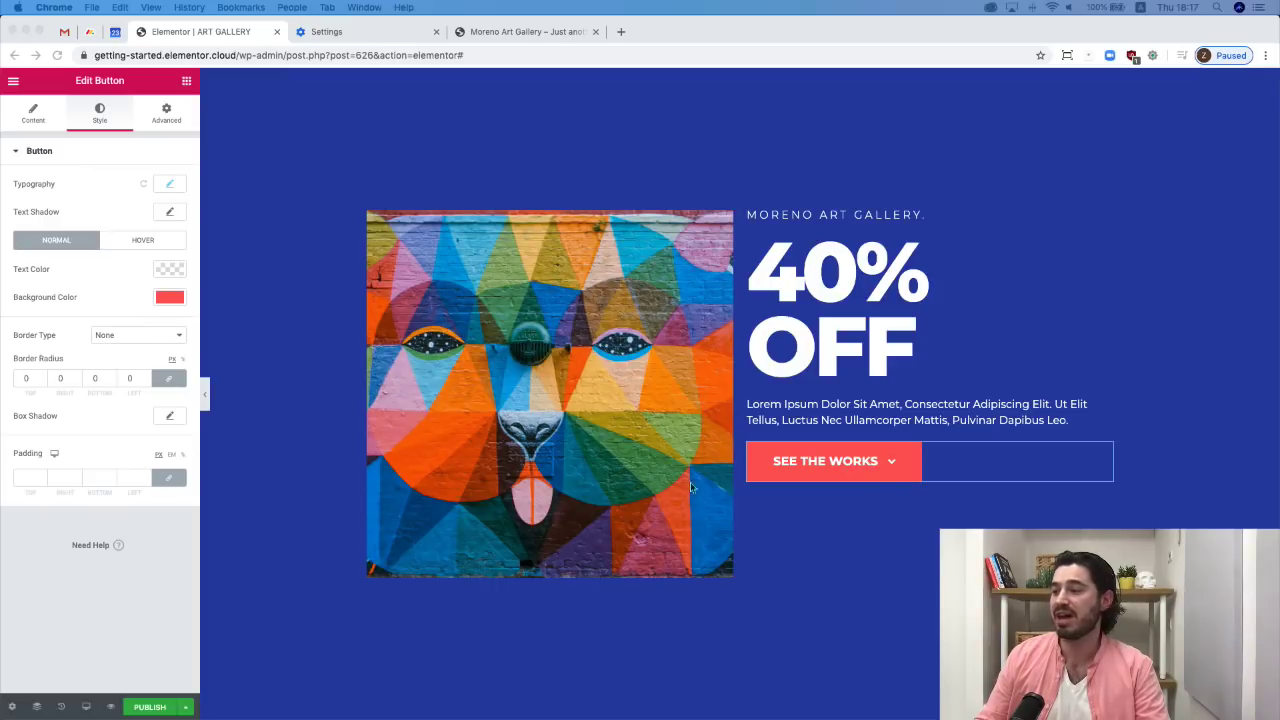
Set the button's hover animation to Sink.
click(146, 242)
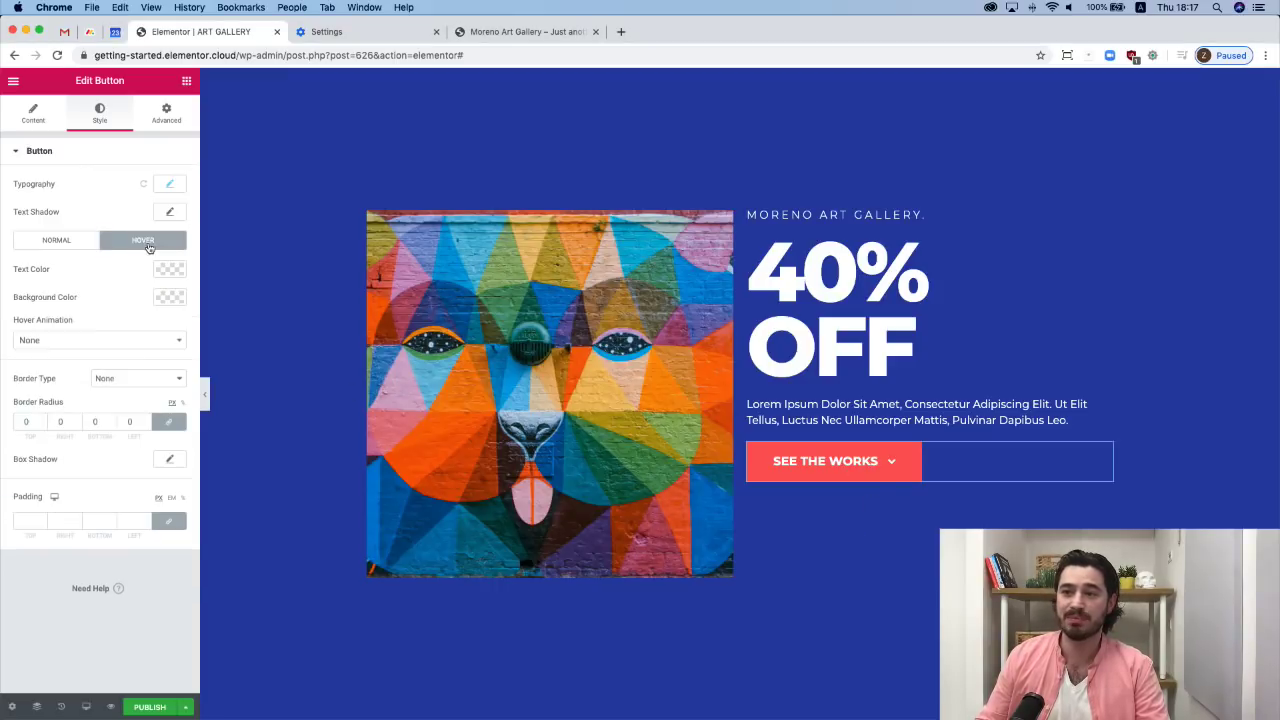
click(93, 342)
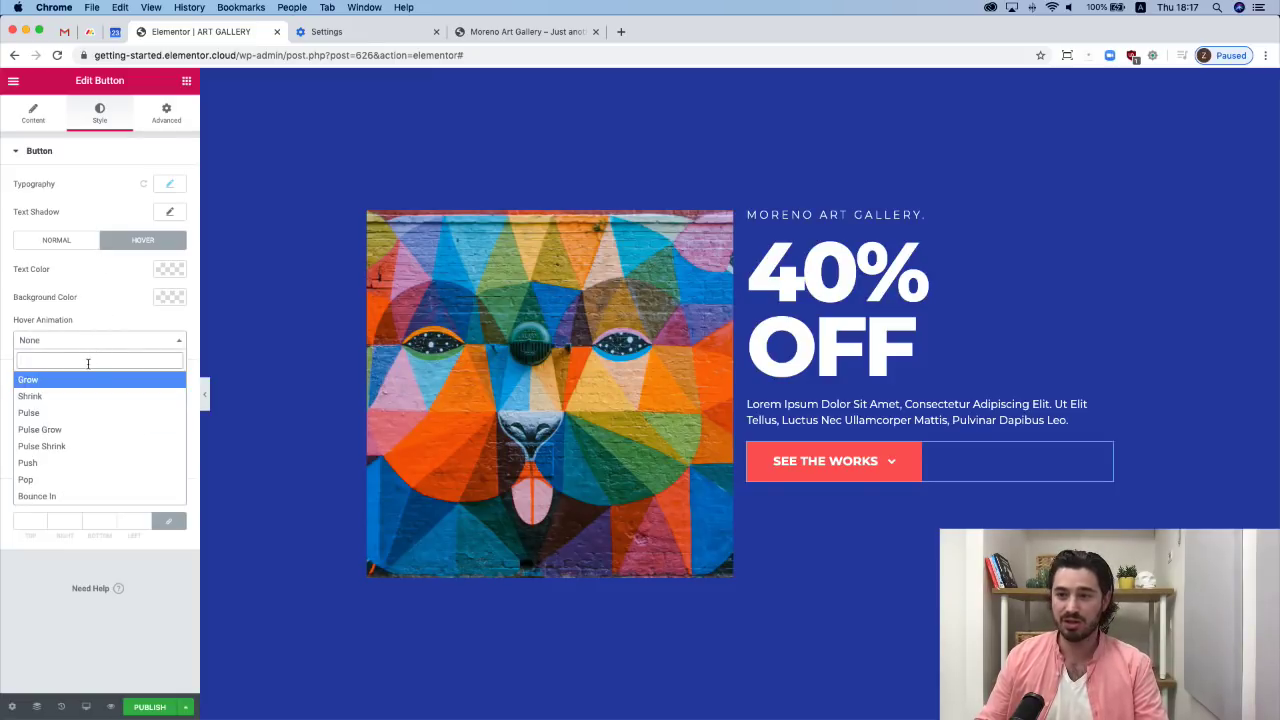
text(sink)
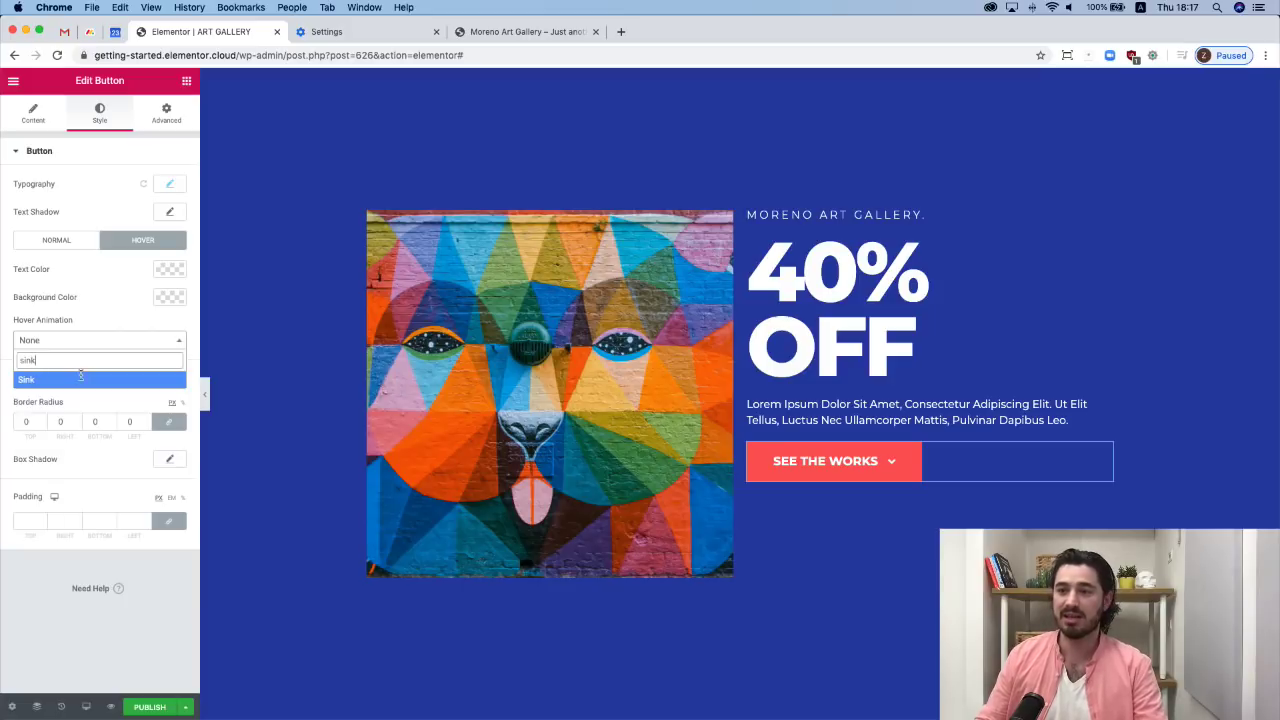
click(80, 378)
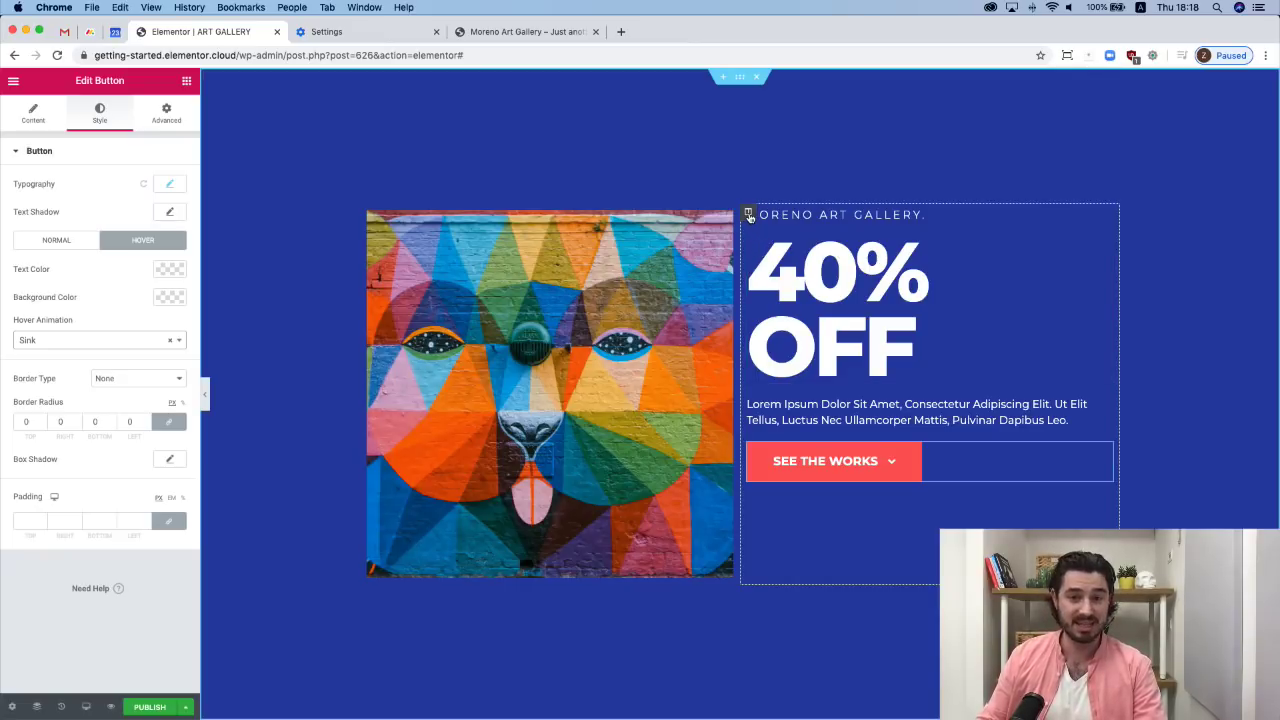
Set the padding of the column holding the headings and button to 100 on all four sides.
click(748, 215)
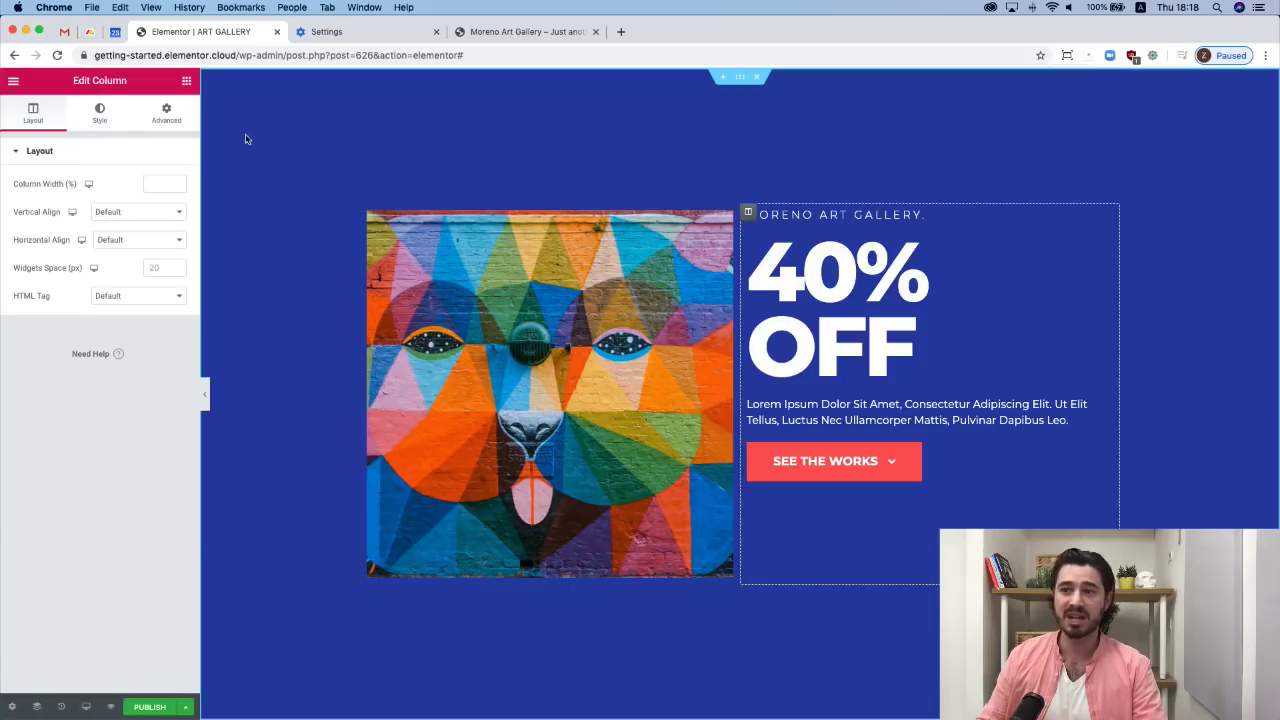
click(166, 119)
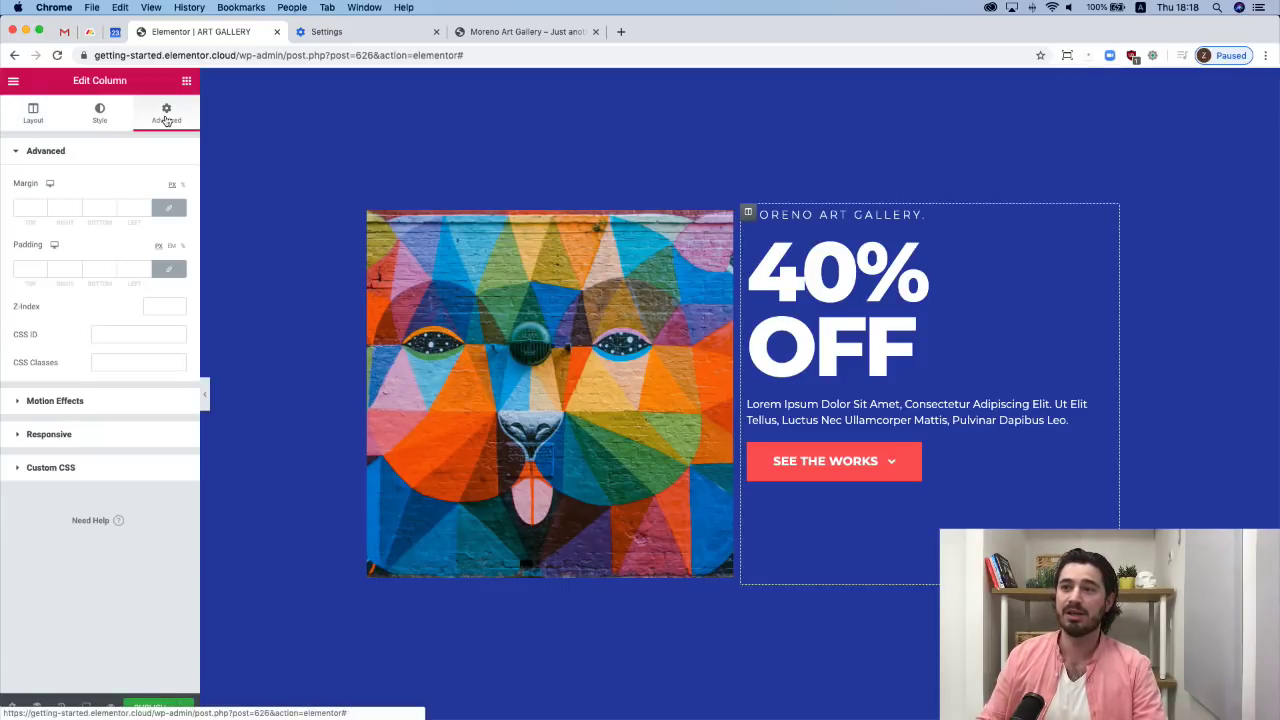
click(129, 272)
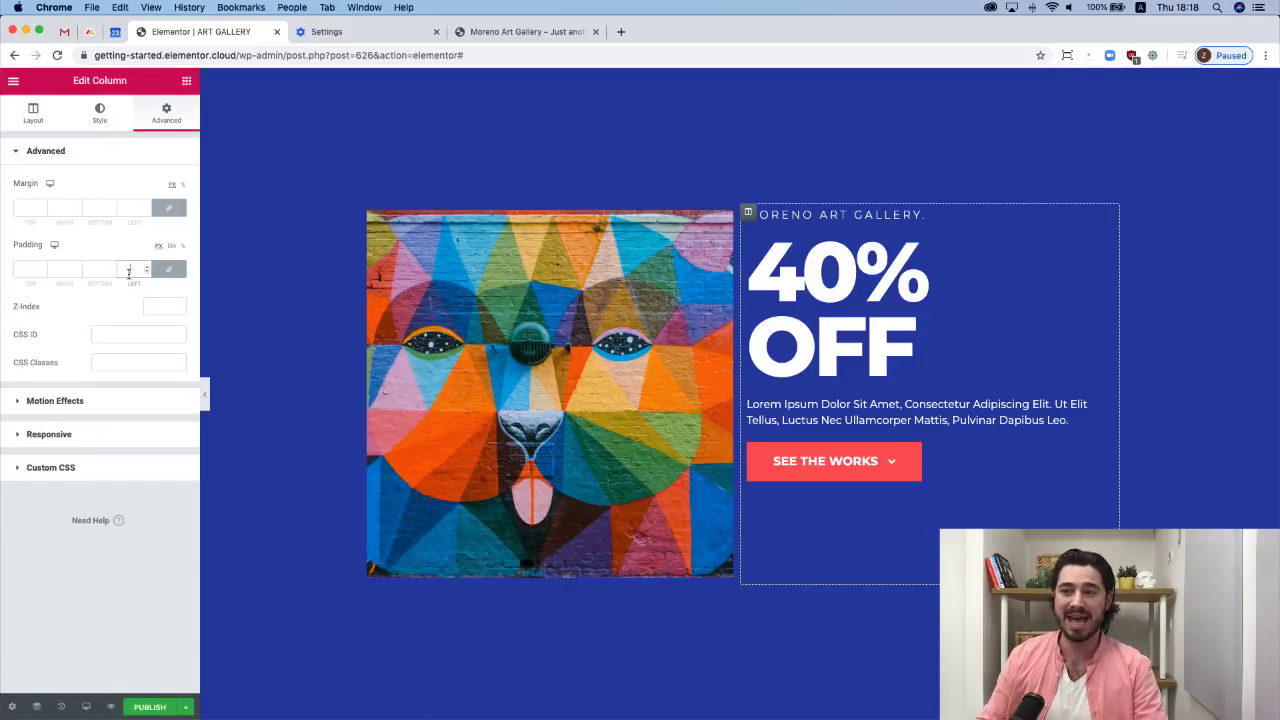
text(100)
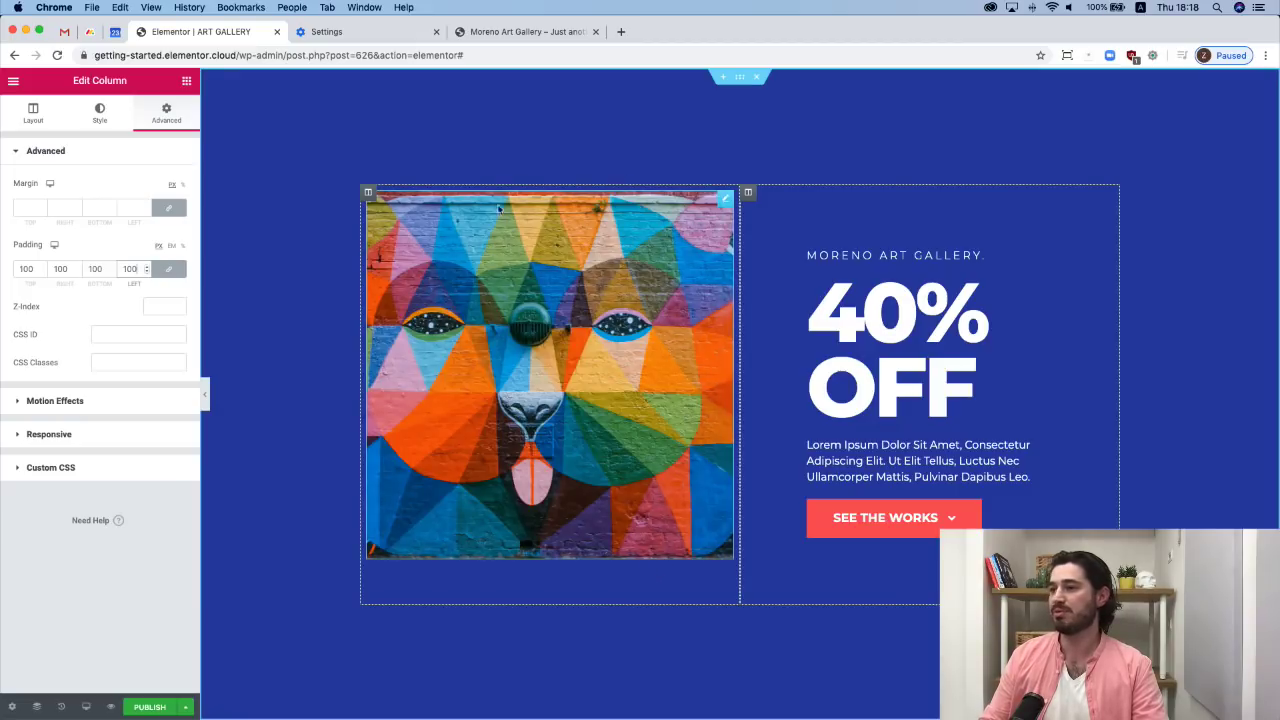
Set the vertical alignment of the image column to Middle.
click(369, 193)
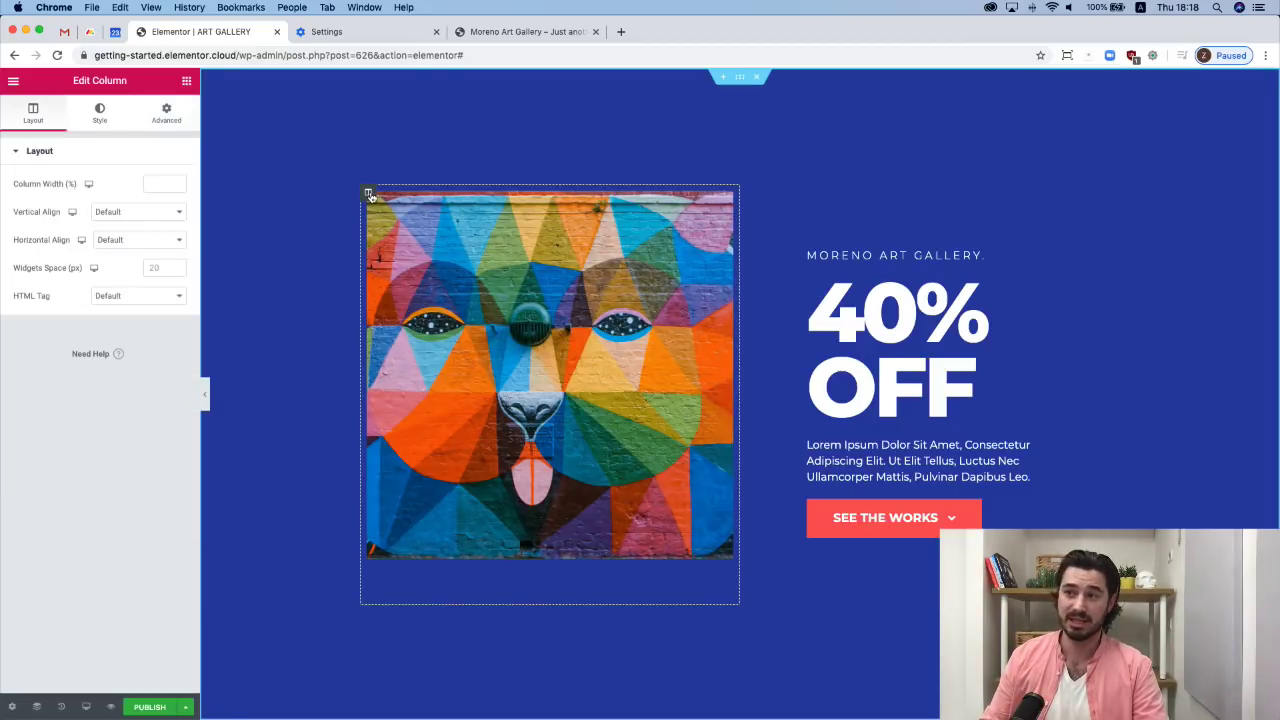
click(125, 212)
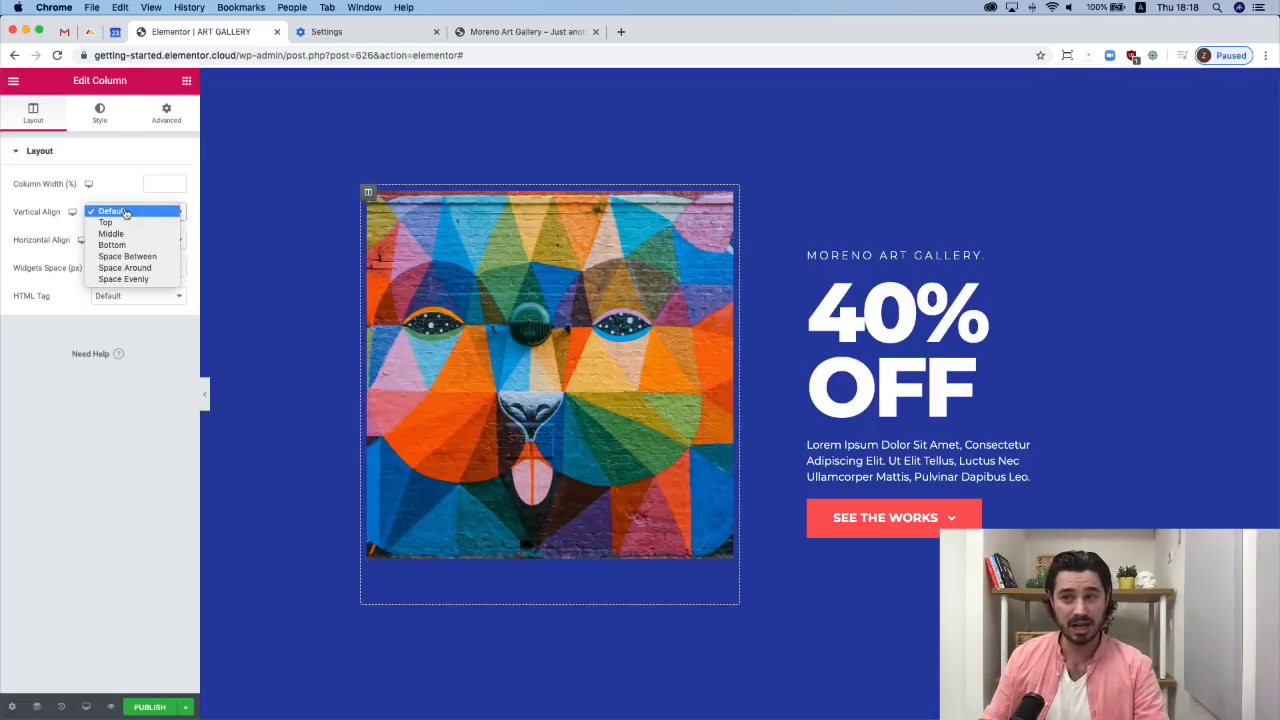
click(115, 233)
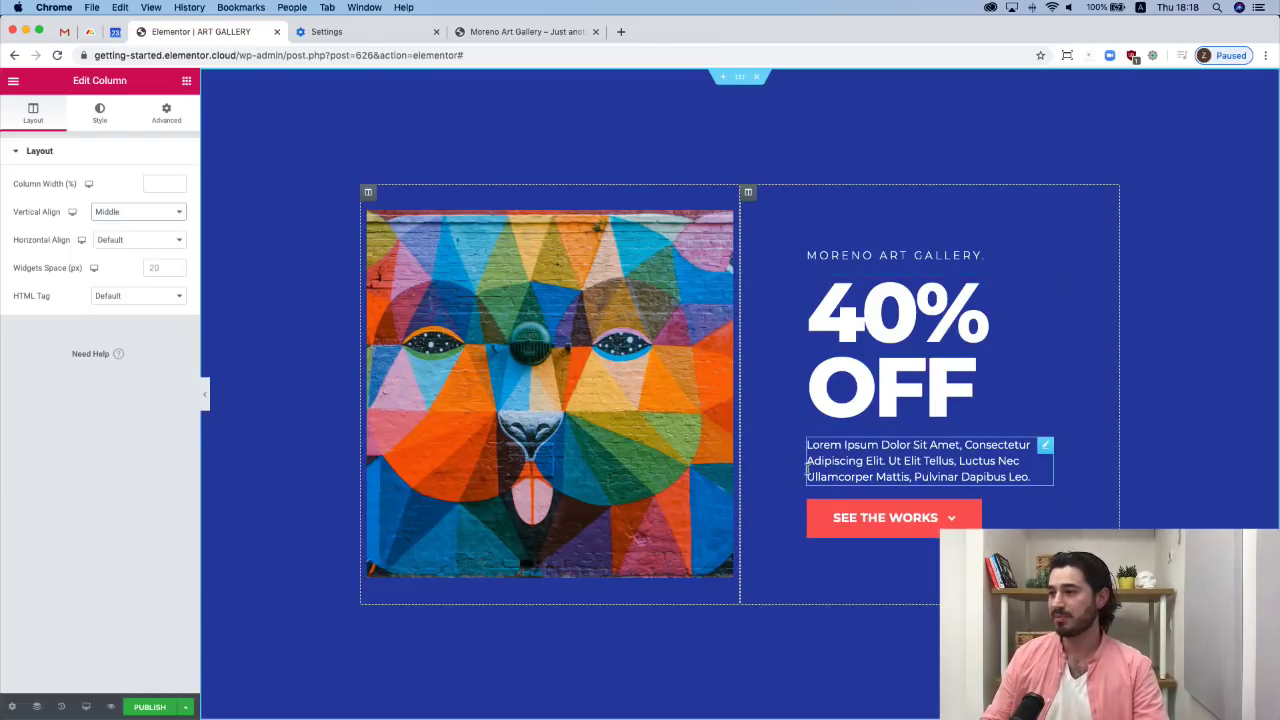
scroll(792, 462, down, 1)
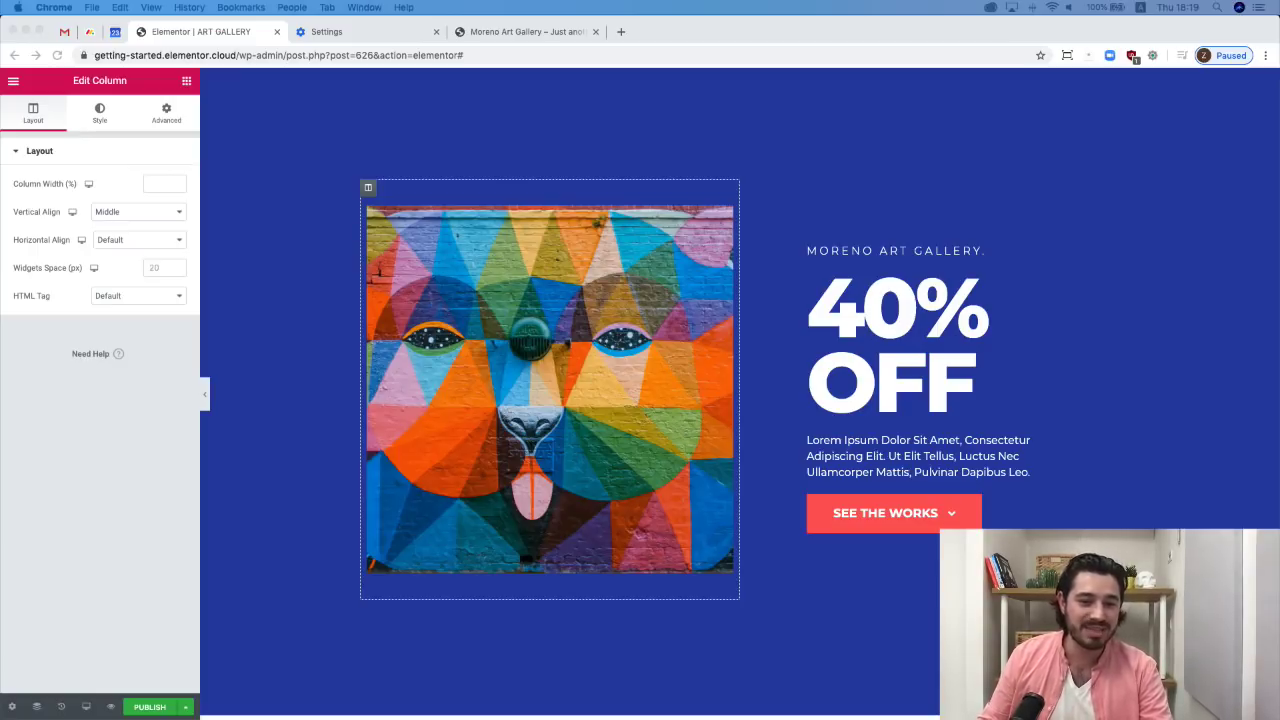
click(912, 455)
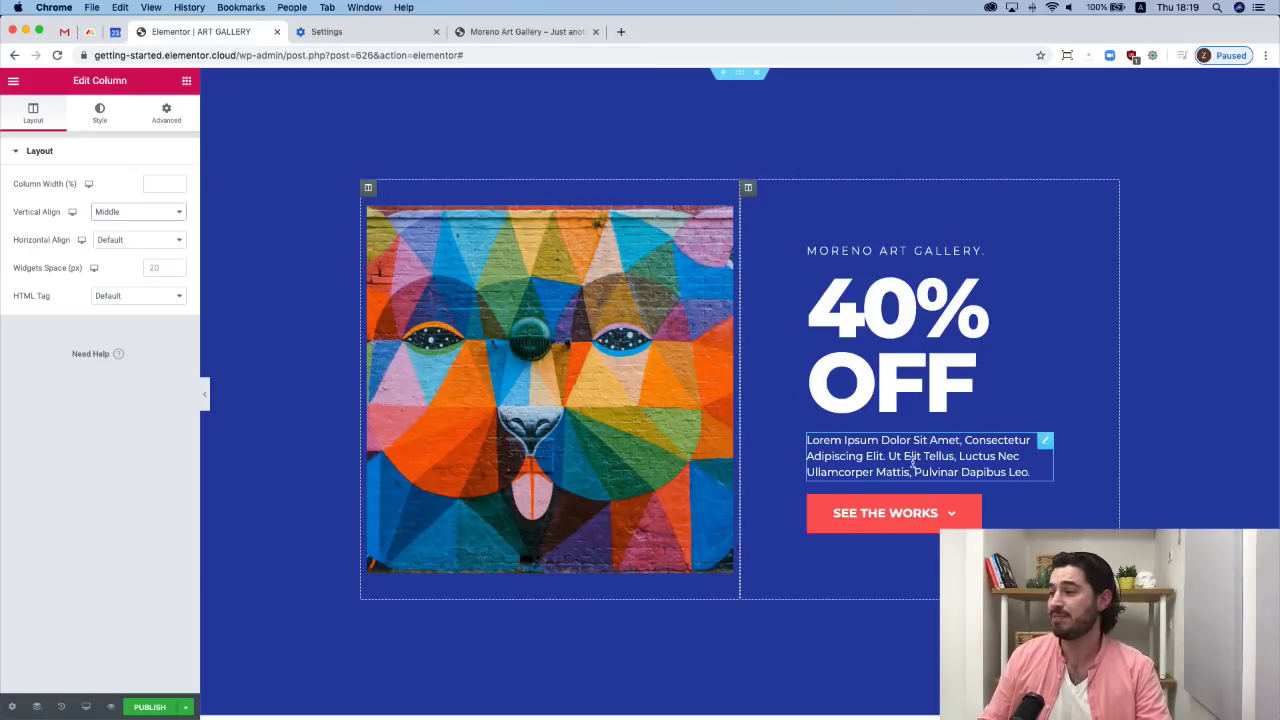
drag(1045, 445, 962, 421)
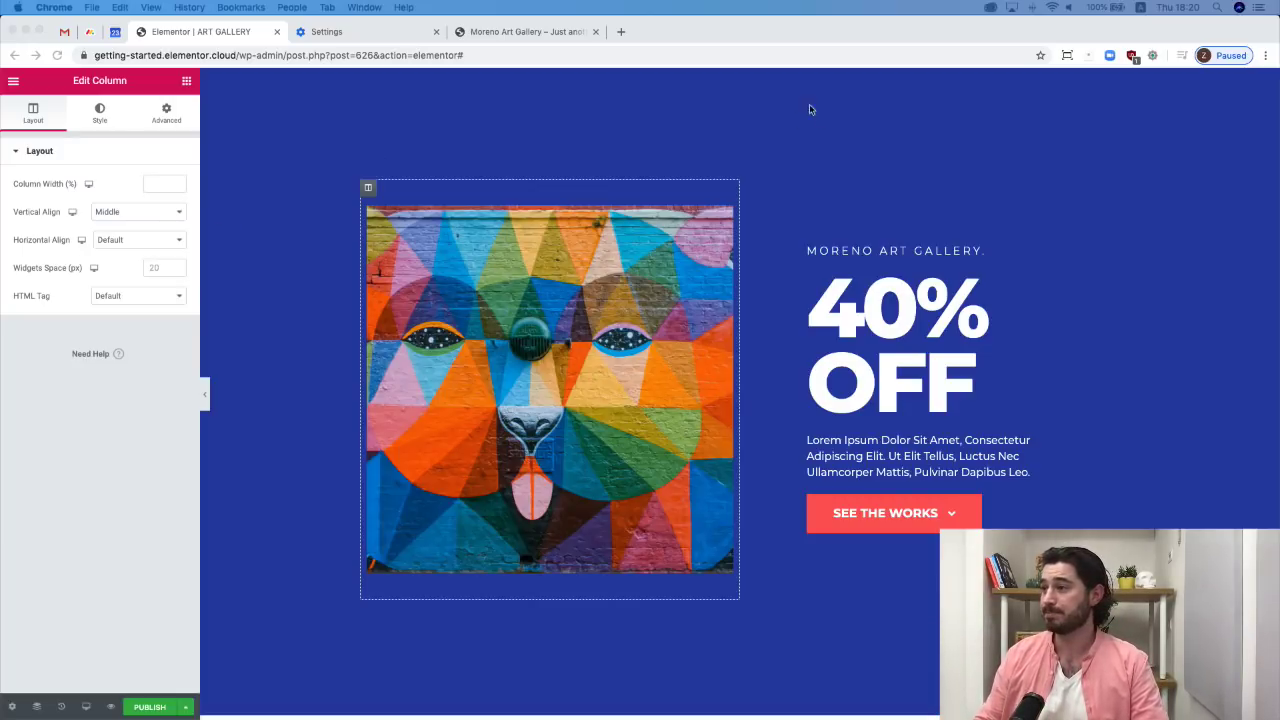
Duplicate the hero section and swap the copy's columns so the text column comes before the image column.
right_click(740, 77)
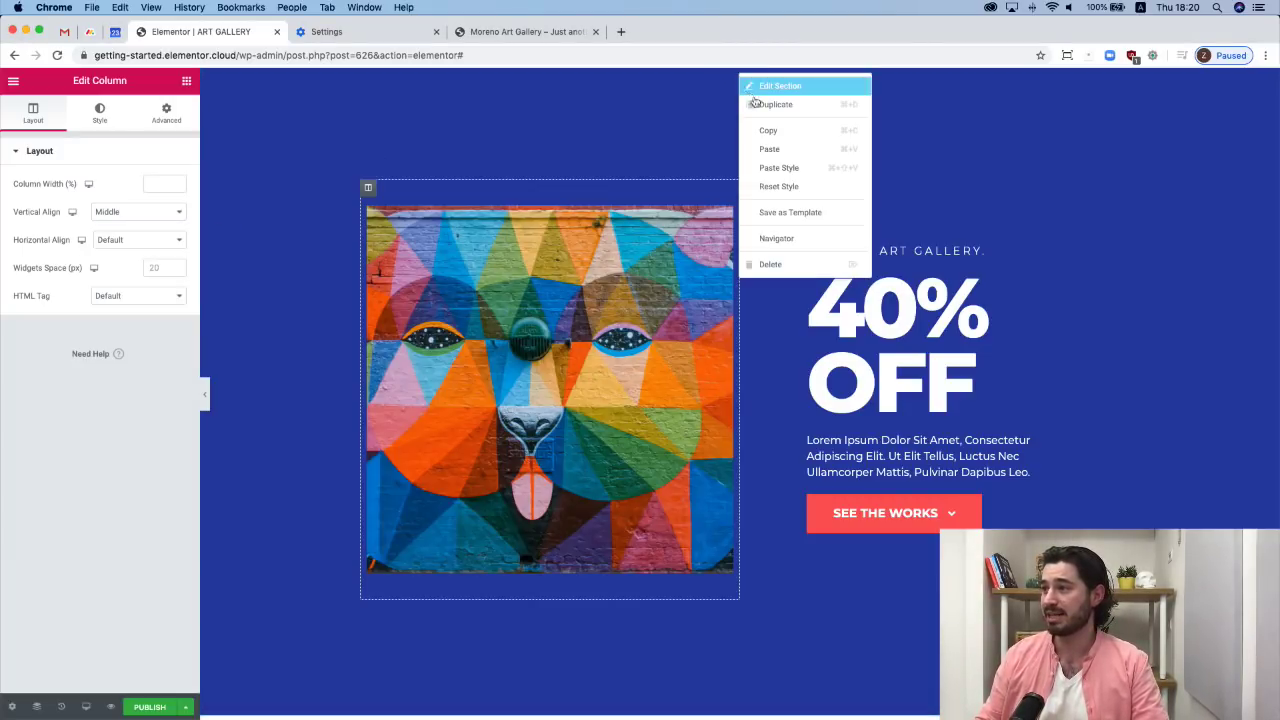
click(775, 100)
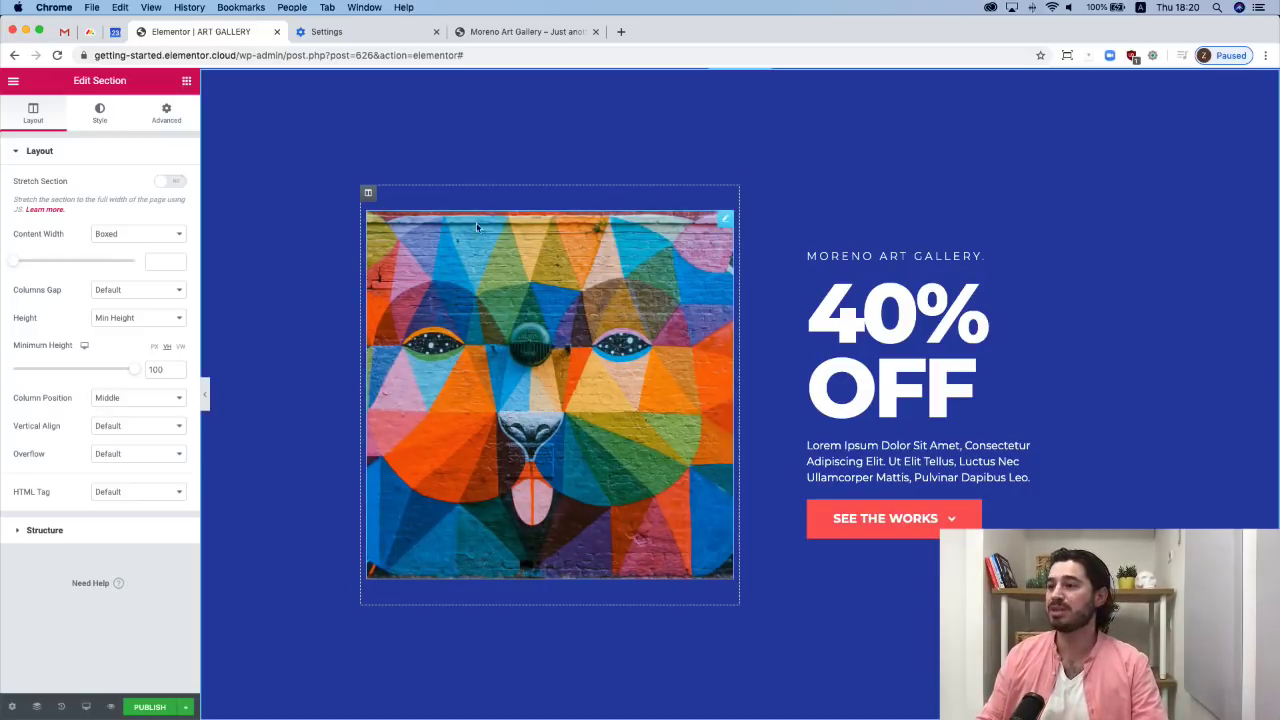
drag(751, 200, 457, 200)
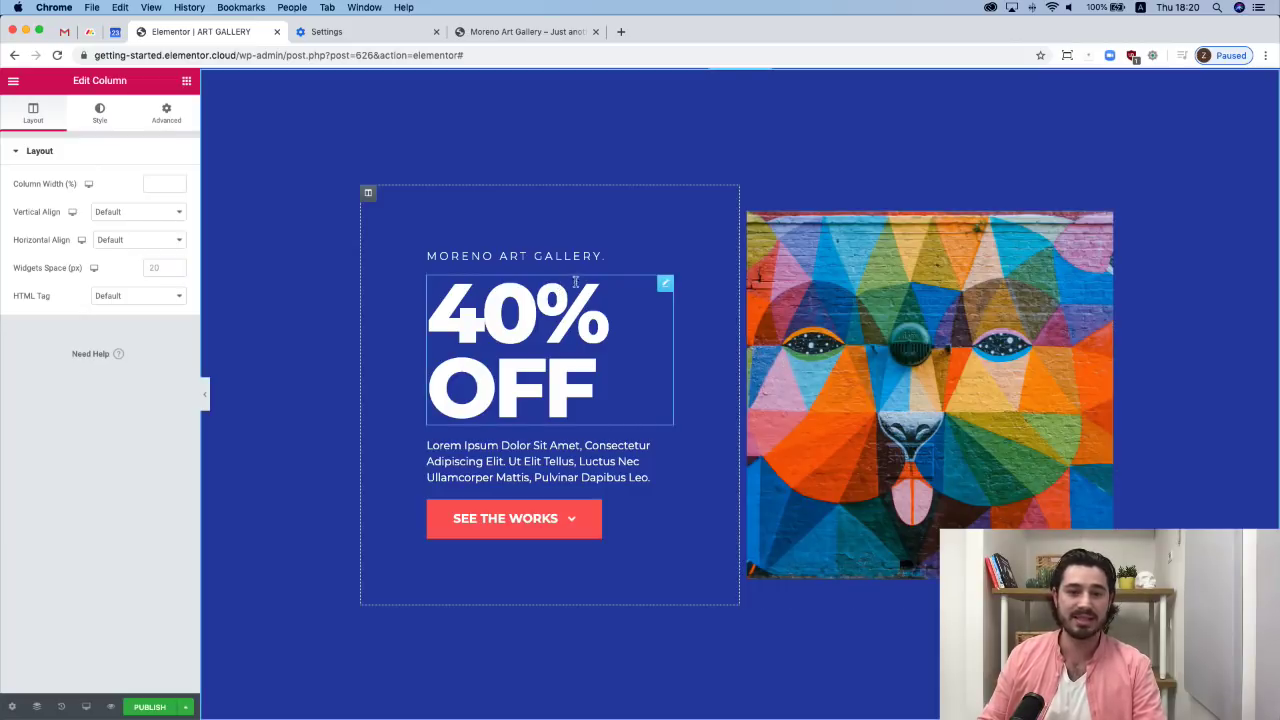
Set the duplicated section's background color to the saved red swatch #FB5858.
scroll(590, 270, up, 1)
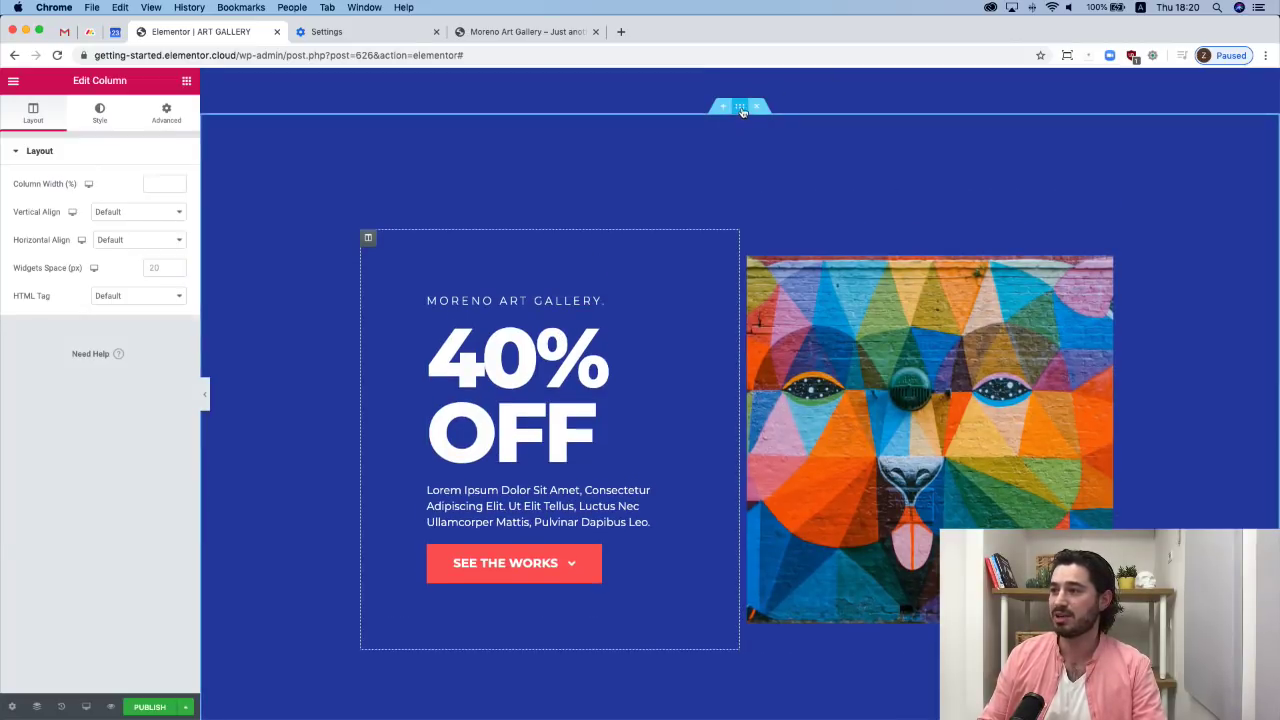
click(740, 107)
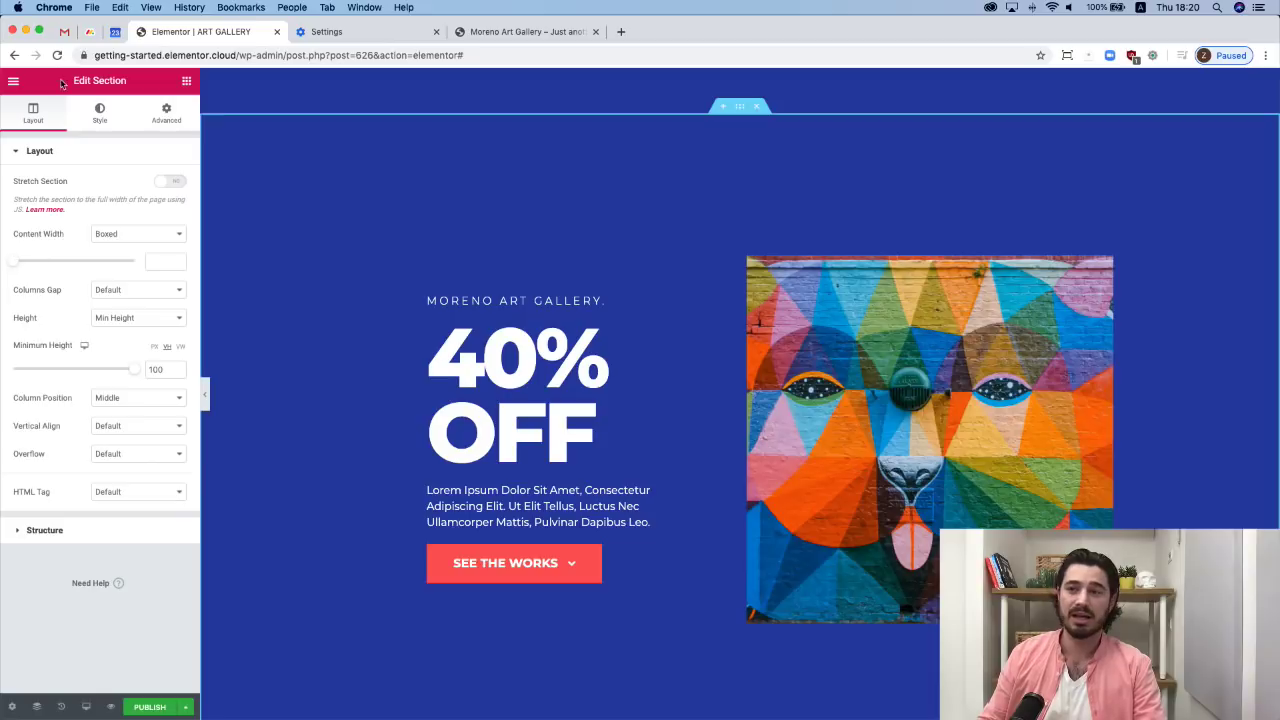
click(100, 114)
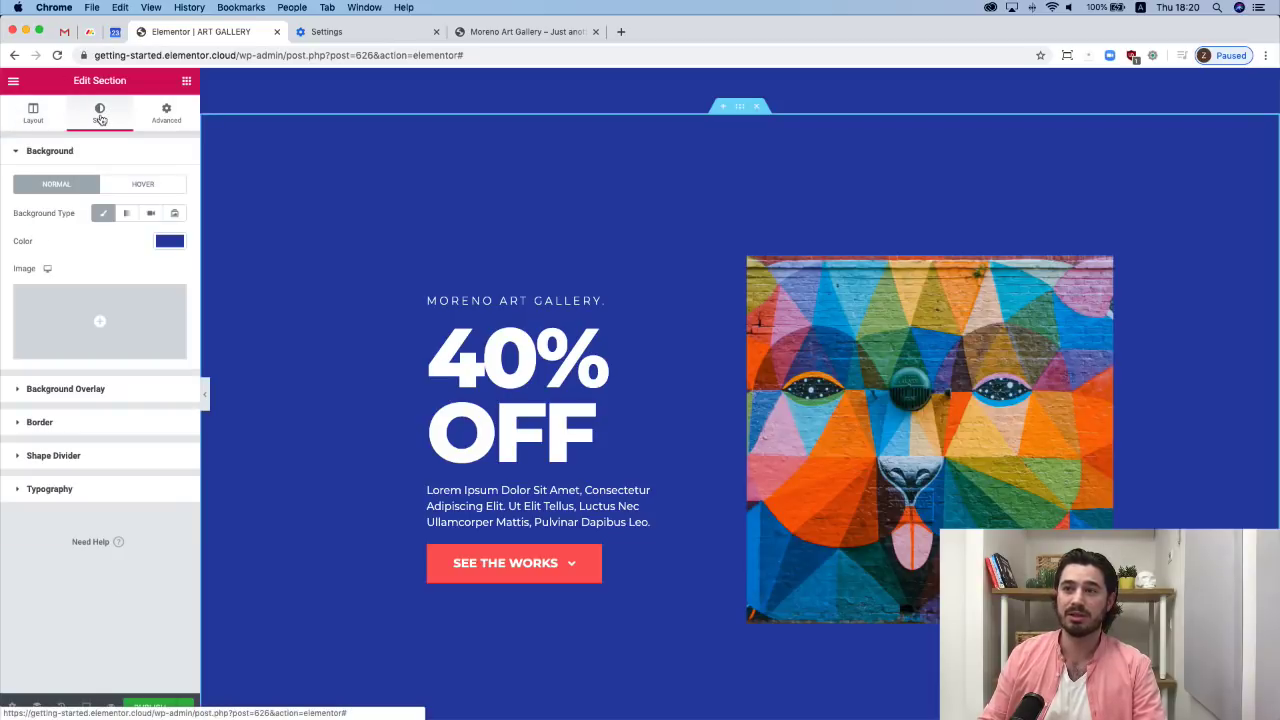
click(167, 244)
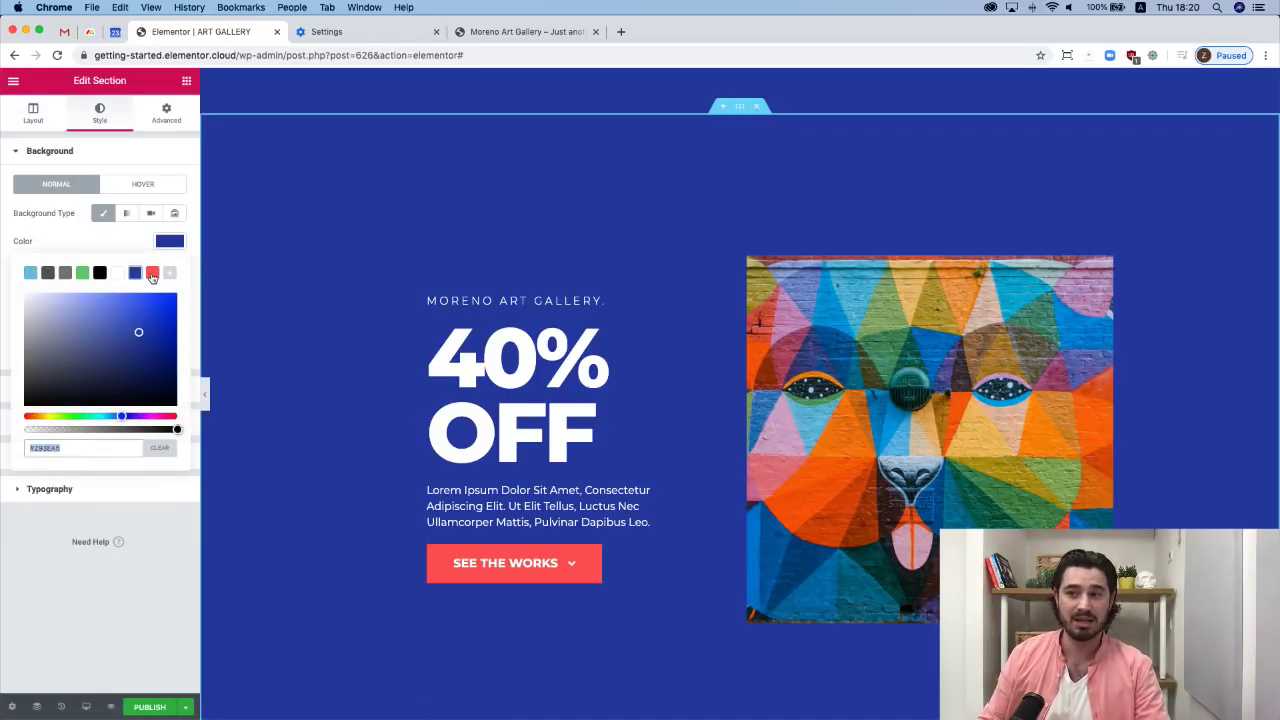
click(152, 273)
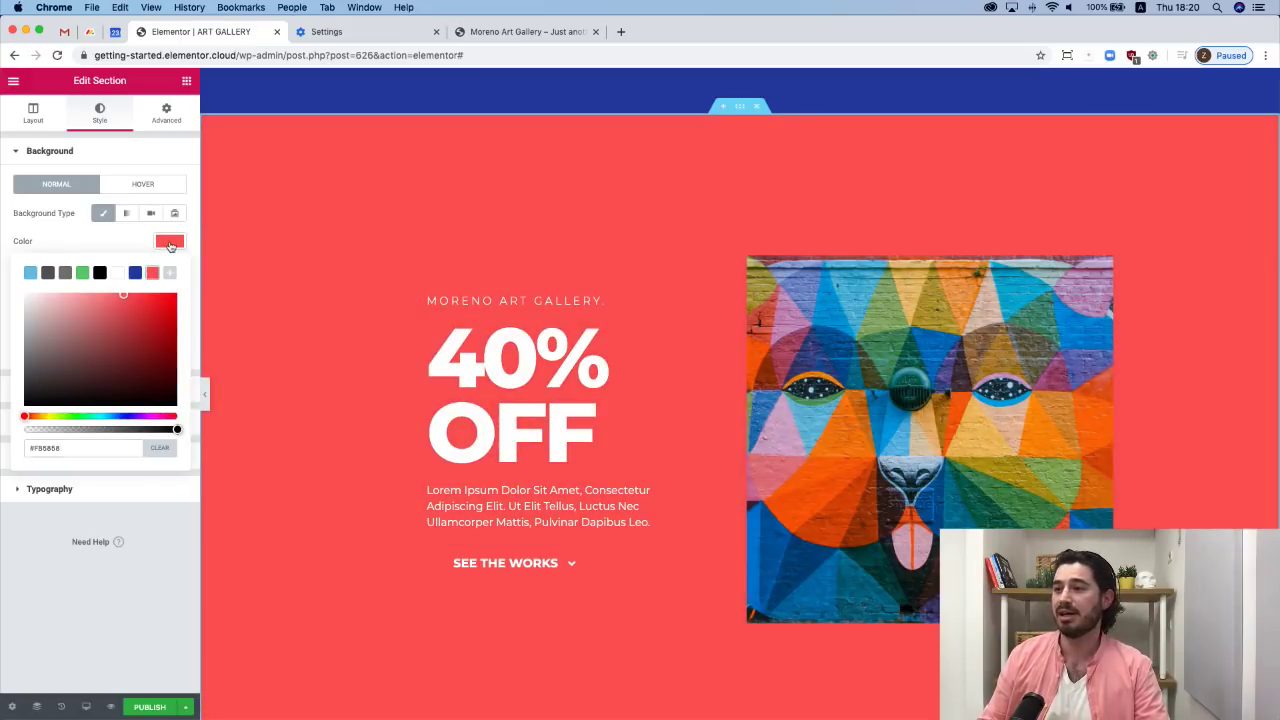
click(170, 245)
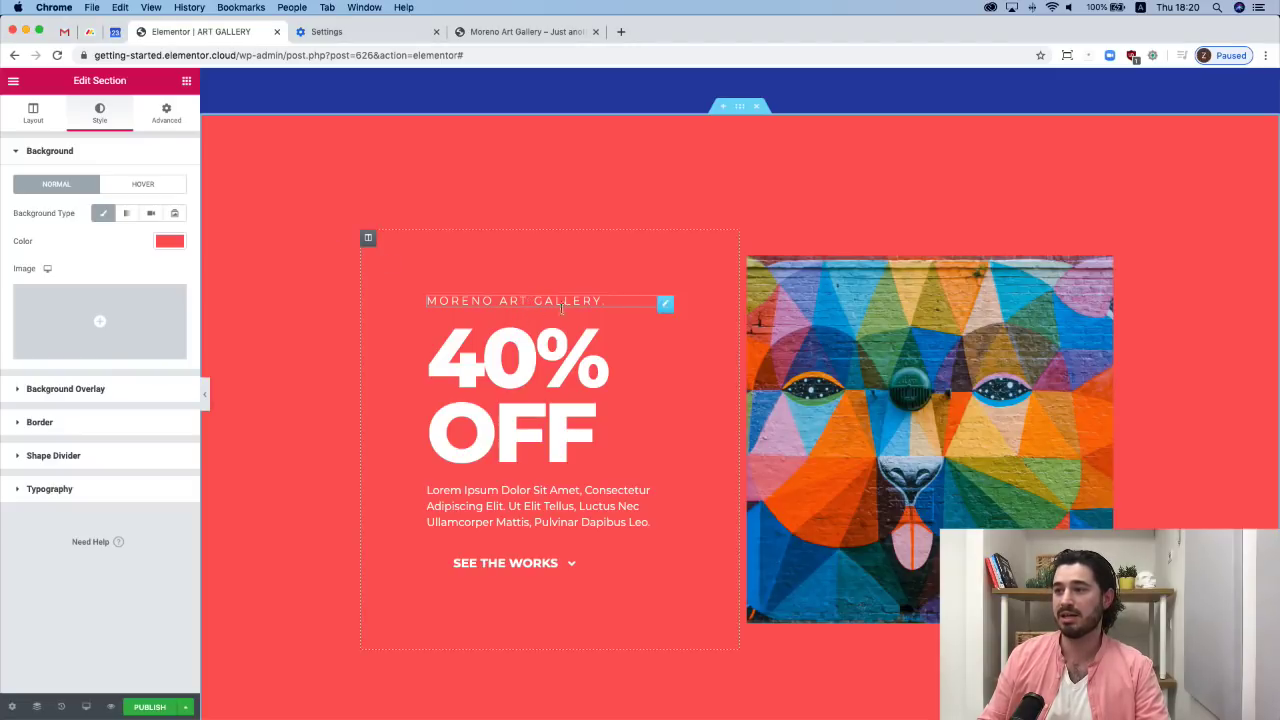
Change the small heading in the duplicated section to "winter collection.".
click(666, 306)
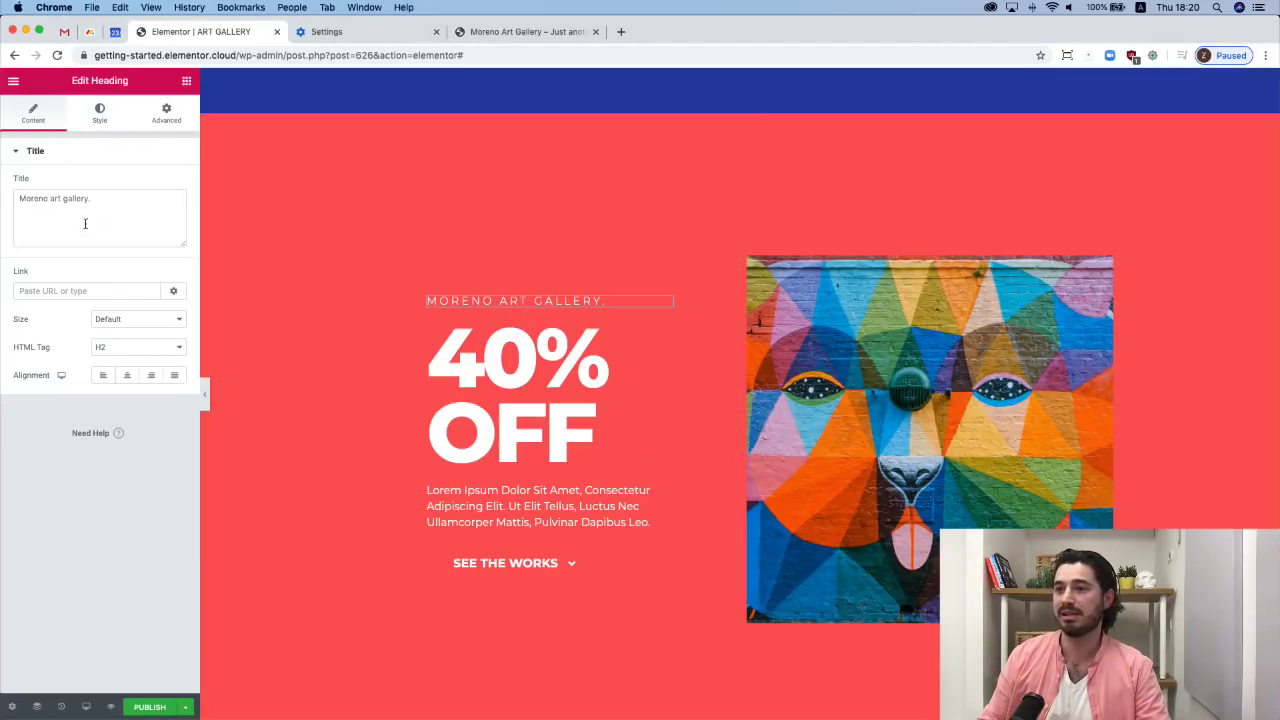
click(117, 207)
key(ctrl+a)
text(winter collection.)
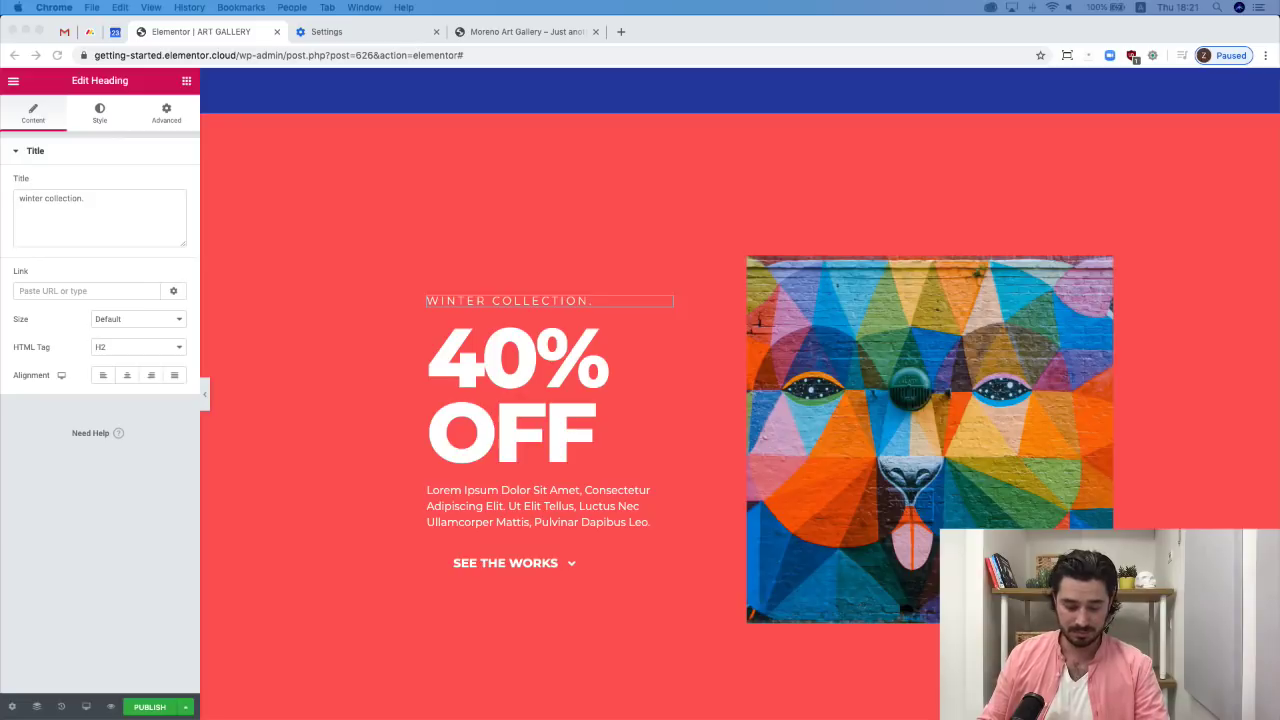
Change the large heading in the duplicated section to "special winter prices".
click(557, 362)
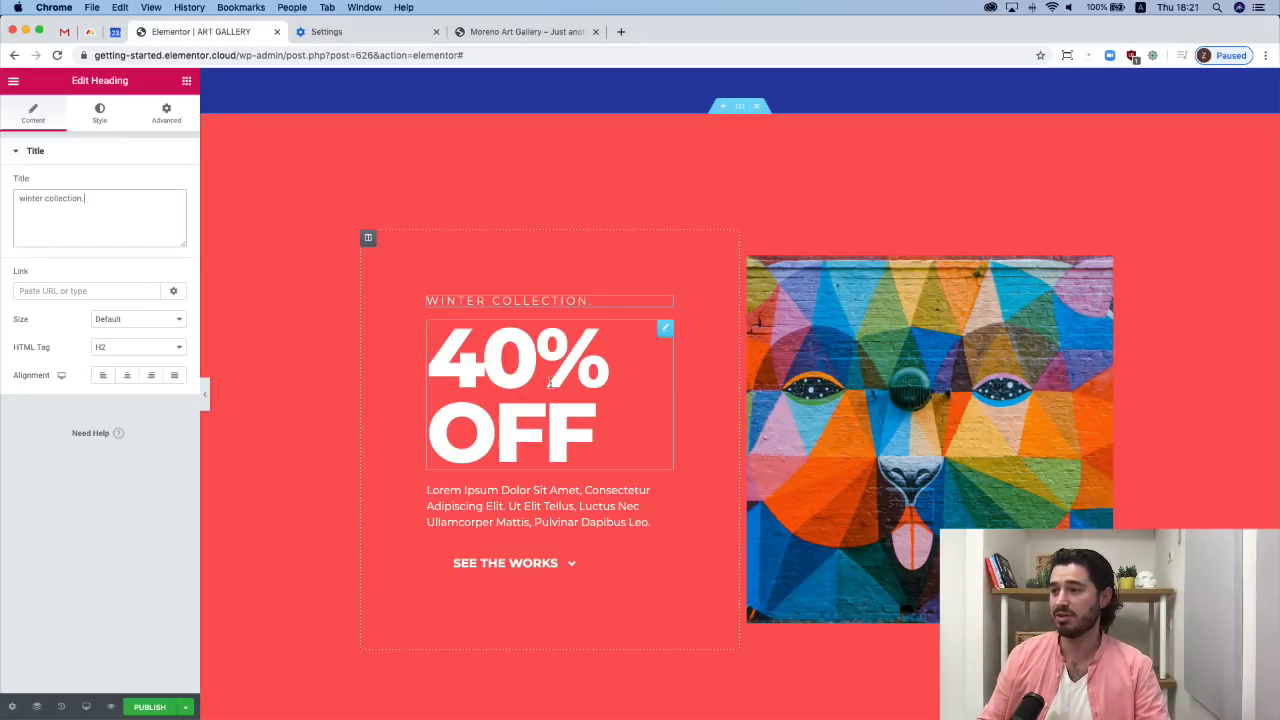
click(665, 332)
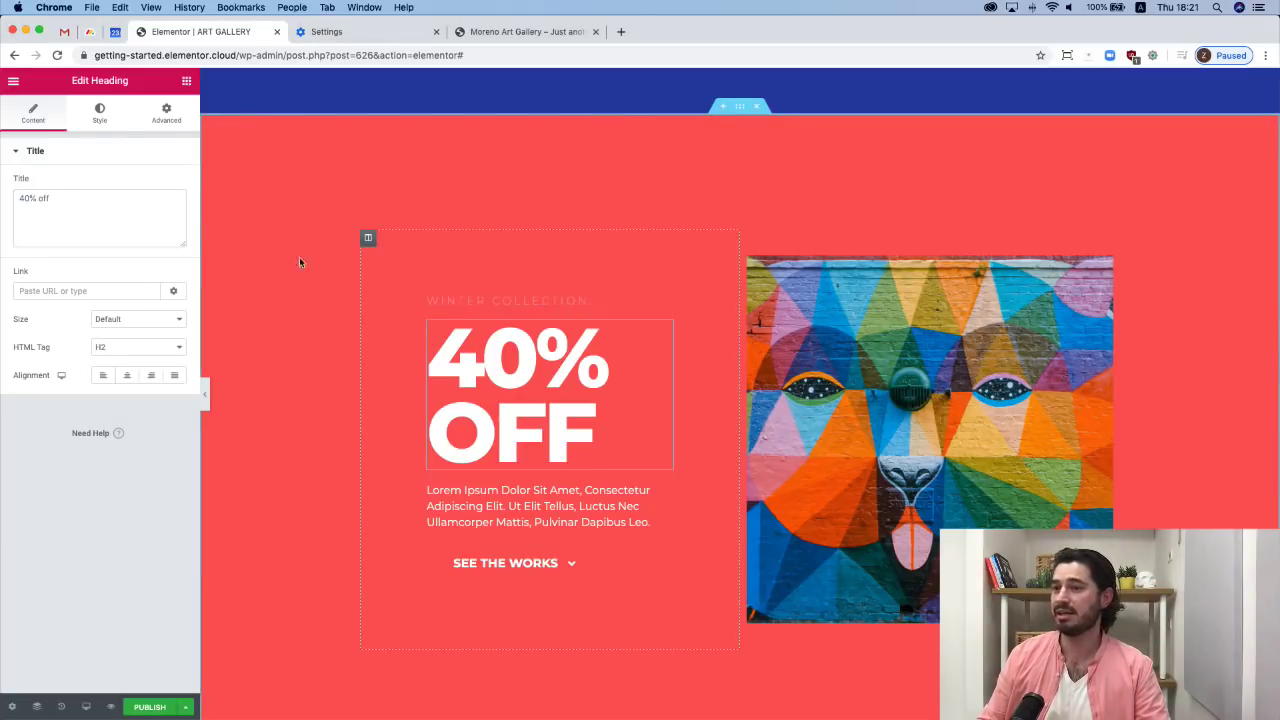
triple_click(68, 205)
text(special winter prices)
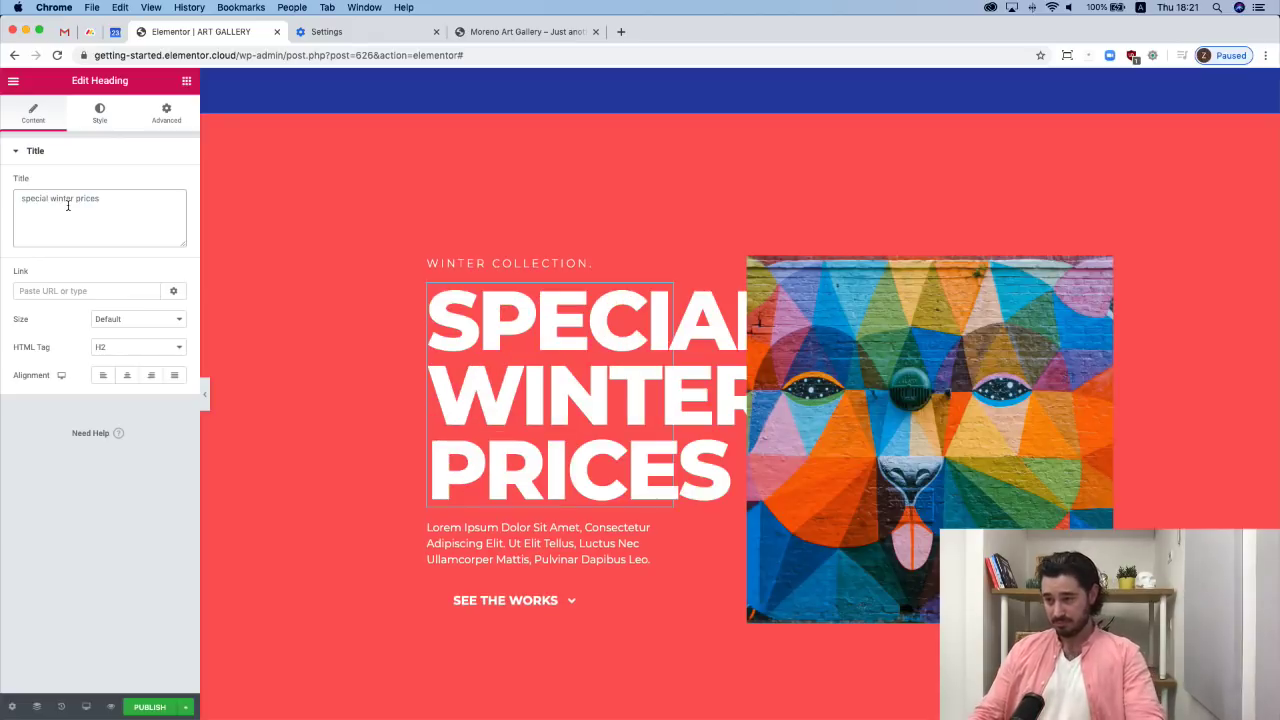
Set the large heading's typography size to 100 px.
click(110, 125)
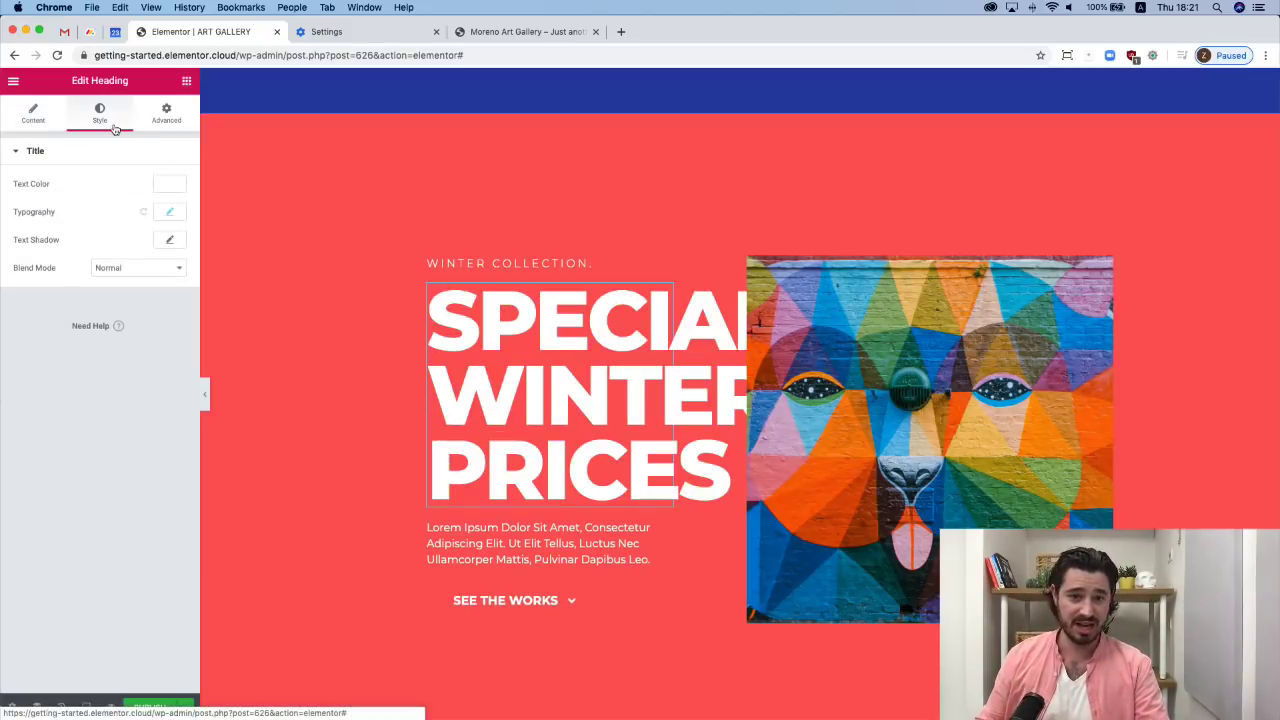
click(170, 213)
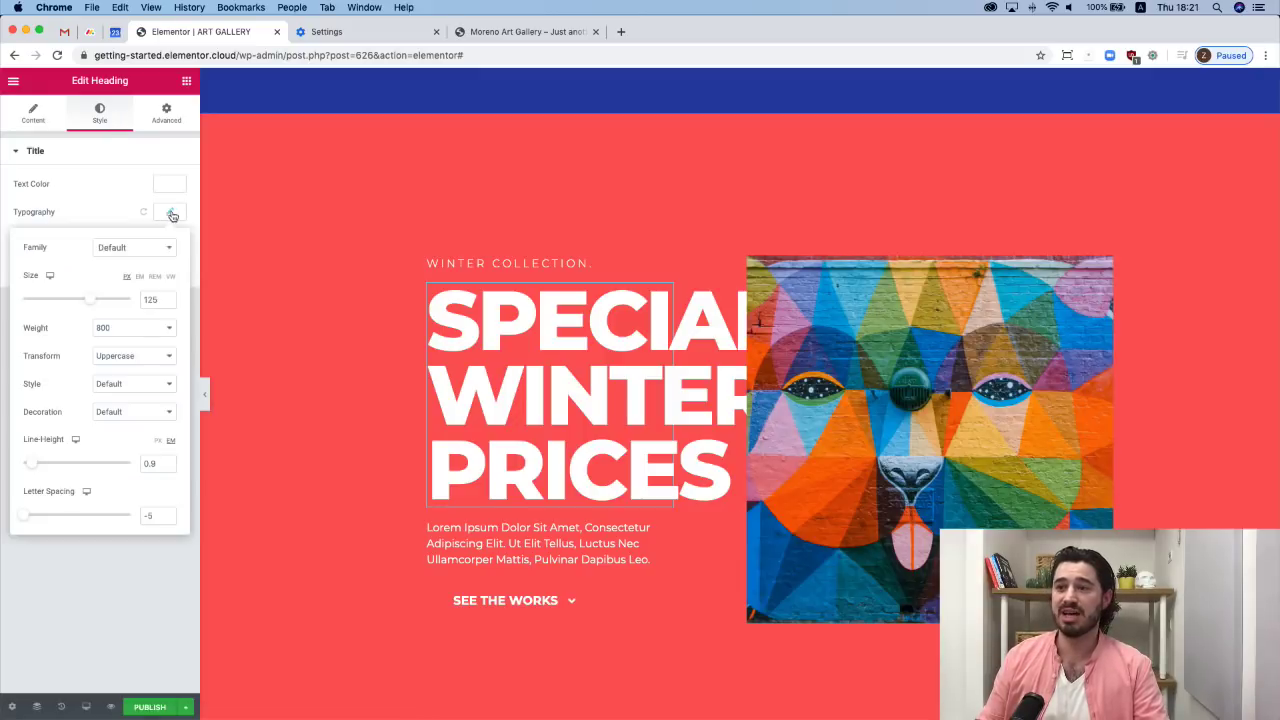
double_click(150, 299)
text(100)
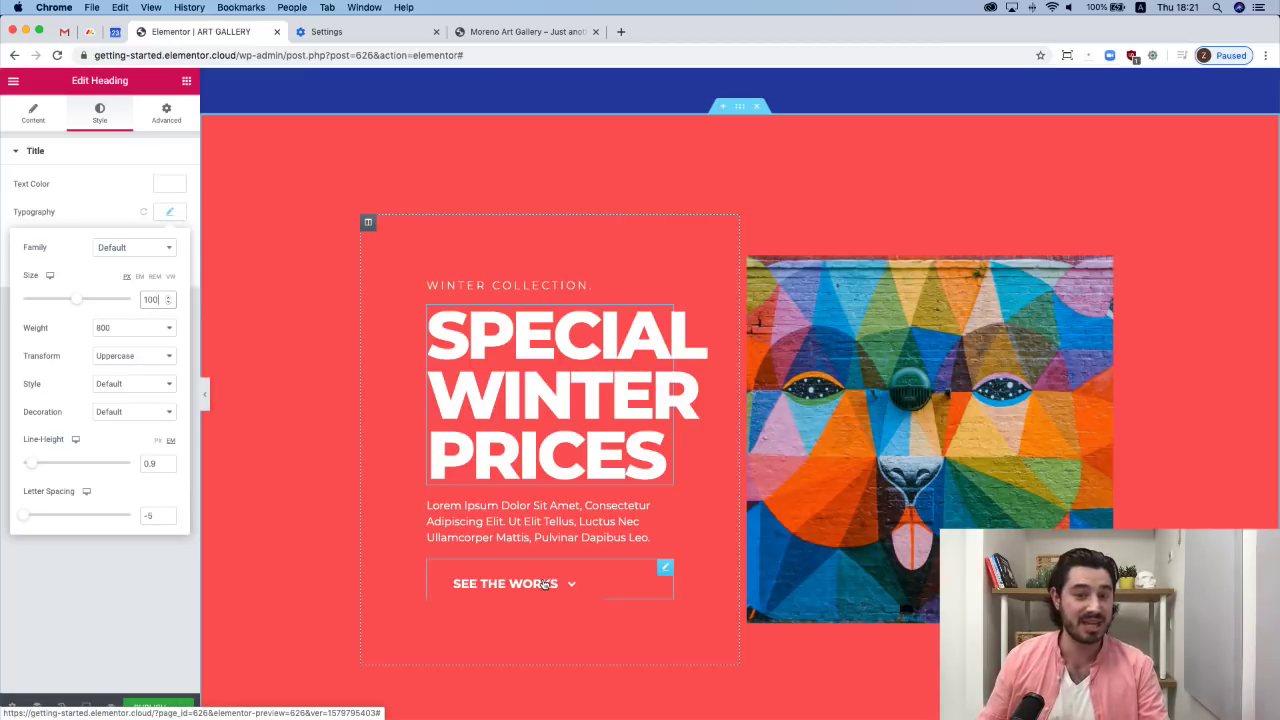
Set the normal background color of the duplicated section's button to the saved blue swatch #293EA5.
click(667, 571)
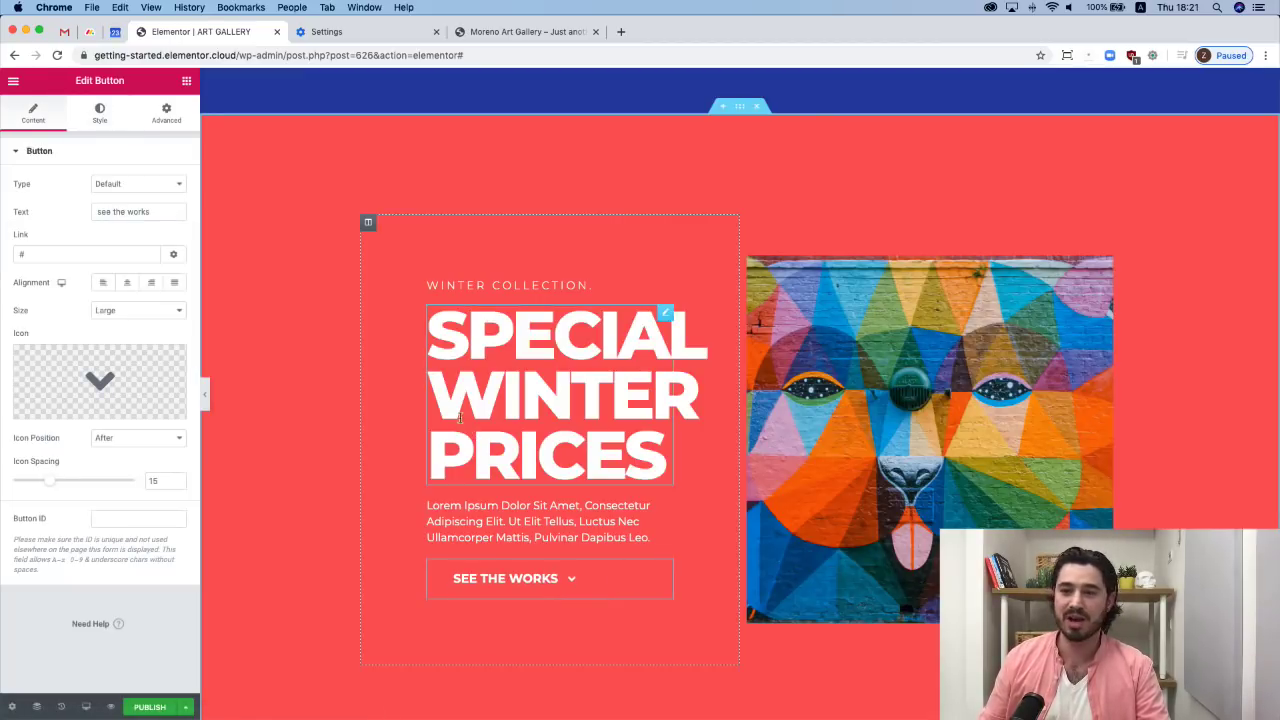
click(100, 120)
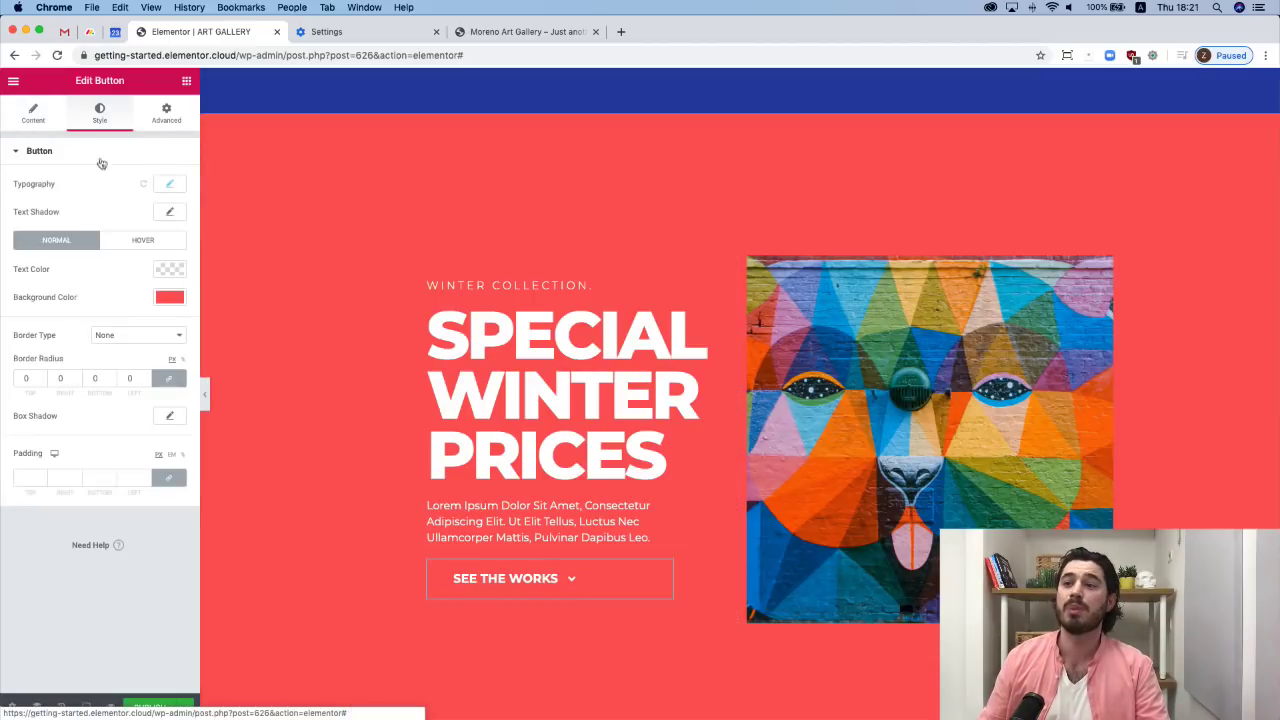
click(170, 297)
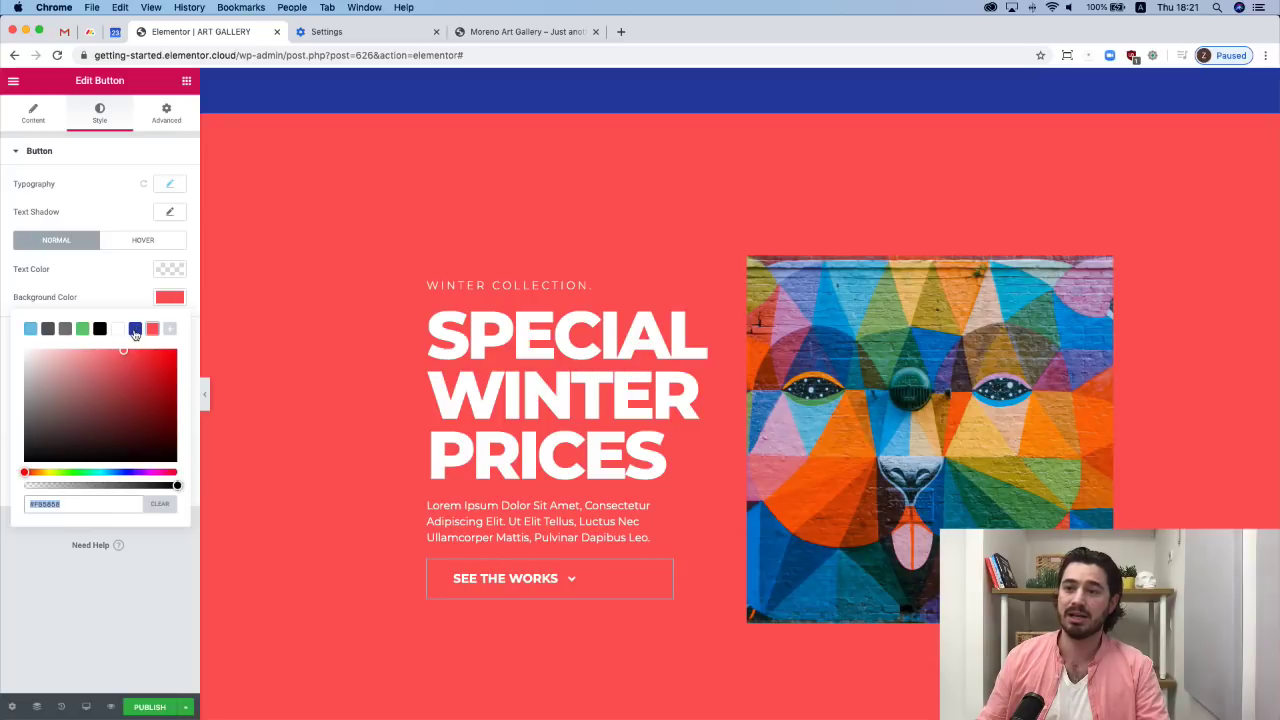
click(135, 330)
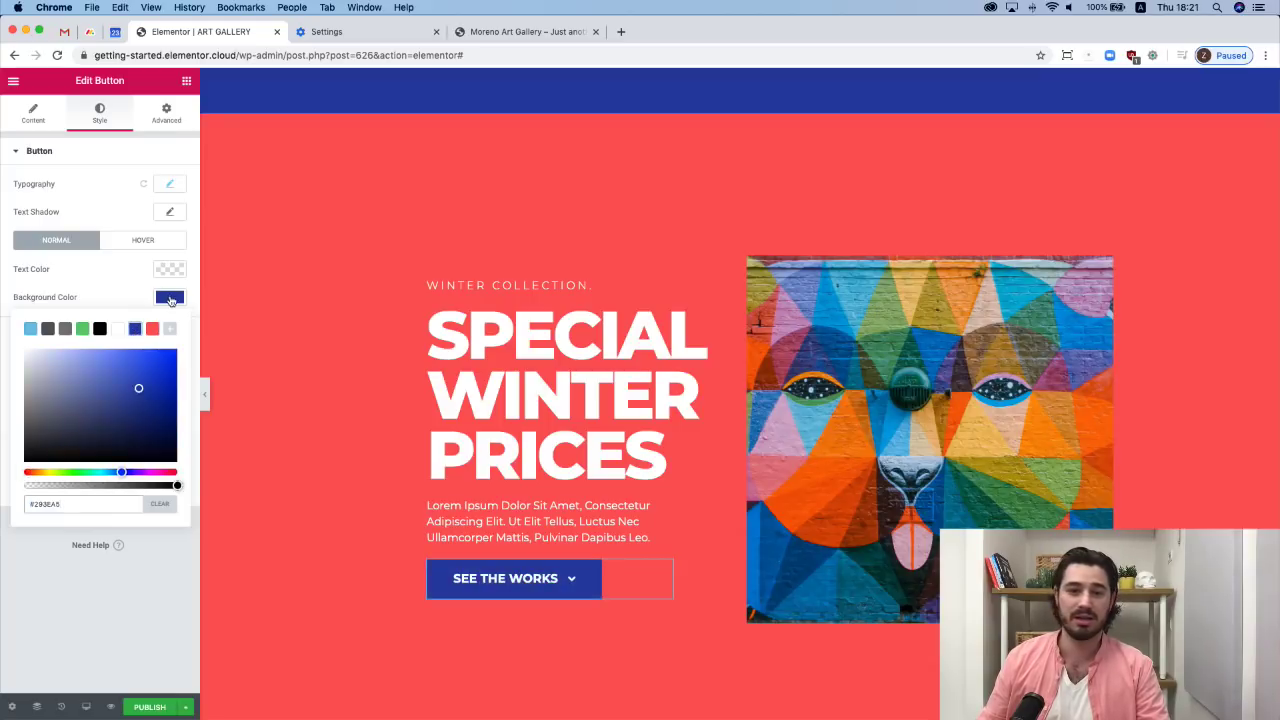
Change the text of the red section's button to "inquire now".
click(170, 298)
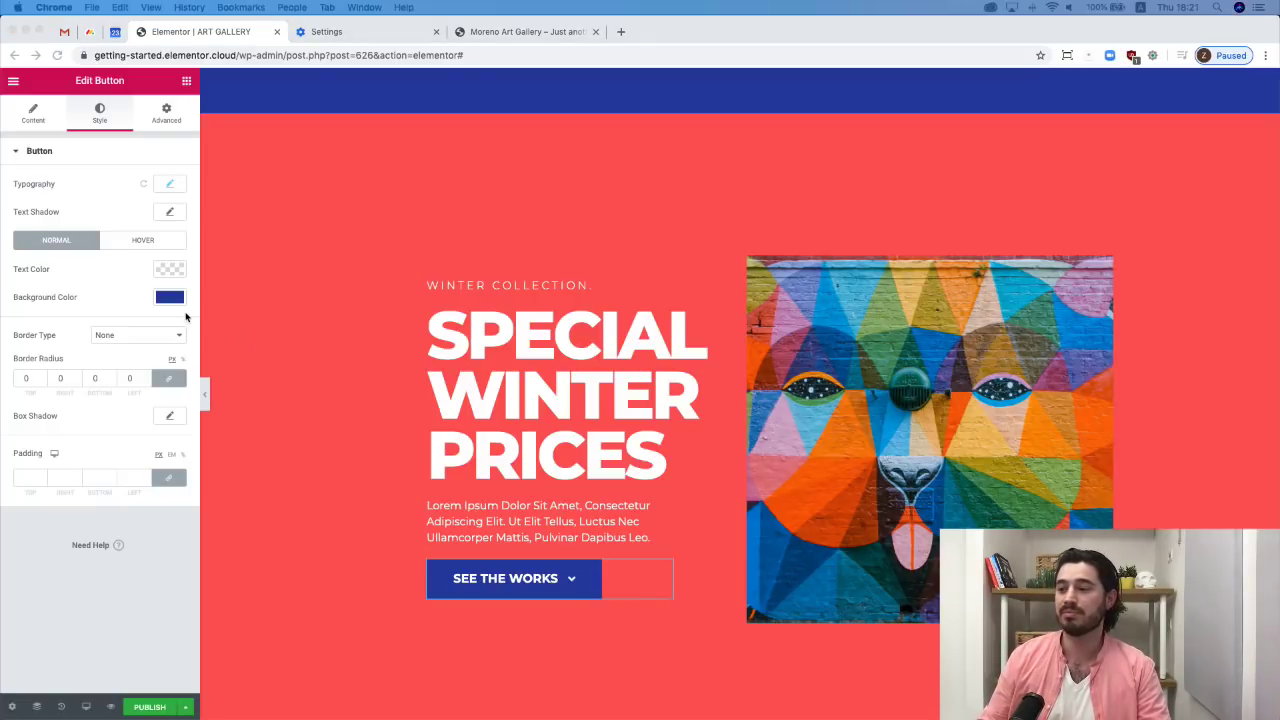
click(33, 112)
triple_click(140, 212)
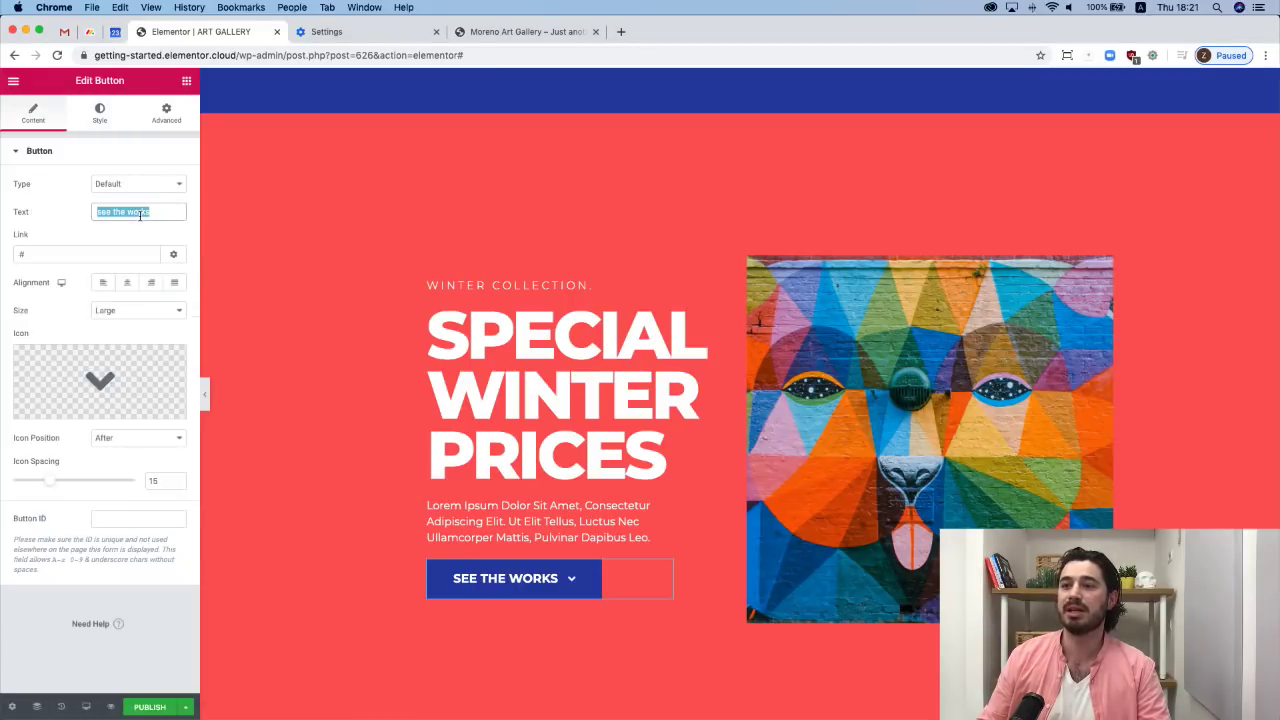
text(inquire now)
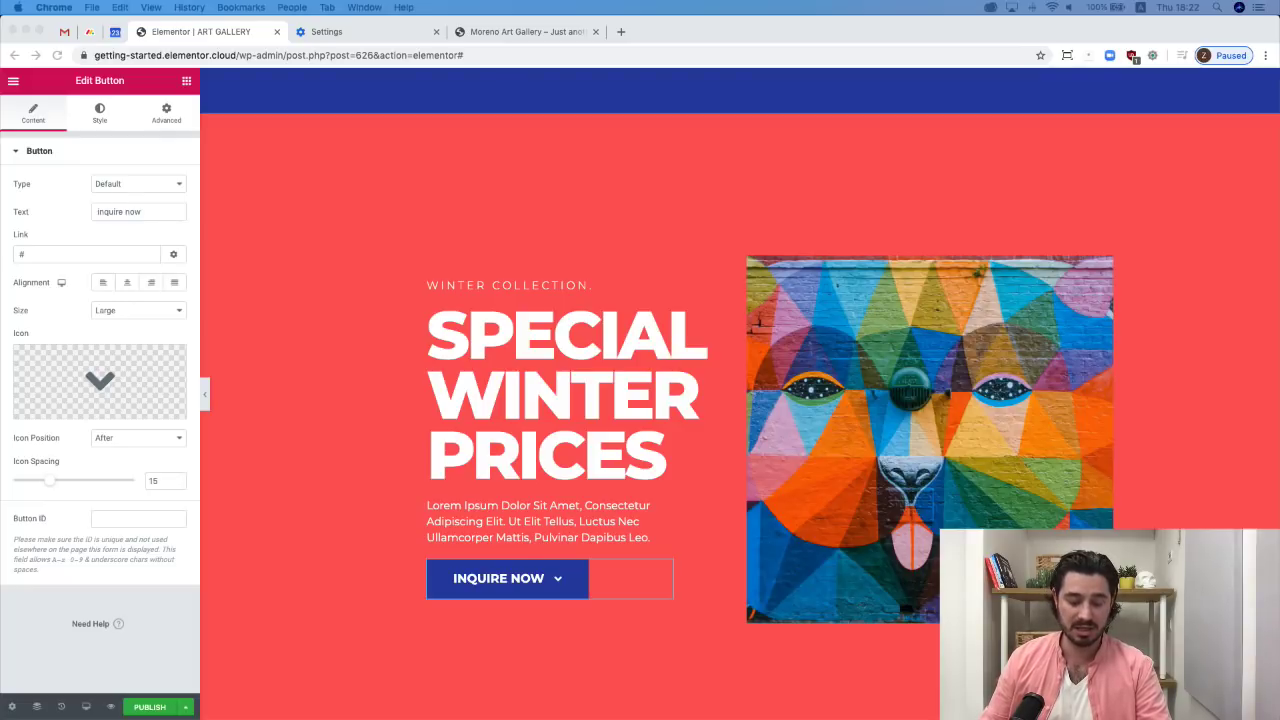
Replace the button's placeholder link with a tel: link containing the gallery's phone number.
double_click(42, 258)
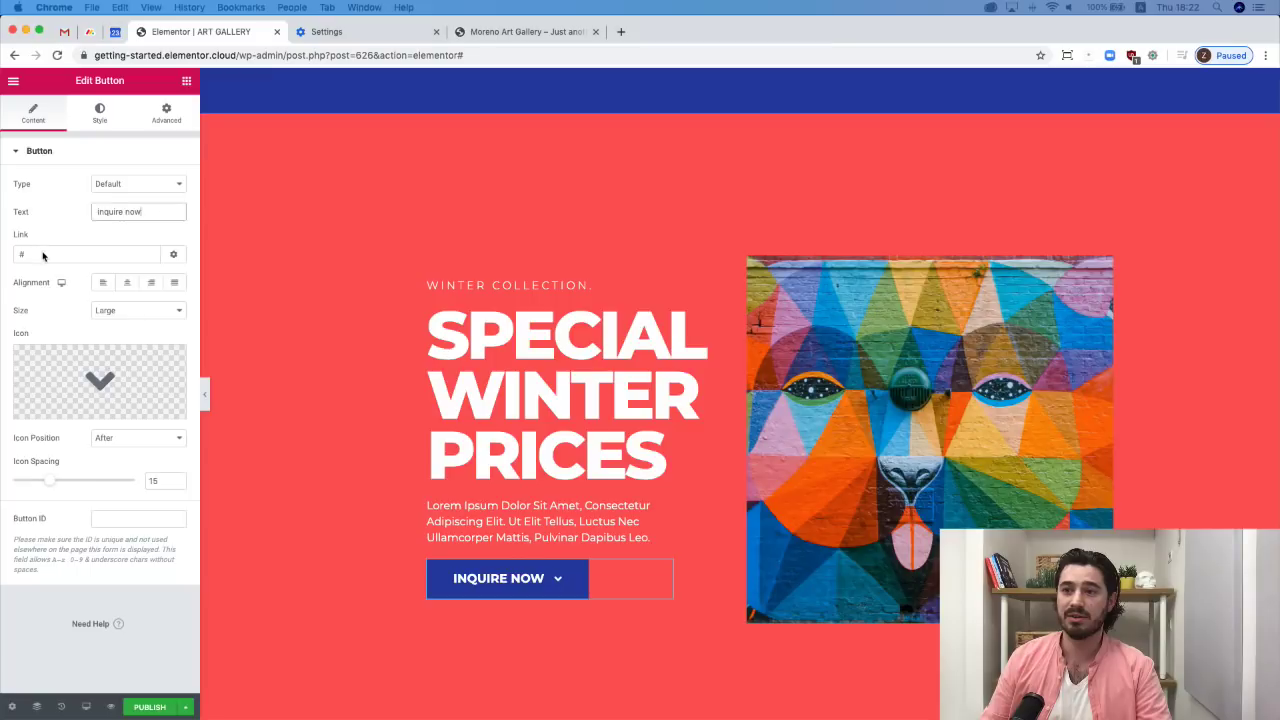
key(super+v)
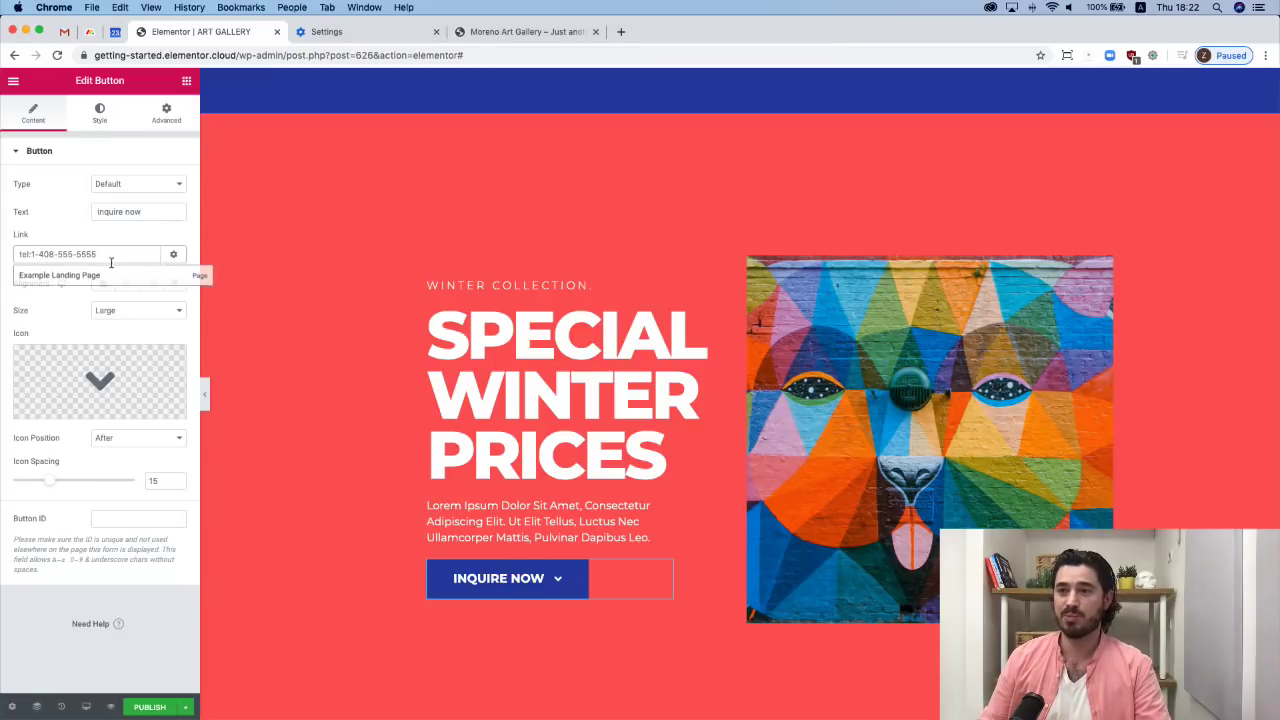
click(101, 235)
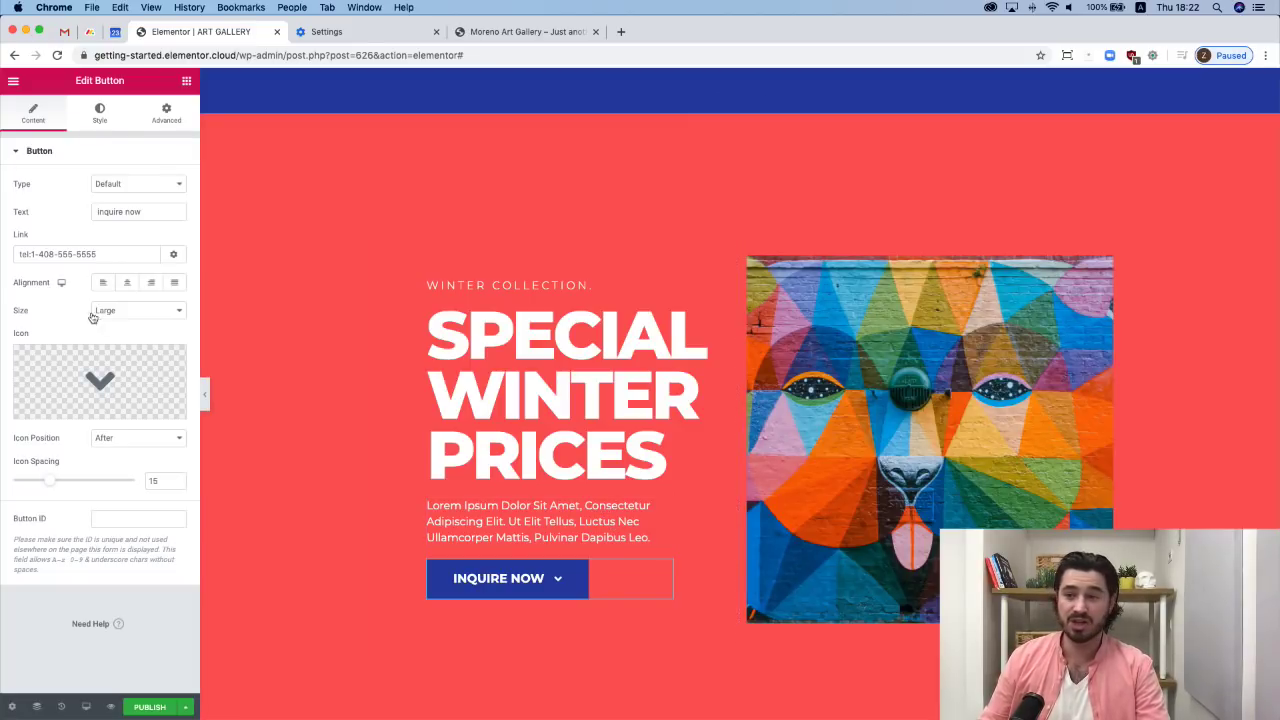
Replace the button's icon with the Phone icon from the icon library.
click(96, 378)
click(559, 199)
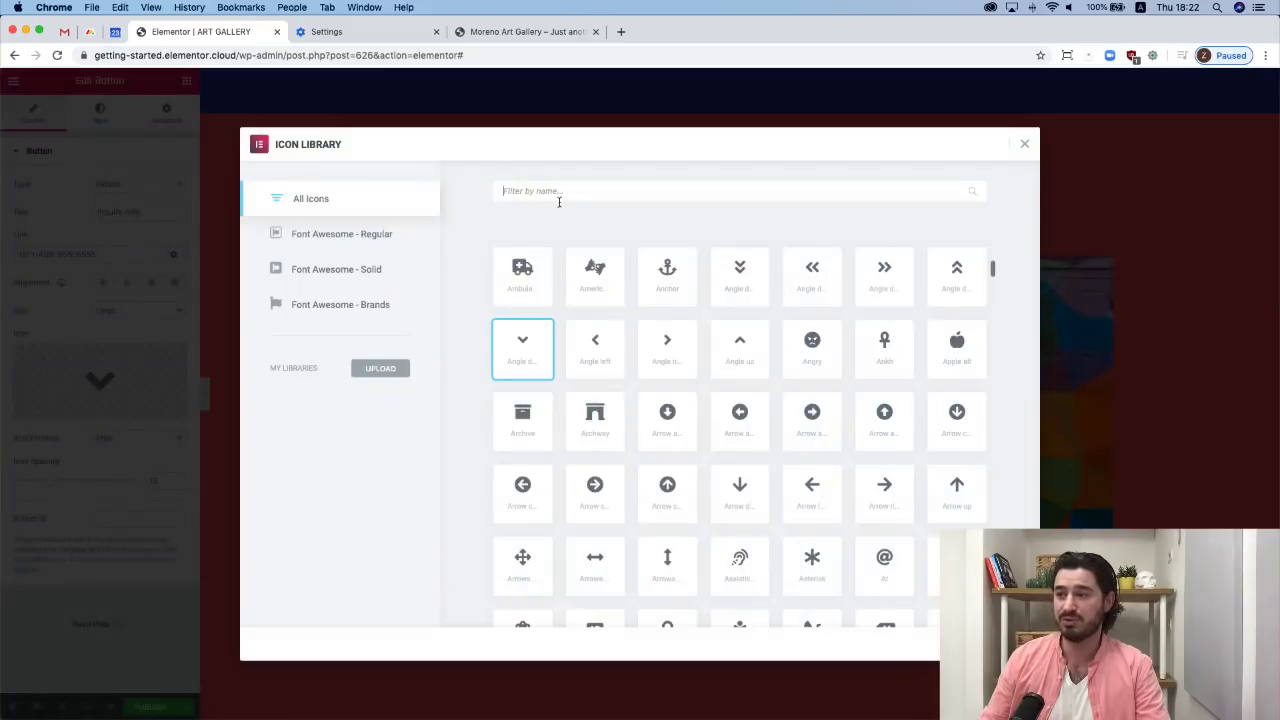
text(phon)
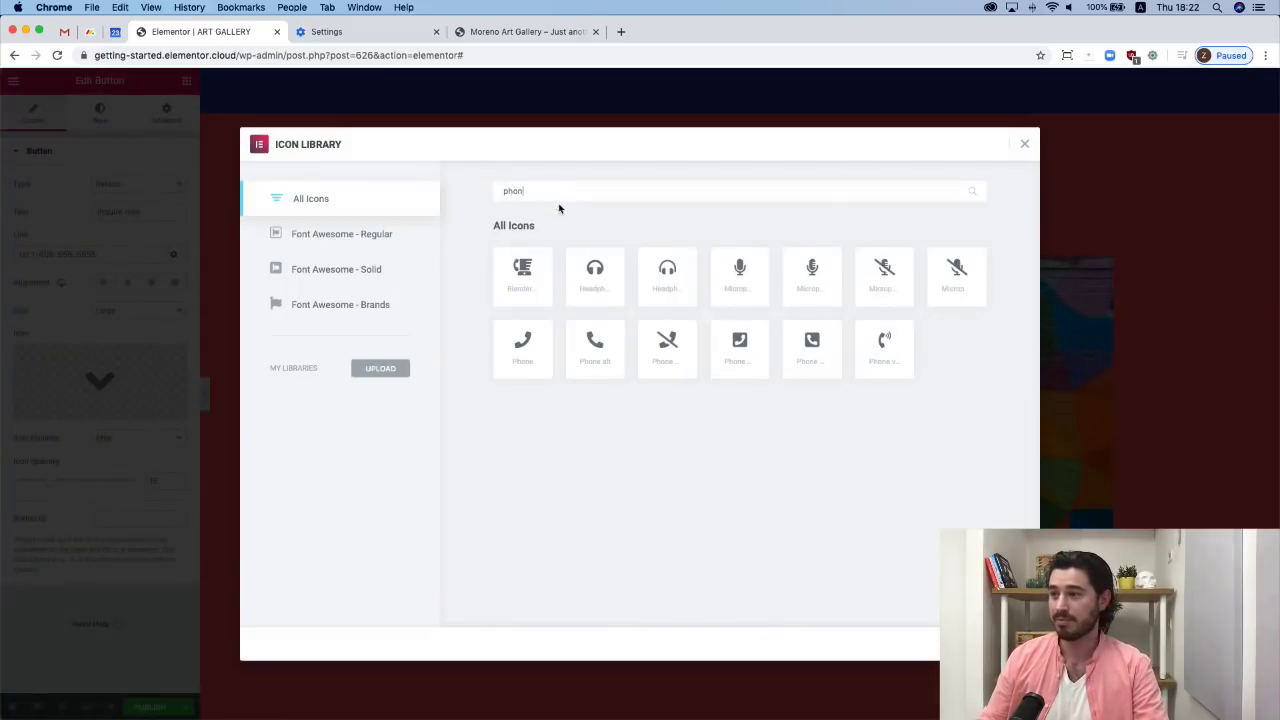
click(526, 342)
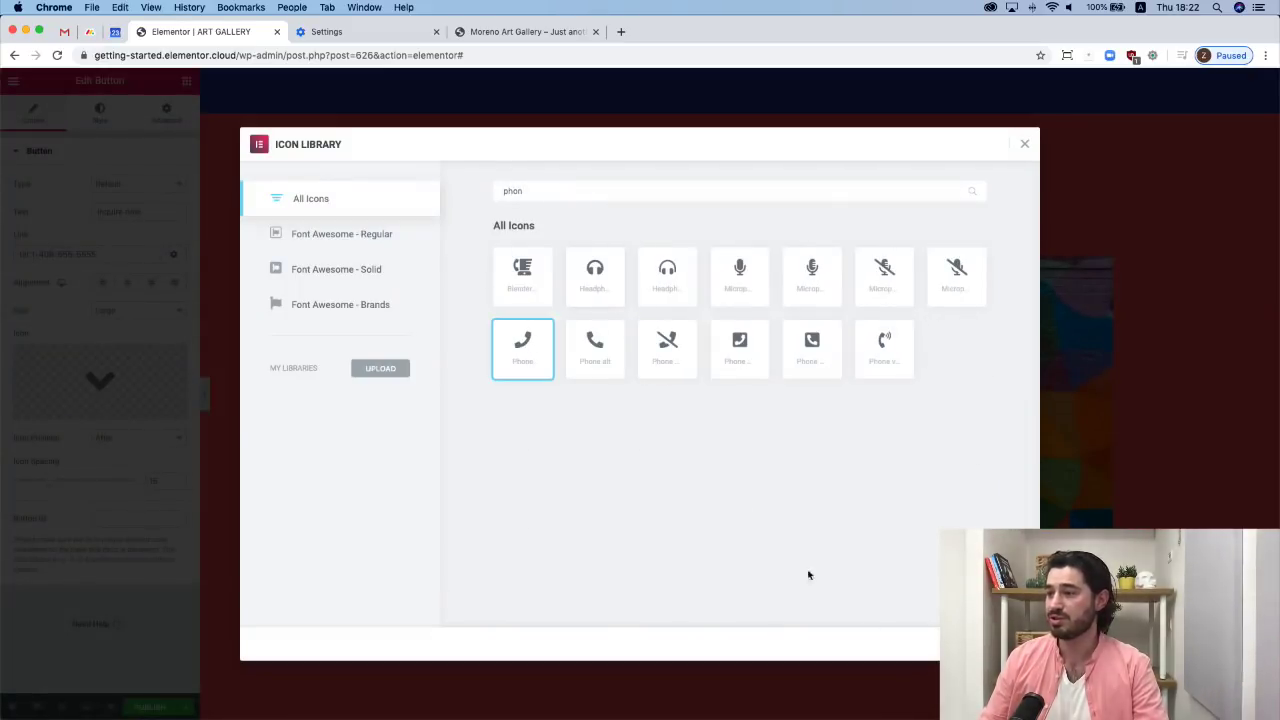
click(990, 644)
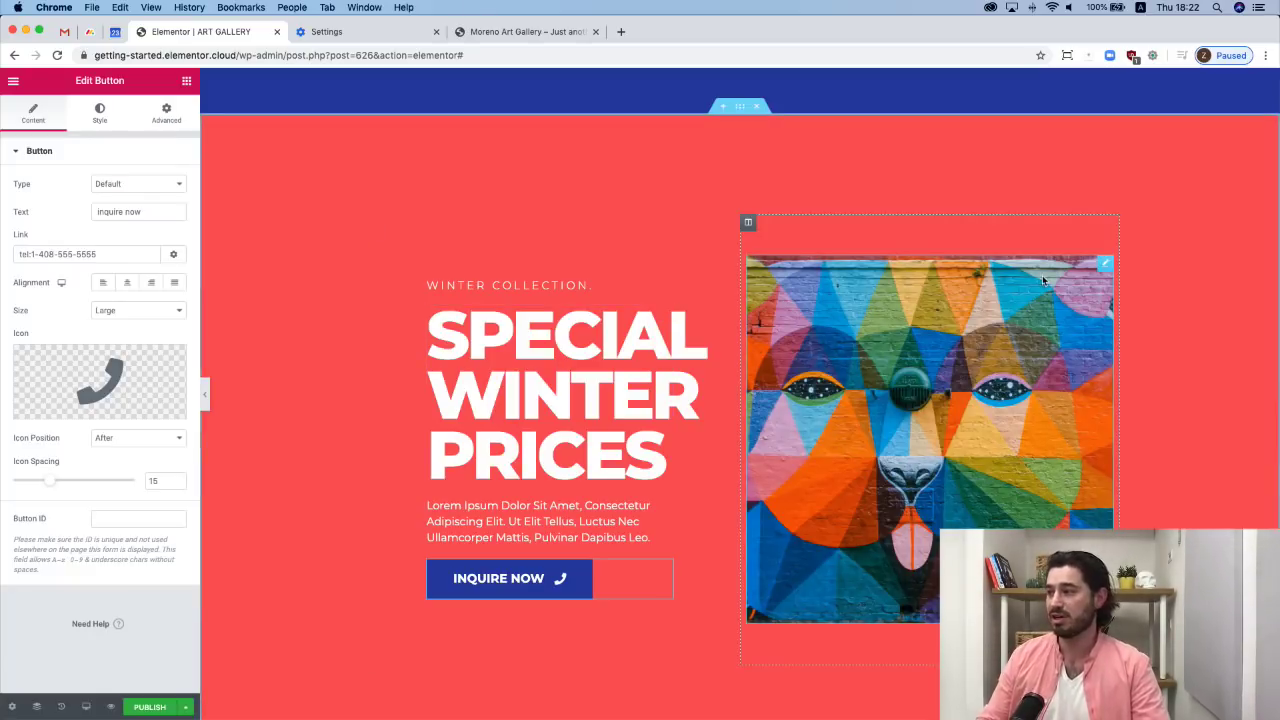
Delete the painting image from the red section and add an Image Carousel widget in the emptied column.
right_click(1107, 274)
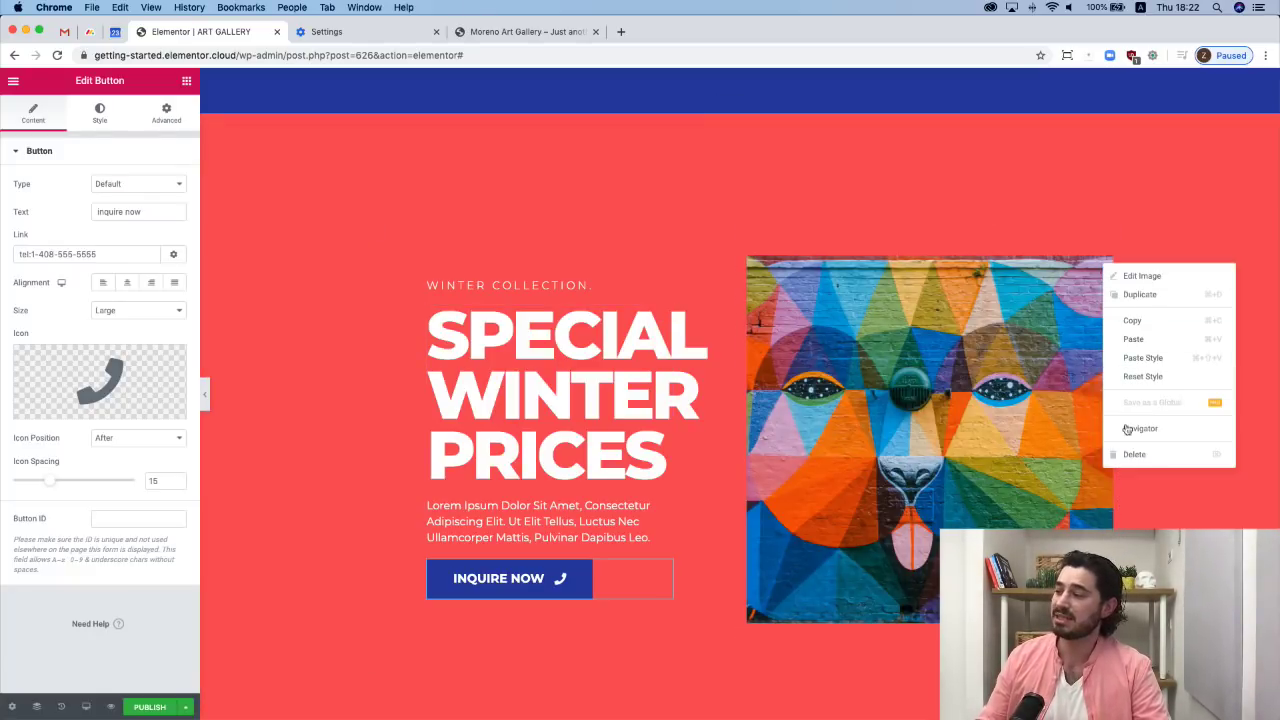
click(1129, 457)
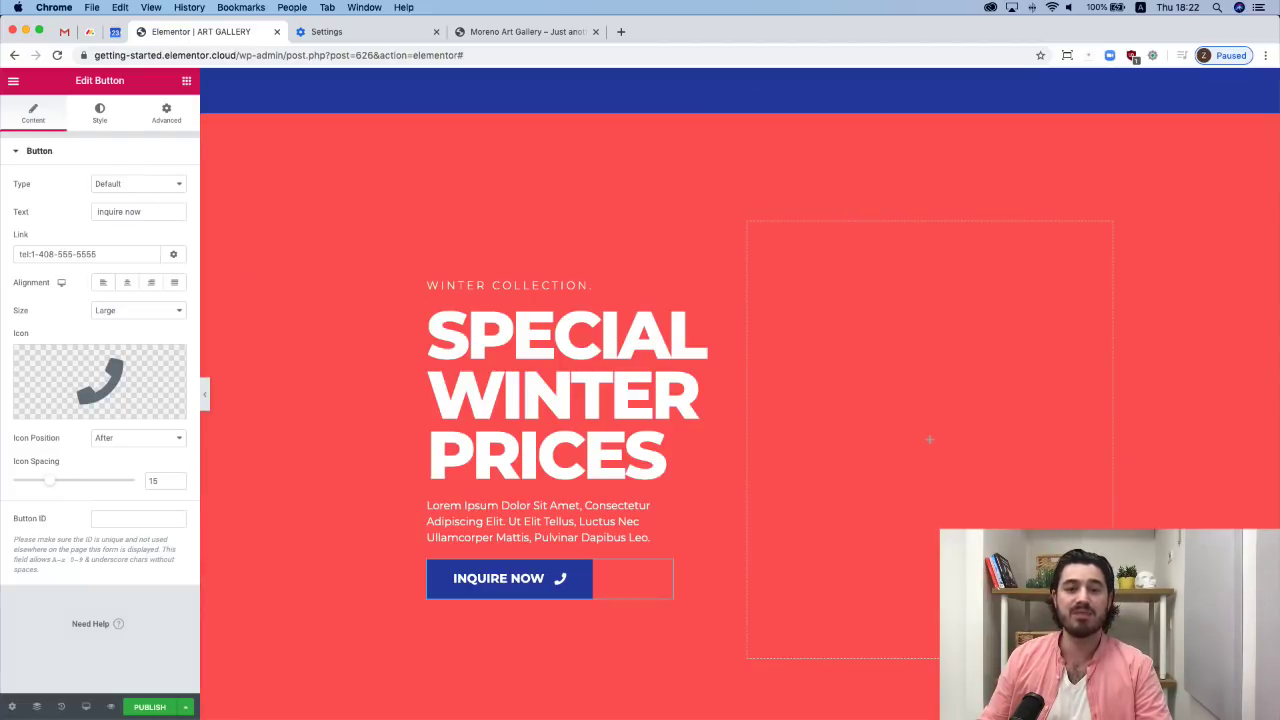
click(186, 84)
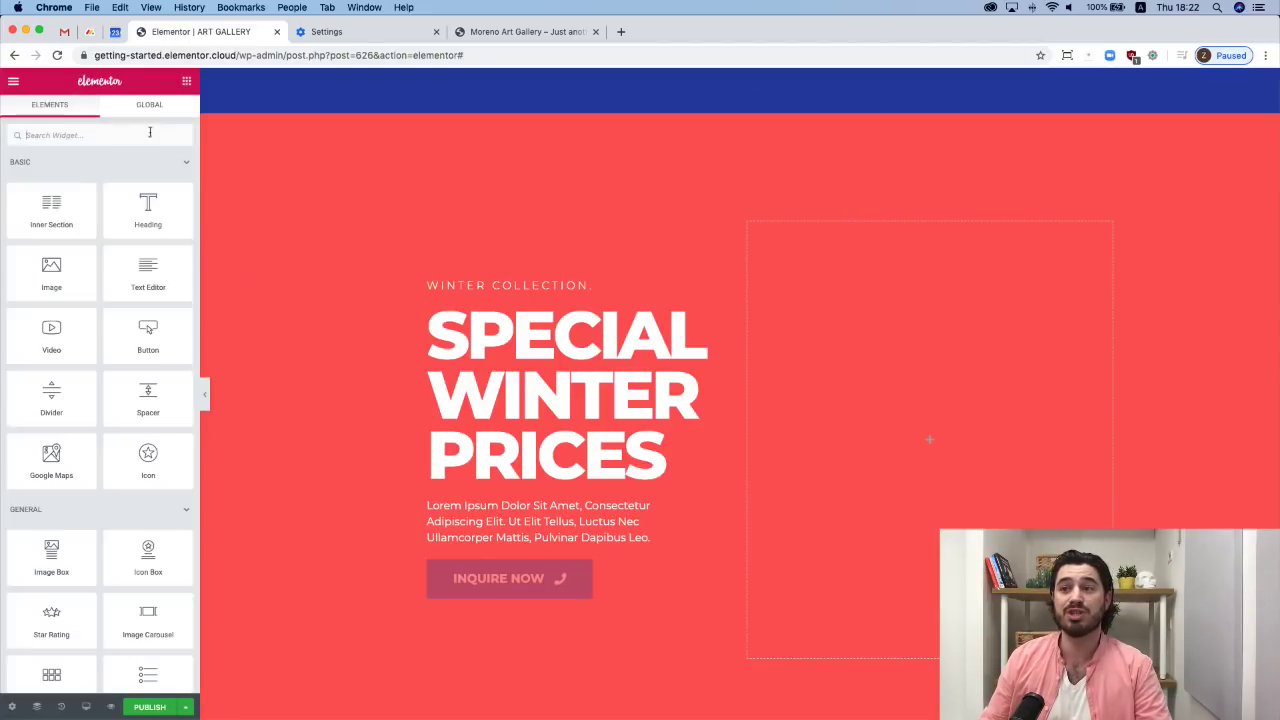
text(image)
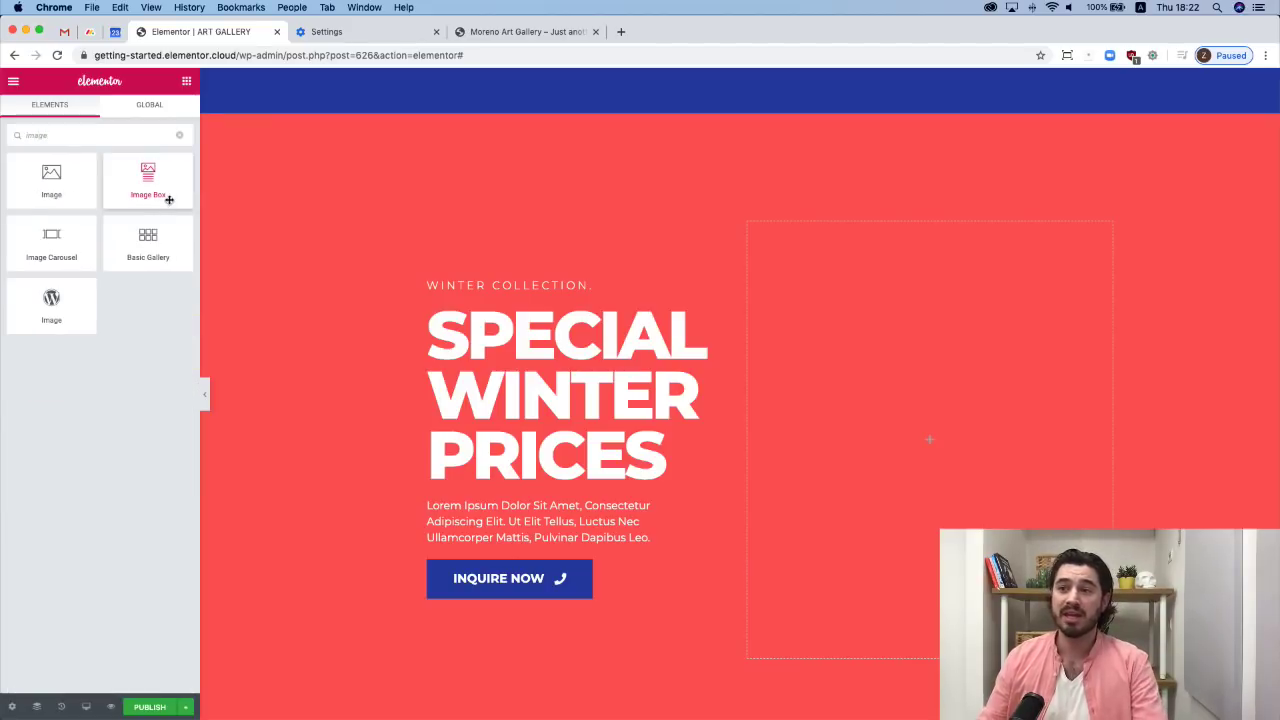
drag(42, 250, 921, 436)
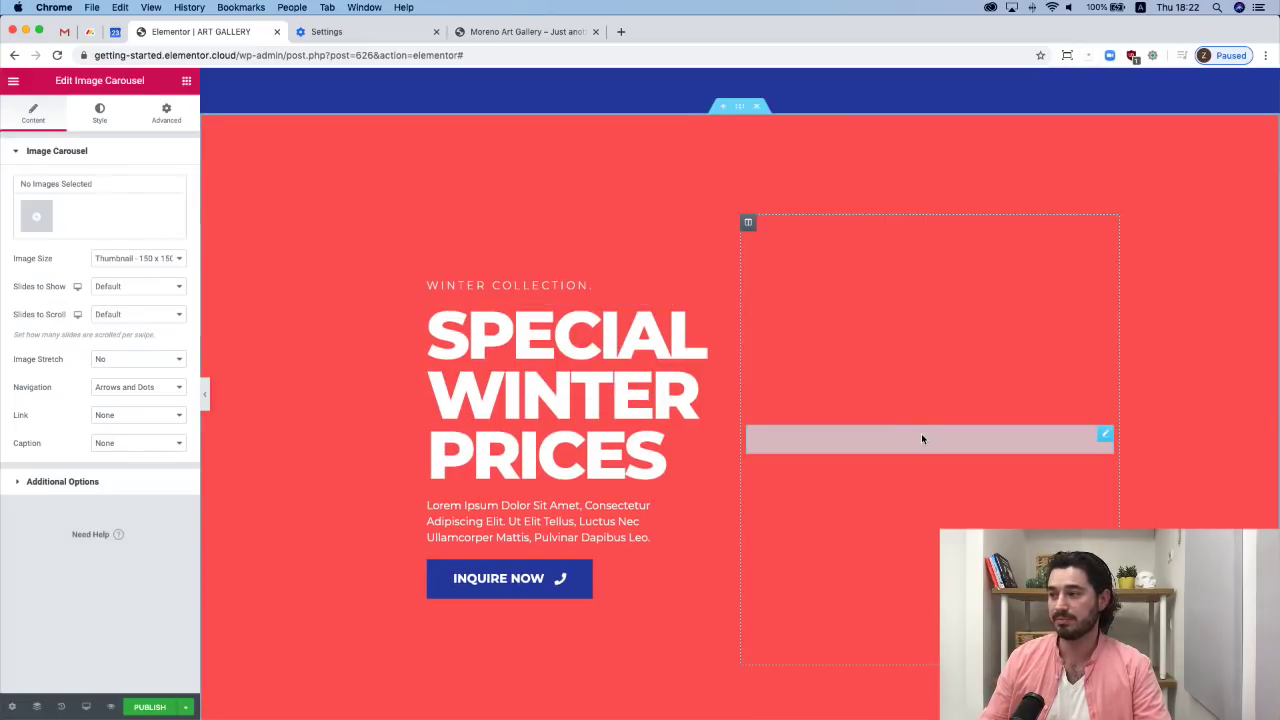
Upload every file in the Images folder except selective-ph...1194420.jpg and create the carousel's gallery from the uploads.
click(36, 219)
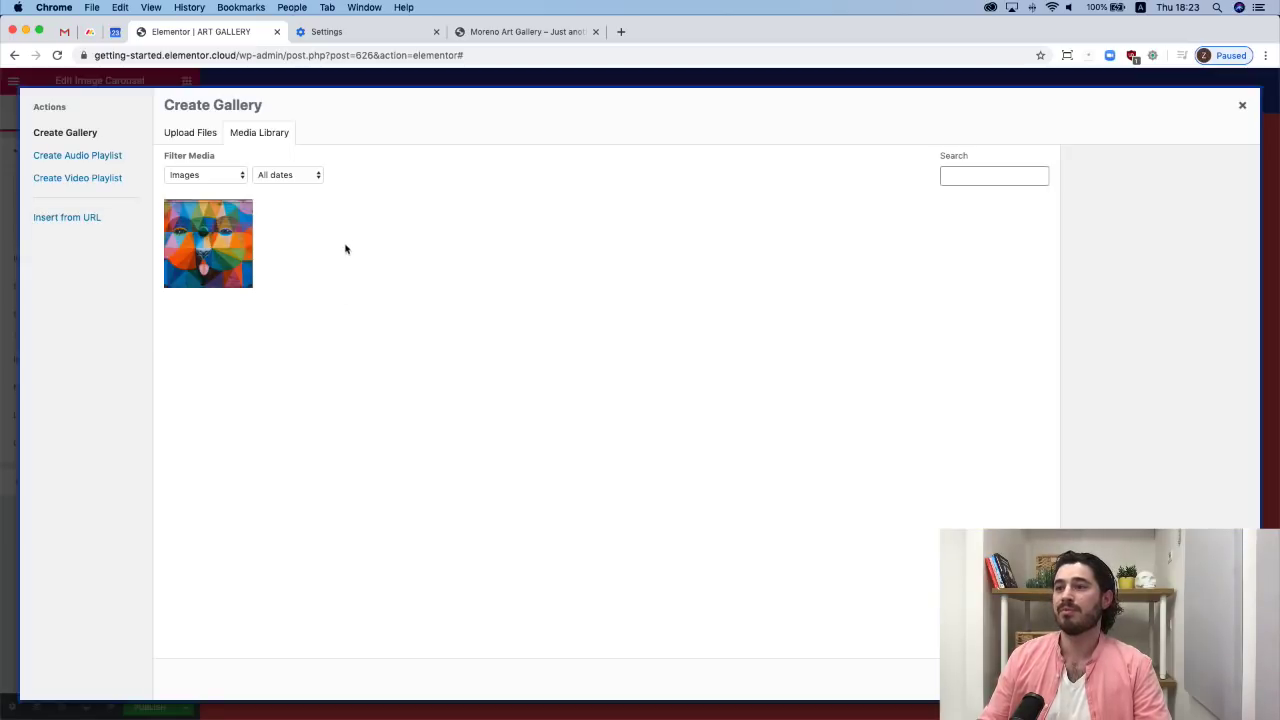
click(200, 136)
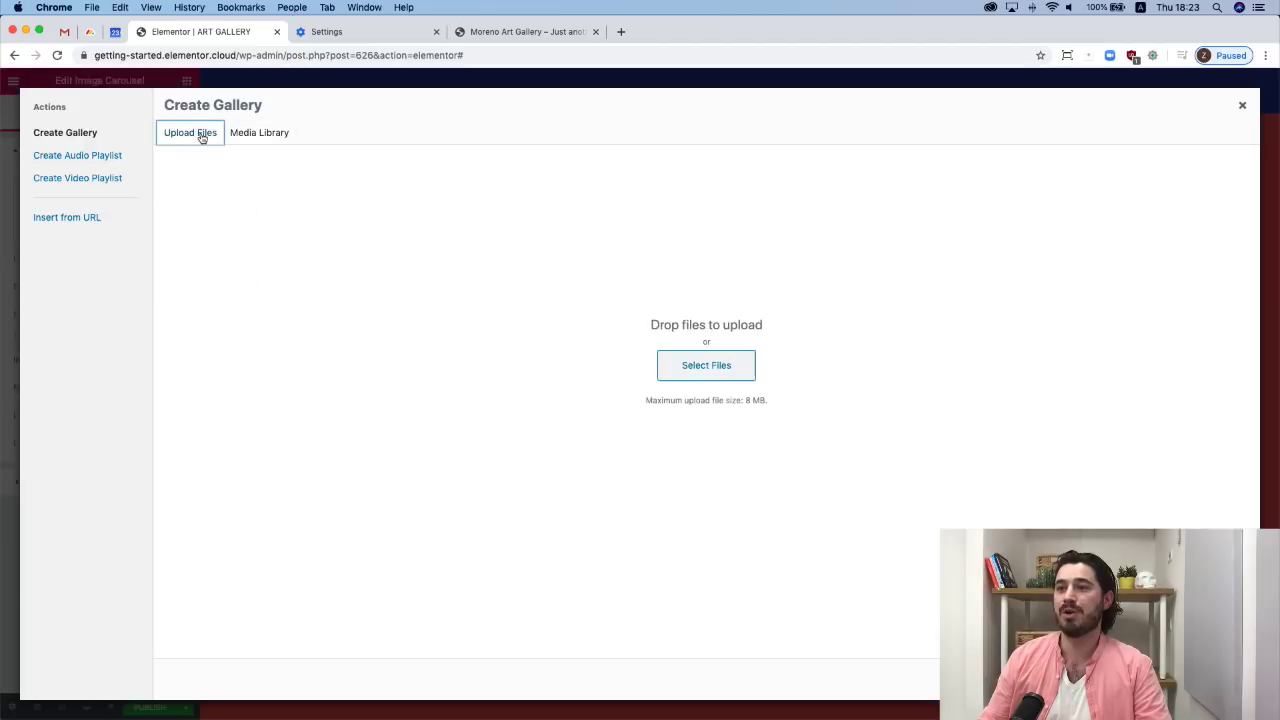
click(710, 376)
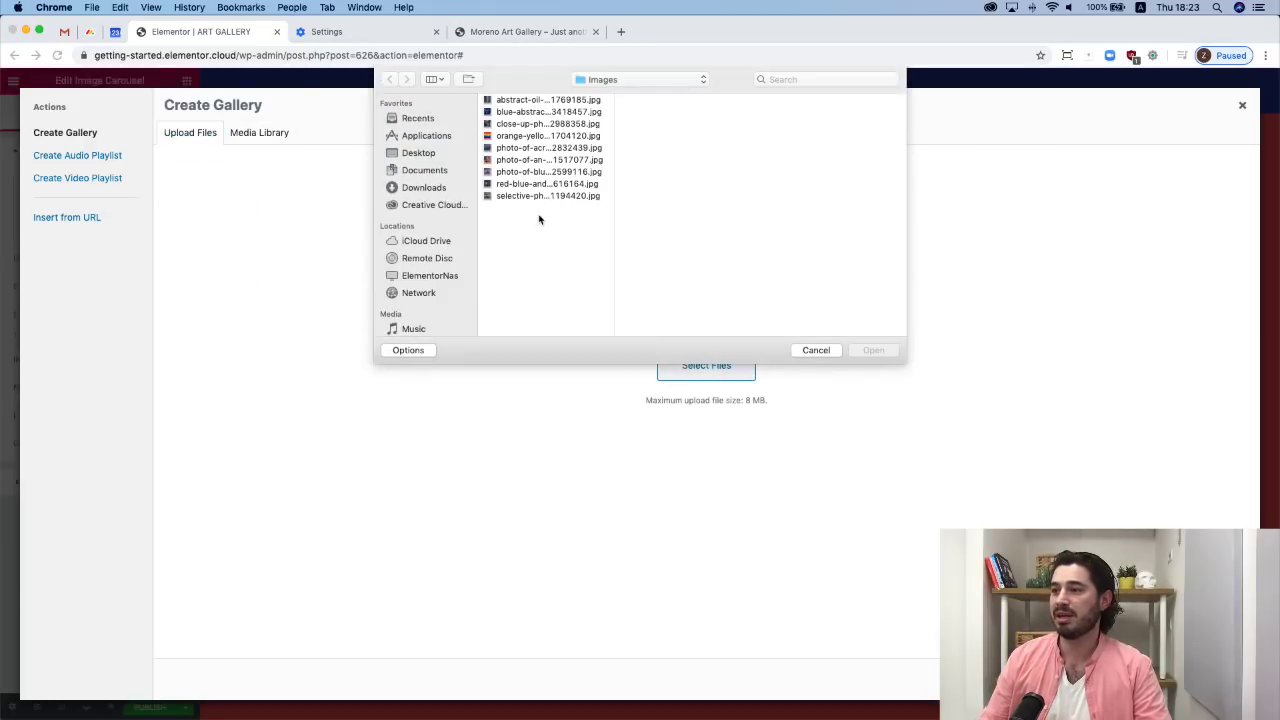
drag(542, 220, 556, 100)
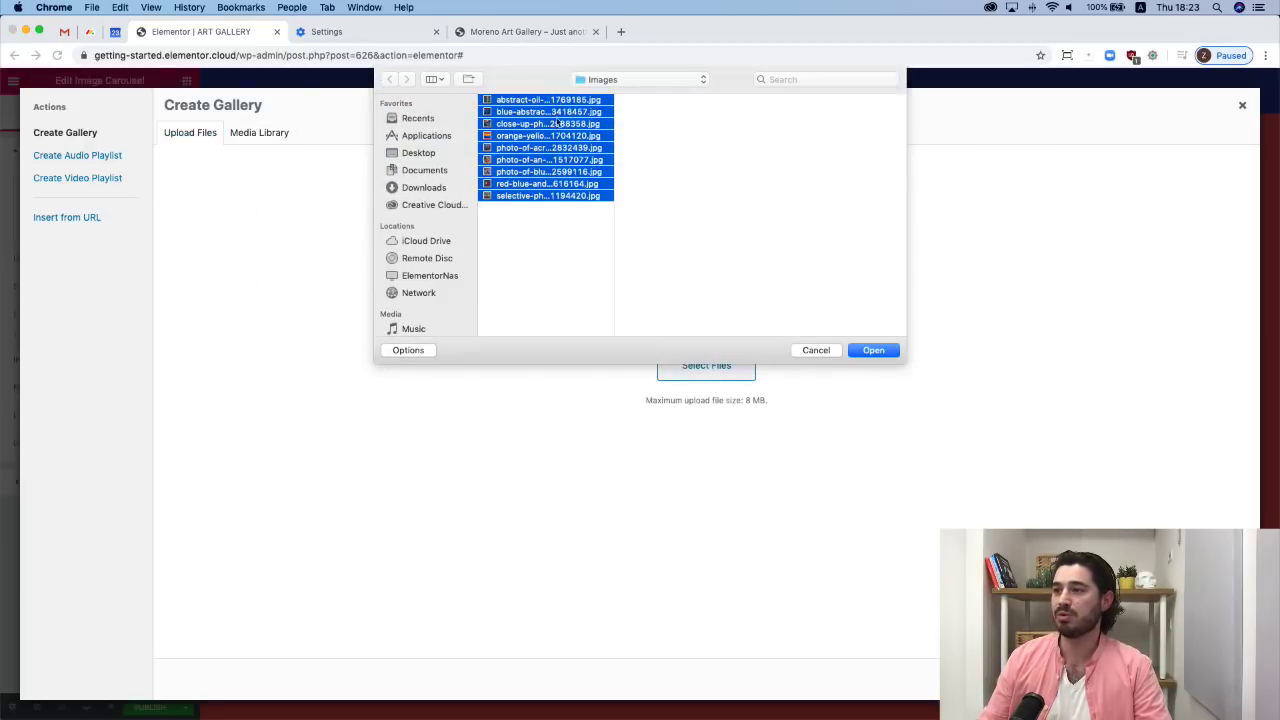
super+click(546, 196)
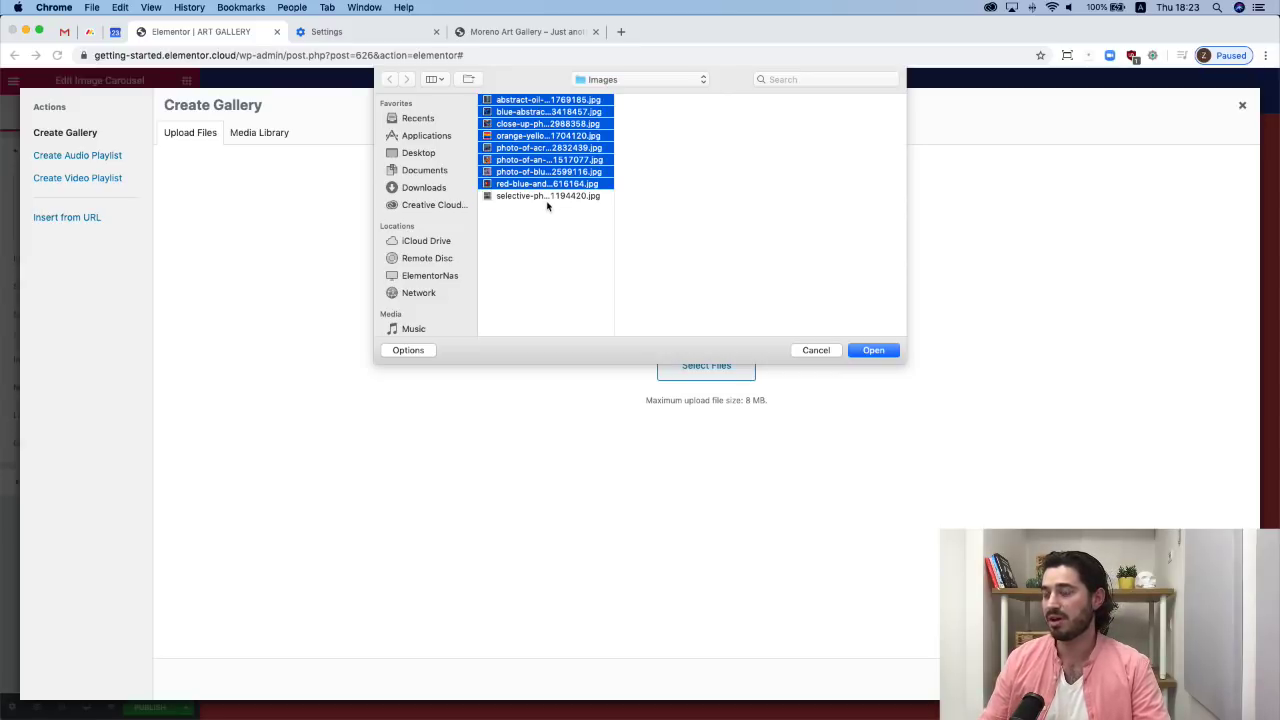
click(873, 350)
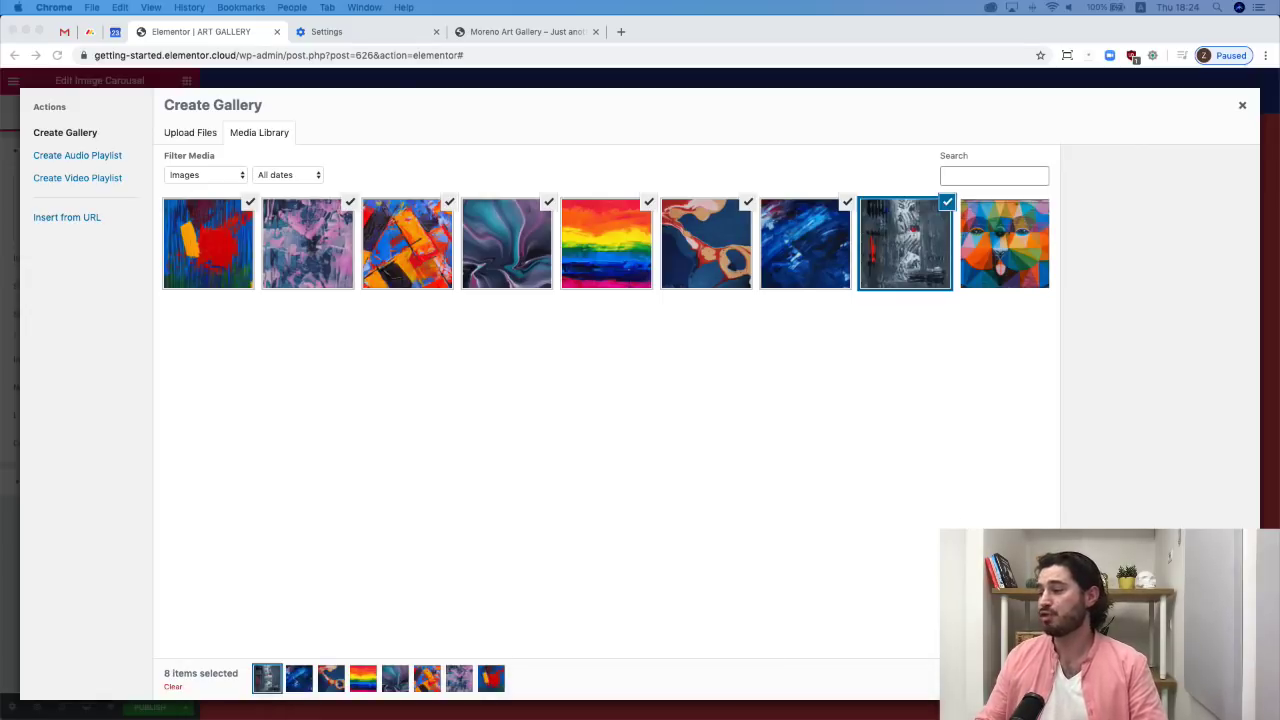
click(1190, 679)
click(1192, 679)
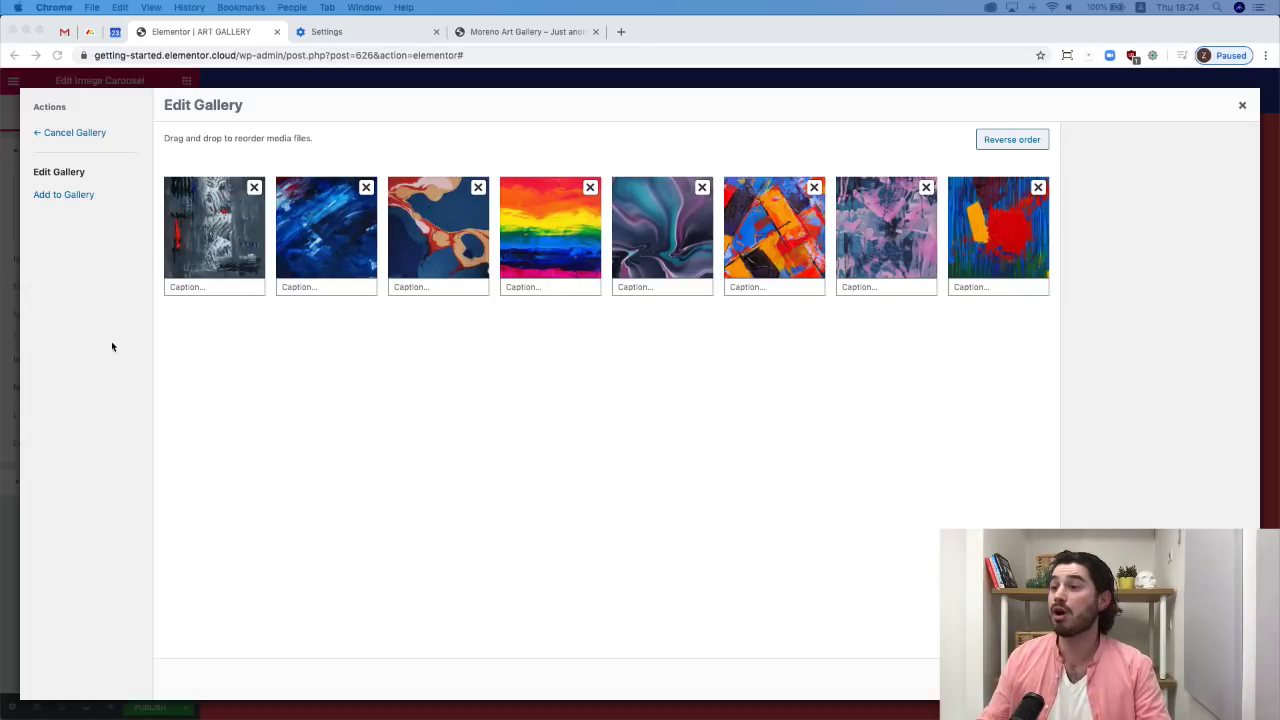
Caption all eight gallery images "Sales price: $432" and insert the gallery into the carousel.
click(194, 290)
text(Sales price: $432)
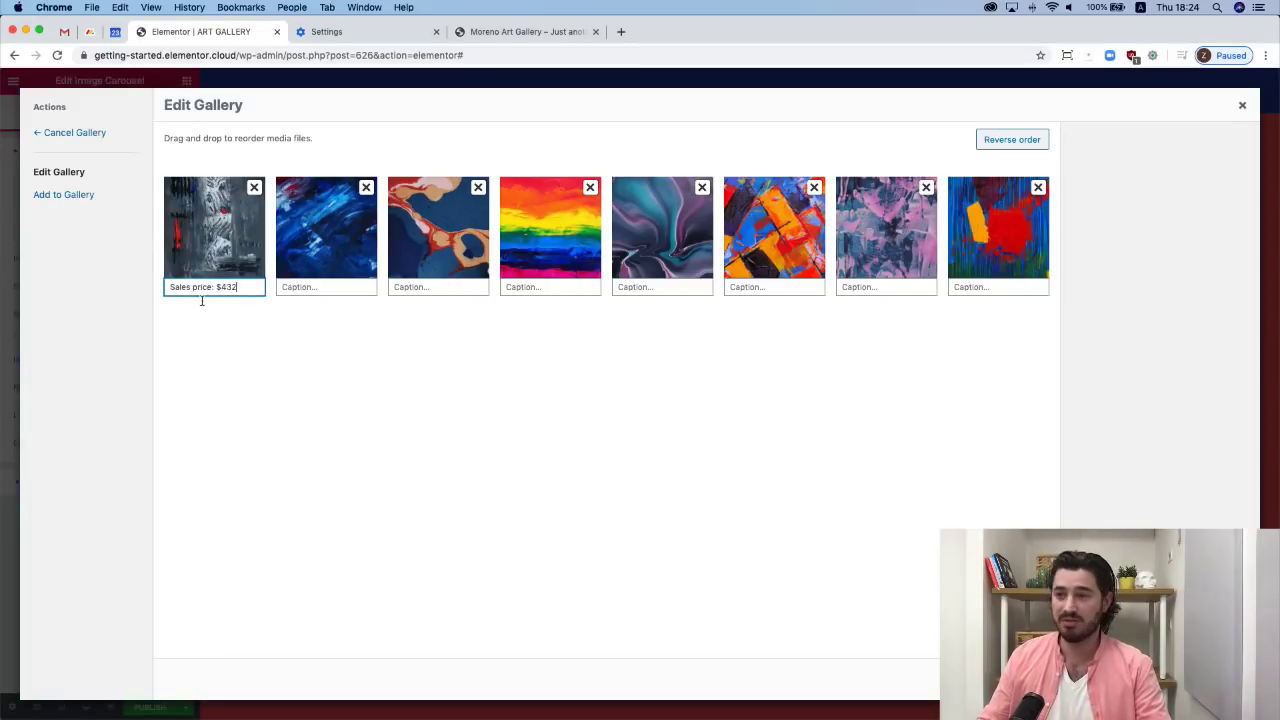
click(301, 288)
text(Sales price: $432)
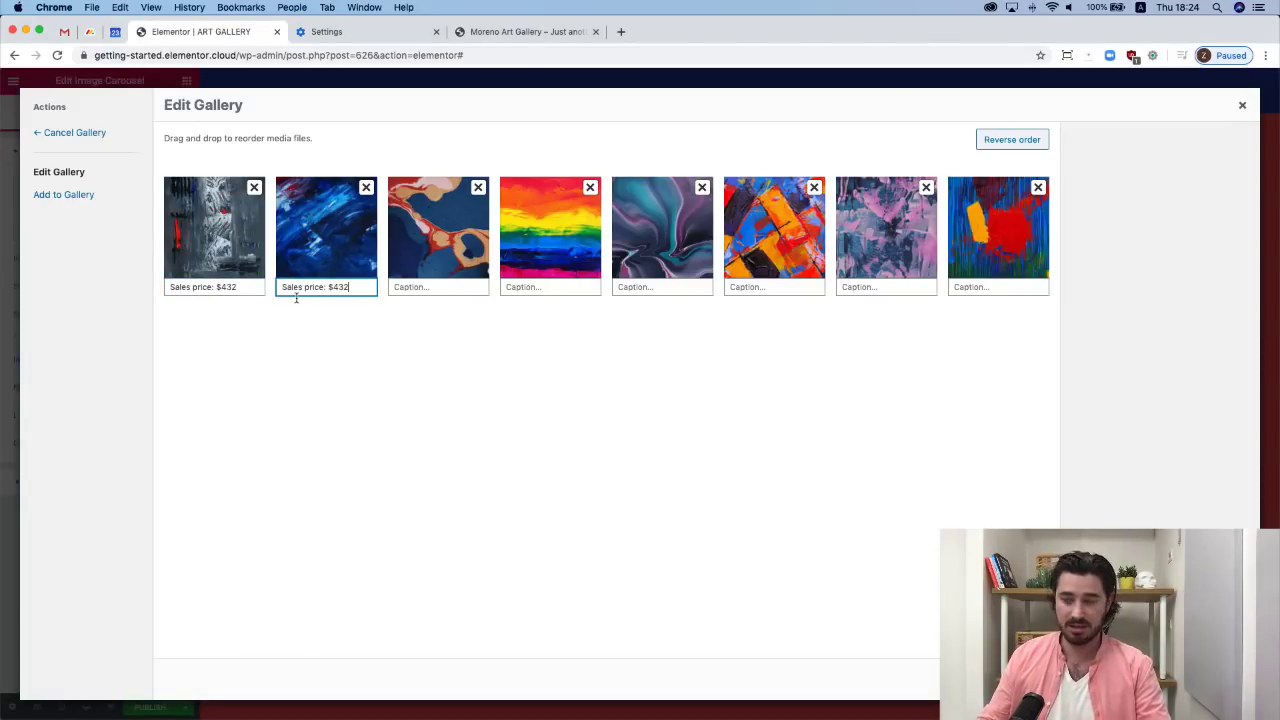
click(418, 290)
text(Sales price: $432)
click(511, 292)
text(Sales price: $432)
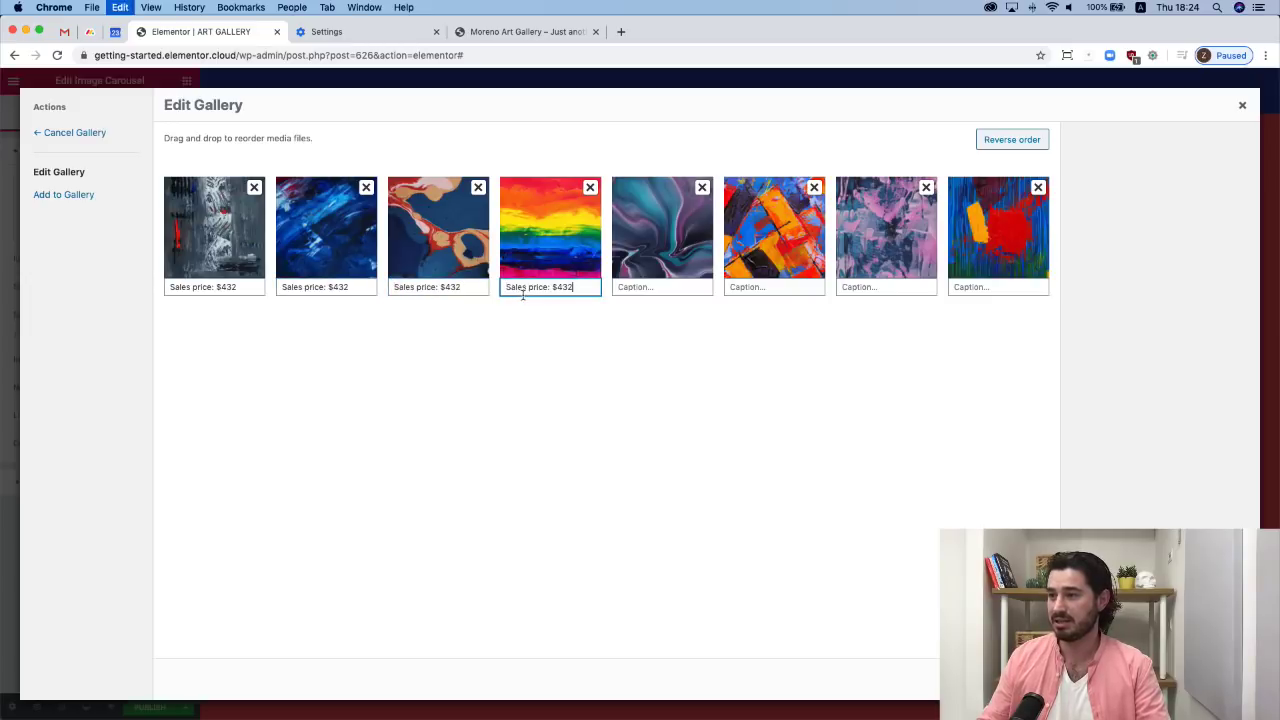
click(614, 292)
text(Sales price: $432)
click(743, 290)
text(Sales price: $432)
click(839, 290)
text(Sales price: $432)
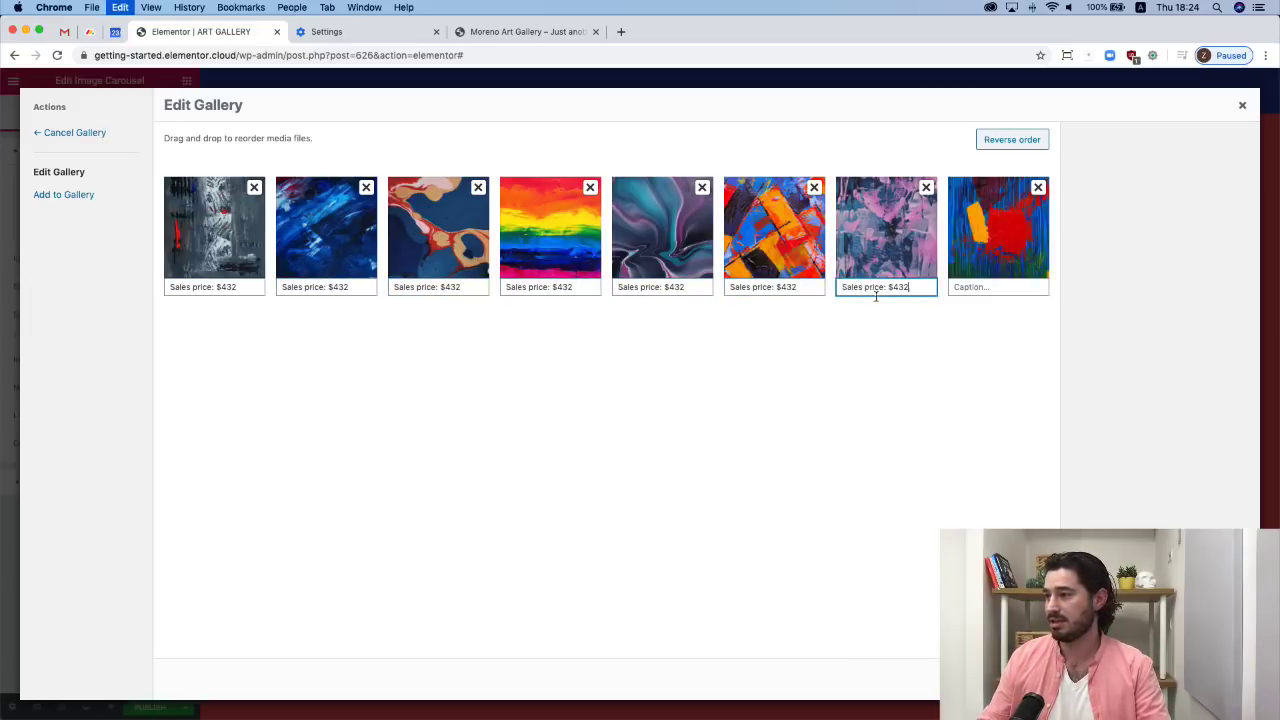
click(982, 290)
text(Sales price: $432)
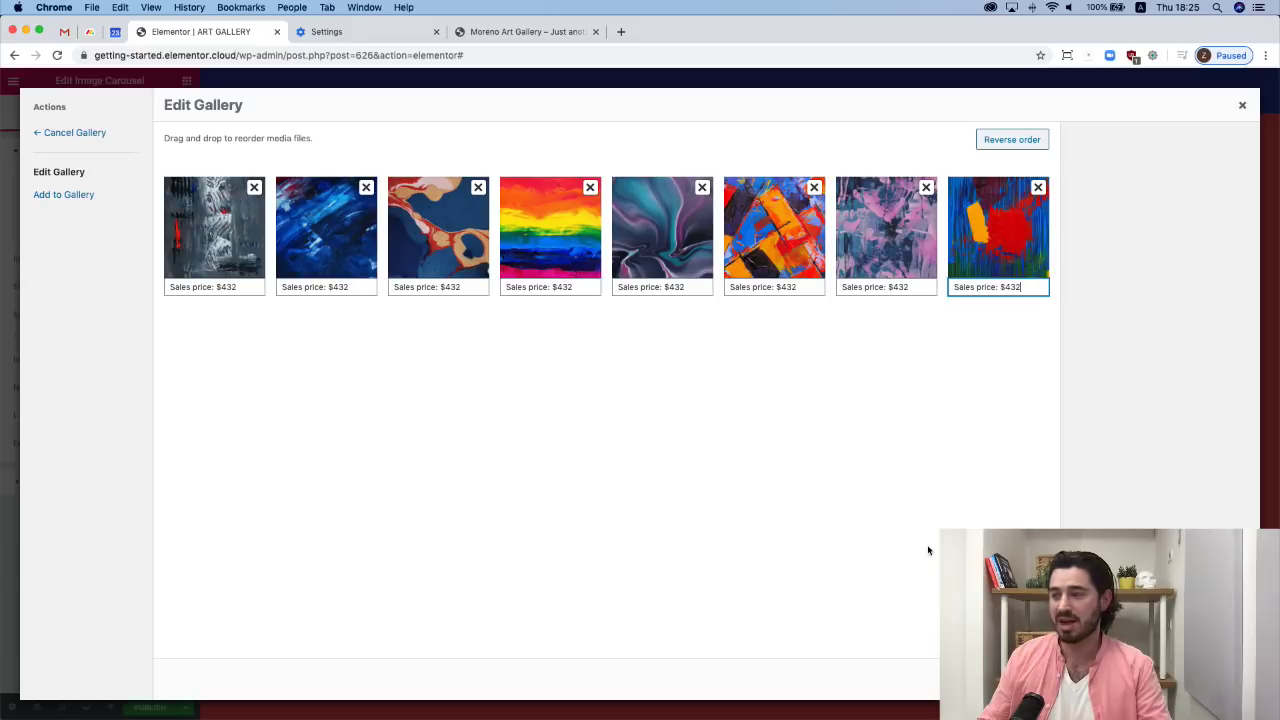
click(1213, 679)
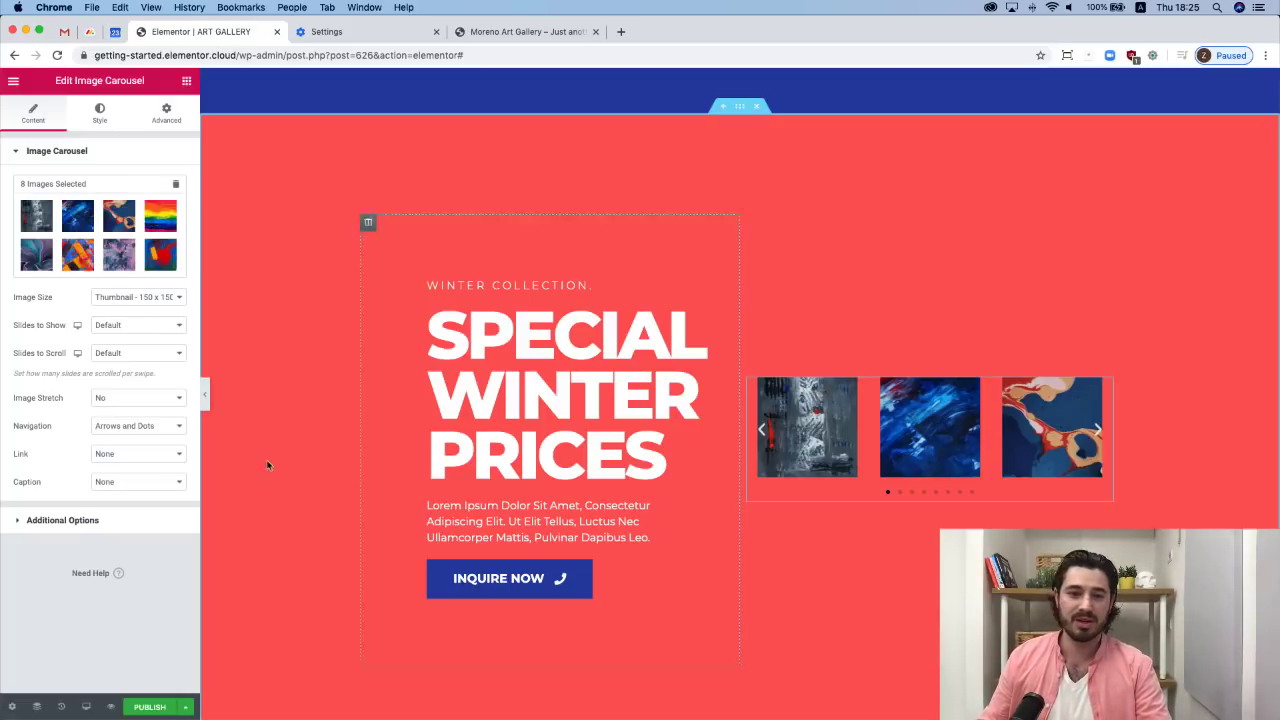
Configure the carousel with Full image size, 1 slide to show and Arrows navigation.
click(138, 297)
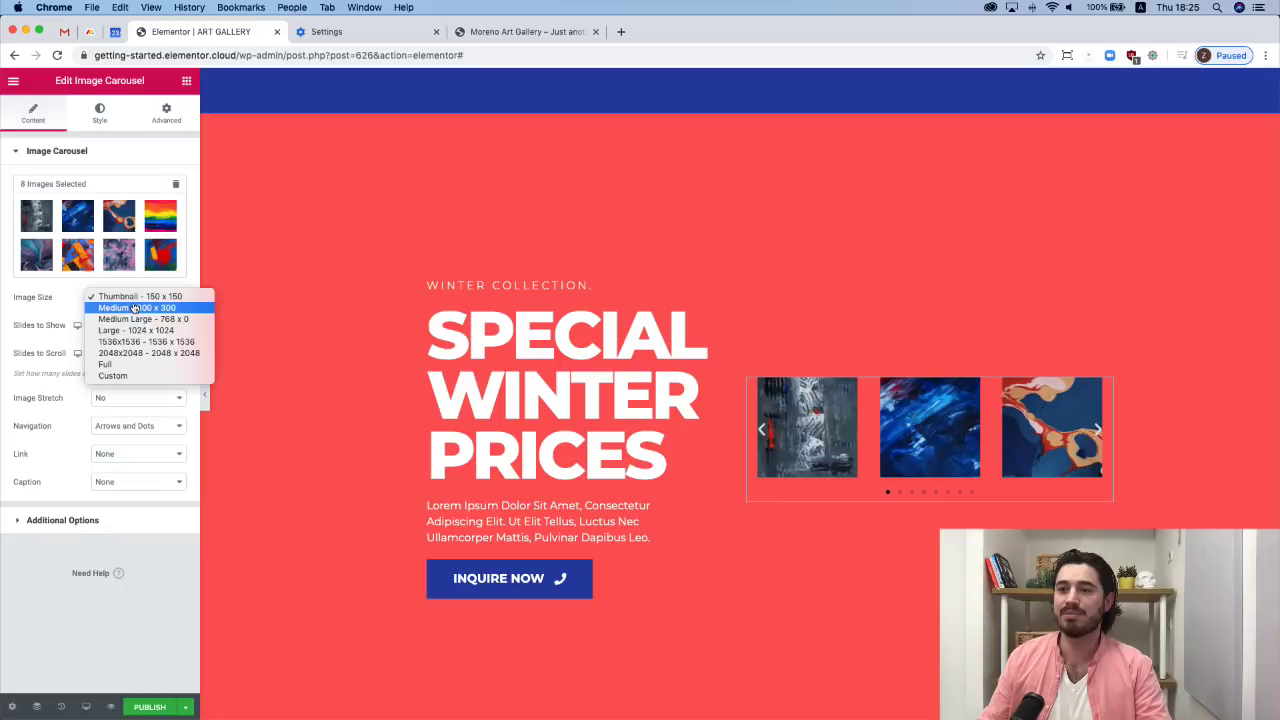
click(118, 364)
click(124, 327)
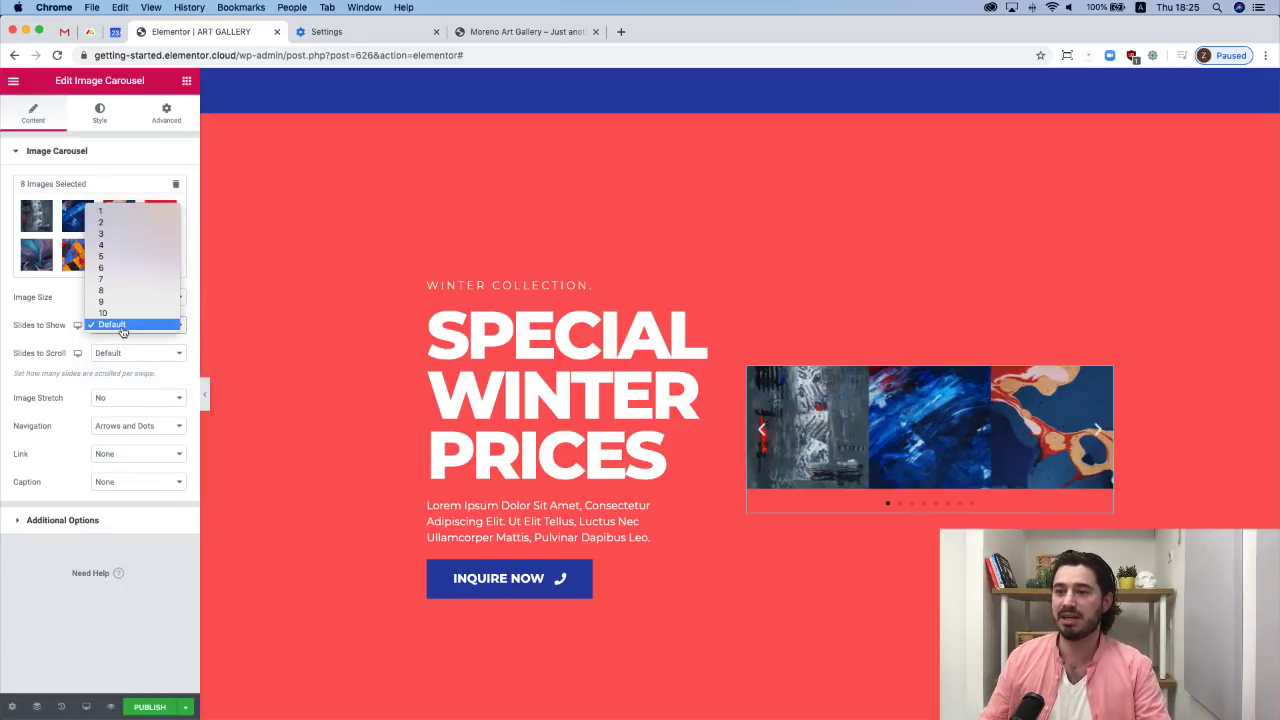
click(123, 212)
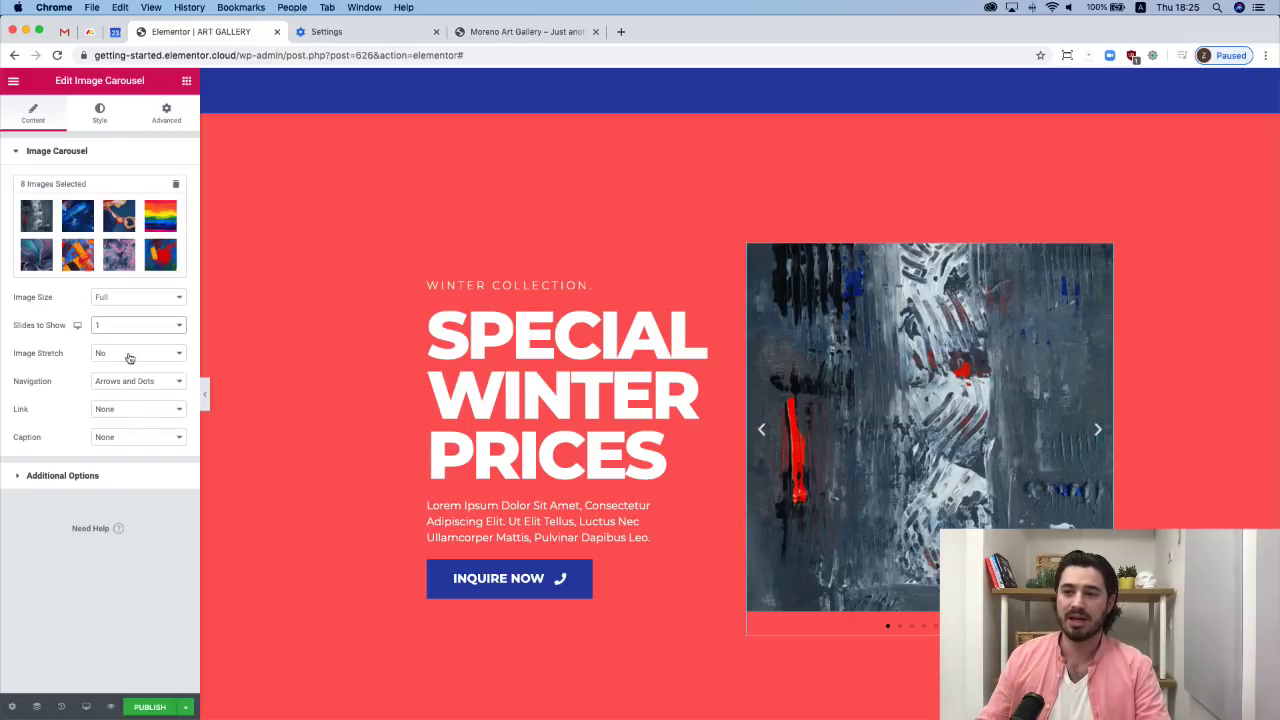
click(131, 383)
click(131, 393)
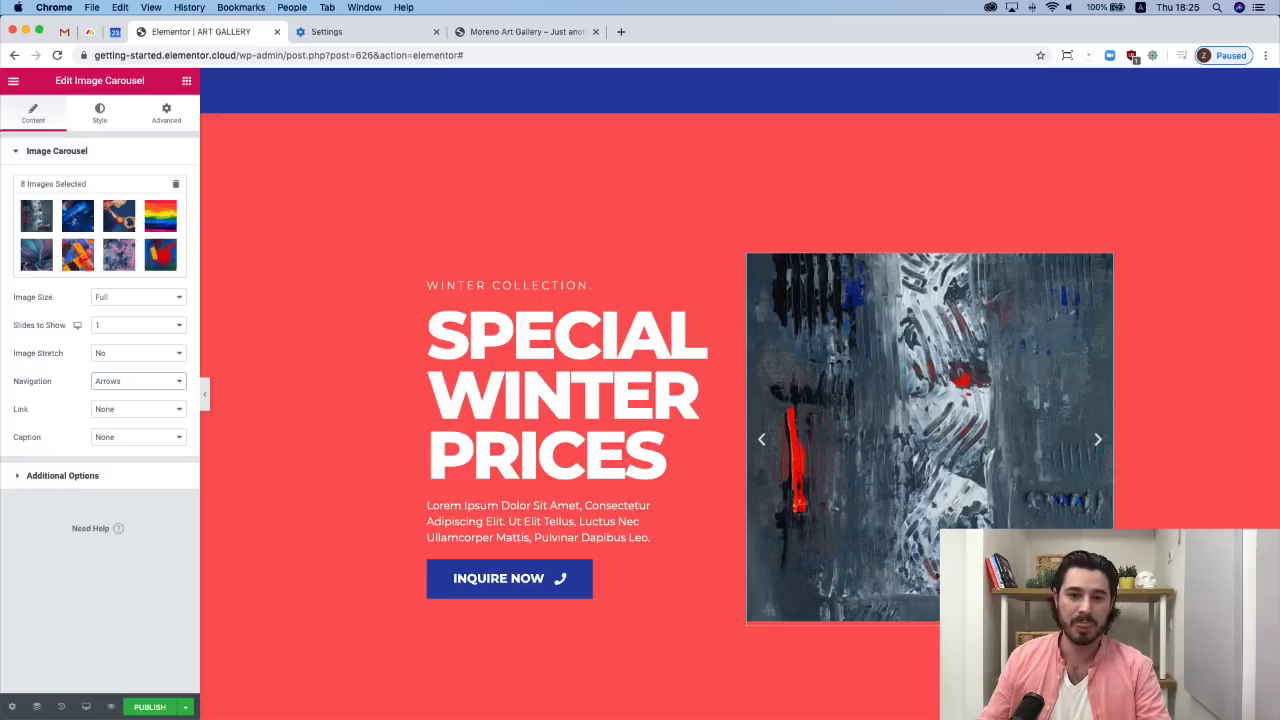
Link the carousel images to Media File and open the displayed painting in the lightbox.
click(131, 409)
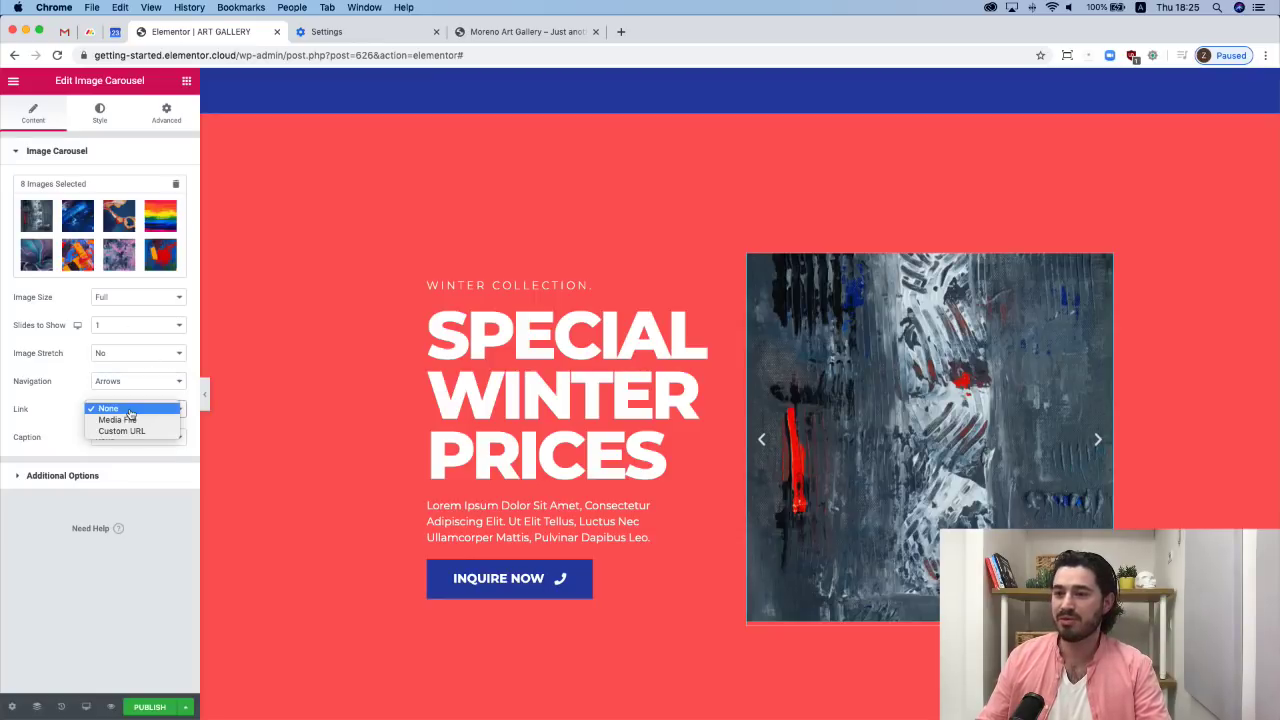
click(130, 419)
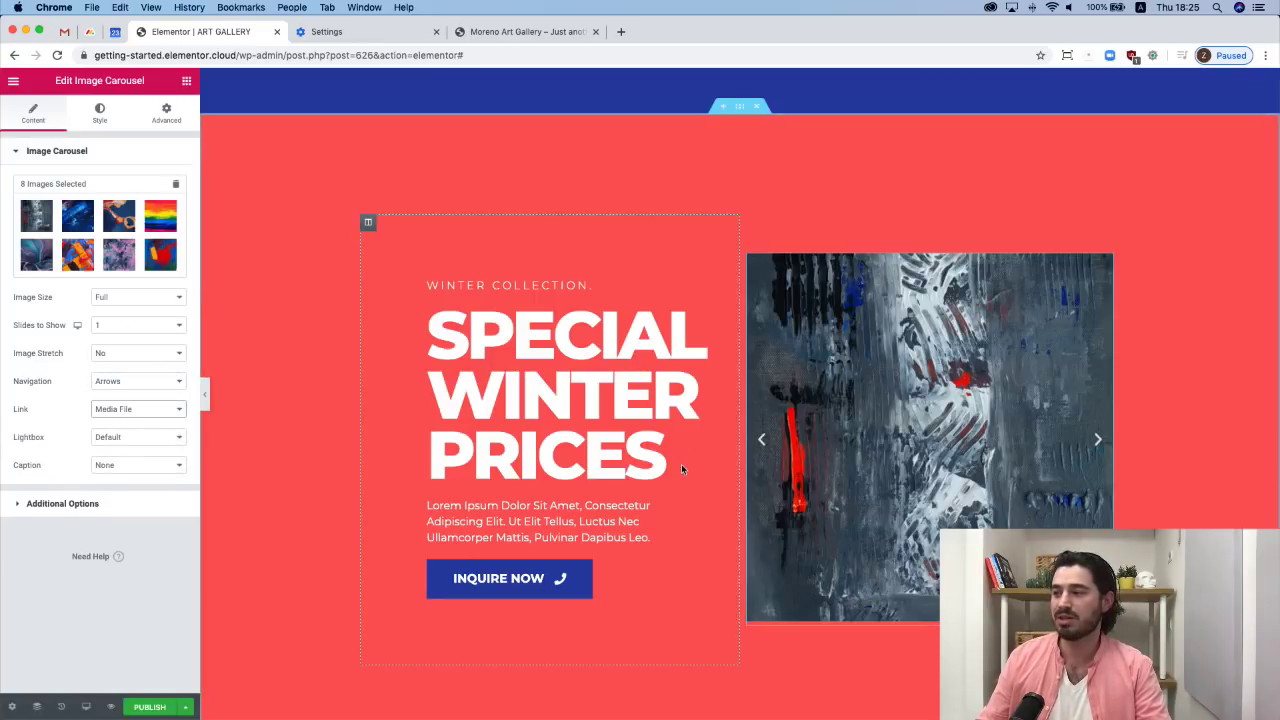
click(931, 448)
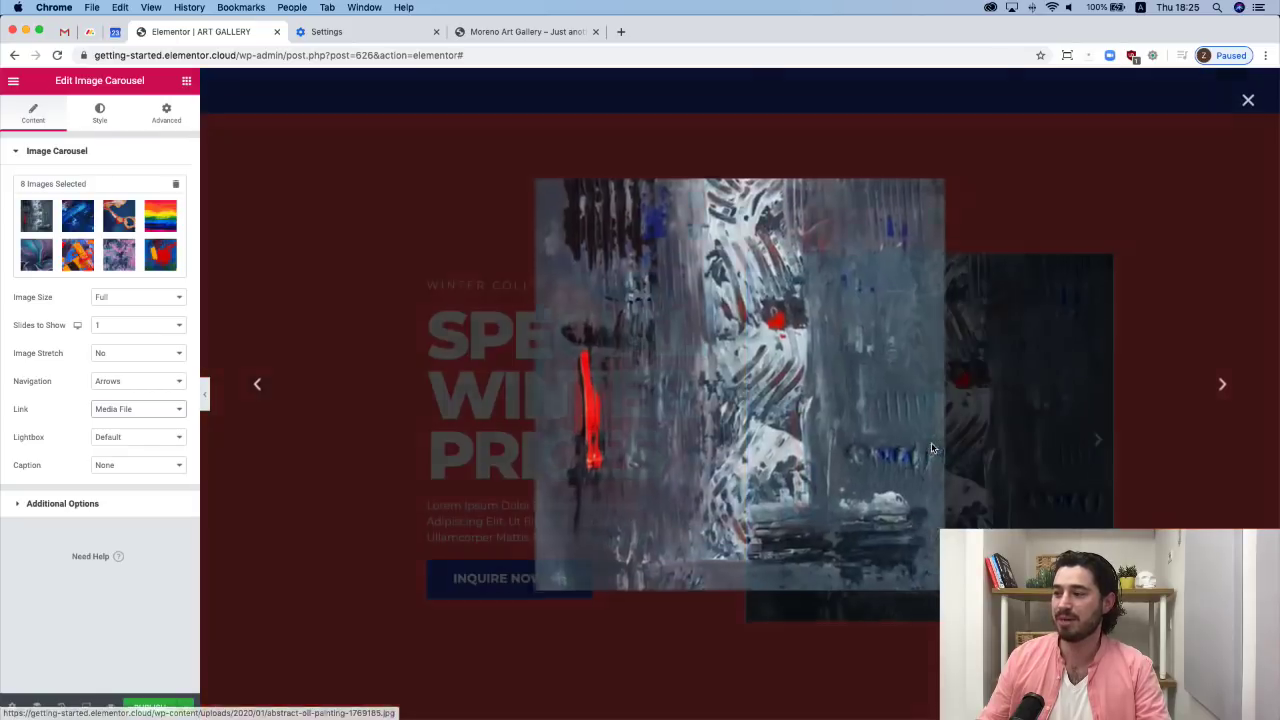
Close the lightbox and set the position of the image carousel's navigation arrows to Outside.
click(1248, 101)
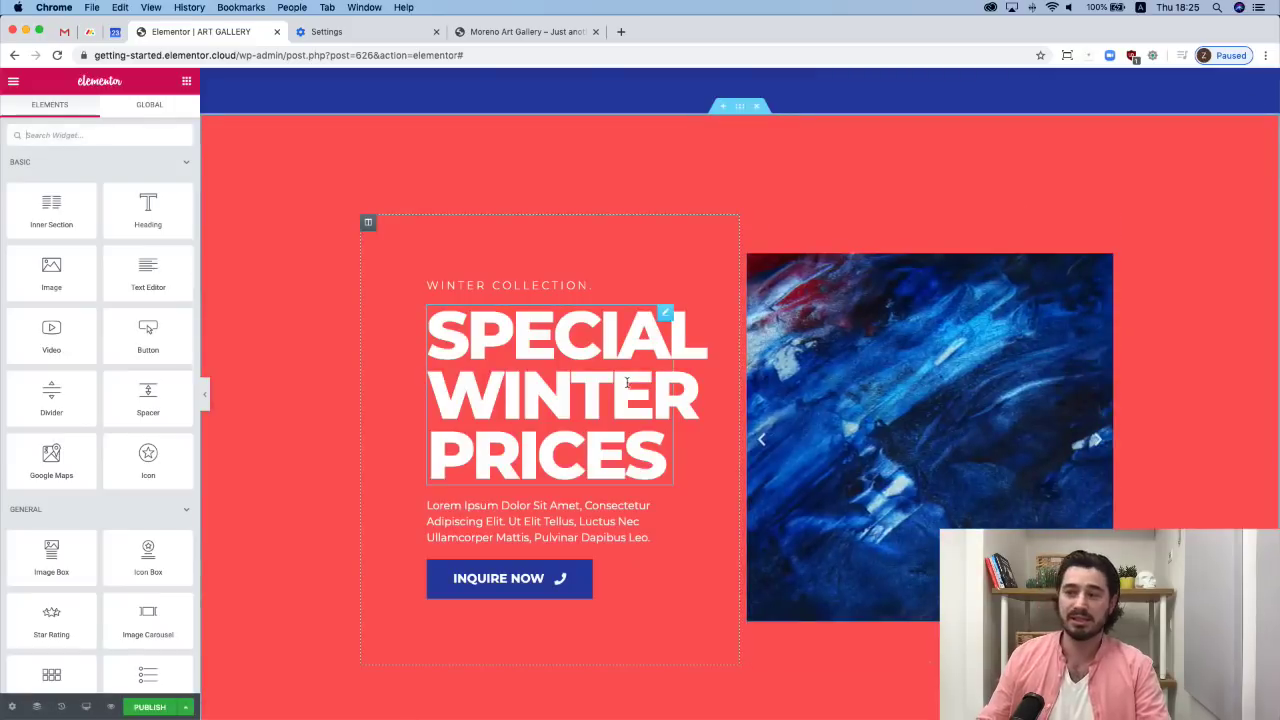
click(1105, 262)
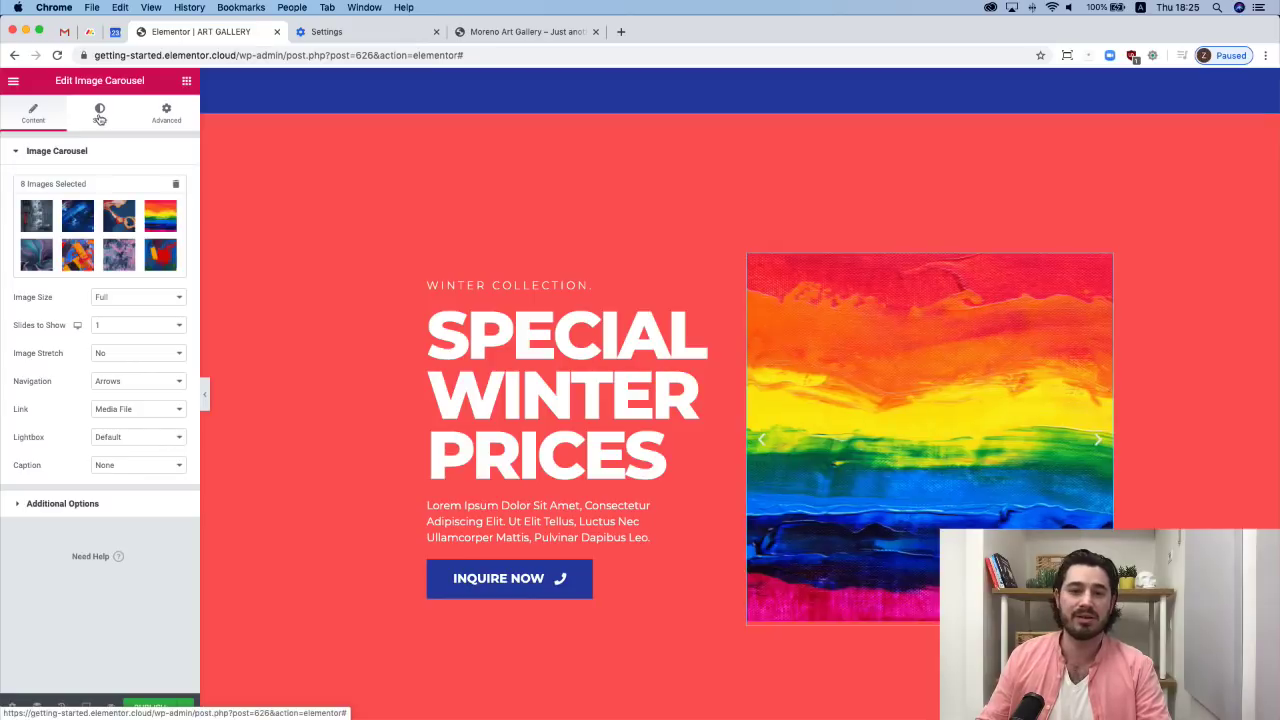
click(100, 114)
click(123, 211)
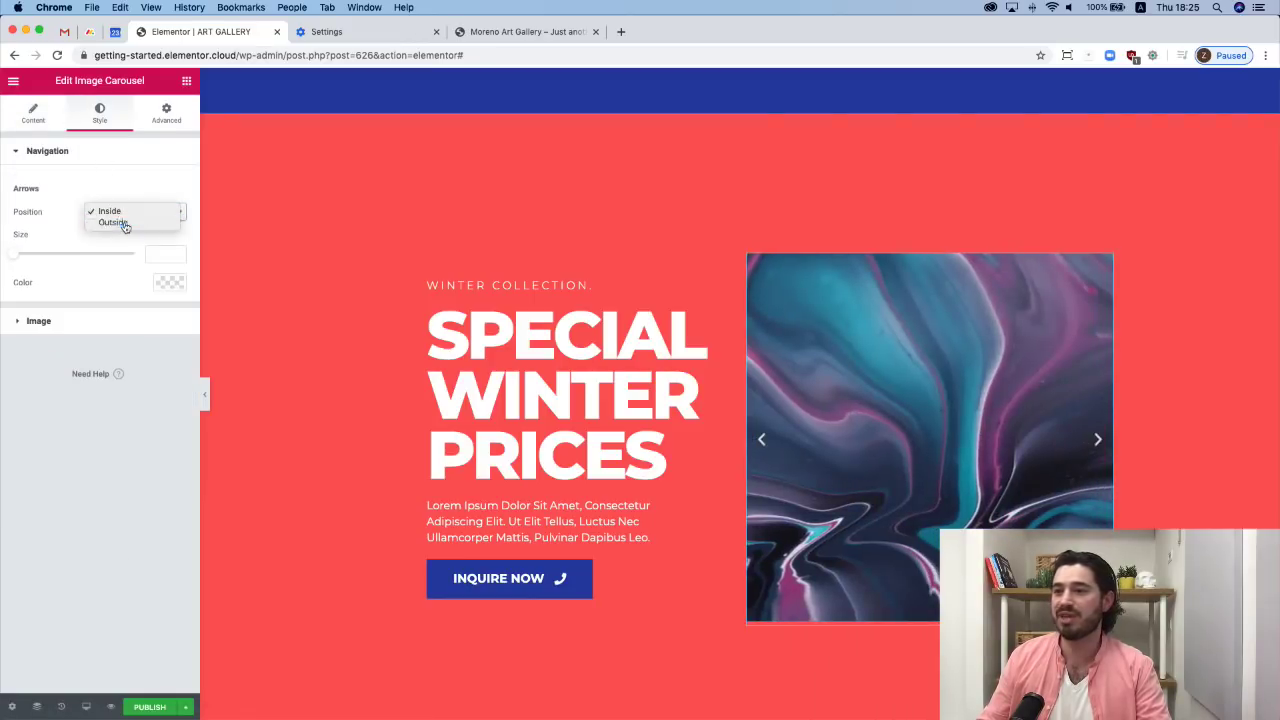
click(124, 223)
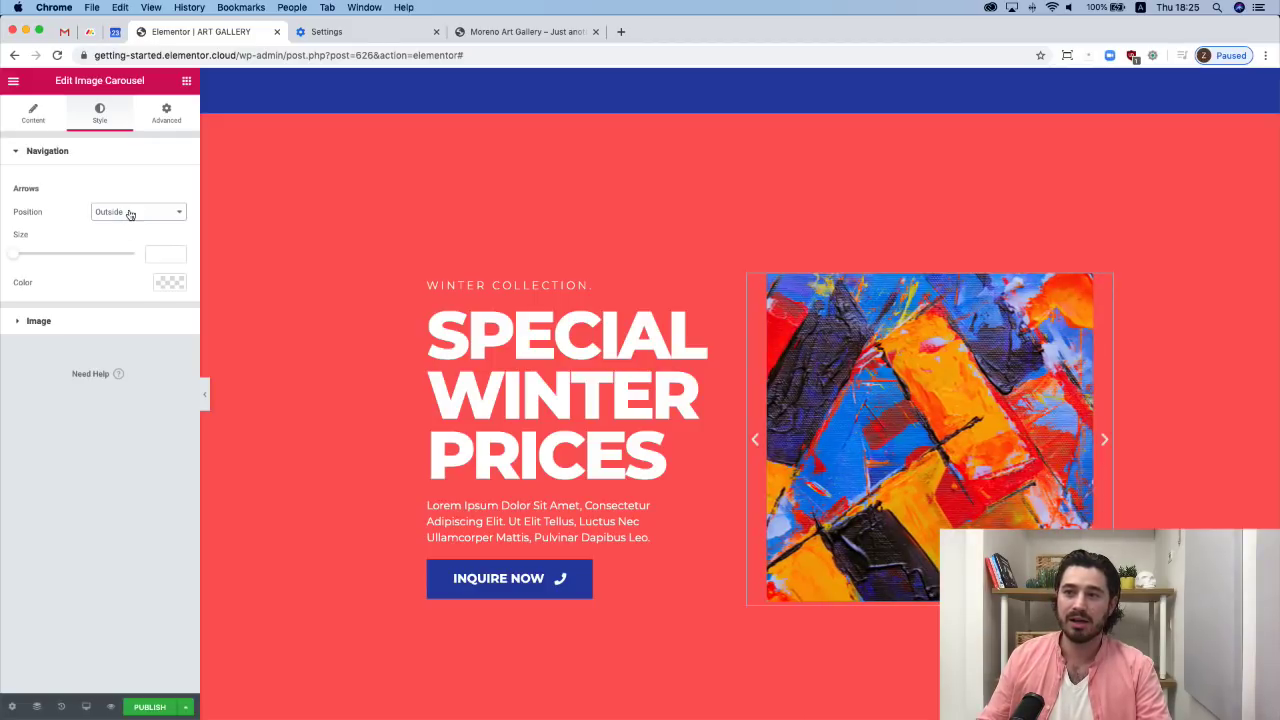
Set the carousel's navigation arrows to size 20 and color them white (#FFFFFF).
click(166, 259)
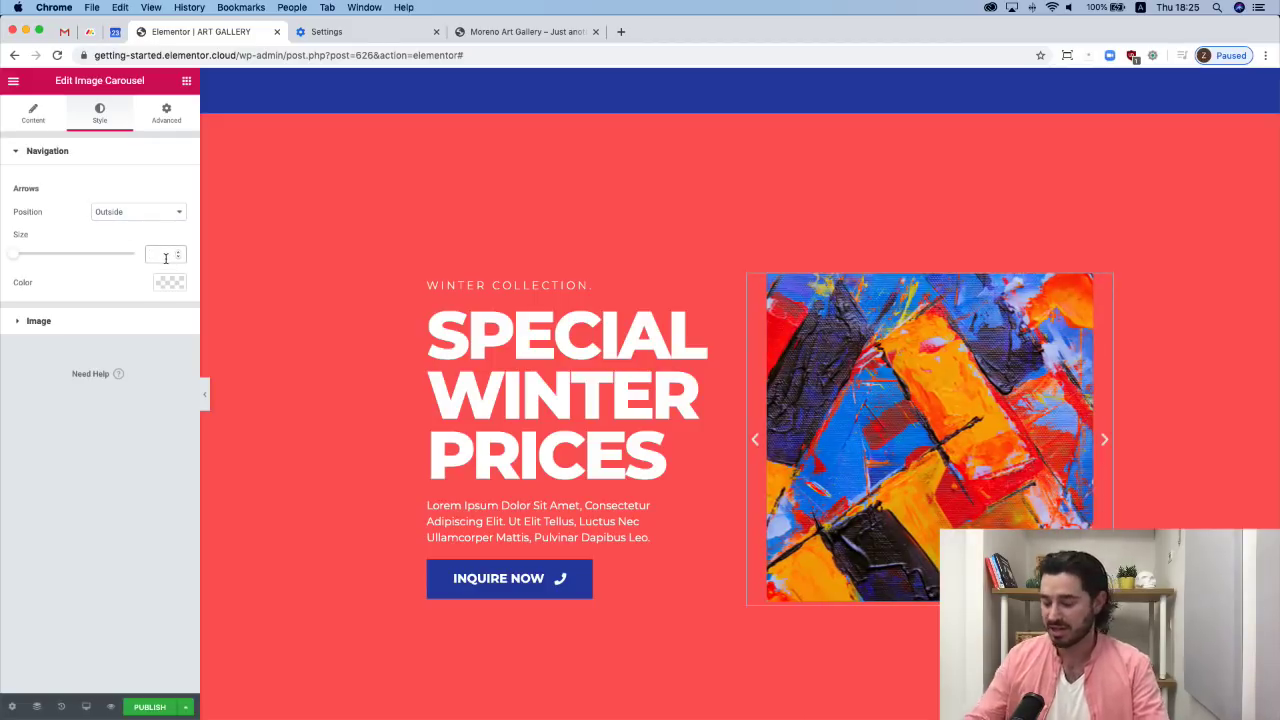
text(20)
click(178, 287)
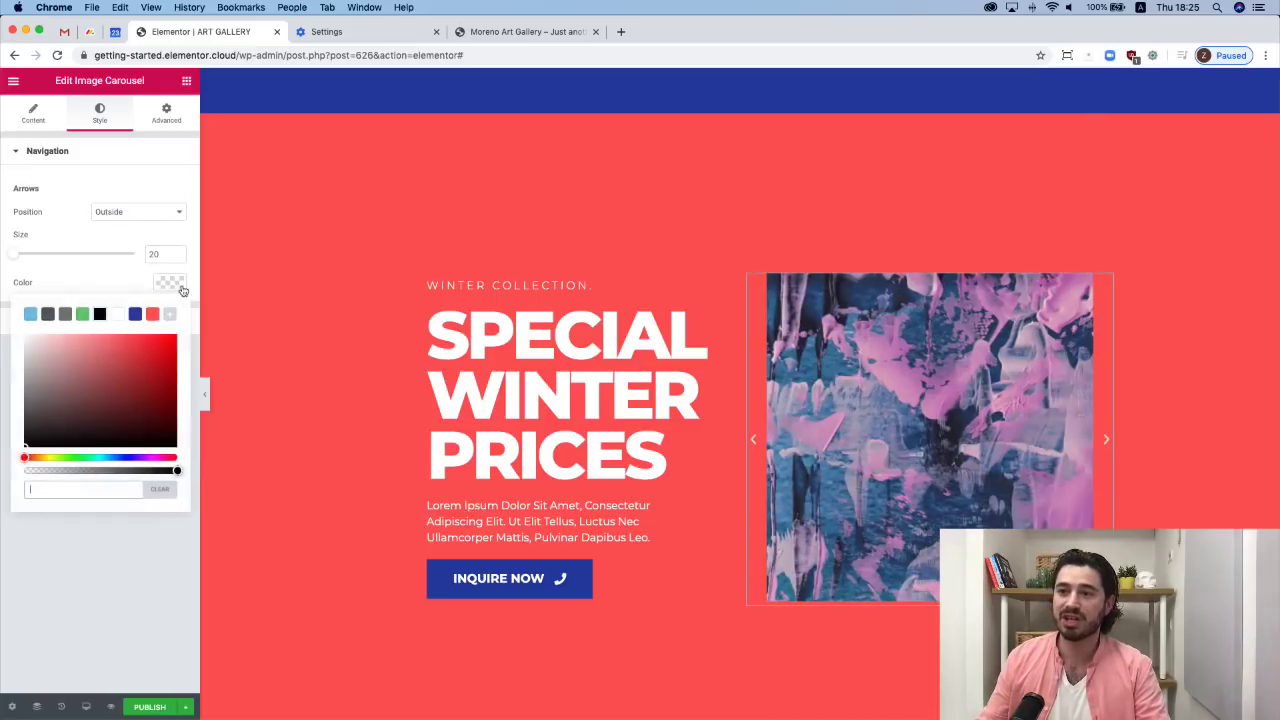
click(118, 315)
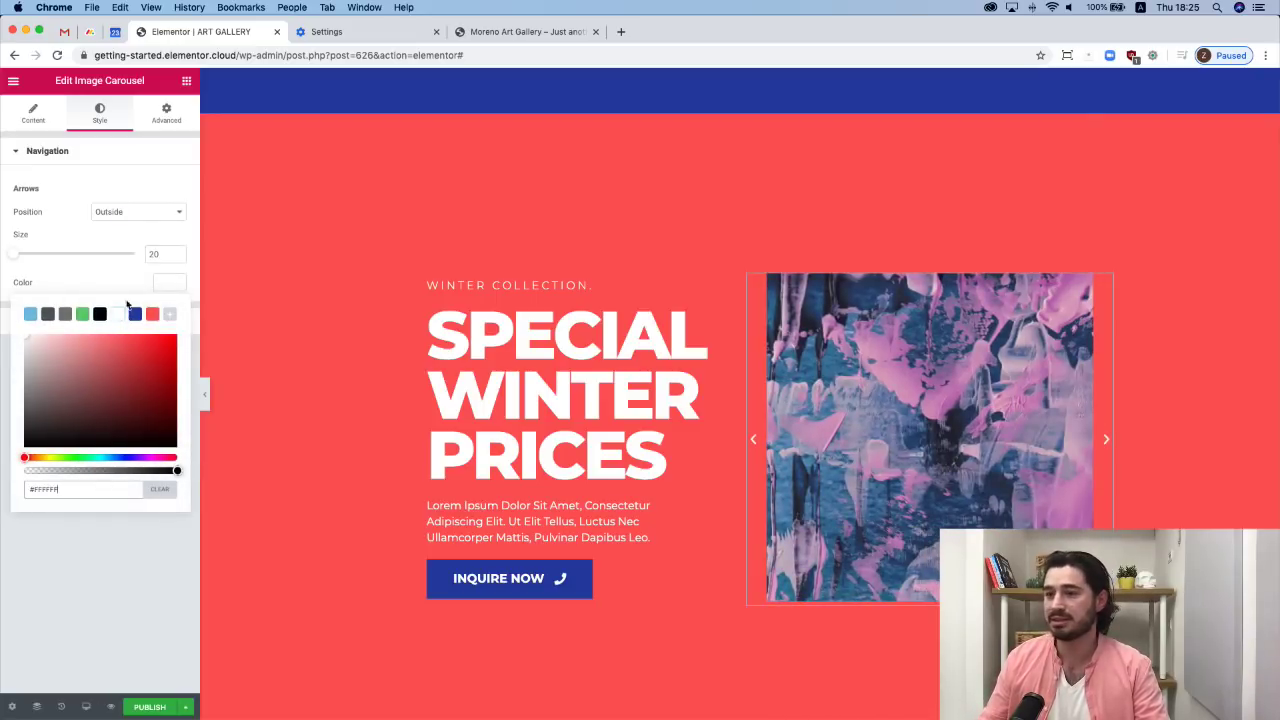
click(166, 288)
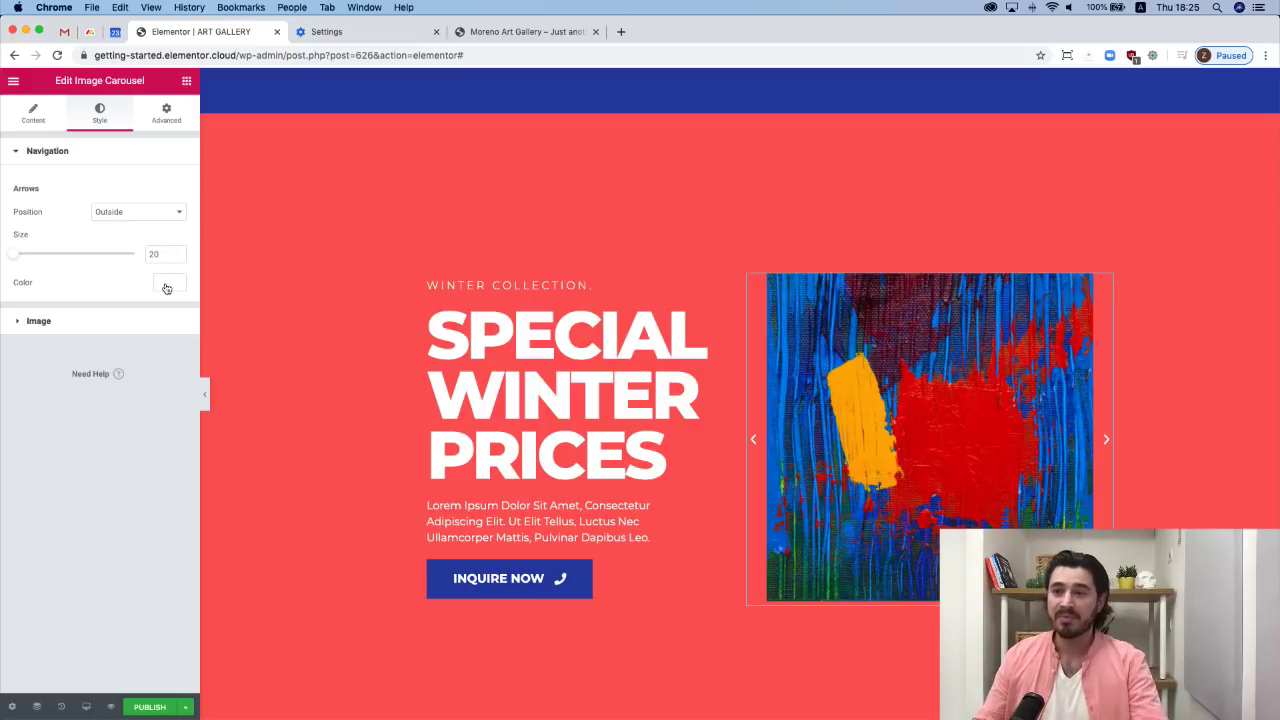
Try the Title option for the text under the carousel images, and choose Caption instead.
click(36, 120)
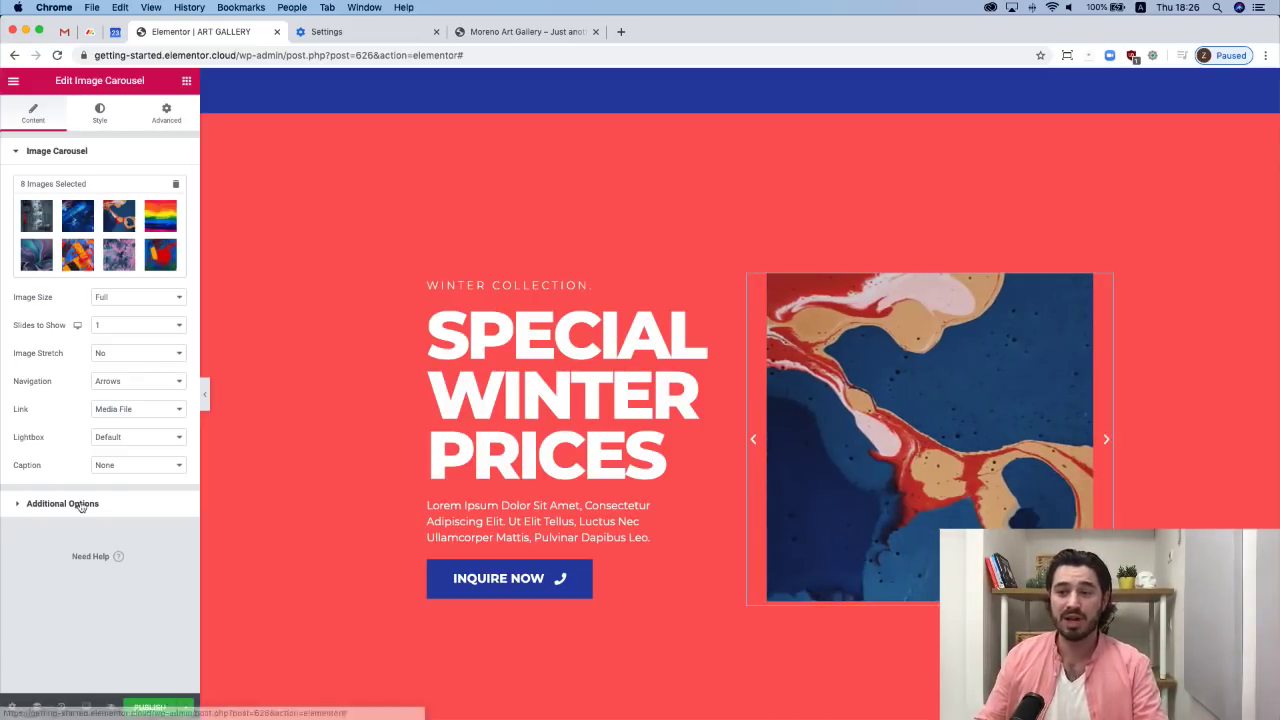
click(116, 467)
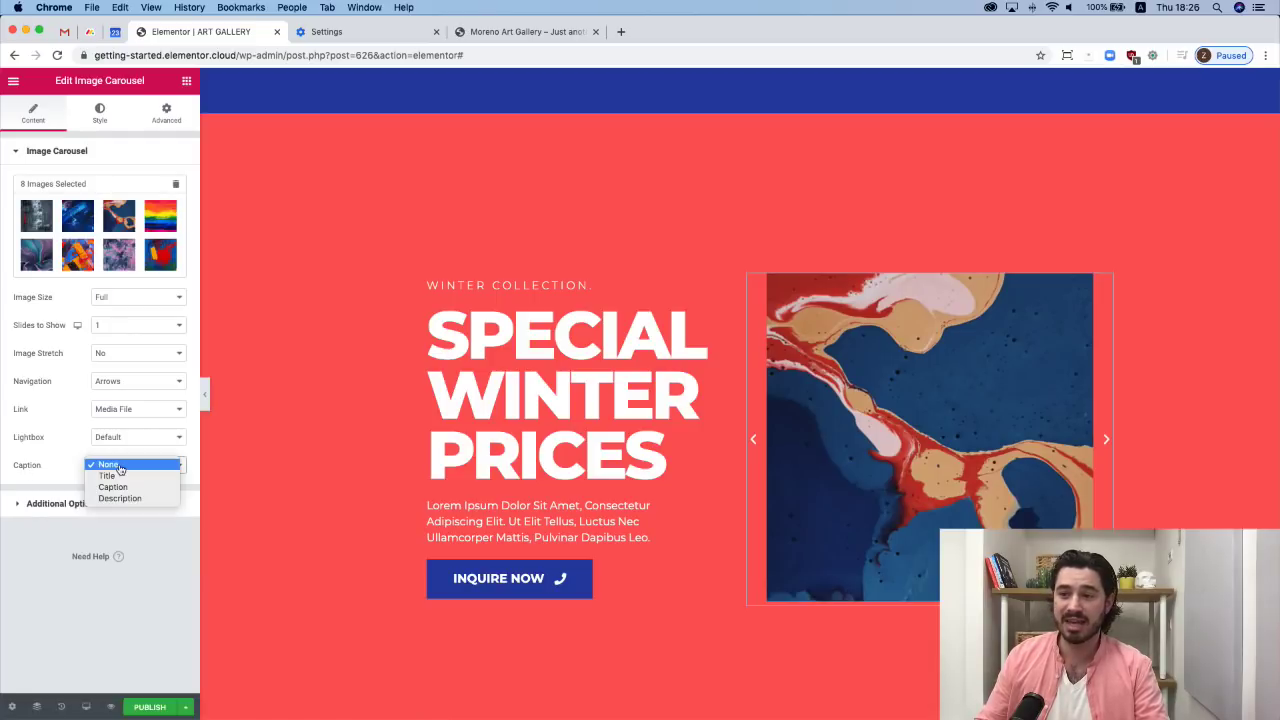
click(135, 477)
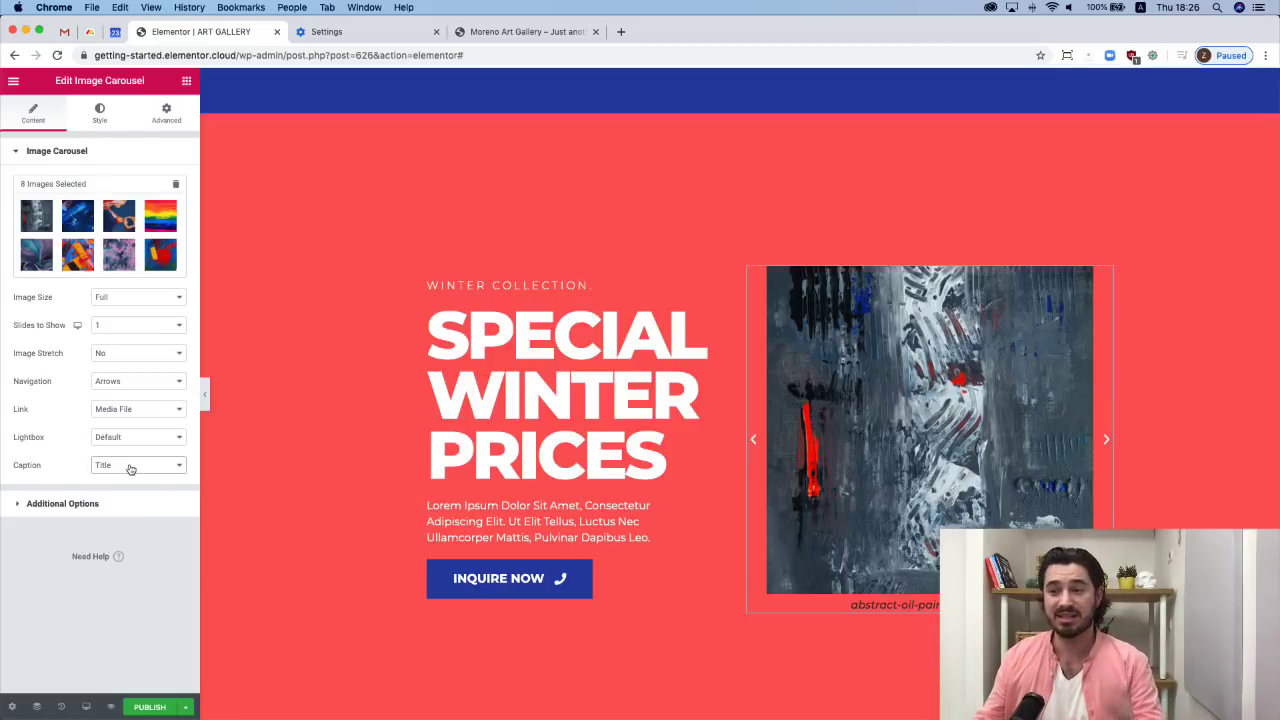
click(130, 469)
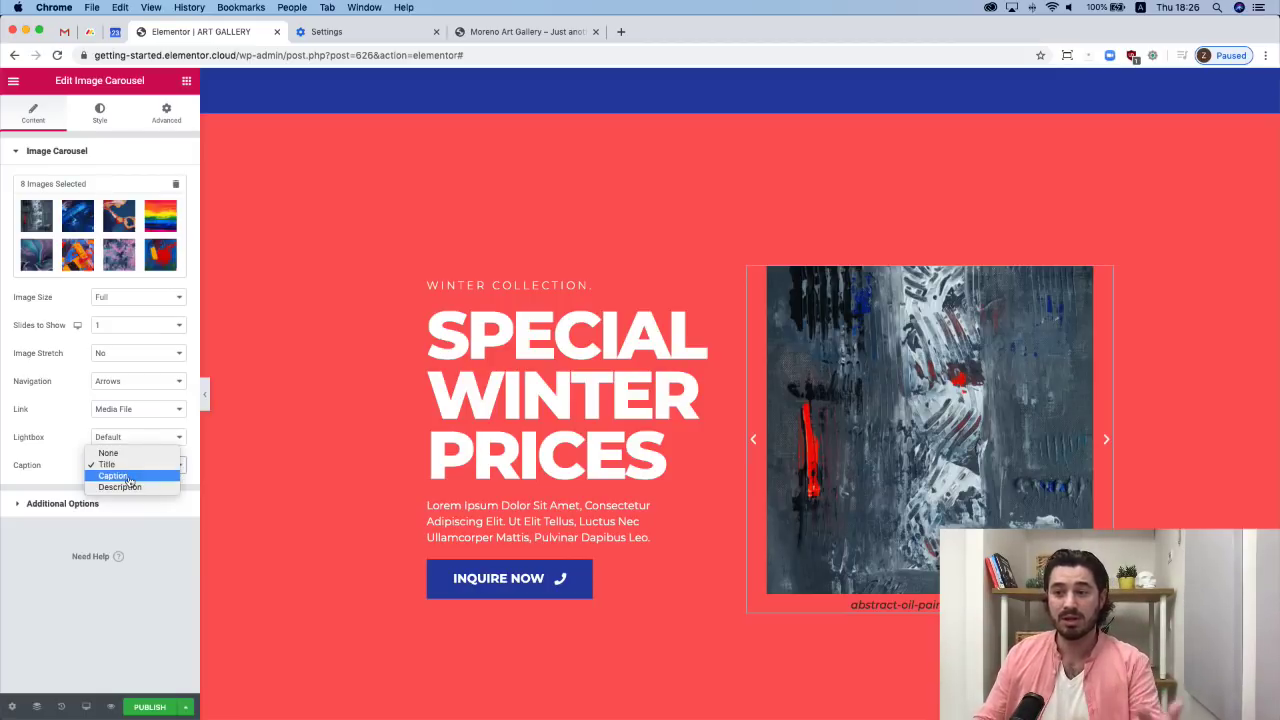
click(133, 474)
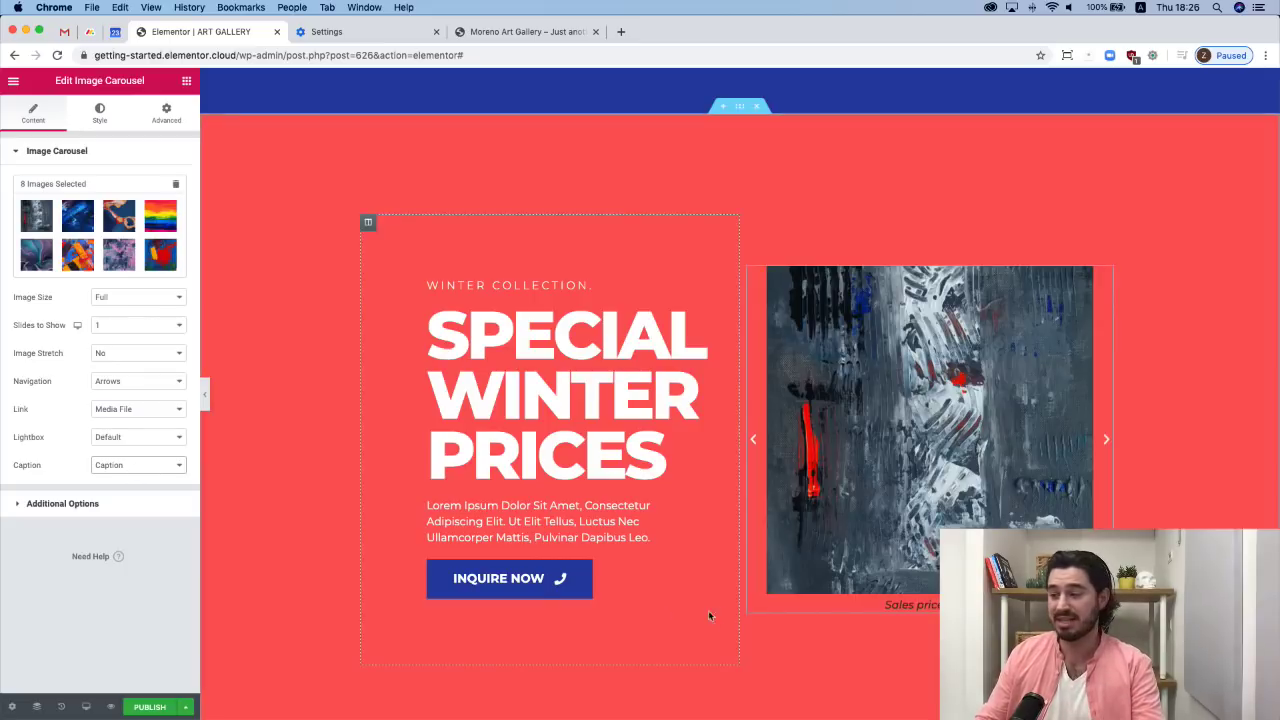
Left-align the image carousel's captions and set their text color to white.
click(125, 470)
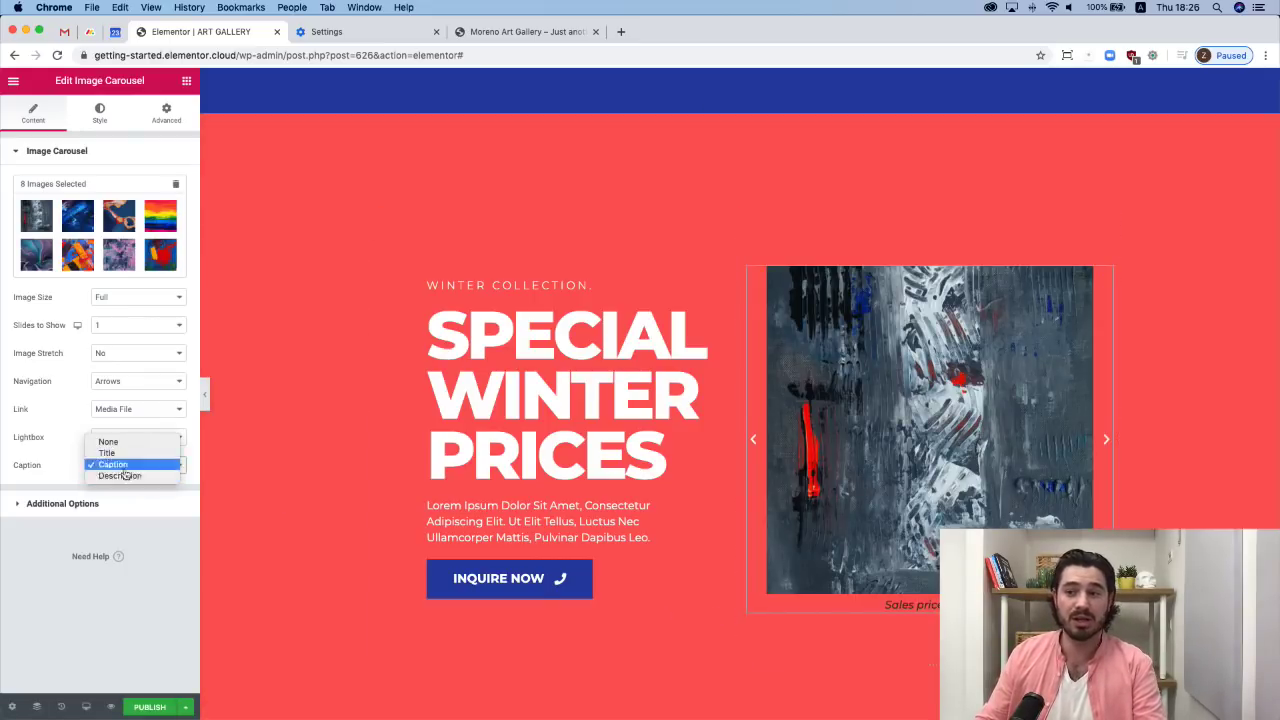
click(68, 481)
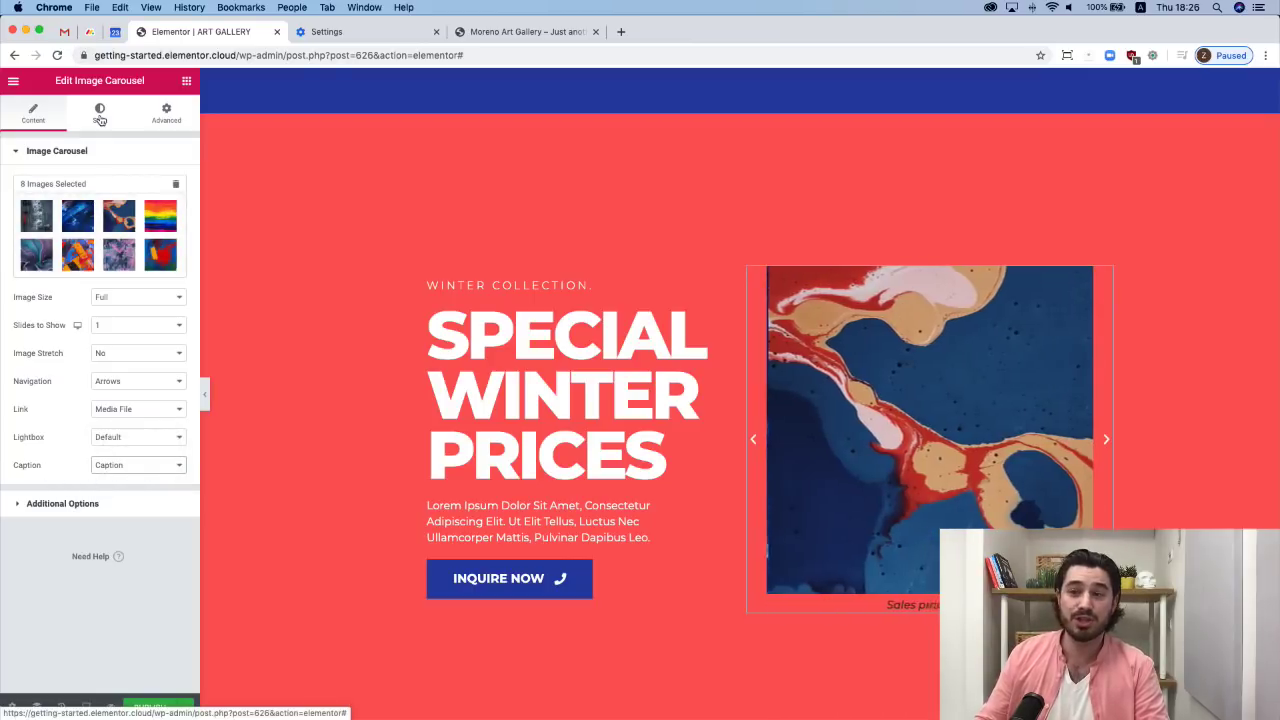
click(100, 111)
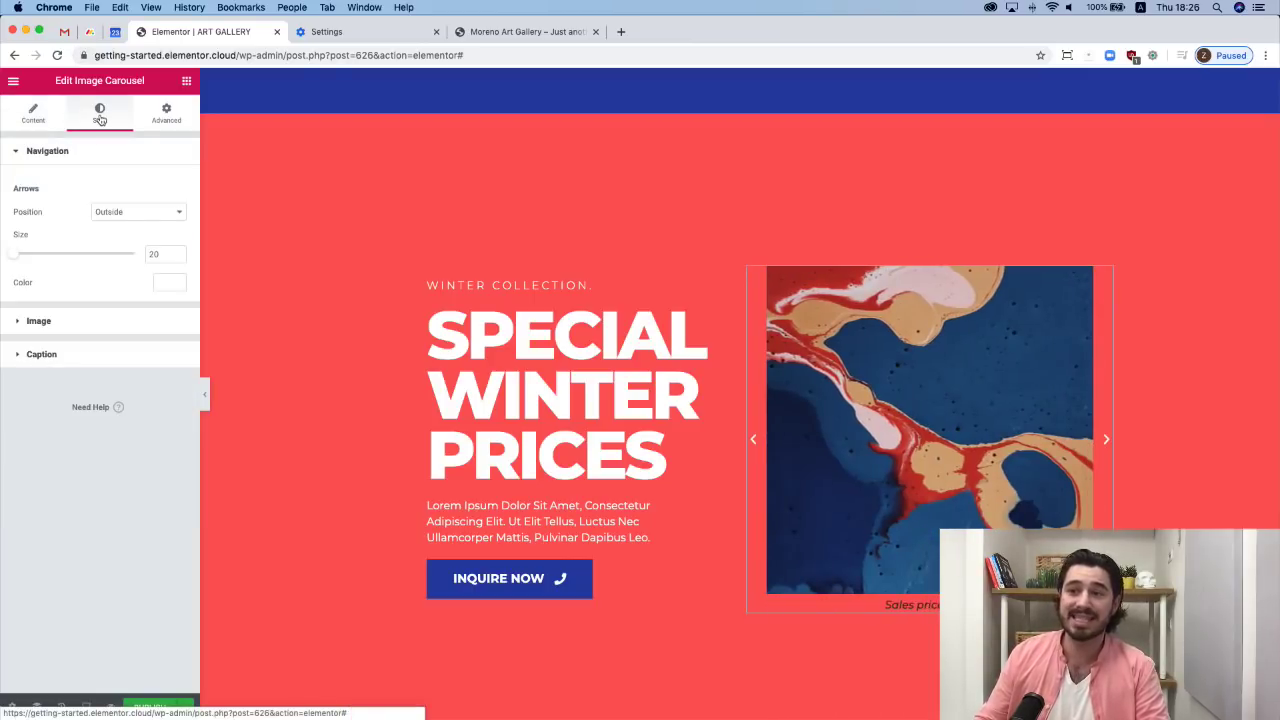
click(83, 358)
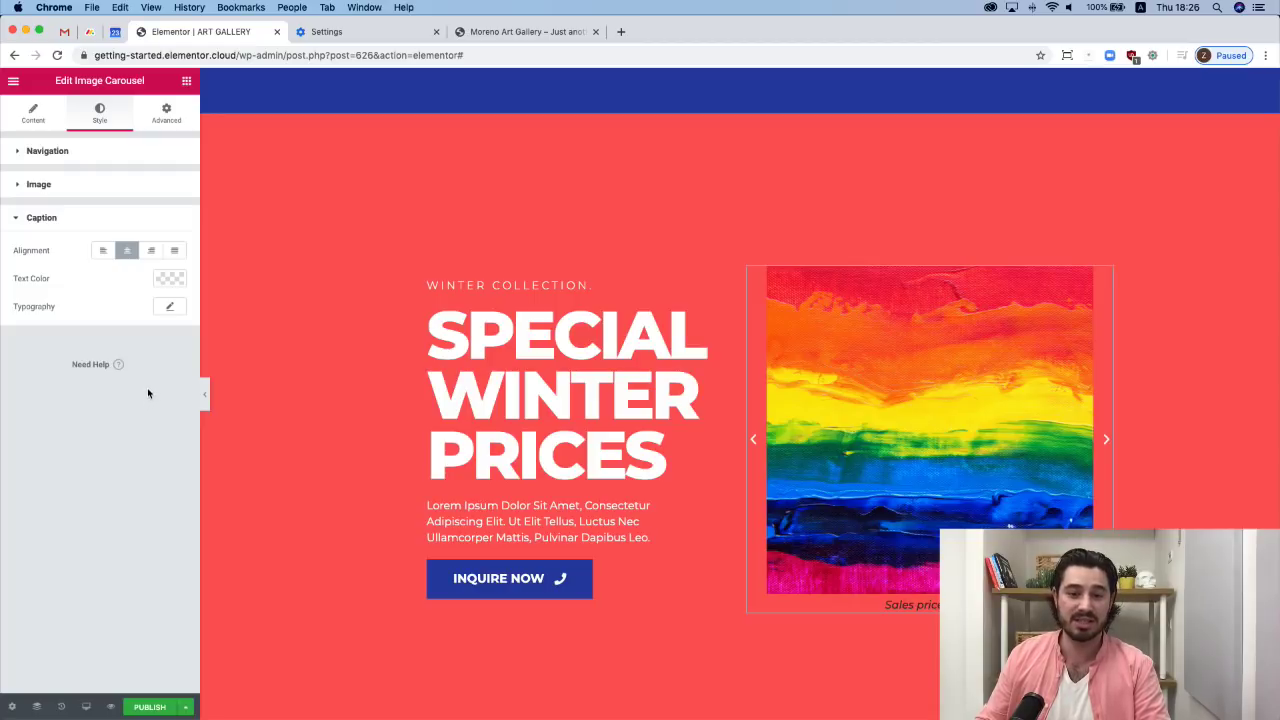
click(103, 250)
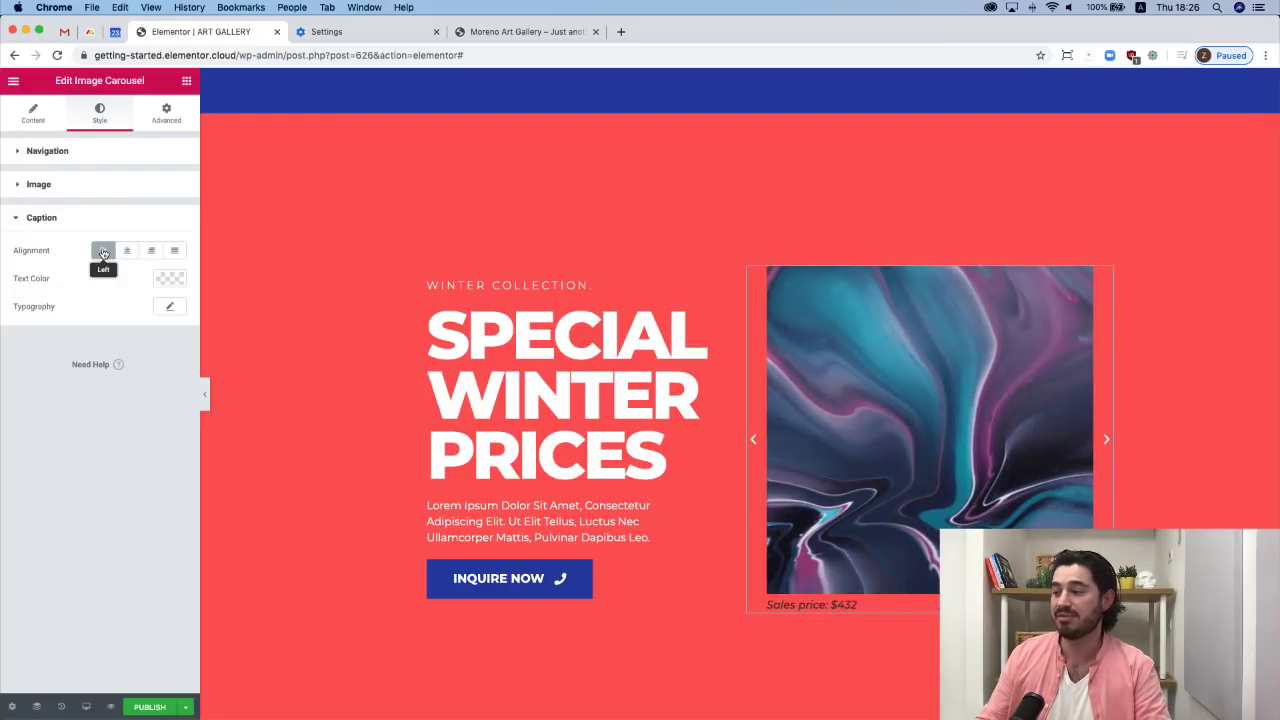
click(166, 281)
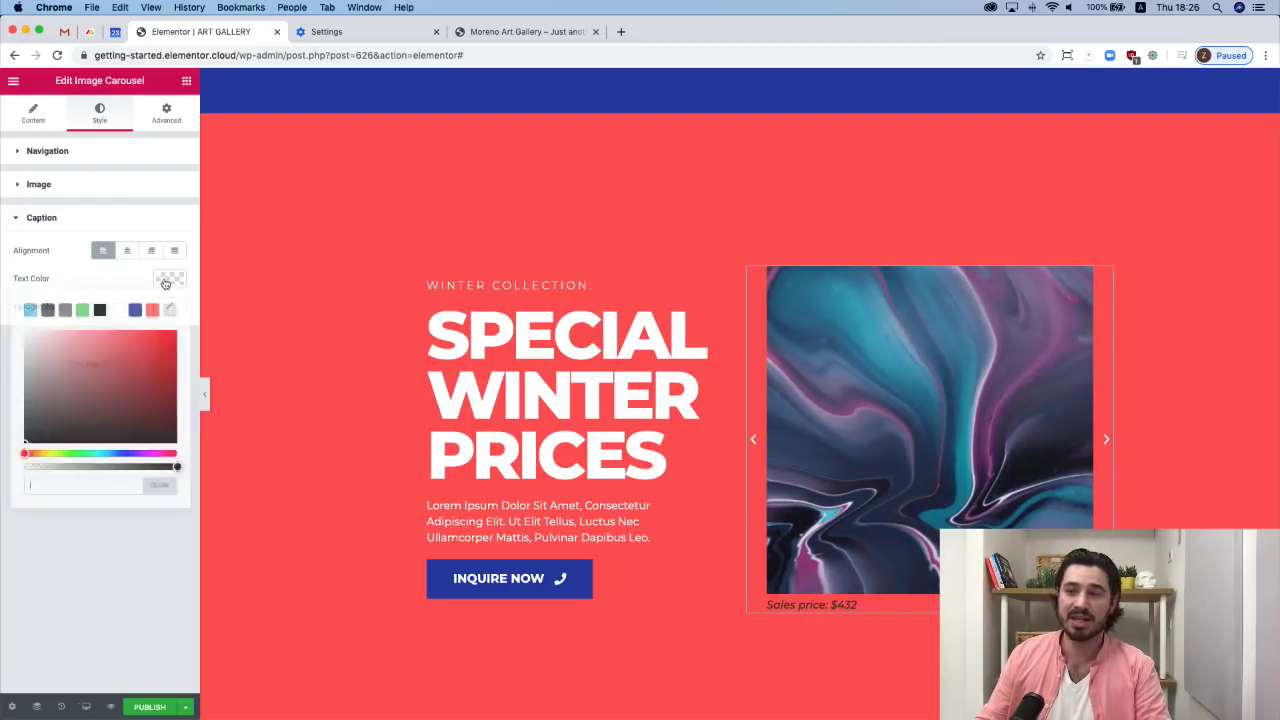
click(173, 282)
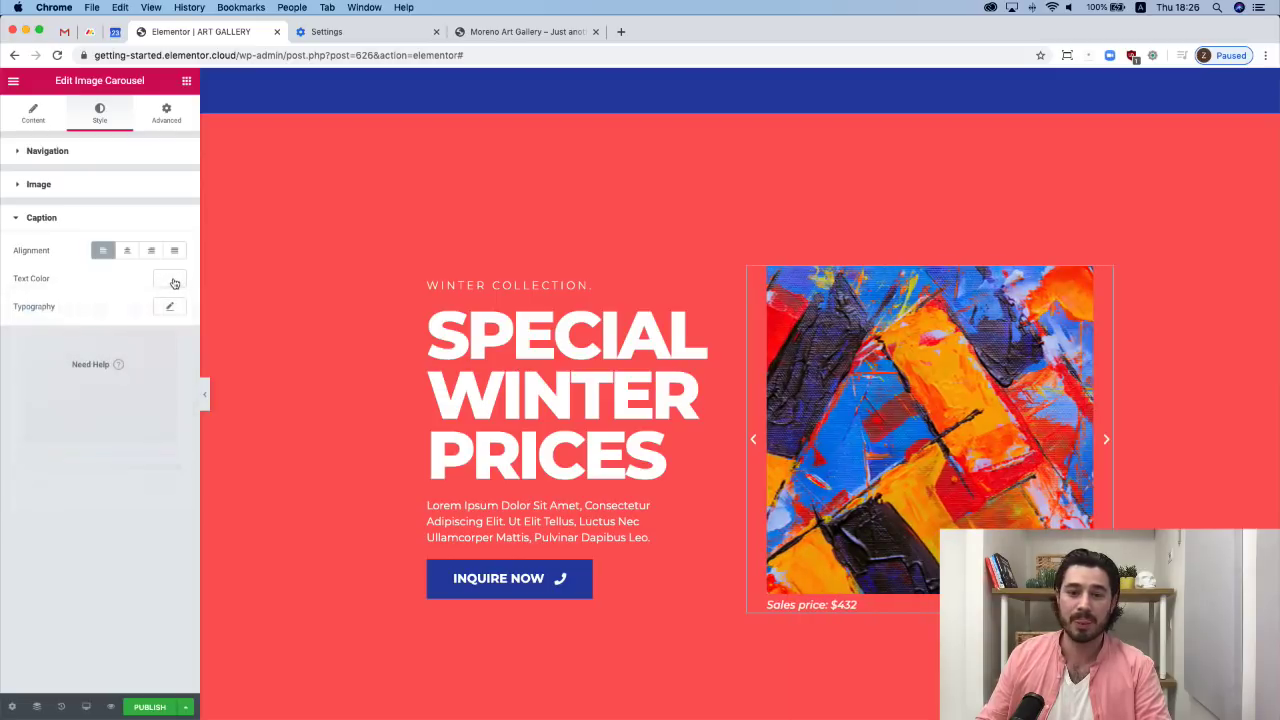
Set the carousel caption typography to size 20 px and weight 100.
click(170, 309)
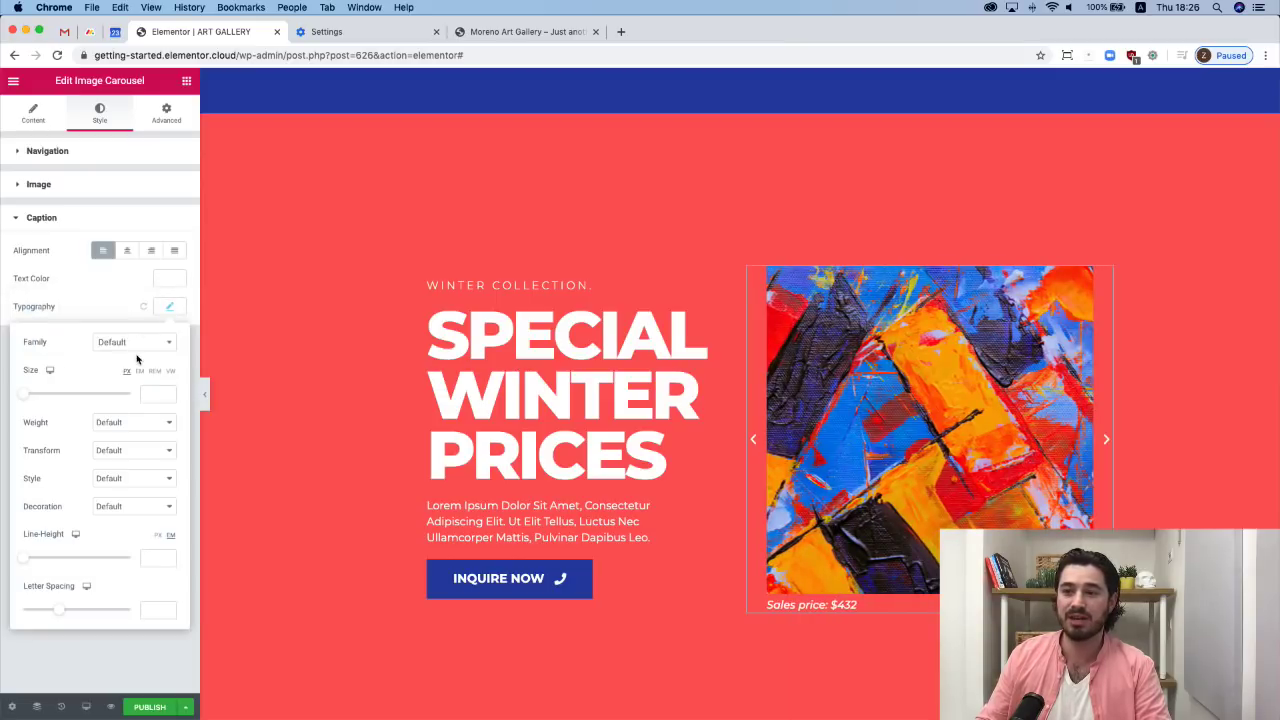
click(157, 404)
text(20)
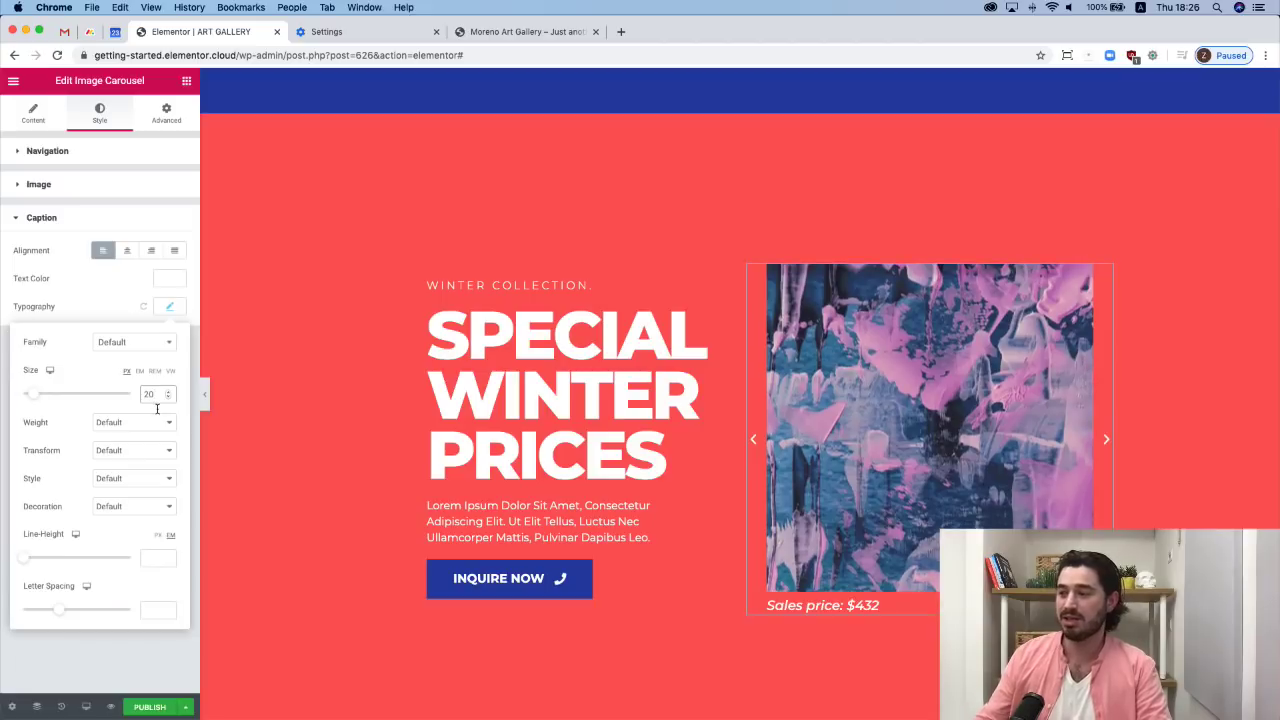
click(143, 425)
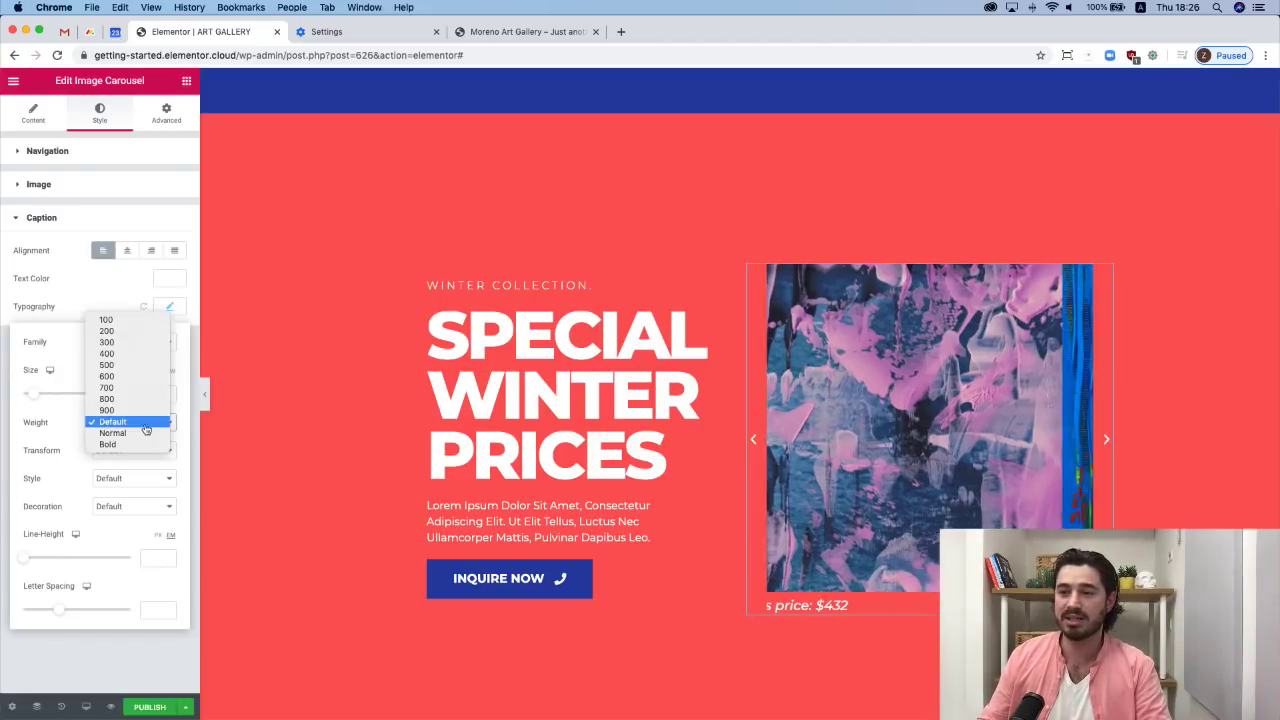
click(130, 320)
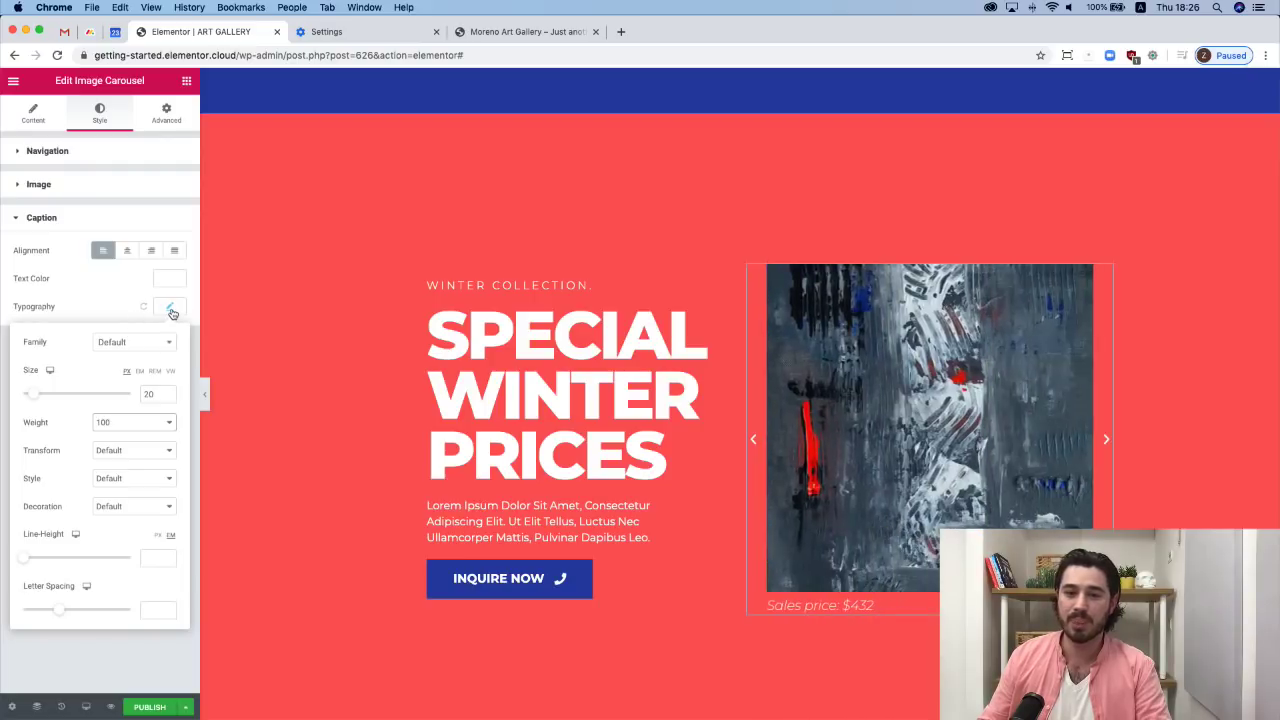
click(169, 307)
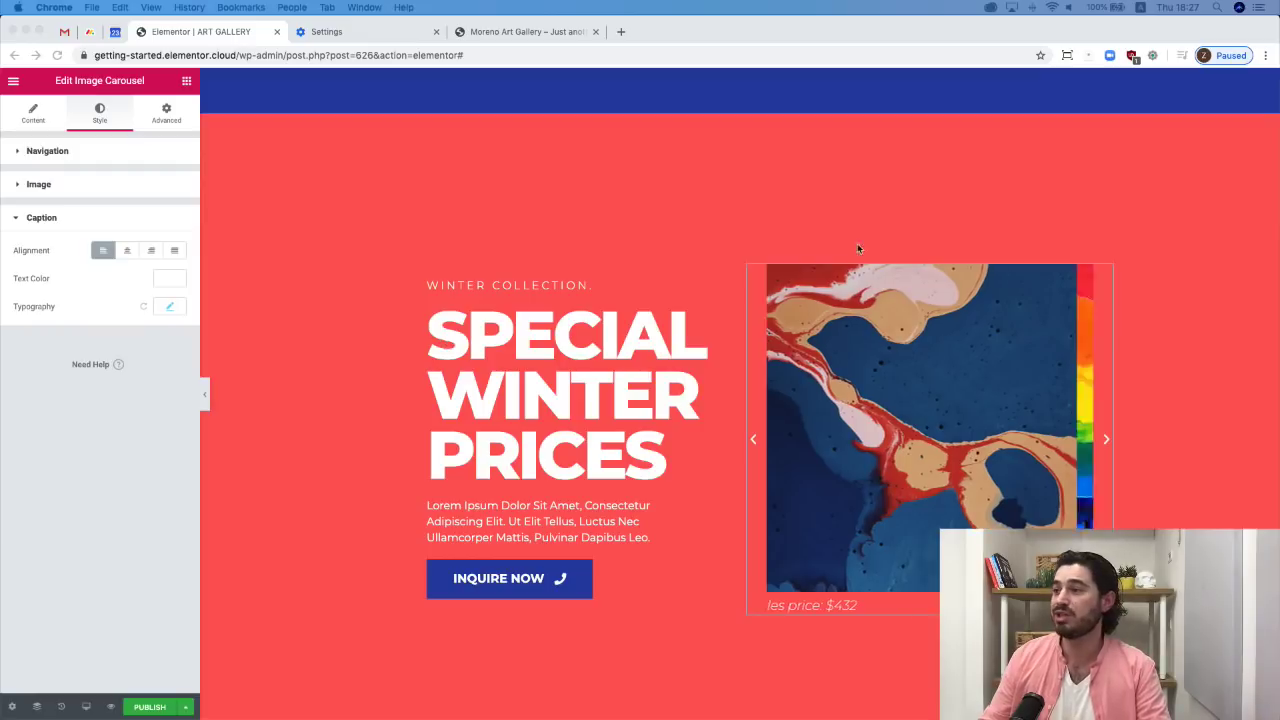
Give the red Winter Collection section the CSS ID "see-works".
click(905, 195)
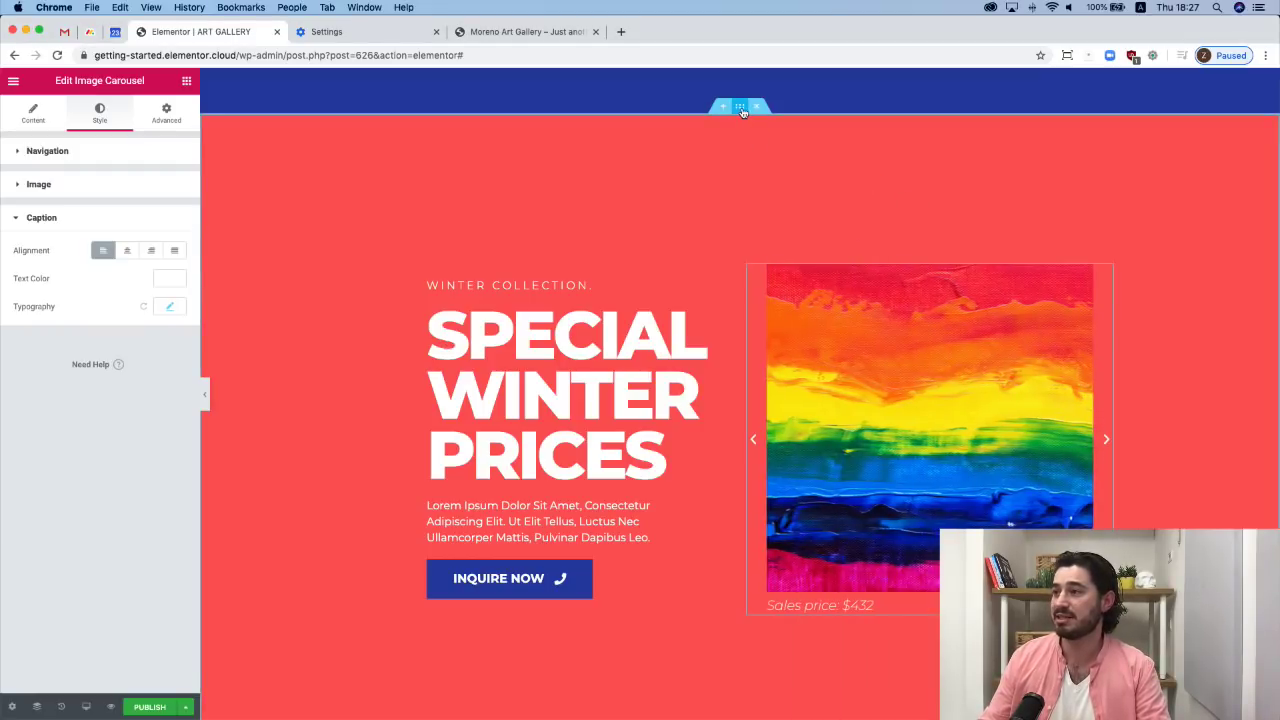
click(742, 110)
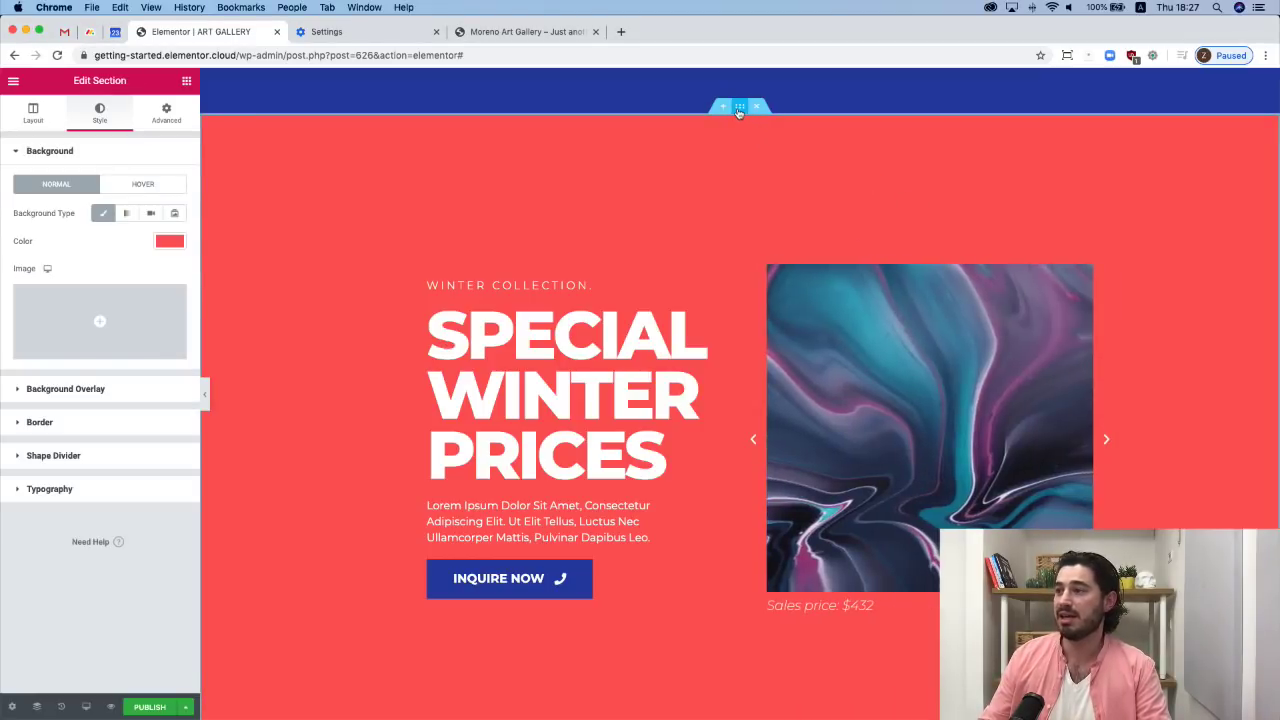
click(166, 116)
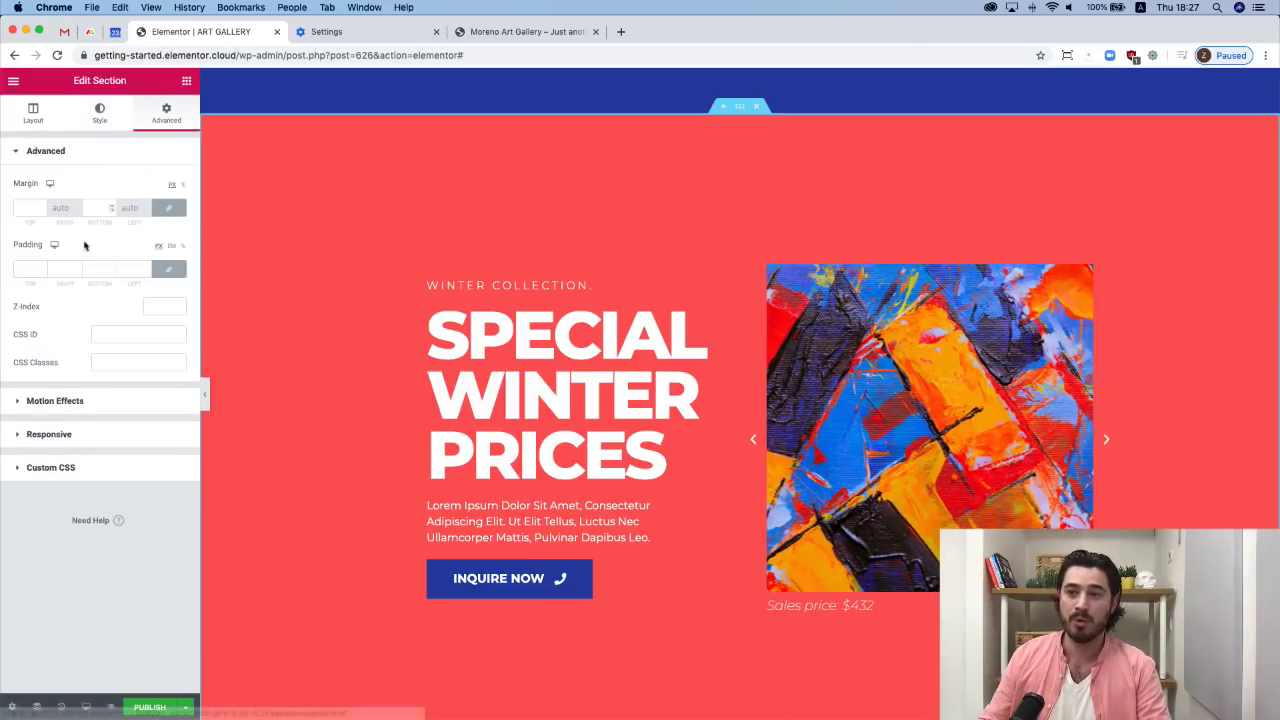
click(123, 341)
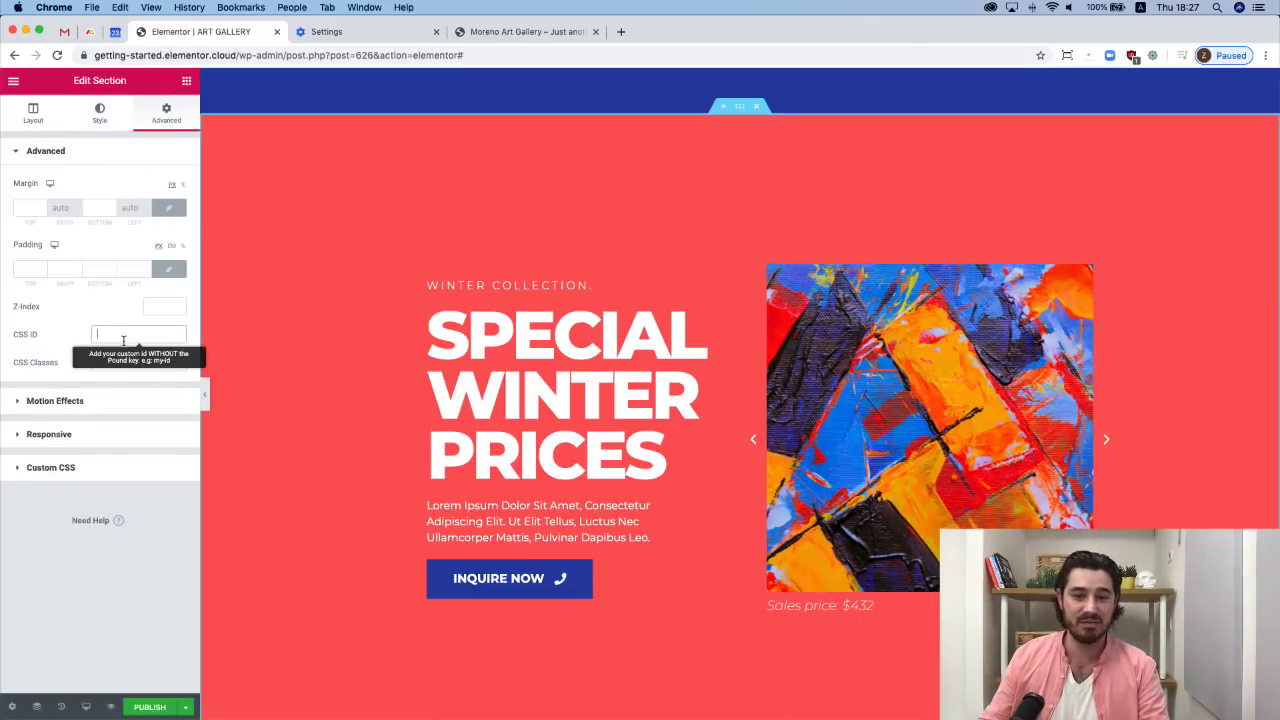
text(see-works)
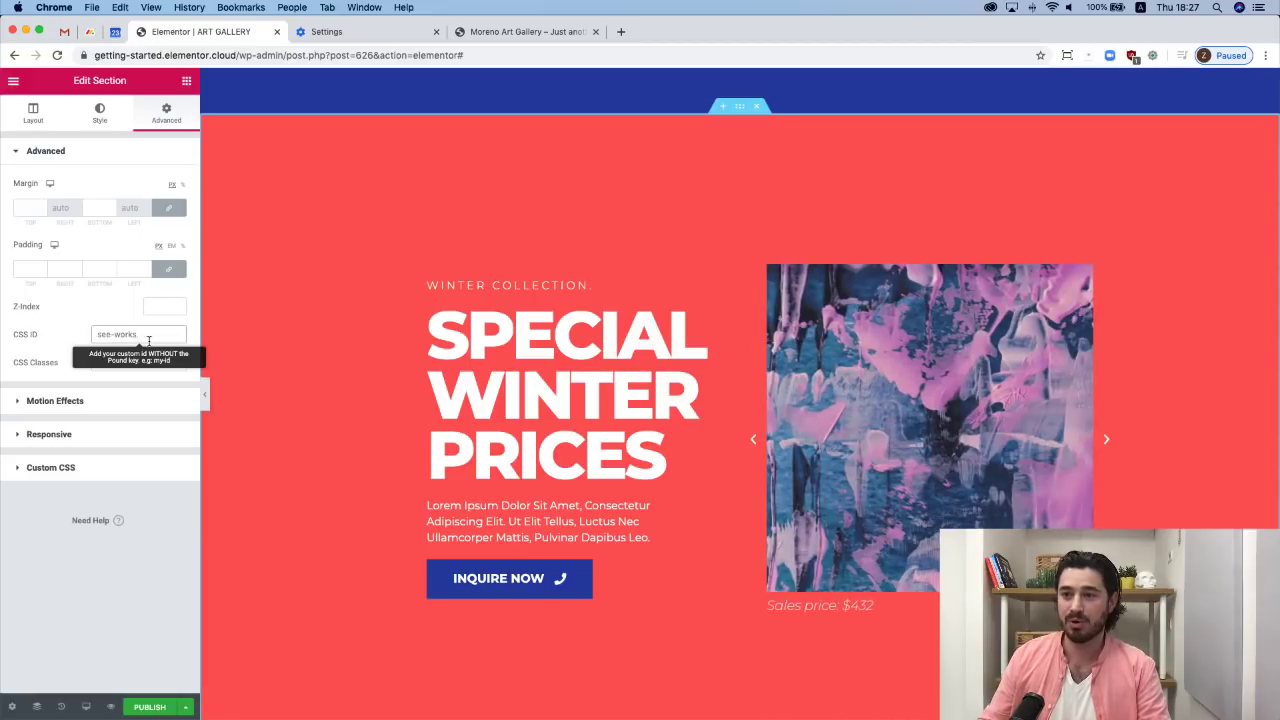
key(super+a)
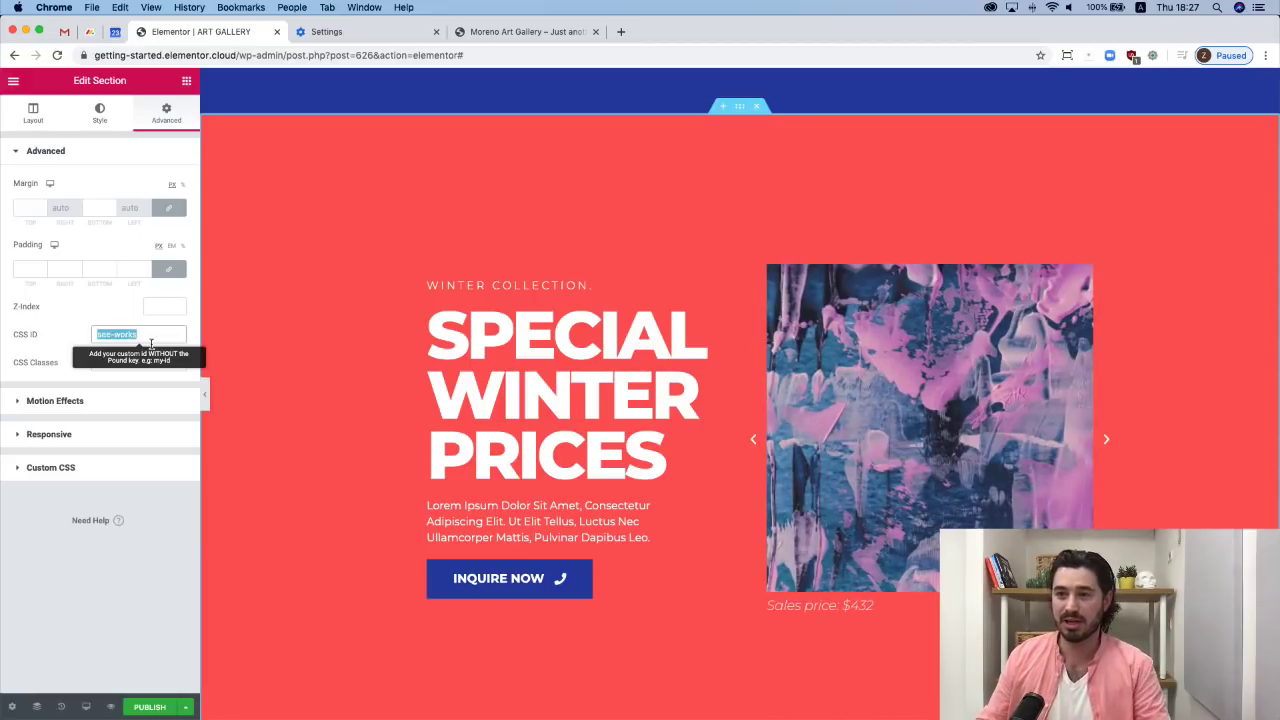
click(119, 336)
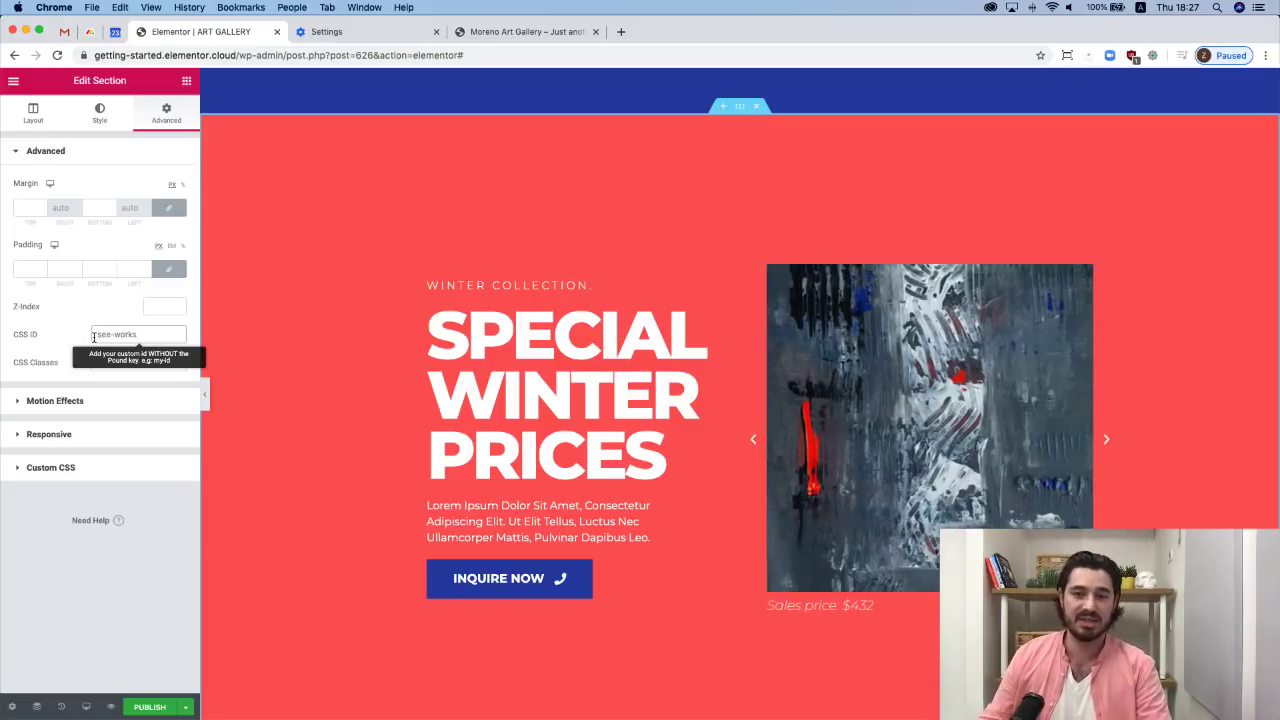
Link the "See the Works" button in the blue section to the anchor #see-works.
scroll(803, 324, up, 5)
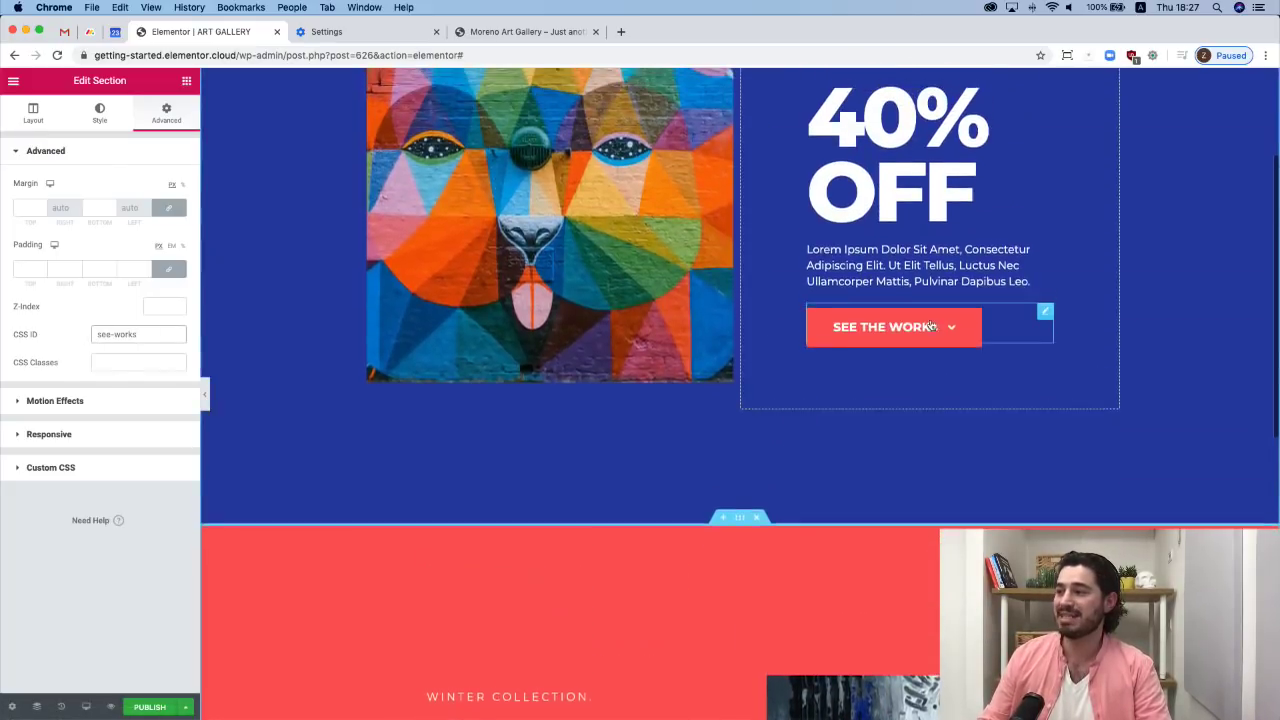
click(1045, 316)
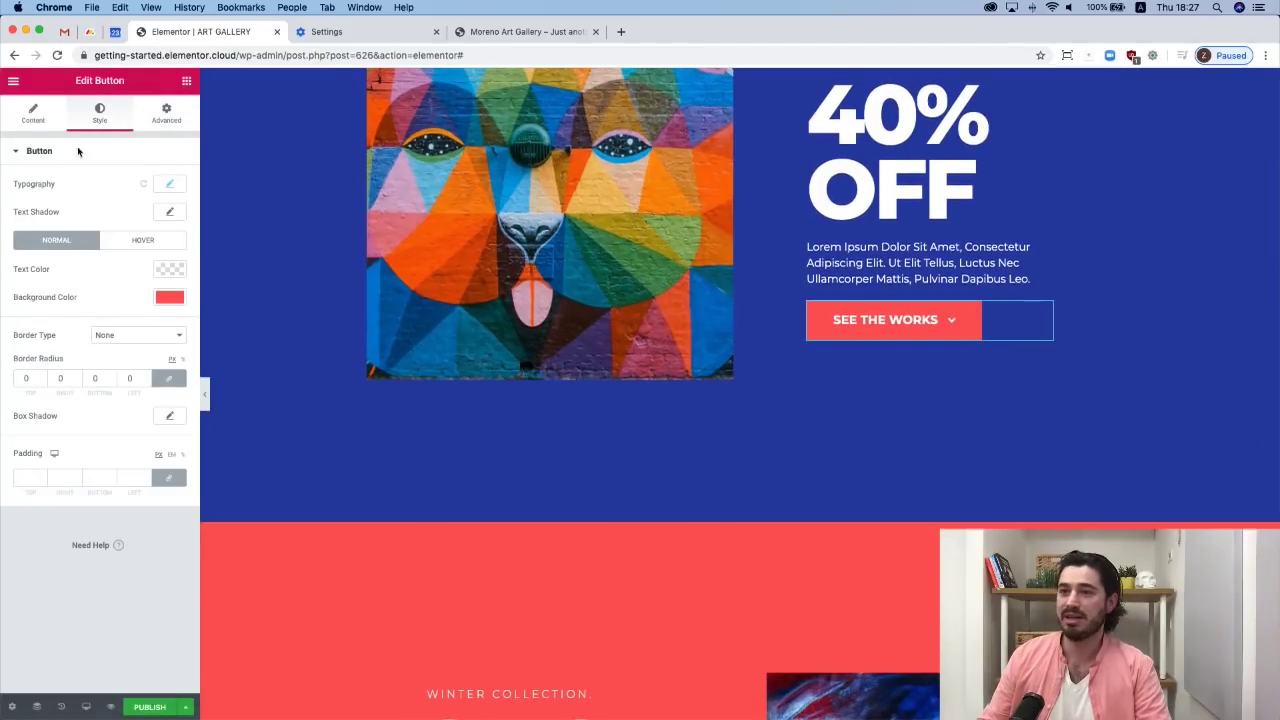
click(27, 119)
click(49, 256)
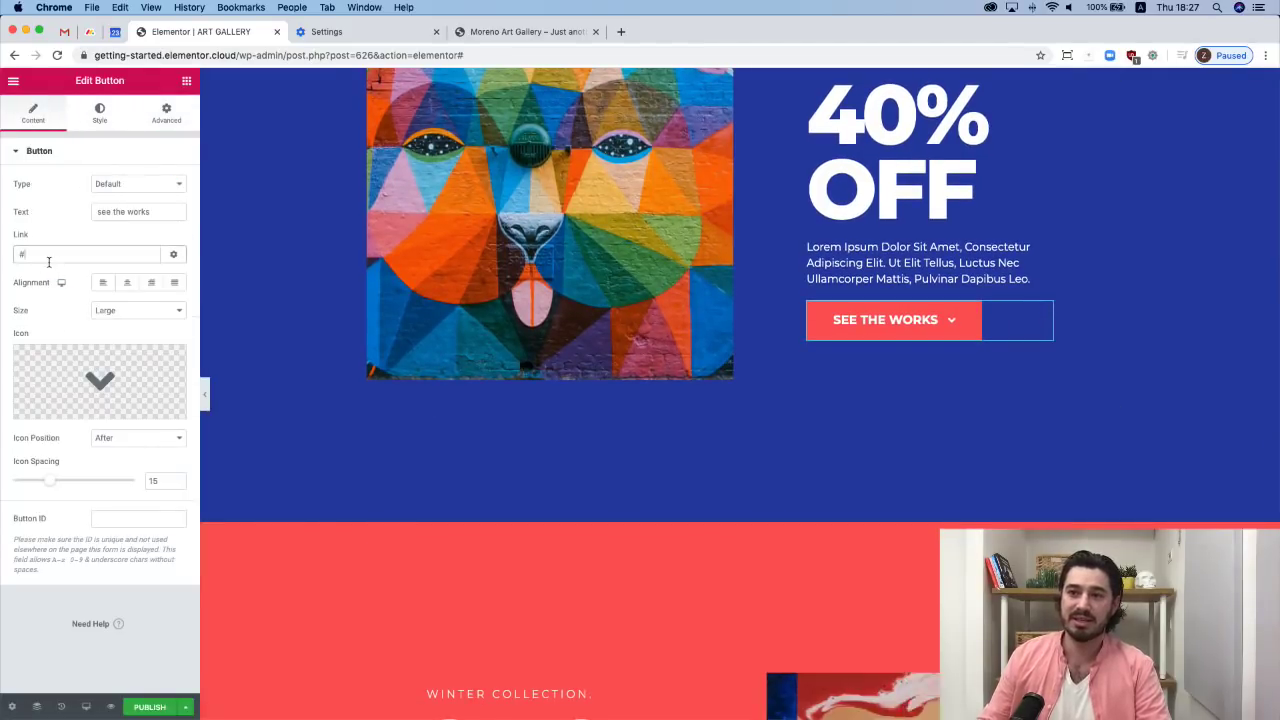
text(see-works)
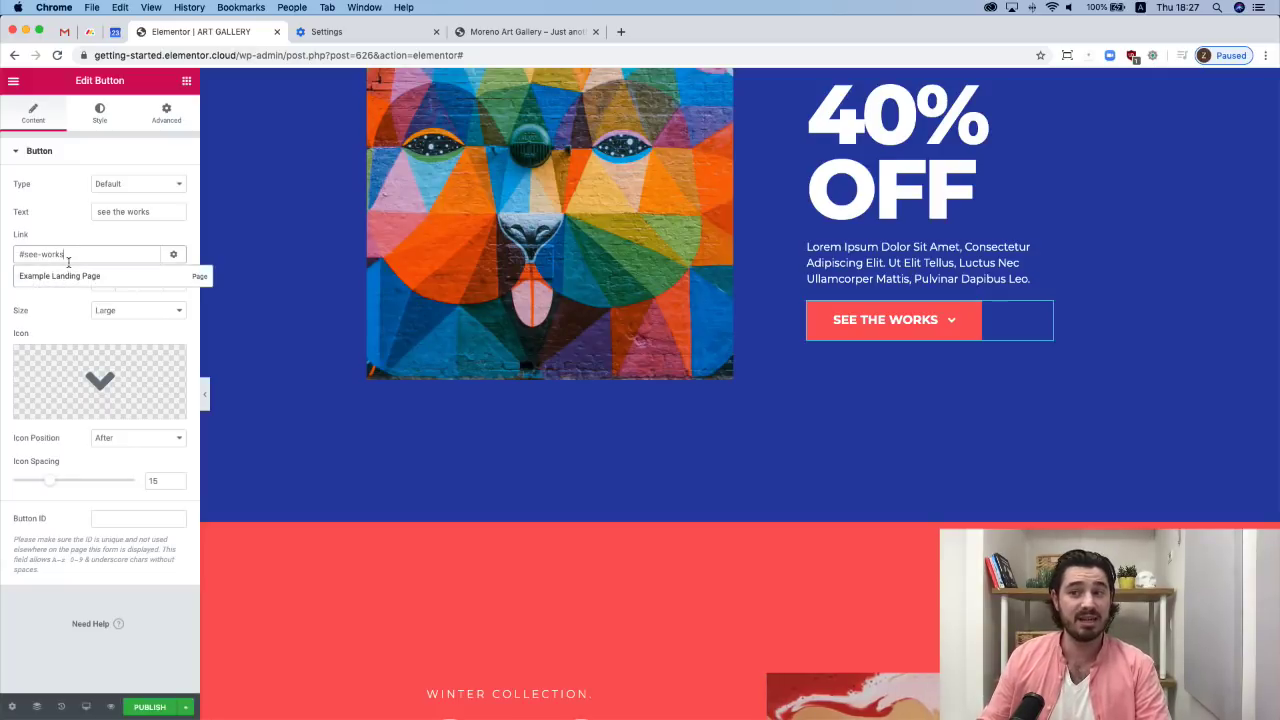
click(235, 312)
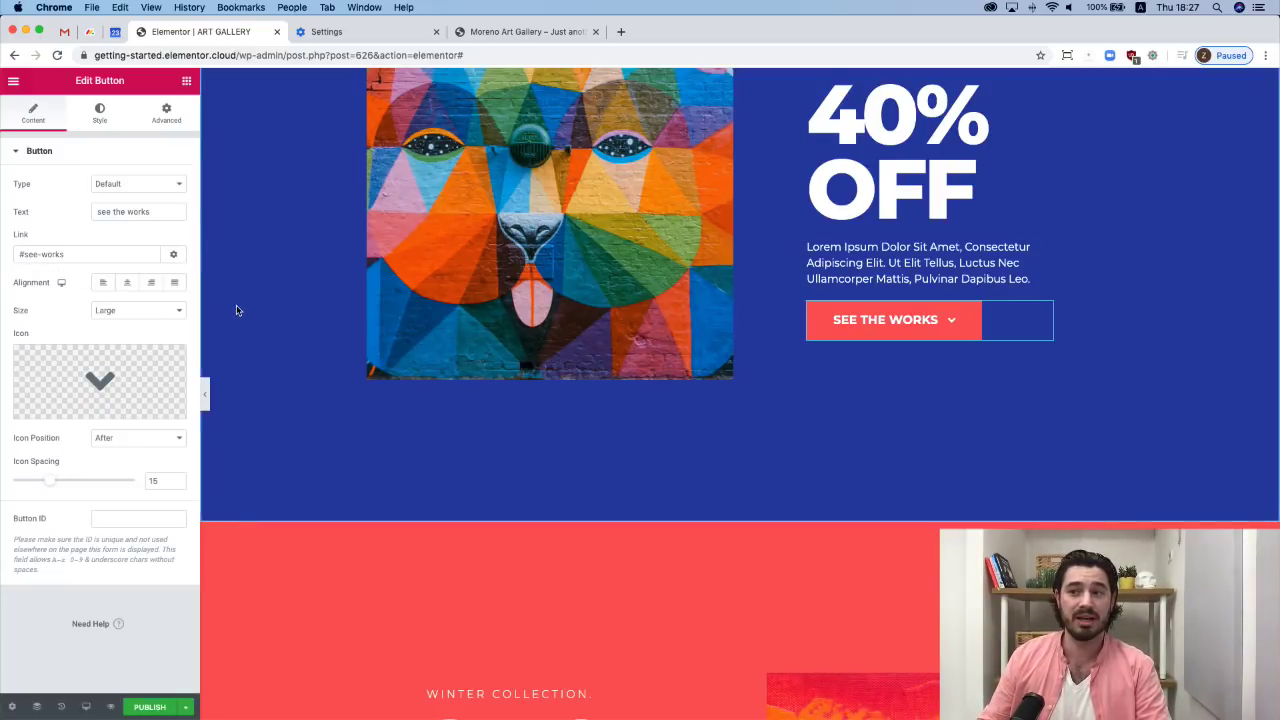
scroll(977, 338, up, 3)
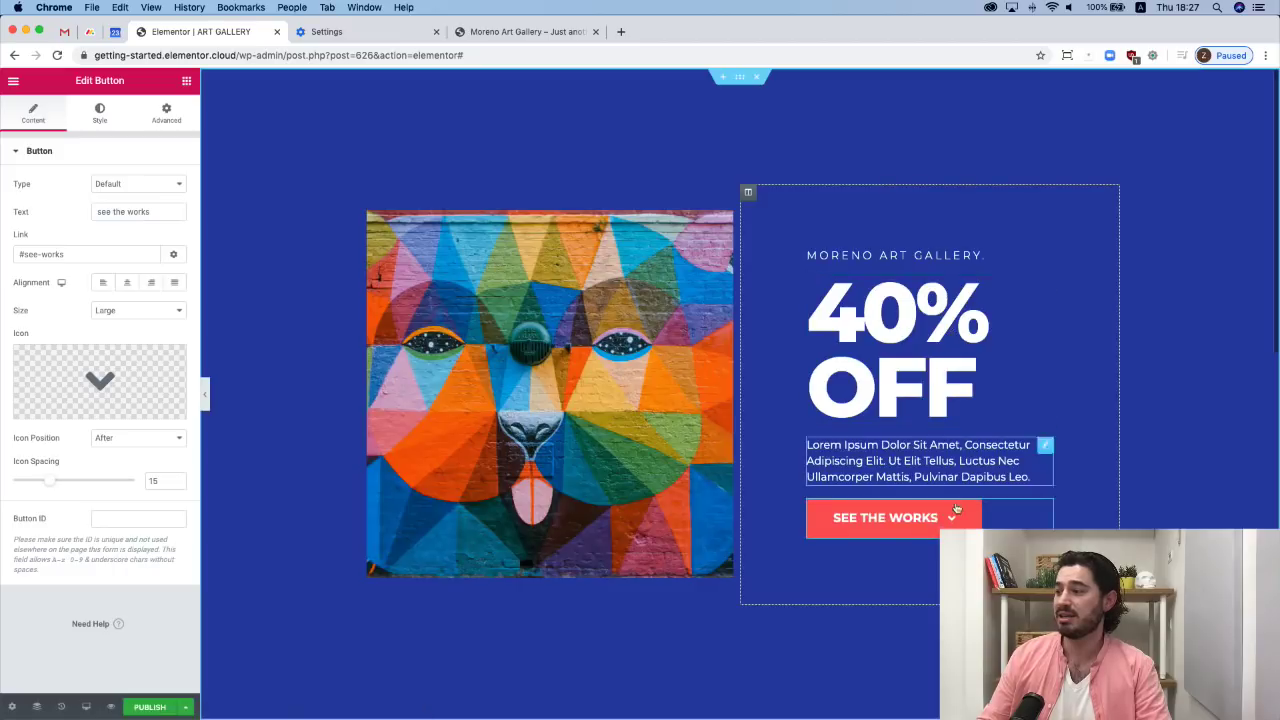
Add a new single-column section below the red Winter Collection section.
scroll(953, 520, down, 5)
scroll(953, 527, down, 3)
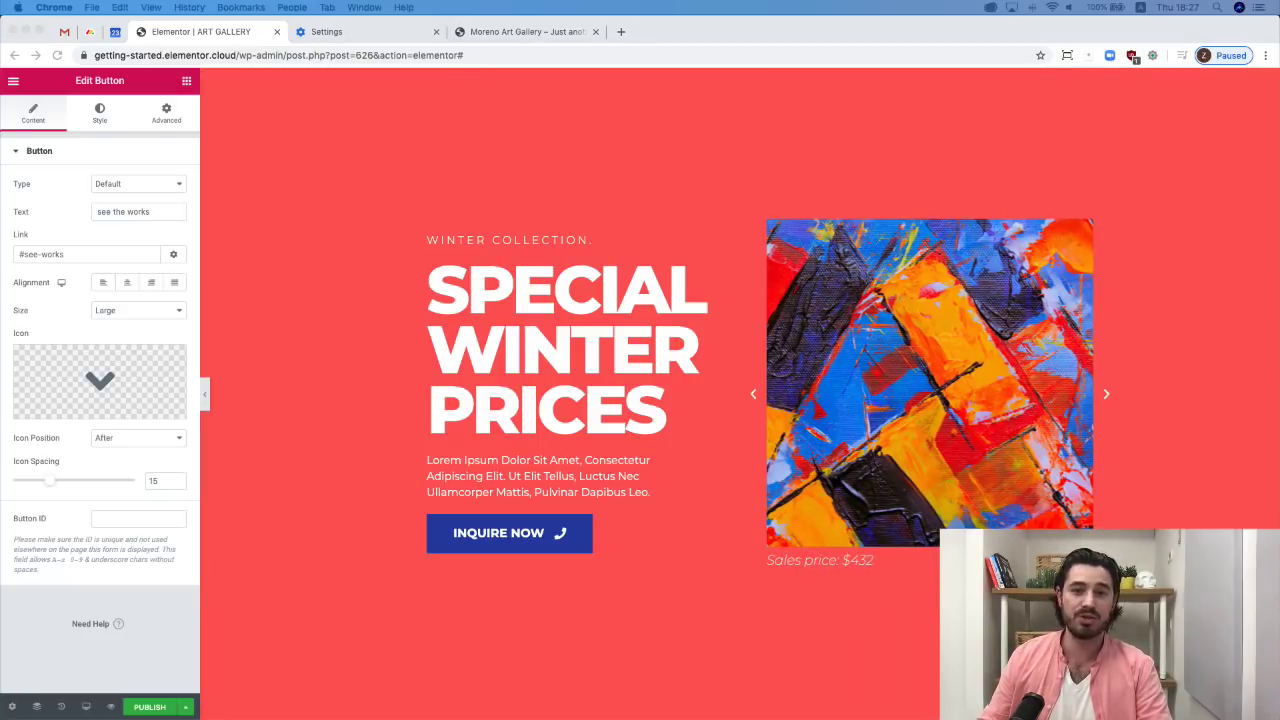
scroll(714, 436, down, 4)
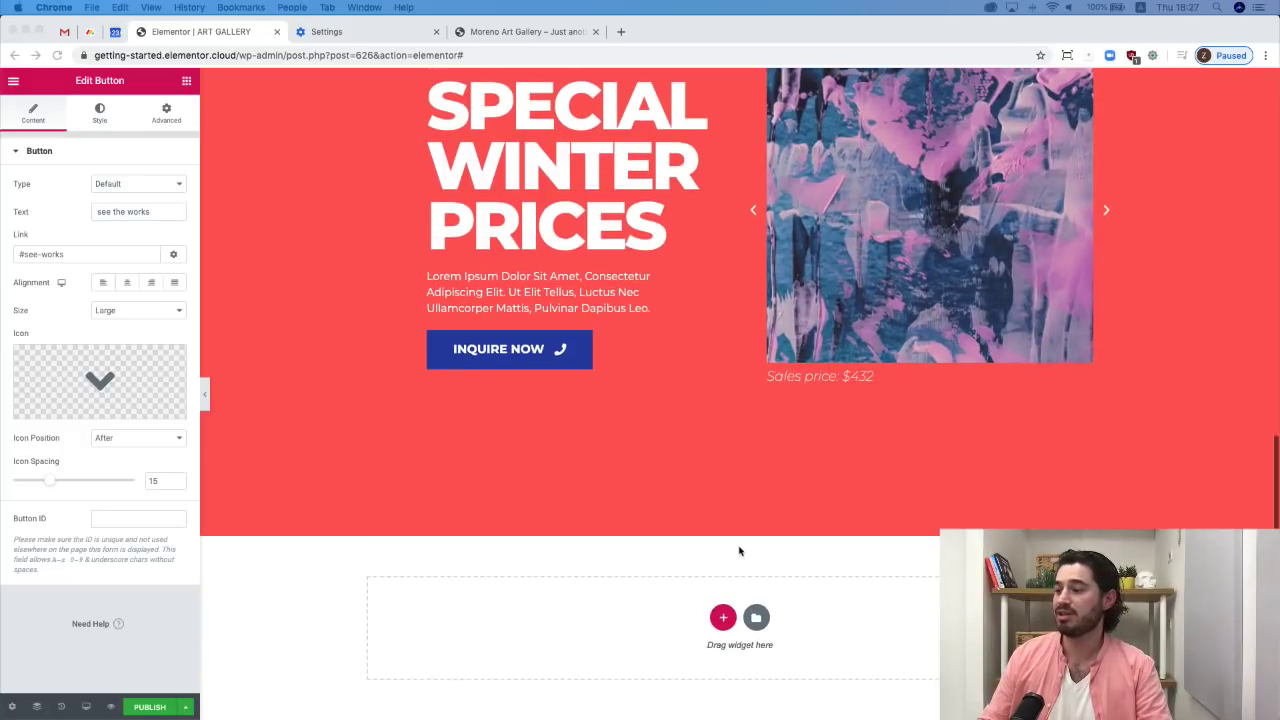
click(723, 617)
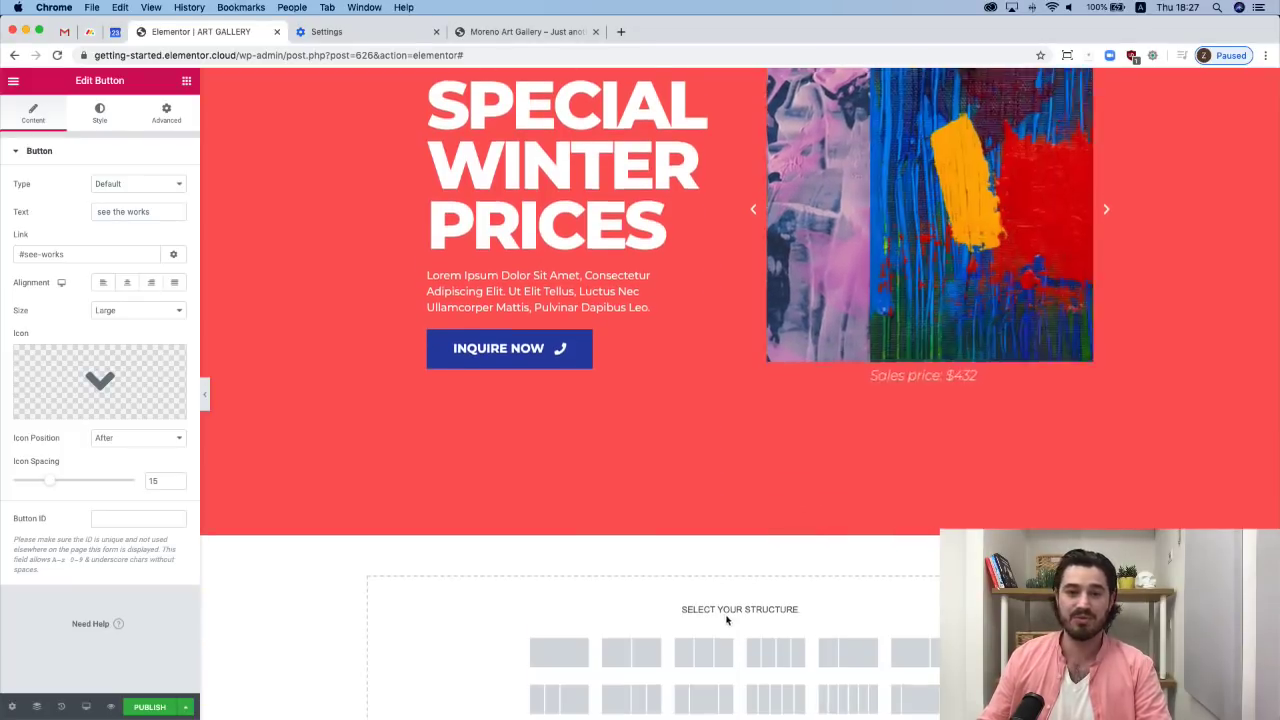
scroll(726, 620, down, 1)
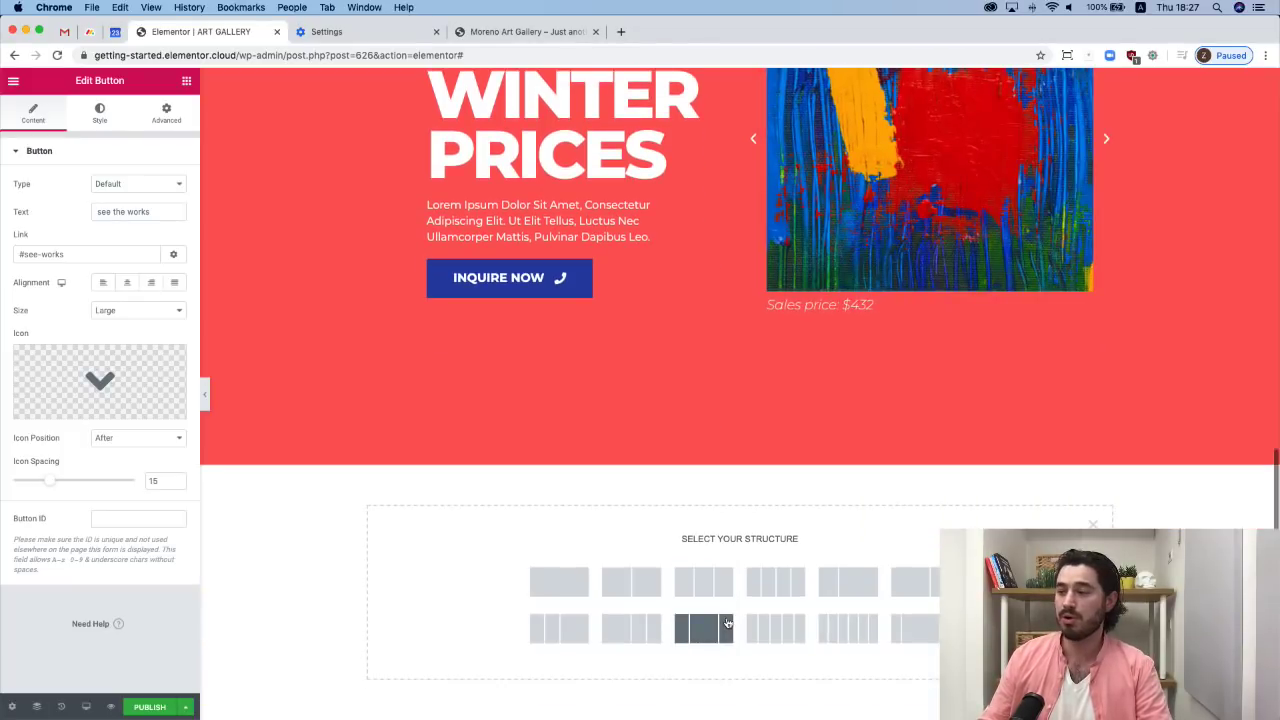
click(573, 588)
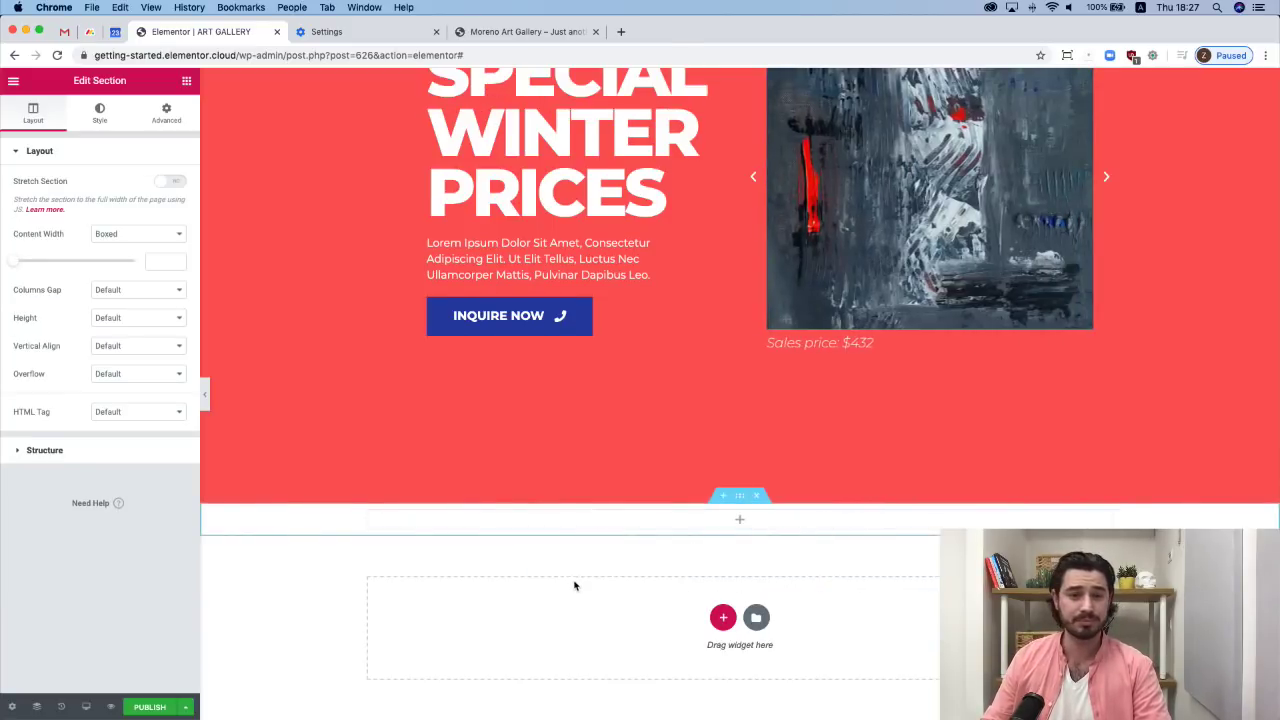
Set the new section's height to Min Height with a minimum of 100 VH.
click(128, 320)
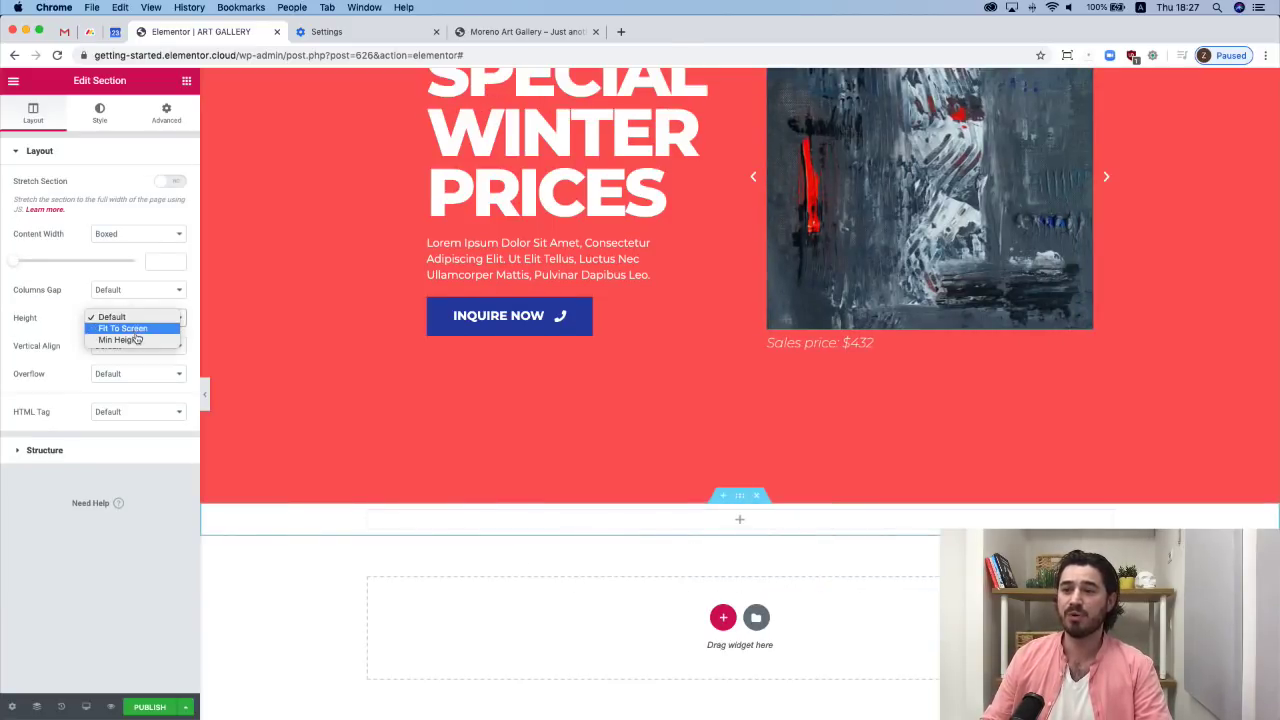
click(140, 342)
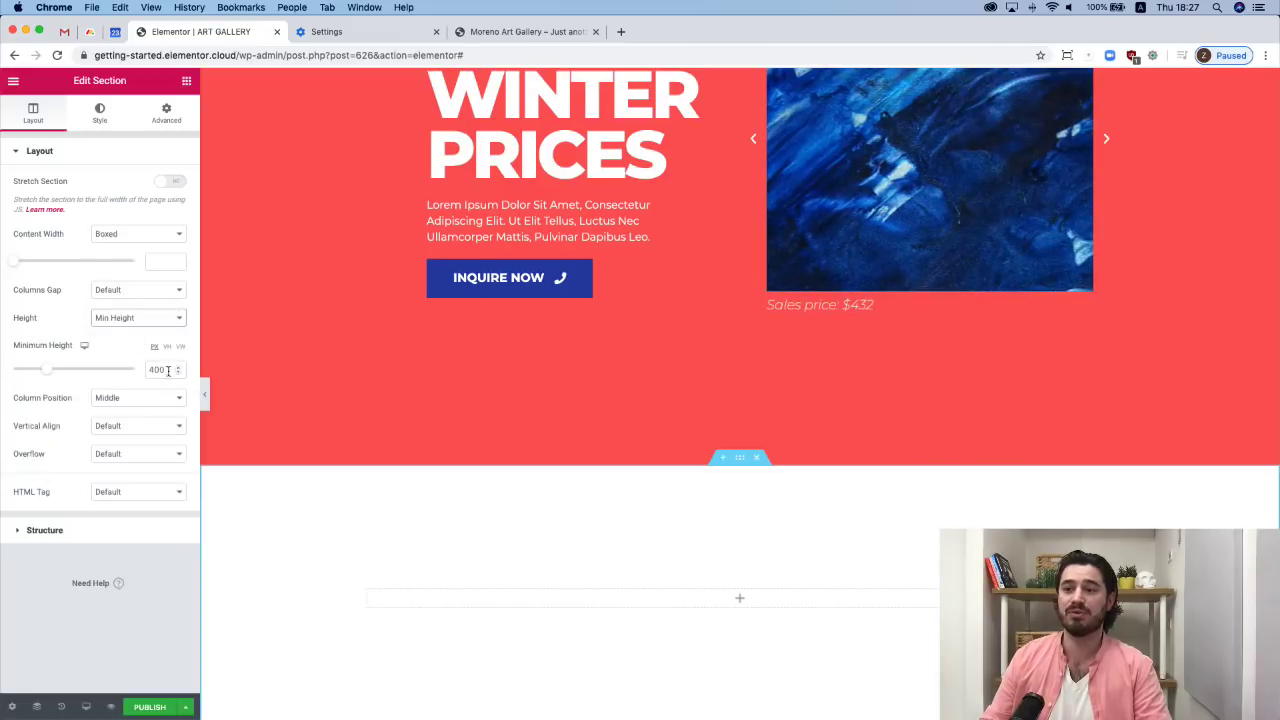
double_click(160, 369)
key(BackSpace)
text(100)
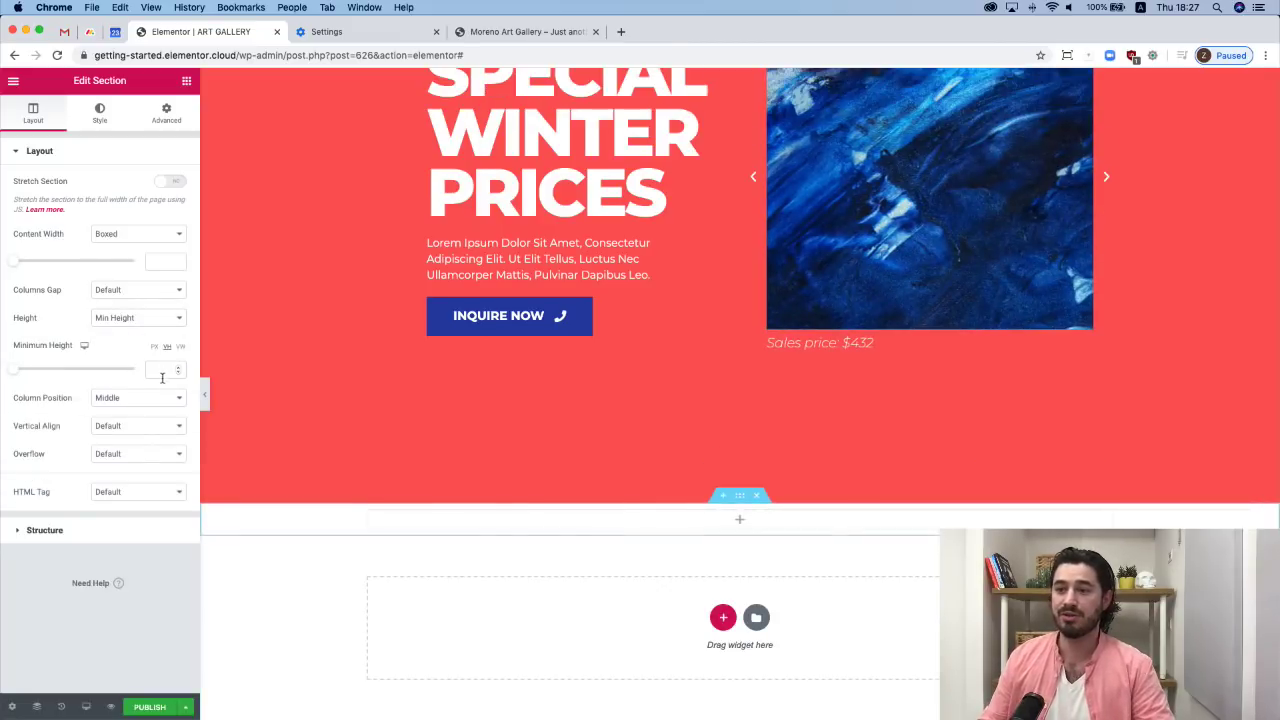
scroll(660, 394, down, 10)
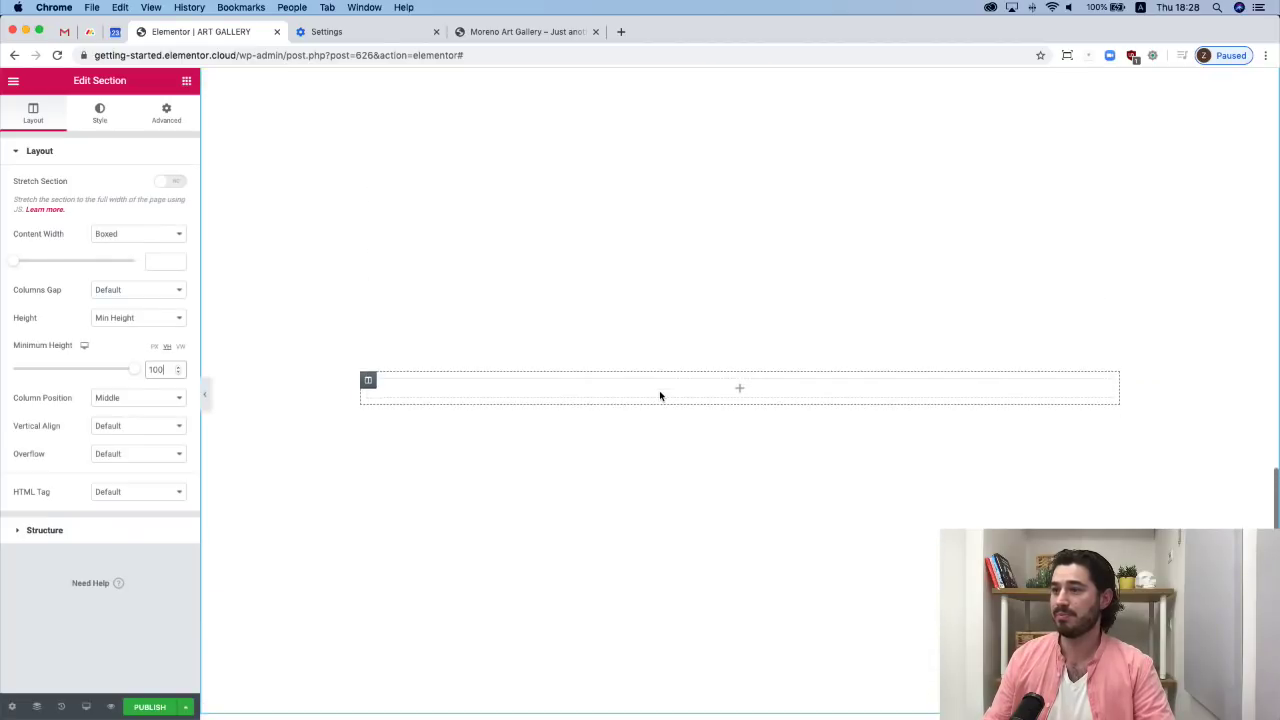
scroll(659, 392, up, 1)
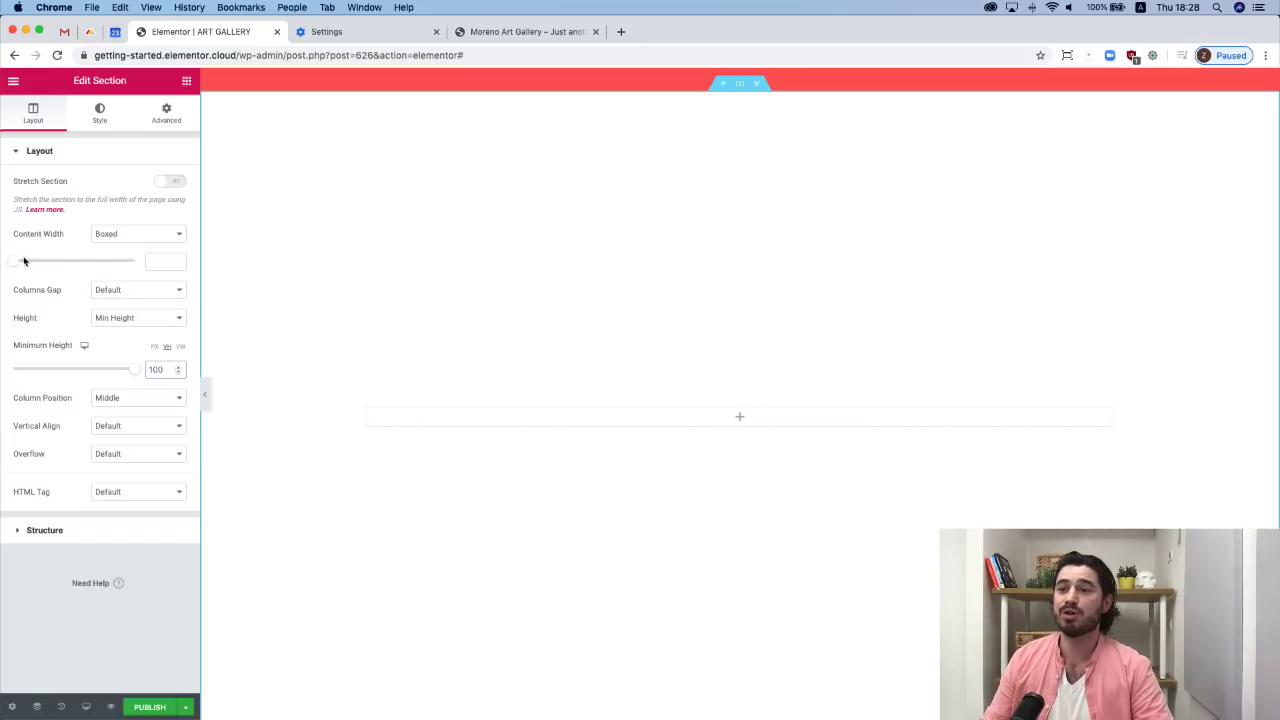
Set the boxed content width of the new full-height section to 700.
drag(16, 265, 63, 266)
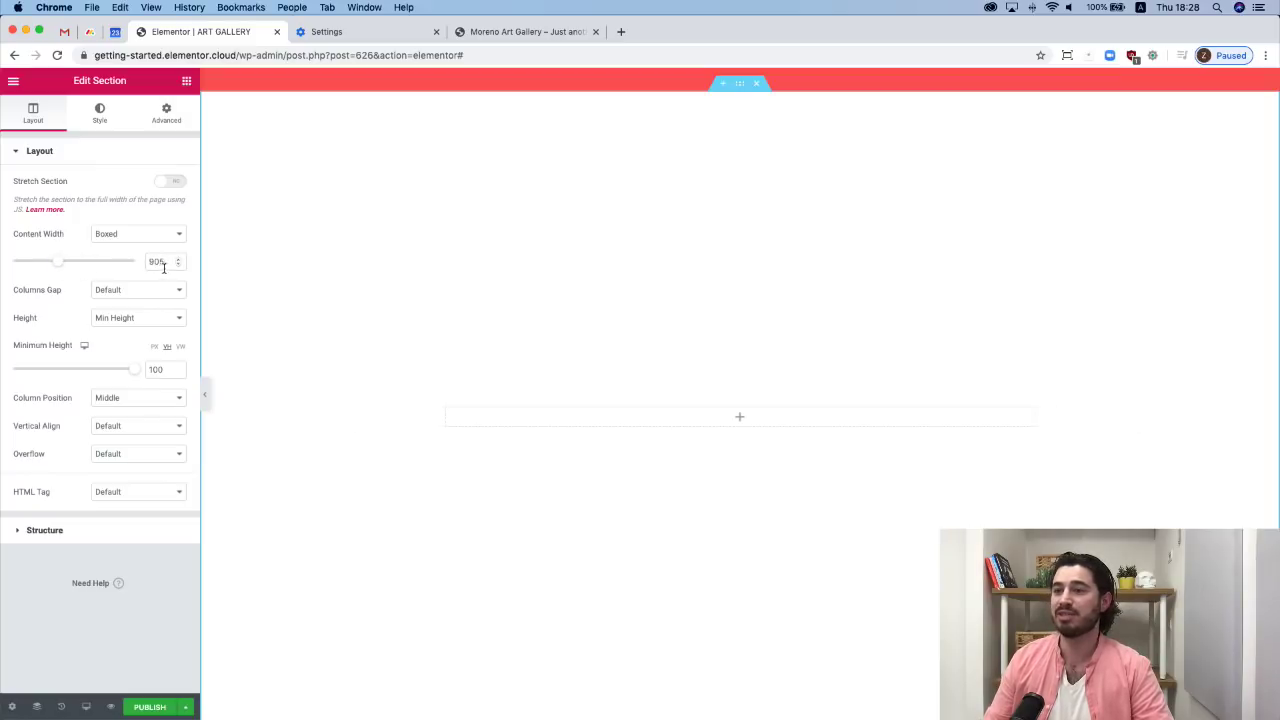
drag(164, 267, 136, 263)
text(700)
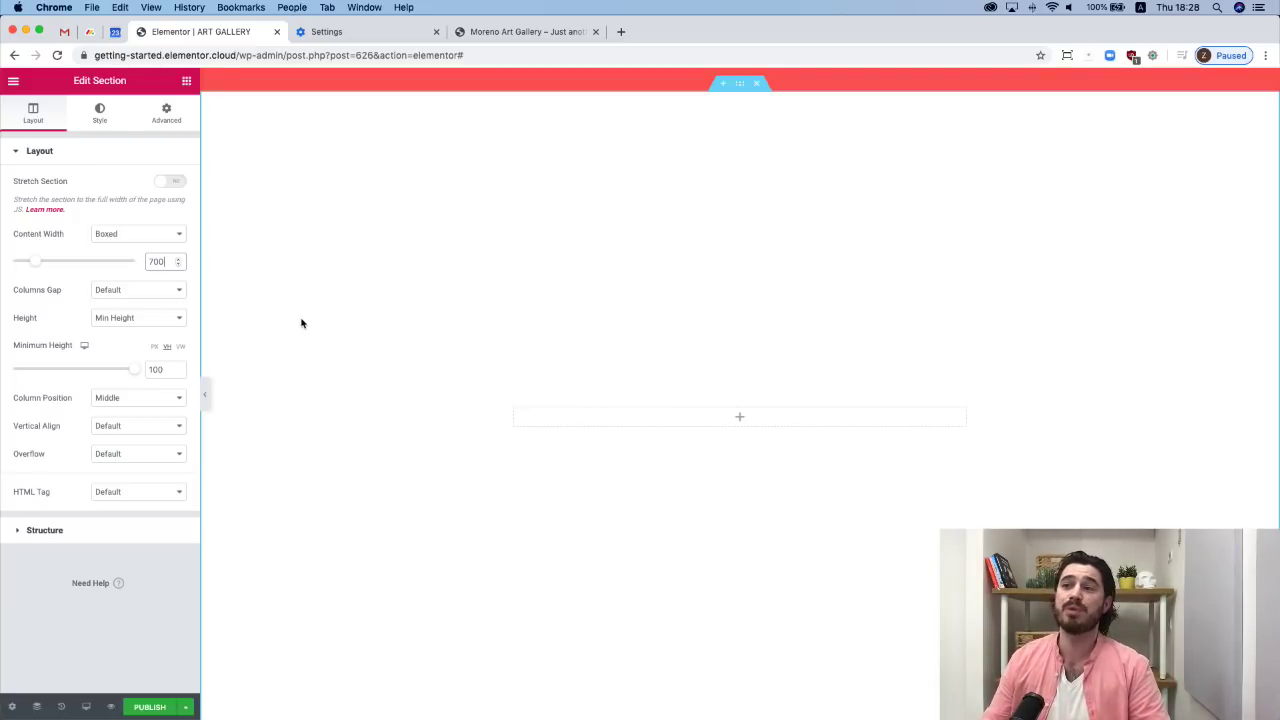
Set the new section's normal background type to Video.
click(100, 116)
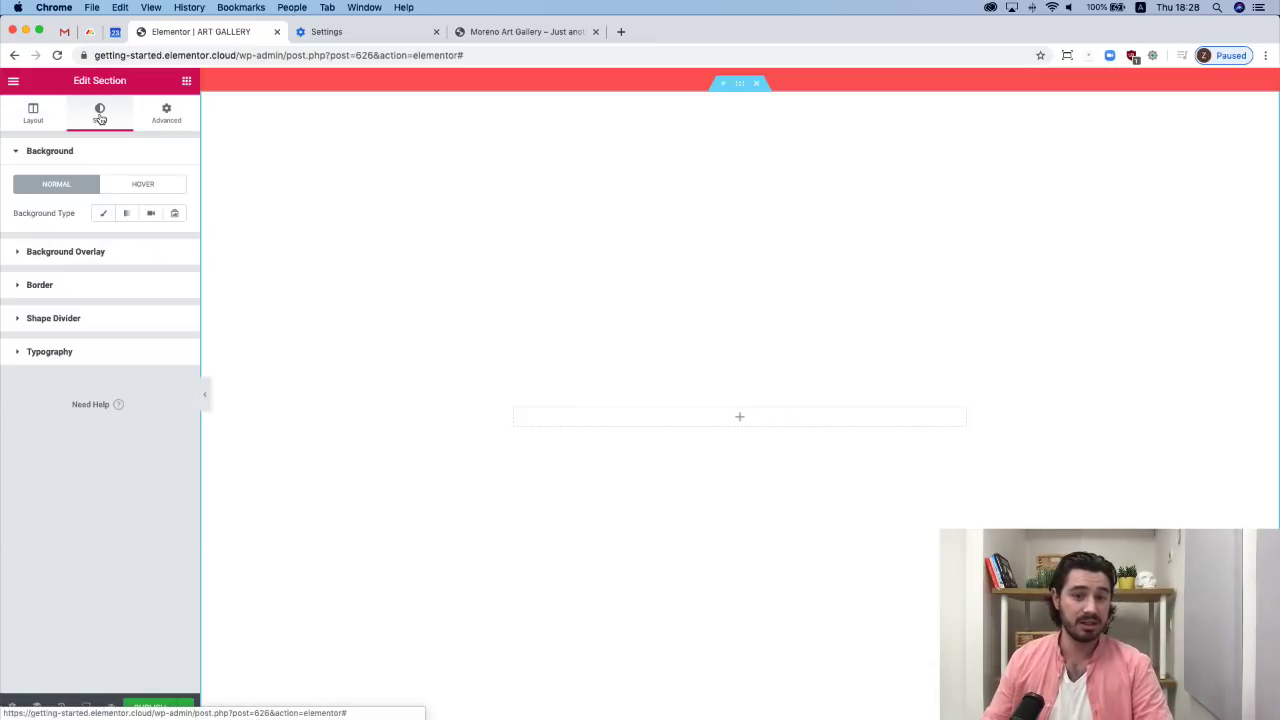
click(148, 216)
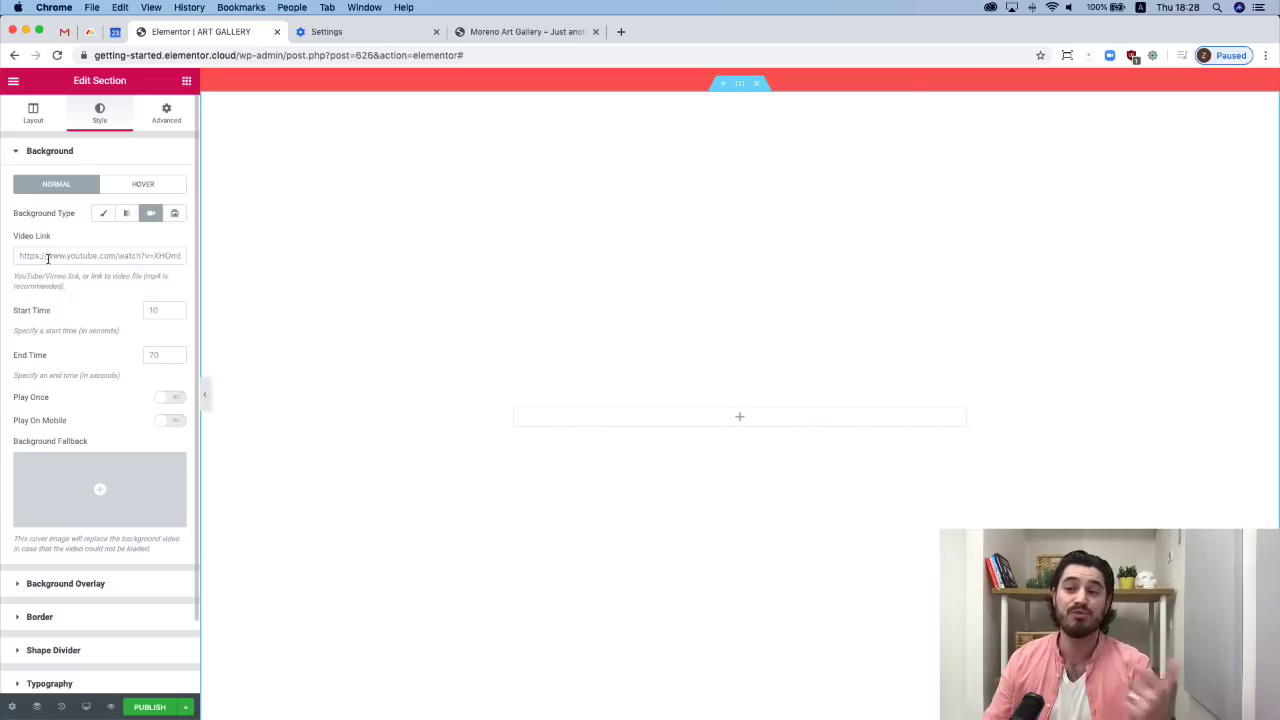
click(47, 258)
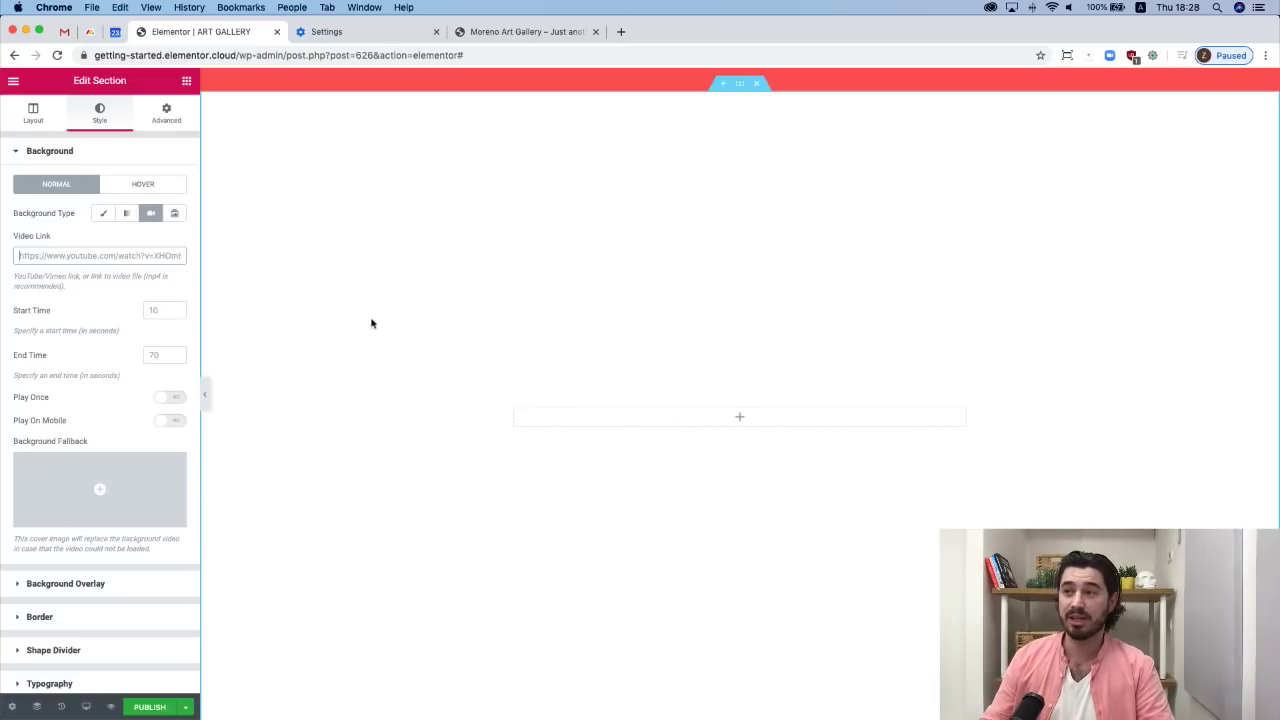
click(400, 324)
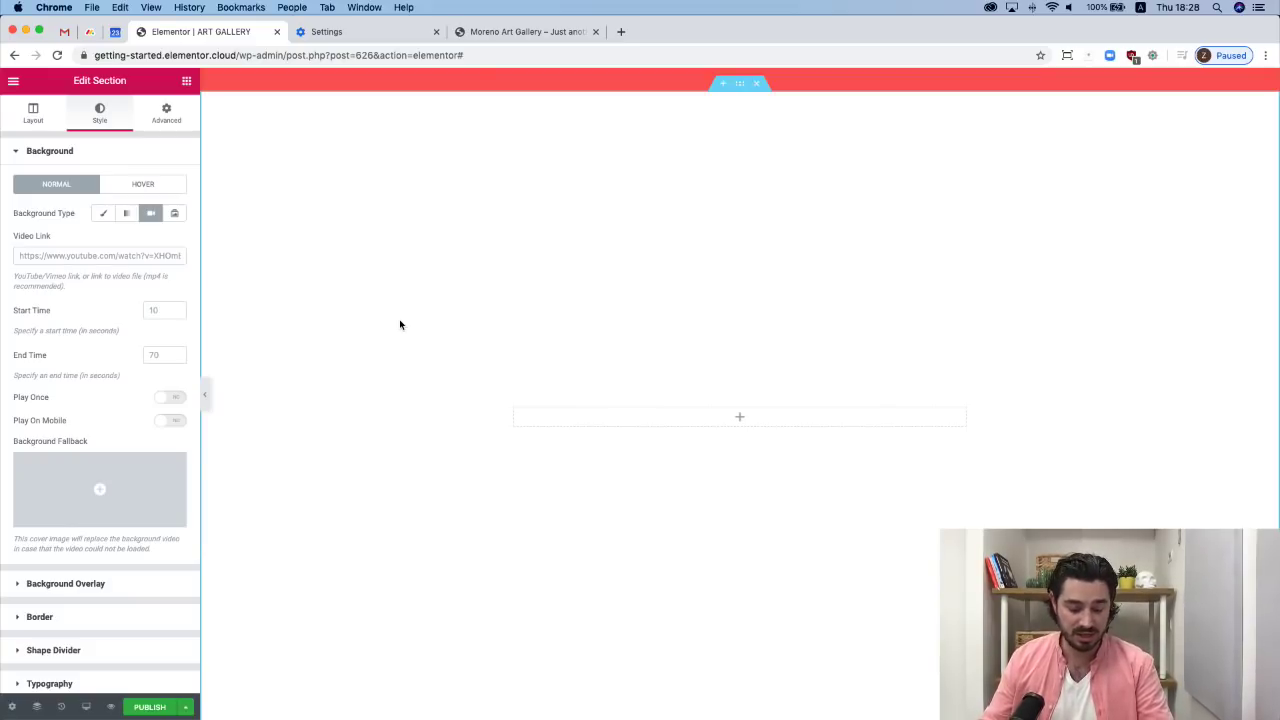
Search Elementor's Finder for "dash", open the WordPress Dashboard, and place its browser tab before the Elementor editor tab.
key(super+e)
text(d)
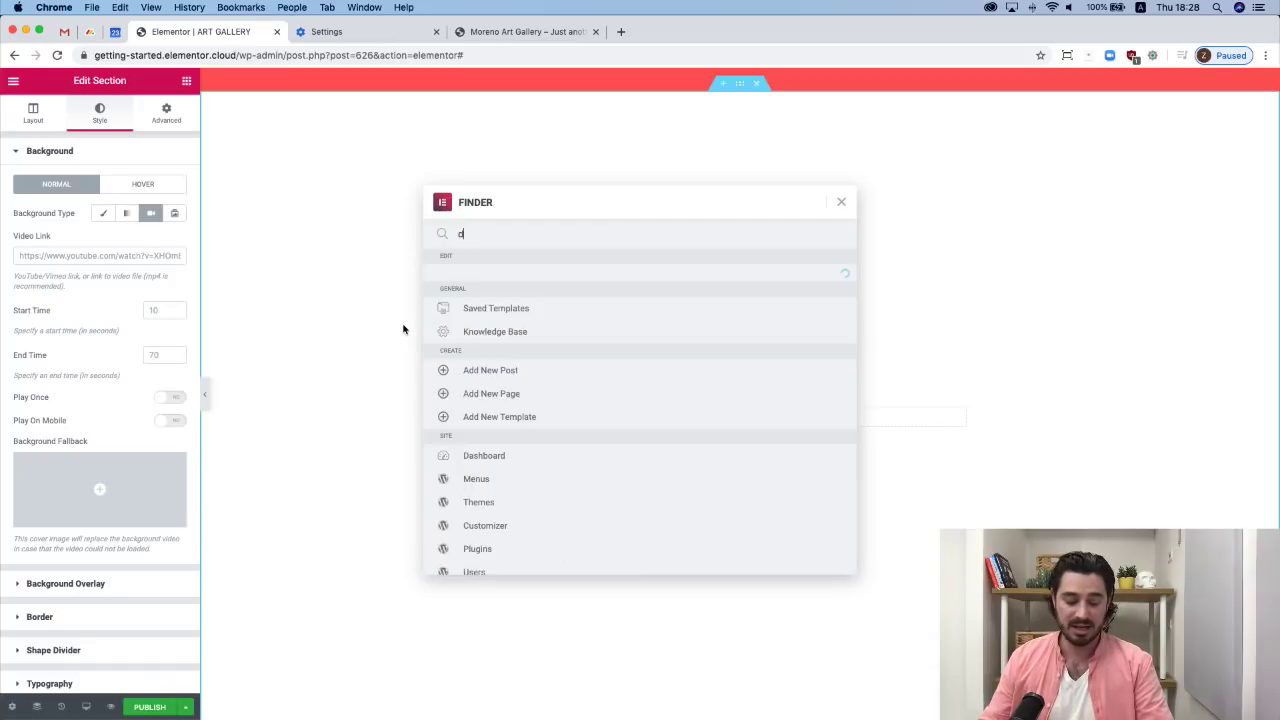
text(ash)
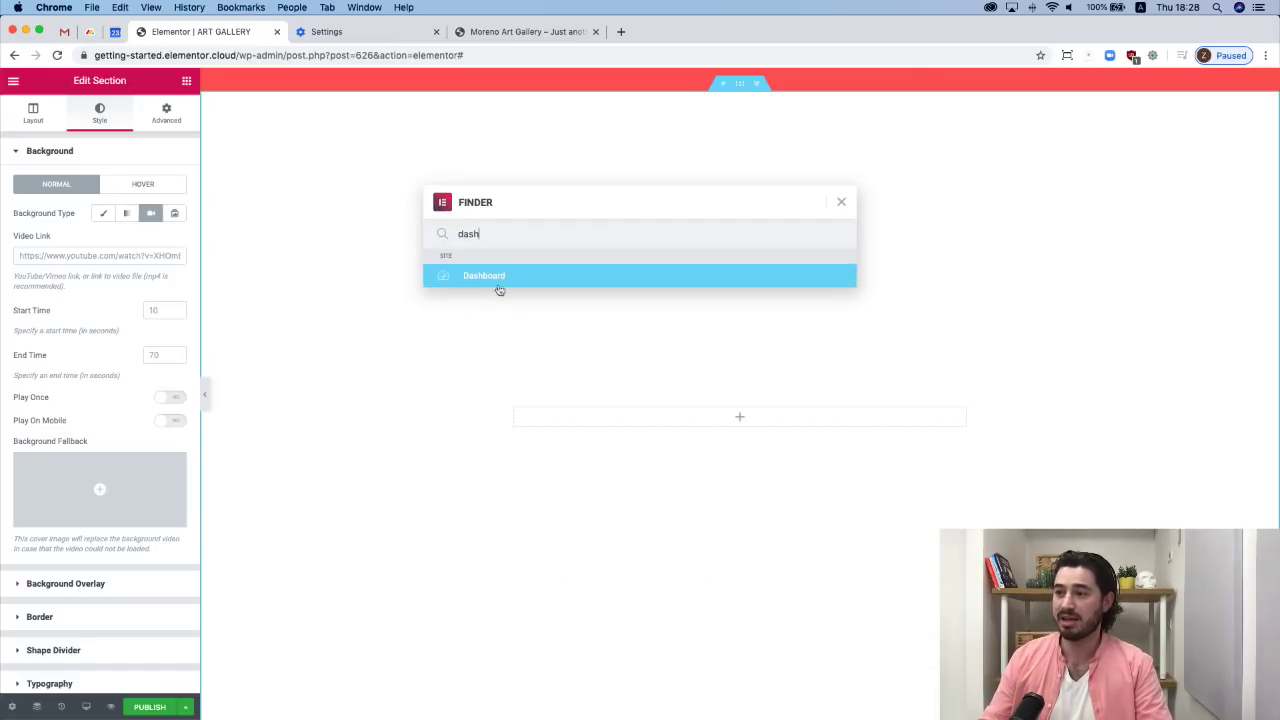
click(497, 279)
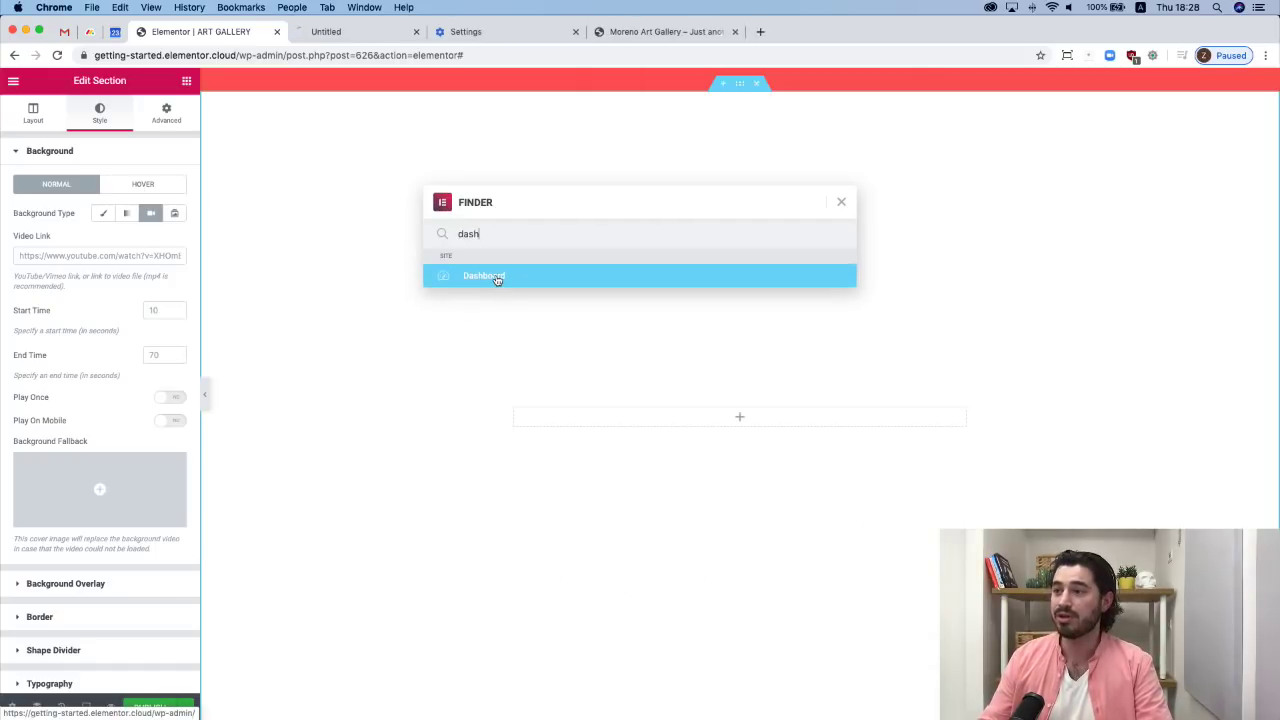
click(370, 31)
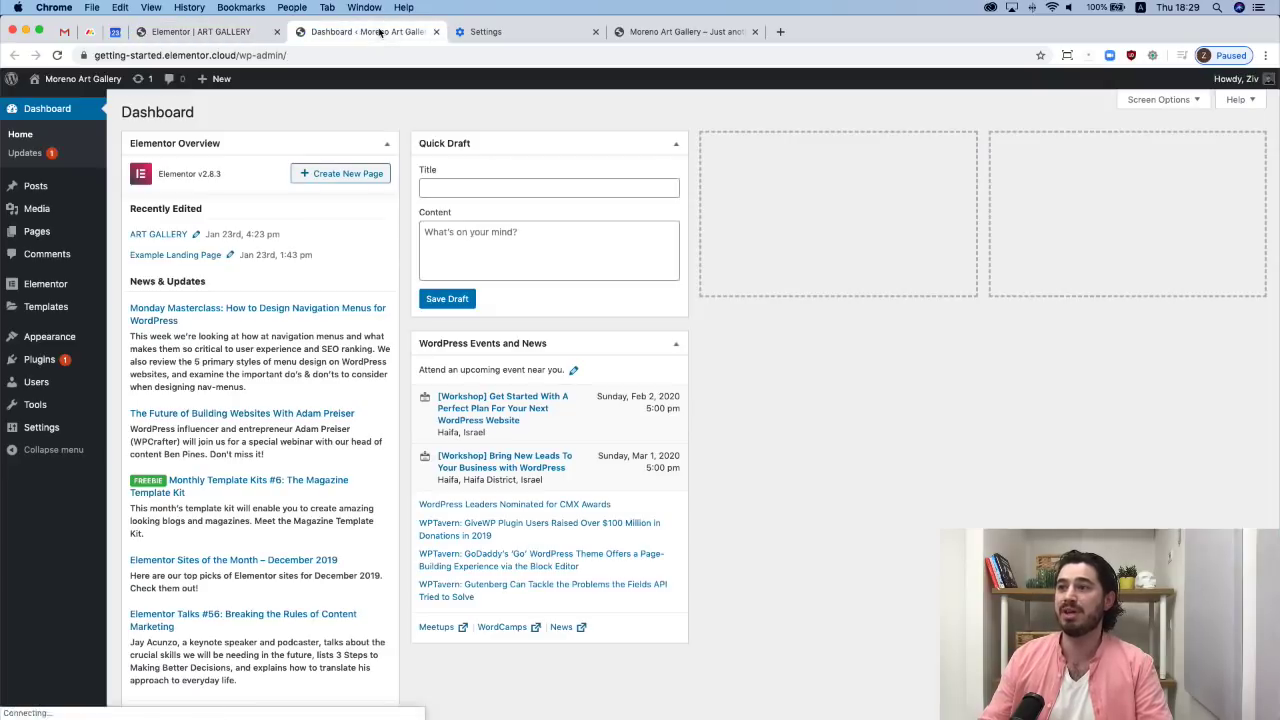
drag(380, 33, 200, 35)
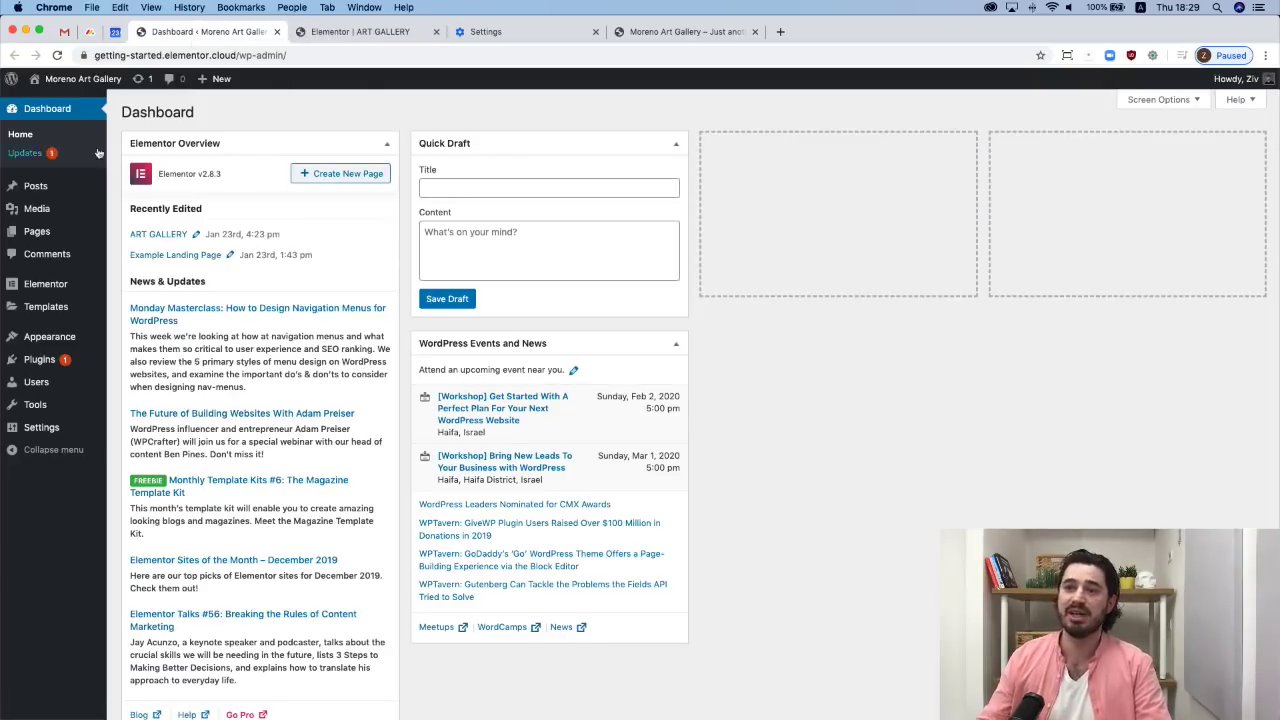
Upload the video file Pexels Videos 1970039.mp4 from the Downloads folder to the WordPress Media Library.
click(36, 209)
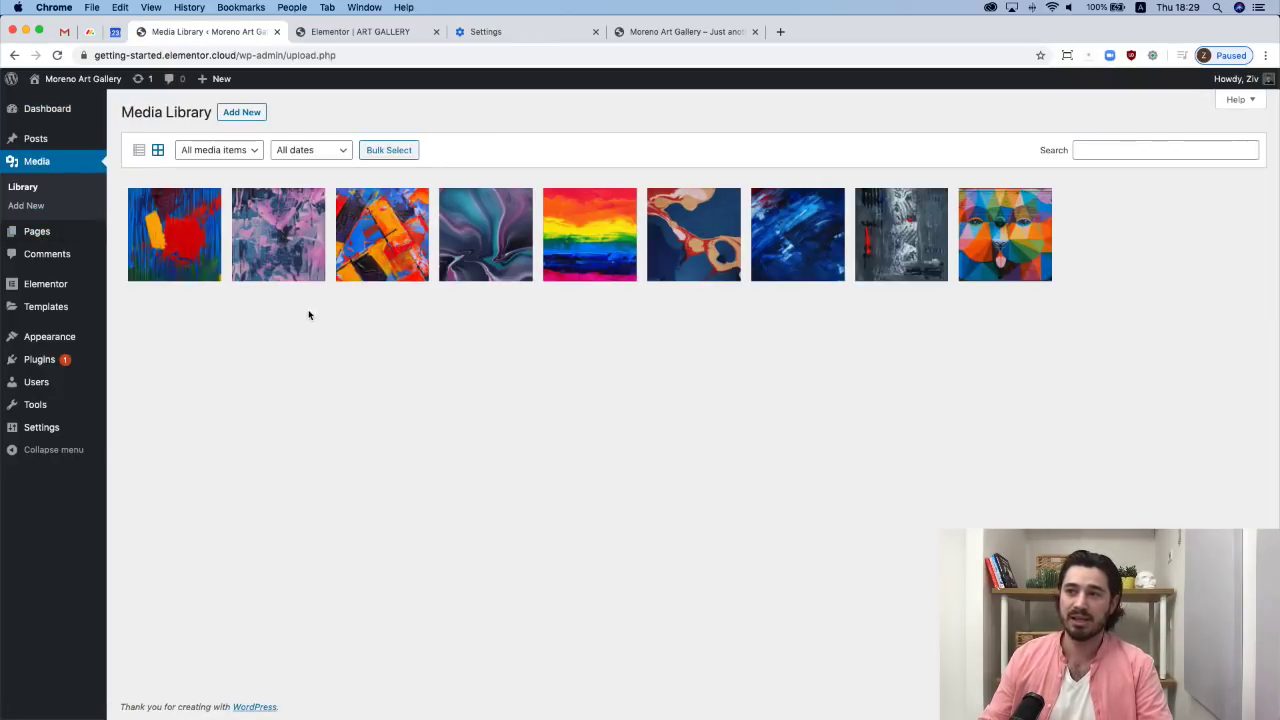
click(256, 116)
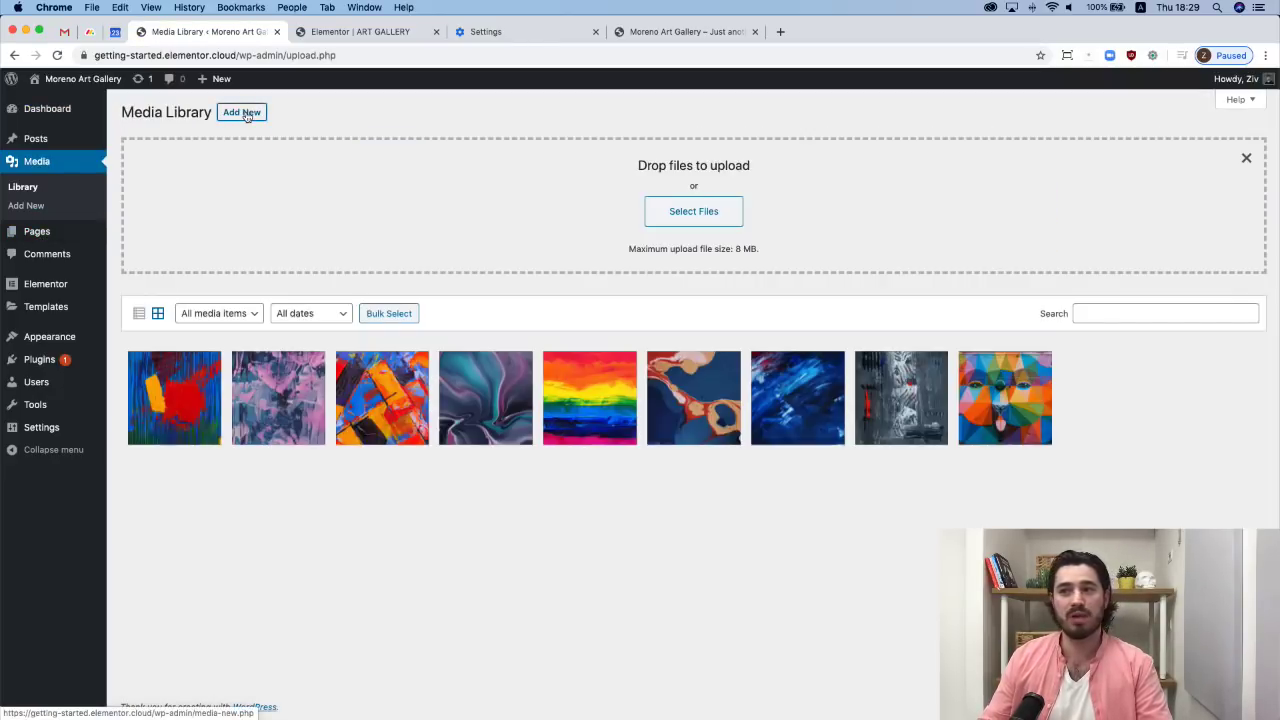
click(692, 211)
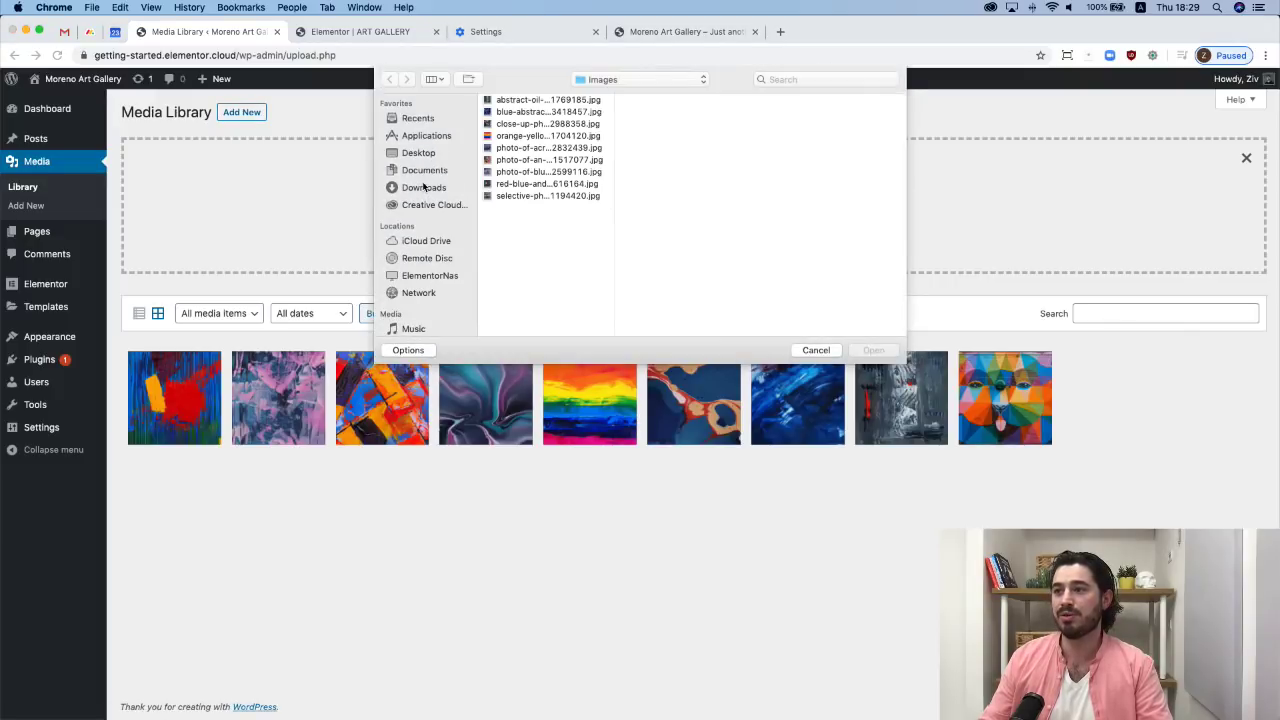
click(422, 188)
click(521, 112)
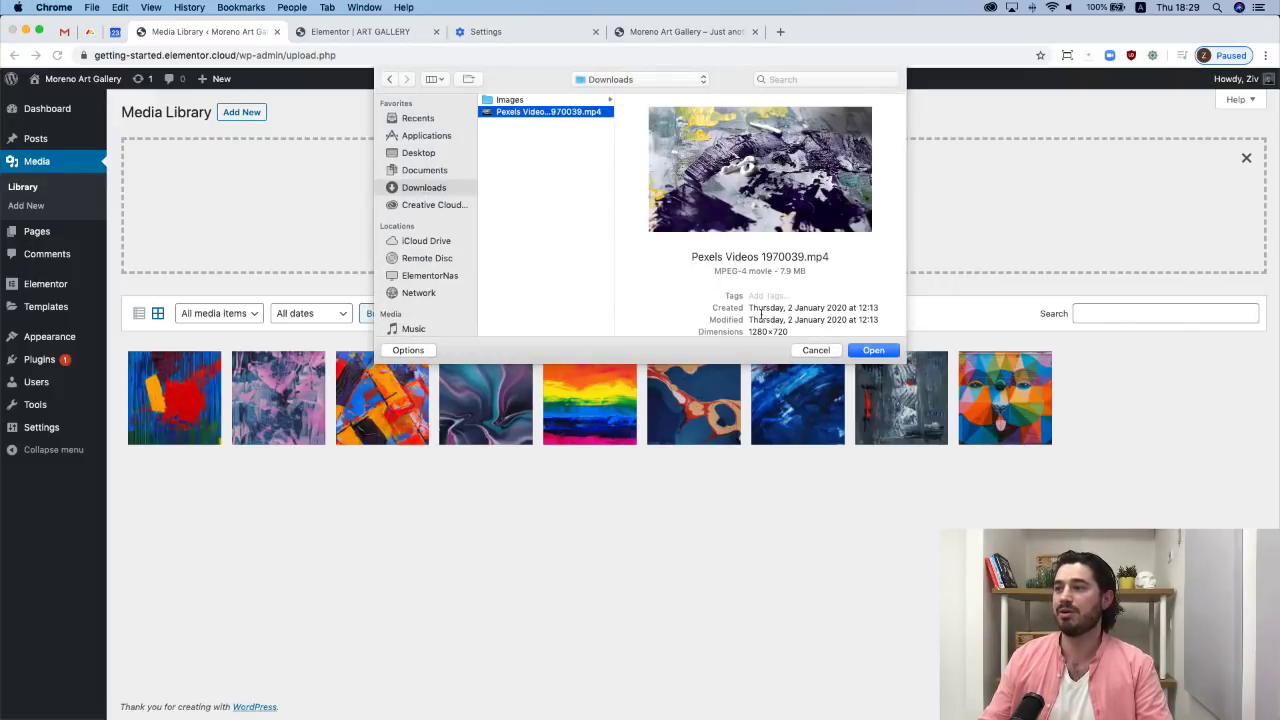
click(872, 352)
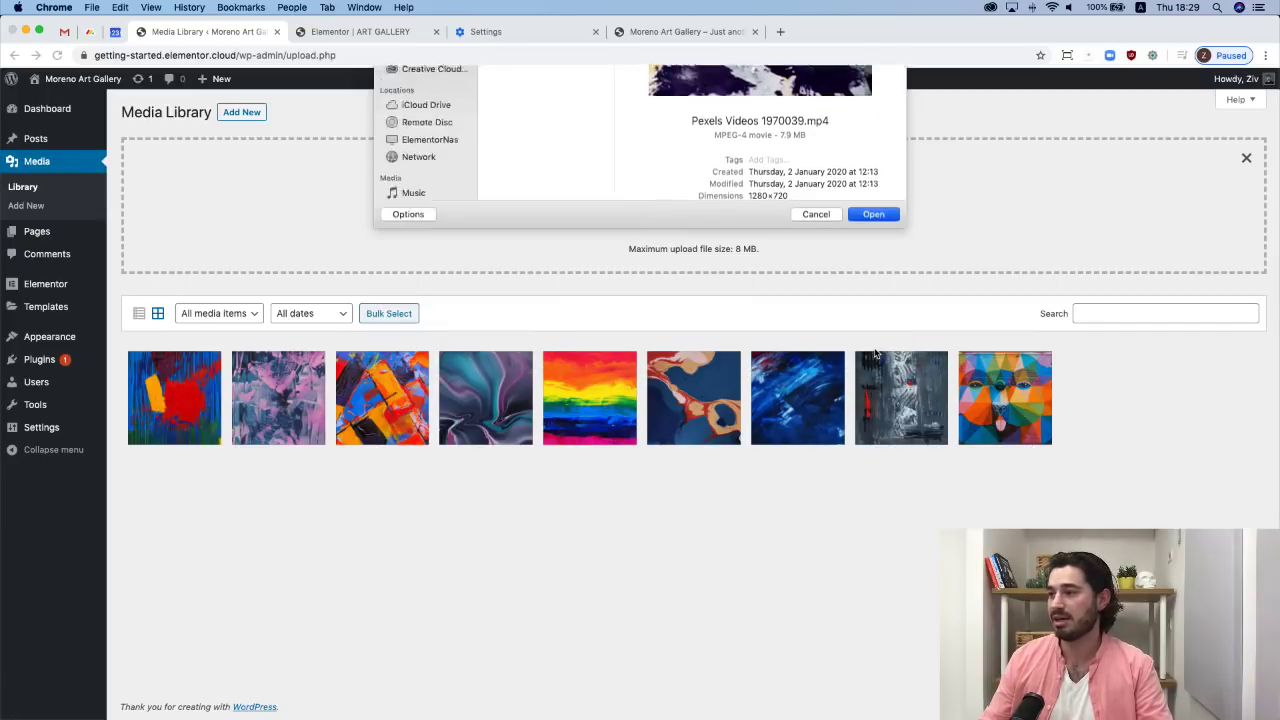
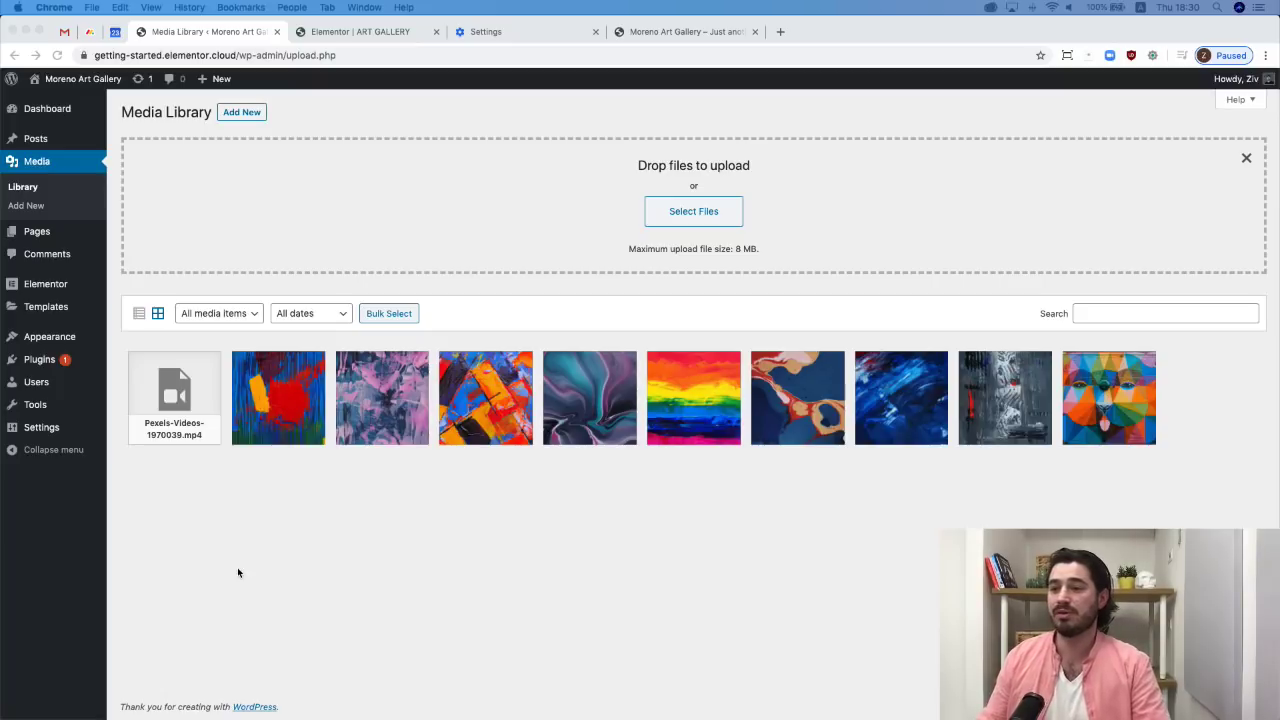
Copy the file link of Pexels-Videos-1970039.mp4 from its attachment details and close the details.
click(180, 385)
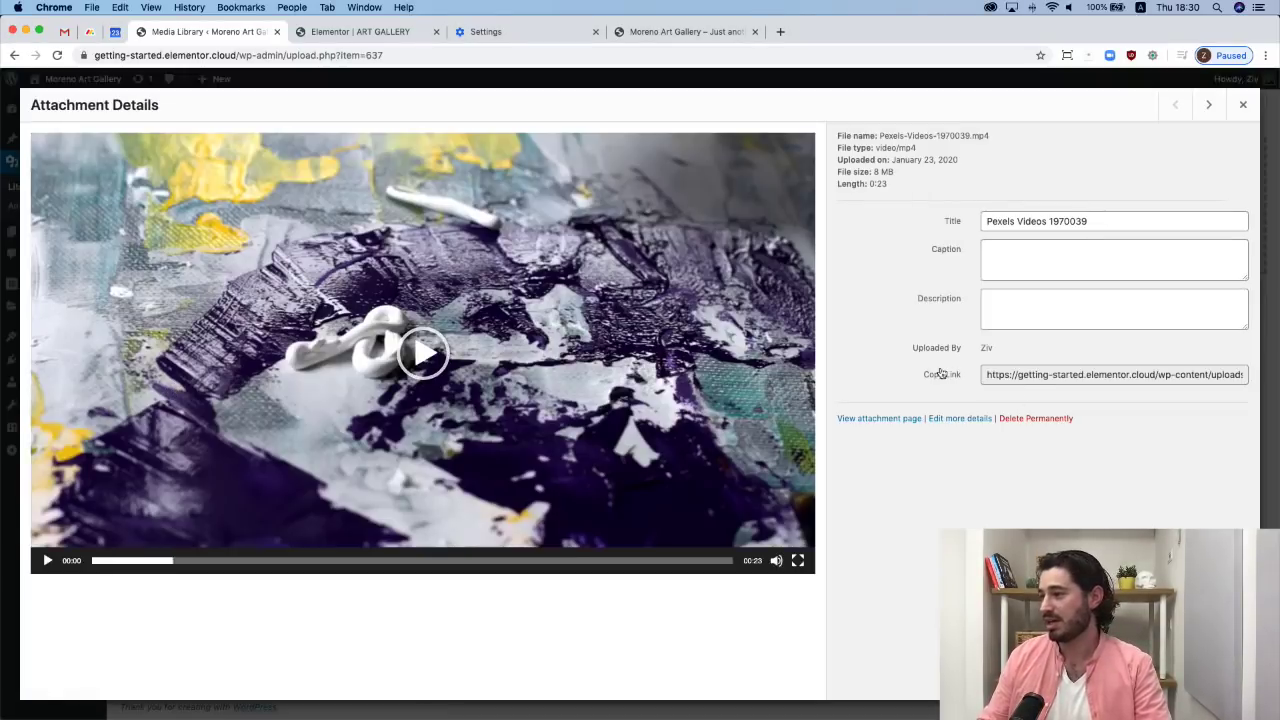
double_click(1025, 376)
triple_click(1025, 378)
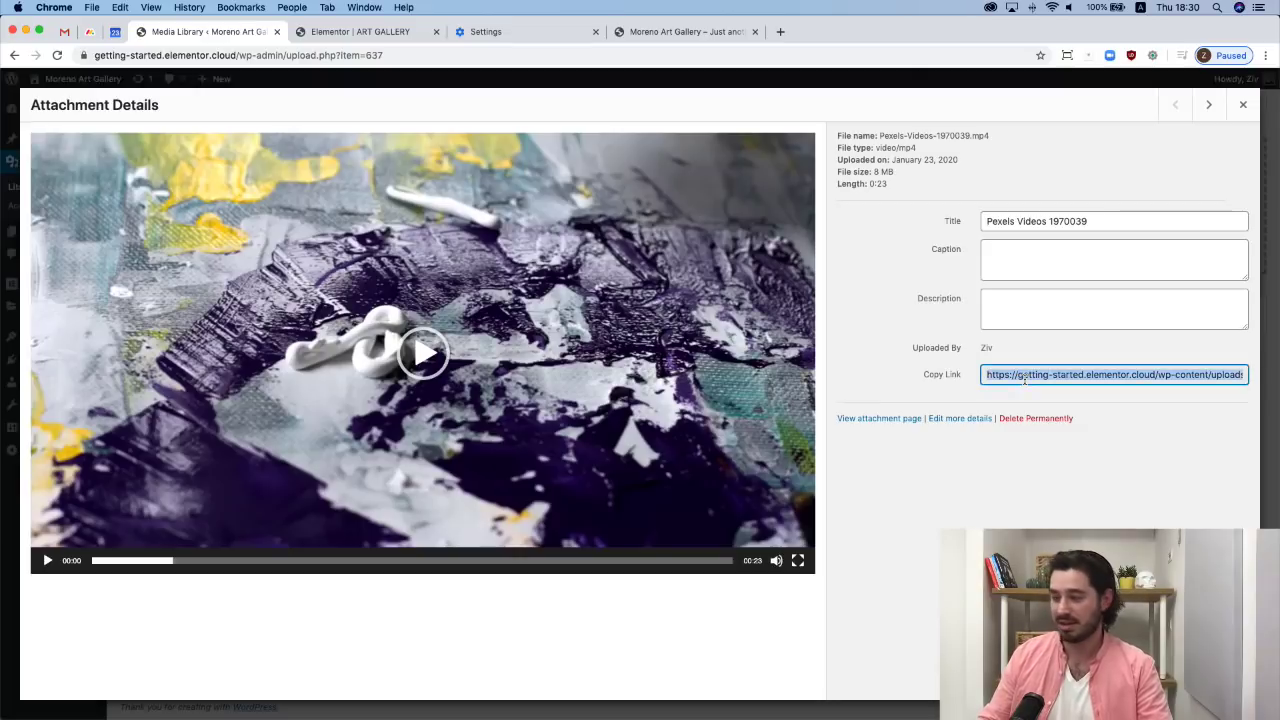
click(1244, 106)
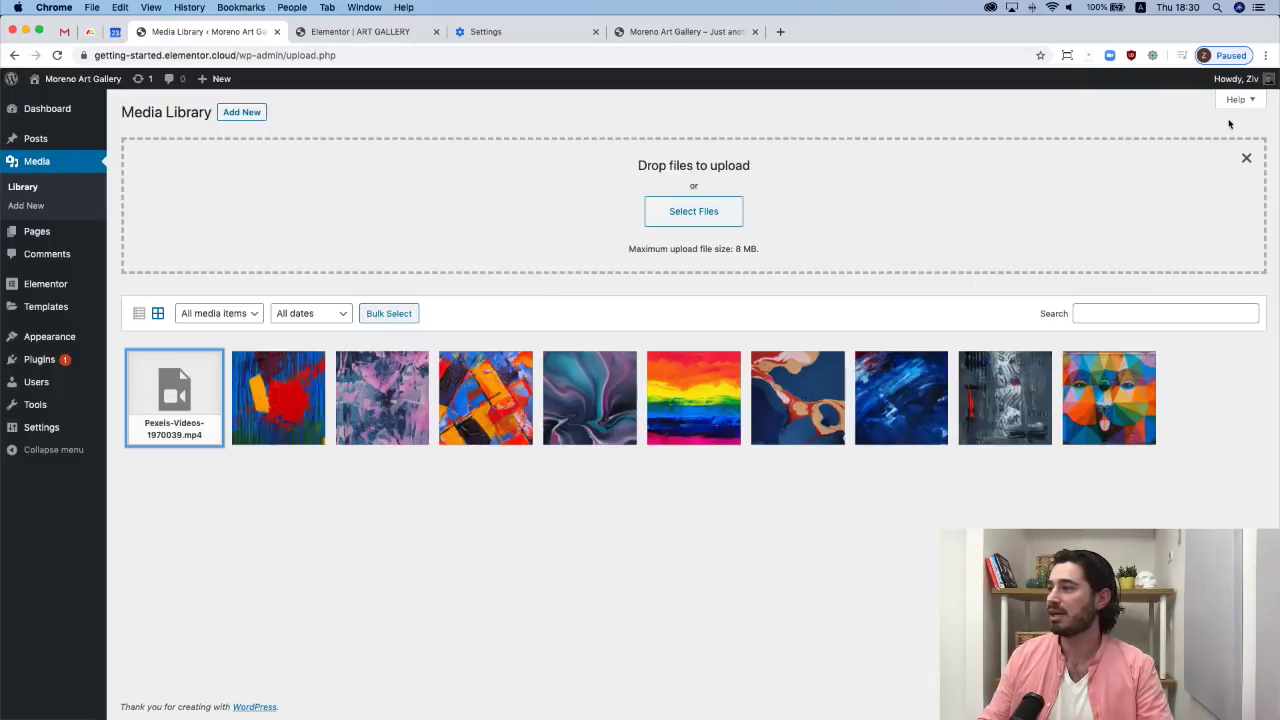
Back in the Elementor editor, dismiss the Finder and paste the copied Pexels-Videos-1970039.mp4 URL as the section's background video link.
click(368, 32)
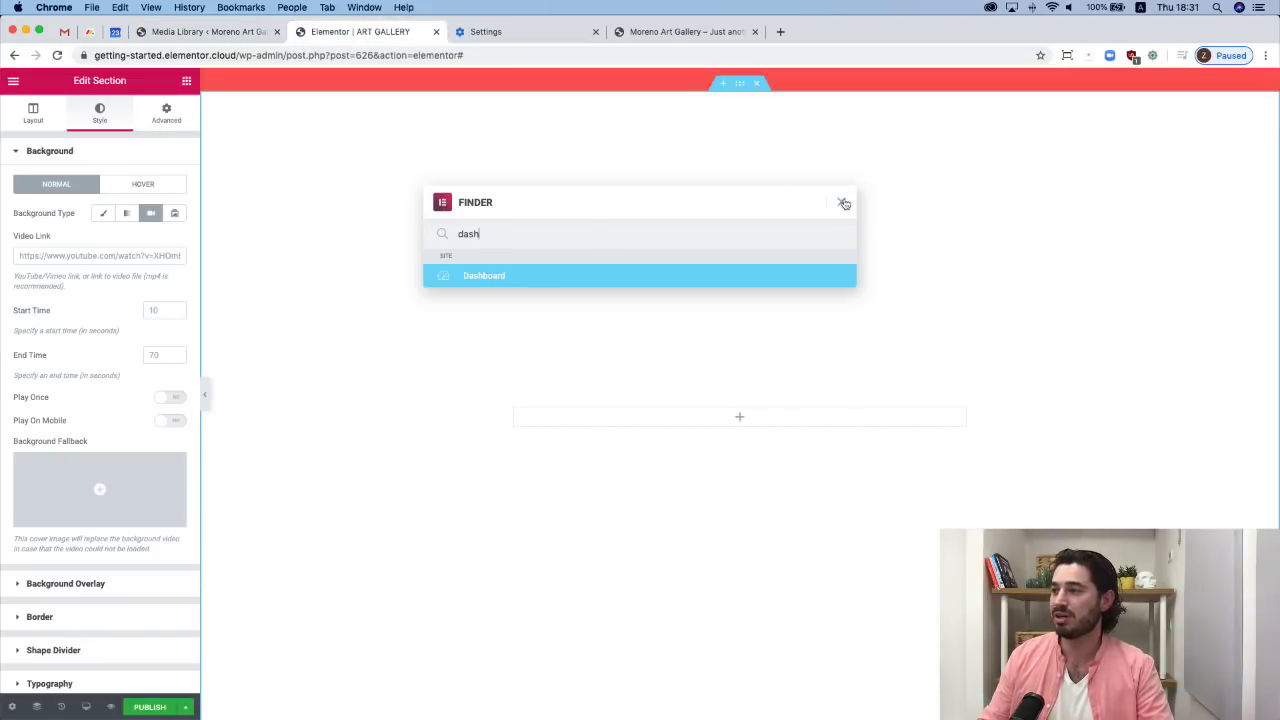
click(841, 202)
click(86, 257)
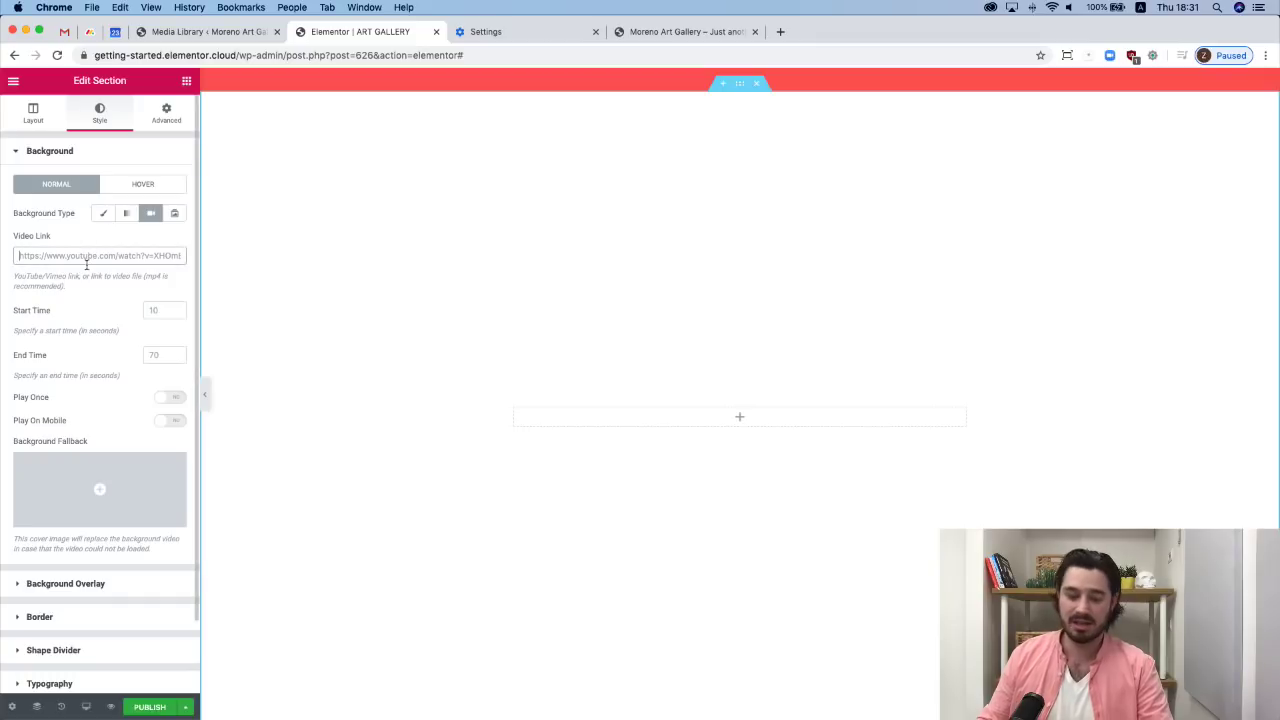
text(https://getting-started.elementor.cloud/wp-content/uploads/2020/01/Pexels-Videos-1970039.mp4)
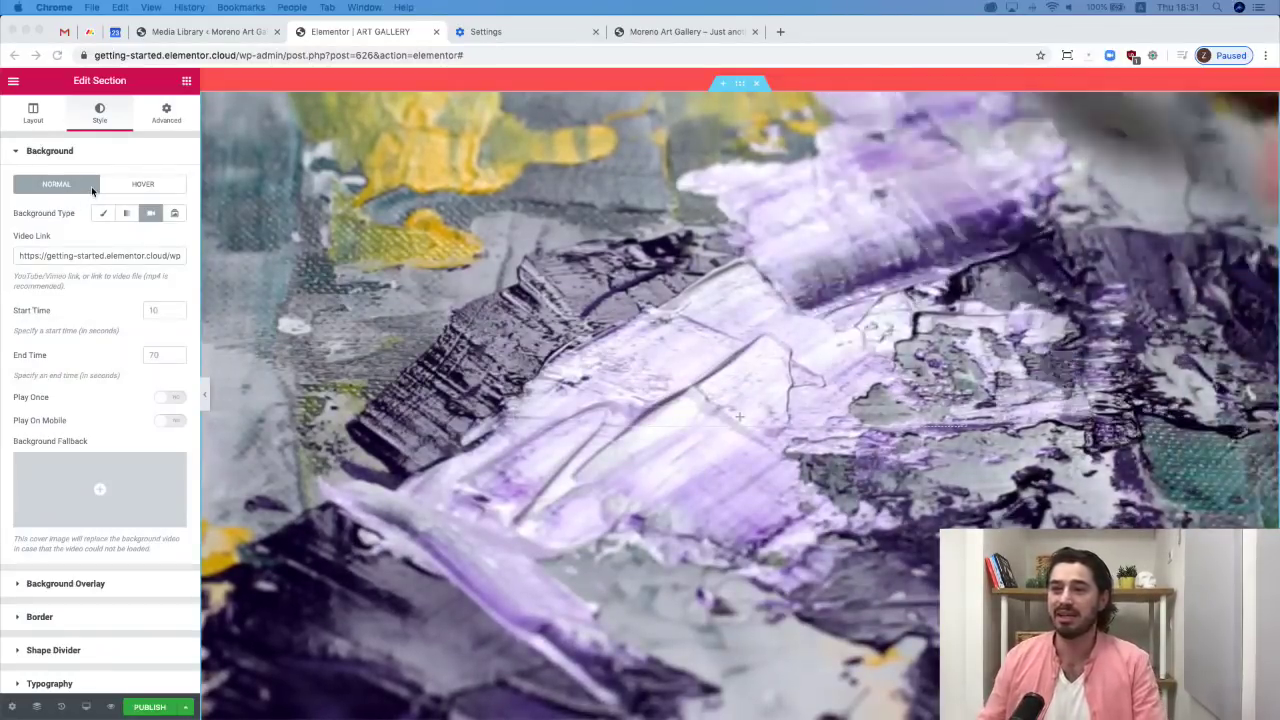
Give the video section a classic background overlay in the saved dark blue, with 0.75 opacity and Multiply blend mode.
click(87, 585)
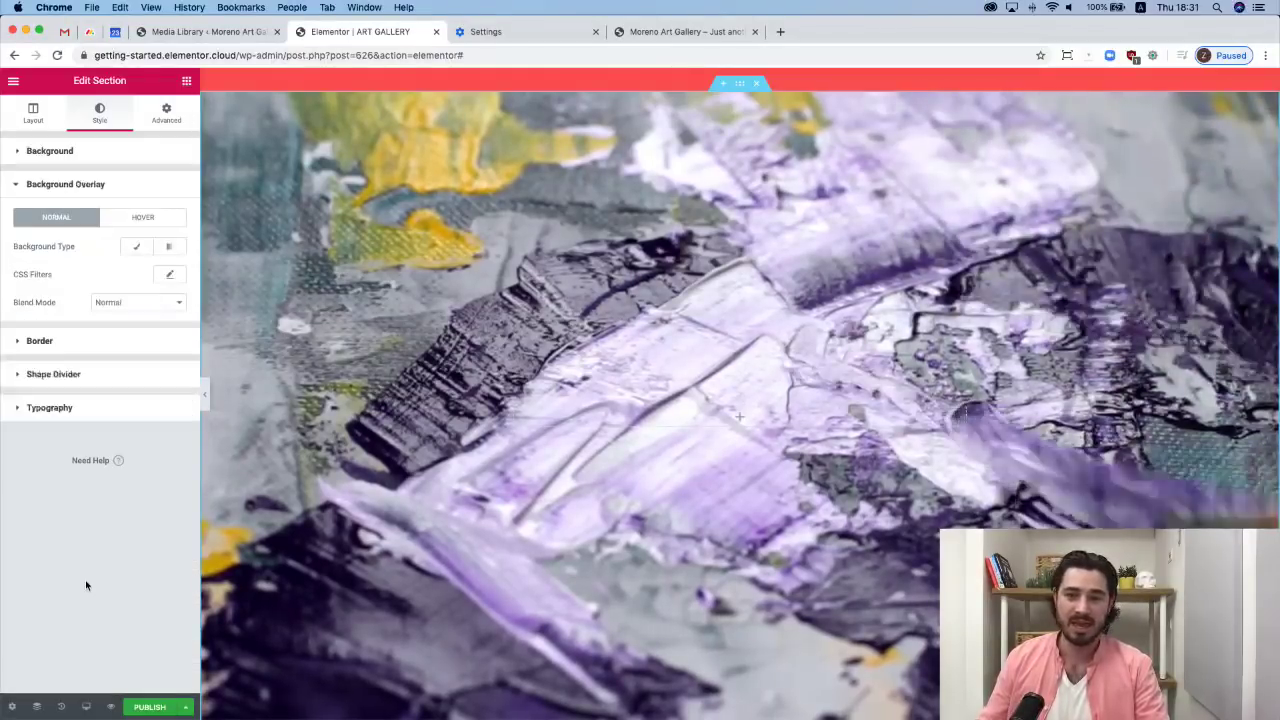
click(140, 250)
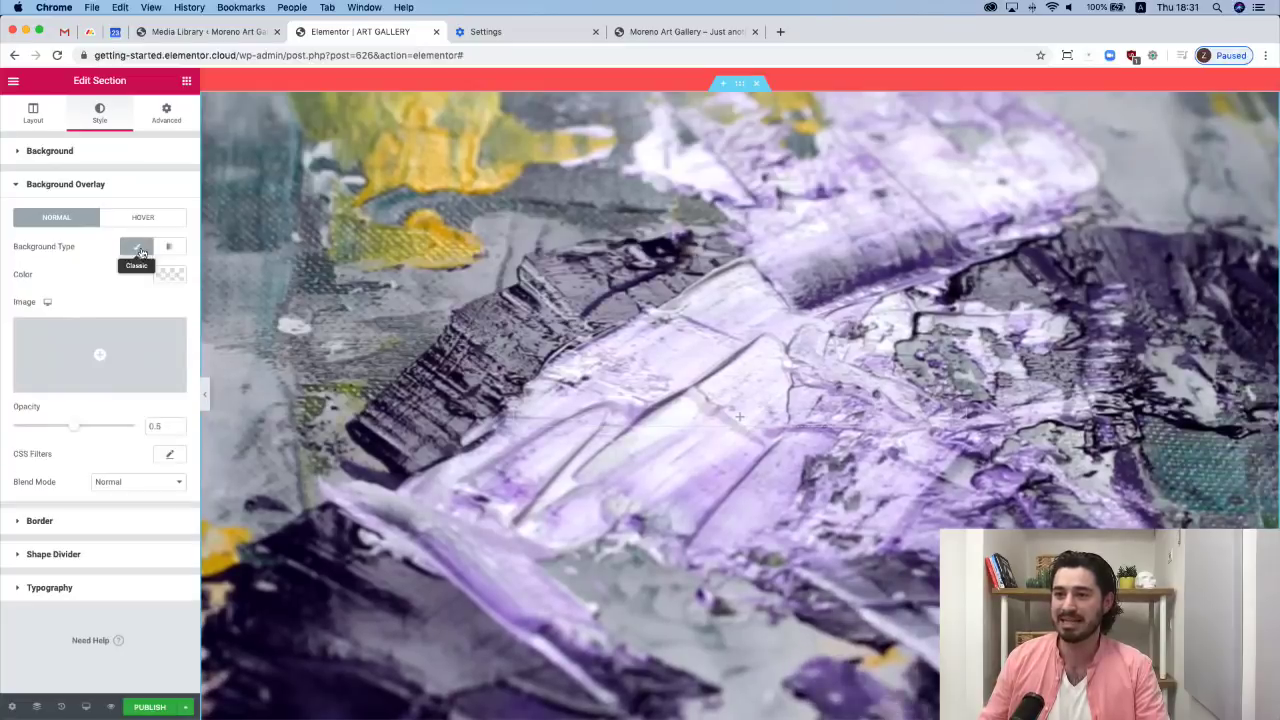
click(170, 276)
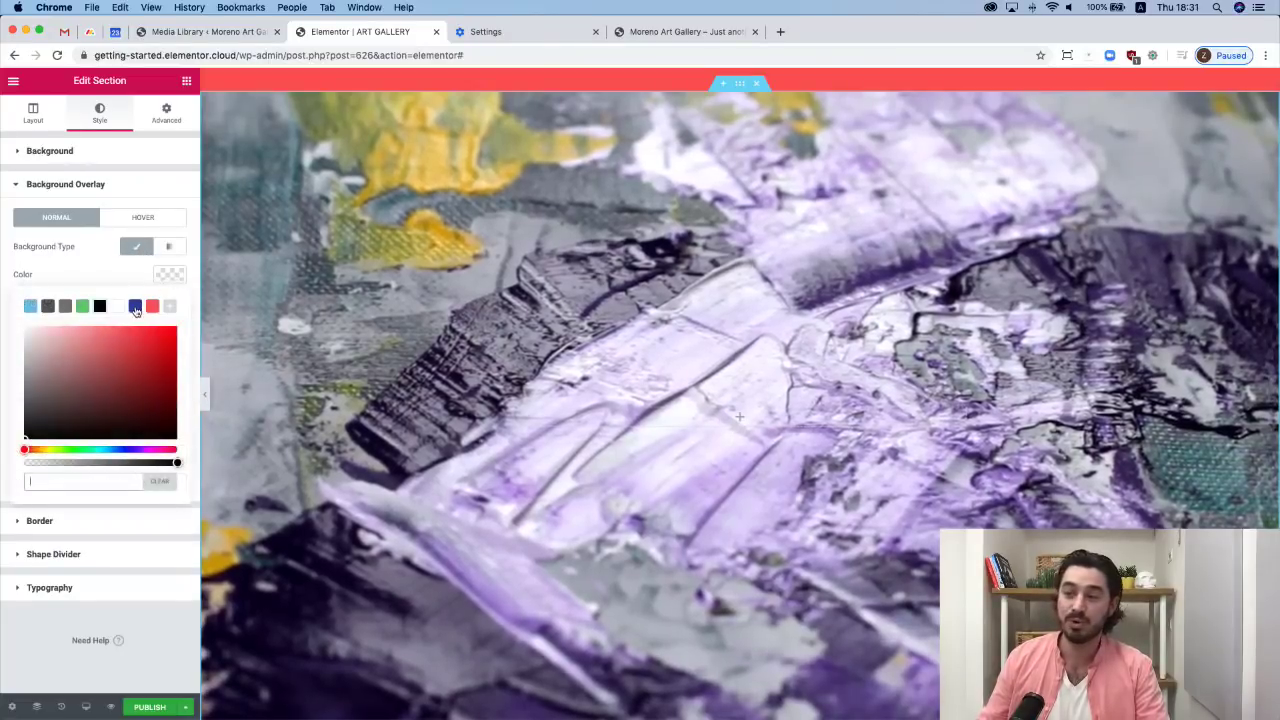
click(135, 307)
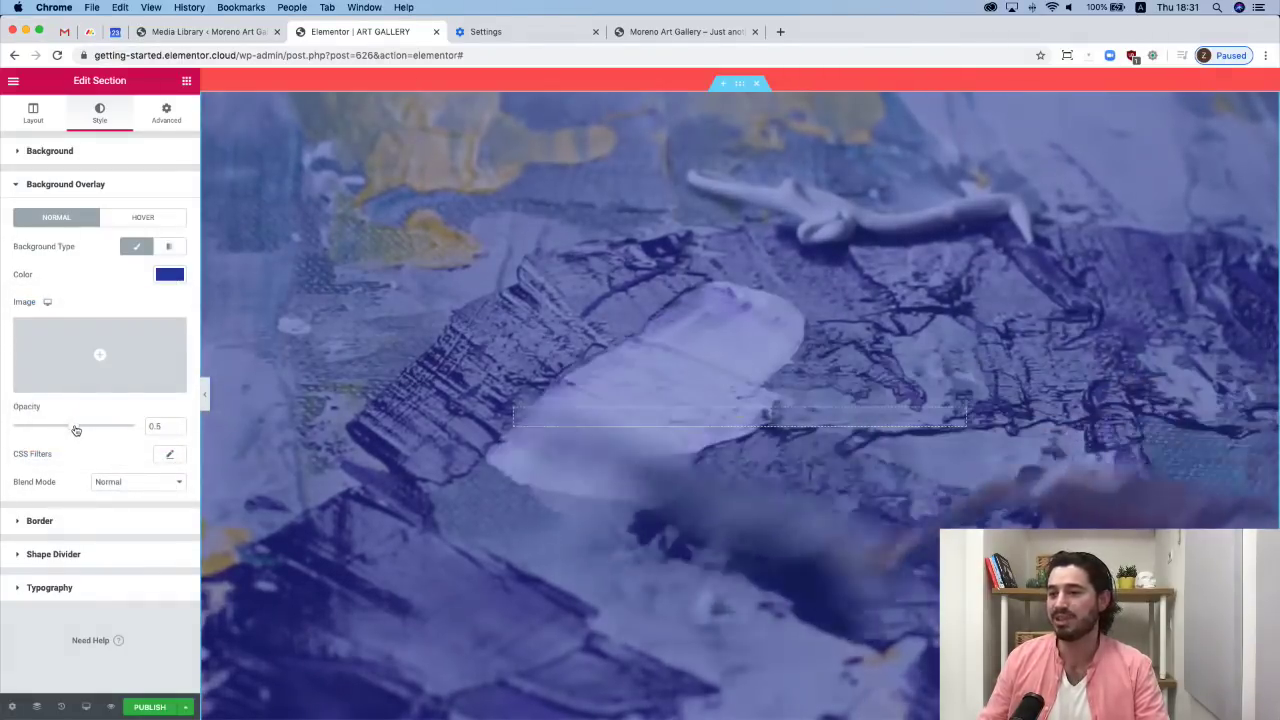
drag(76, 429, 107, 427)
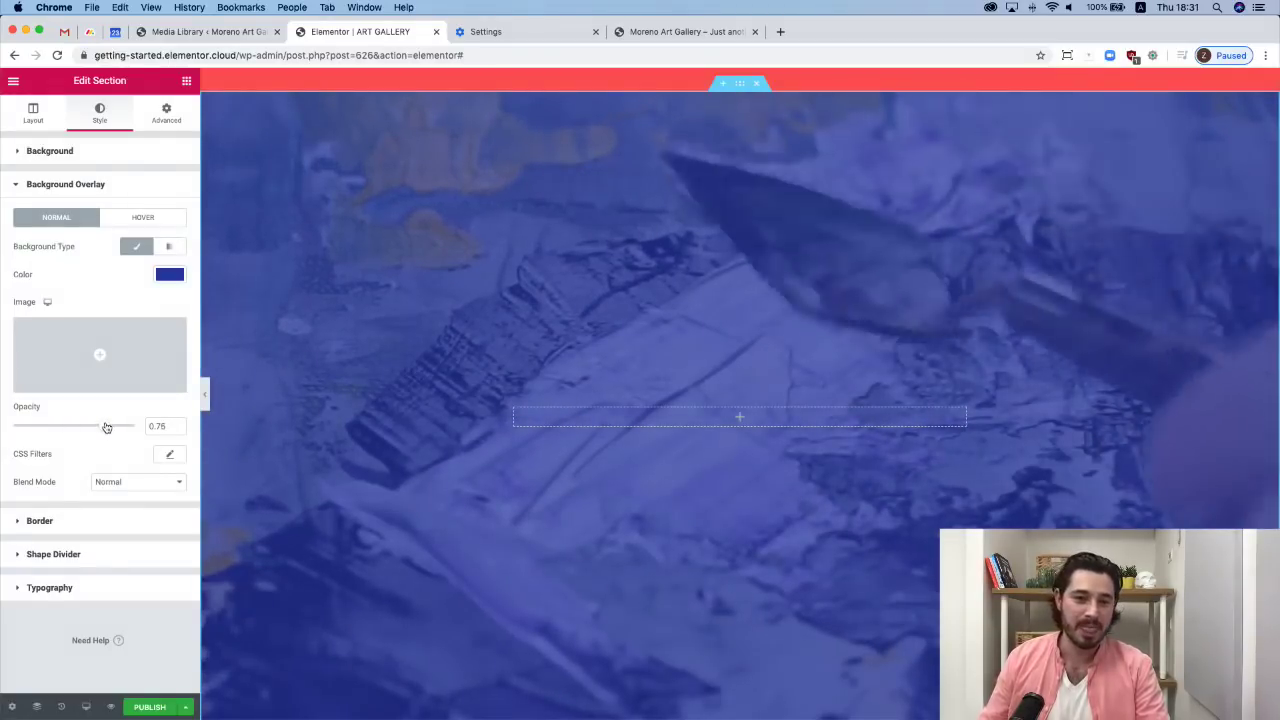
click(134, 482)
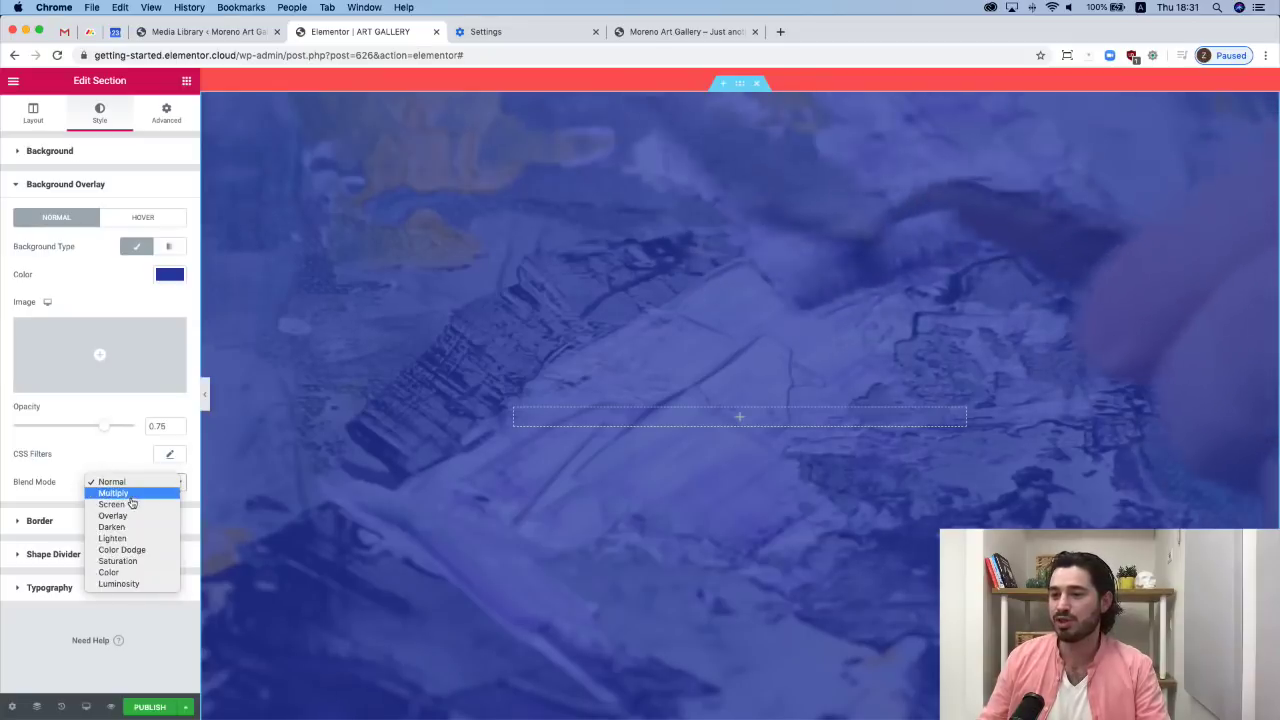
click(140, 500)
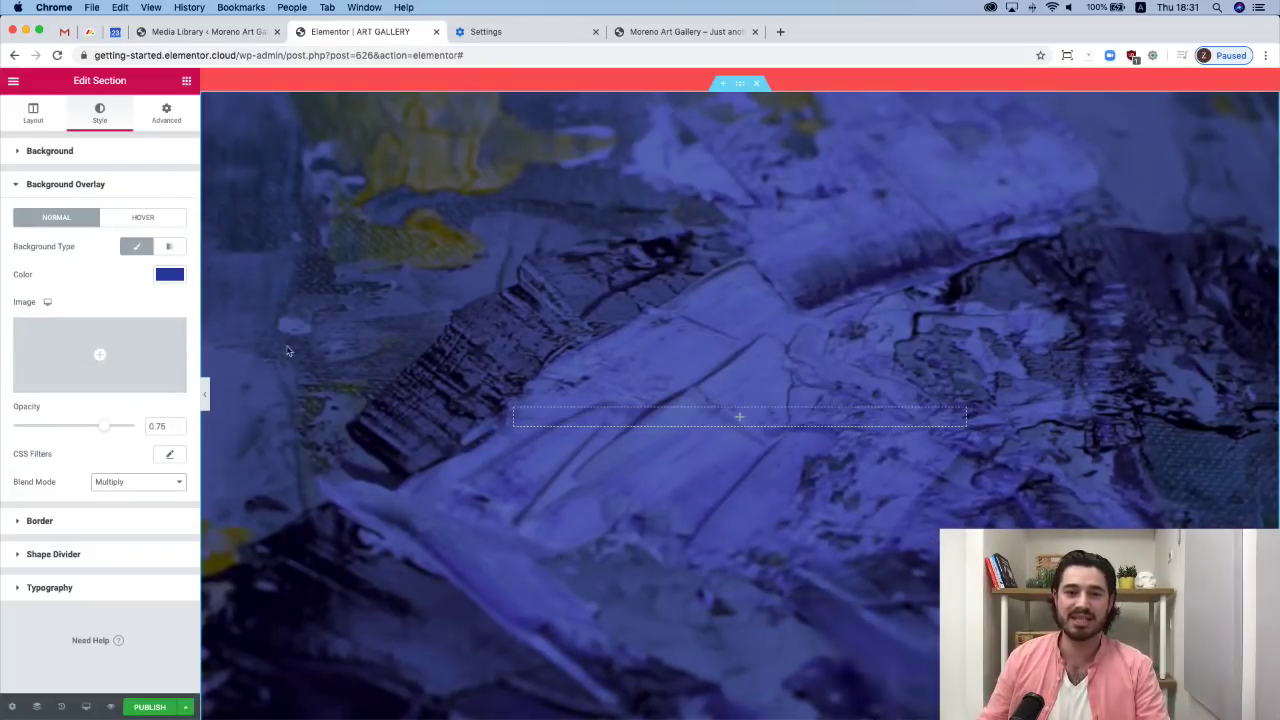
Copy the "Special Winter Prices" heading from the red section and paste it into the video section's empty column.
scroll(571, 373, up, 10)
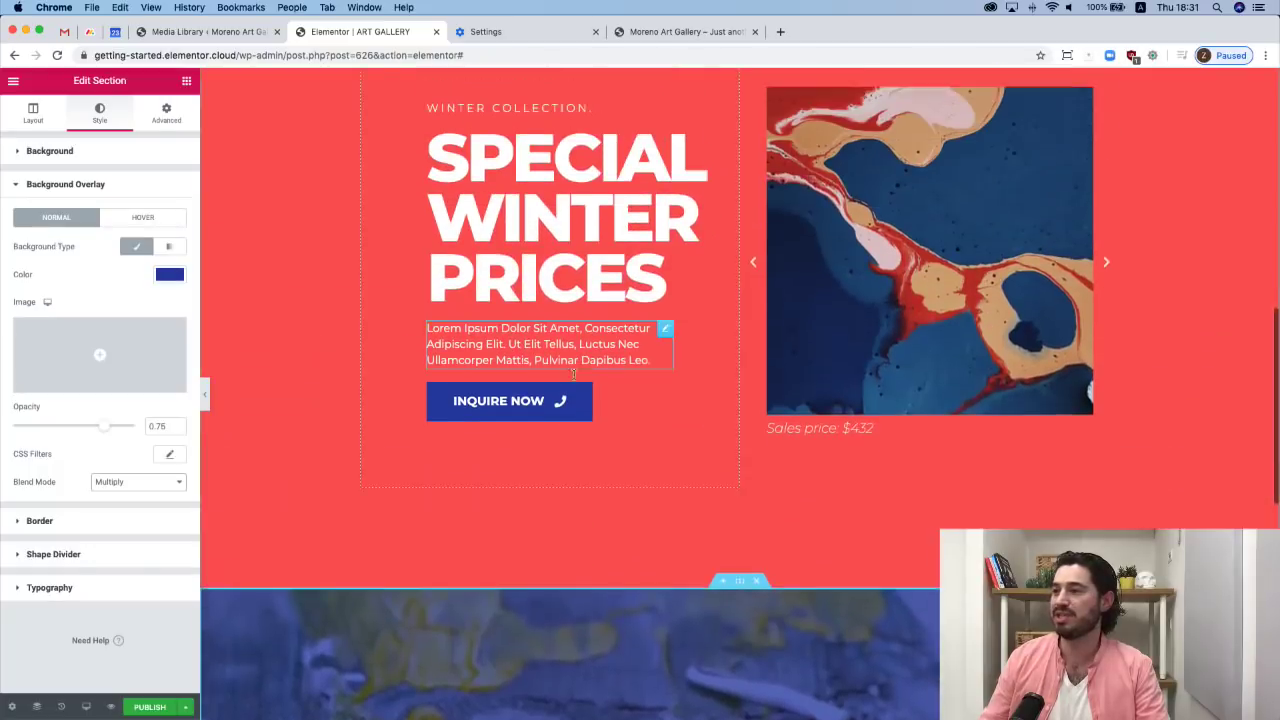
right_click(665, 248)
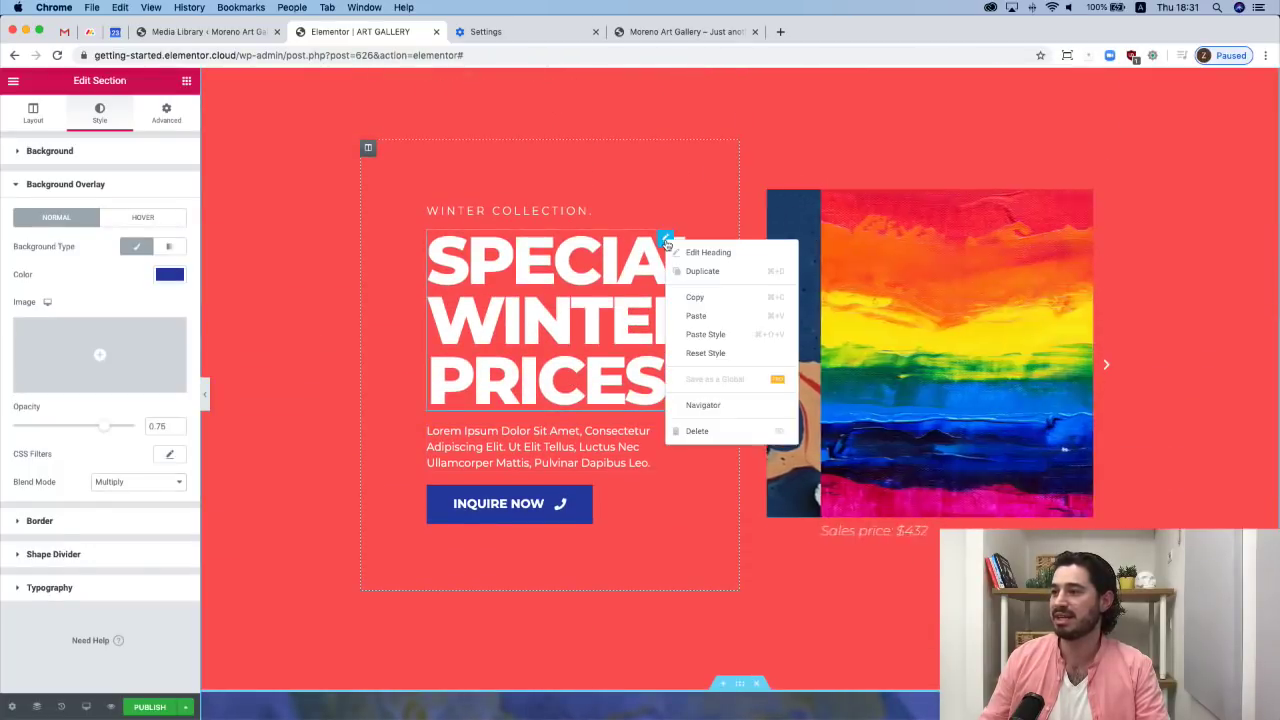
click(690, 300)
scroll(660, 260, down, 10)
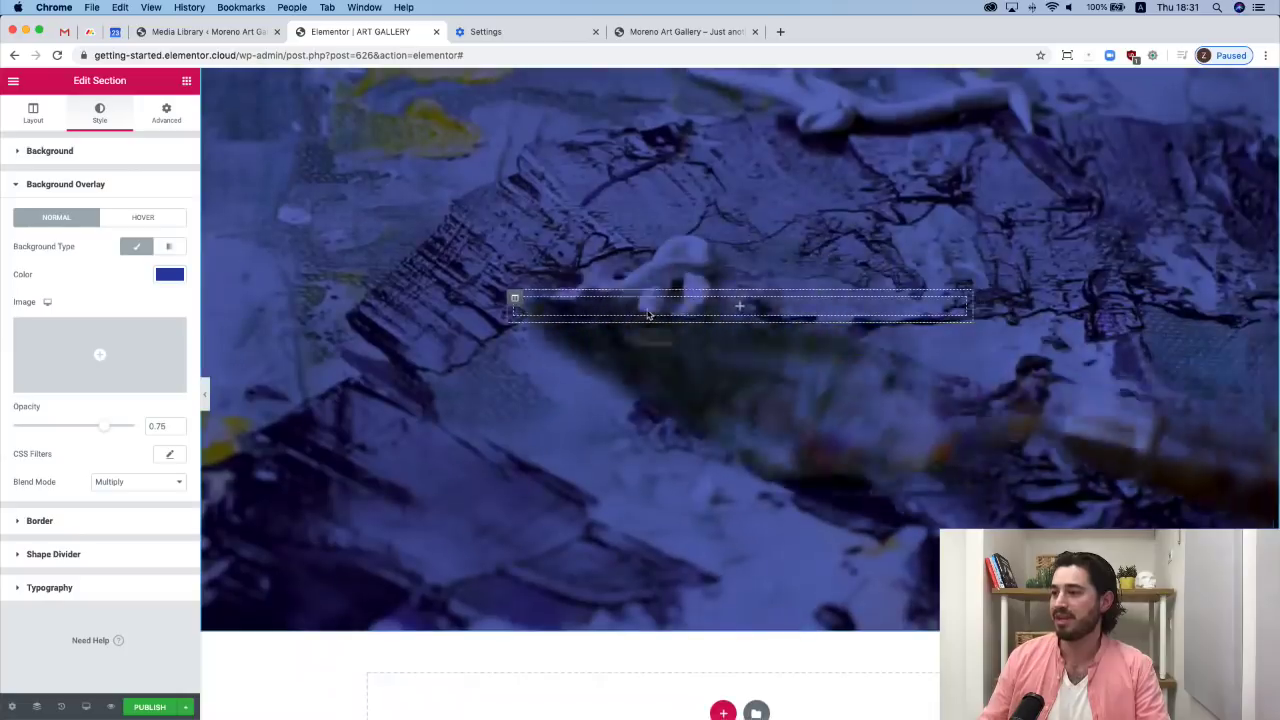
right_click(648, 310)
click(679, 322)
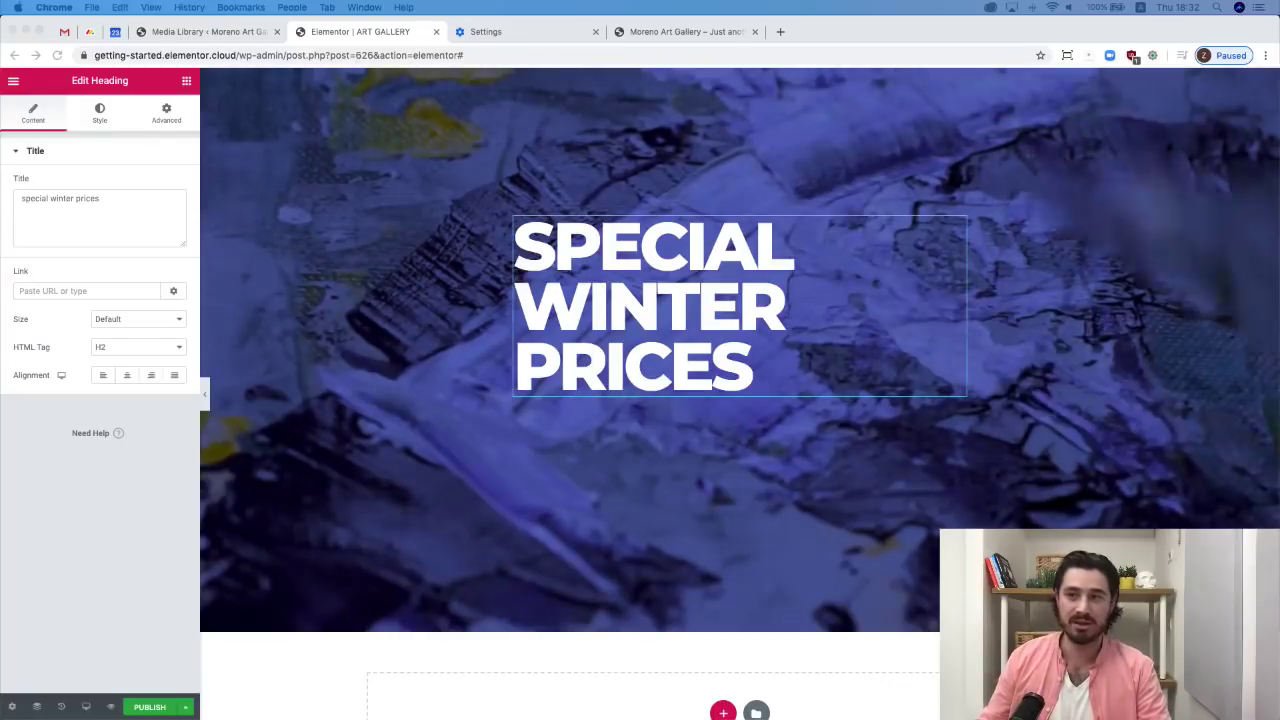
Replace the video section's heading title with "contact us.".
triple_click(124, 205)
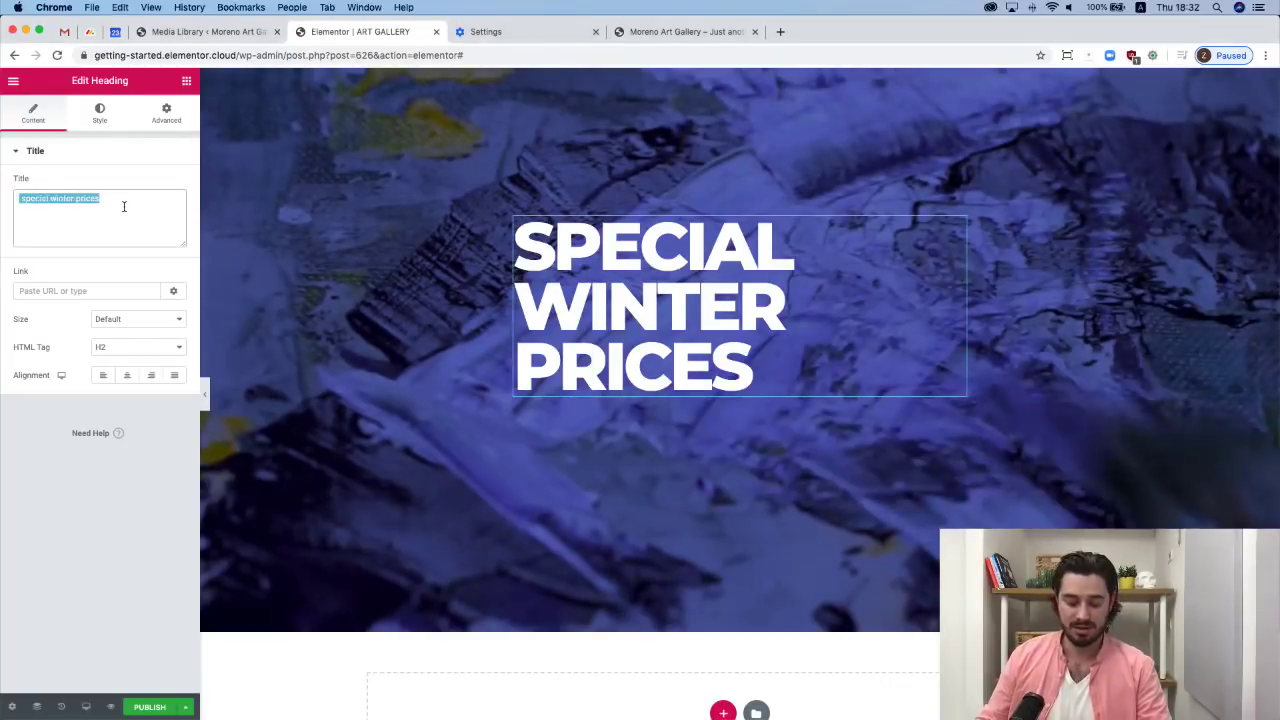
key(super+v)
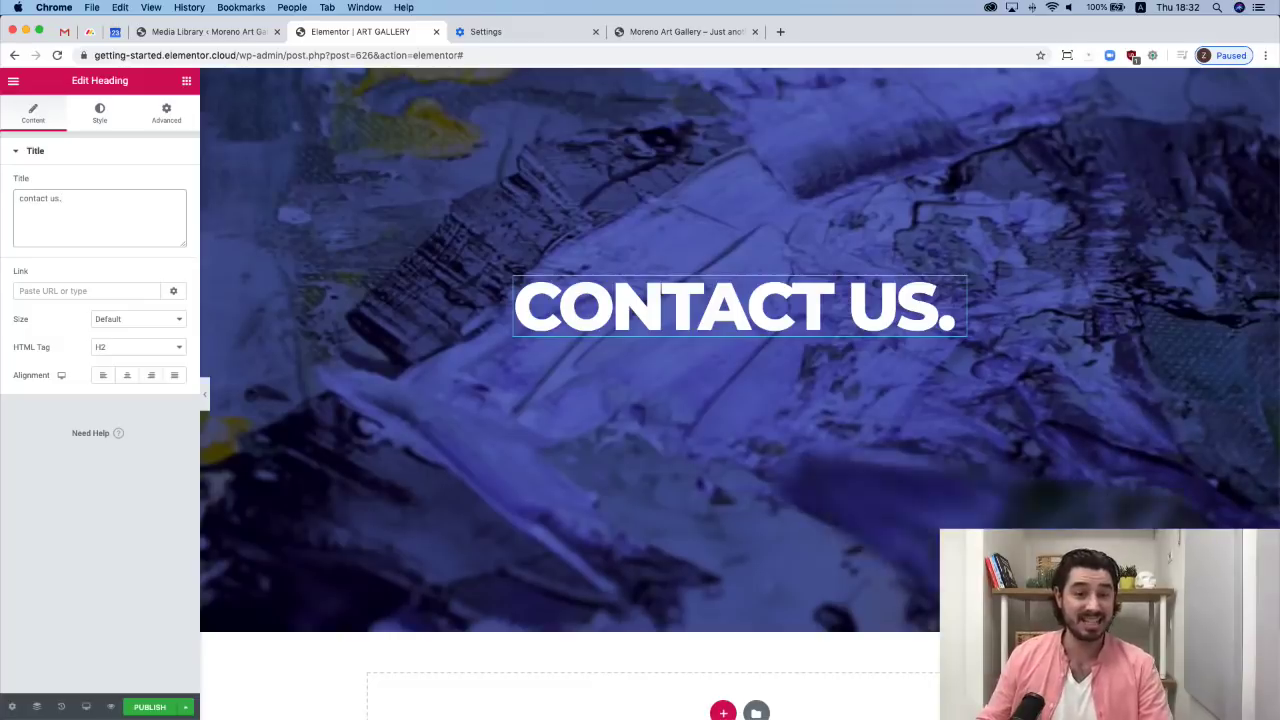
Copy the paragraph from the red section, paste it below the "contact us." heading, and center its text.
scroll(649, 310, up, 5)
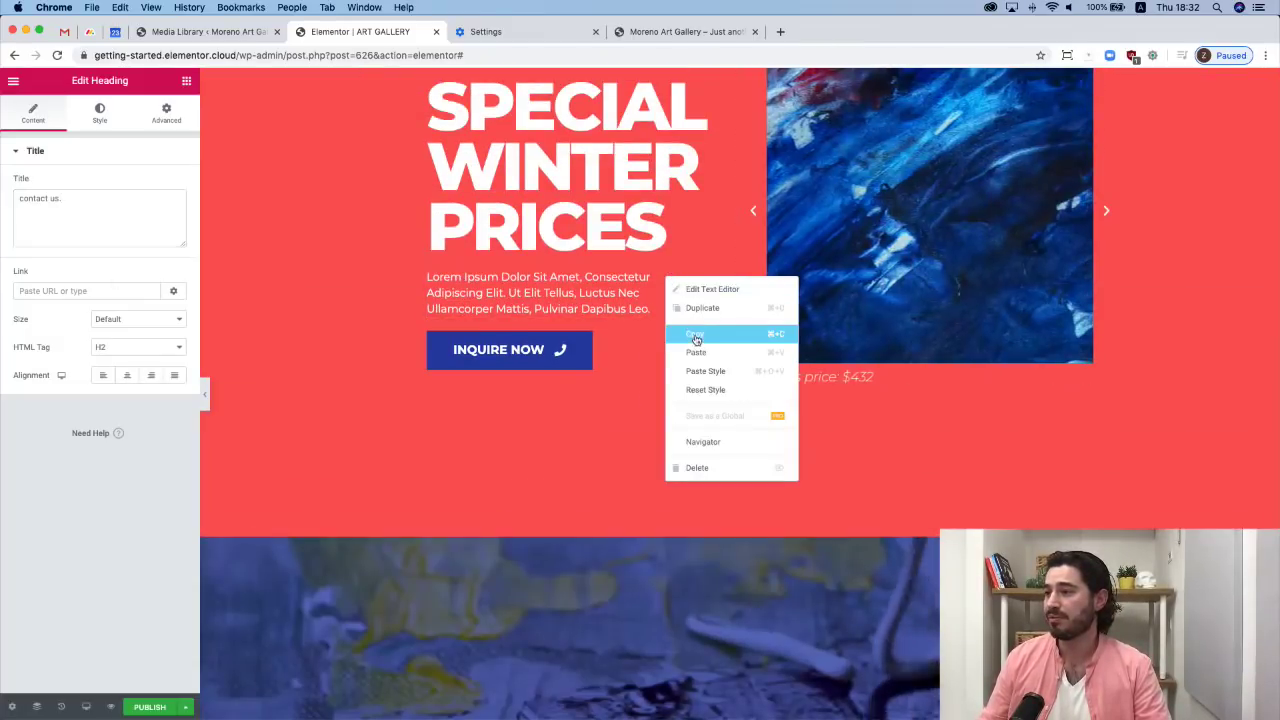
click(696, 340)
scroll(692, 326, down, 5)
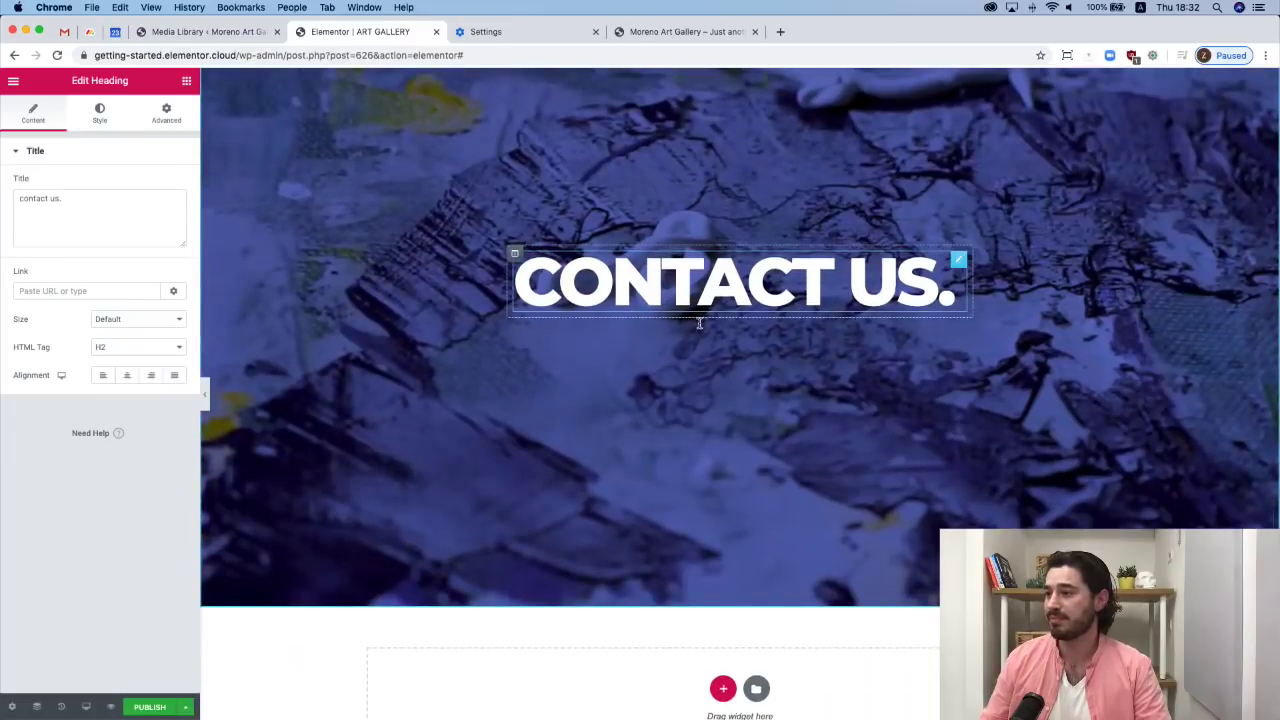
right_click(699, 323)
click(714, 391)
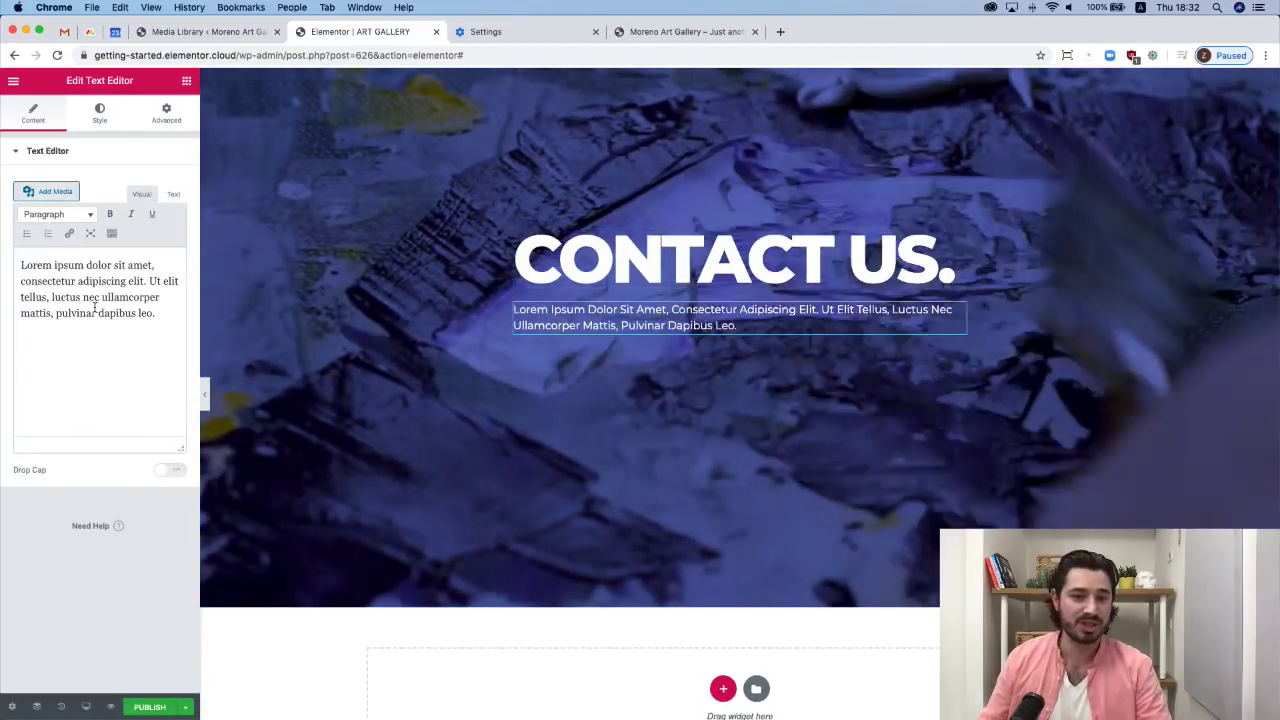
click(99, 113)
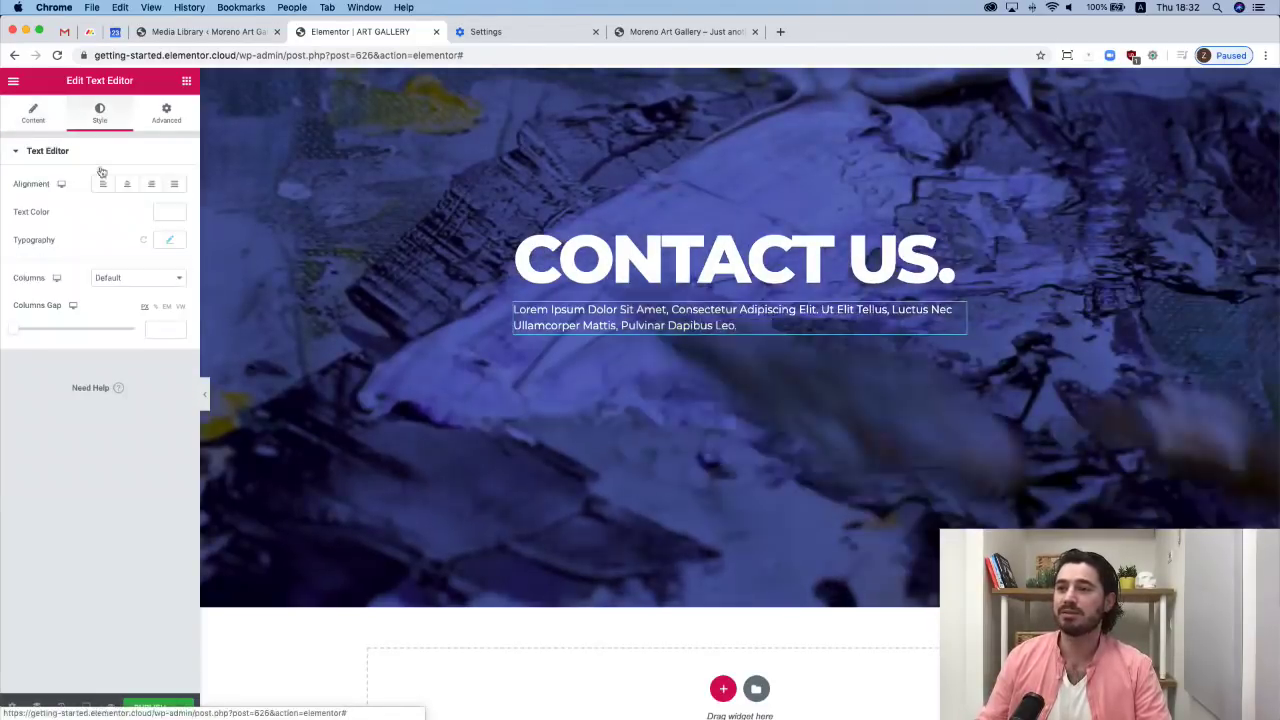
click(127, 185)
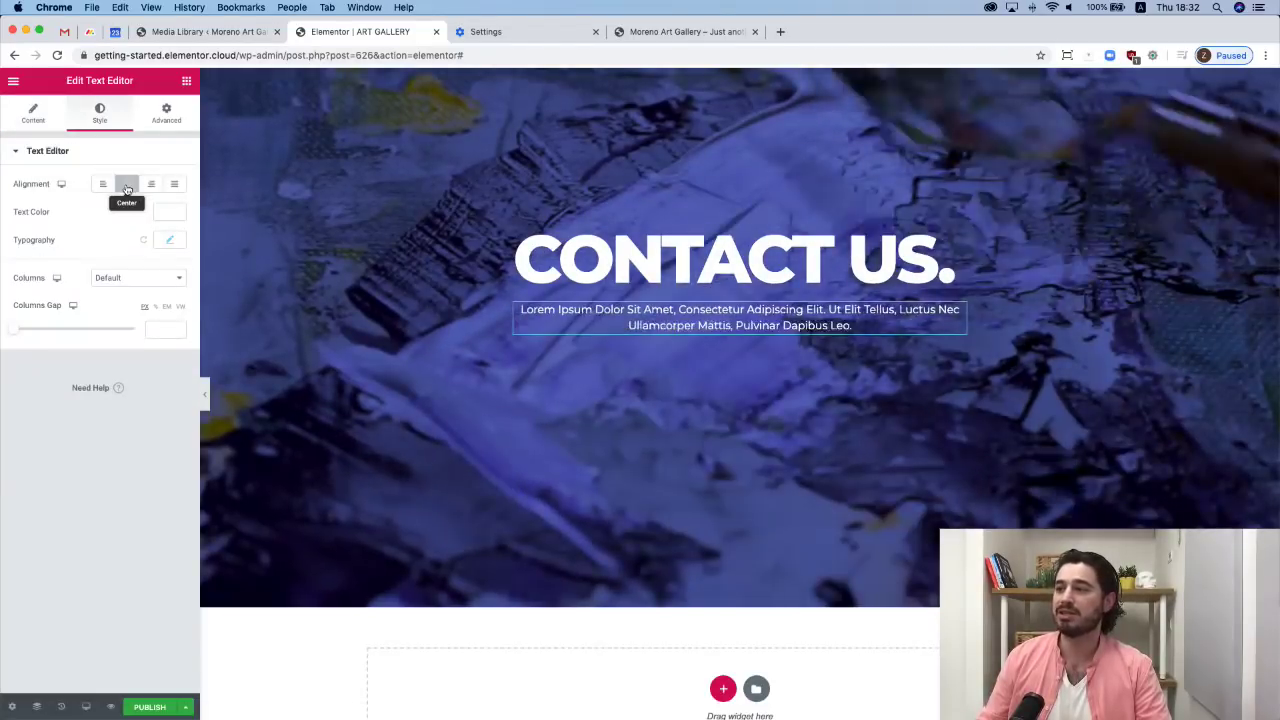
Find the Social Icons widget by searching "social" and place it below the contact section's paragraph.
click(186, 80)
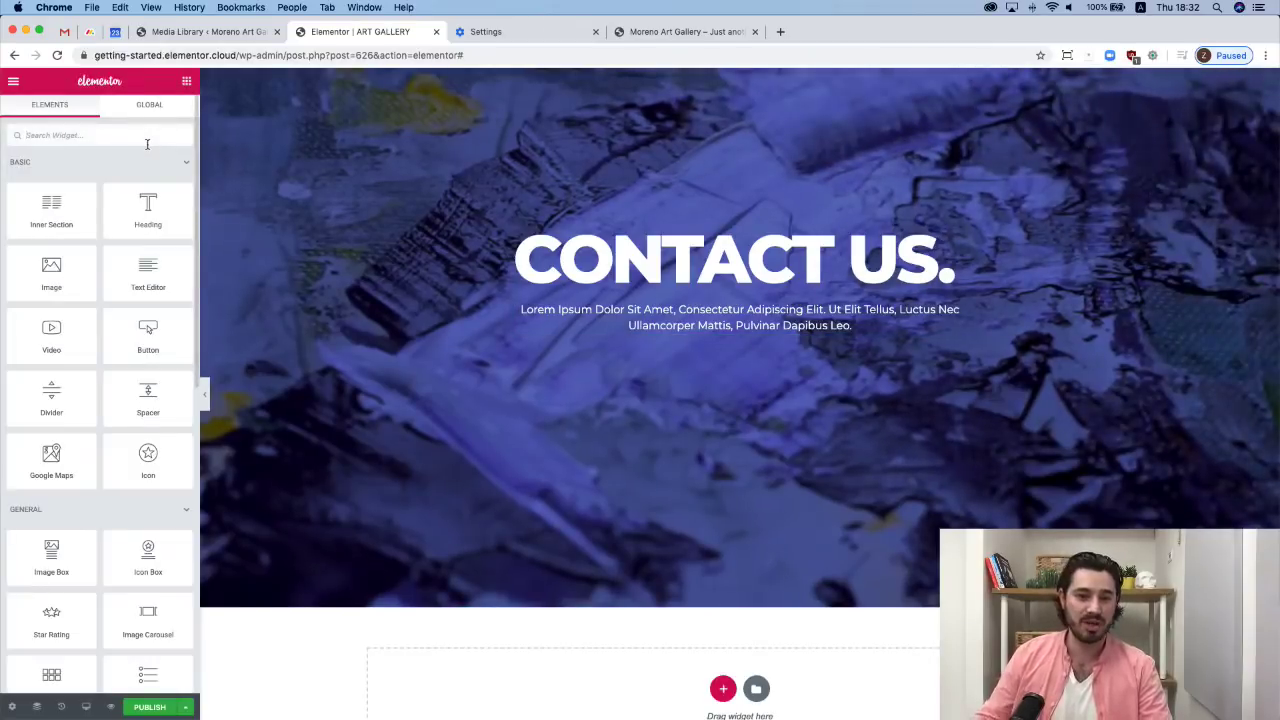
click(147, 144)
text(social)
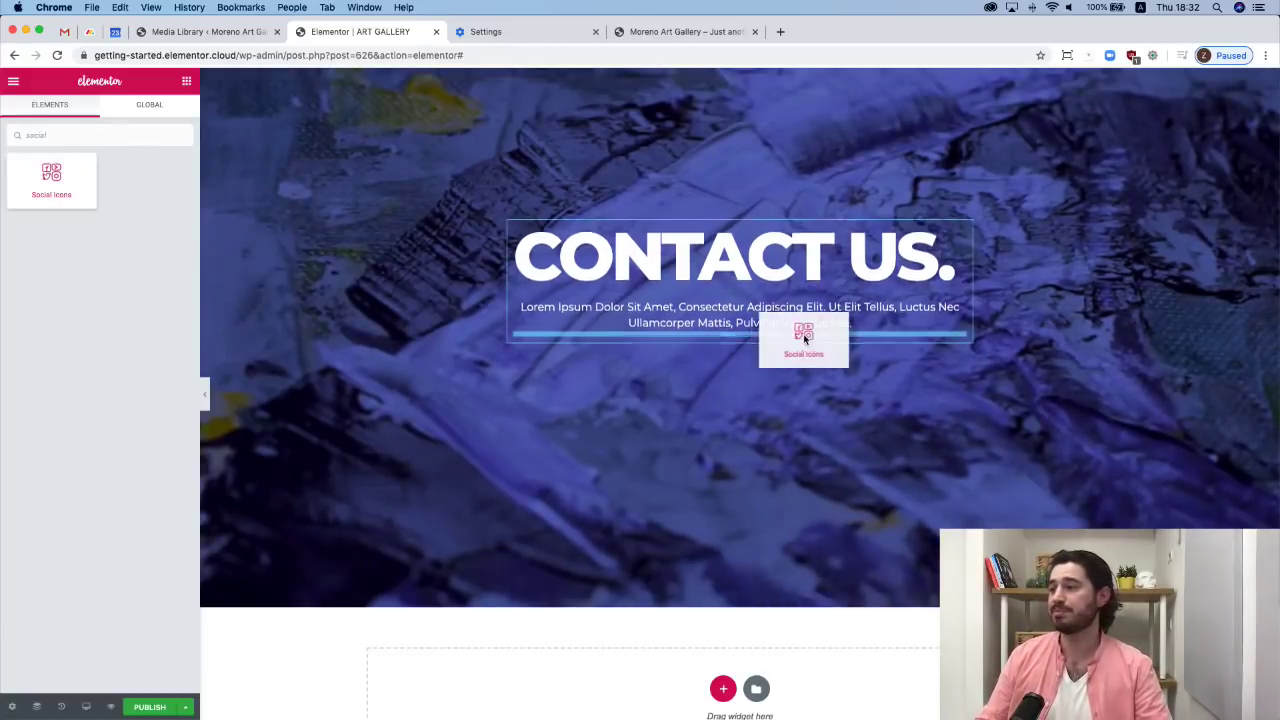
drag(763, 333, 764, 336)
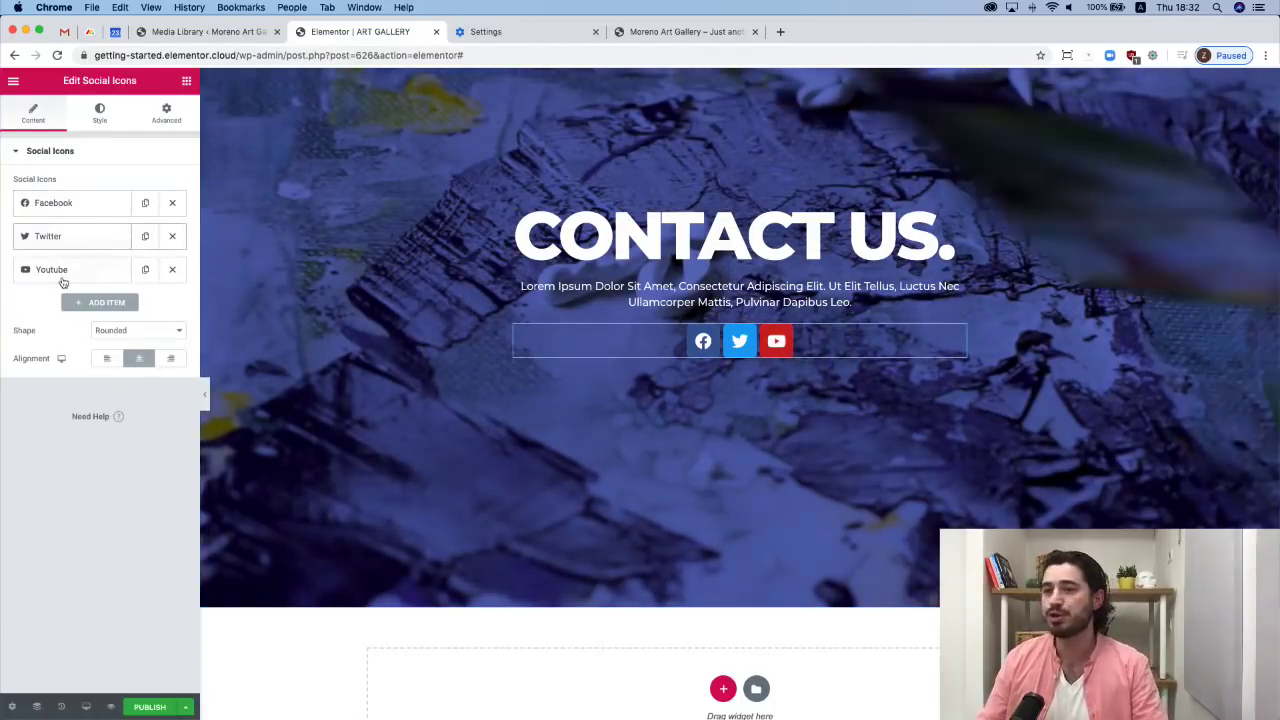
Reorder the social icons so that Twitter comes after Youtube.
click(62, 271)
mouse_move(97, 334)
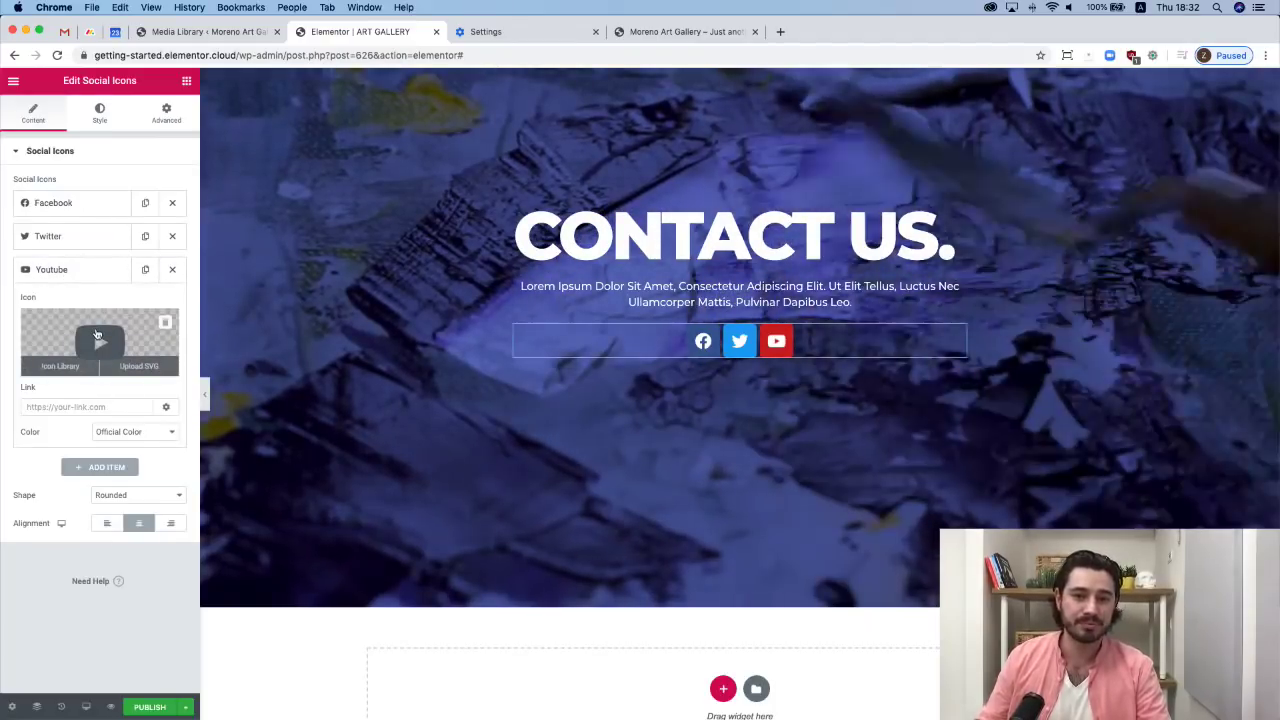
click(70, 270)
drag(57, 246, 55, 271)
Replace the Twitter icon with the Pinterest icon from the Icon Library and set the icons' shape to Square.
click(55, 271)
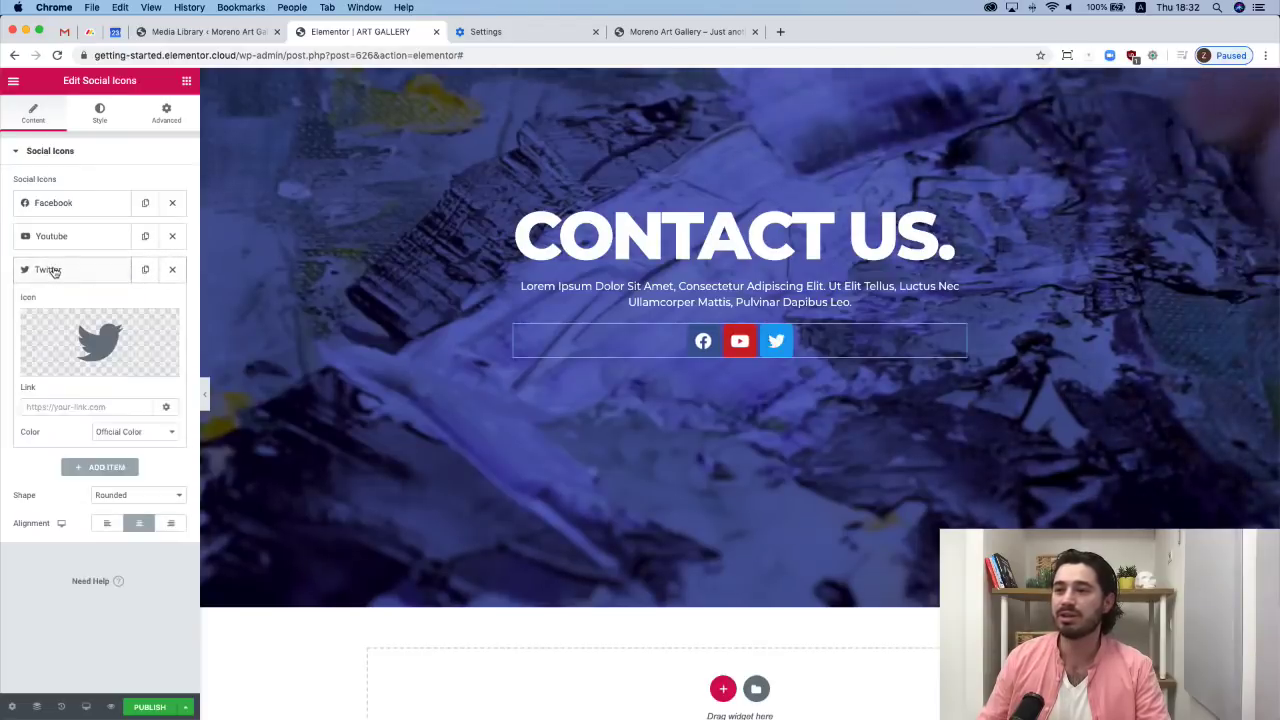
click(100, 345)
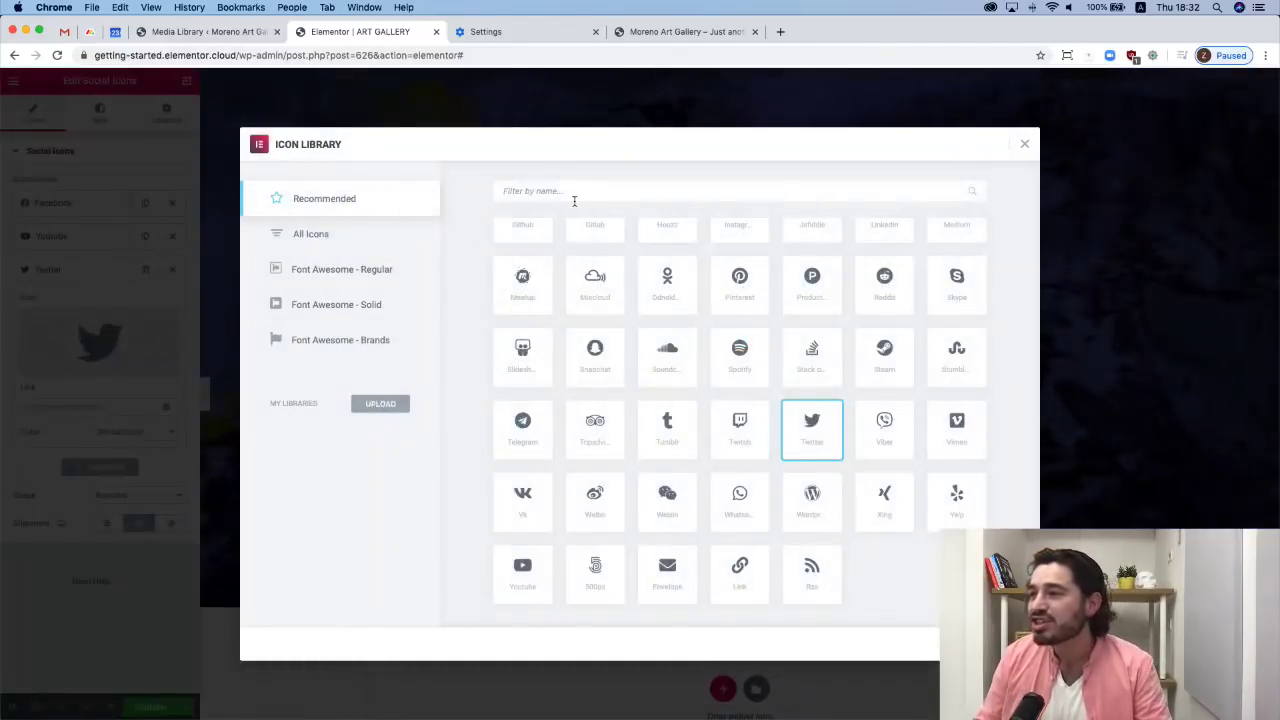
text(piny)
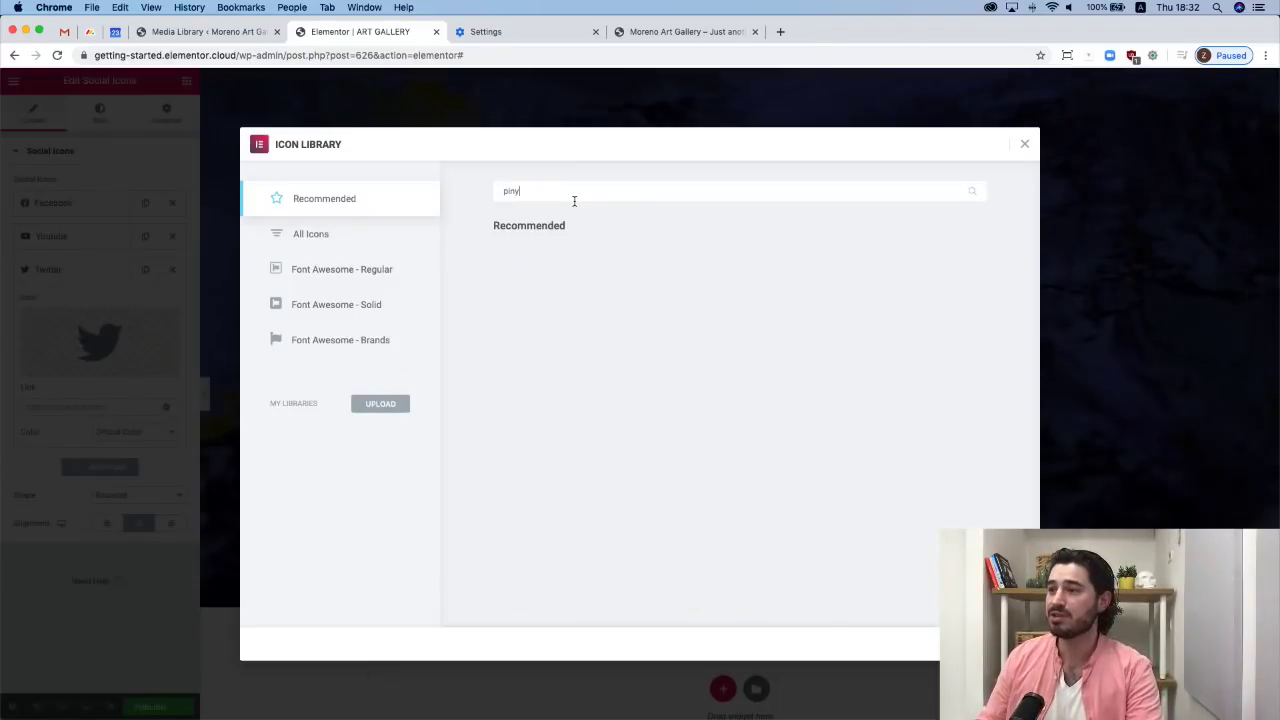
key(BackSpace)
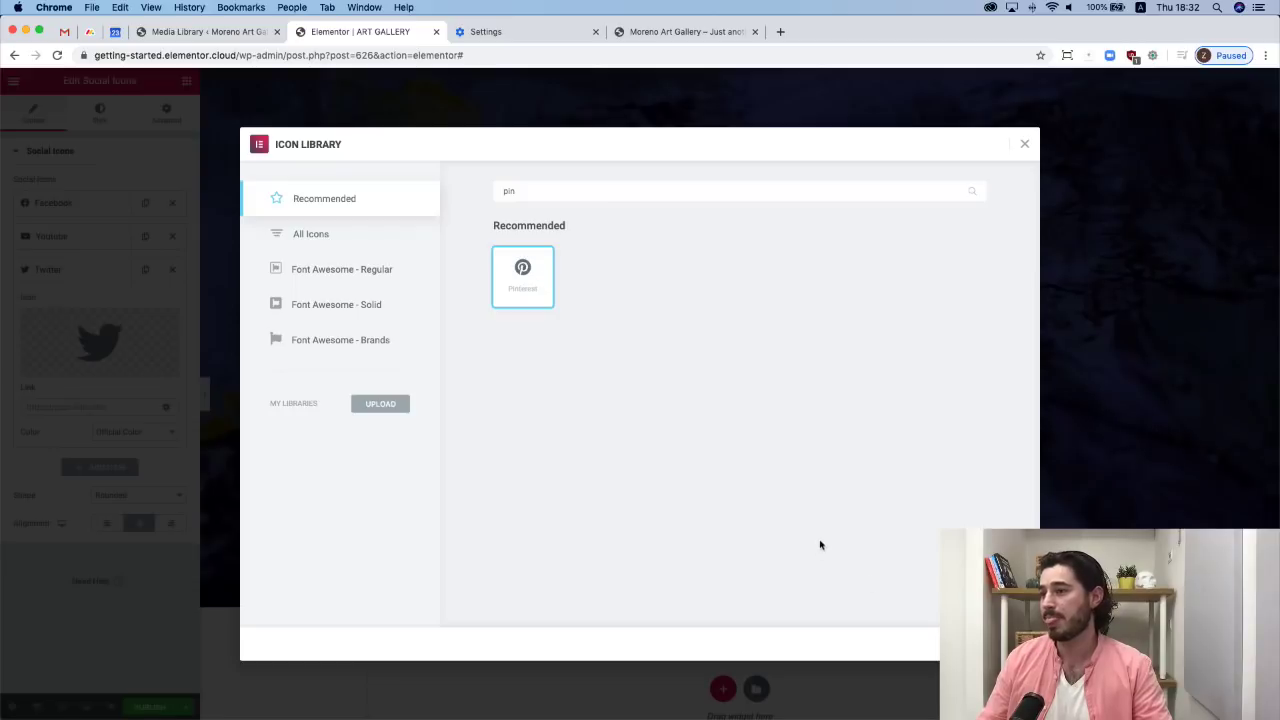
click(990, 644)
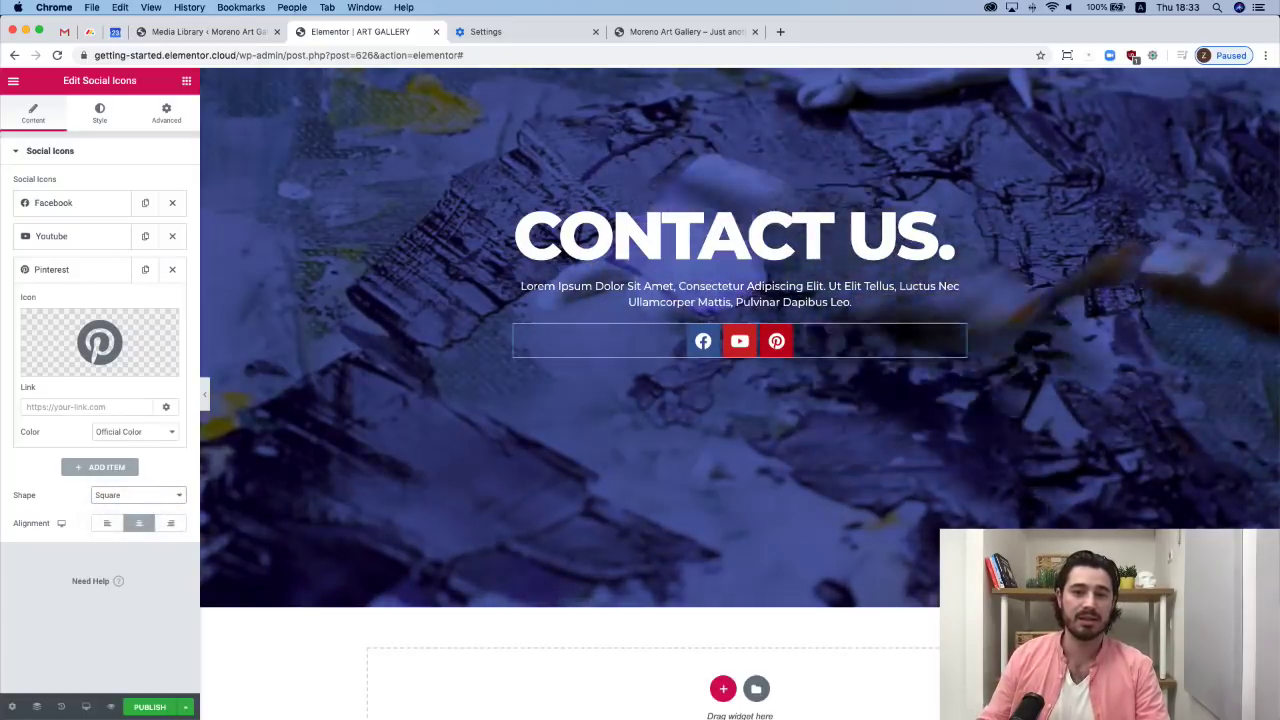
Give the social icons a custom primary color using the saved red, with 0.5 padding and 12 spacing.
click(99, 113)
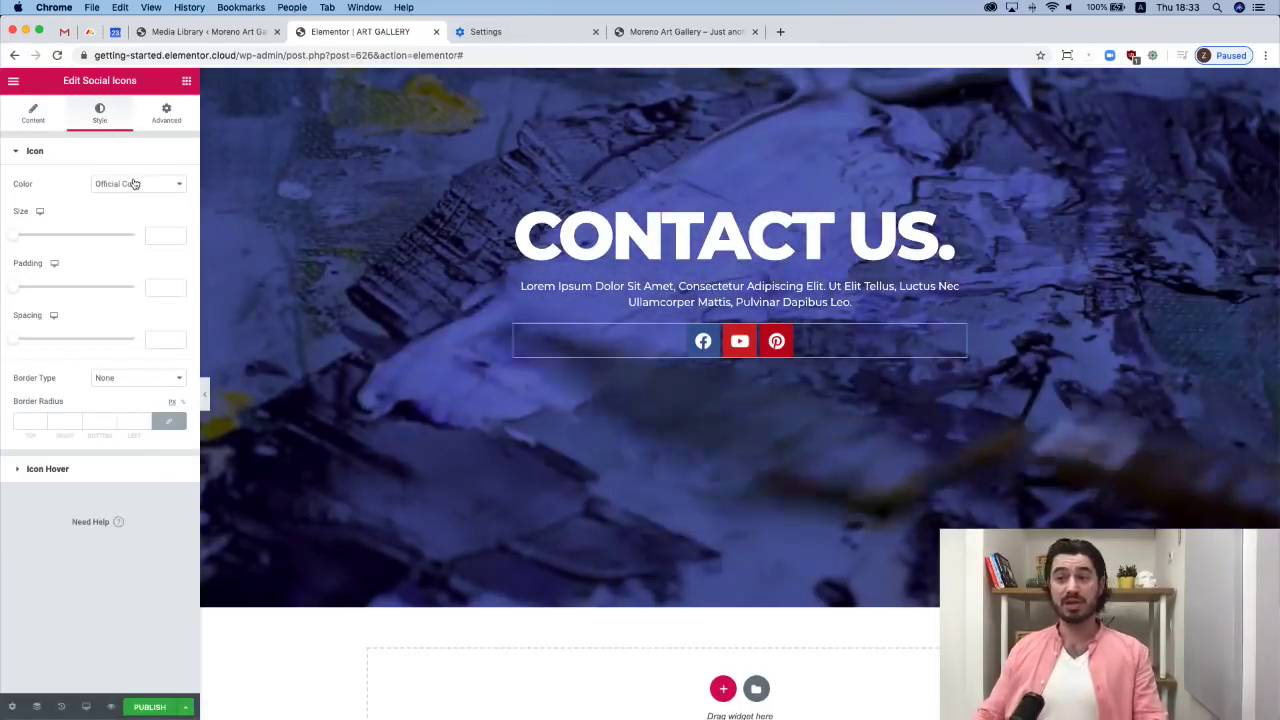
click(135, 183)
click(128, 195)
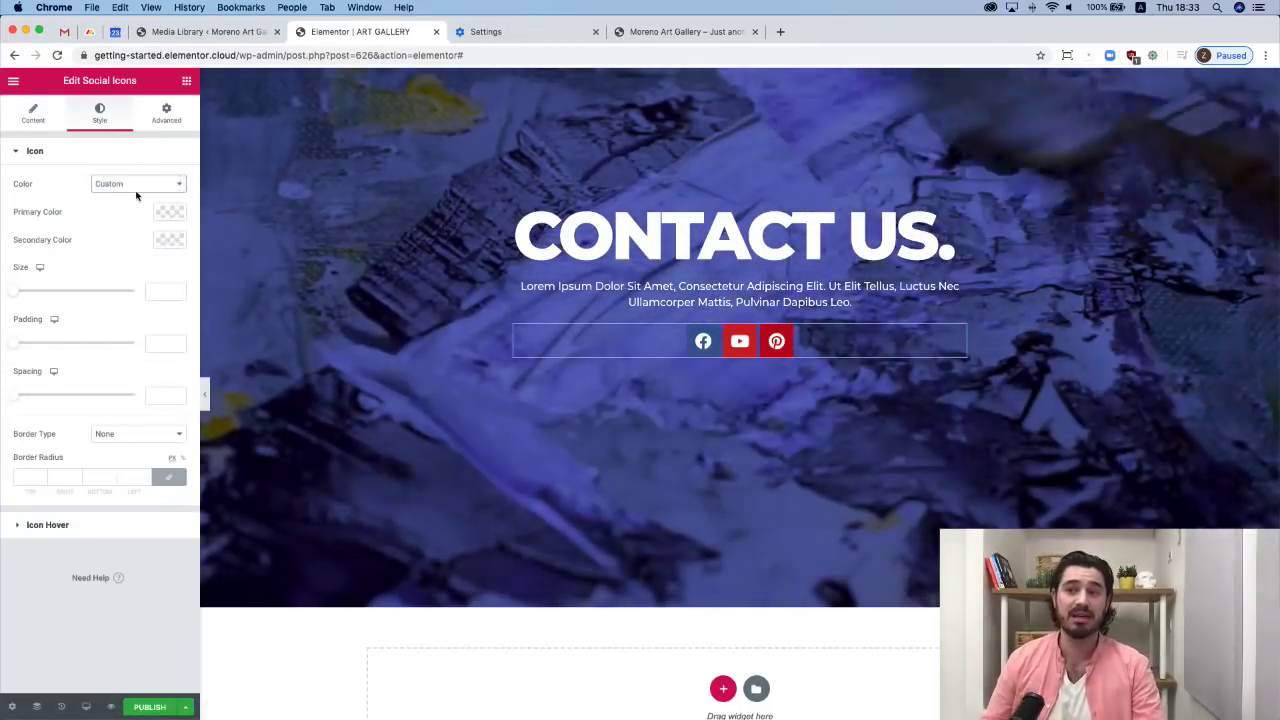
click(170, 212)
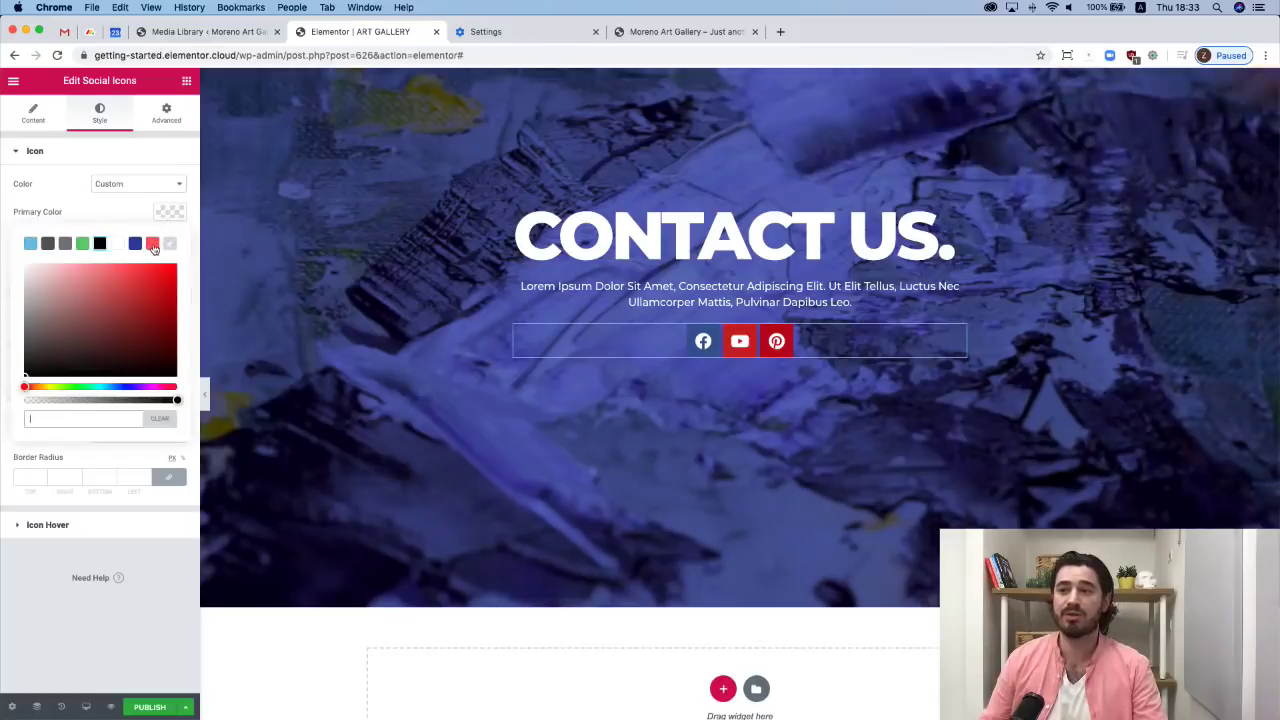
click(152, 244)
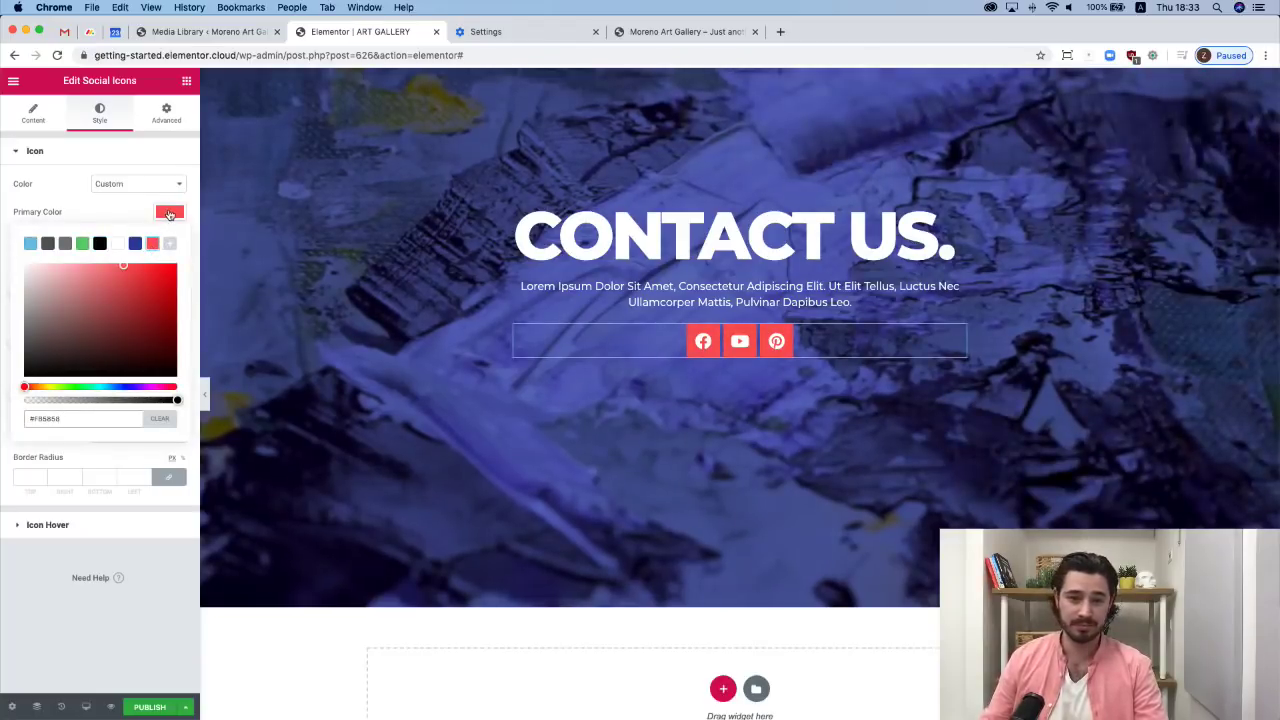
click(169, 214)
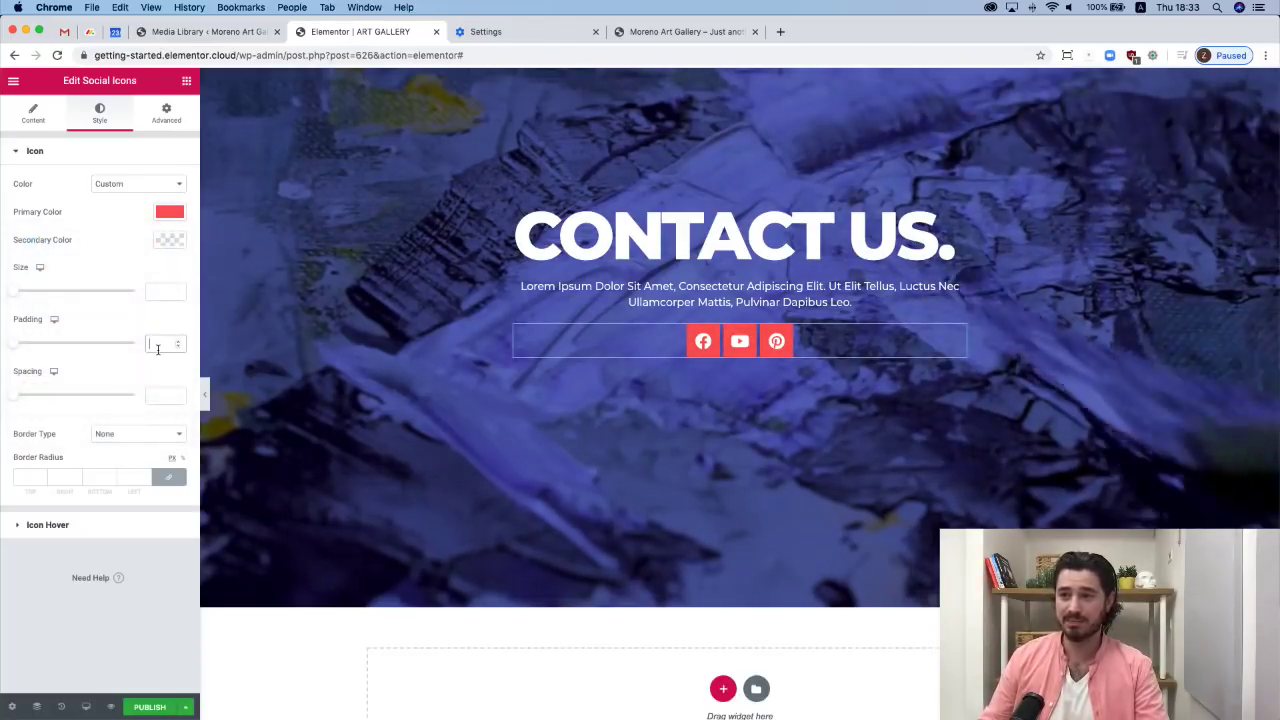
text(0.5)
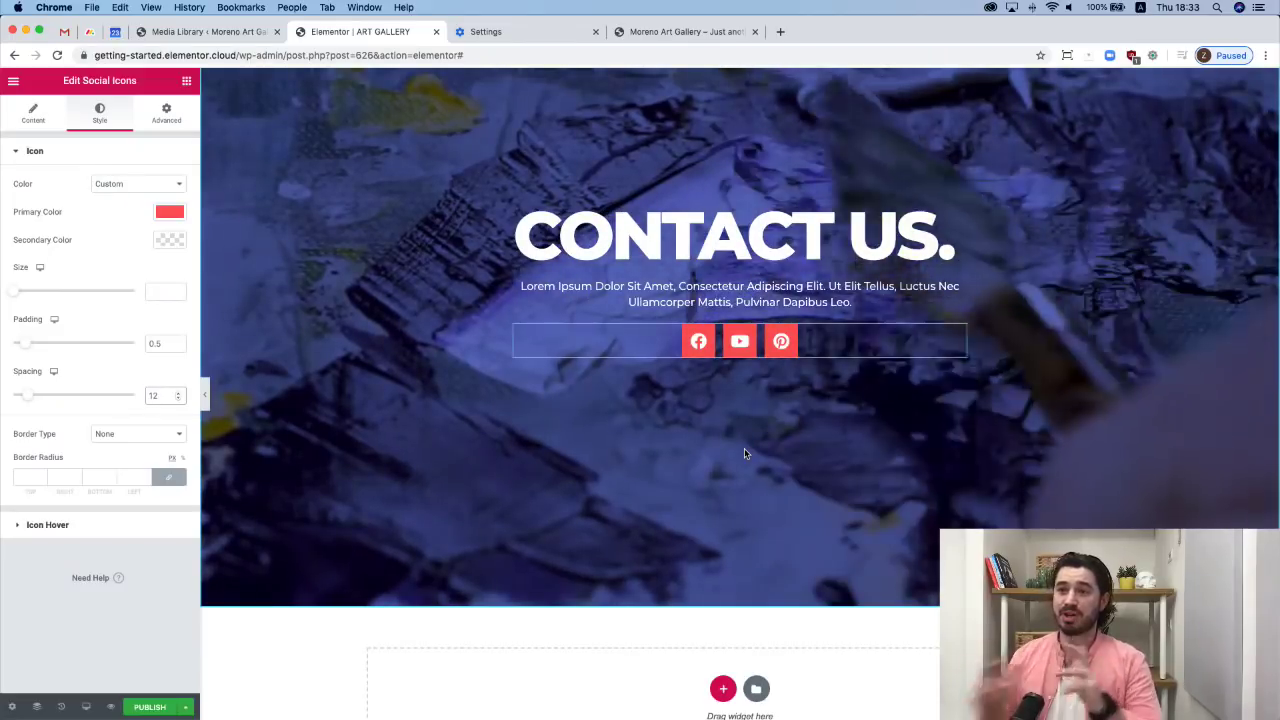
click(38, 118)
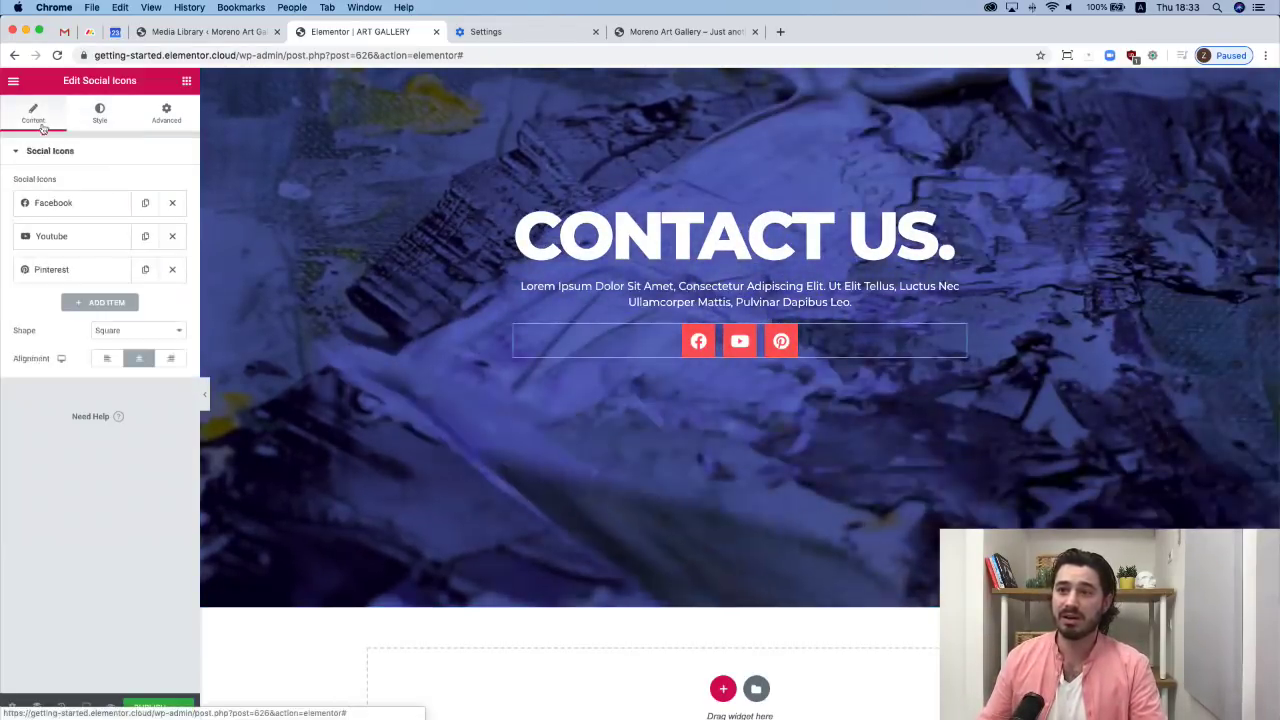
click(78, 204)
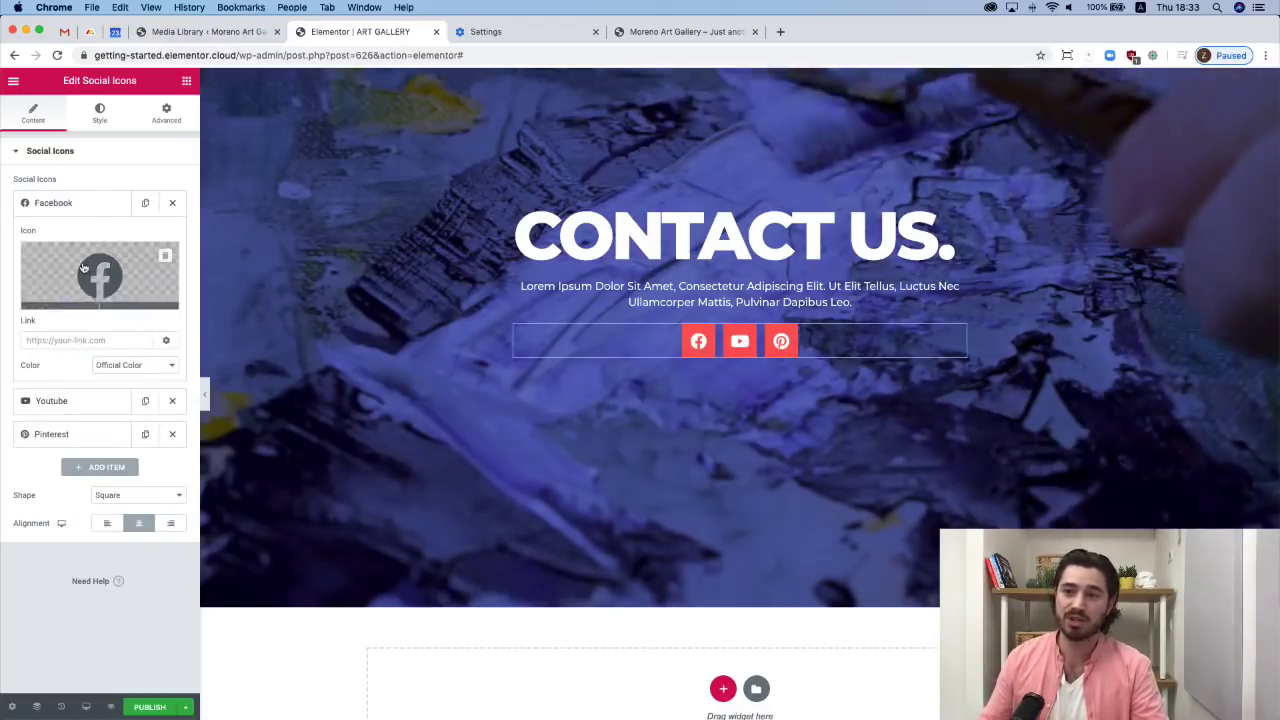
click(100, 113)
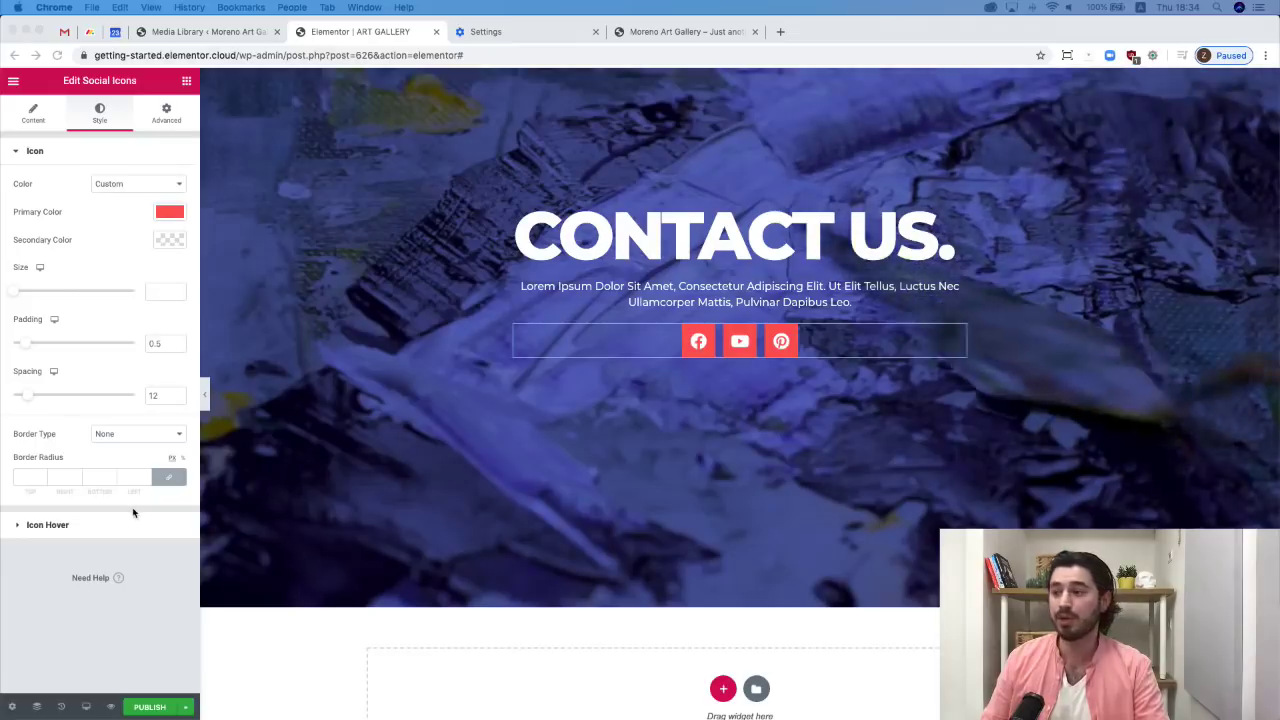
Show the page structure in the Navigator and collapse all three sections.
scroll(389, 557, up, 15)
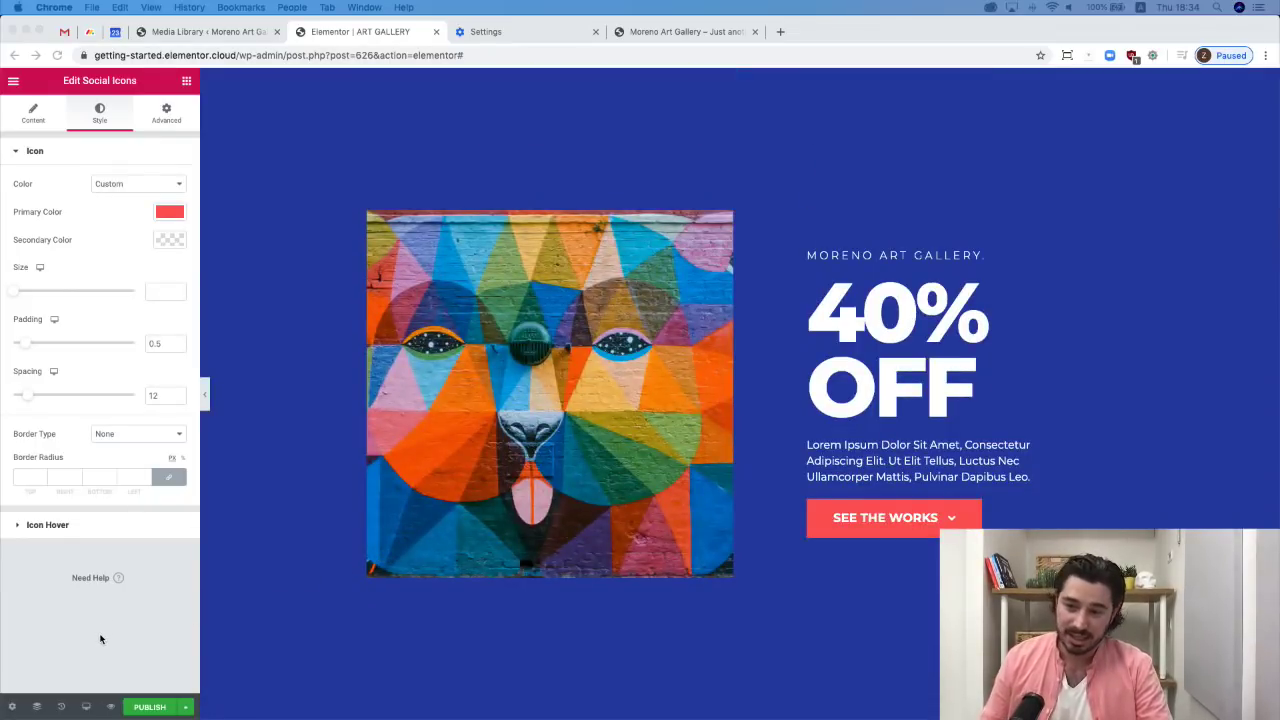
click(38, 708)
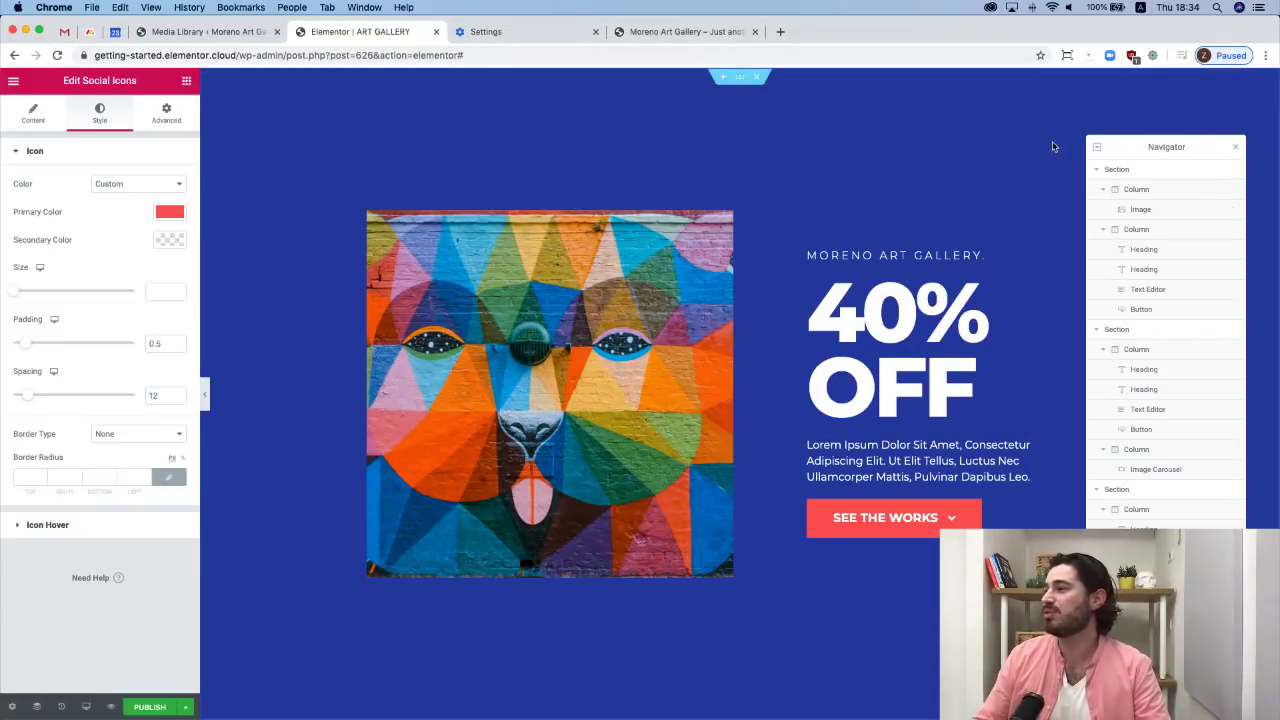
click(1099, 172)
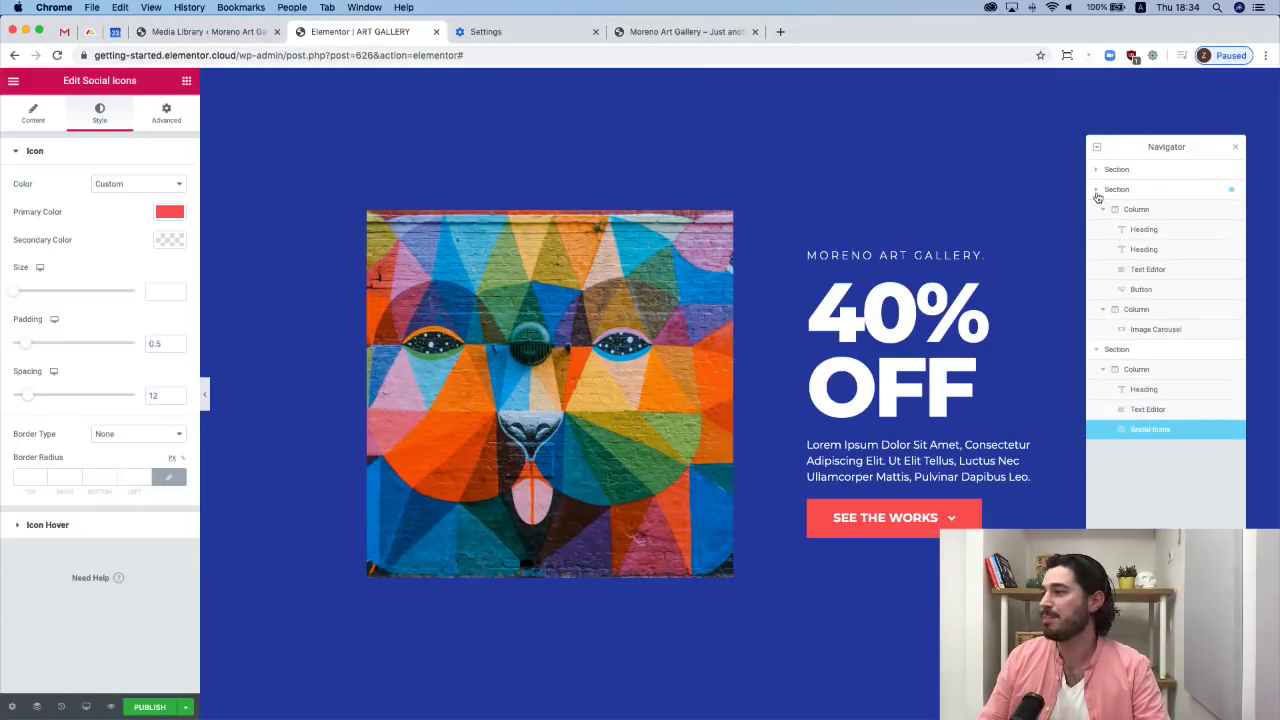
click(1097, 190)
click(1097, 210)
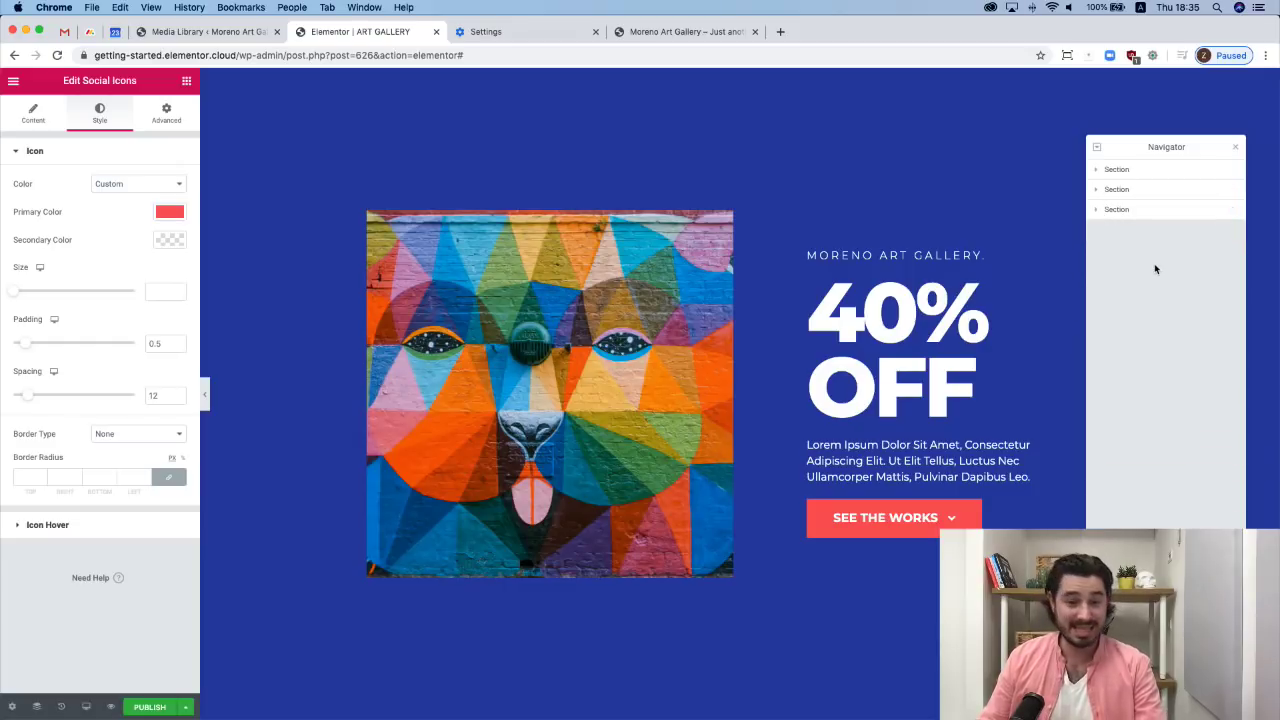
Examine the columns and widgets nested in the second section through the Navigator, and collapse that section again.
click(1125, 191)
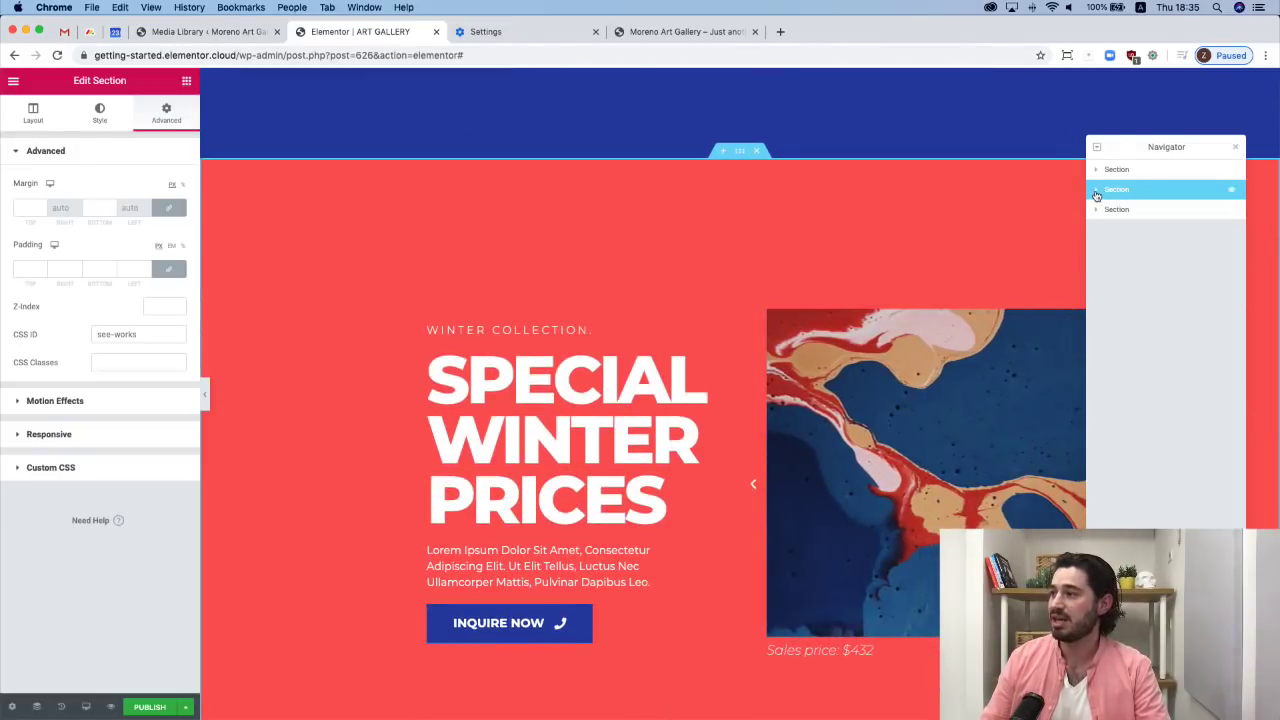
click(1096, 190)
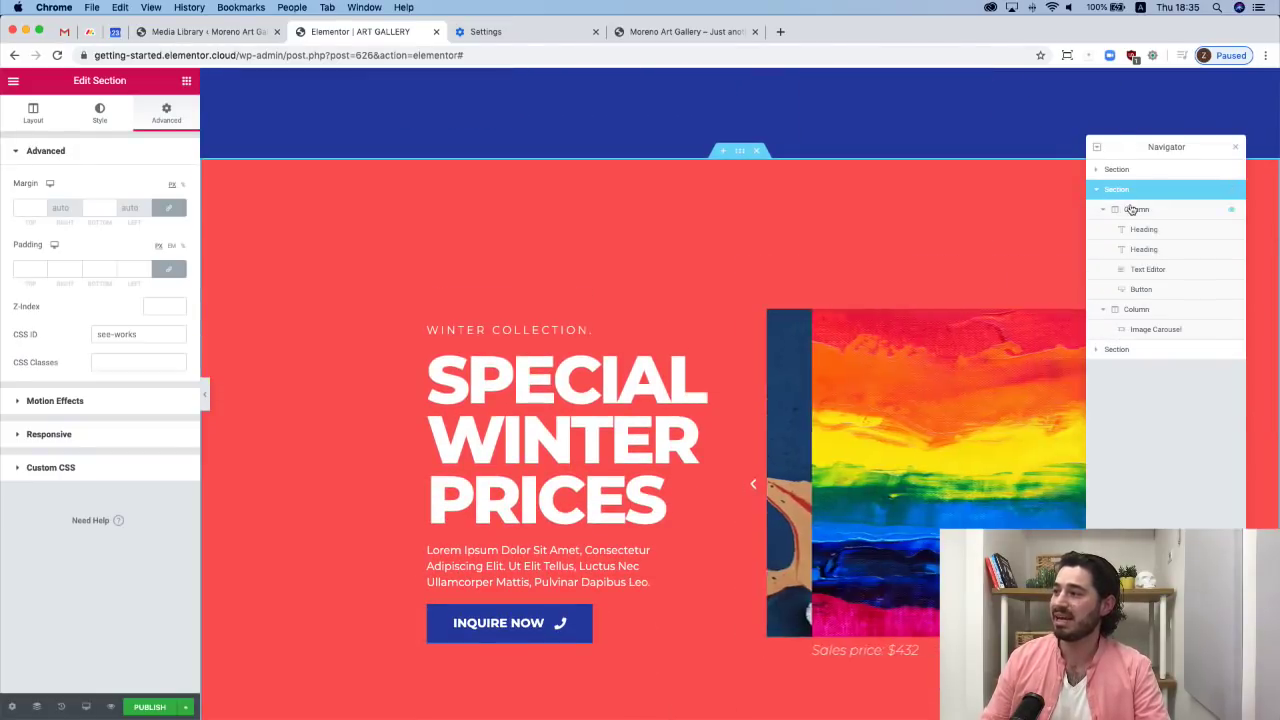
click(1103, 209)
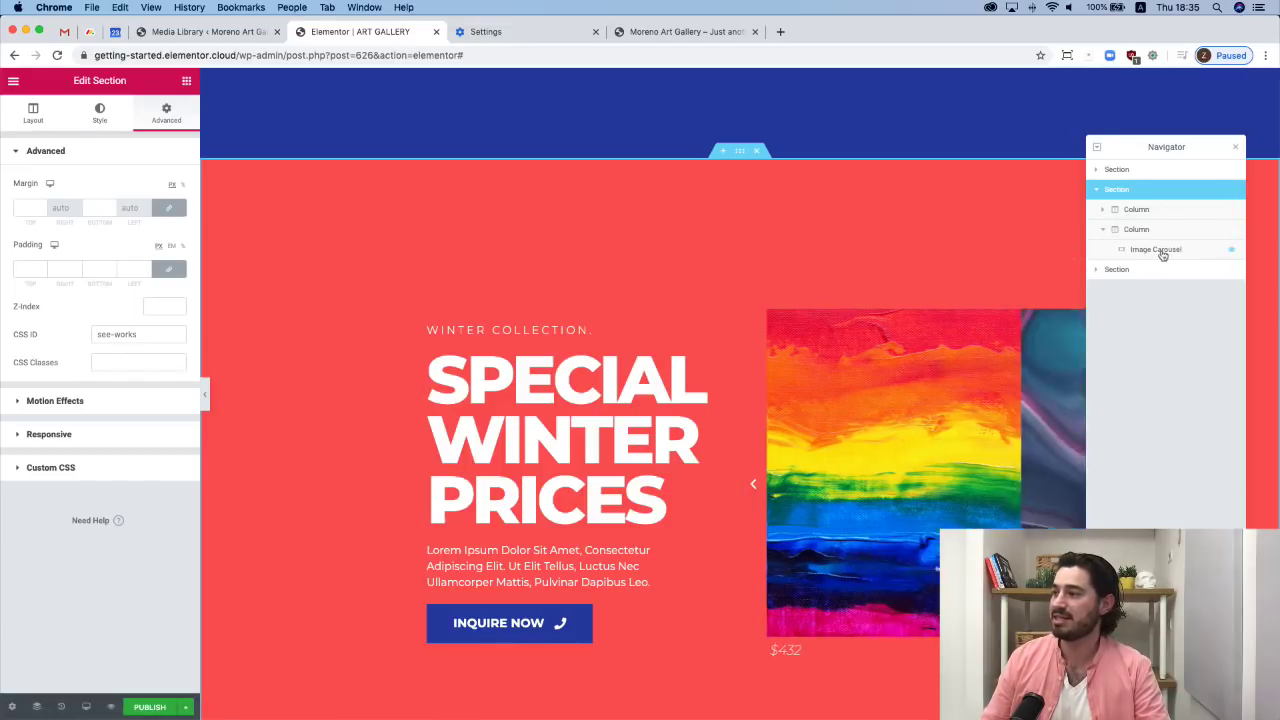
click(1097, 190)
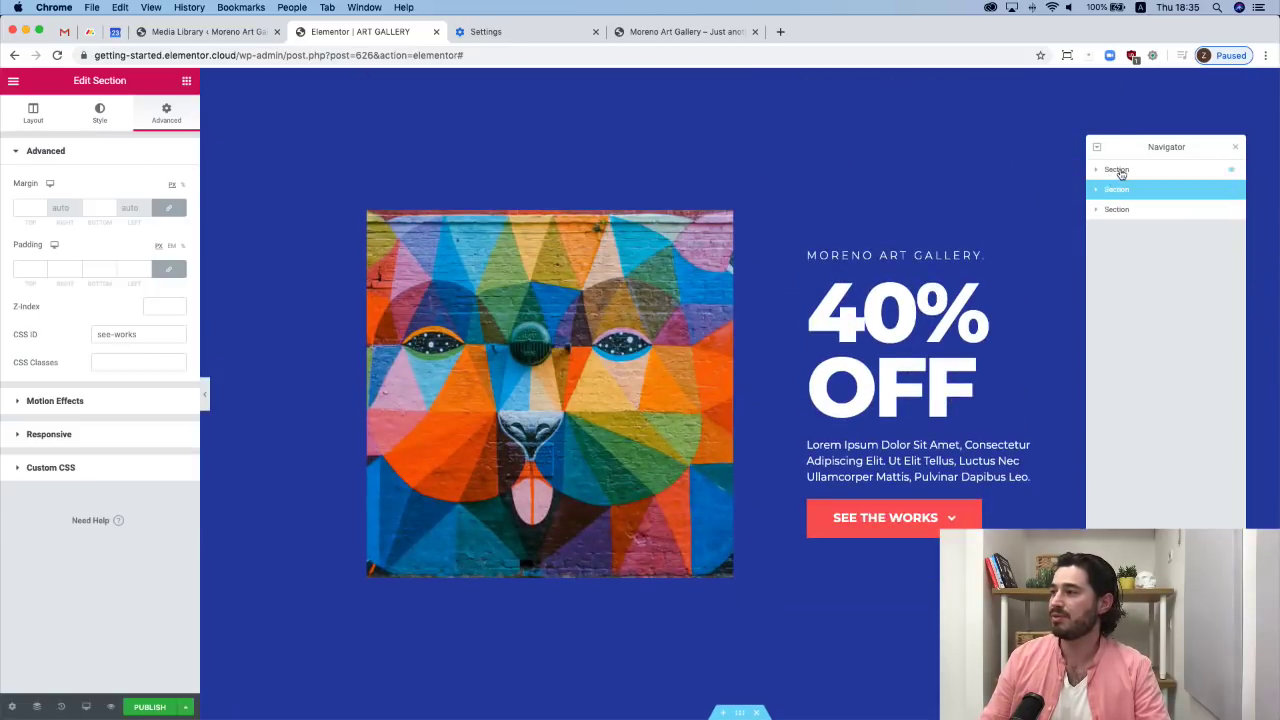
Rename the first section in the Navigator as "hero".
click(1121, 173)
double_click(1122, 172)
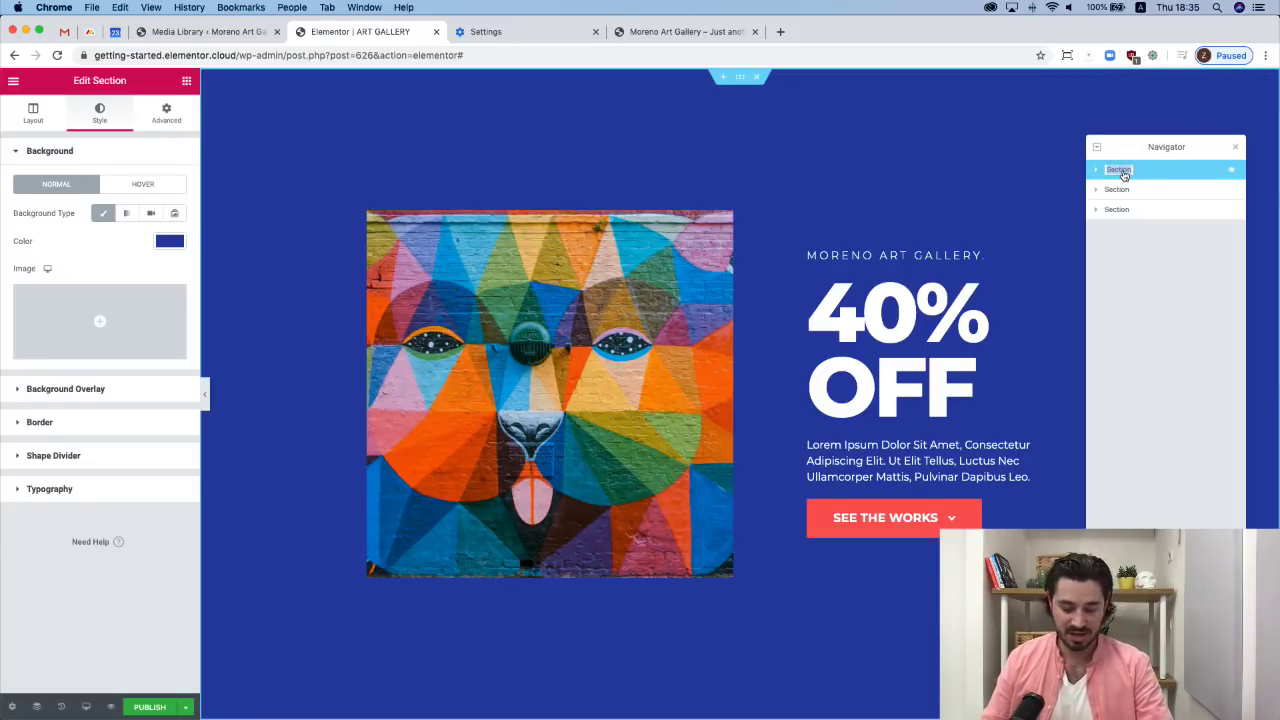
text(Hero)
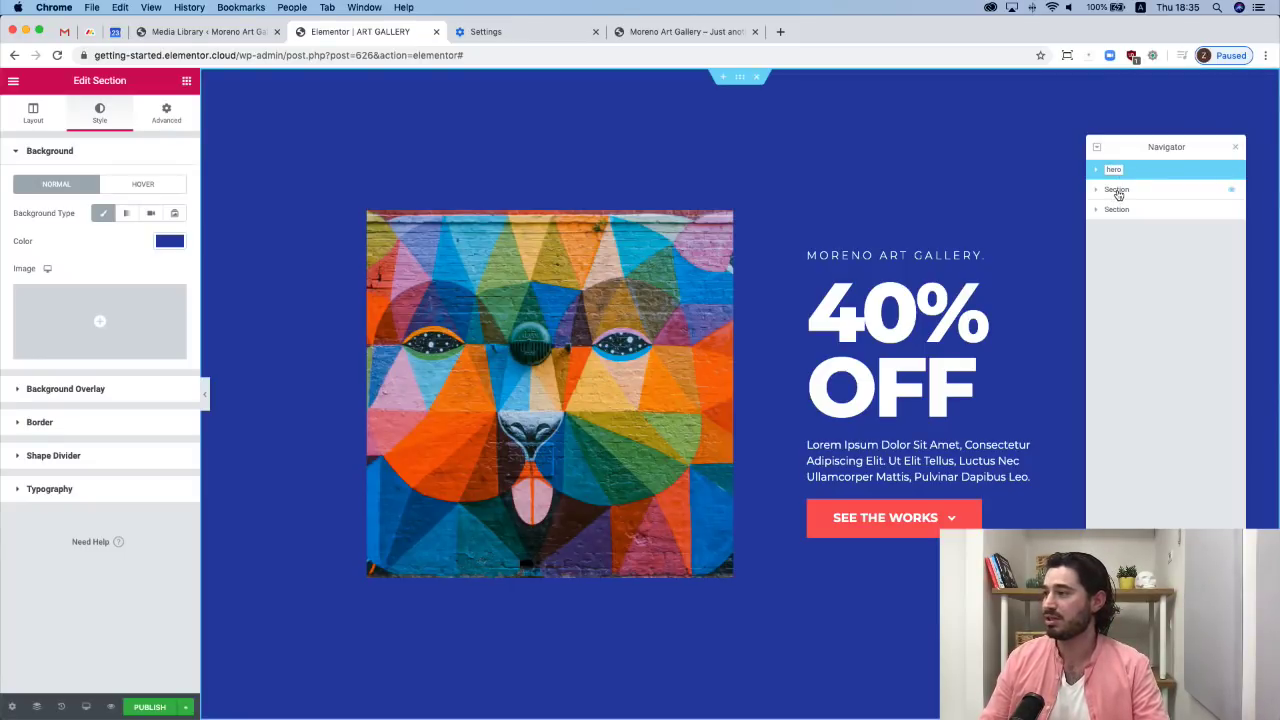
Rename the second section in the Navigator as "gallery" and the third section as "contact".
click(1118, 191)
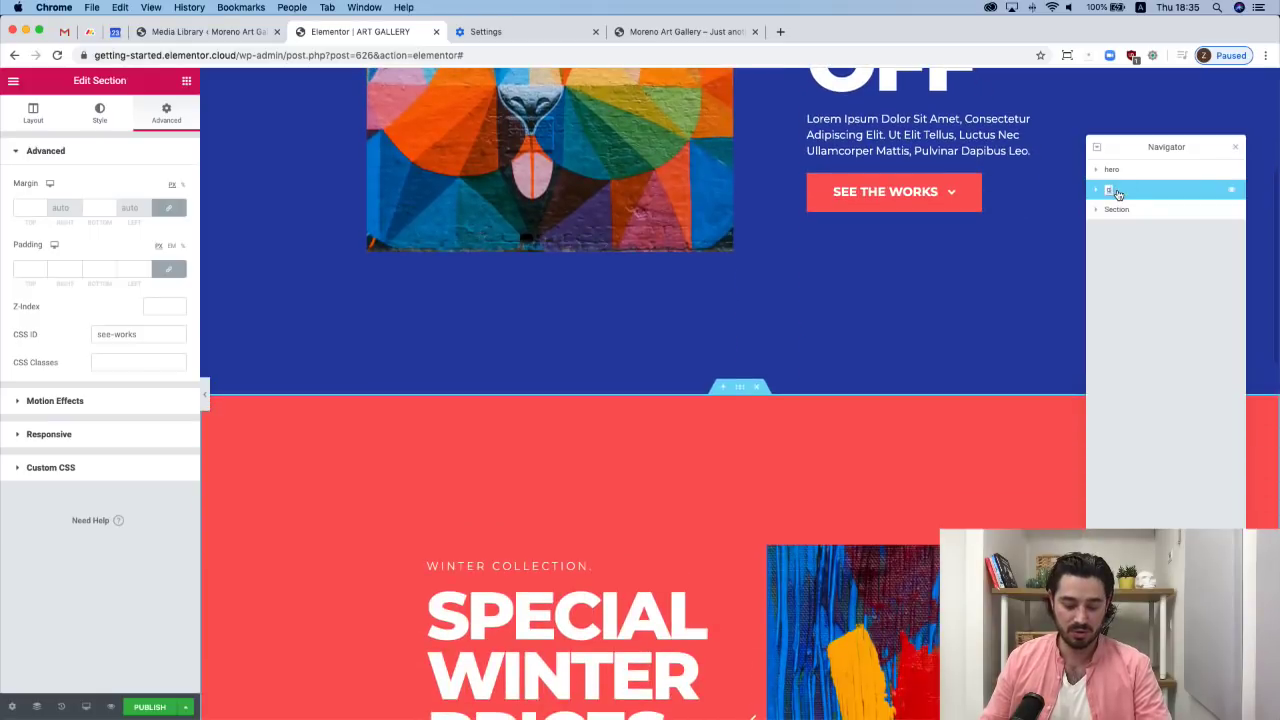
text(gallery)
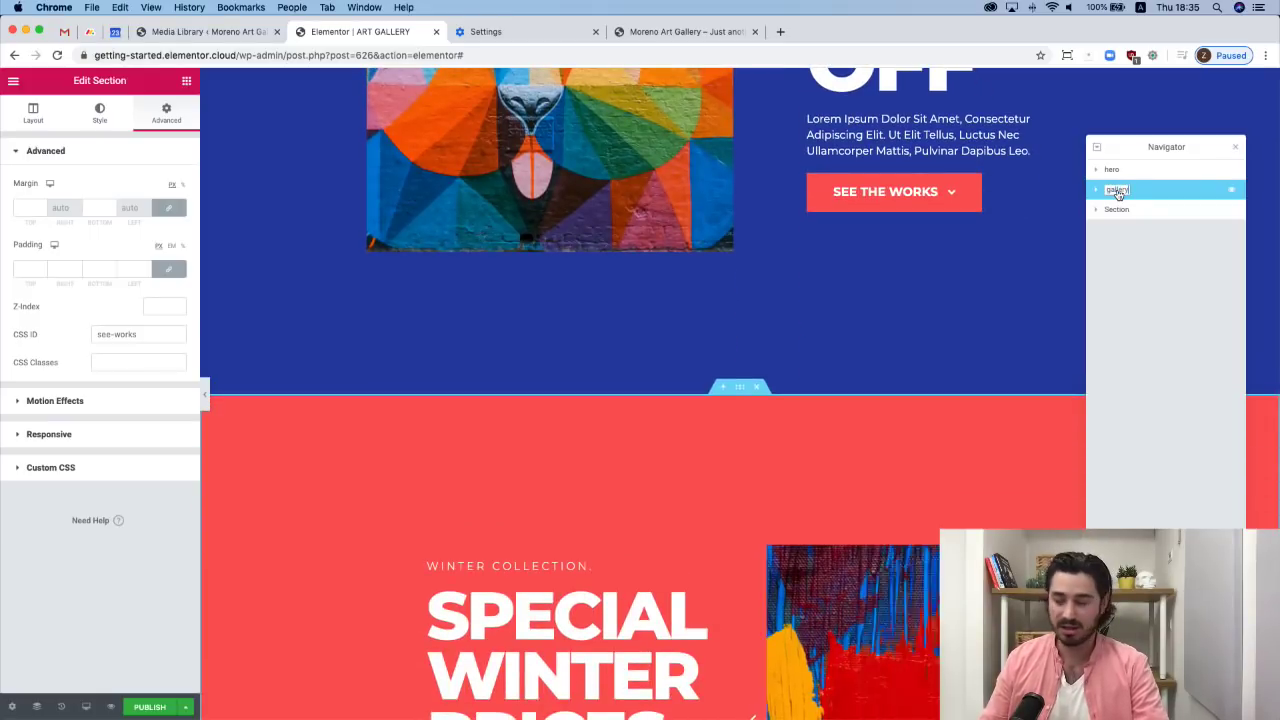
double_click(1118, 211)
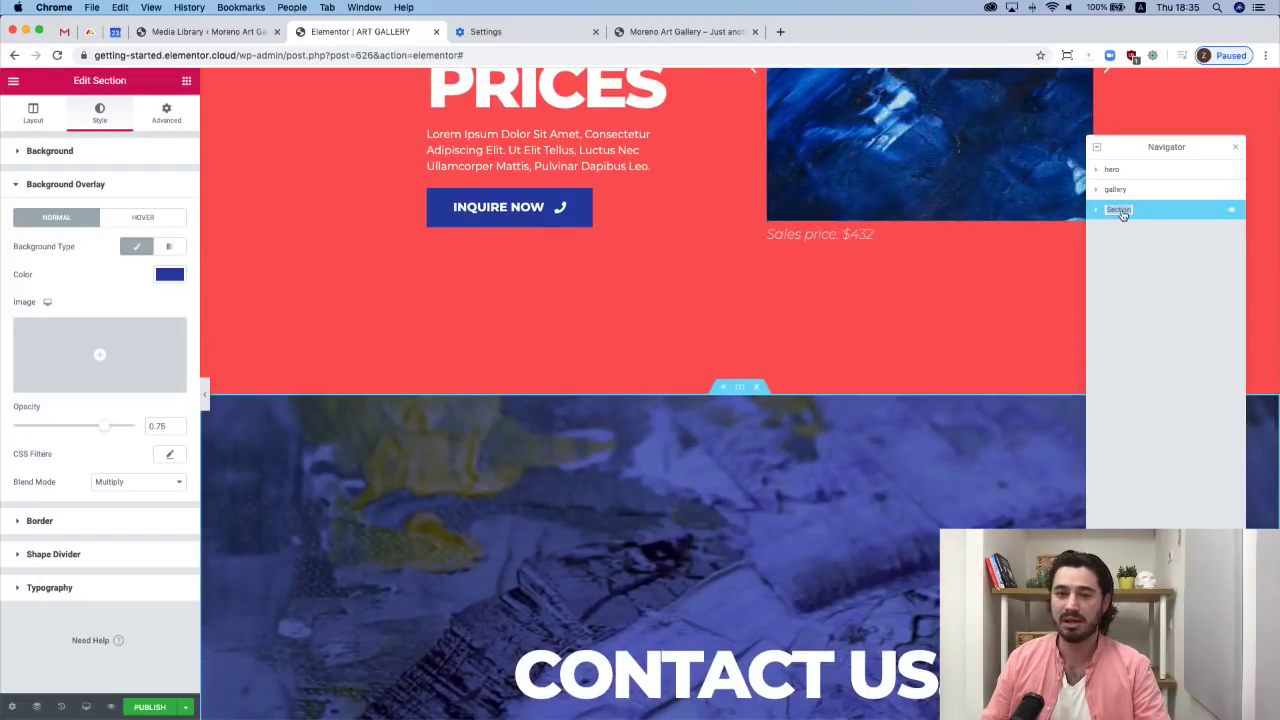
text(C)
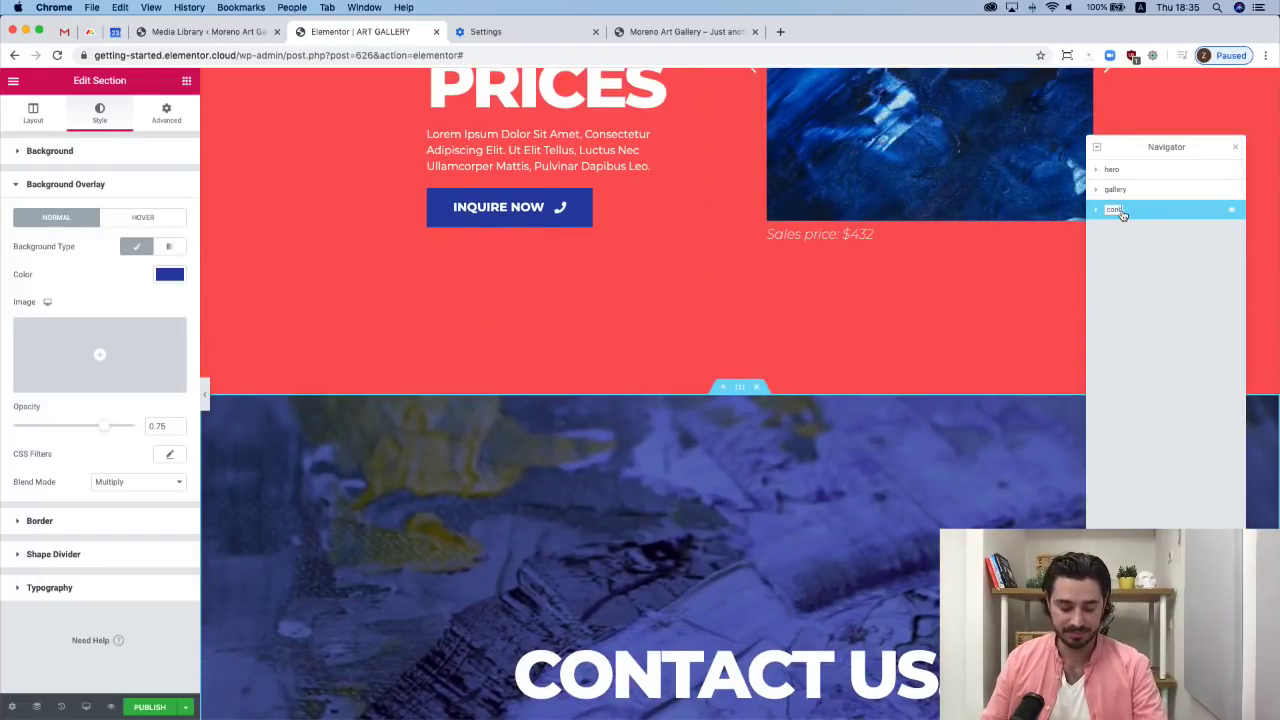
text(ontact)
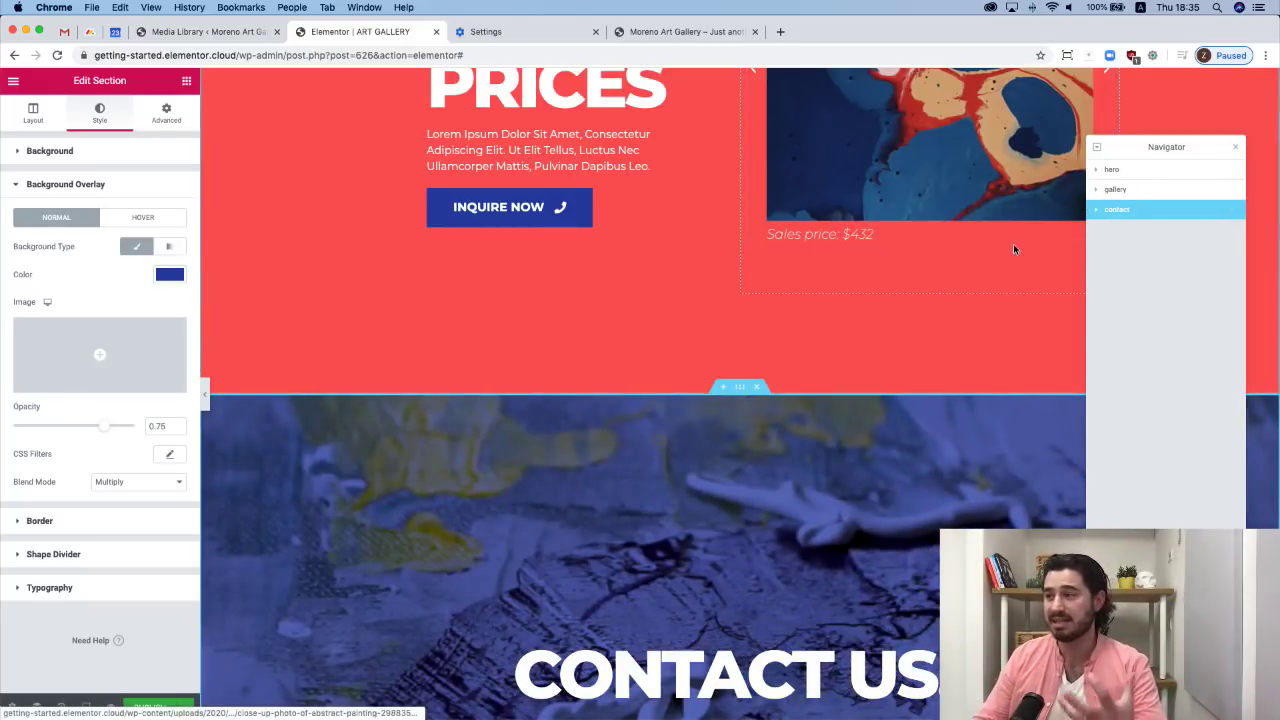
Jump to the gallery section and the hero section through the Navigator, and close the Navigator.
click(1115, 189)
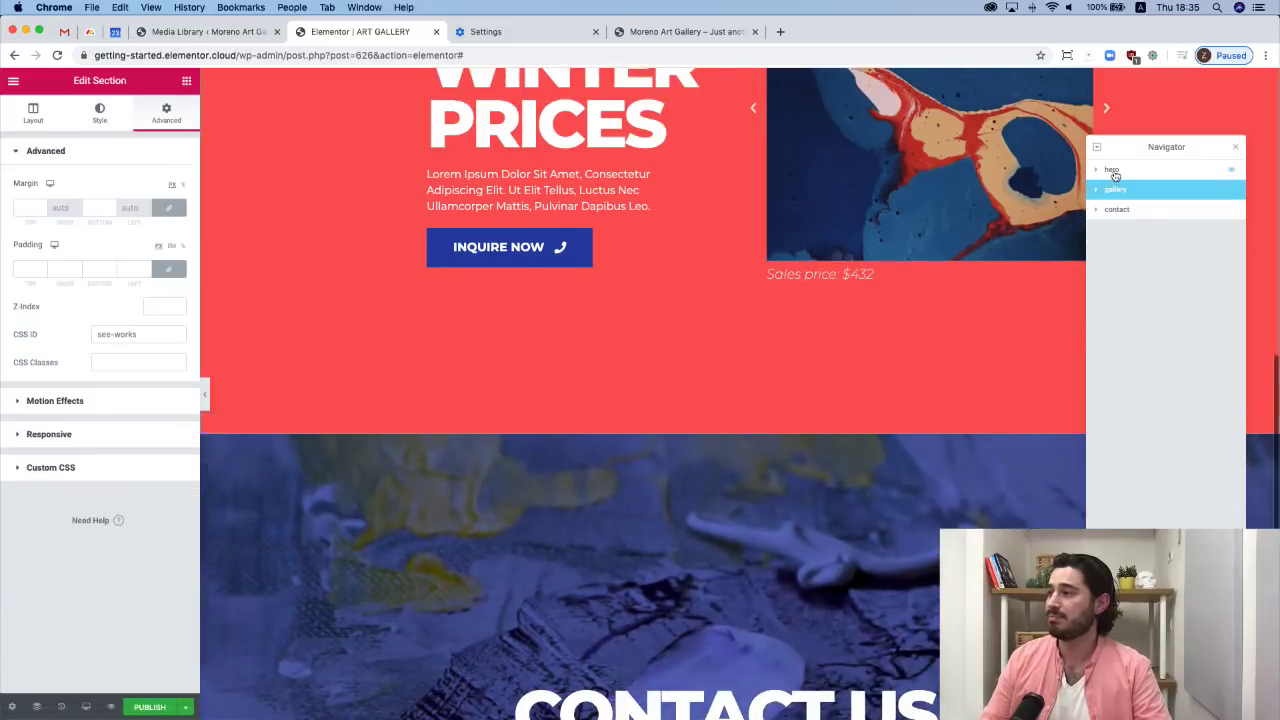
click(1114, 170)
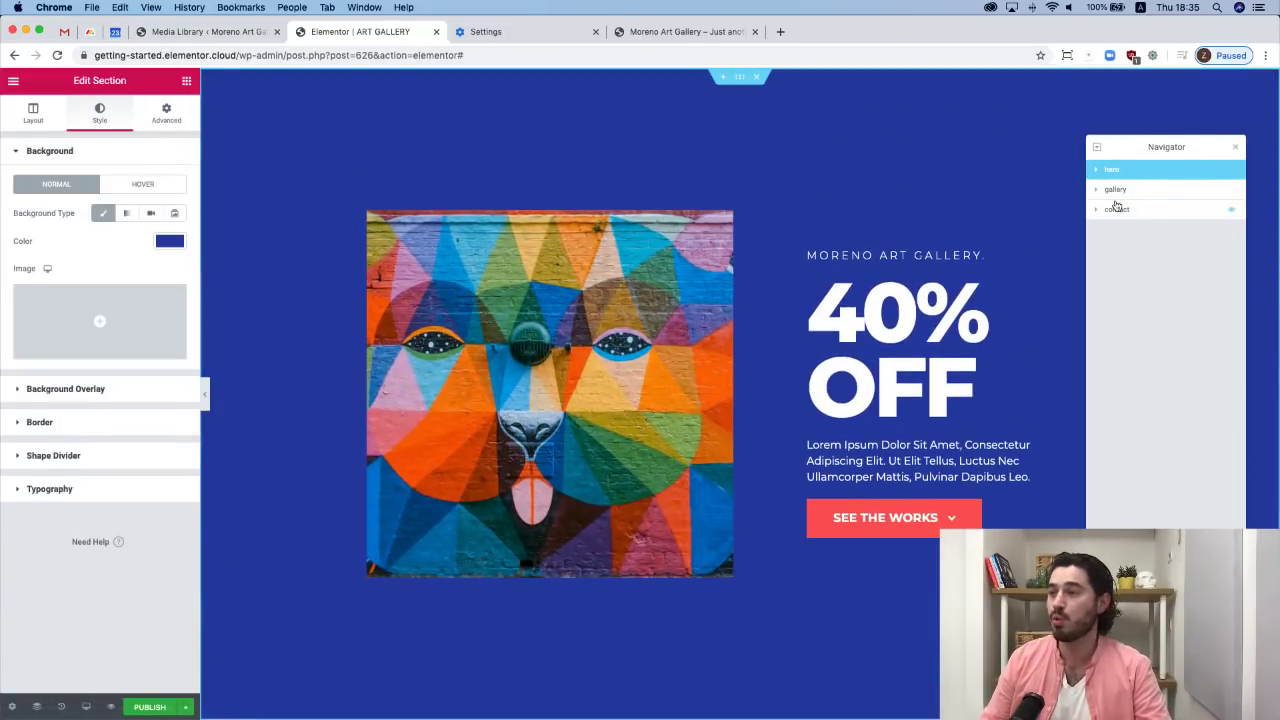
click(1237, 148)
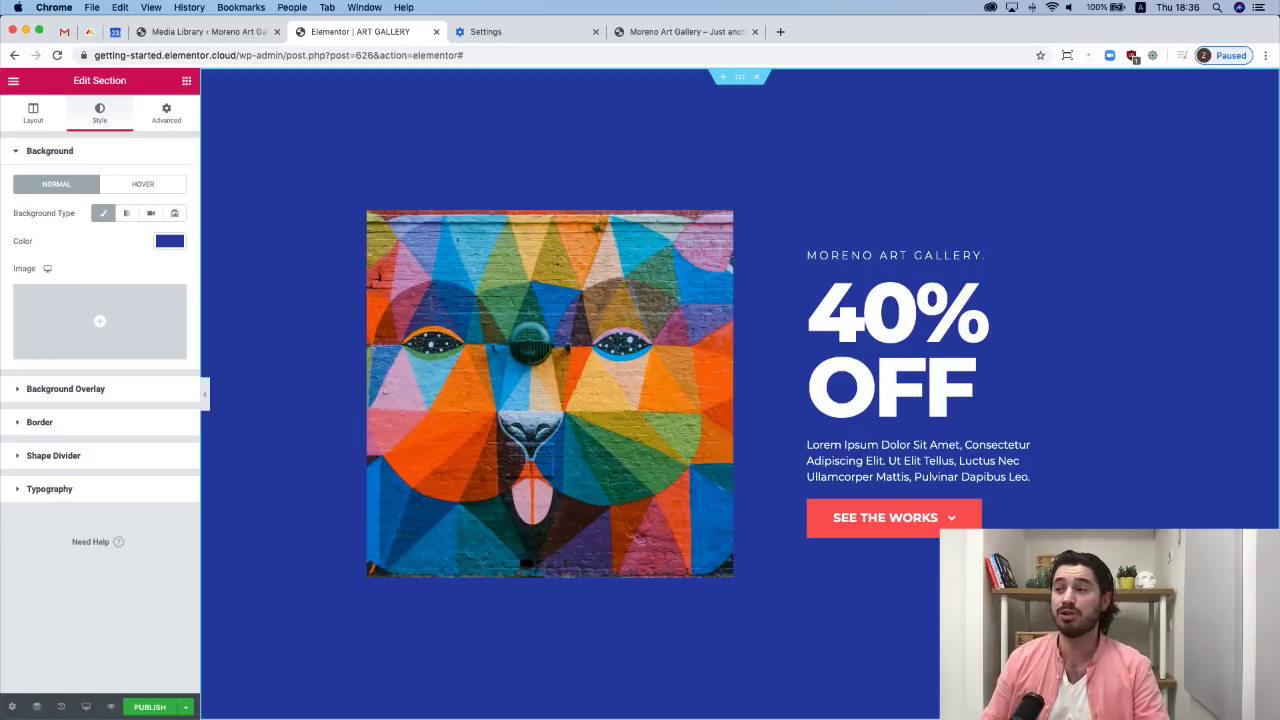
Switch to the tablet preview and set the hero image column's width to 40%.
click(86, 706)
click(88, 646)
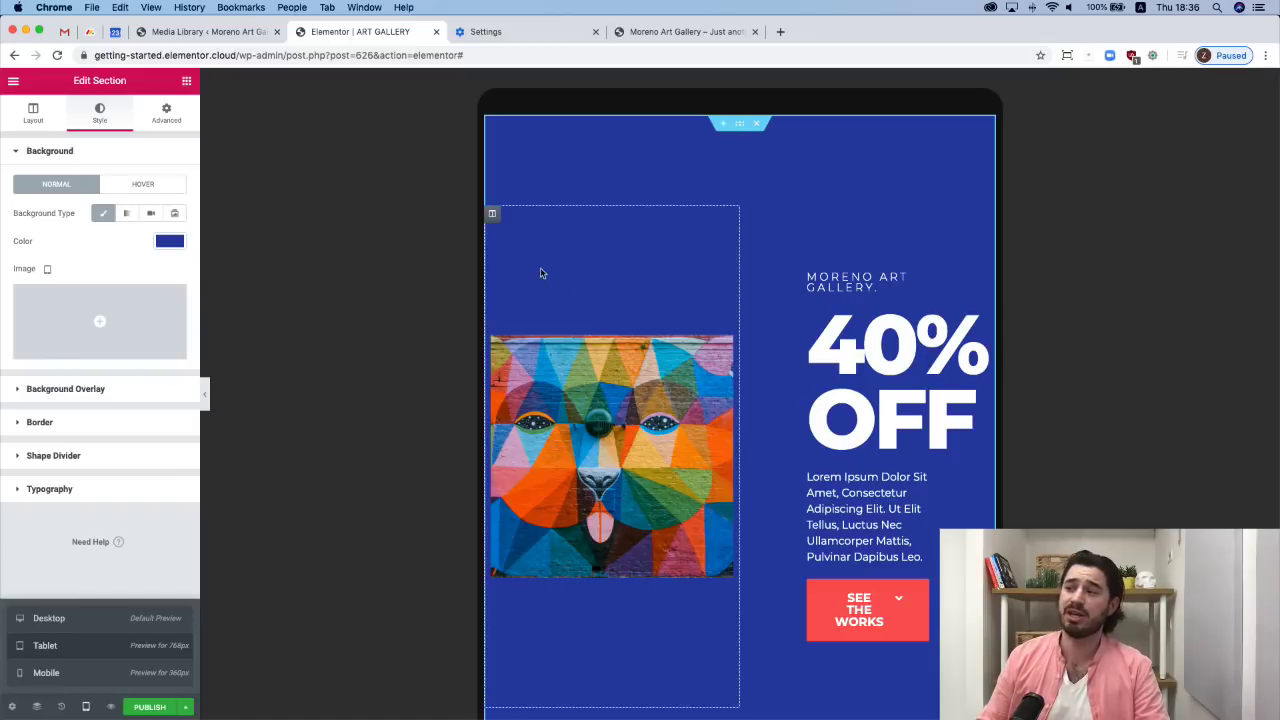
click(492, 215)
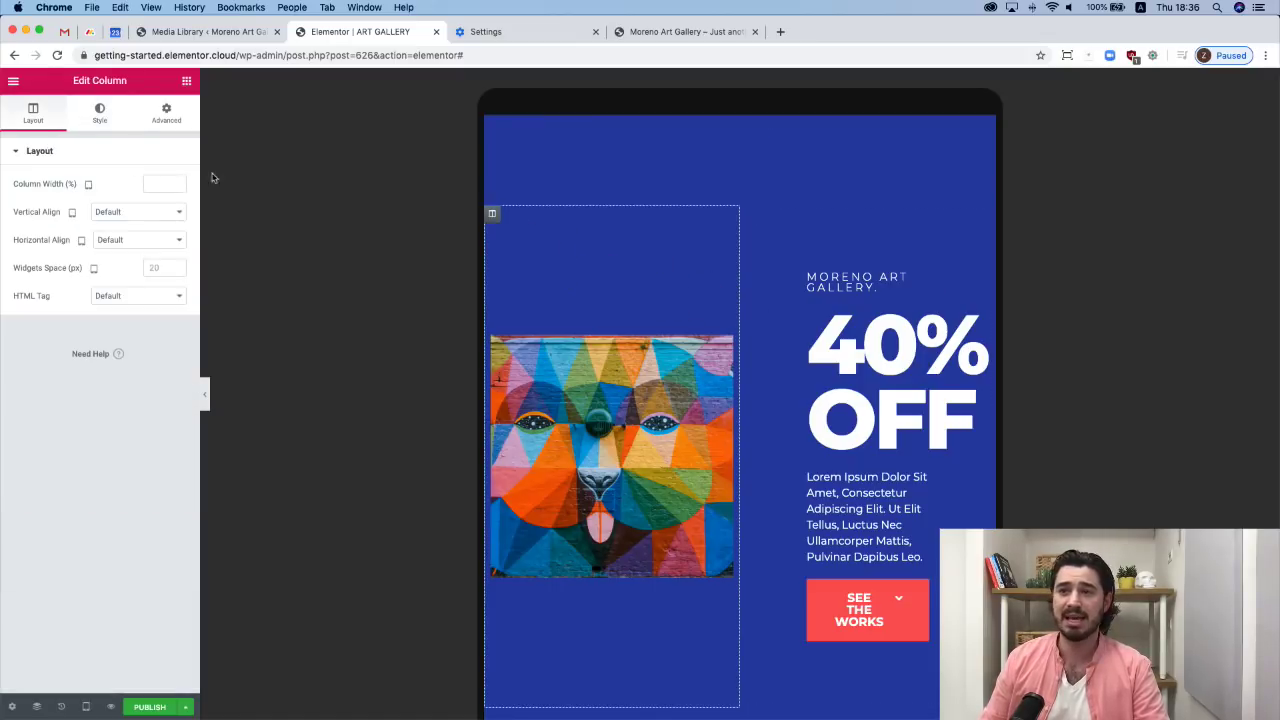
click(147, 186)
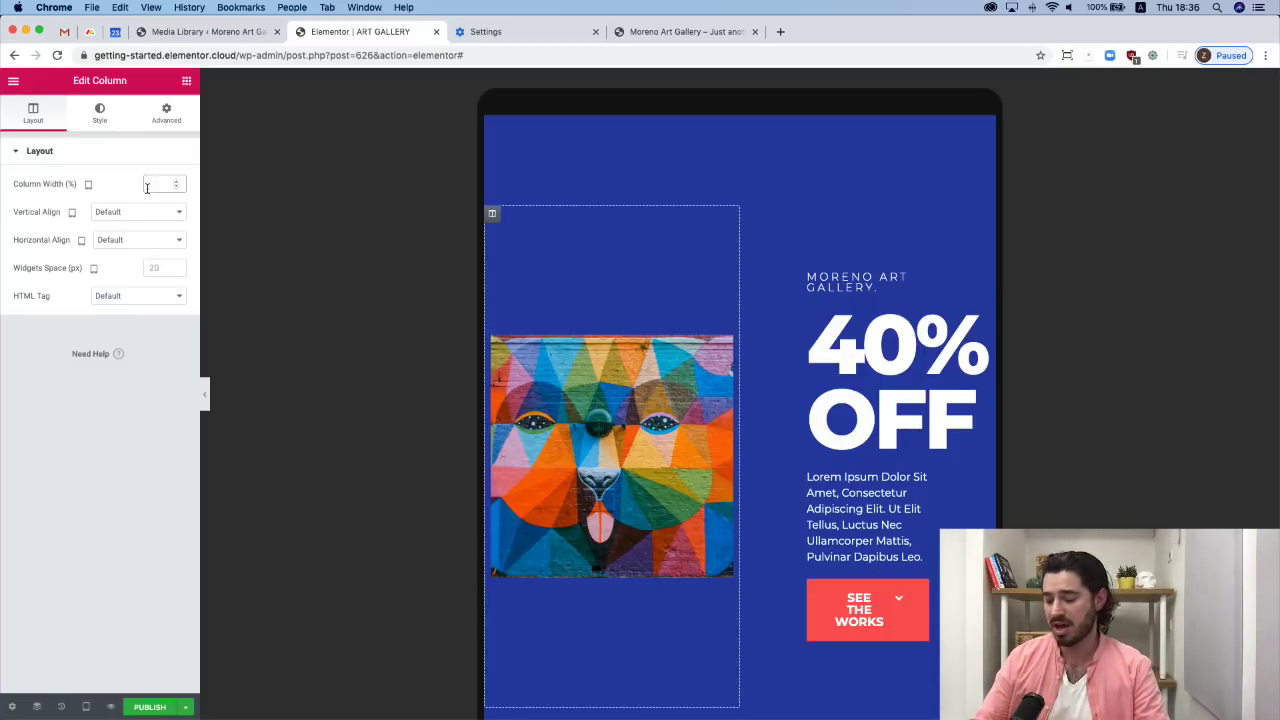
text(40)
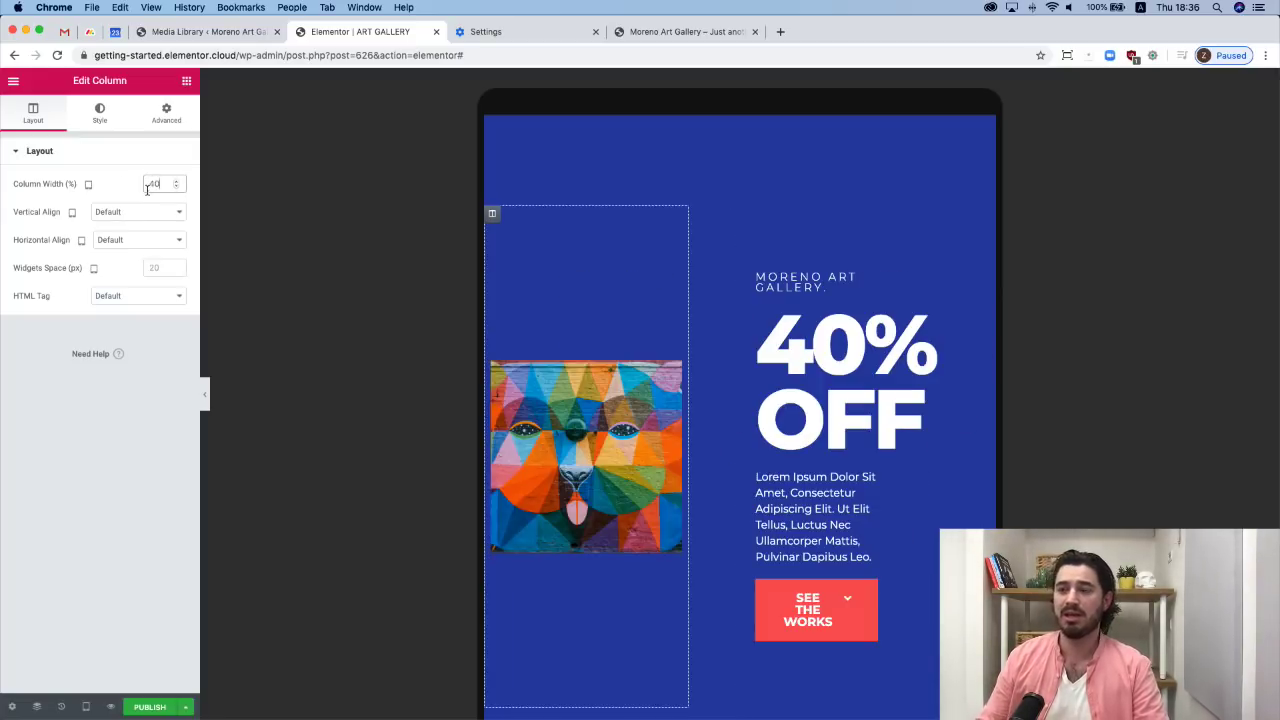
Set the width of the hero's text column to 60% for tablet.
click(698, 215)
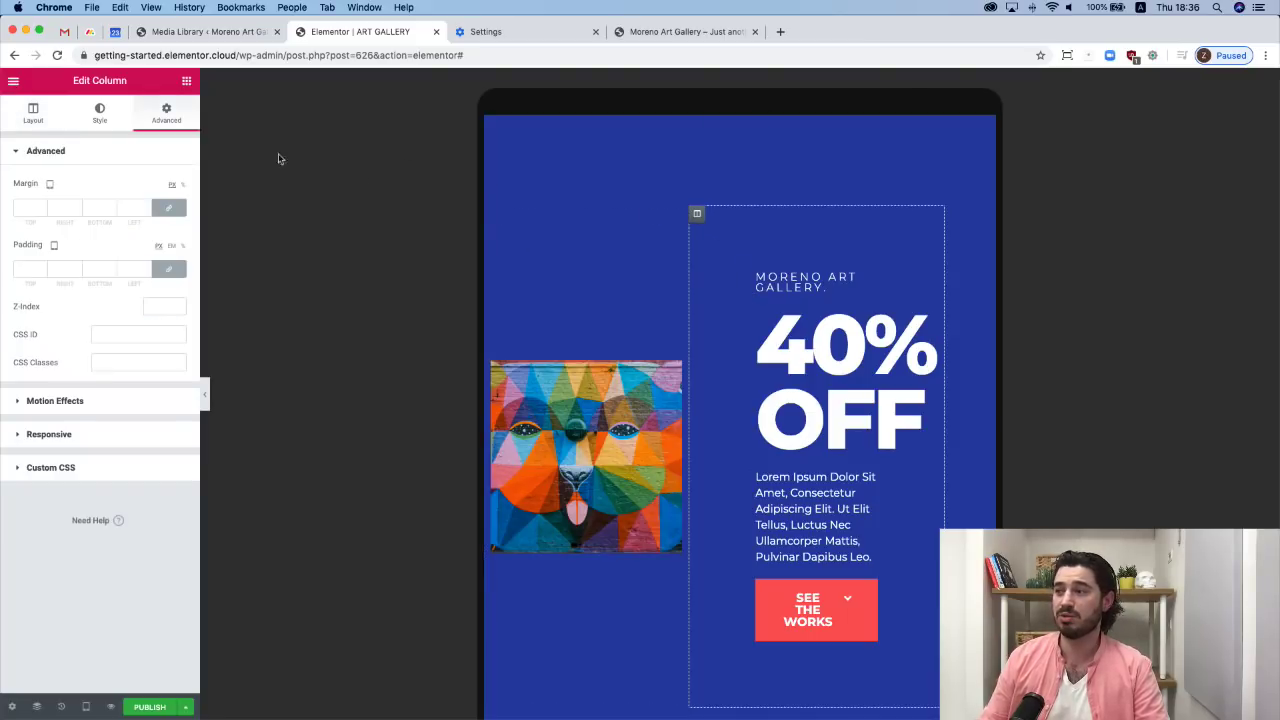
click(33, 118)
click(152, 188)
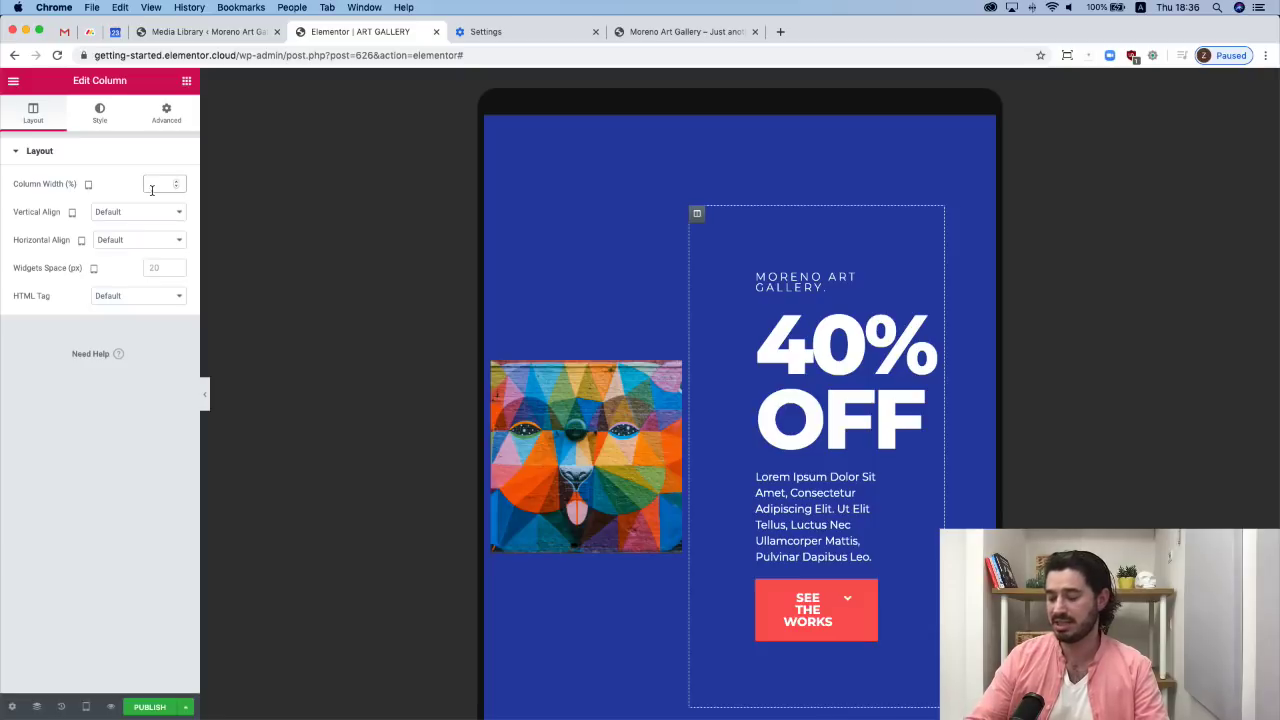
text(60)
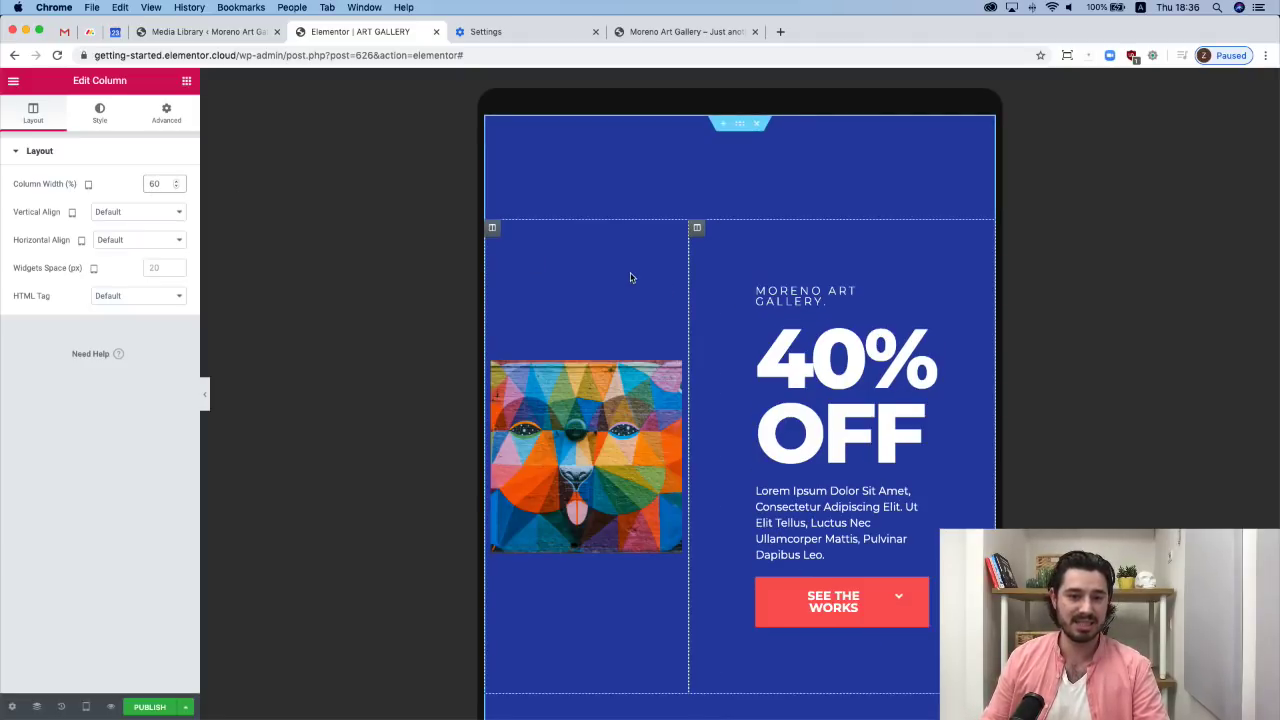
Clear the tablet column widths of both the hero's text column and its image column.
double_click(155, 184)
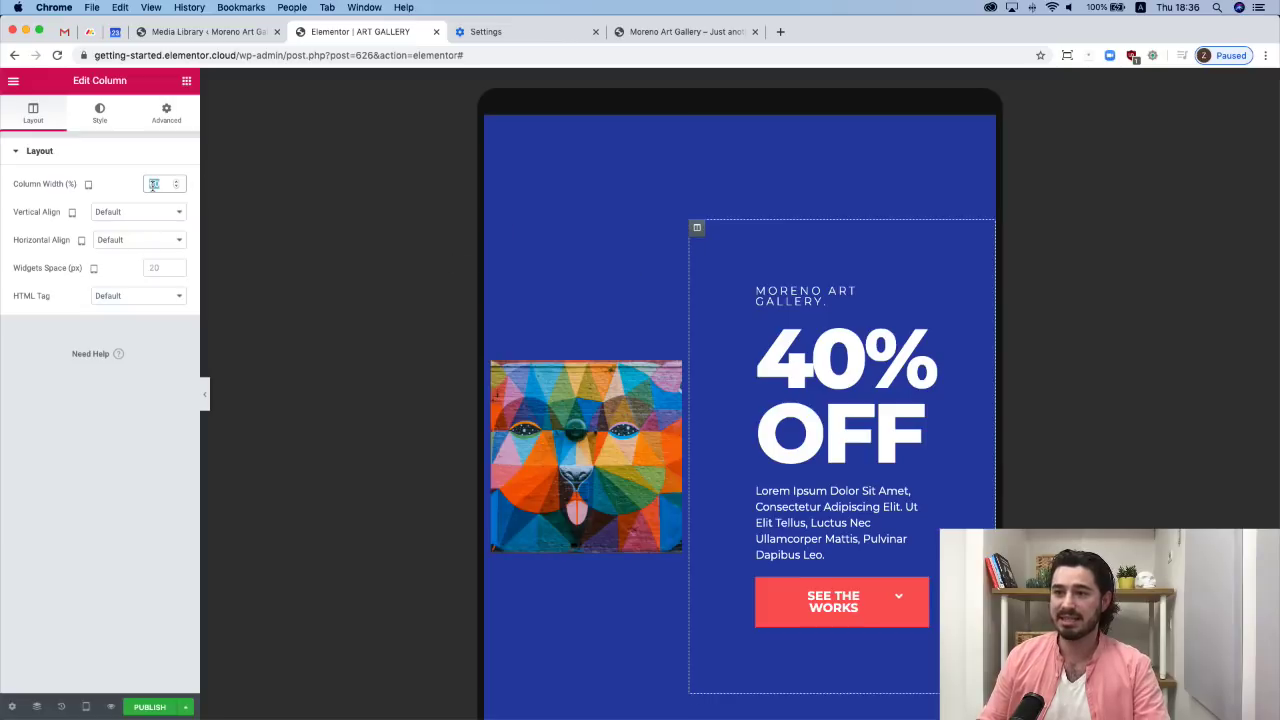
key(BackSpace)
click(493, 214)
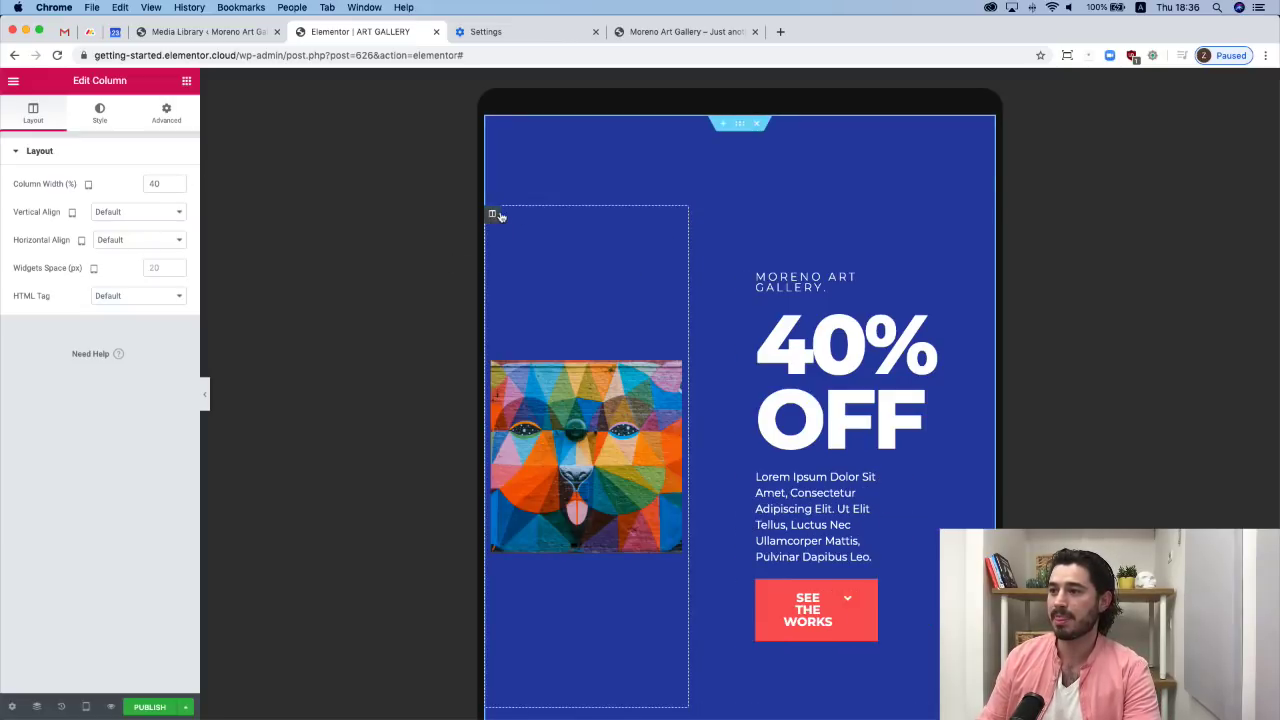
click(158, 185)
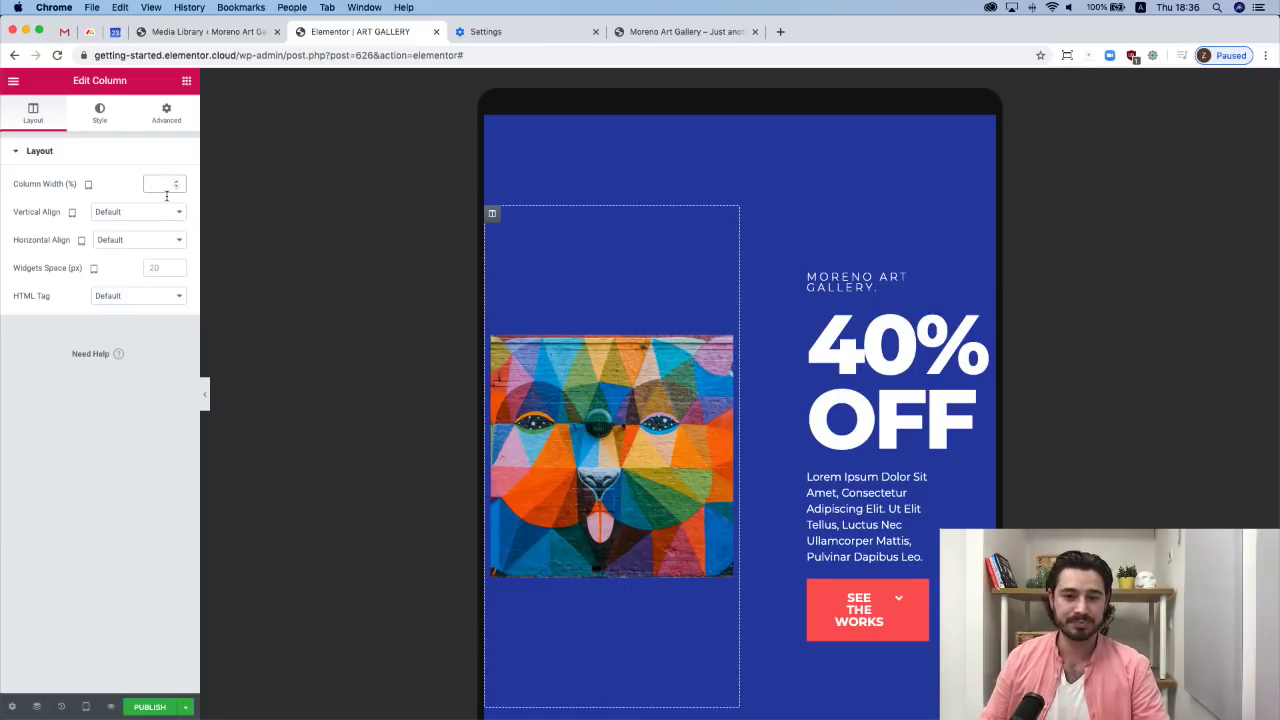
Switch to the mobile preview and open the hero section's responsive settings, selecting the section through the Navigator.
click(86, 707)
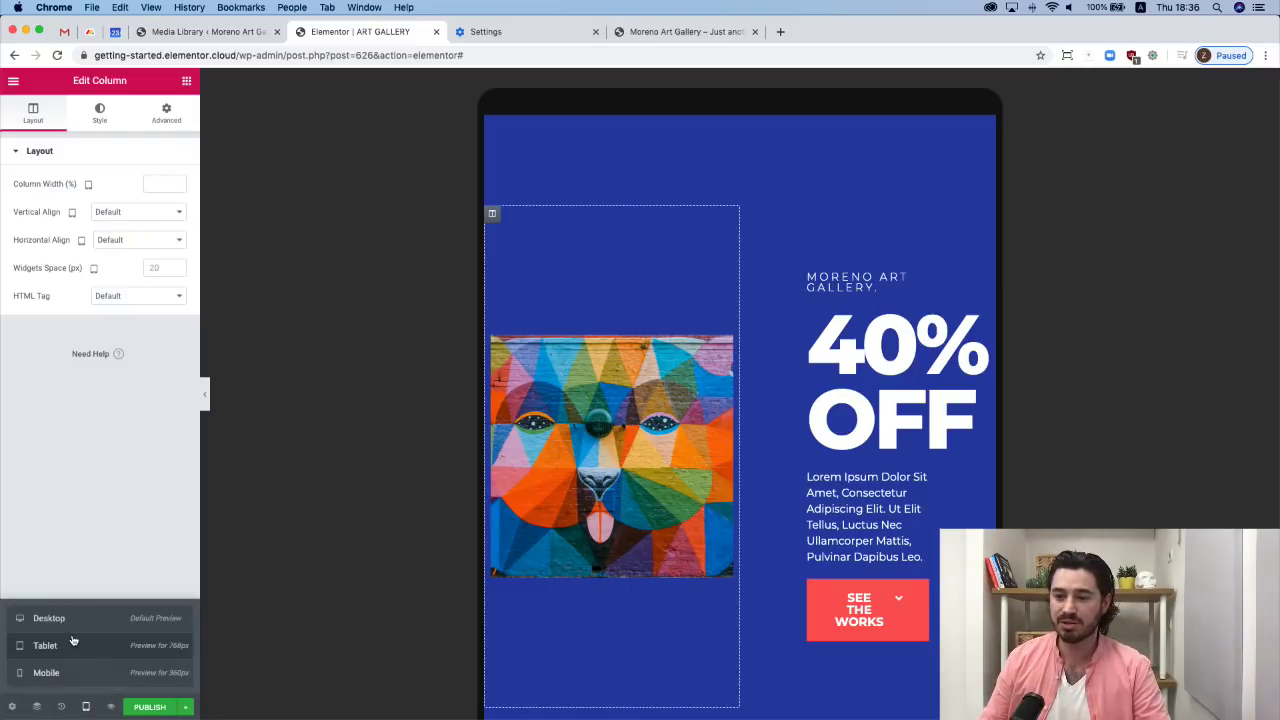
click(70, 673)
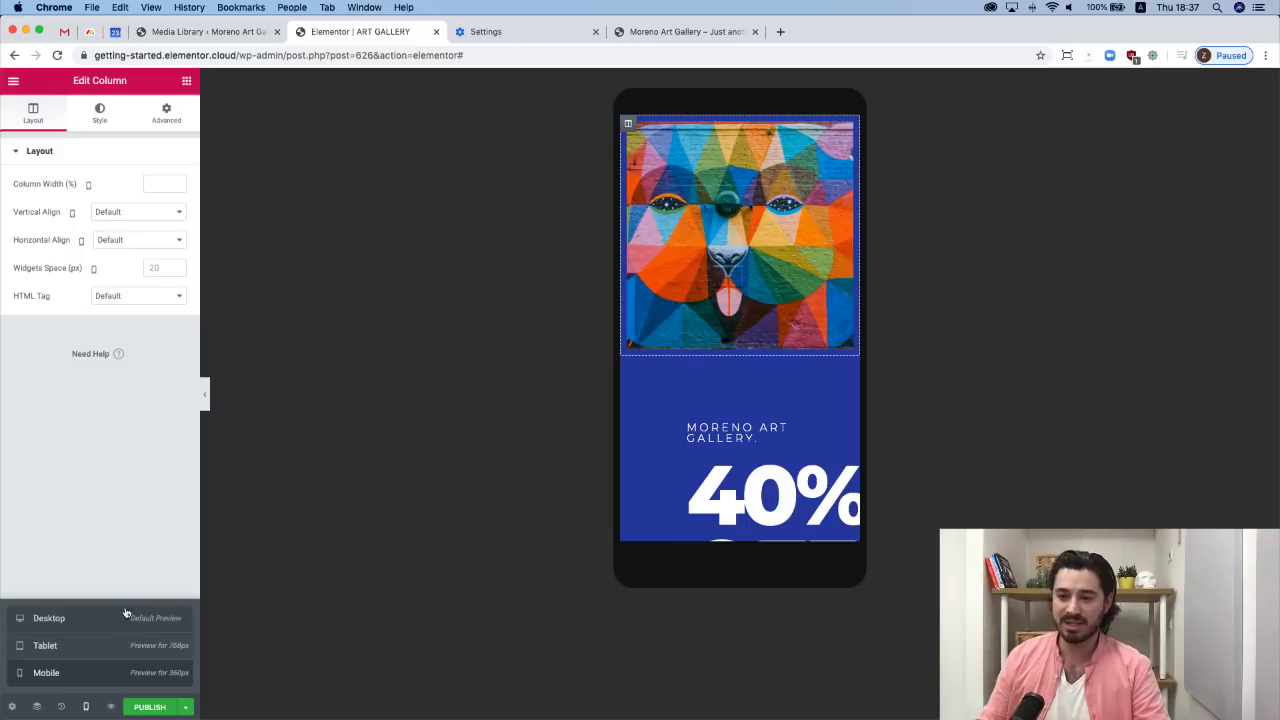
click(37, 707)
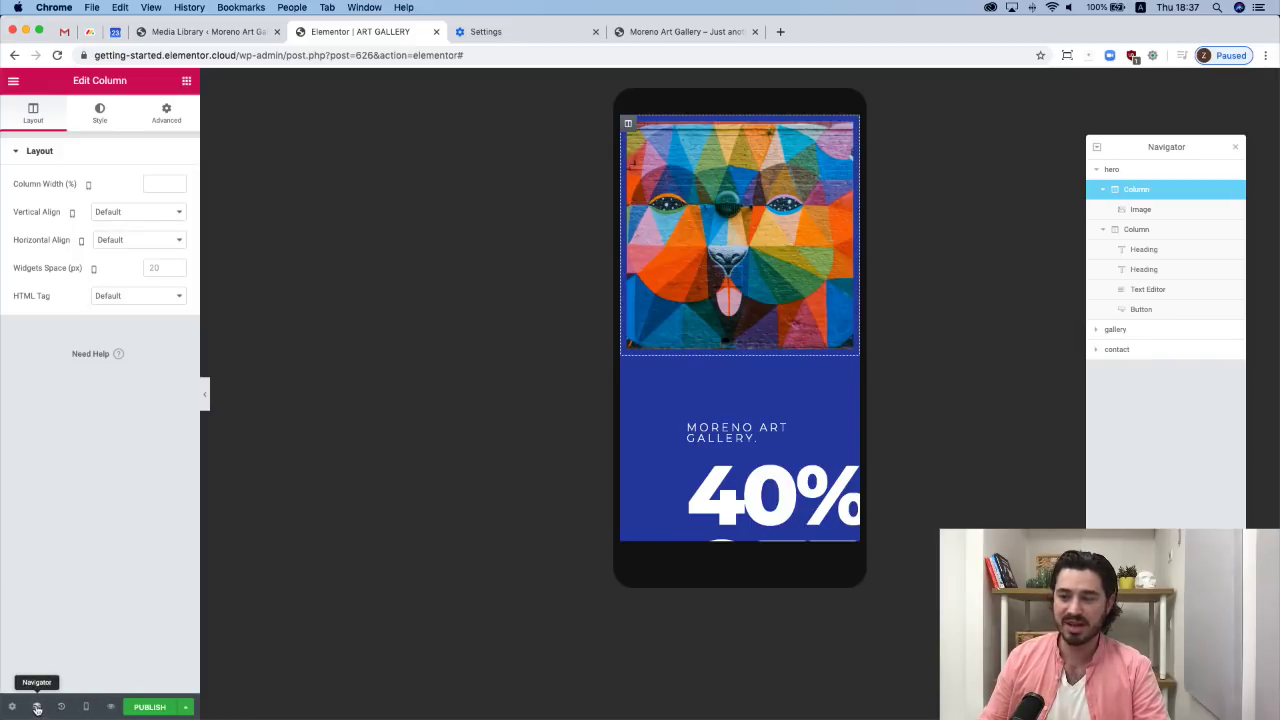
click(1096, 170)
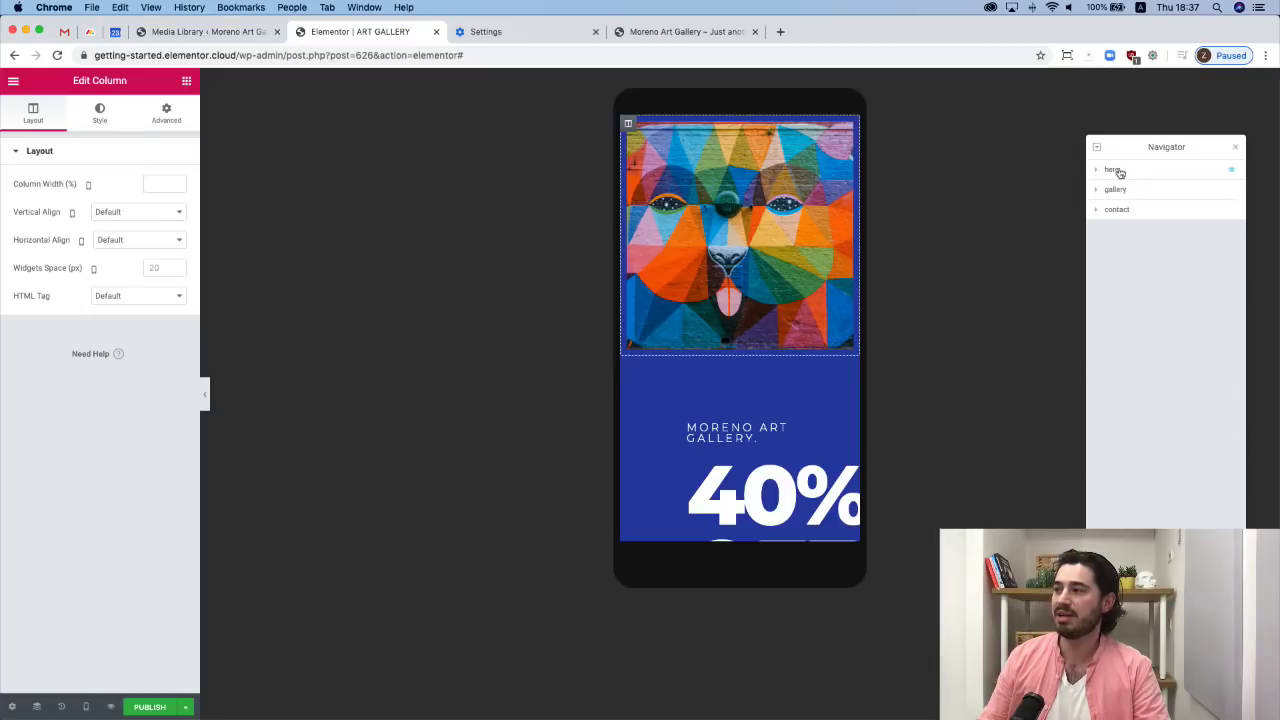
click(1120, 173)
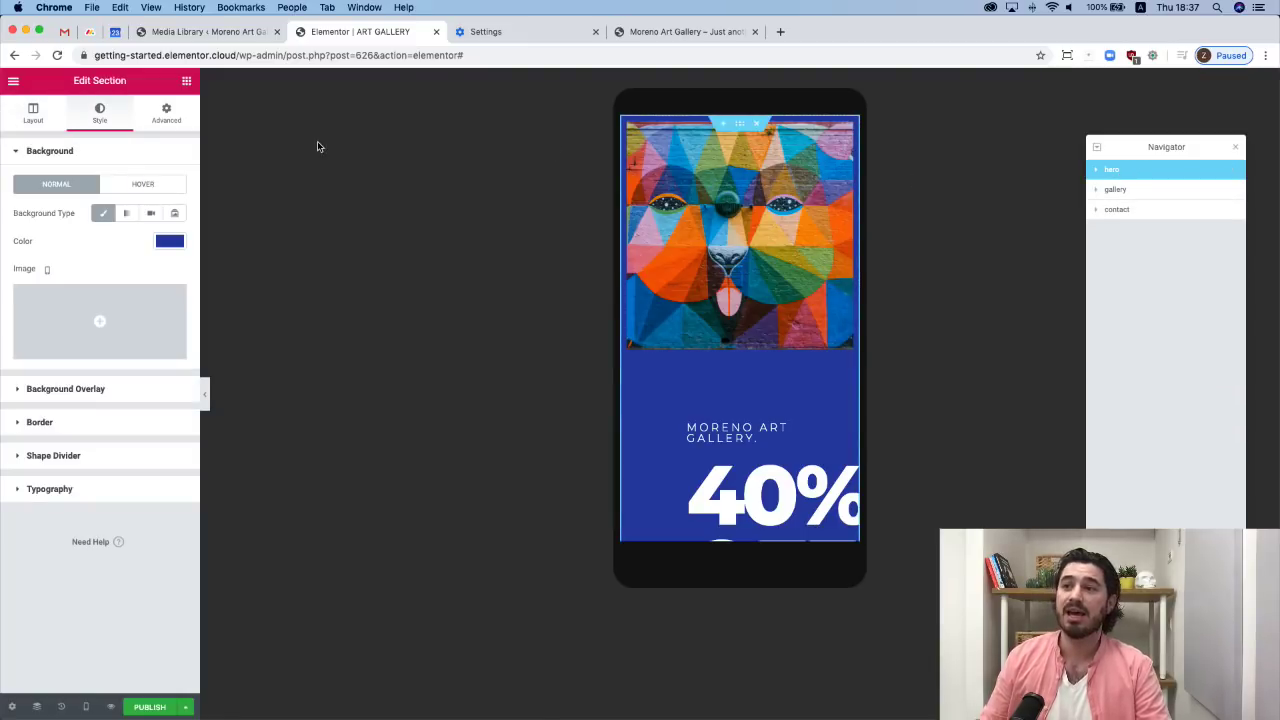
click(167, 118)
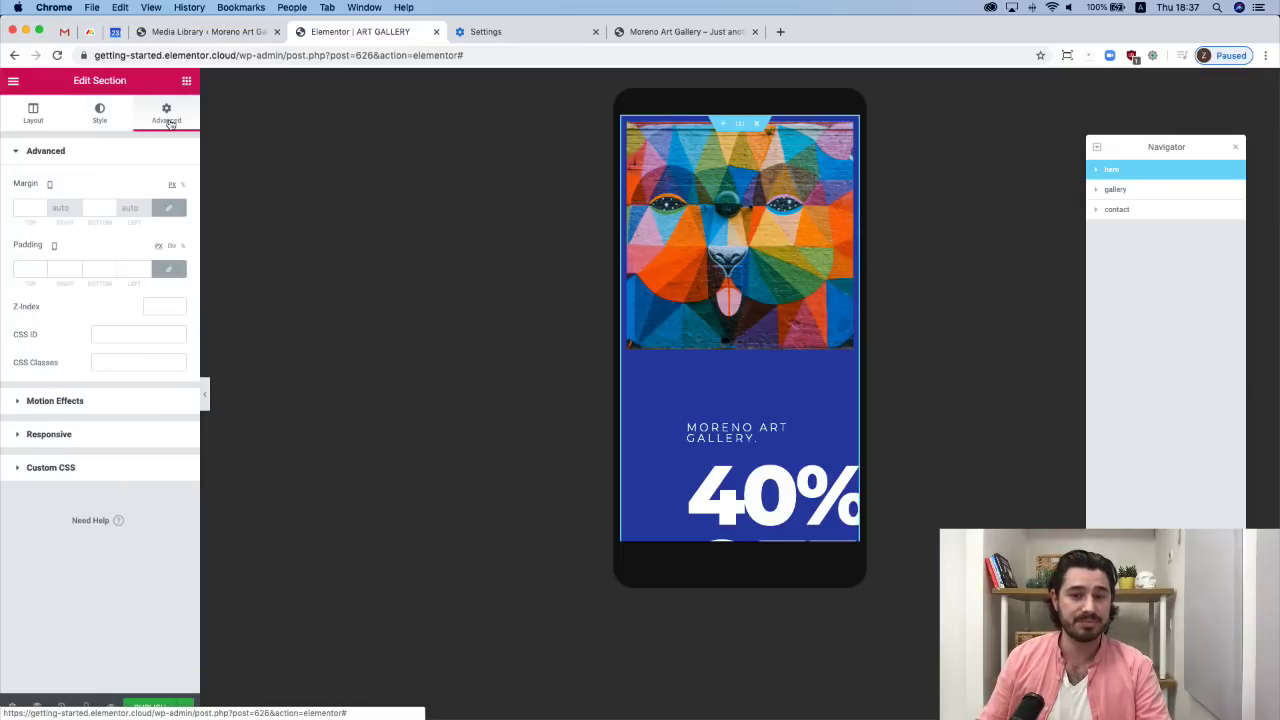
click(99, 437)
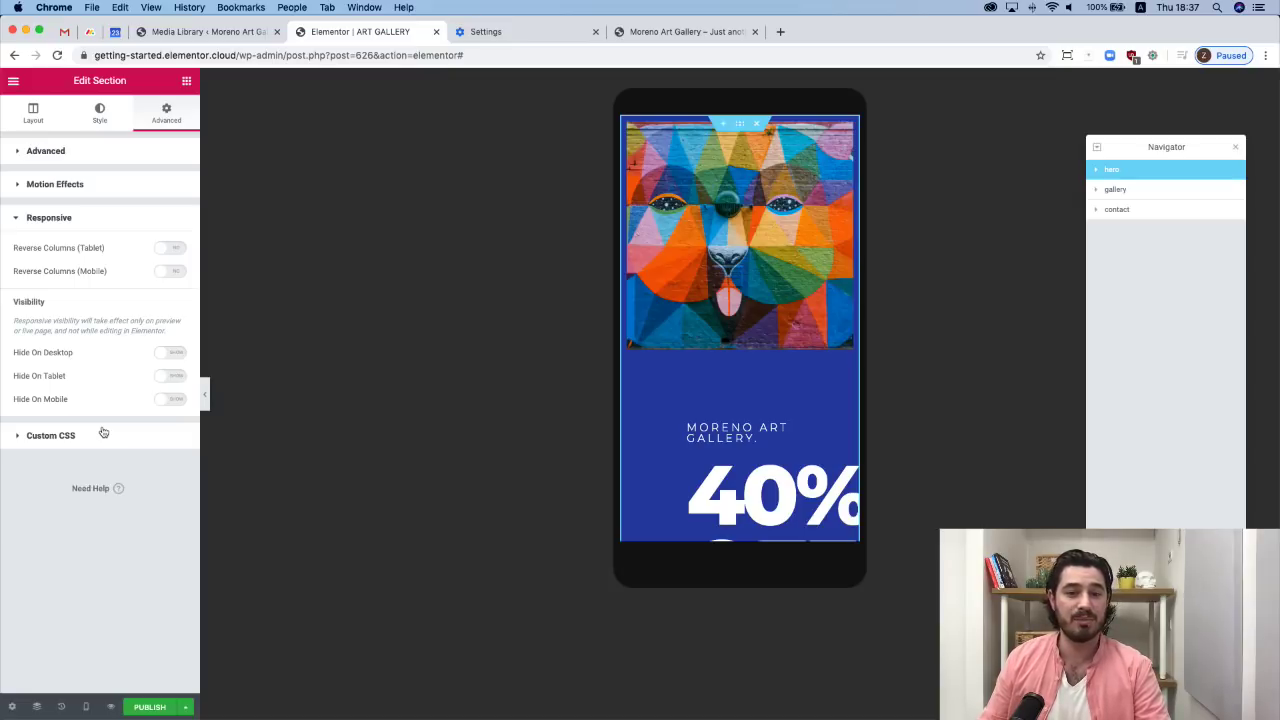
Try reversing the hero section's columns on mobile, comparing with its two columns in the Navigator, and restore the original order.
click(168, 272)
click(165, 274)
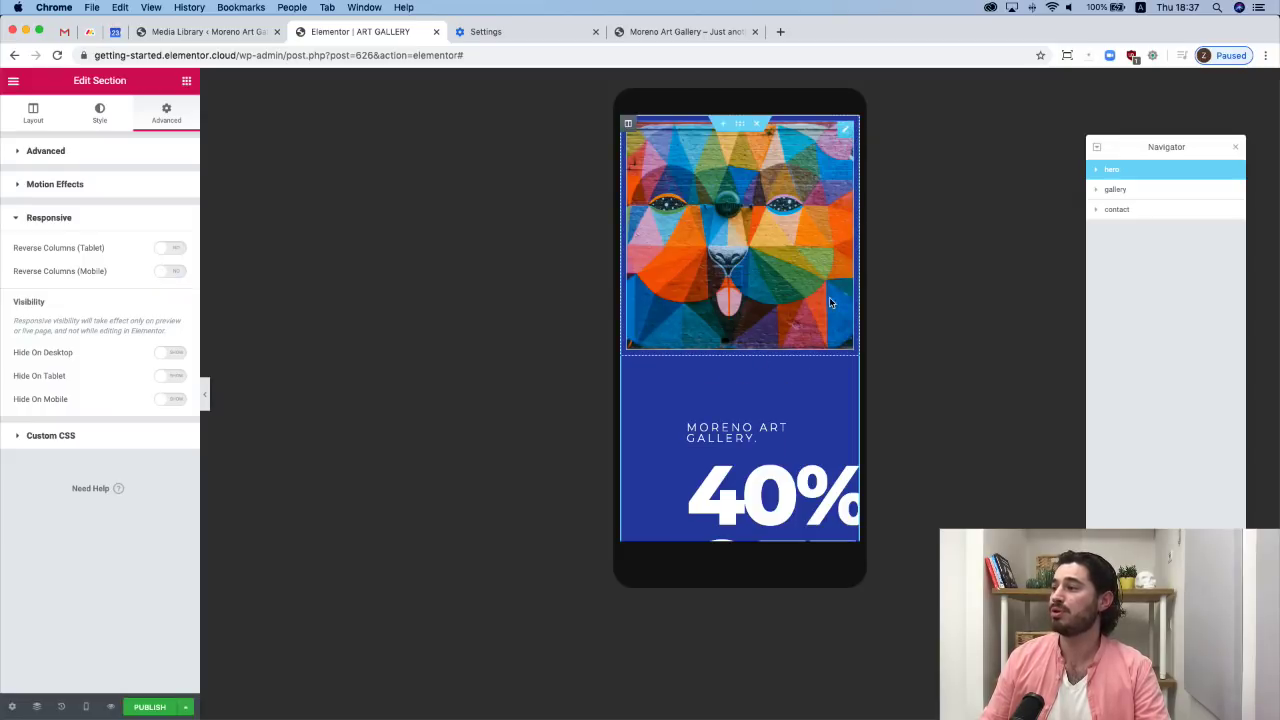
click(1097, 175)
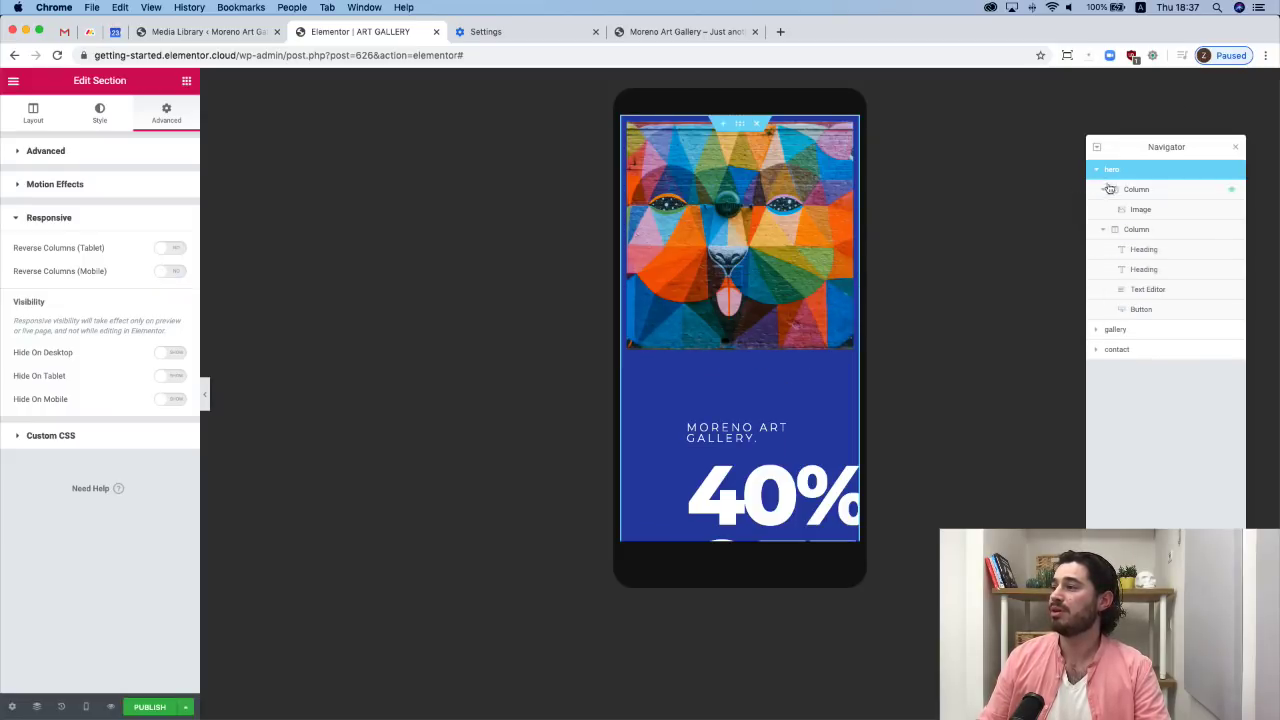
click(1104, 190)
click(1103, 209)
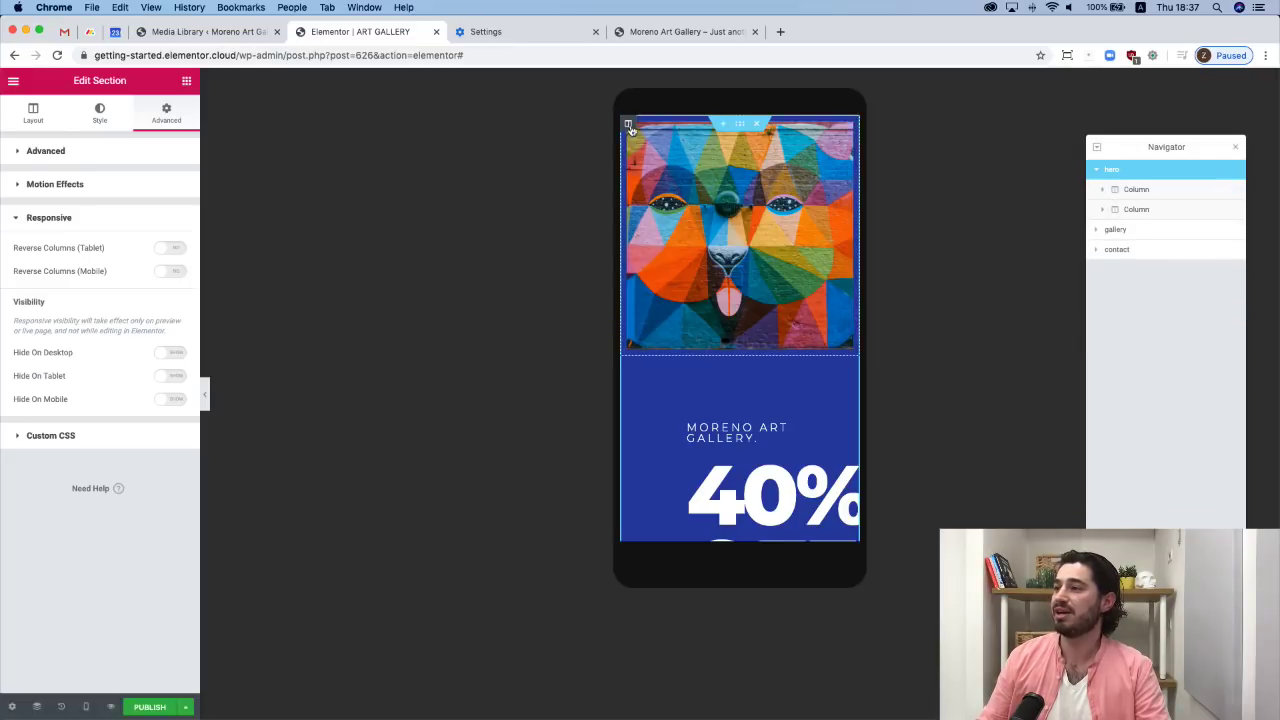
click(170, 272)
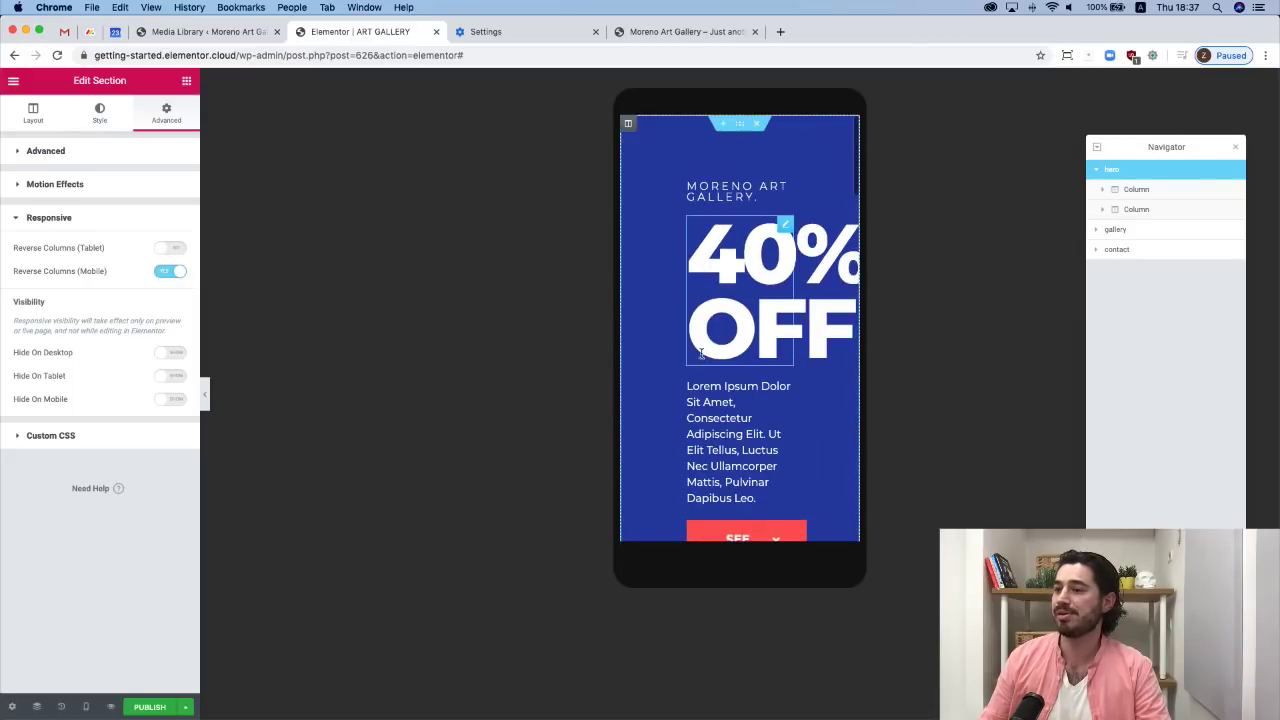
click(170, 272)
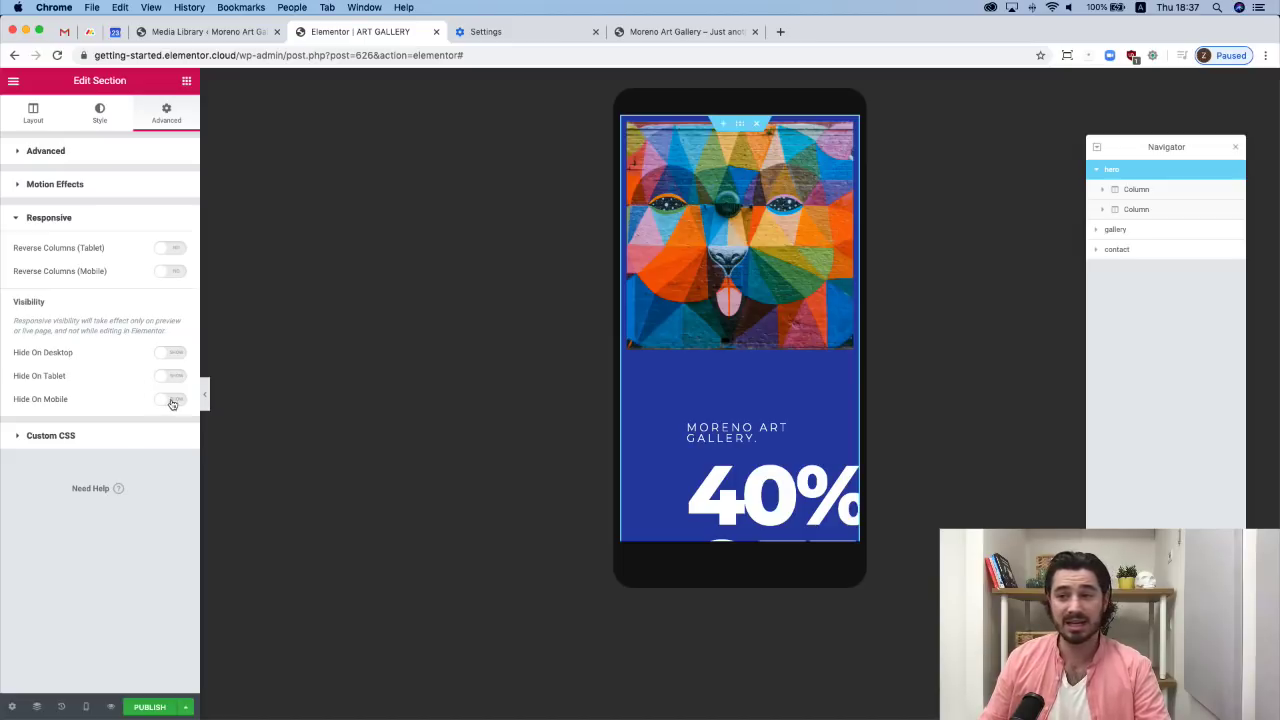
Hide the hero section on mobile, check the mobile page without the editing panel, and return to editing.
click(175, 401)
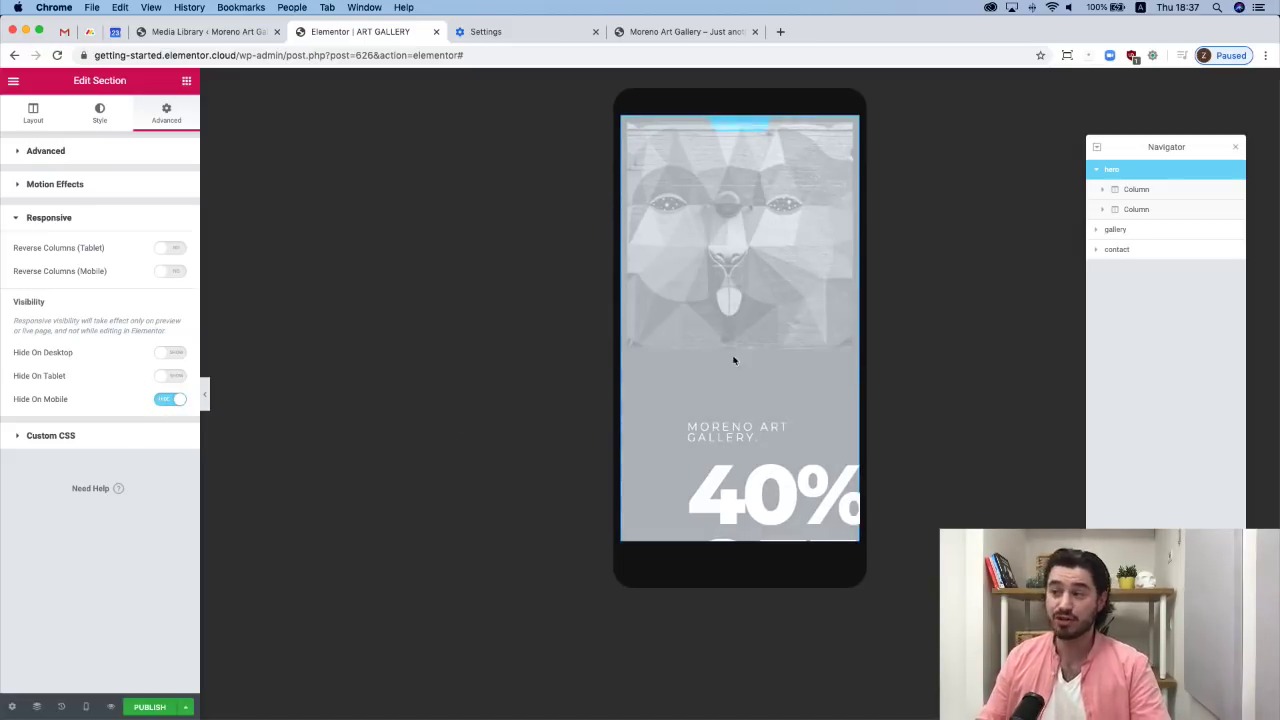
click(206, 398)
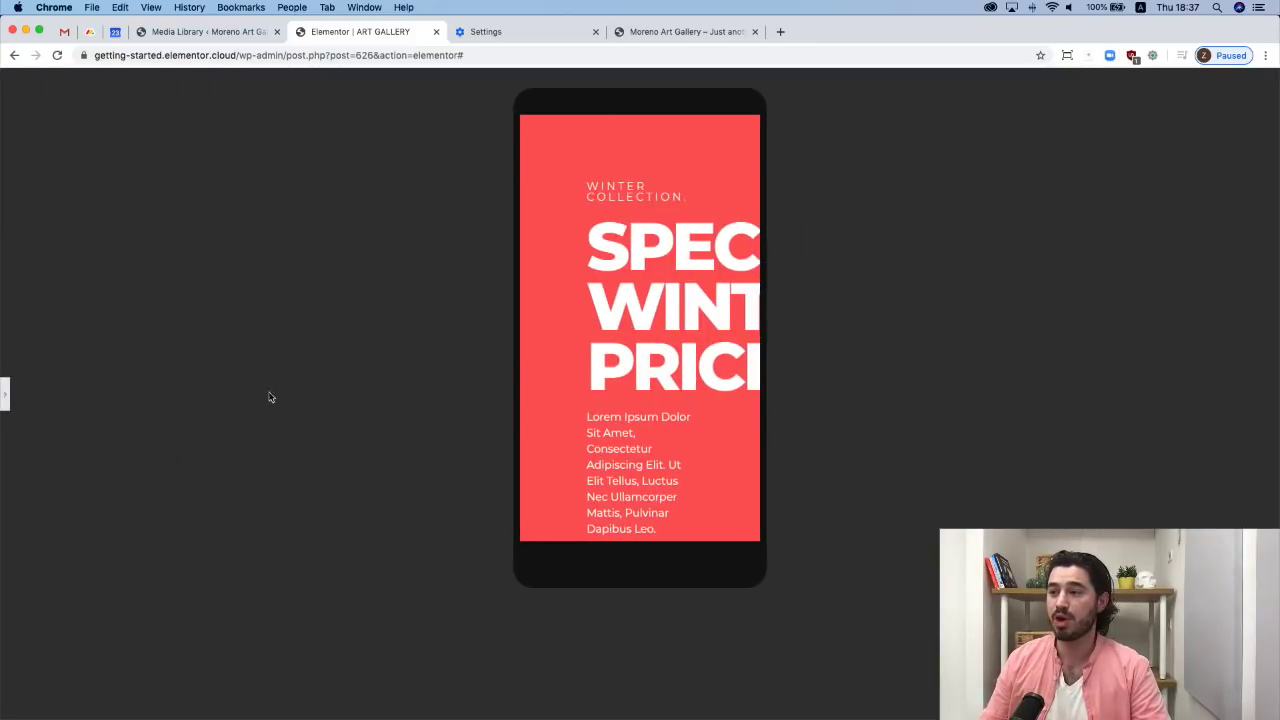
scroll(590, 425, down, 3)
scroll(590, 425, up, 3)
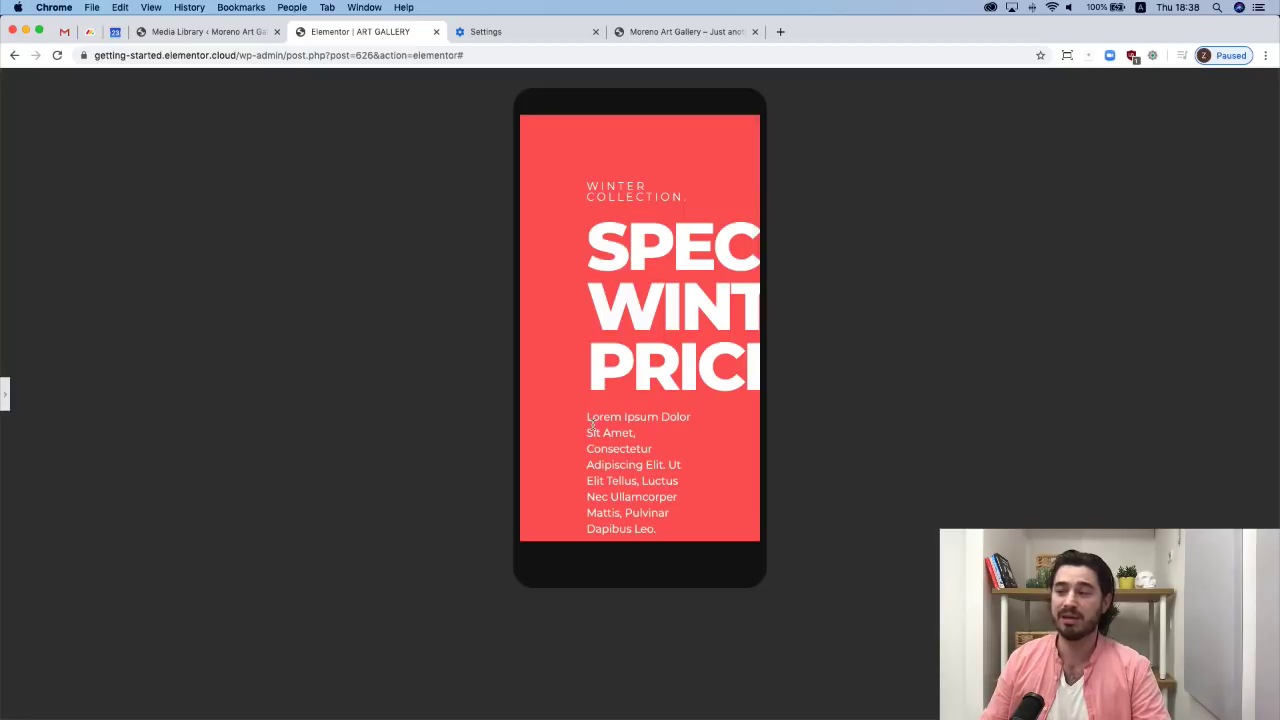
scroll(587, 418, down, 5)
scroll(590, 415, up, 5)
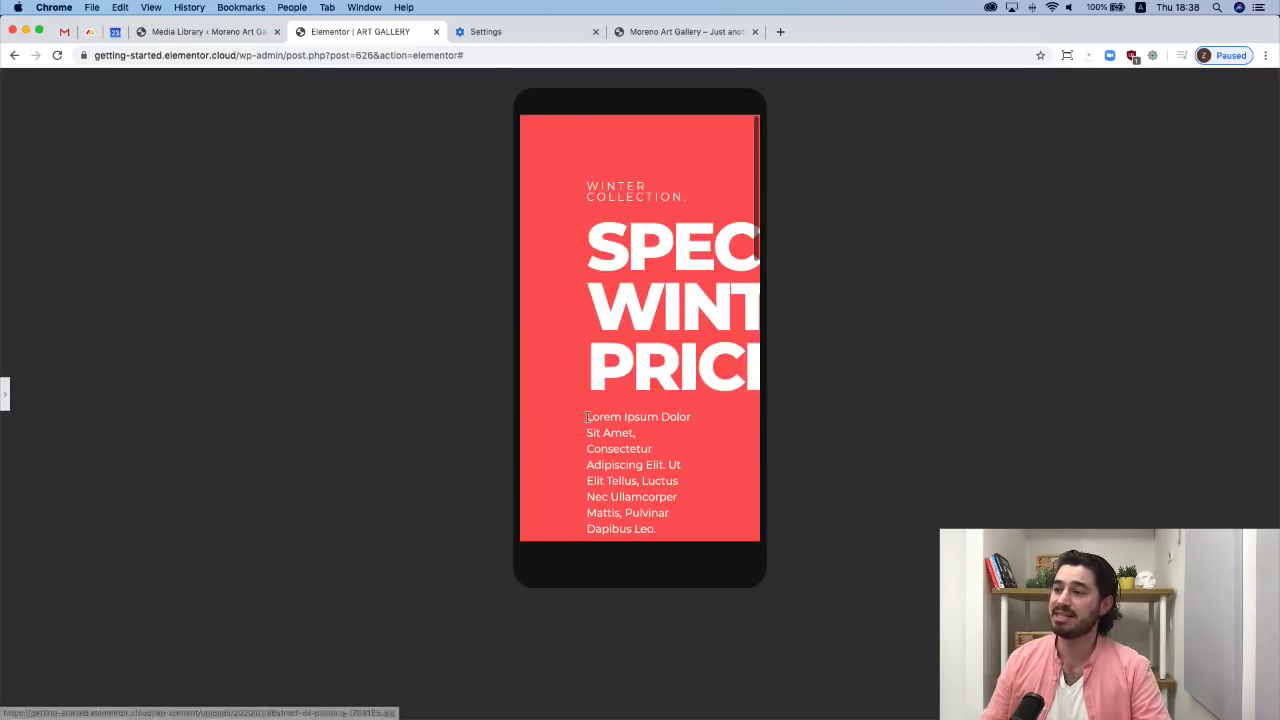
click(4, 394)
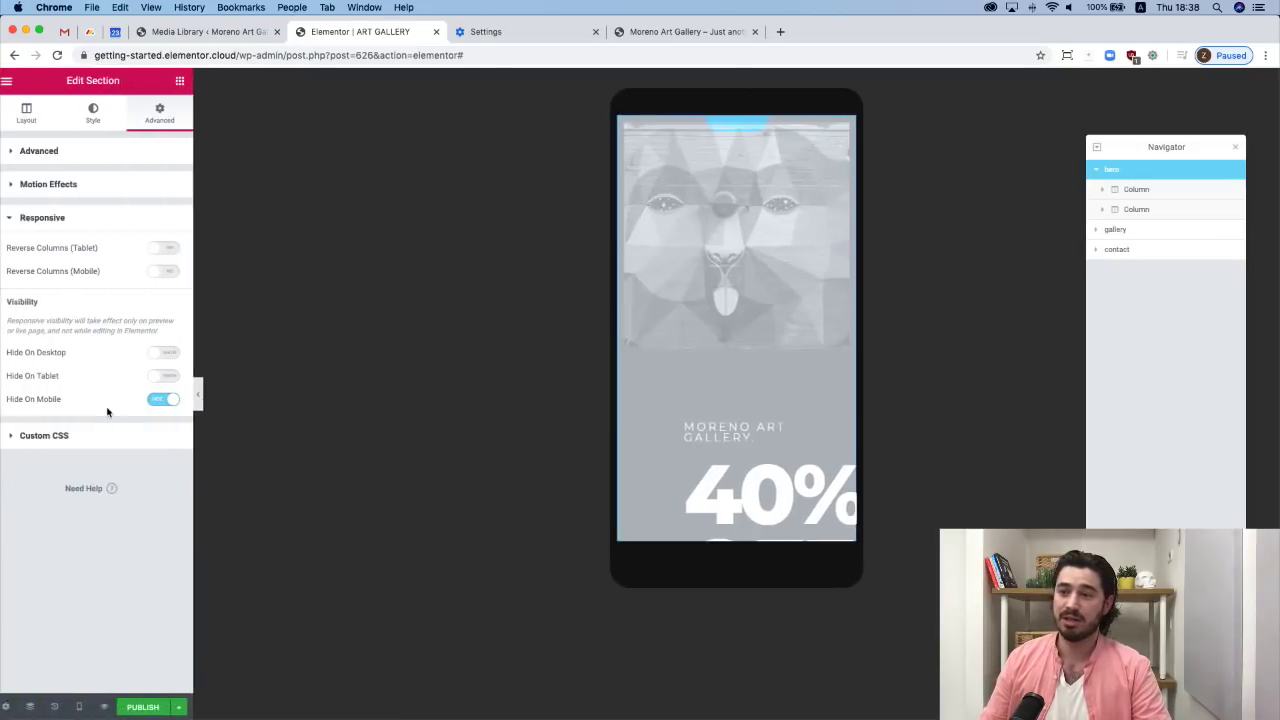
Show the hero section on mobile again, and unlink its text column's mobile padding with 40 px at the top.
click(169, 400)
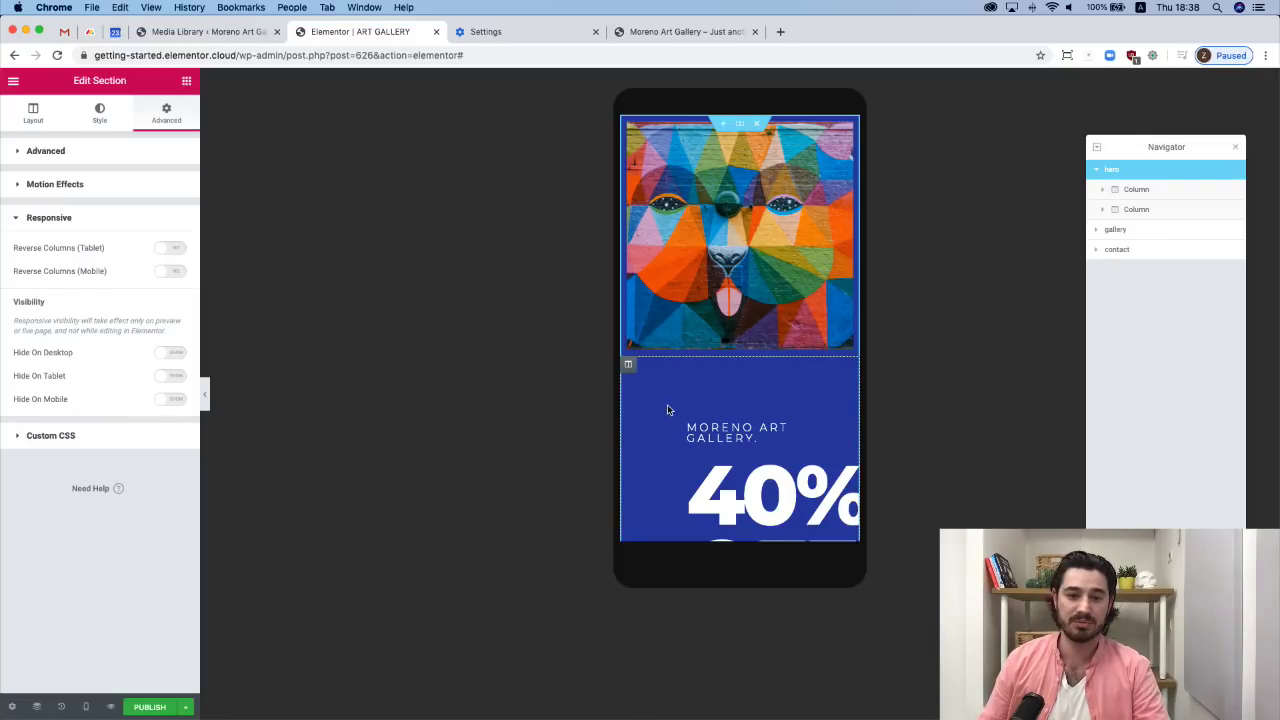
click(629, 366)
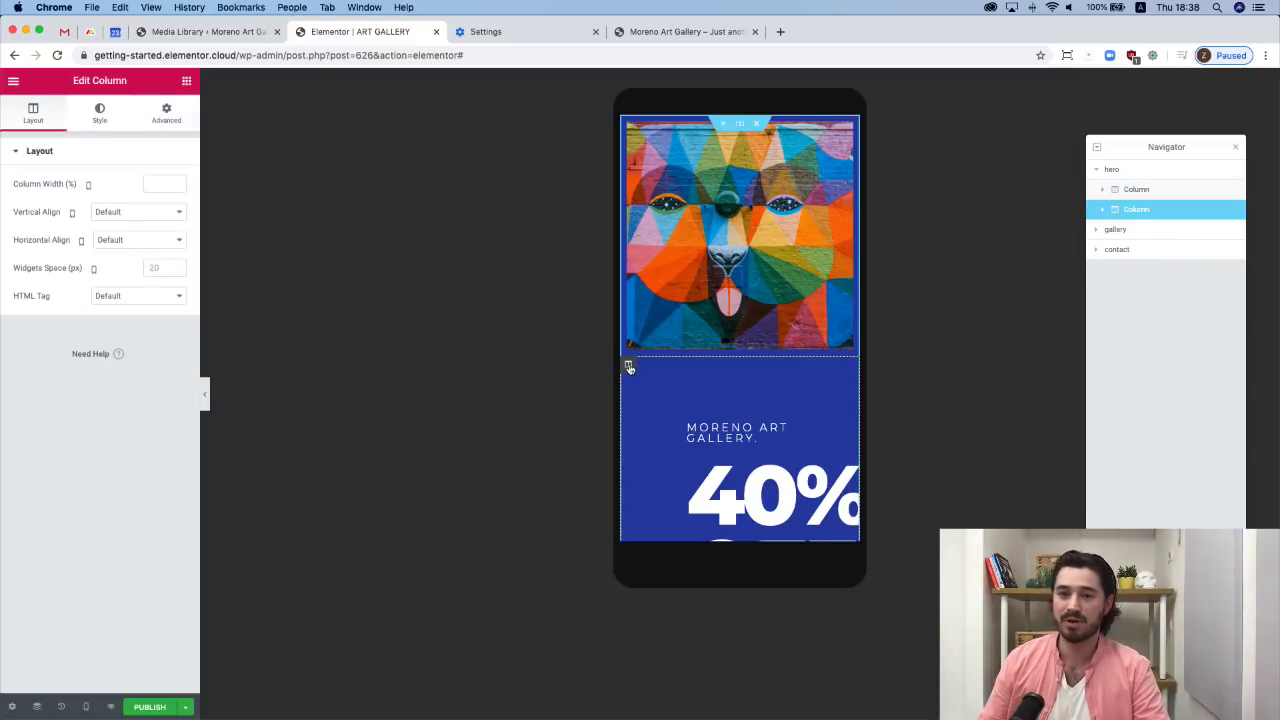
click(174, 121)
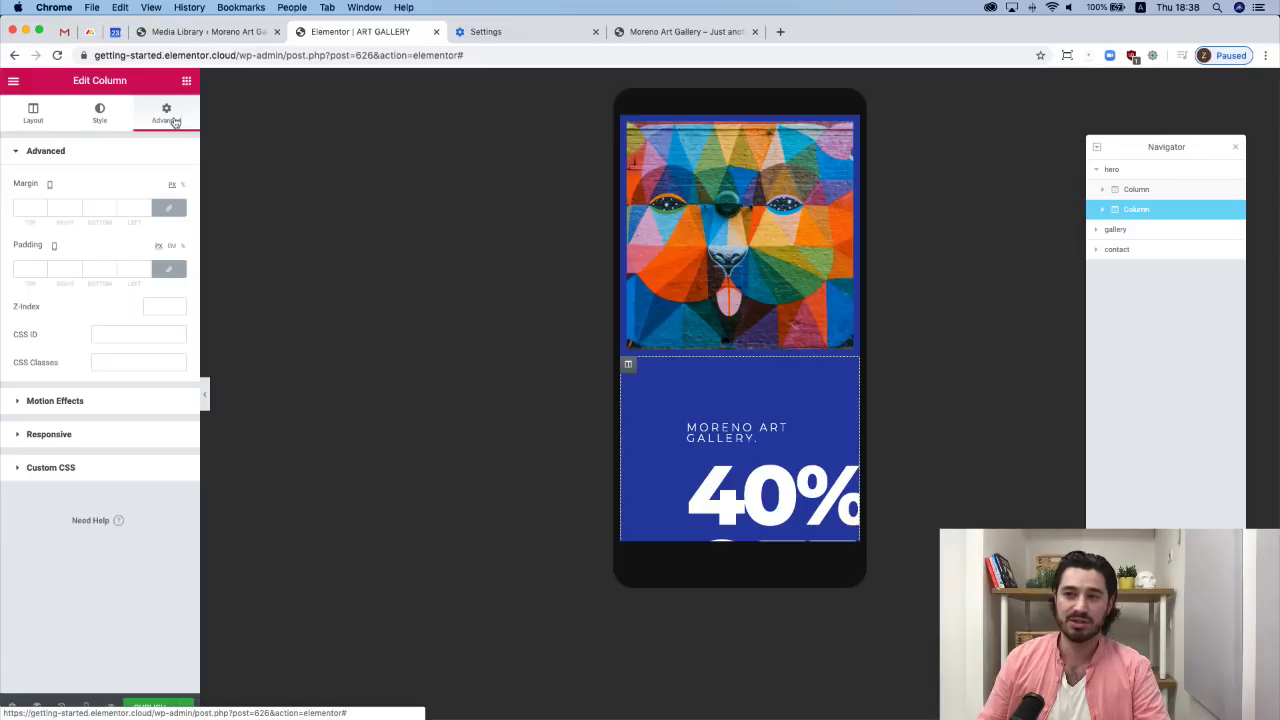
click(171, 270)
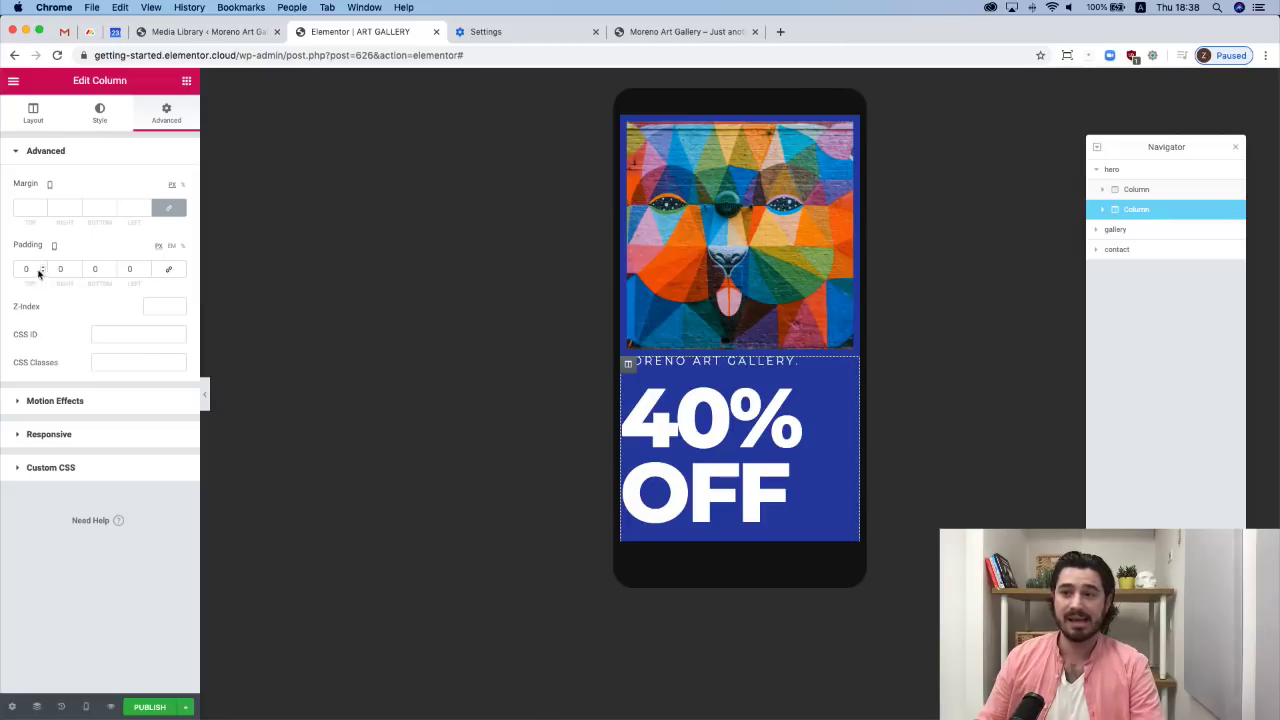
double_click(26, 269)
text(40)
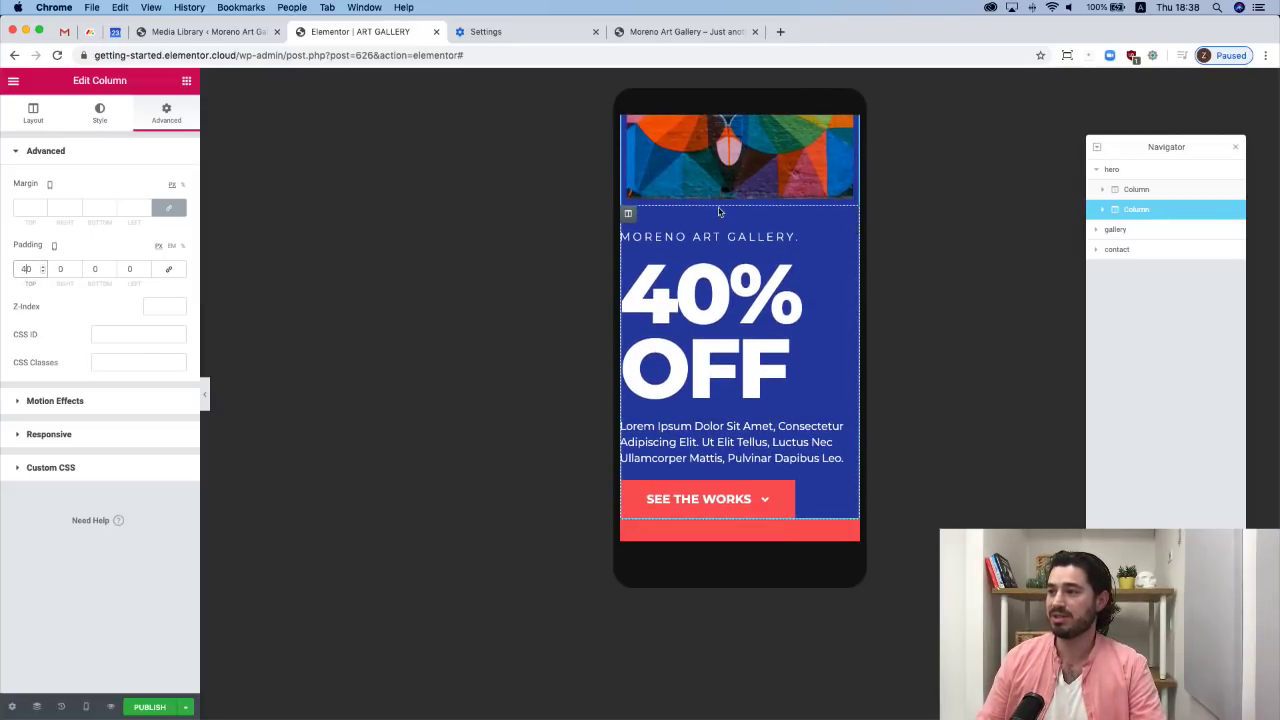
Set the hero text column's remaining mobile padding to 30 px right, 60 px bottom and 30 px left.
click(58, 271)
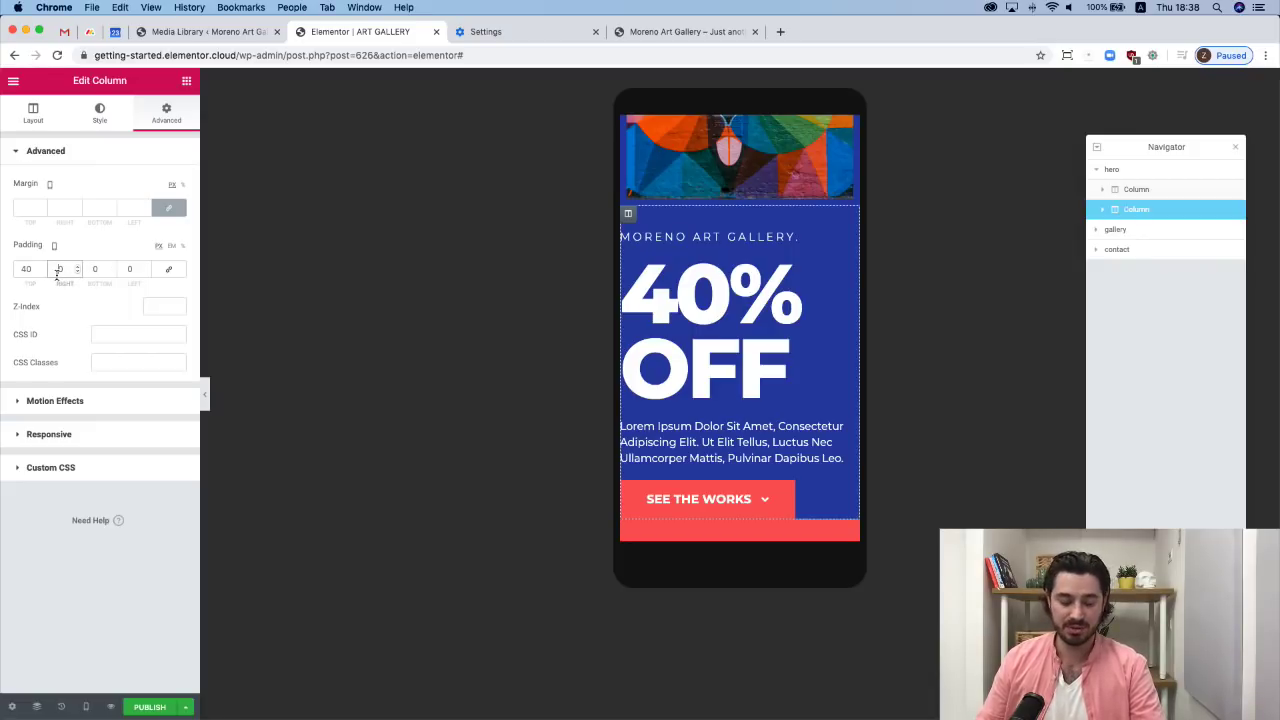
text(2)
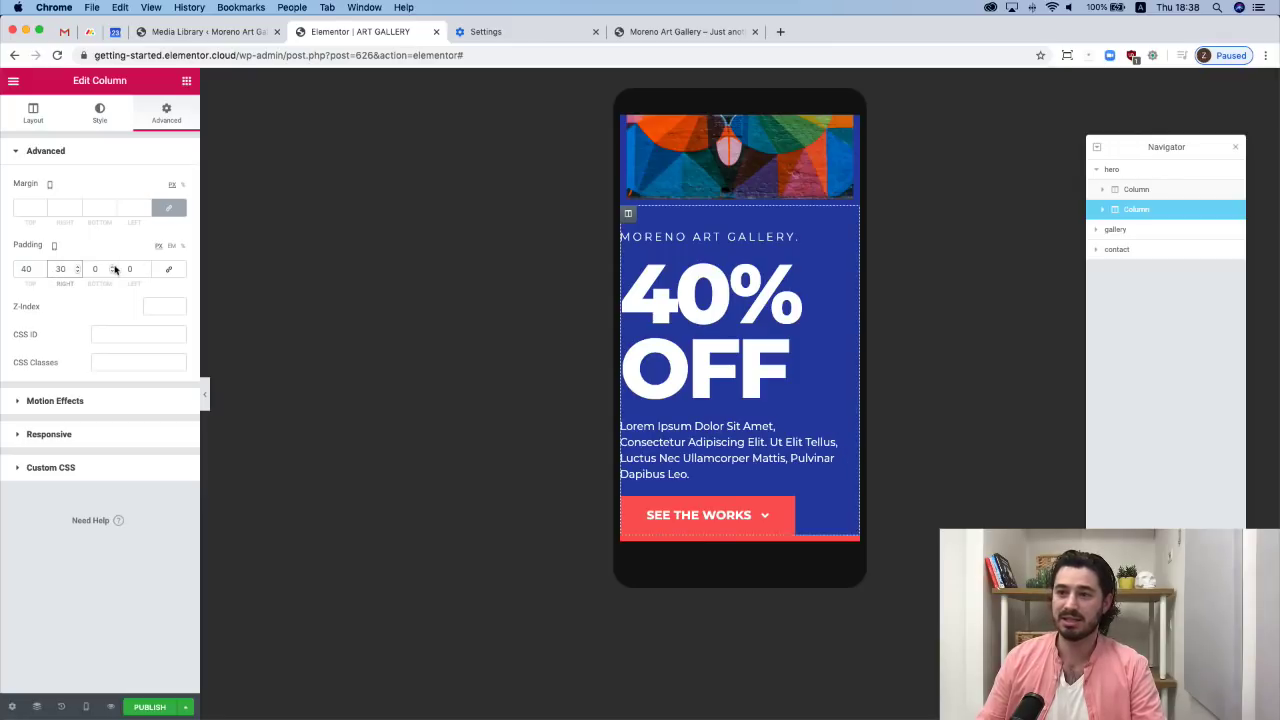
click(89, 271)
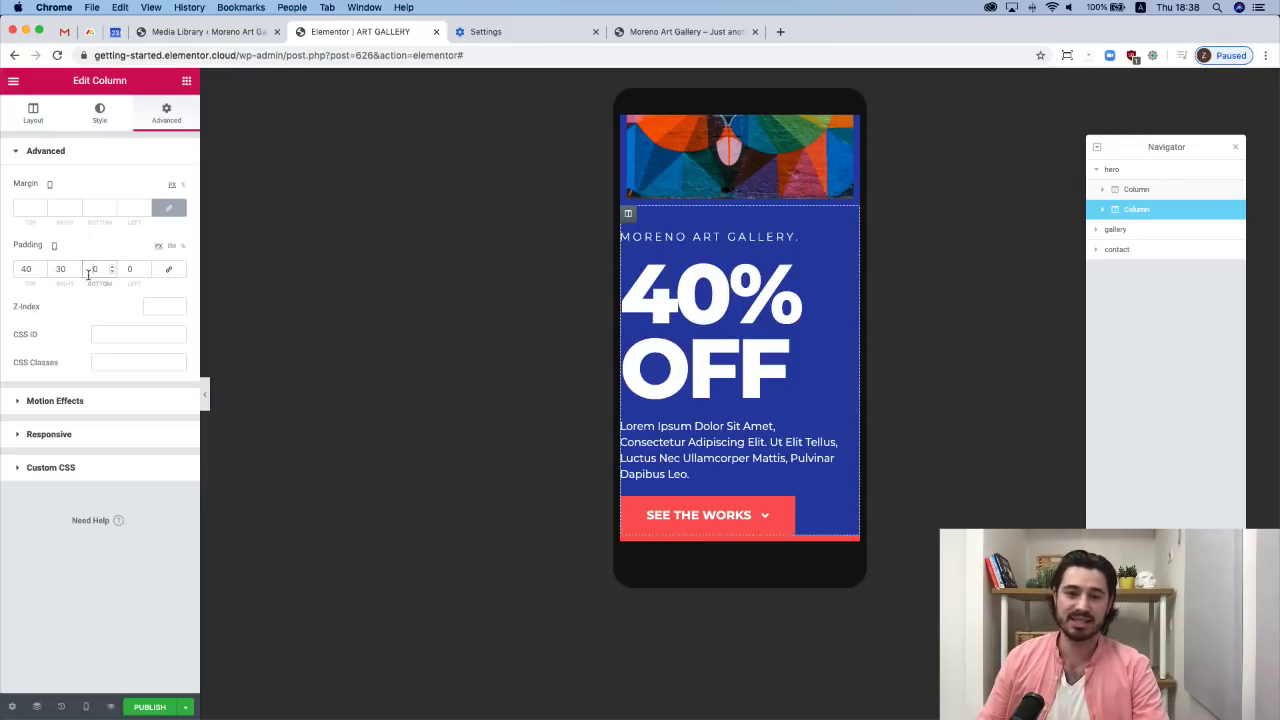
text(60)
scroll(714, 418, down, 3)
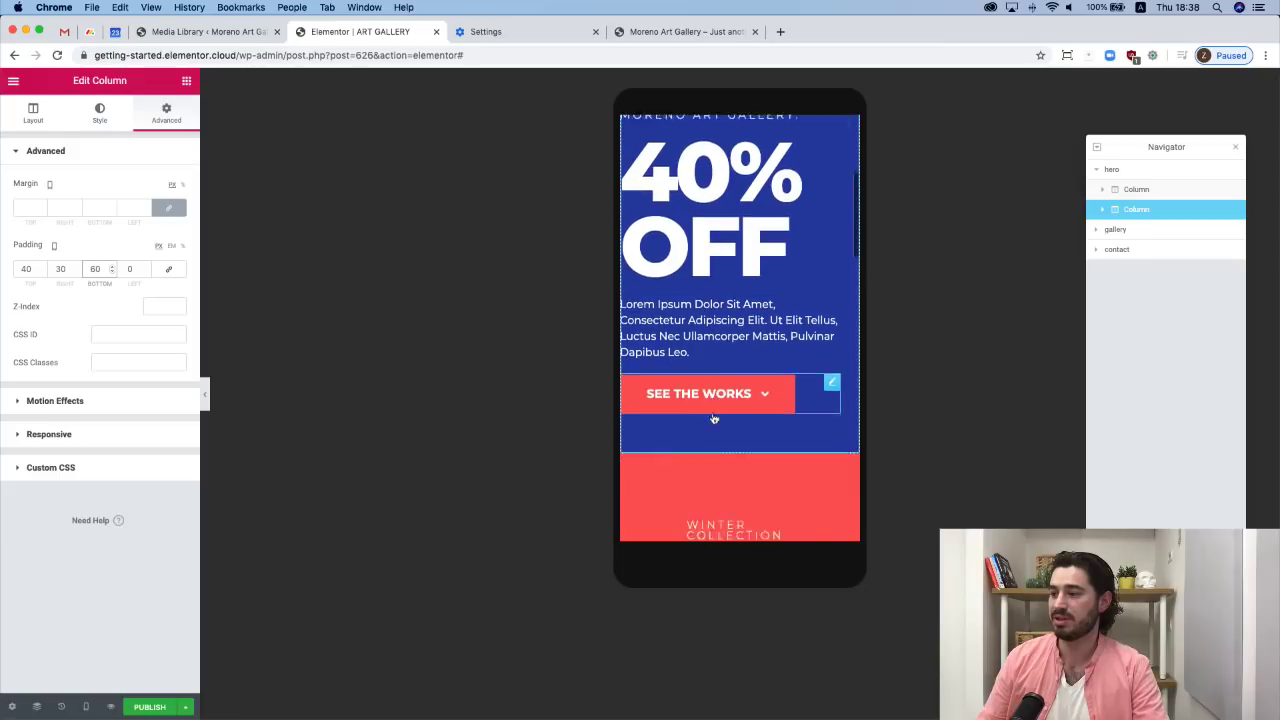
scroll(714, 418, down, 1)
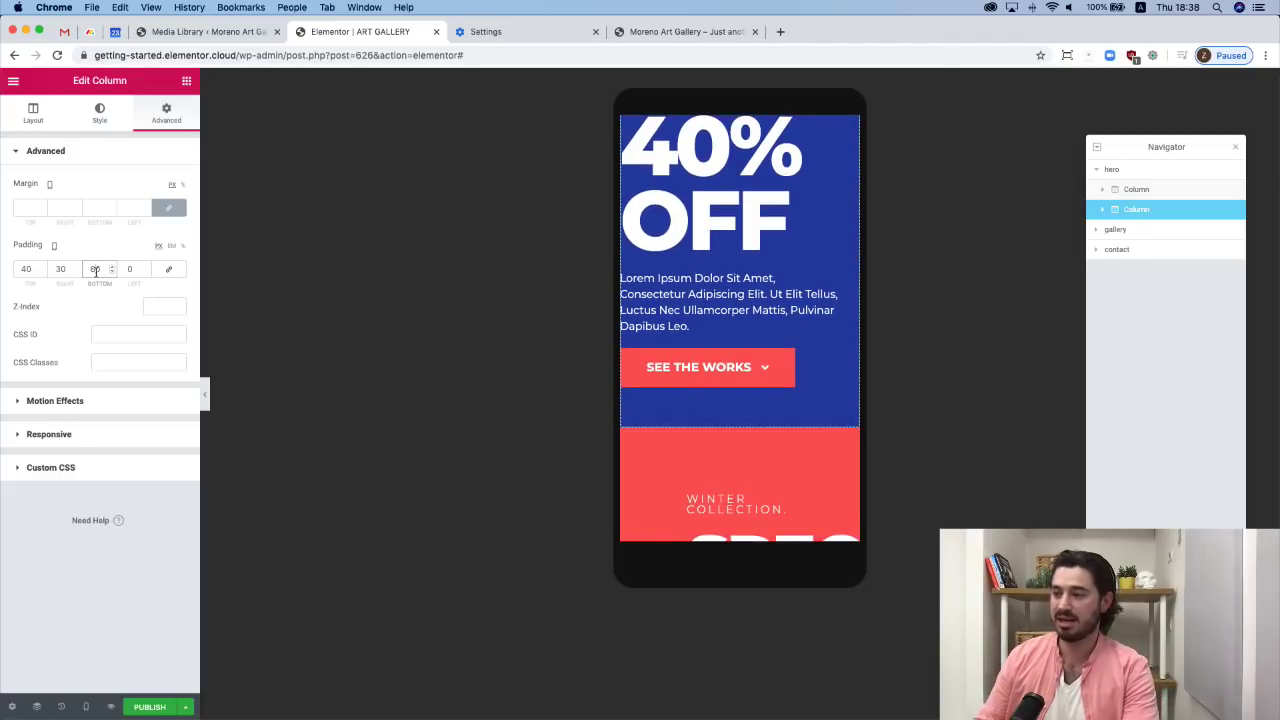
key(BackSpace)
text(60)
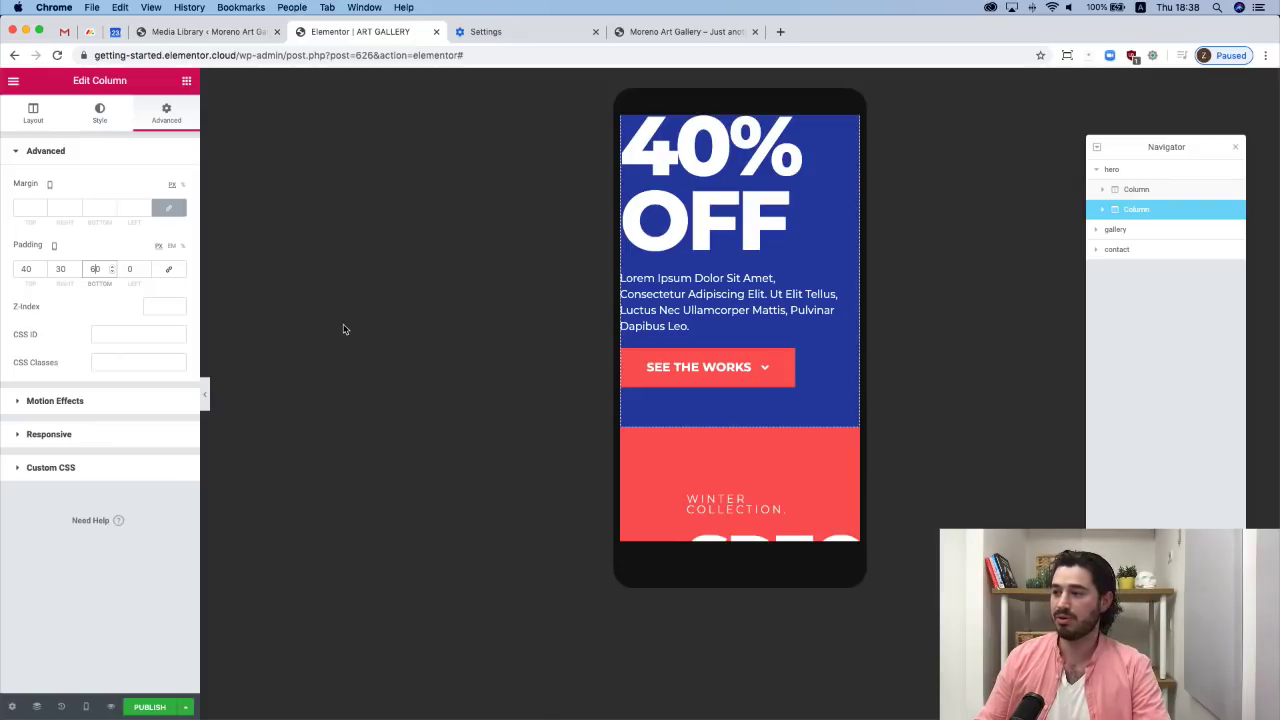
scroll(686, 403, up, 2)
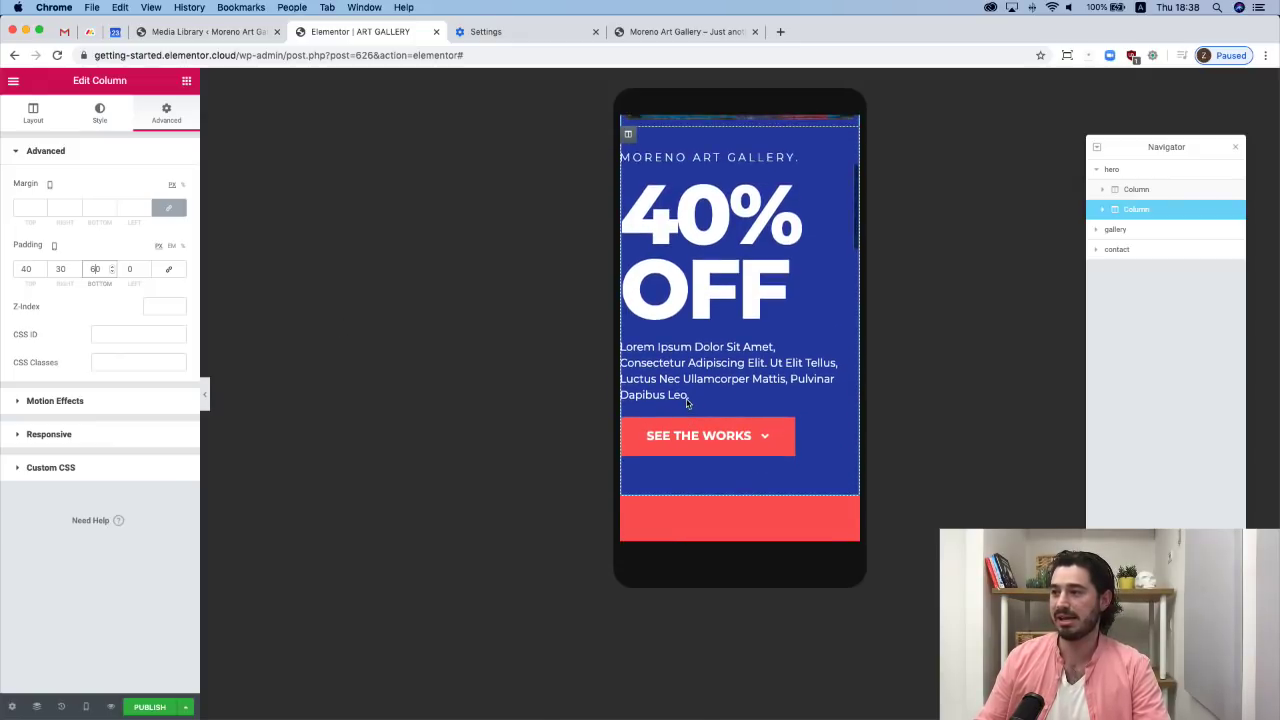
click(125, 271)
text(3)
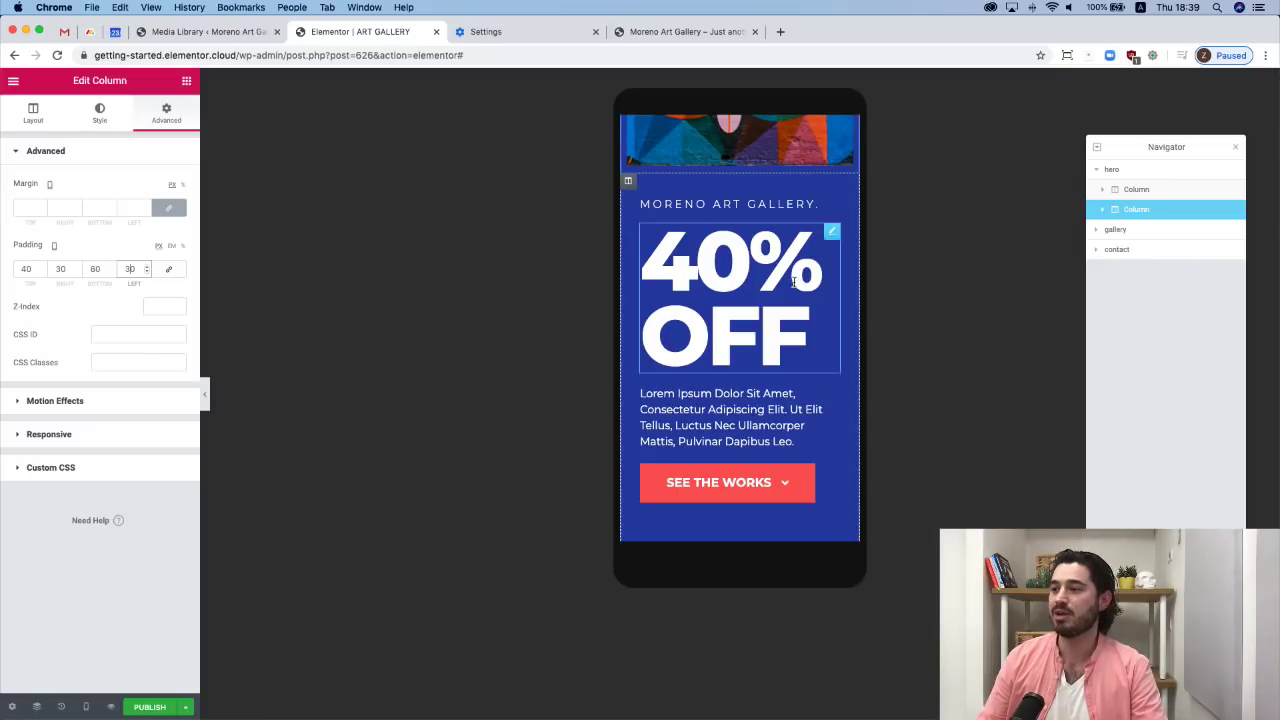
click(54, 250)
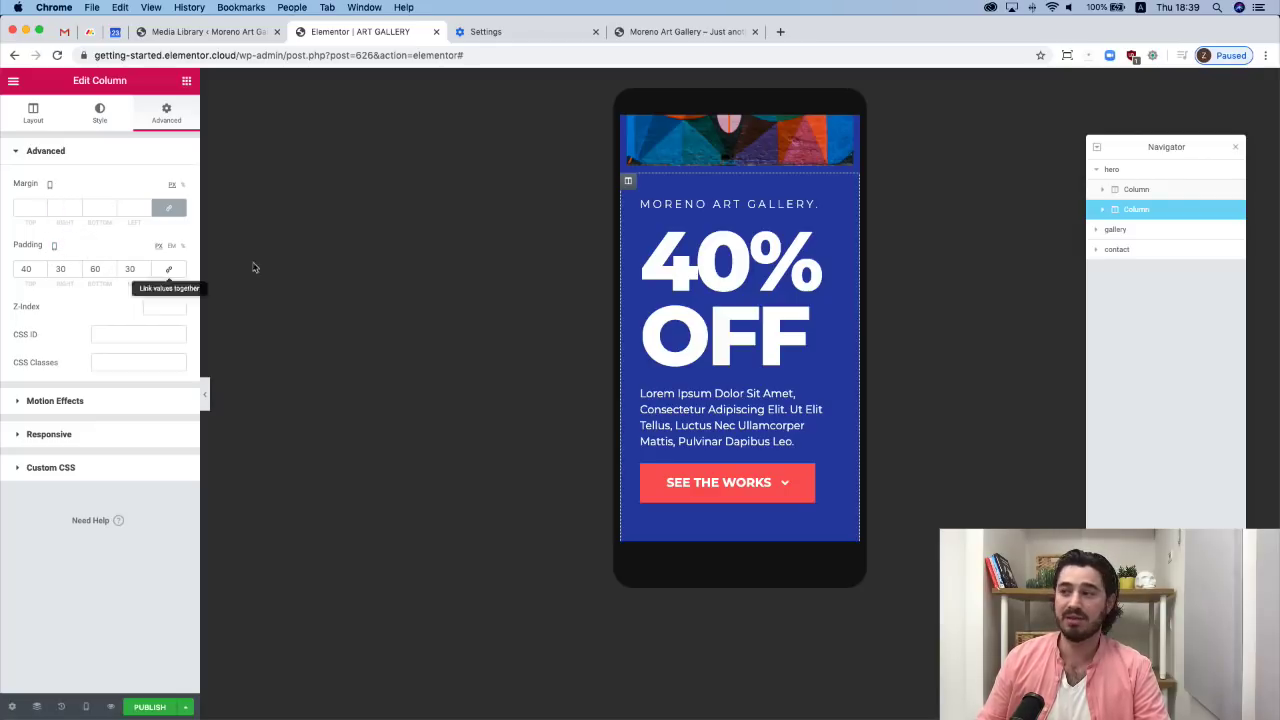
Set the mobile font size of the hero's "40% off" heading to 70 px.
click(715, 270)
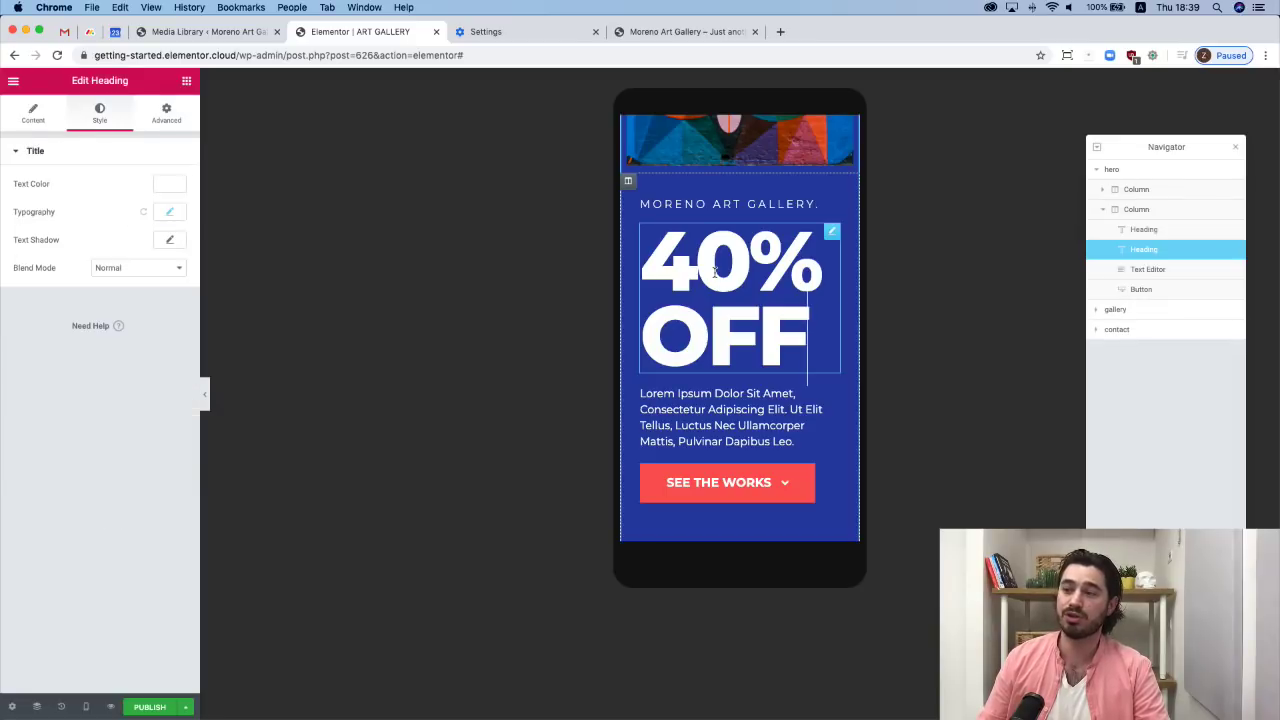
click(170, 215)
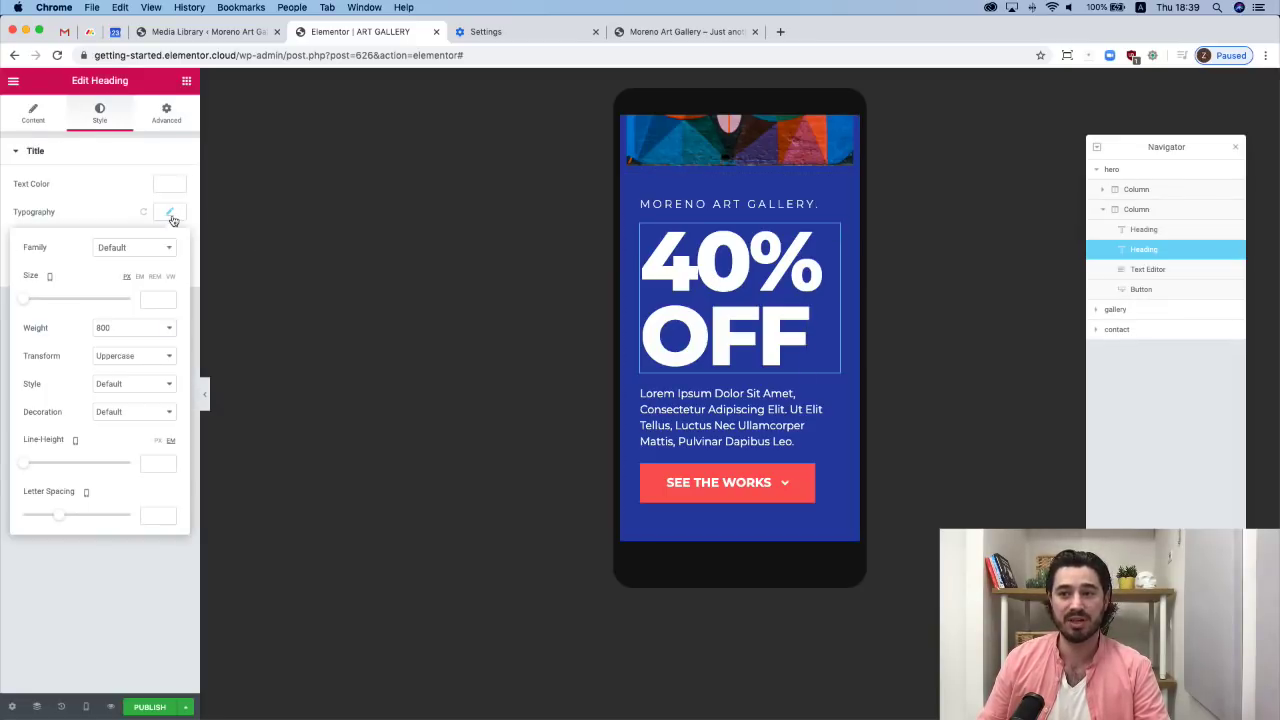
mouse_move(53, 283)
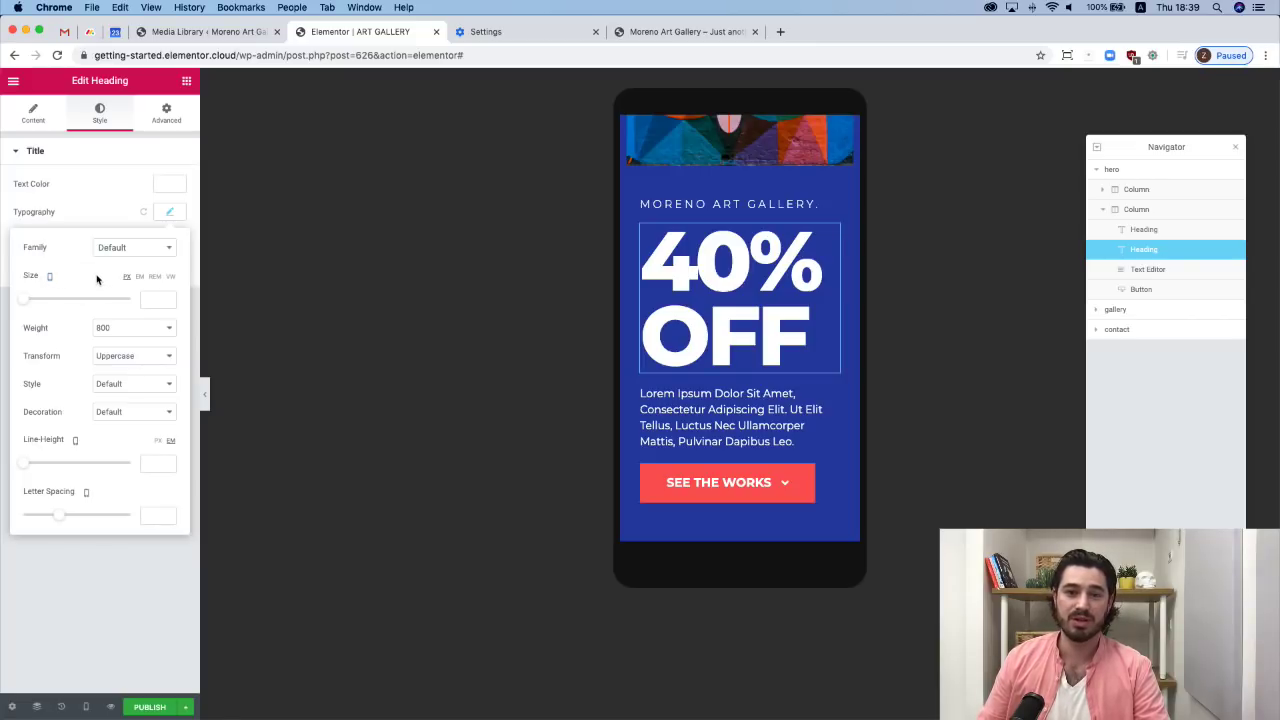
click(160, 303)
text(70)
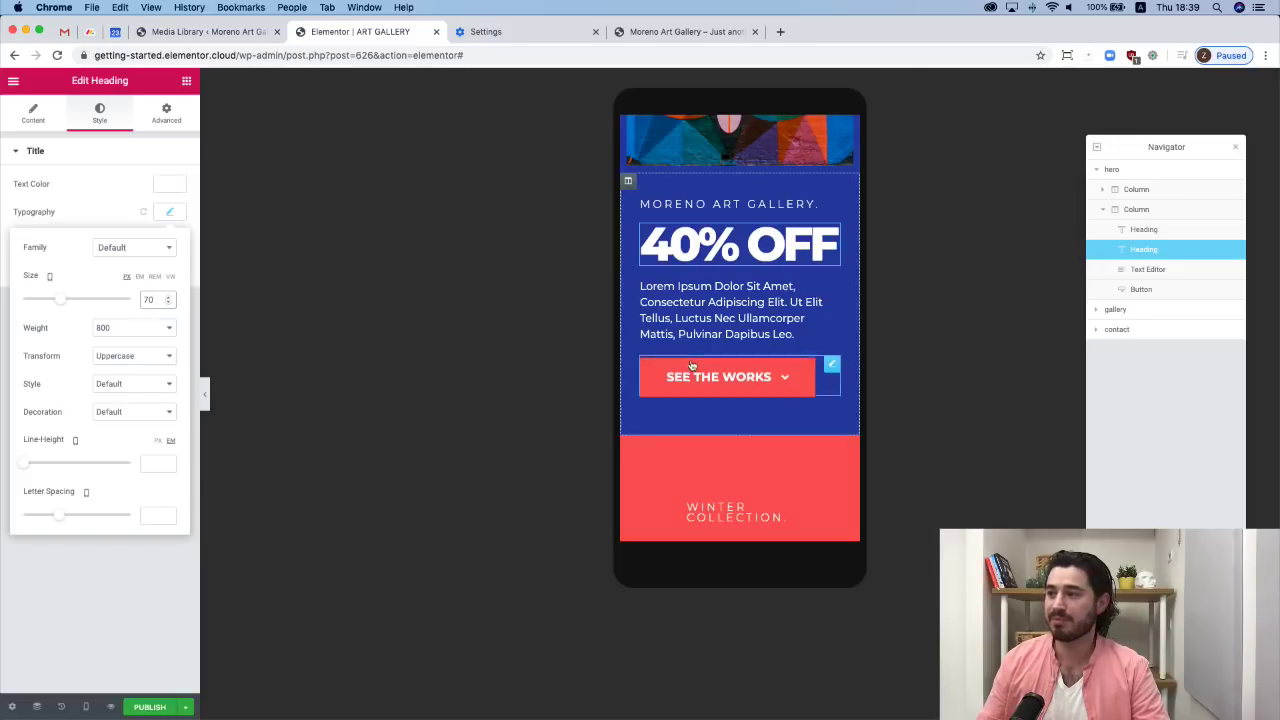
Set the hero image's mobile width to 80% and align the image to the center.
scroll(730, 343, up, 4)
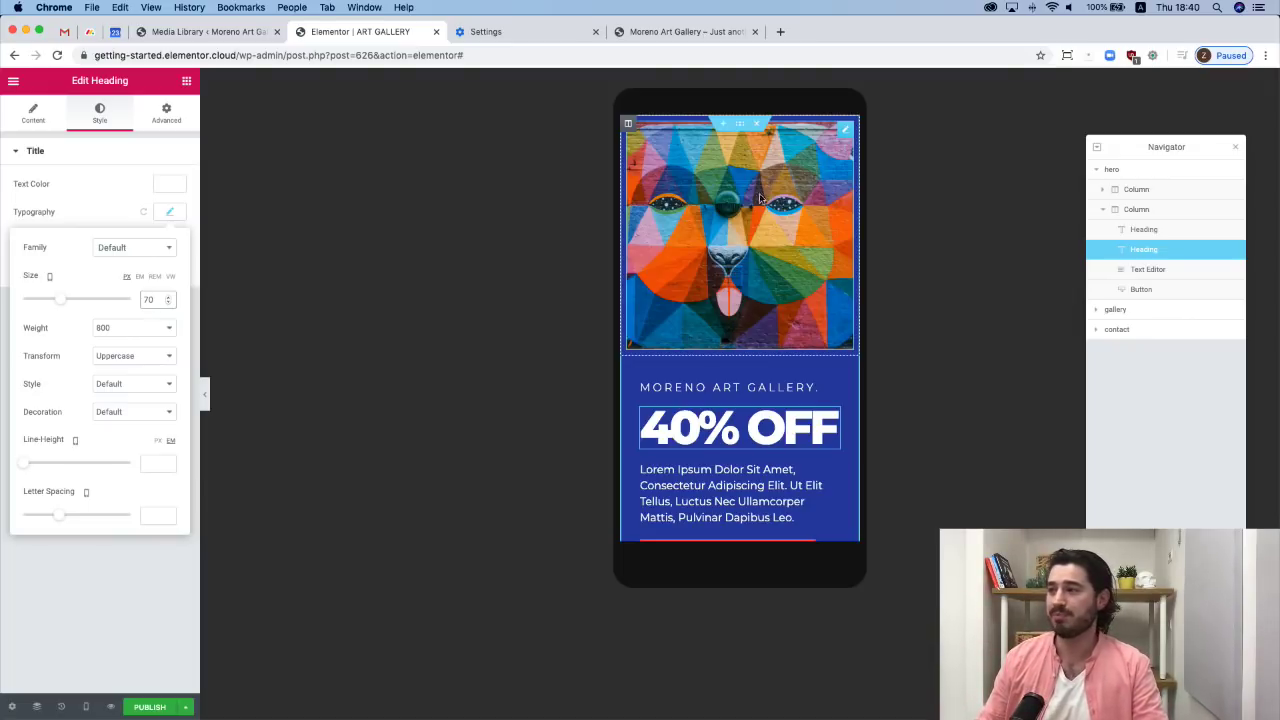
click(846, 137)
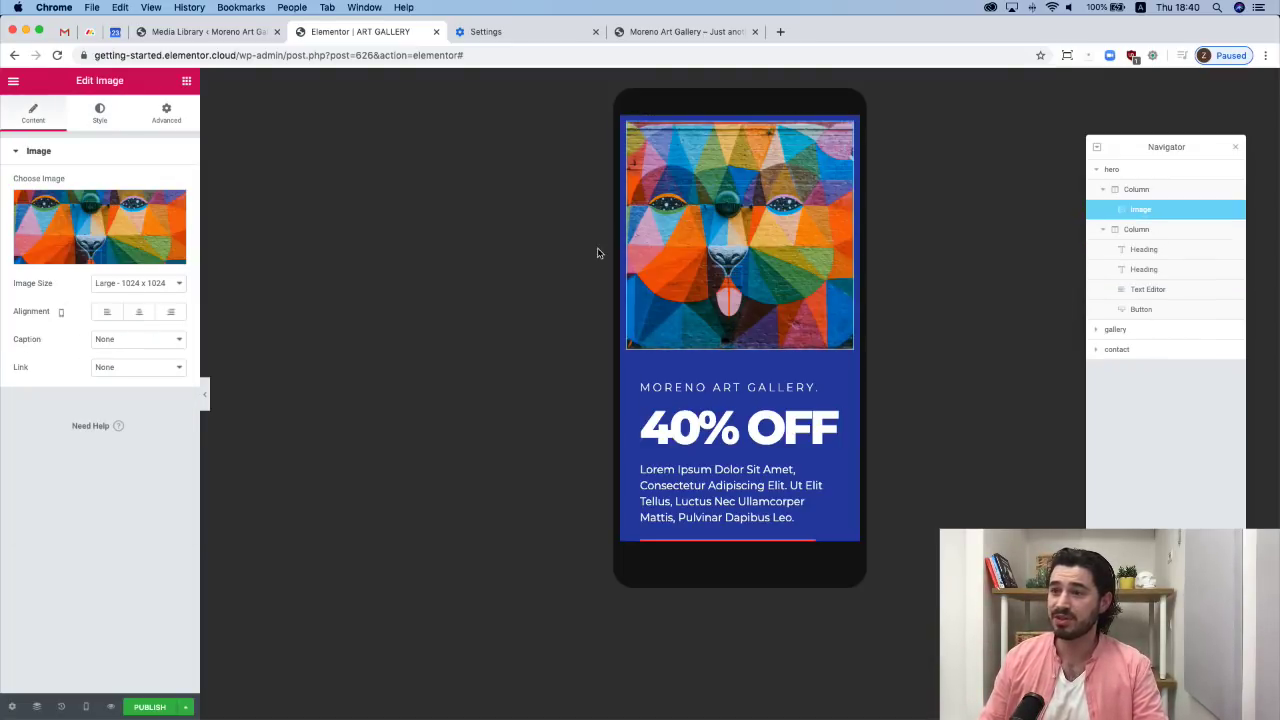
click(101, 122)
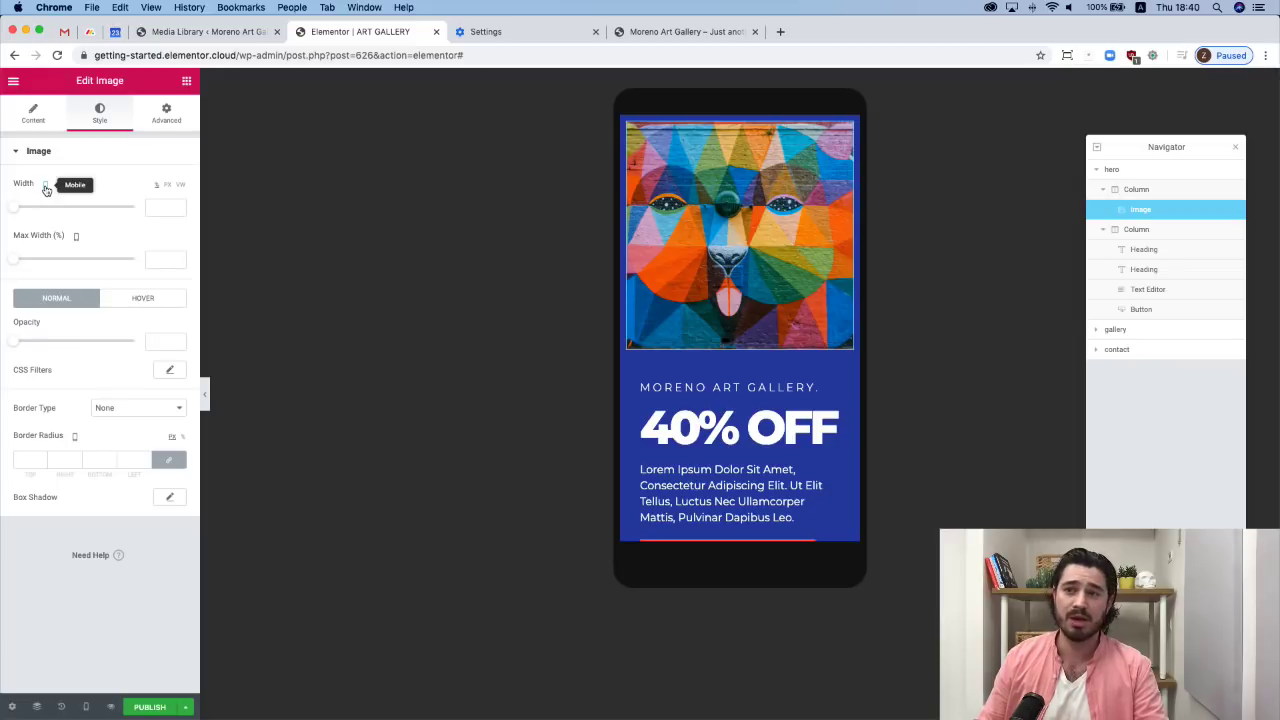
click(158, 212)
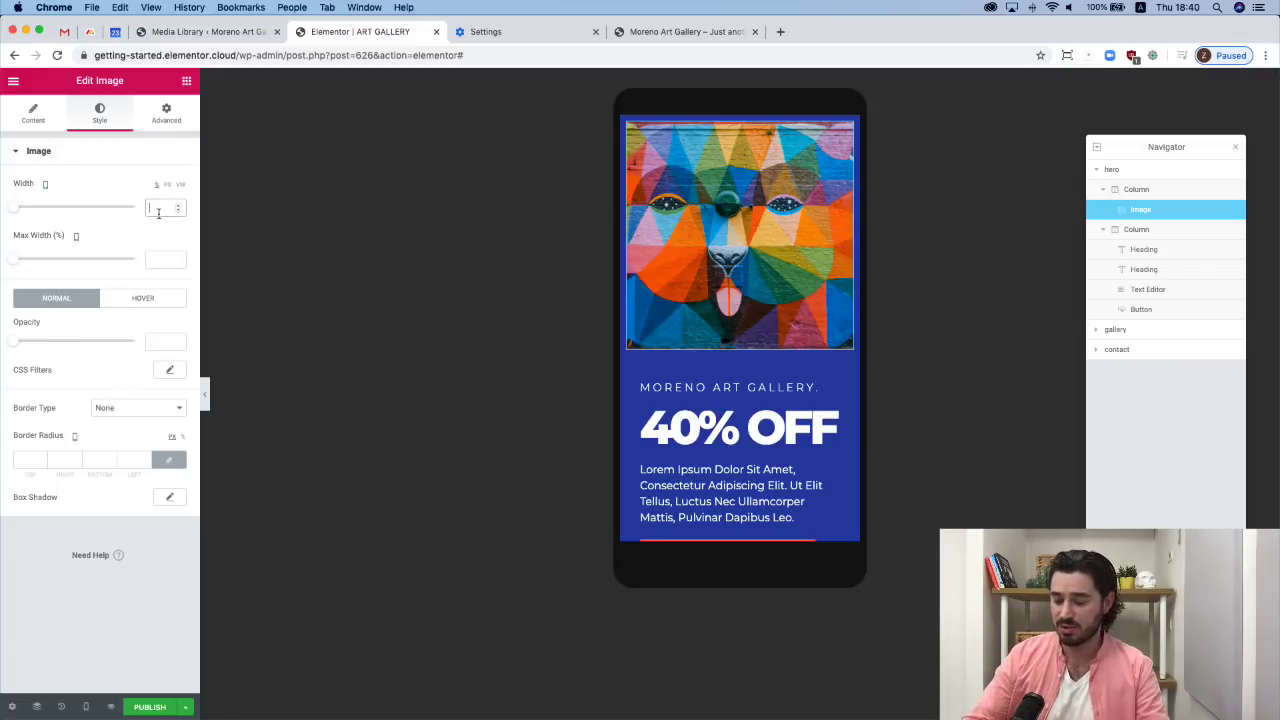
text(80)
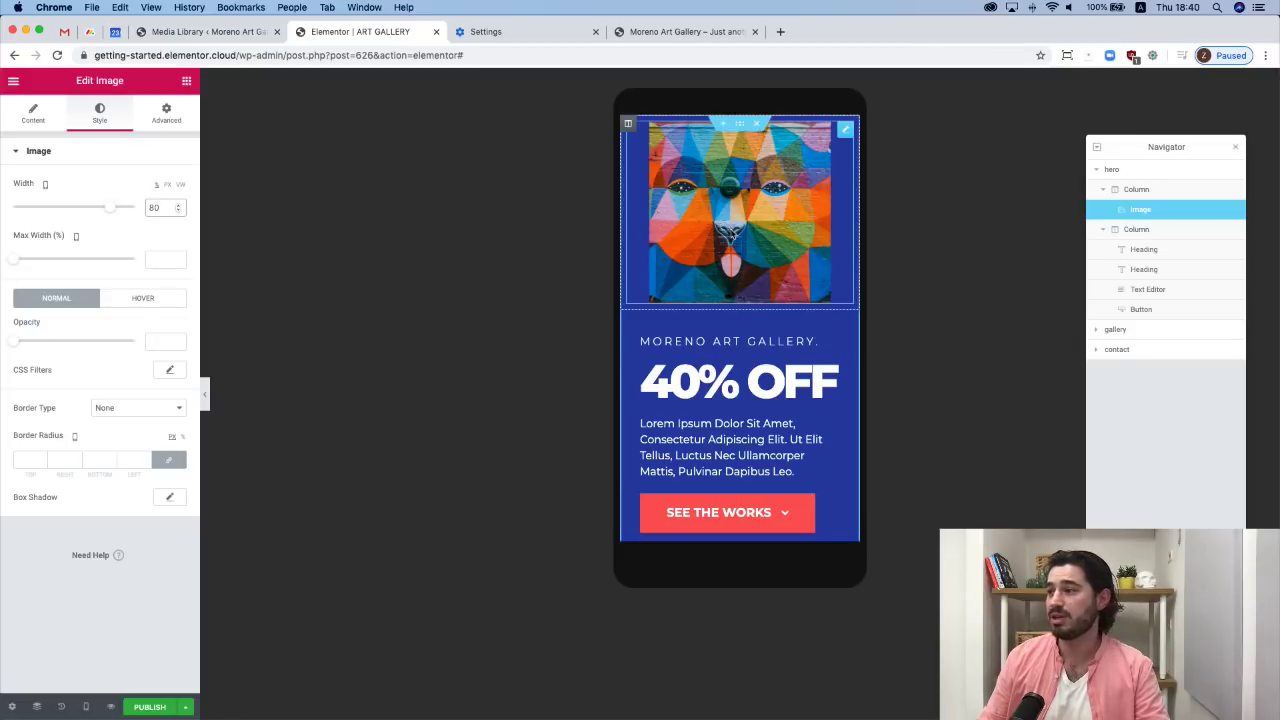
click(34, 118)
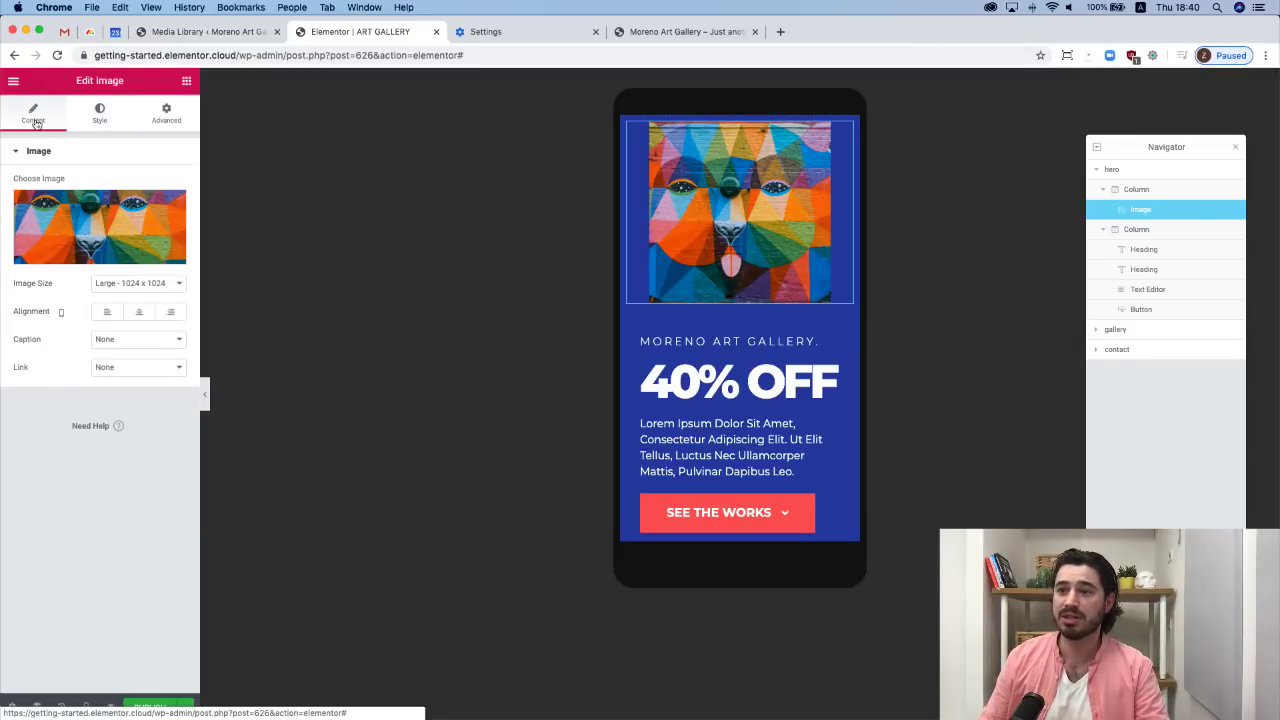
click(137, 313)
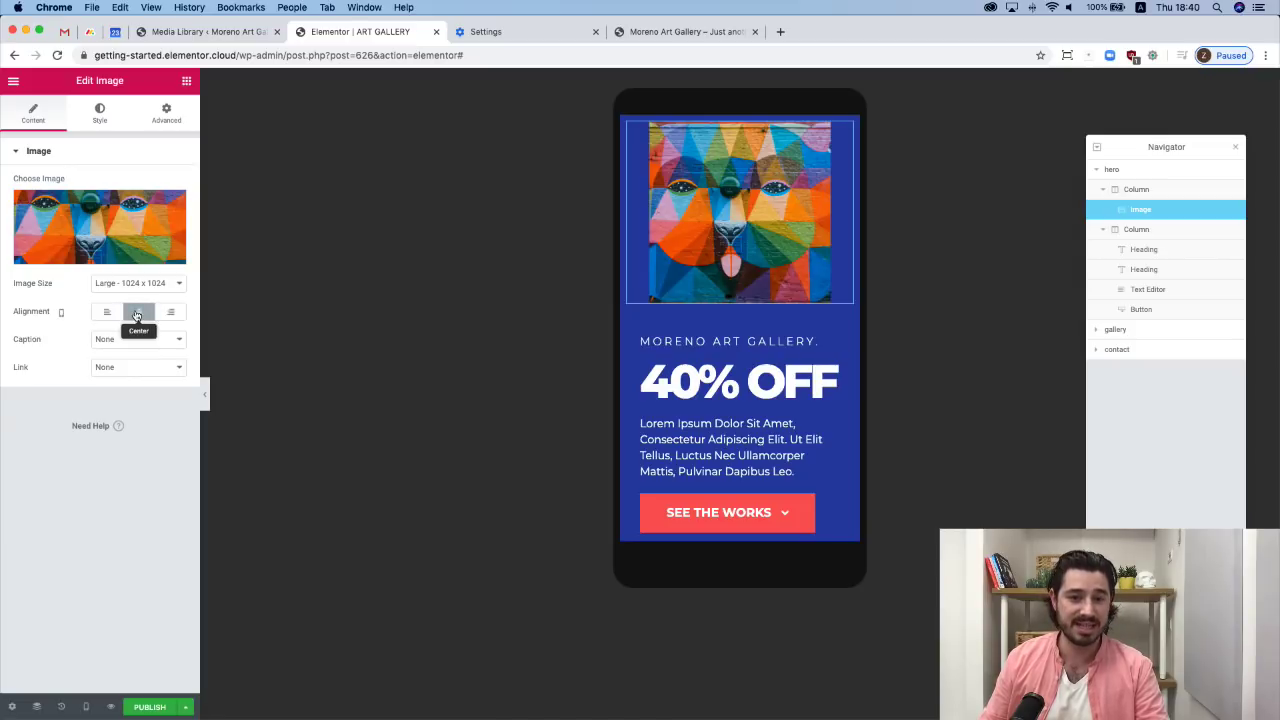
Center-align the hero's "Moreno art gallery." and "40% off" headings on mobile.
click(831, 345)
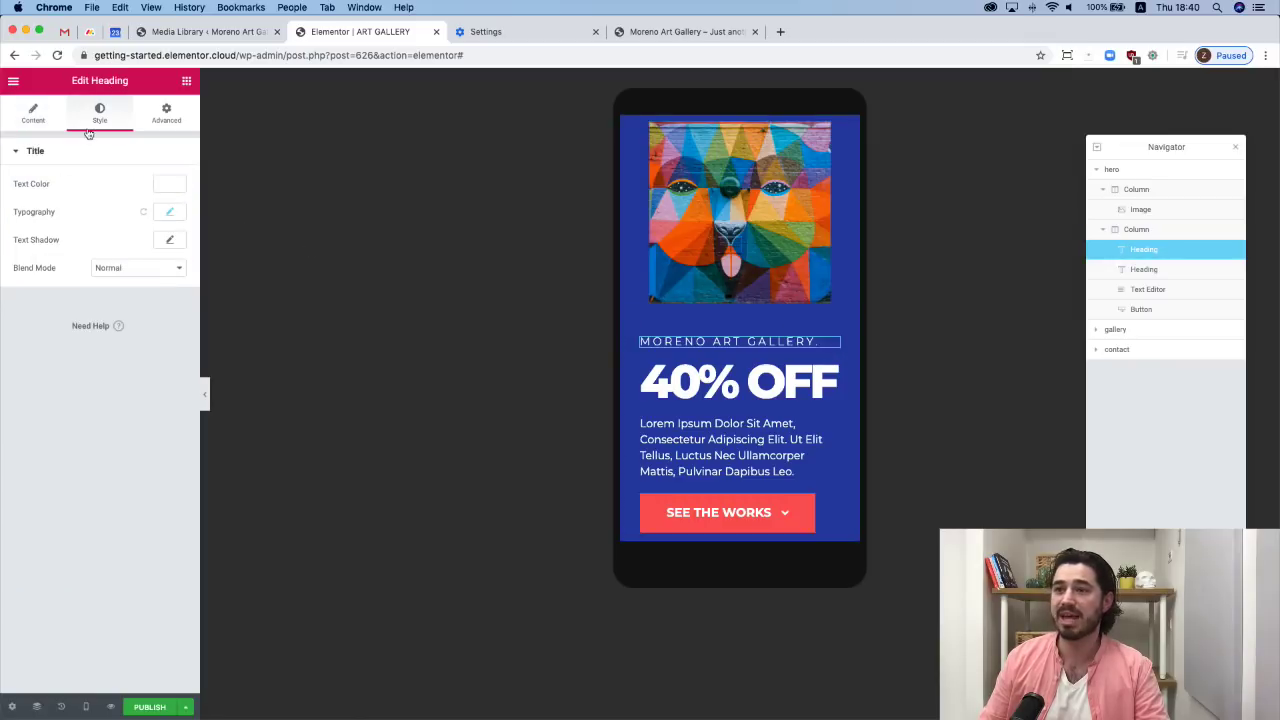
click(33, 116)
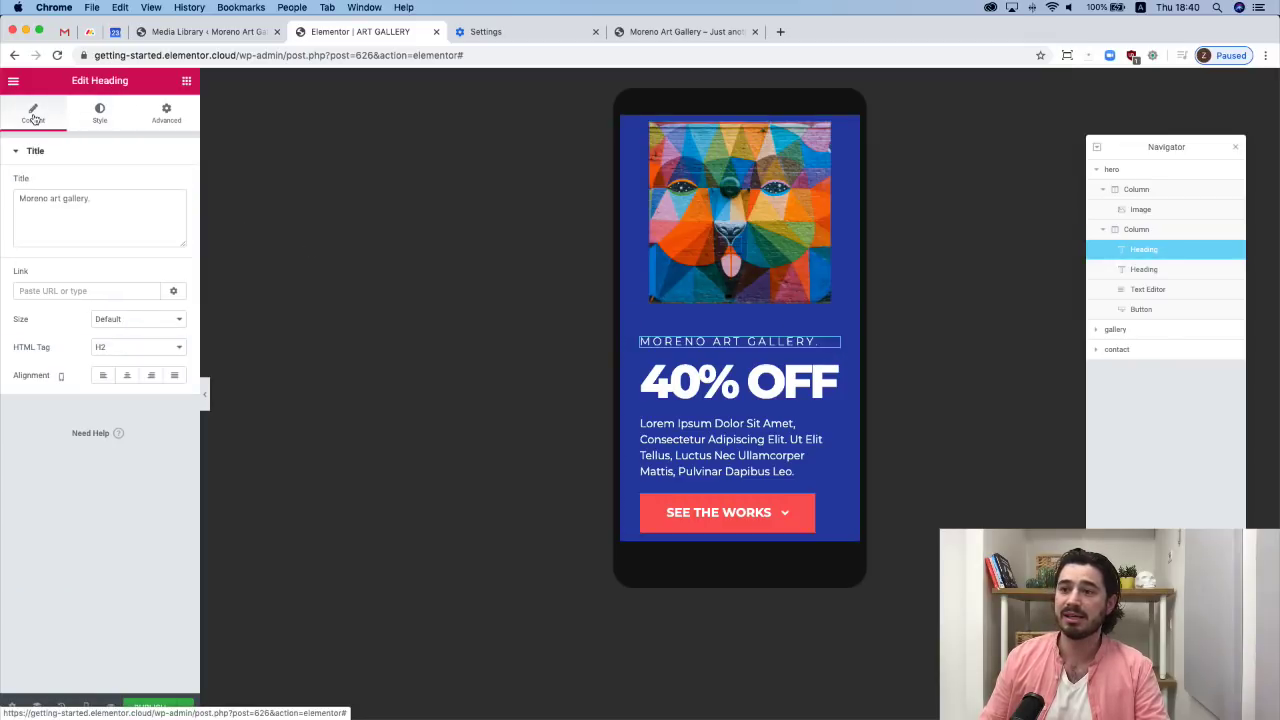
click(127, 375)
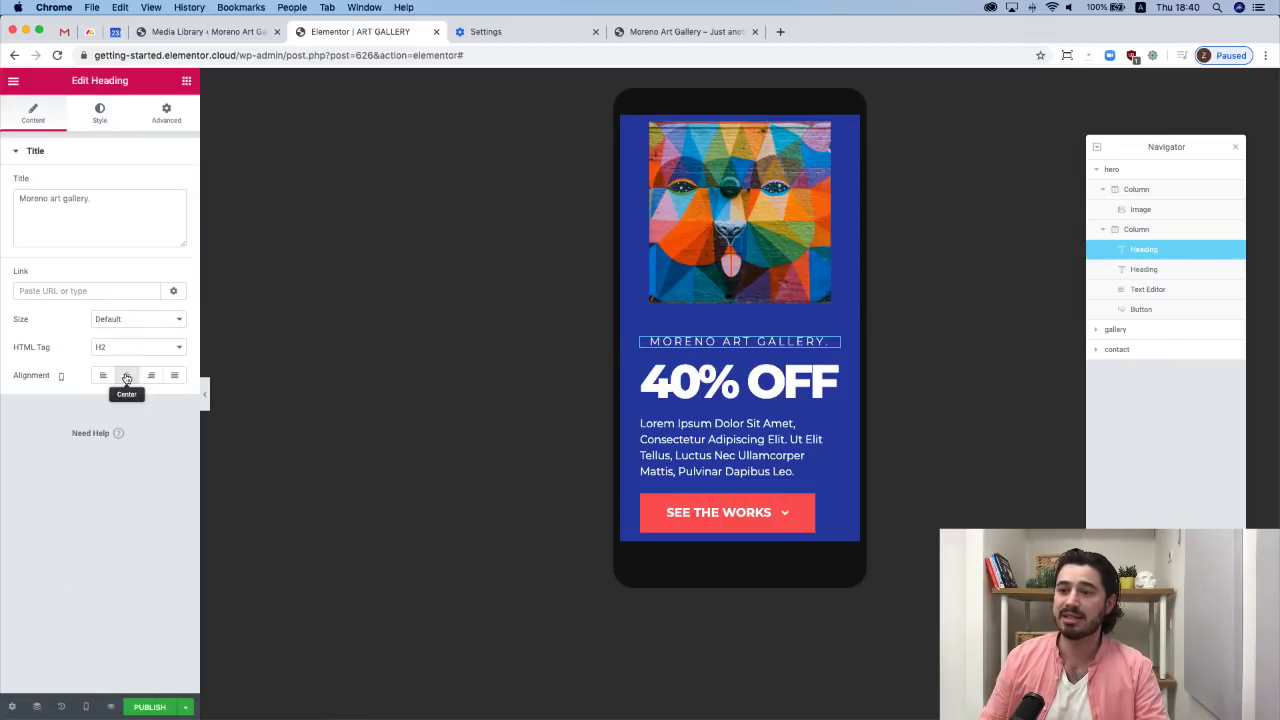
click(835, 377)
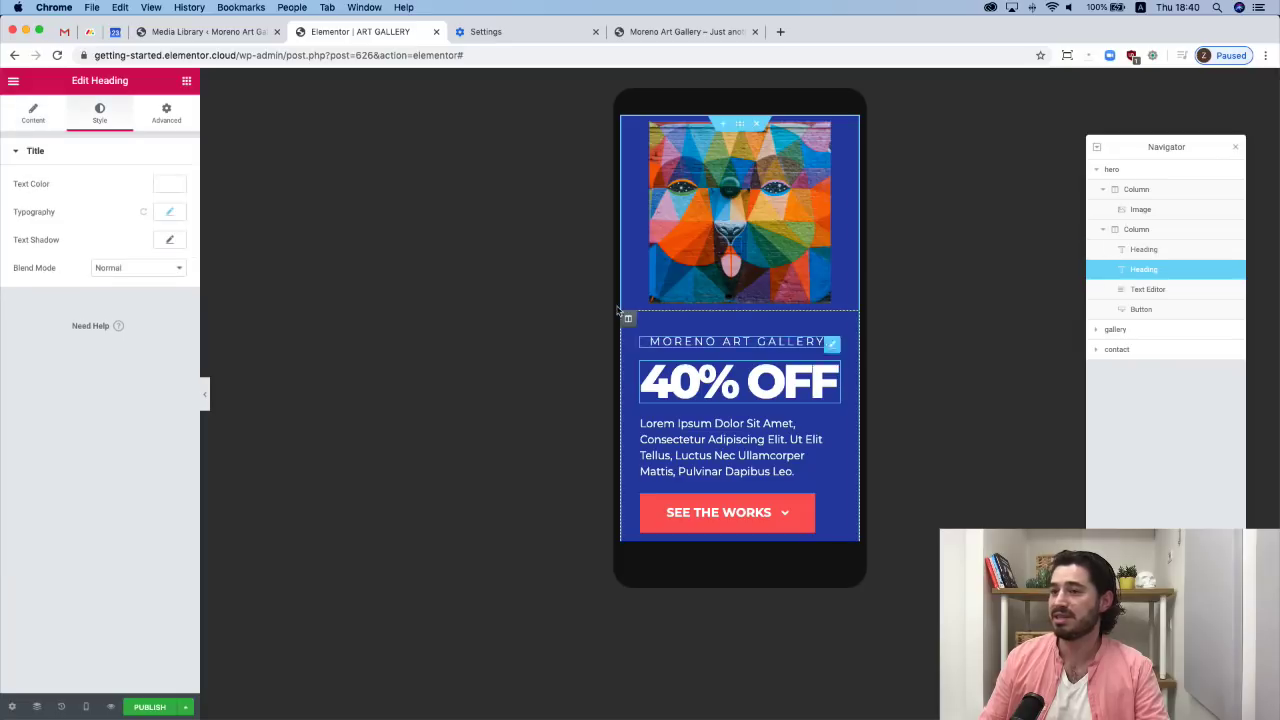
click(34, 115)
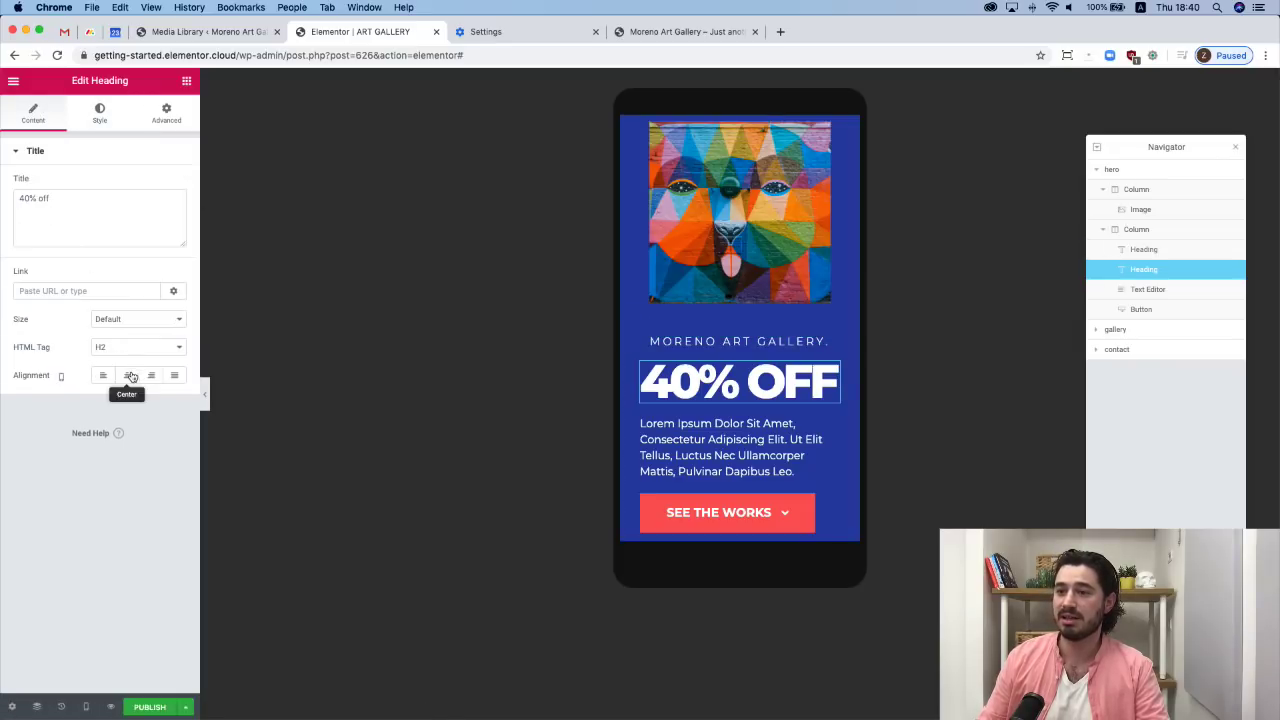
click(127, 375)
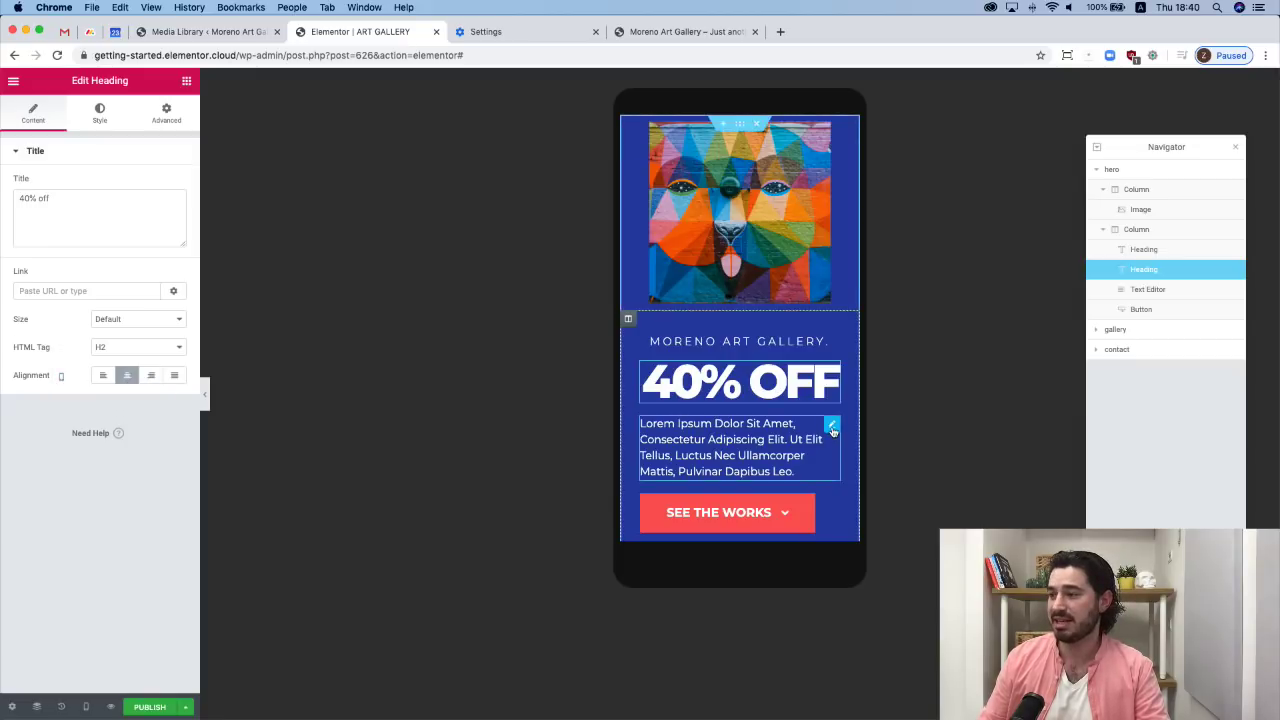
Center-align the hero's paragraph text and its "see the works" button on mobile.
click(832, 427)
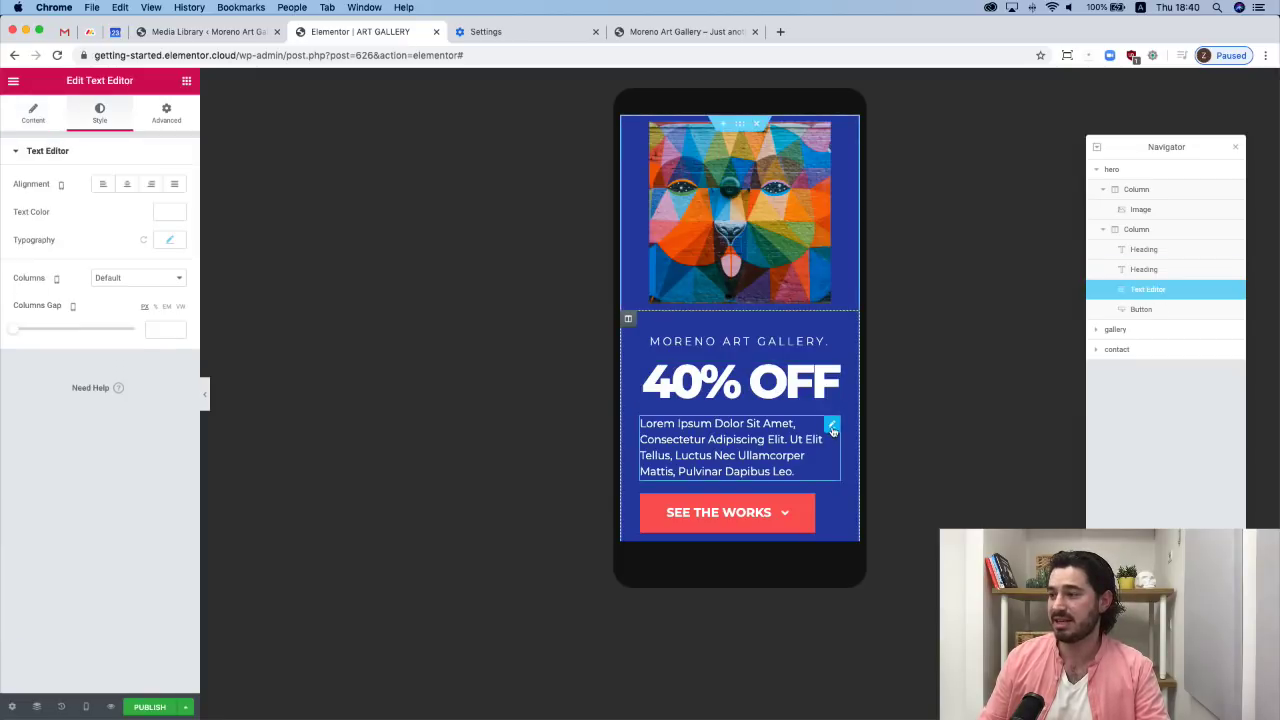
click(128, 186)
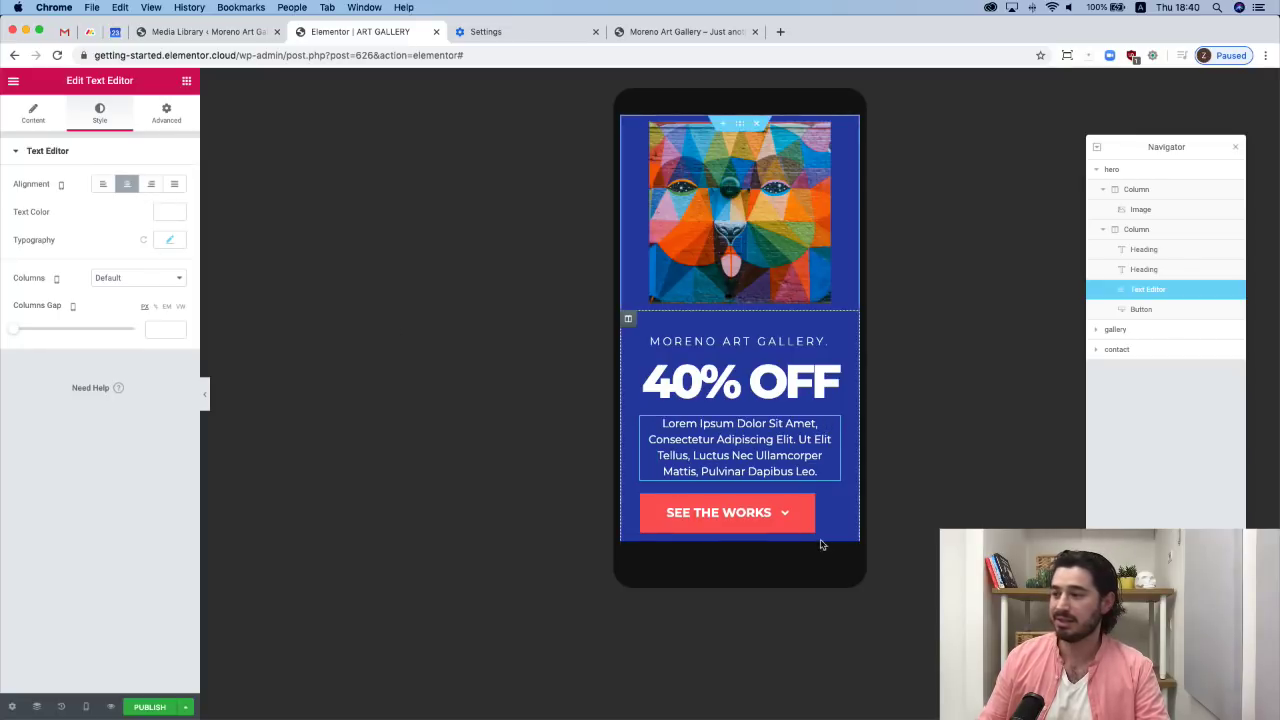
click(832, 505)
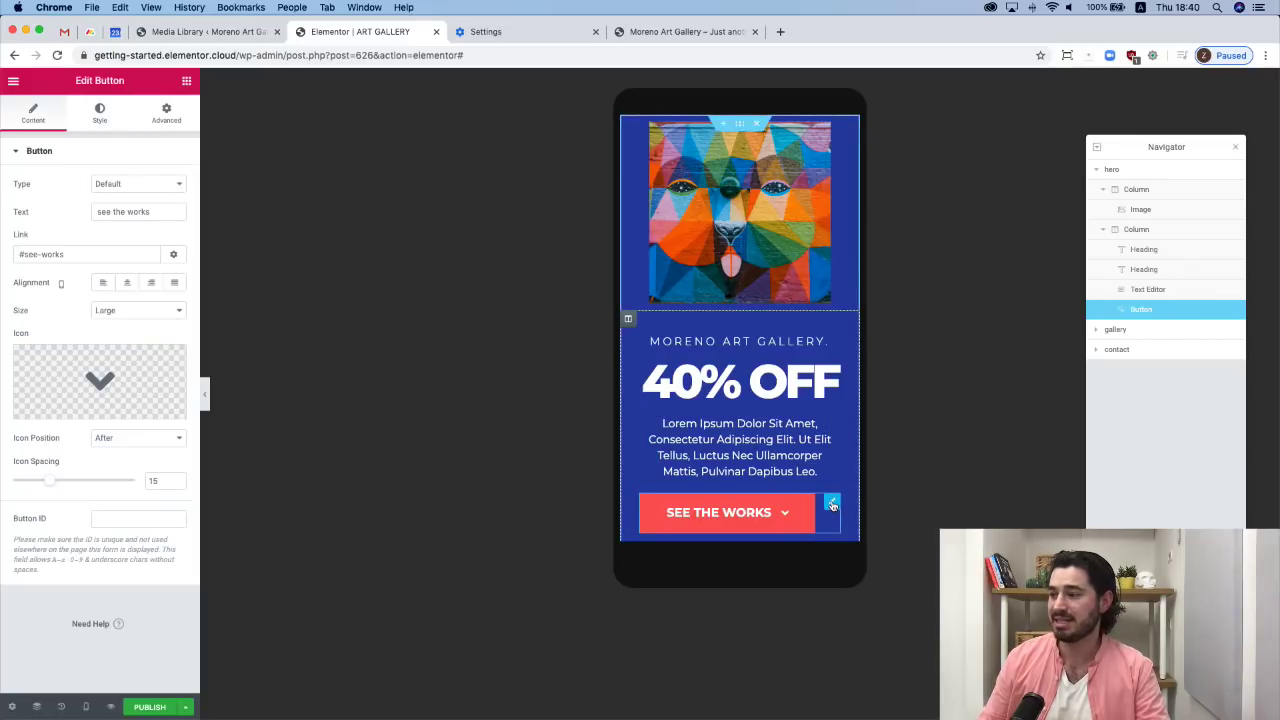
click(124, 286)
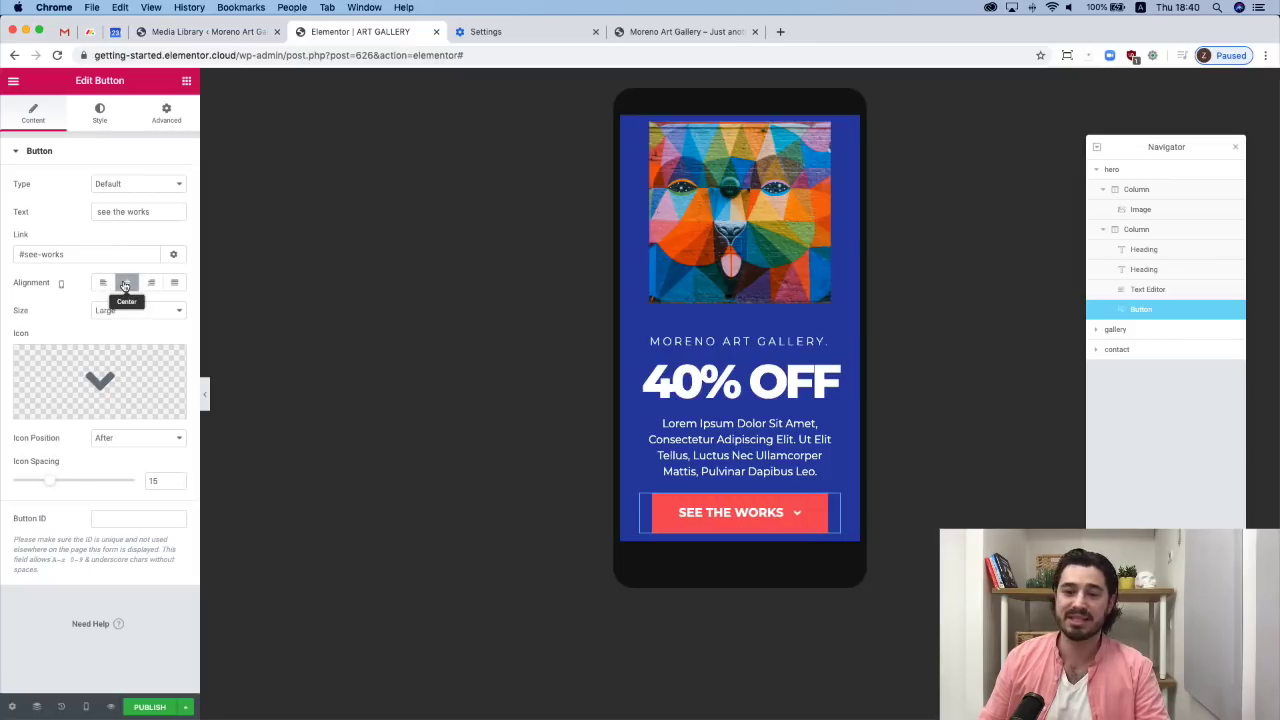
Set the mobile font size of the hero's "see the works" button to 16 px and check it in the full-width preview.
click(102, 114)
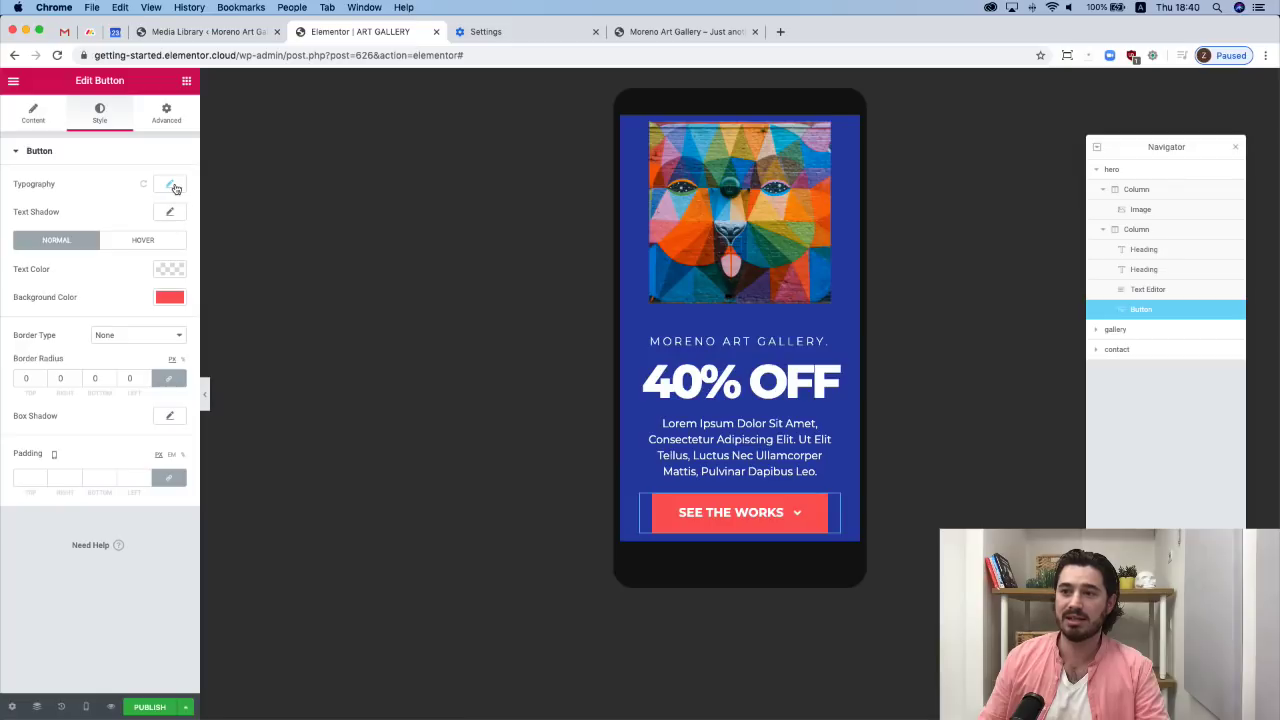
click(170, 184)
click(150, 274)
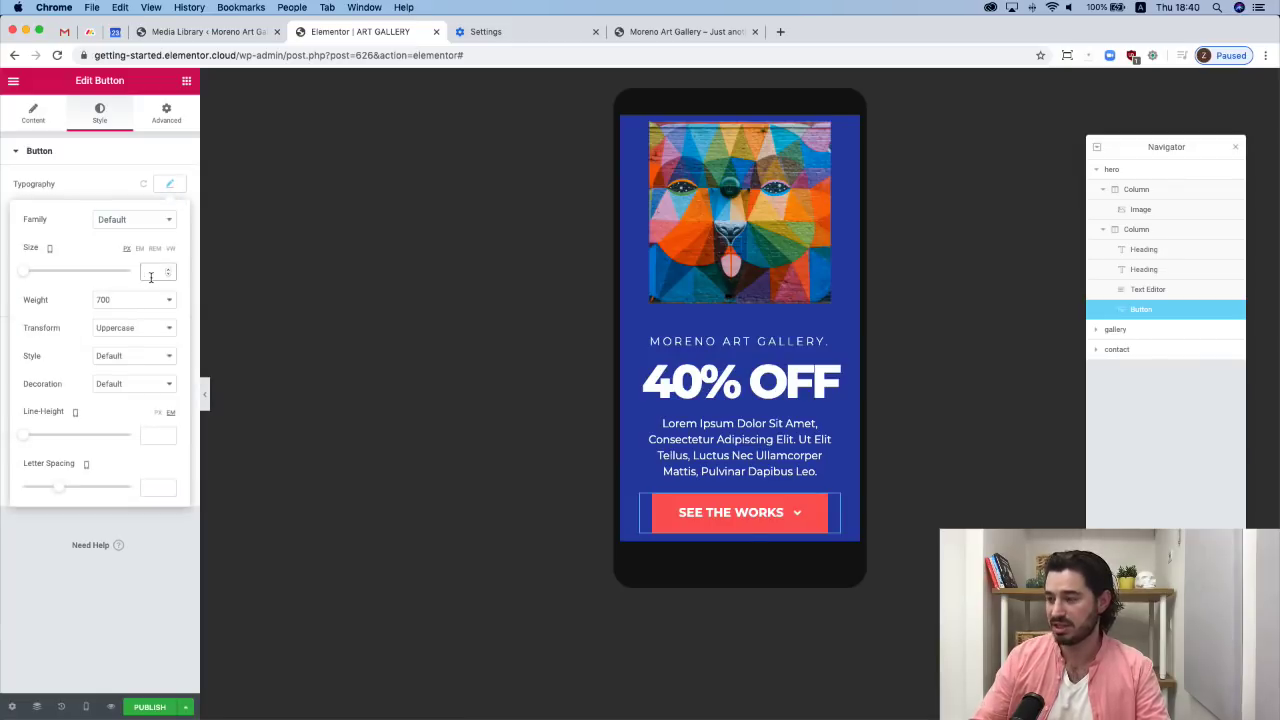
text(16)
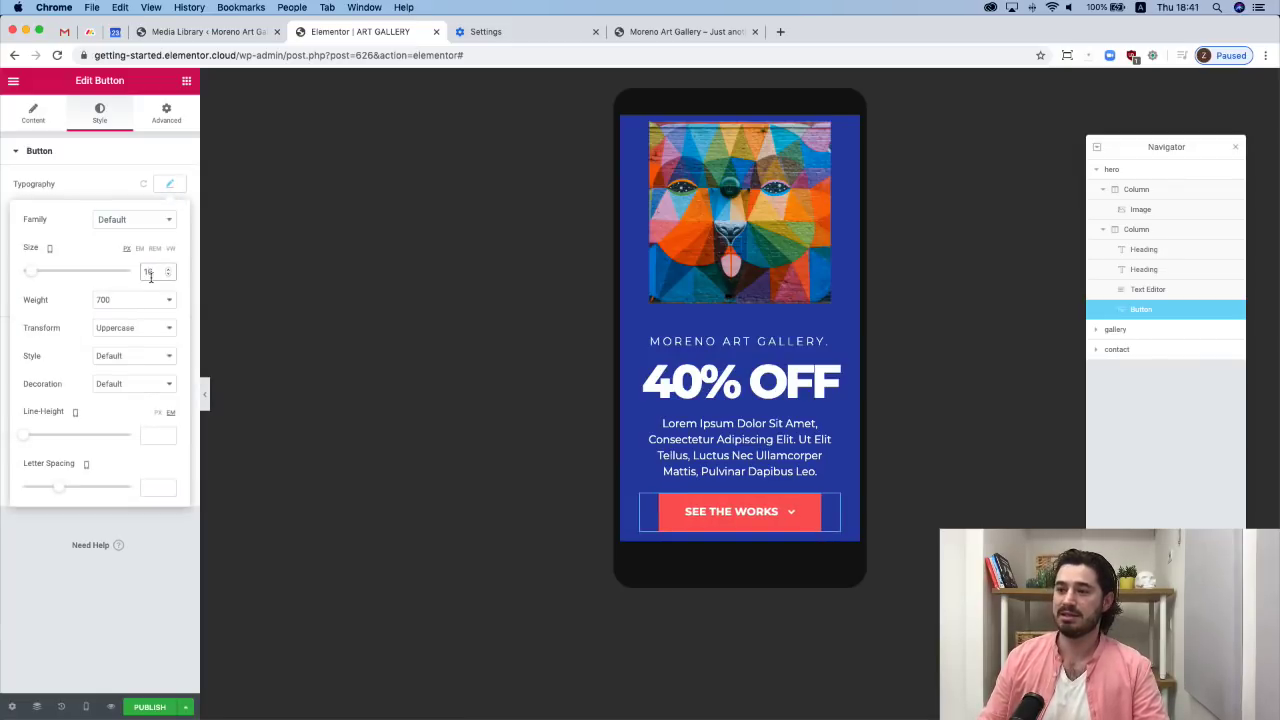
click(205, 395)
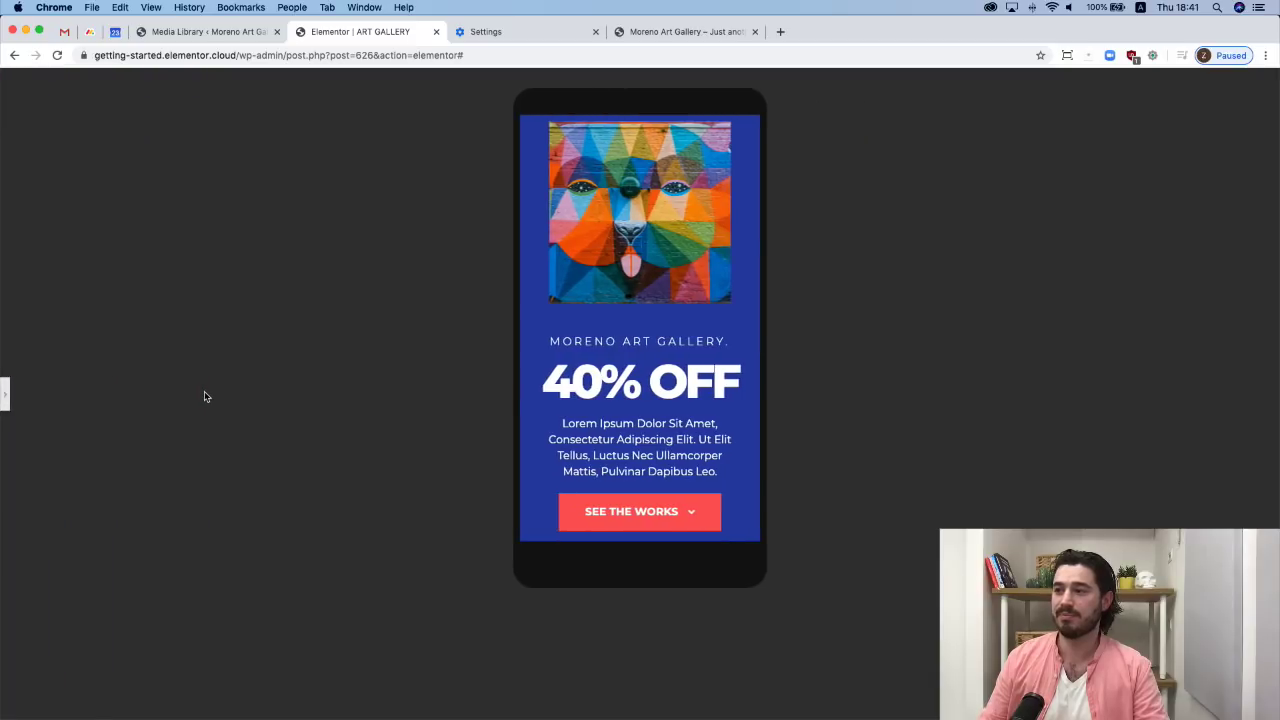
click(6, 397)
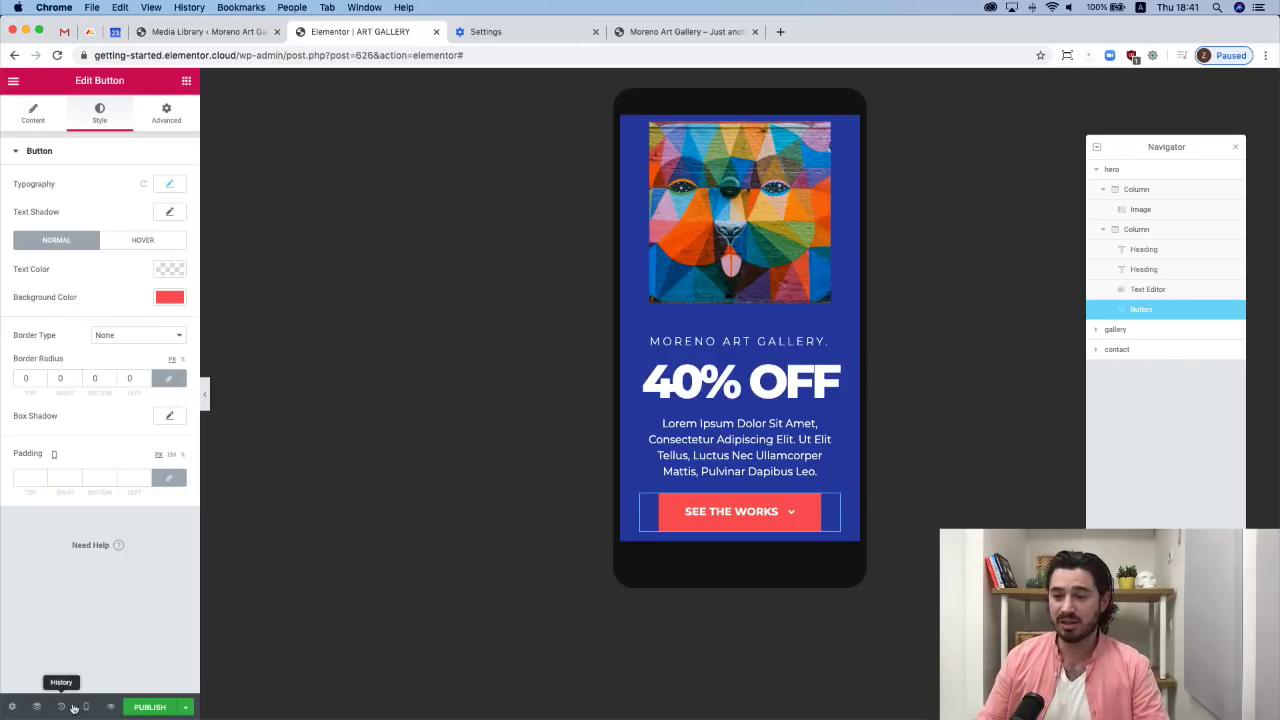
Switch the responsive preview back to desktop and close the Navigator.
mouse_move(86, 707)
click(60, 618)
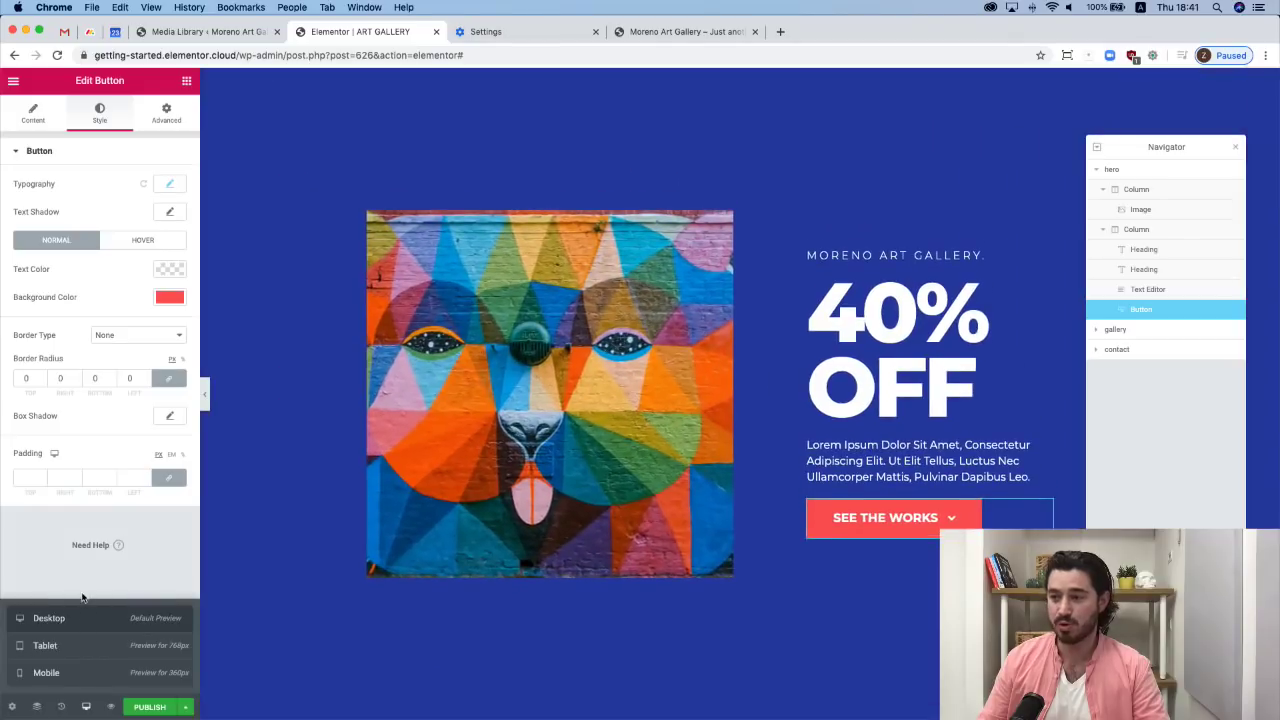
click(1238, 149)
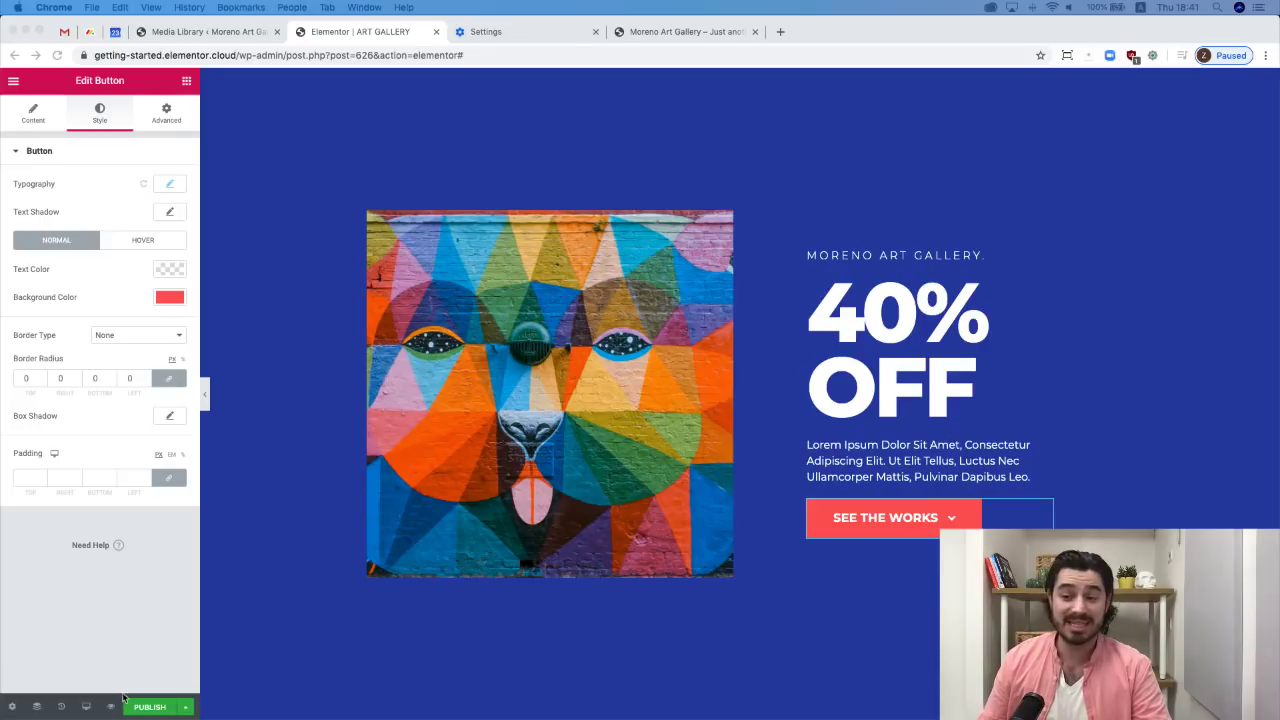
Examine the page's edit history, from the latest button and heading changes back to the earlier section and carousel actions.
click(135, 645)
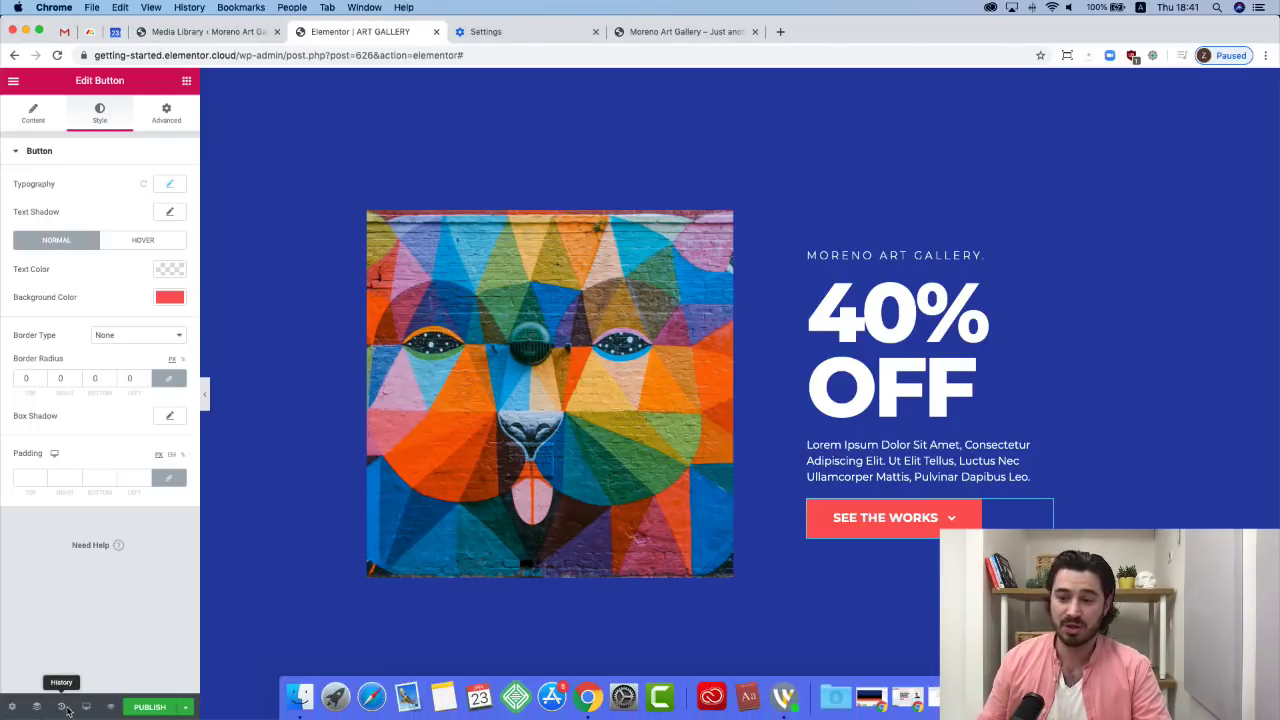
click(62, 707)
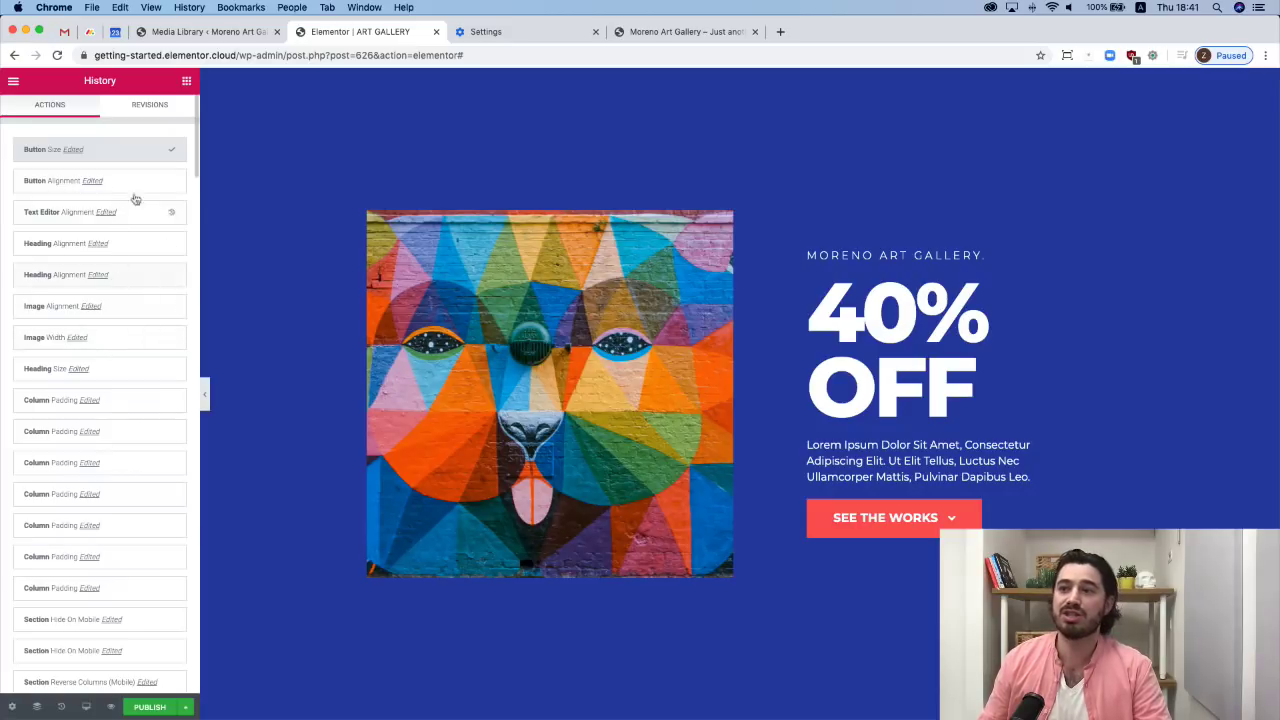
scroll(108, 277, down, 5)
scroll(108, 284, down, 2)
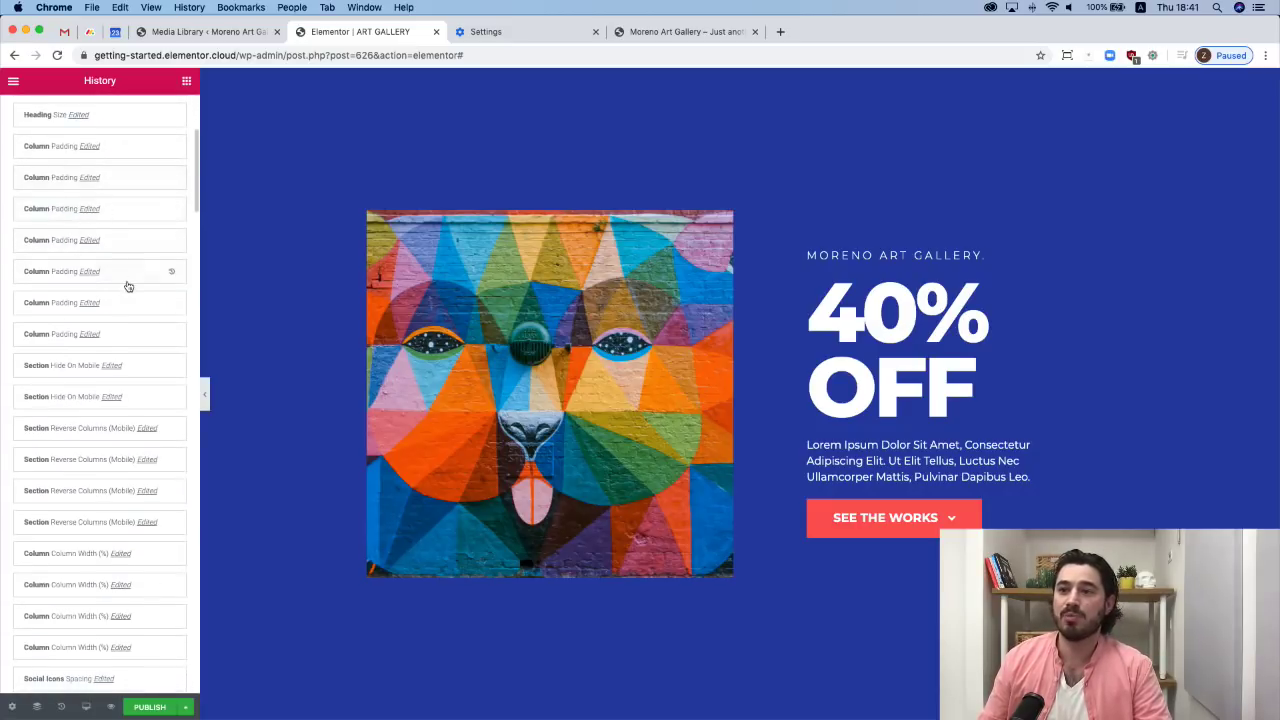
scroll(124, 285, down, 1)
scroll(112, 335, down, 12)
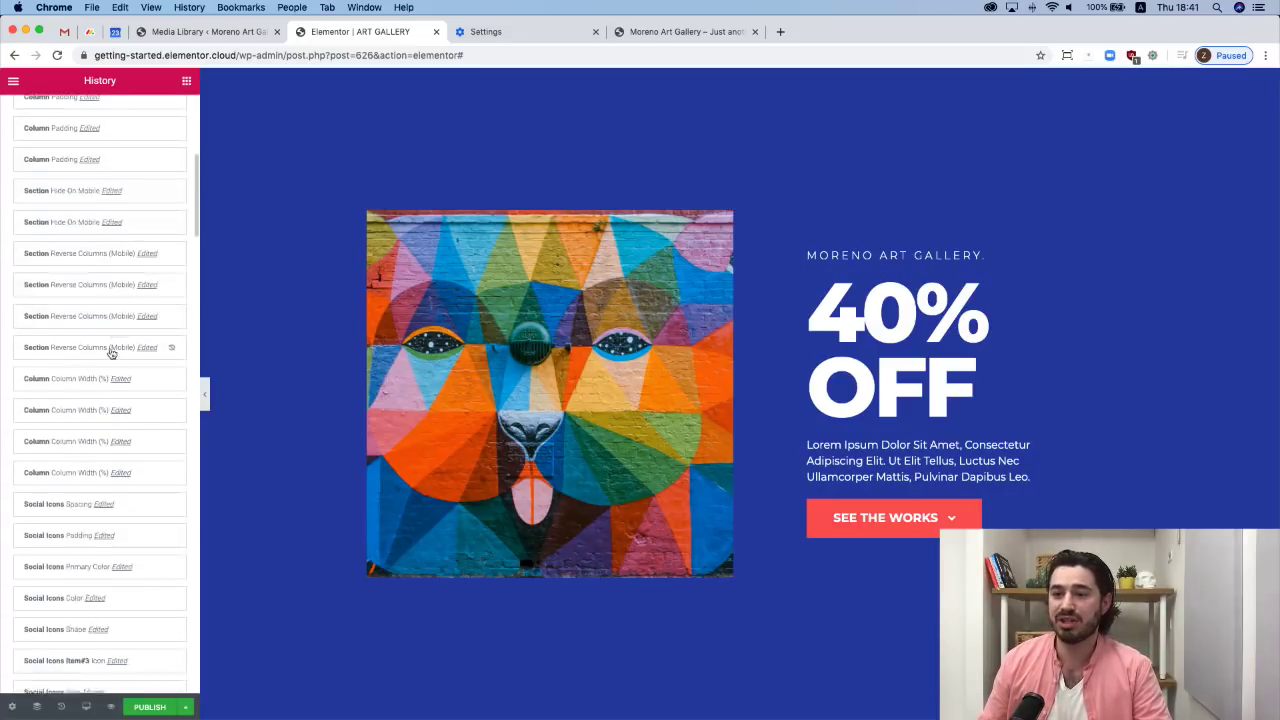
scroll(112, 335, up, 1)
scroll(113, 333, down, 10)
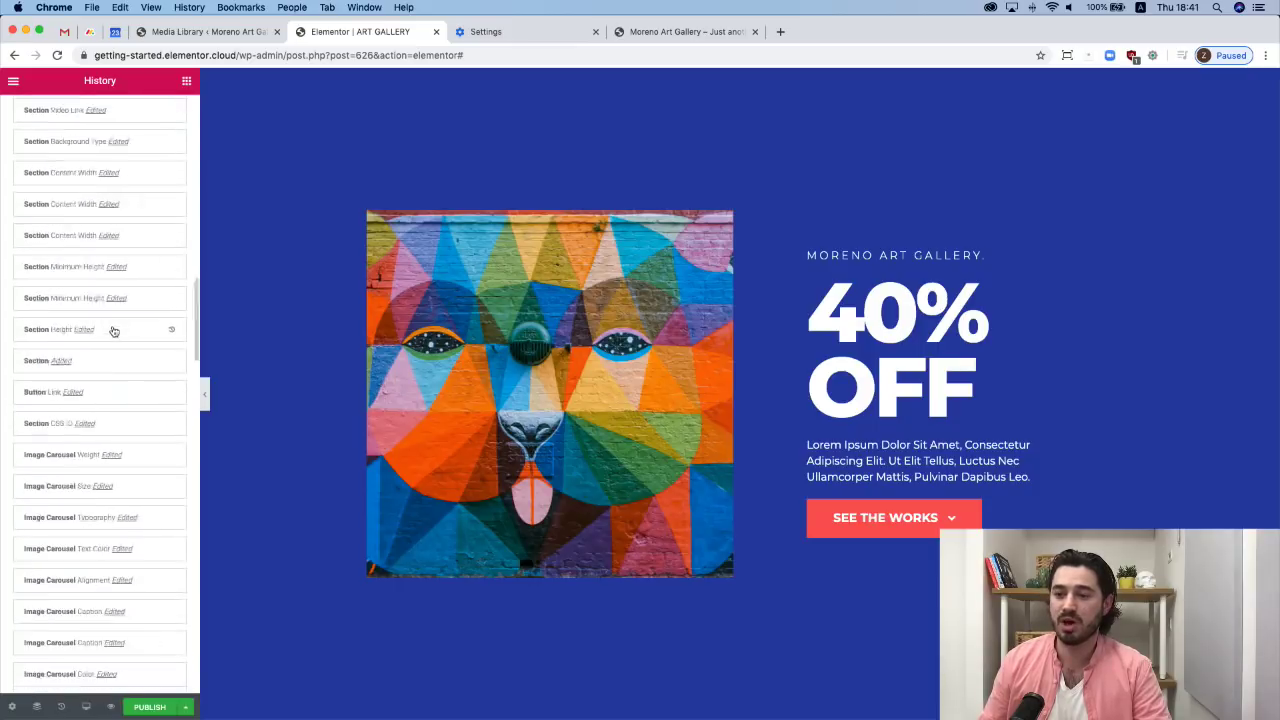
scroll(110, 330, up, 10)
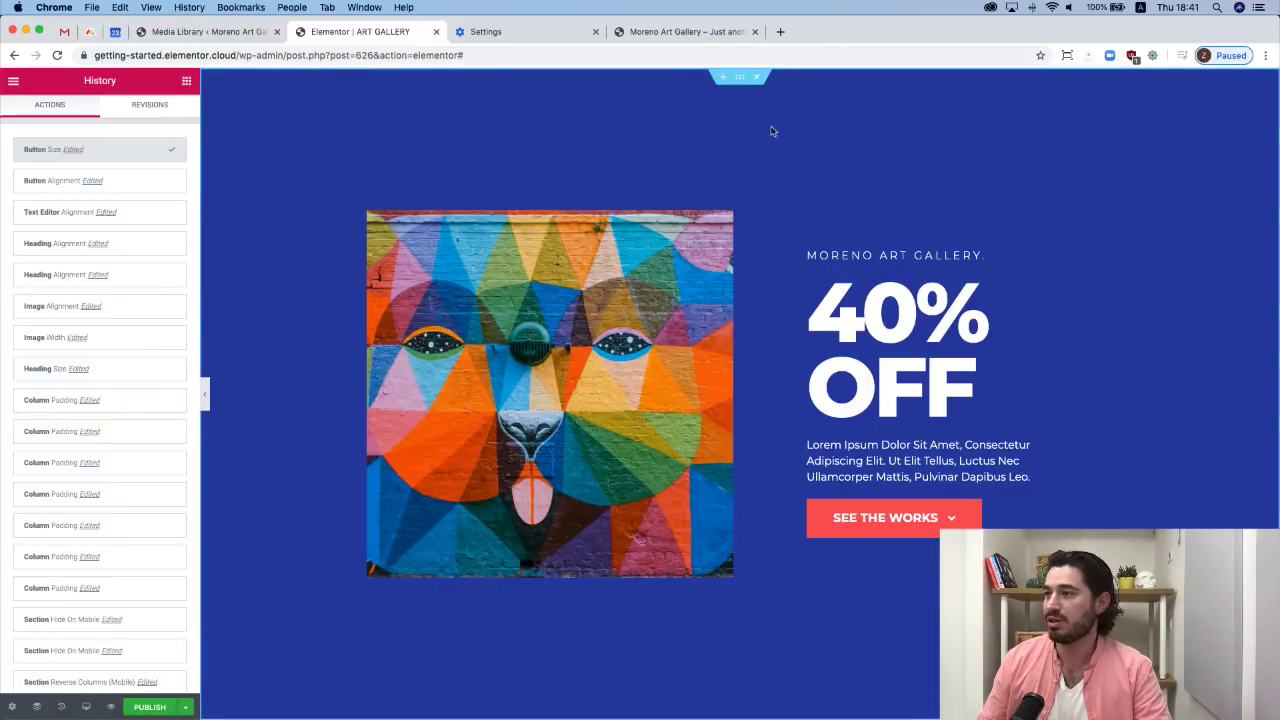
Save the art gallery page as a draft and publish it.
click(740, 77)
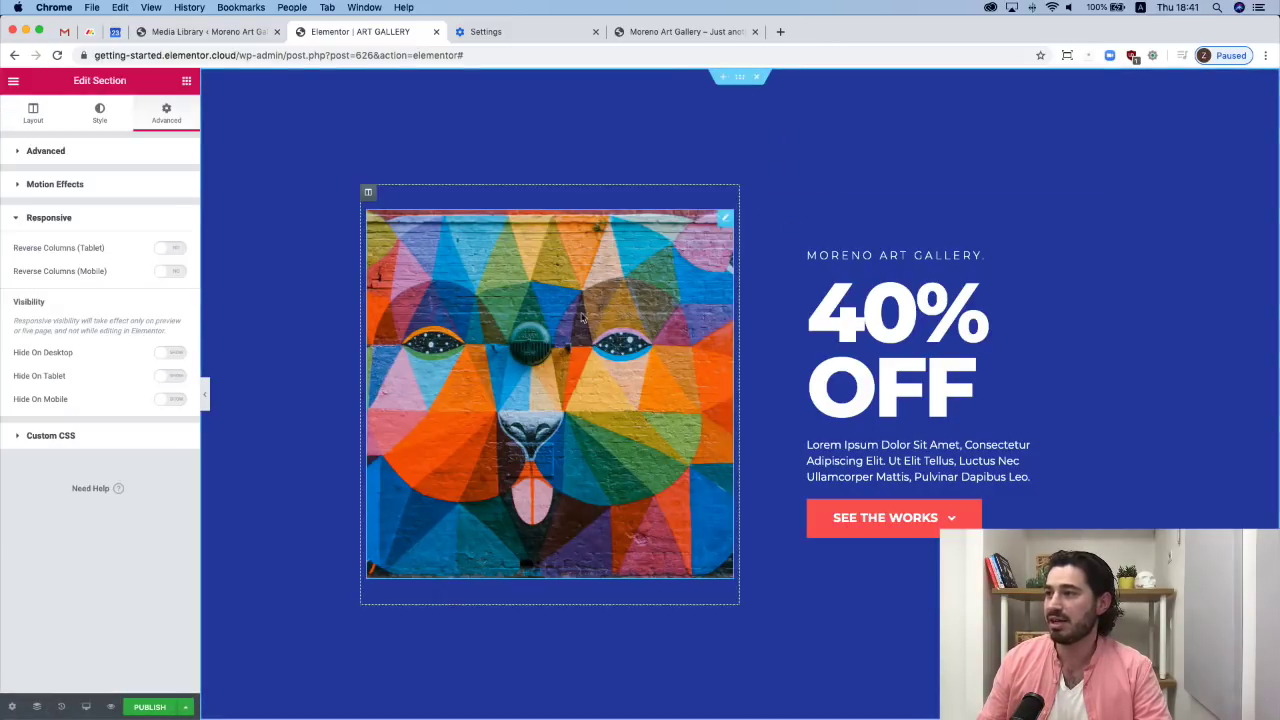
click(186, 704)
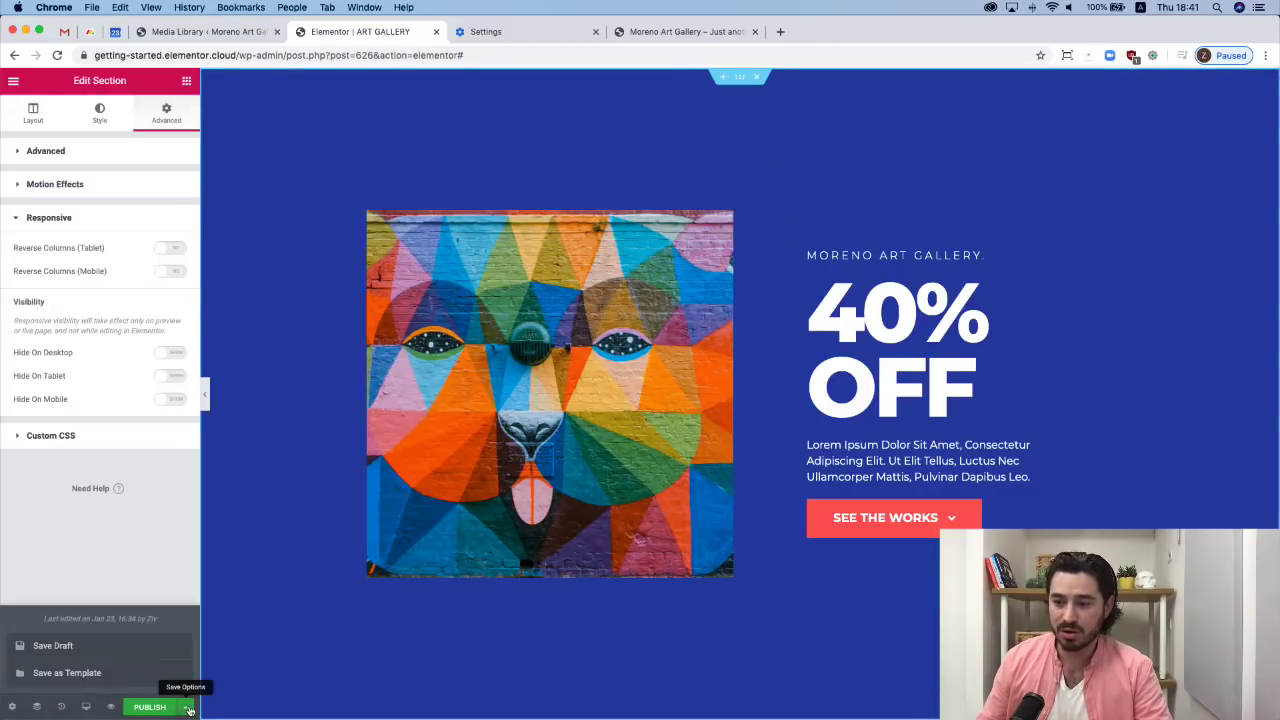
click(128, 653)
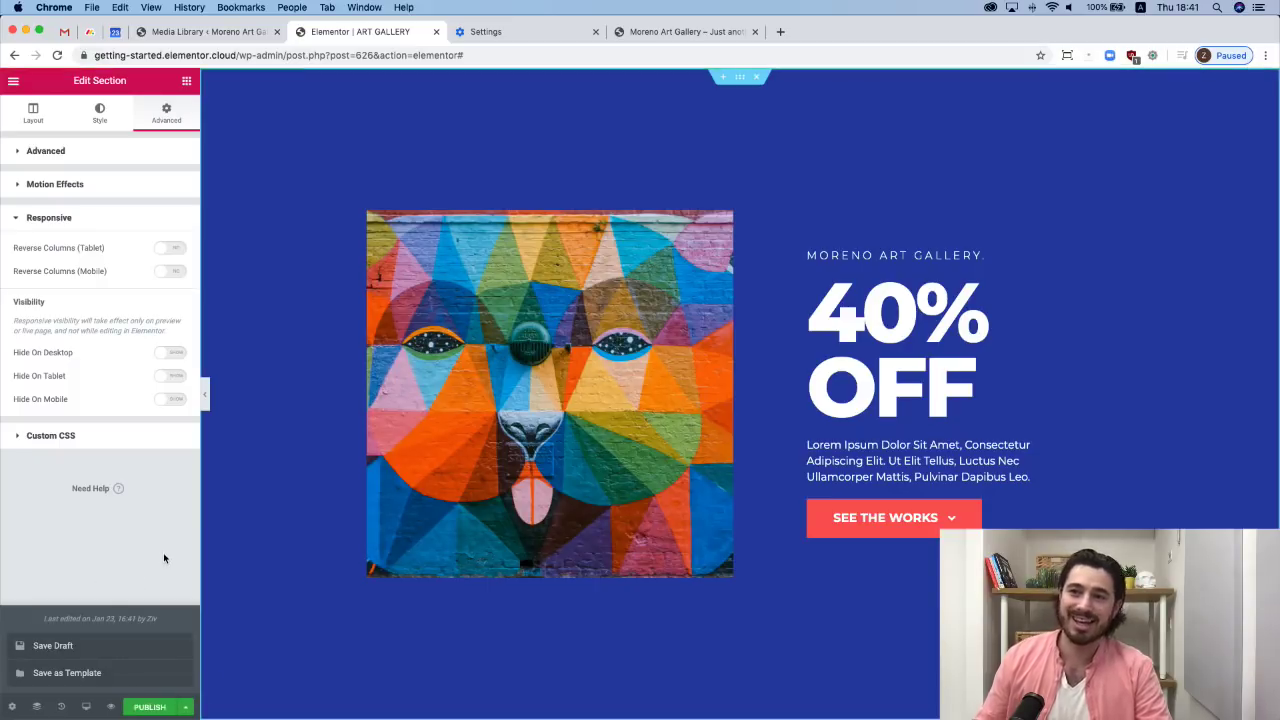
click(186, 708)
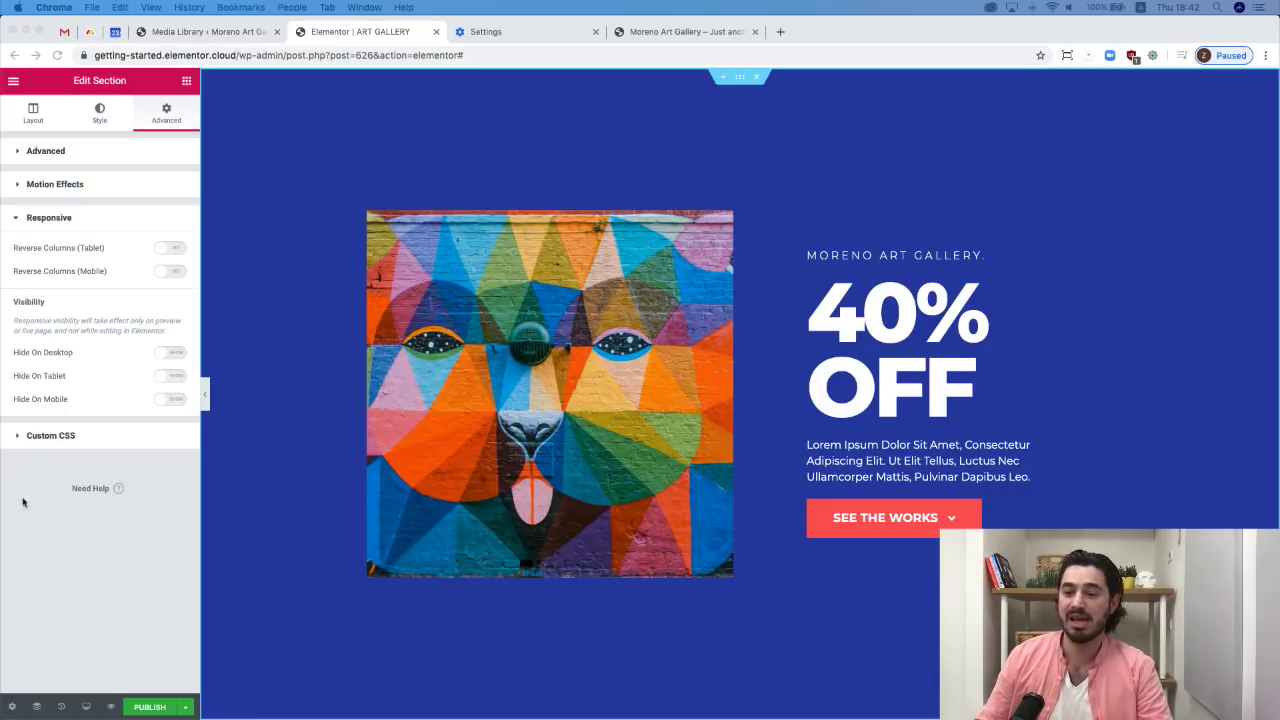
click(154, 632)
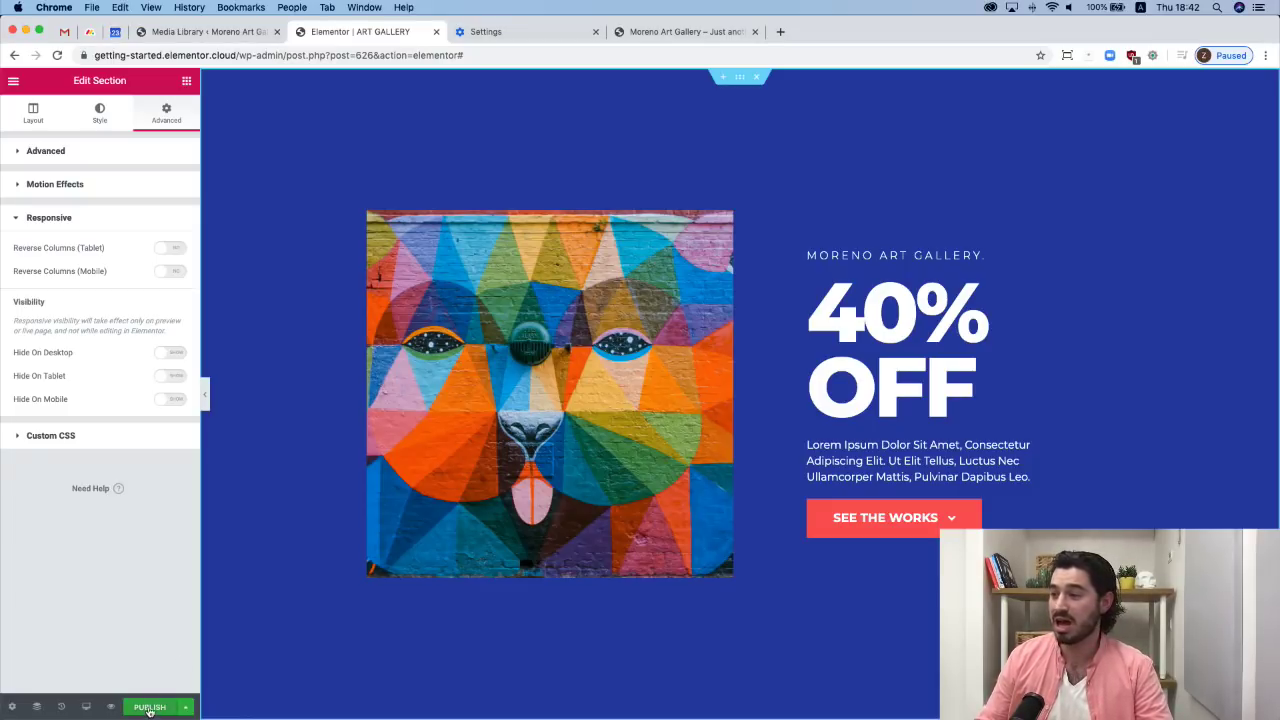
click(149, 708)
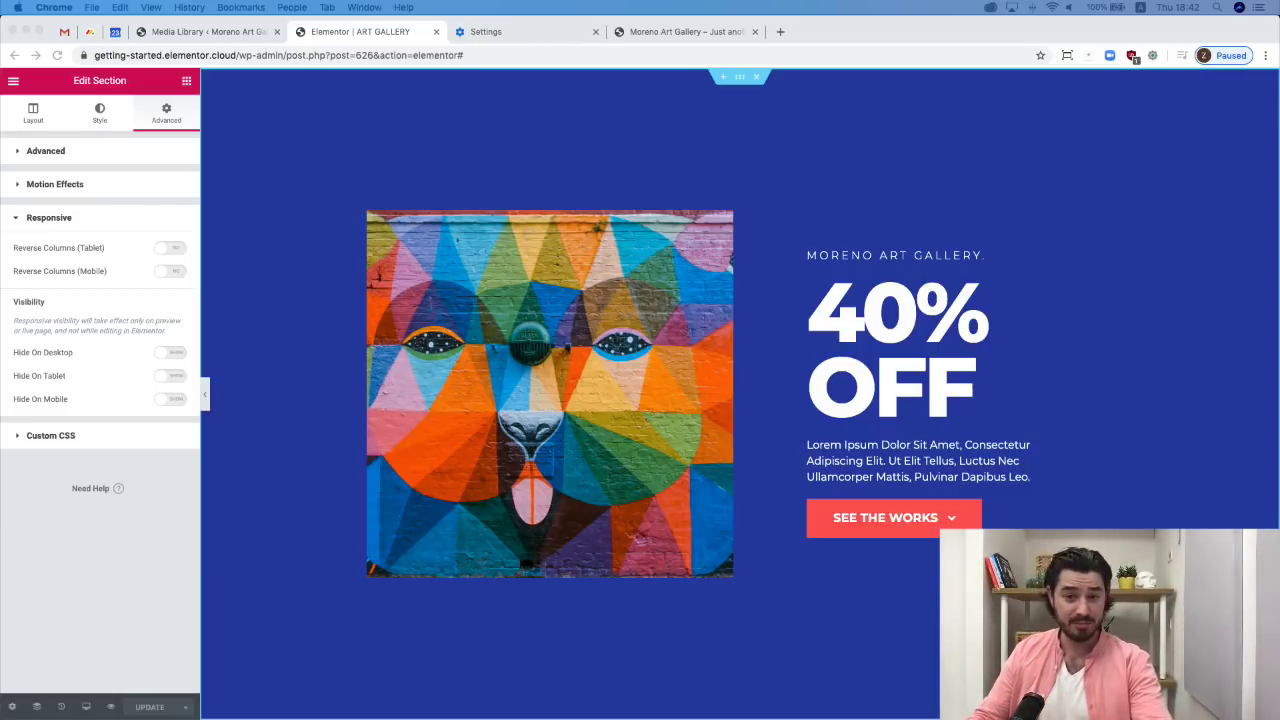
Preview the published page in the browser, testing the "see the works" and "inquire now" buttons and viewing the contact section.
click(112, 707)
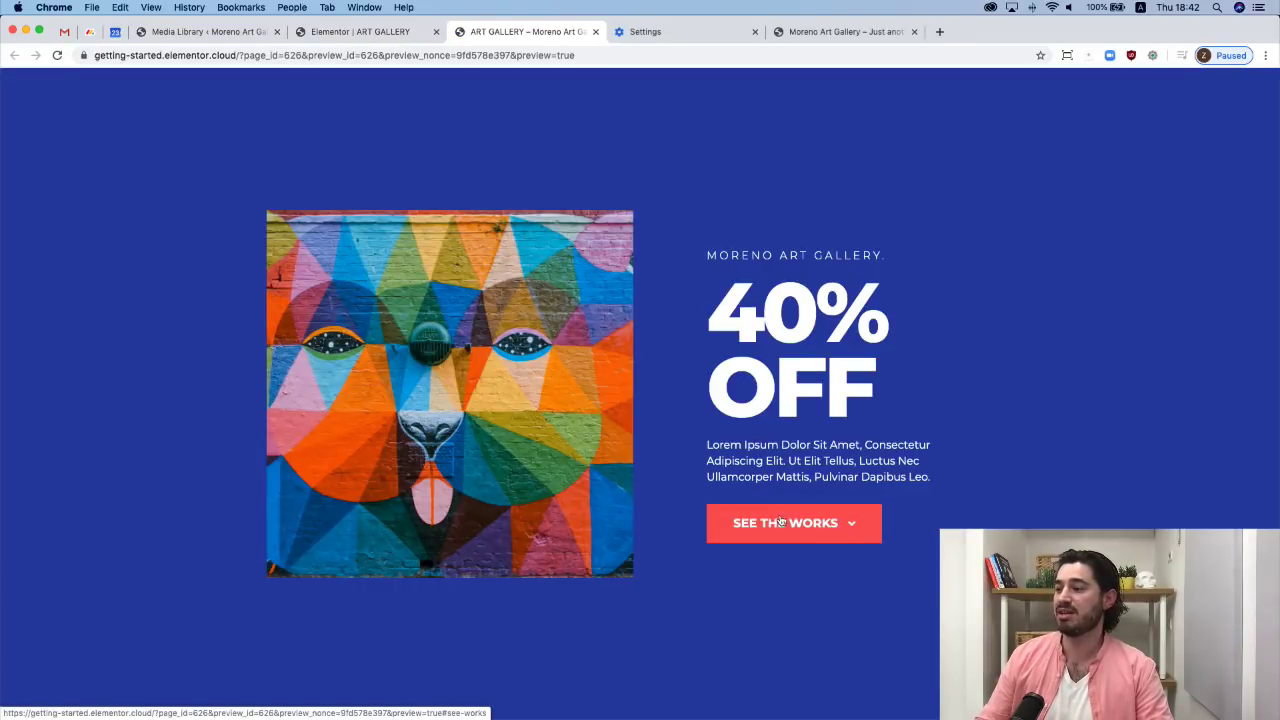
click(836, 522)
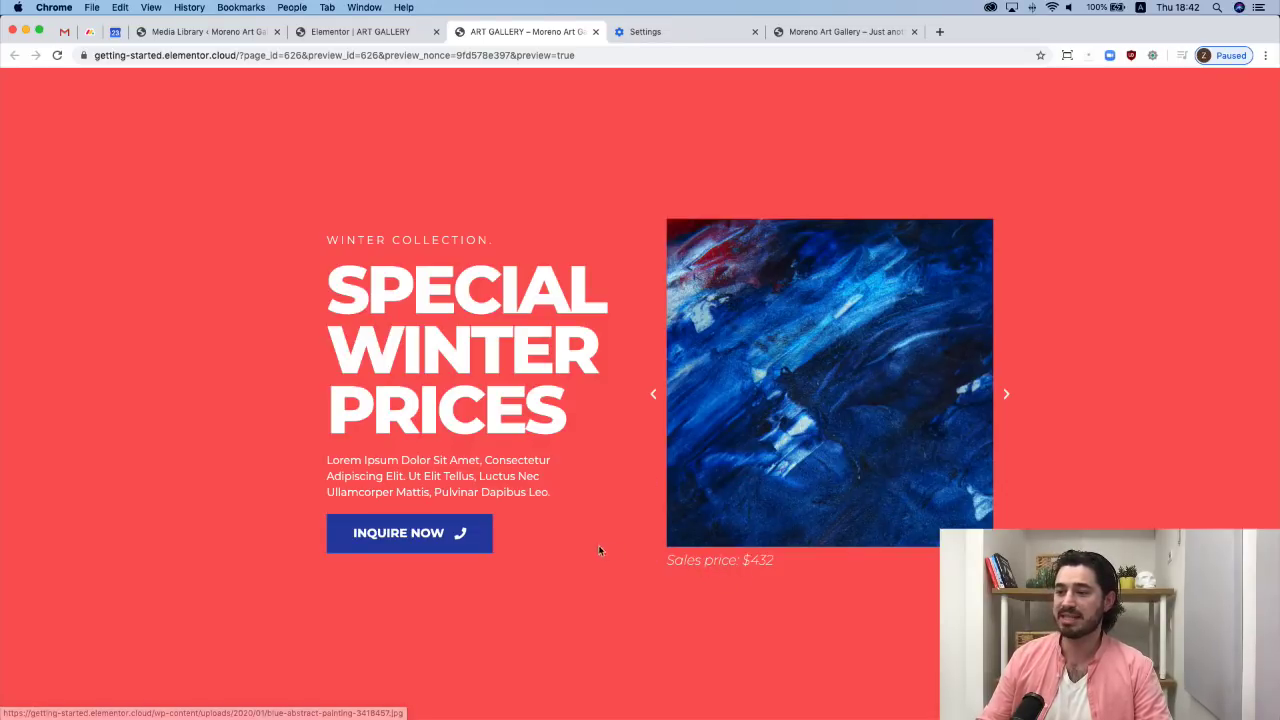
click(464, 540)
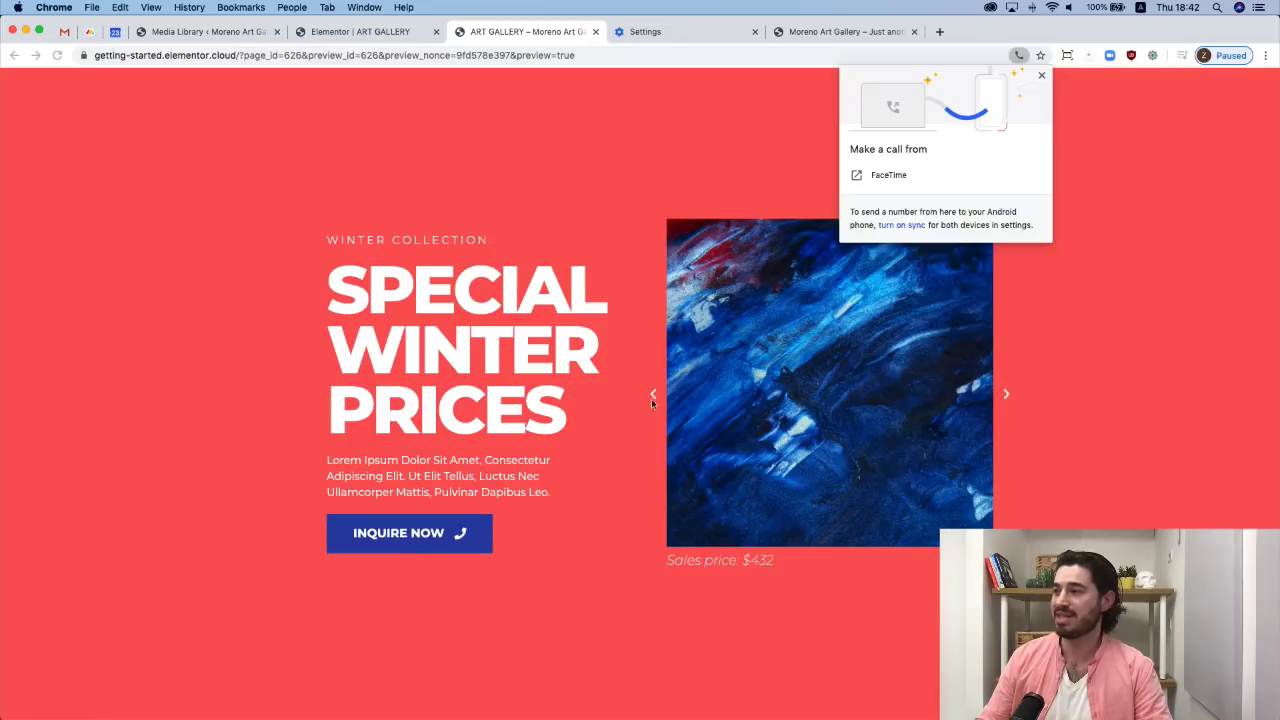
click(1042, 77)
scroll(700, 390, down, 5)
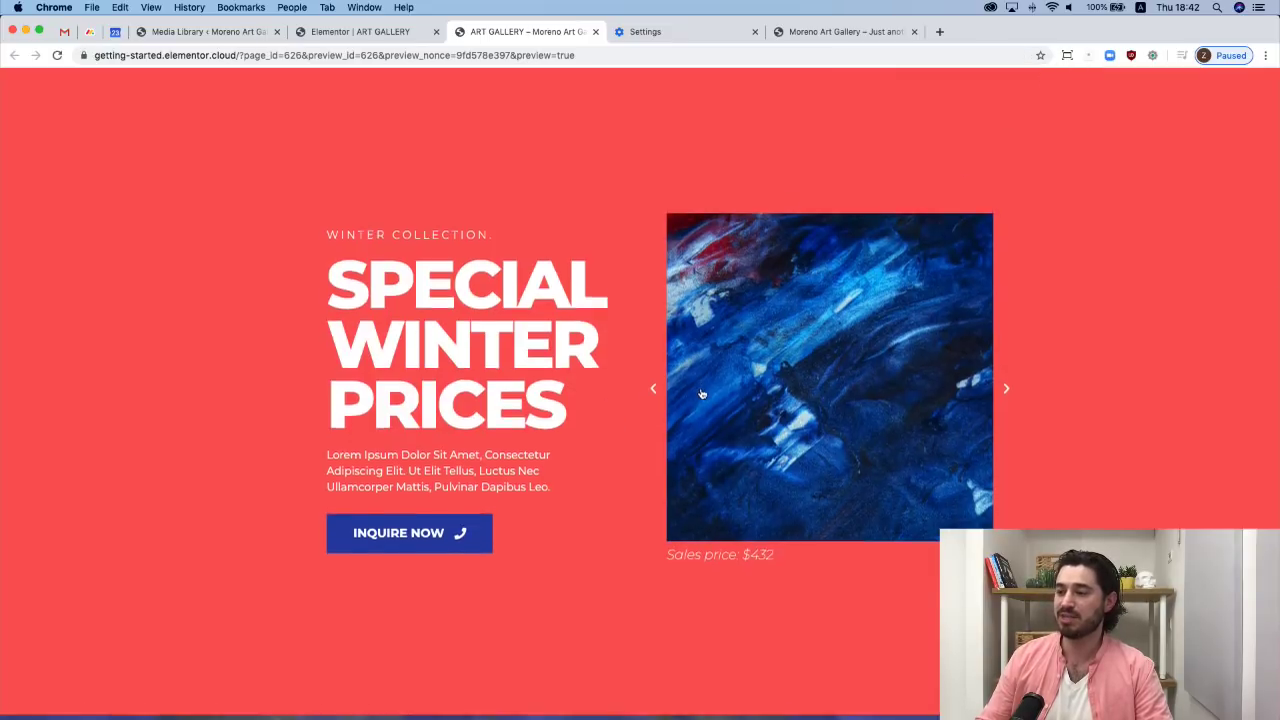
scroll(699, 389, down, 5)
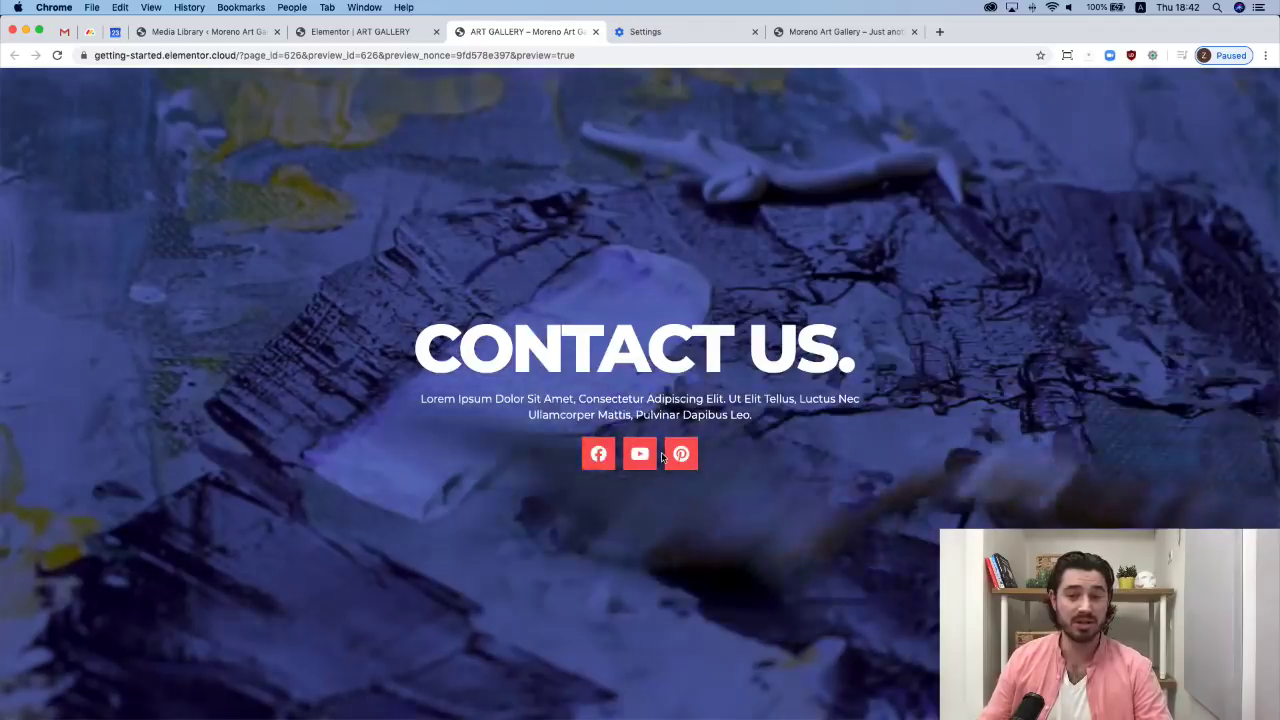
scroll(526, 299, up, 15)
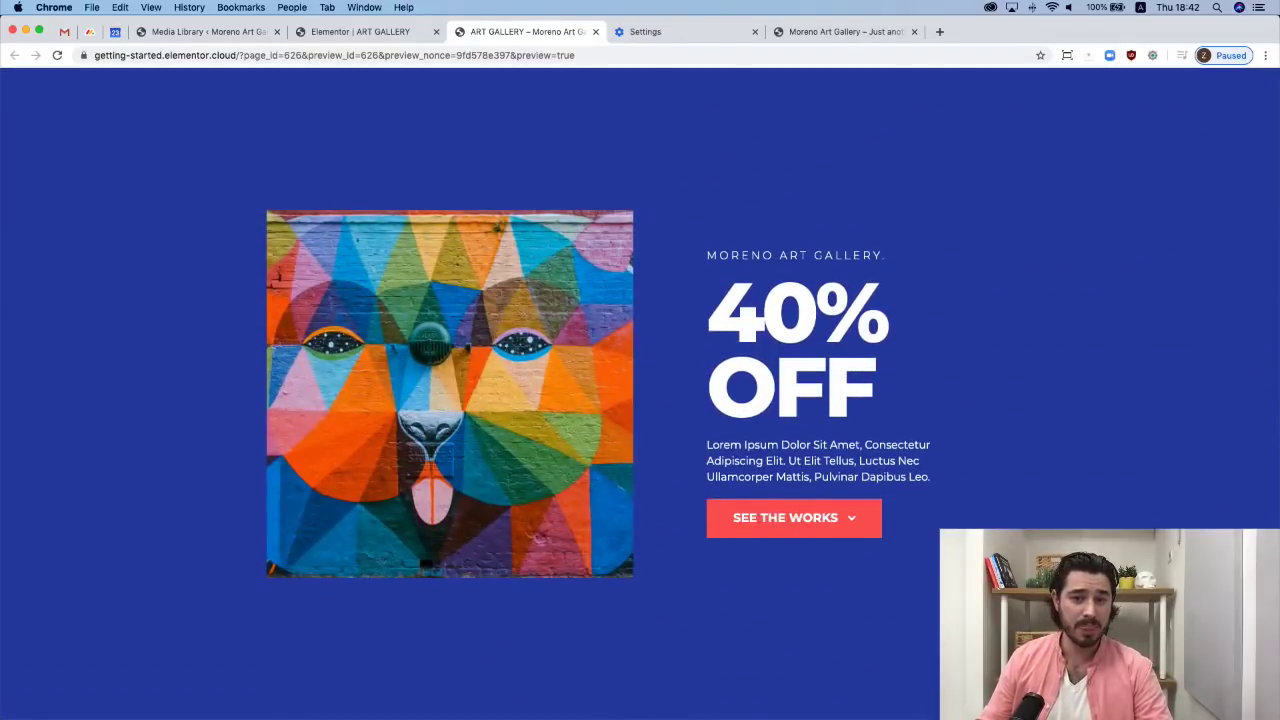
Return to the Elementor editor, save the whole page to the library as a template named "landing page", and close the library.
click(360, 31)
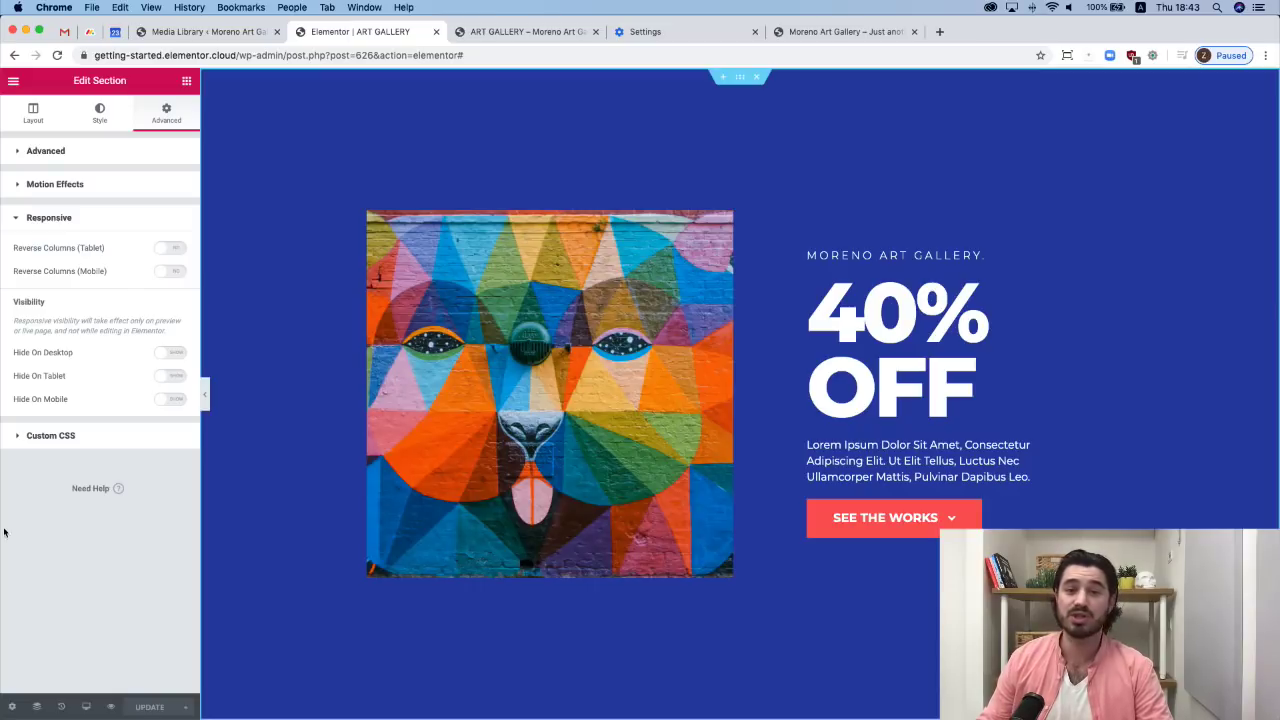
click(185, 707)
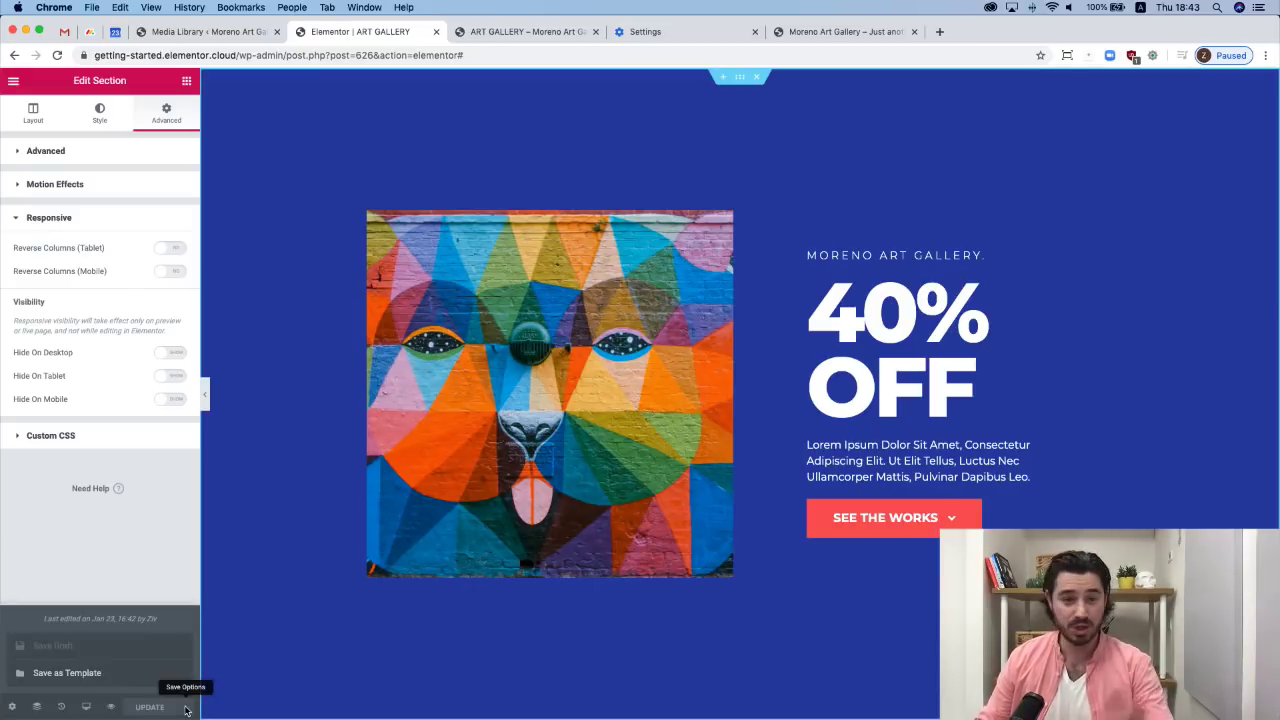
click(88, 672)
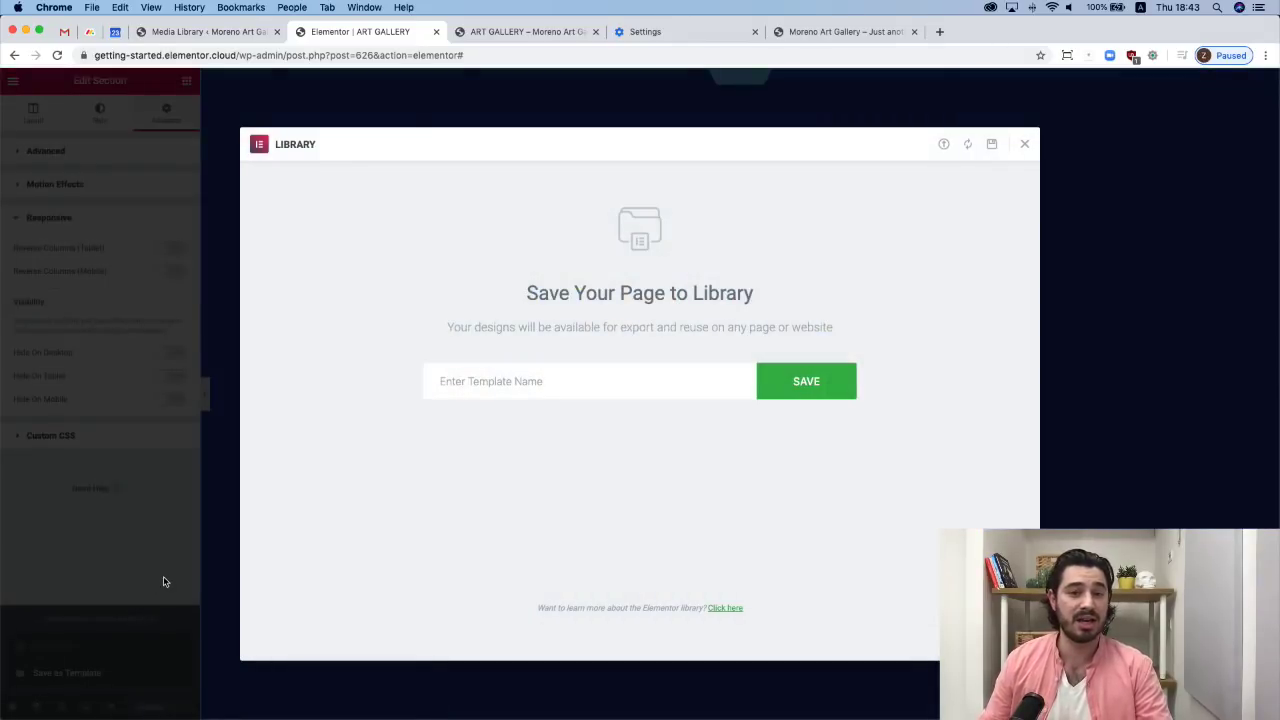
click(535, 388)
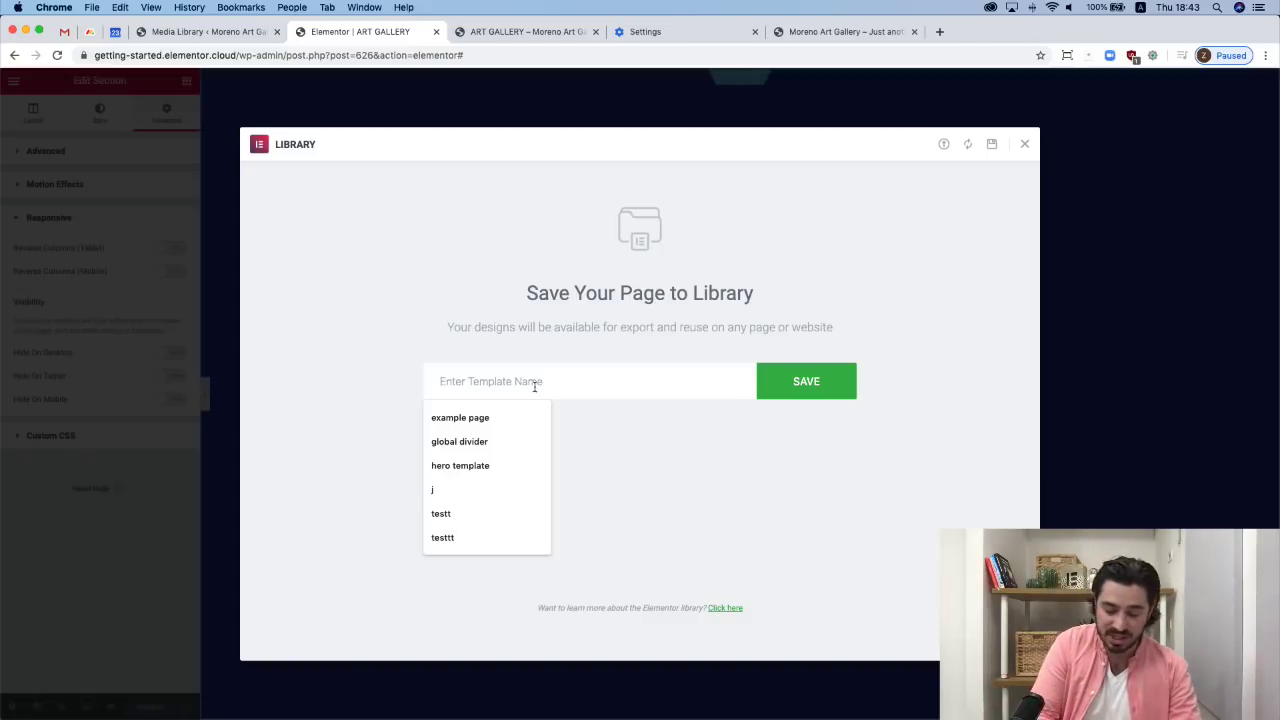
text(landing )
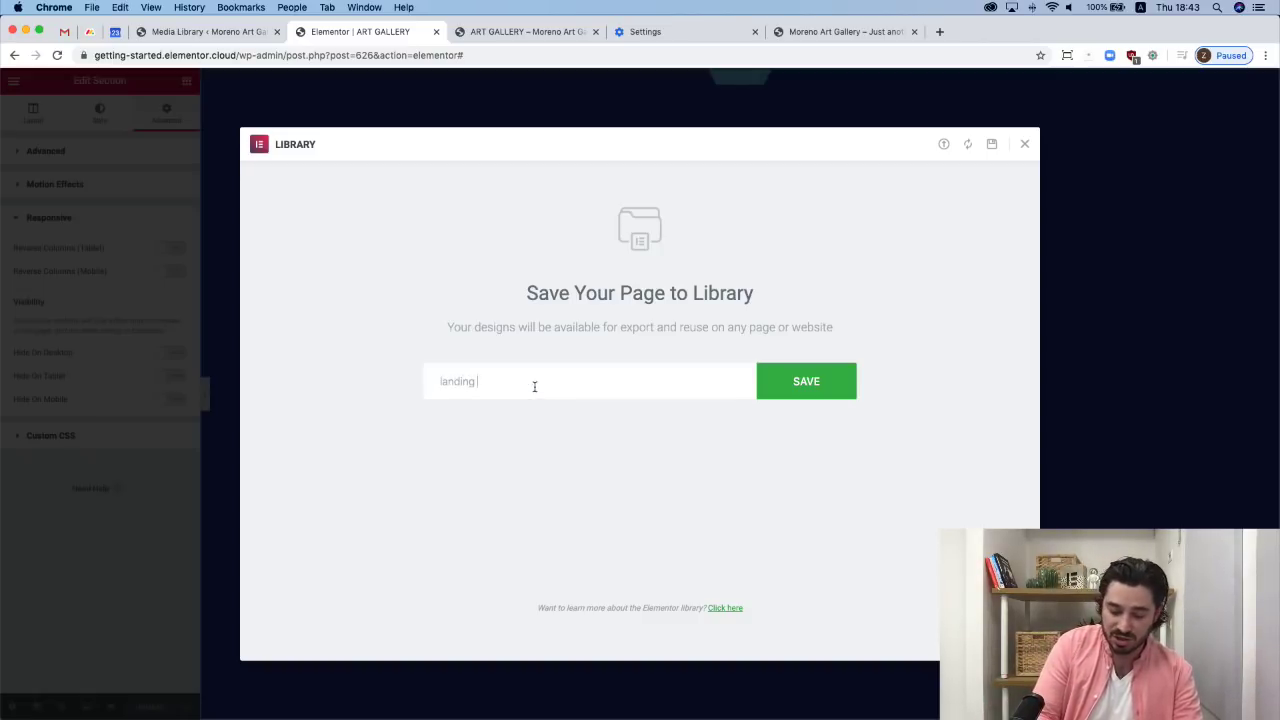
text(page)
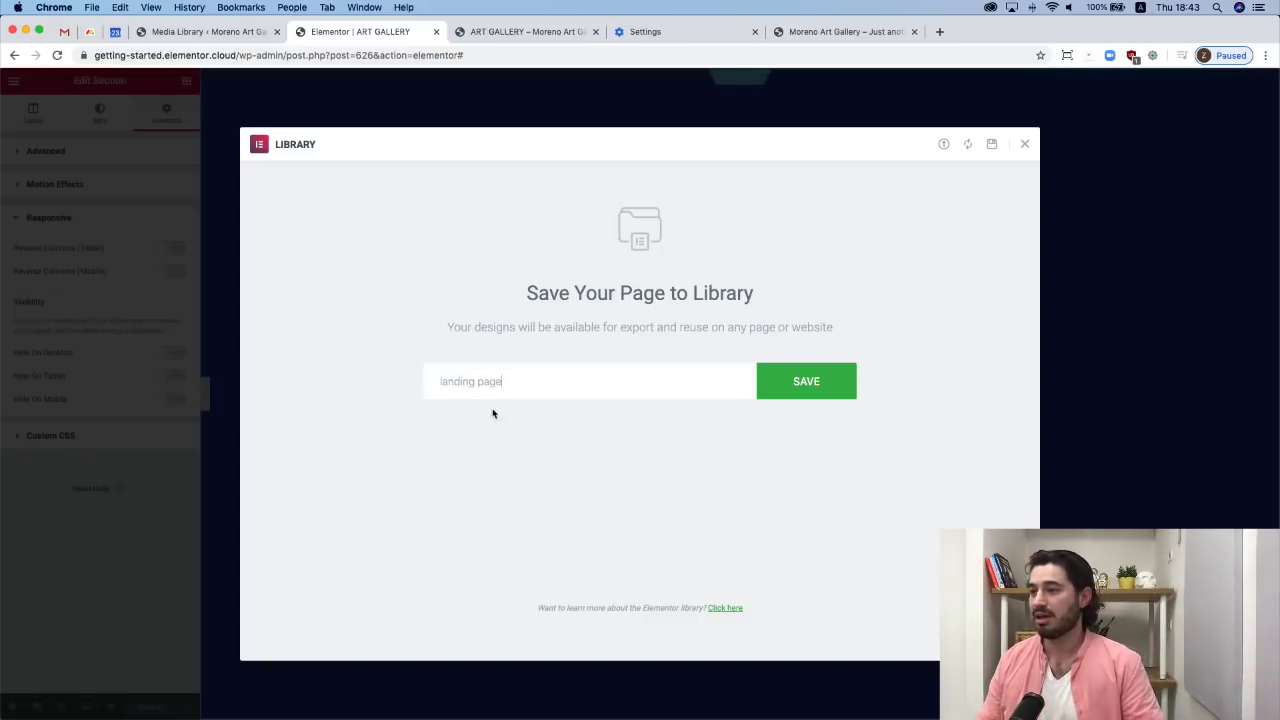
click(806, 381)
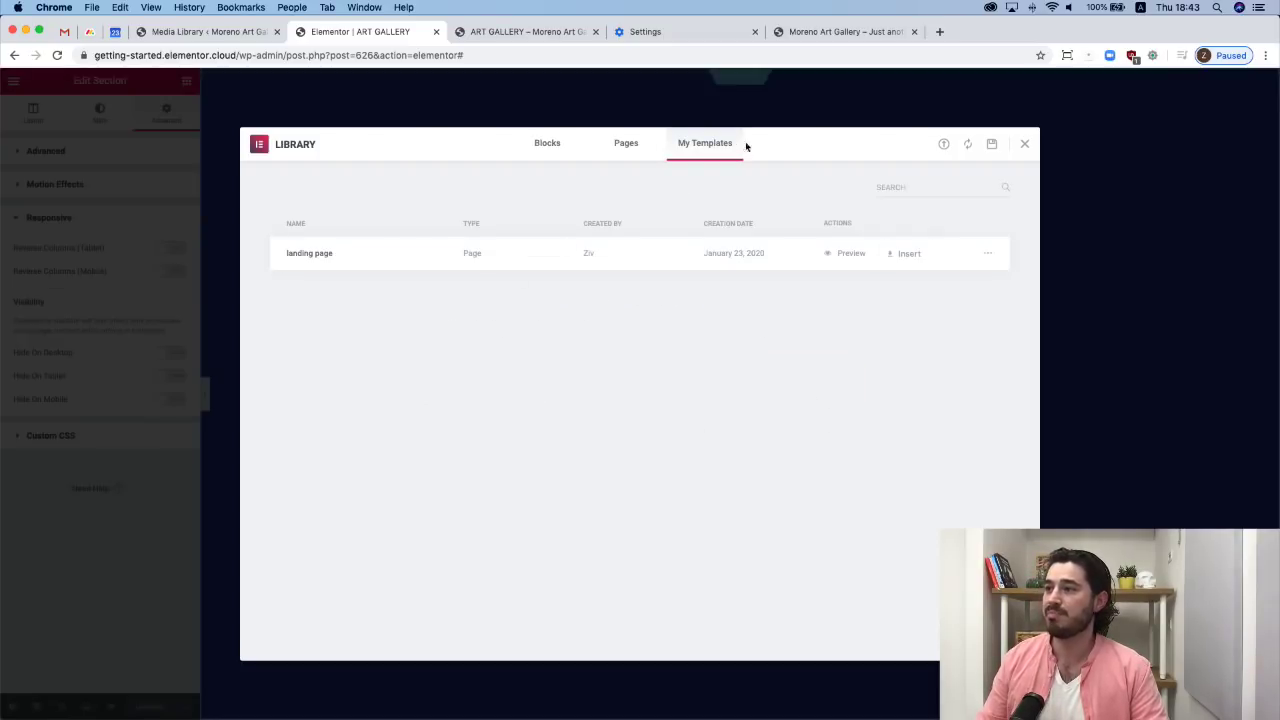
click(905, 256)
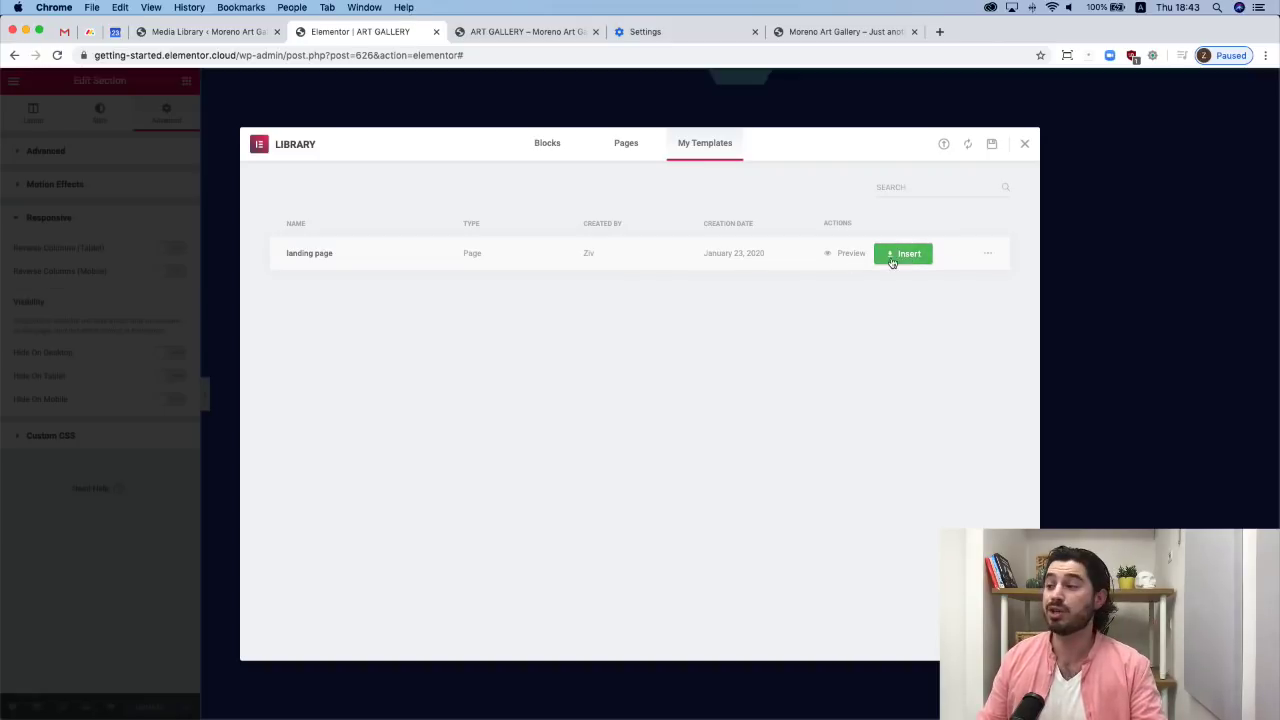
click(1025, 143)
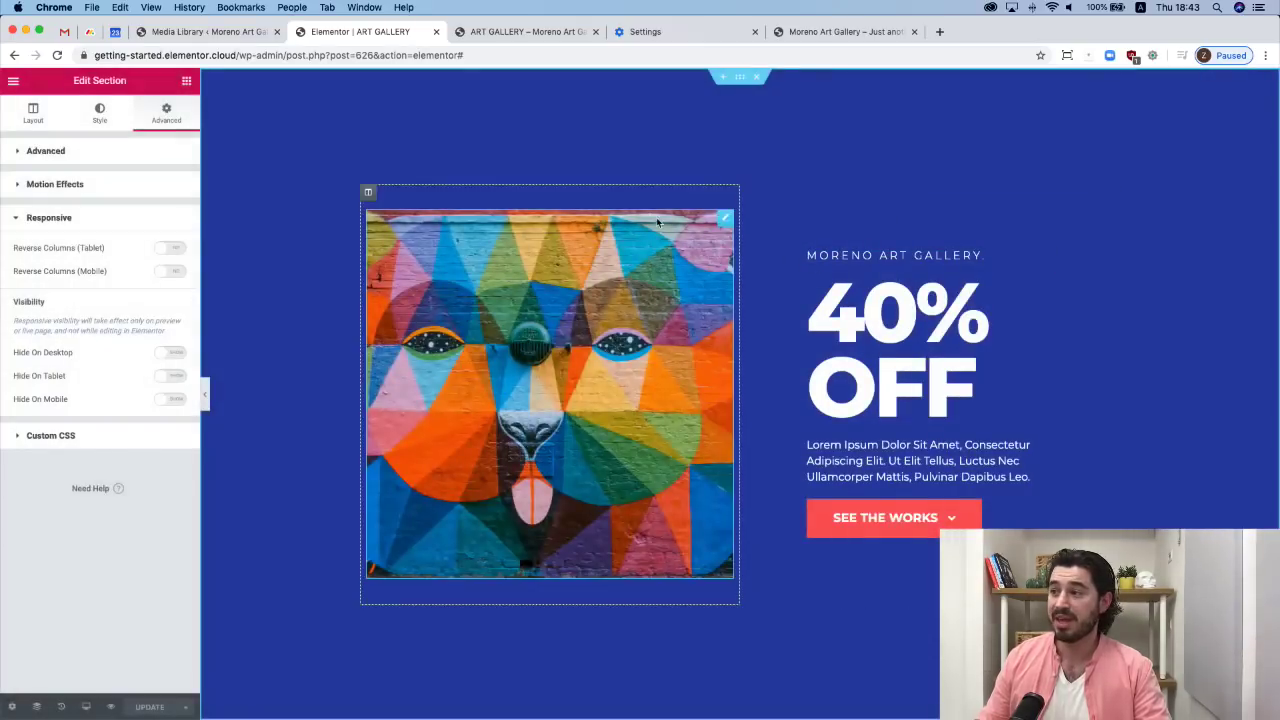
Save the 40% OFF hero section to the library as a template named "hero template" and close the library.
right_click(742, 83)
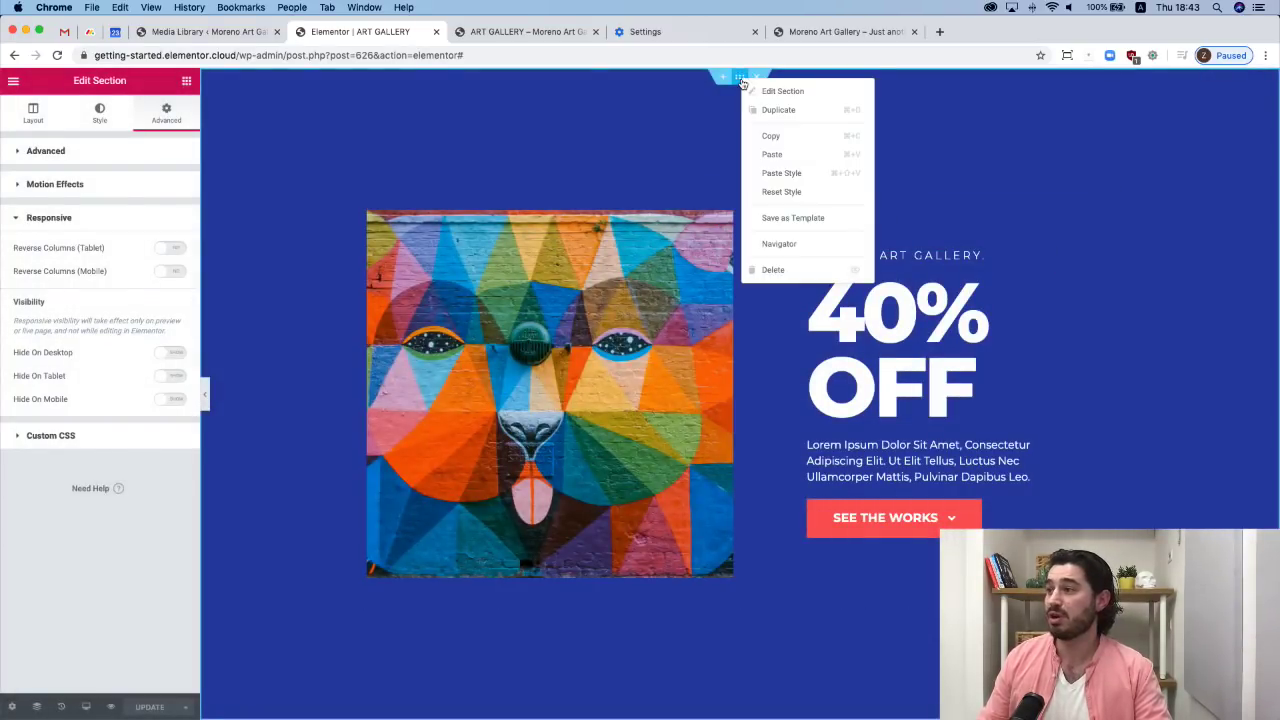
click(785, 222)
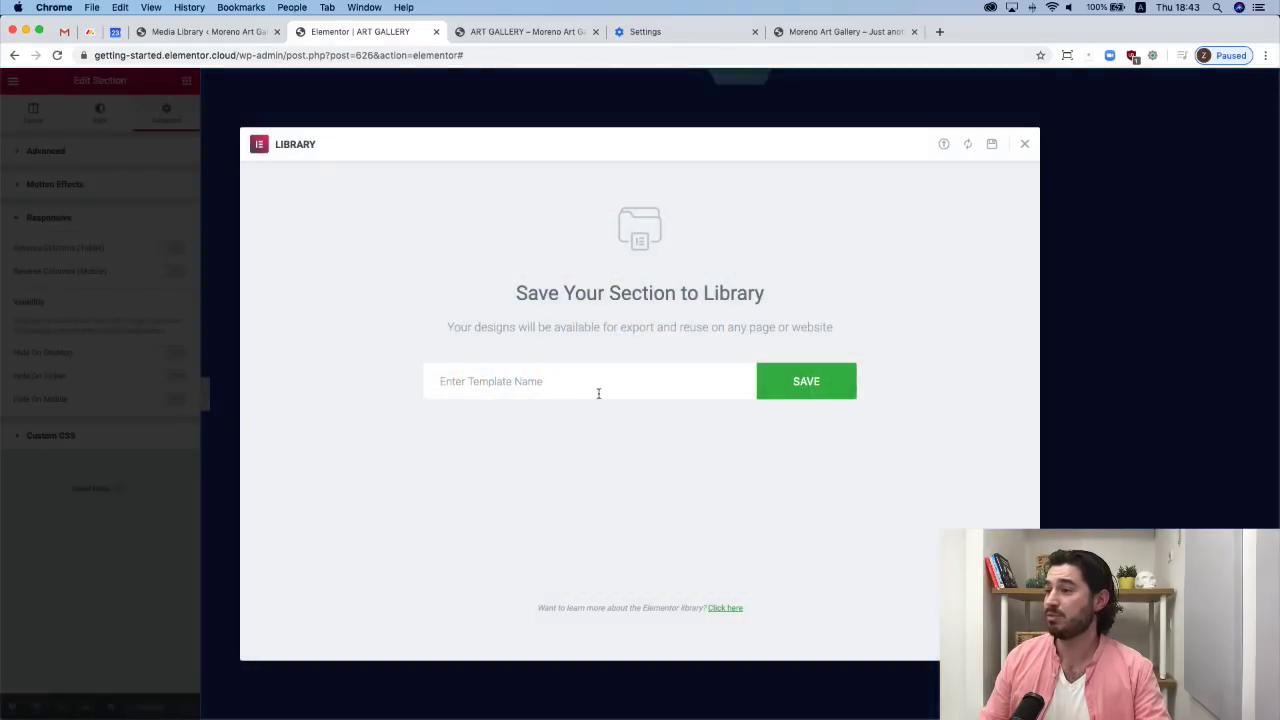
click(598, 393)
text(hero)
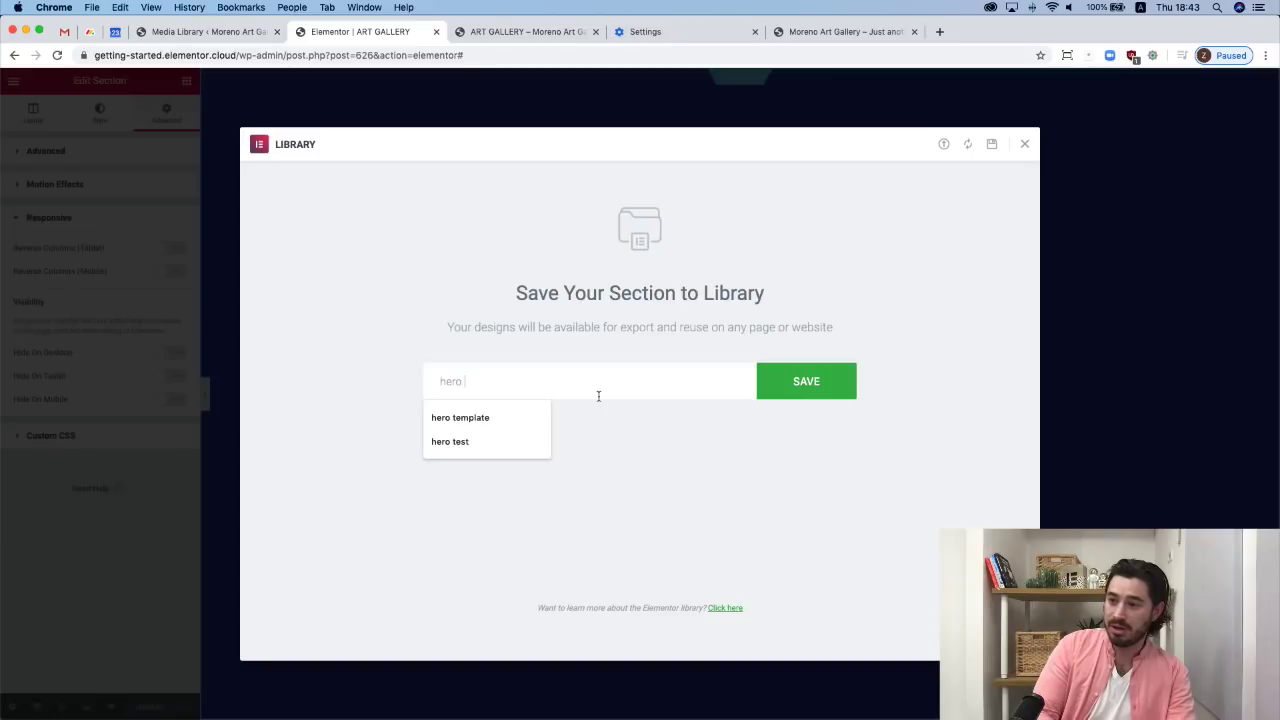
text( template)
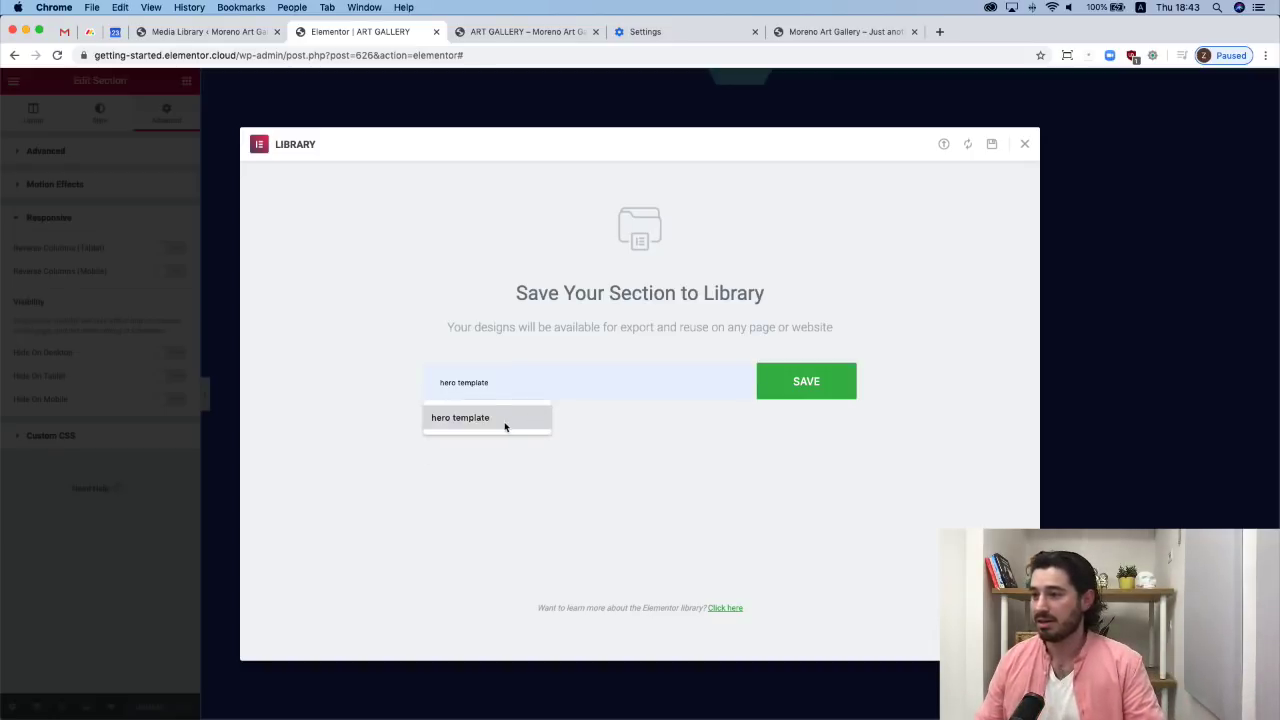
click(506, 423)
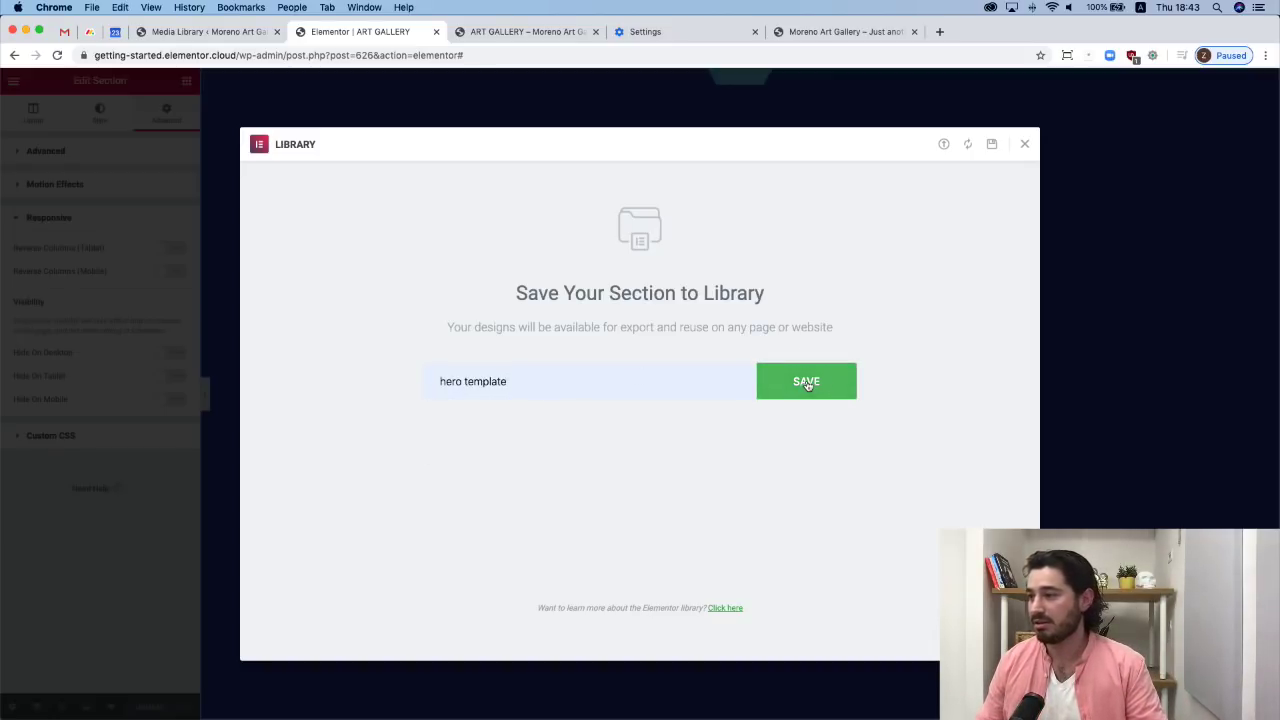
click(808, 385)
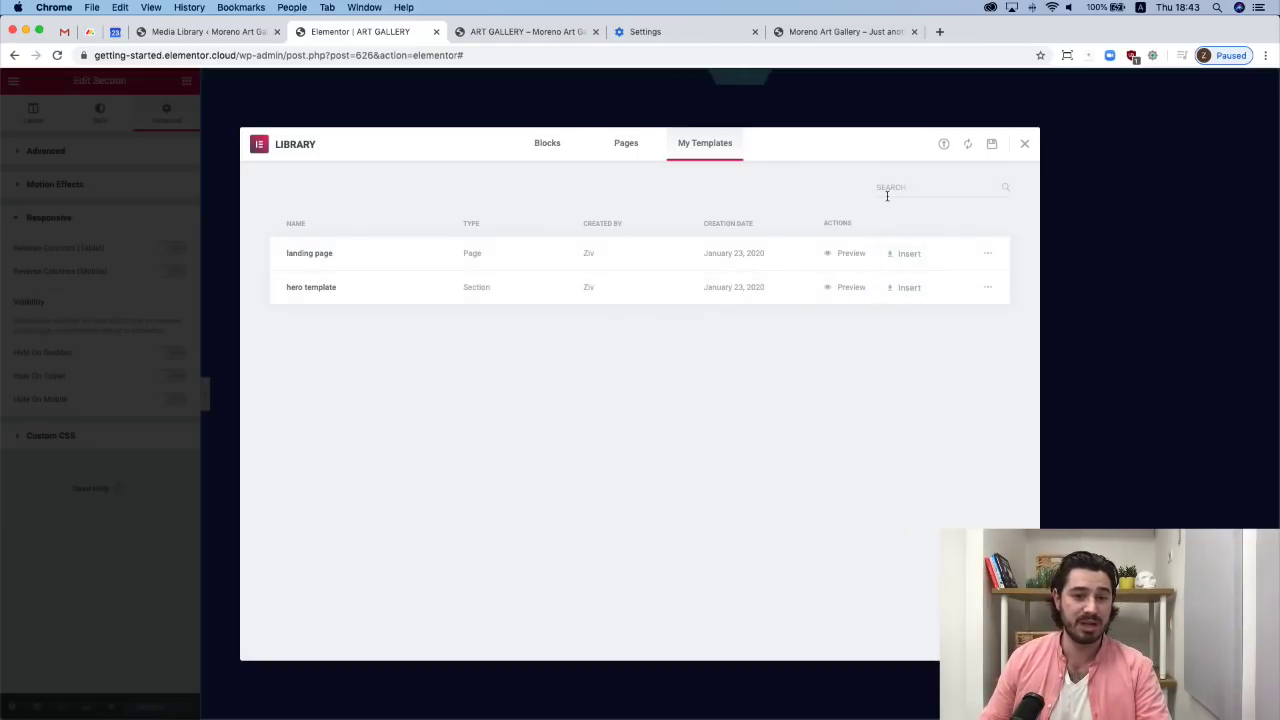
click(1025, 146)
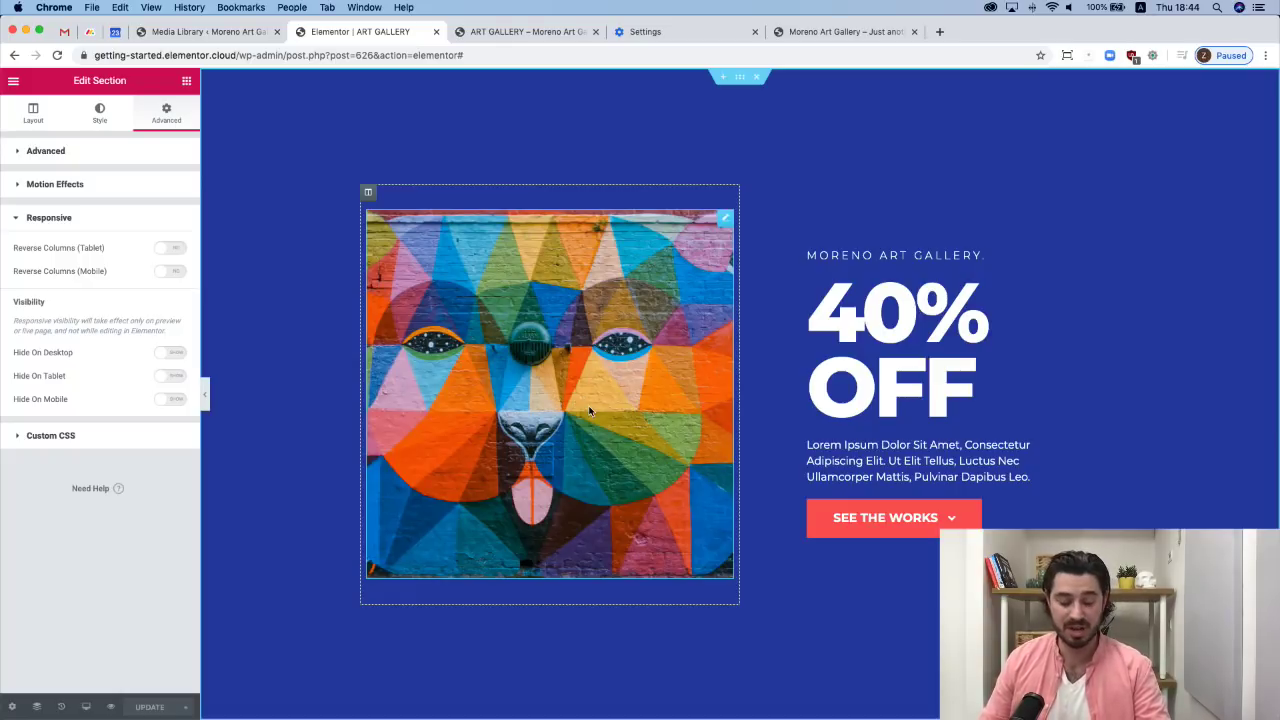
Search Elementor's Finder for "dash", "create" and "land", look through the matching entries, and close the Finder.
key(super+e)
text(dash)
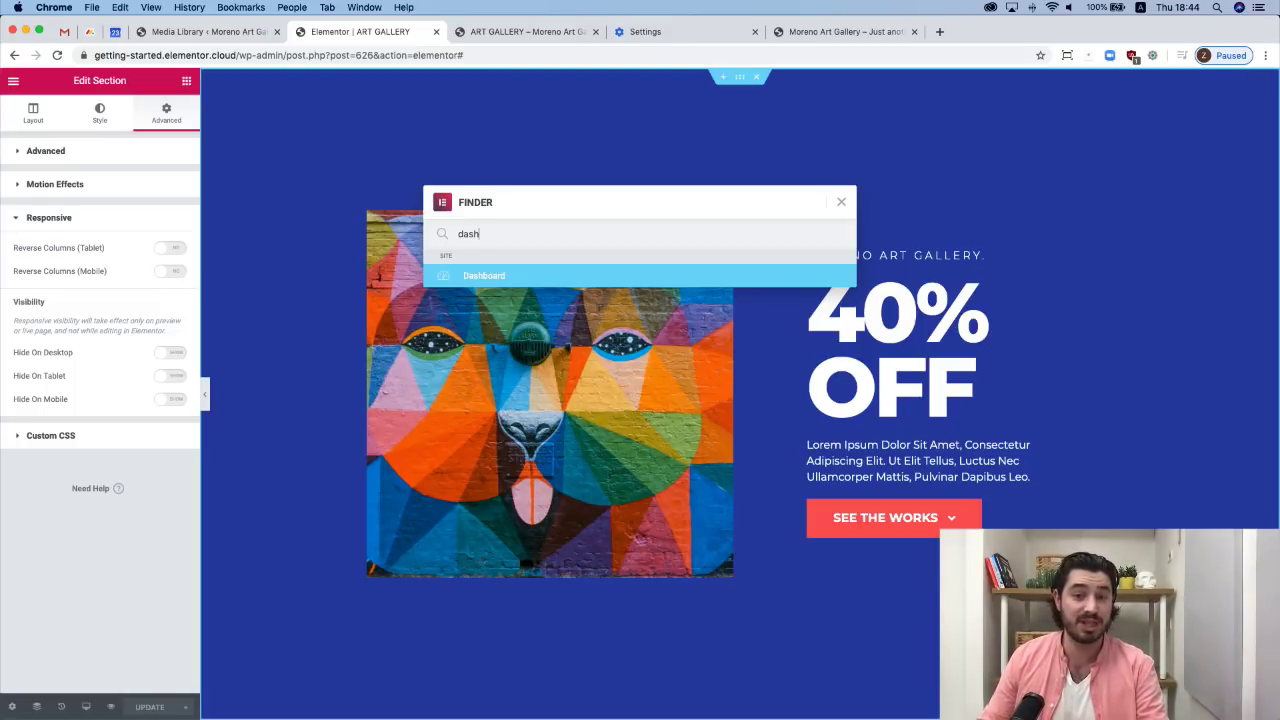
double_click(486, 243)
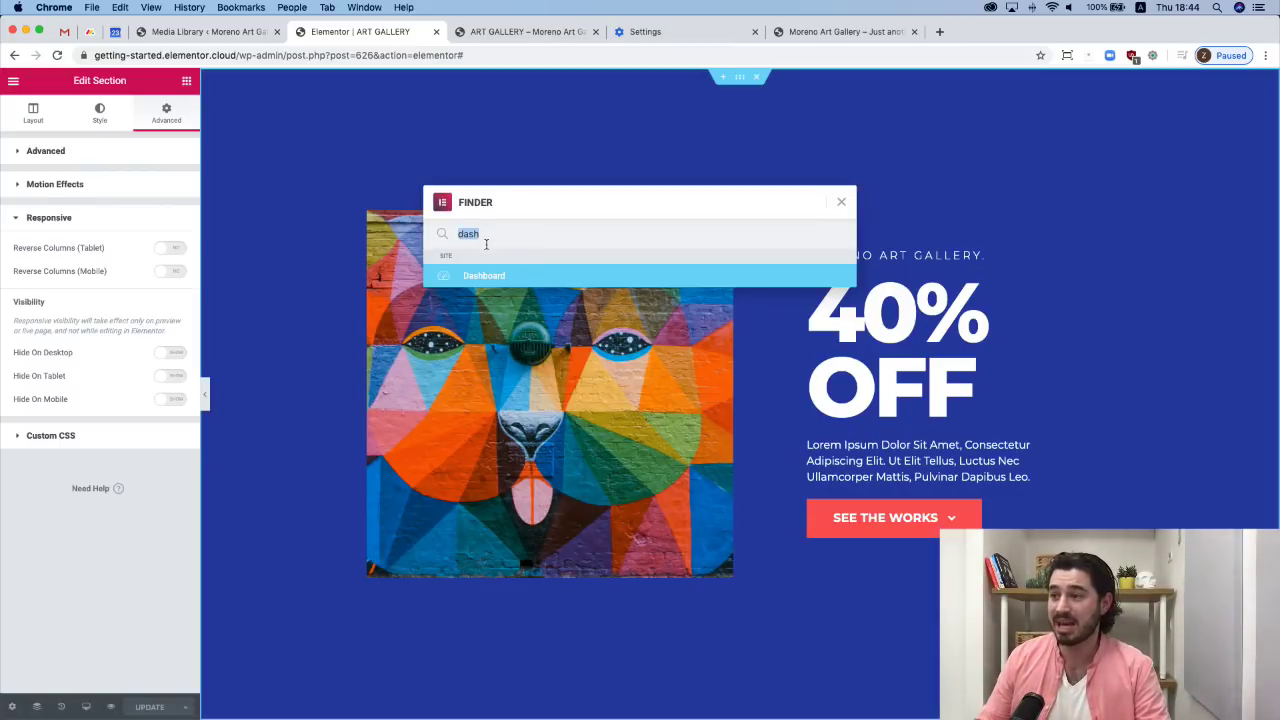
text(create)
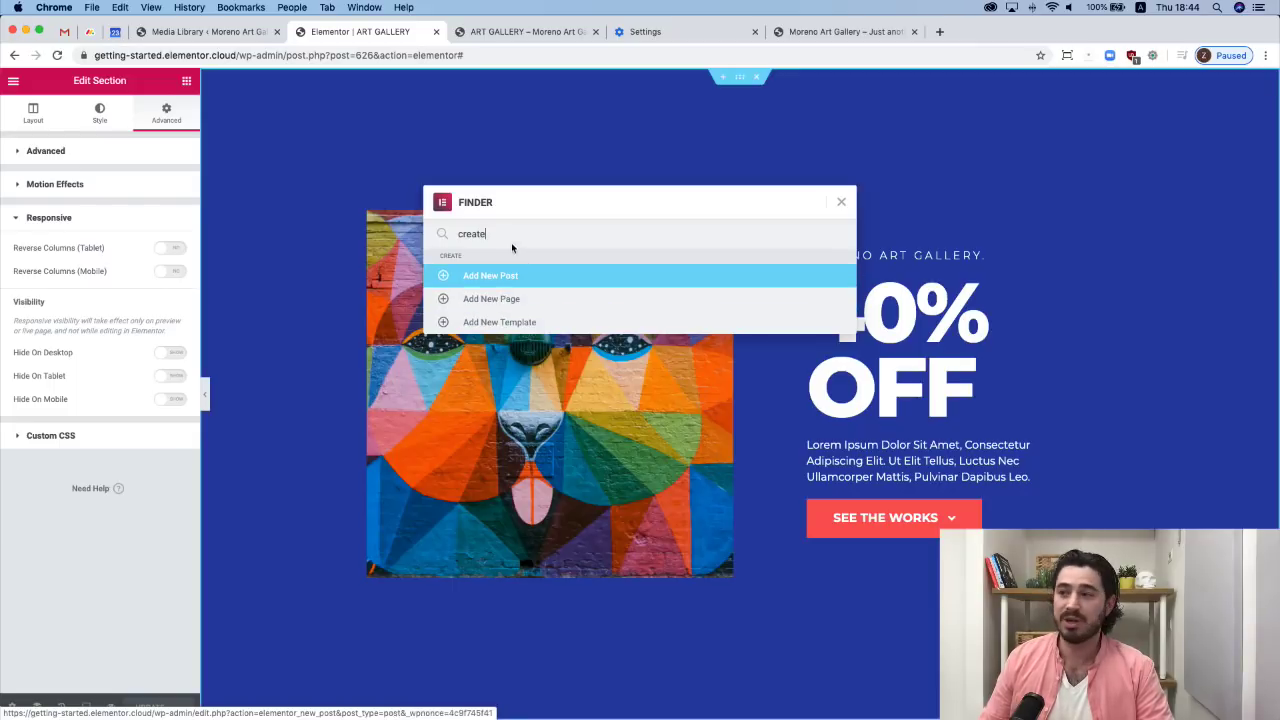
drag(511, 236, 446, 234)
key(BackSpace)
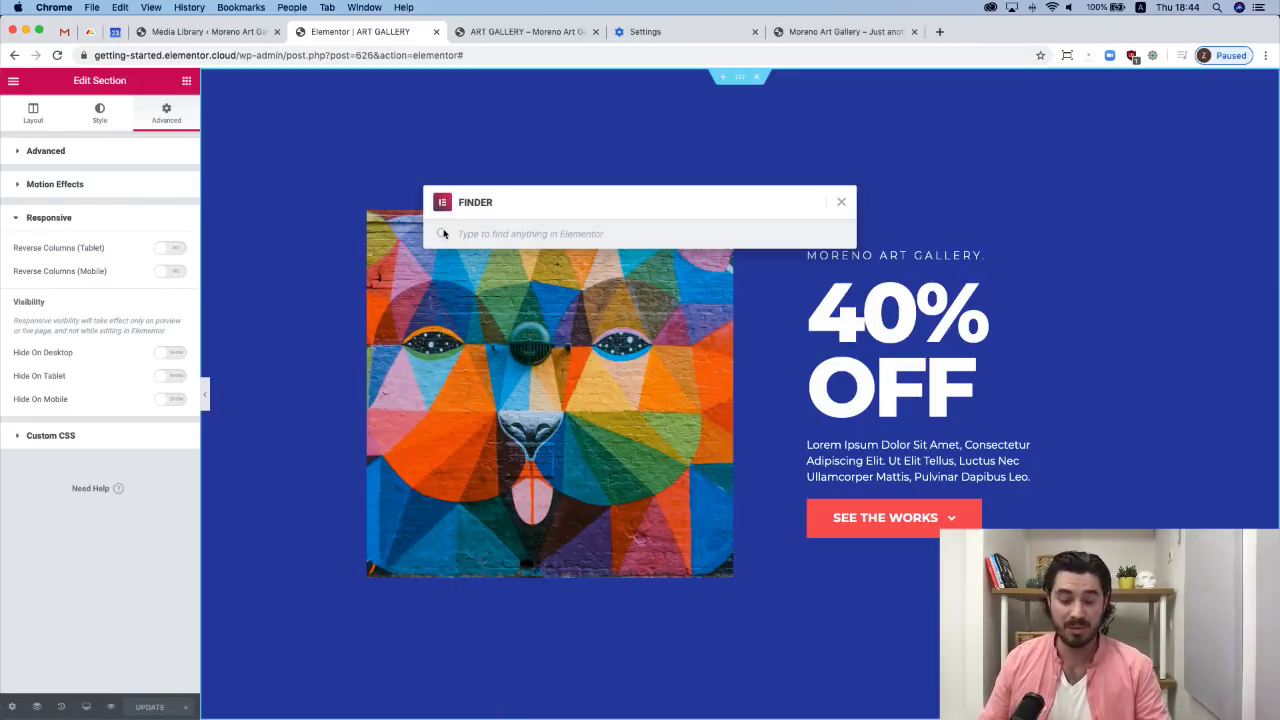
text(la)
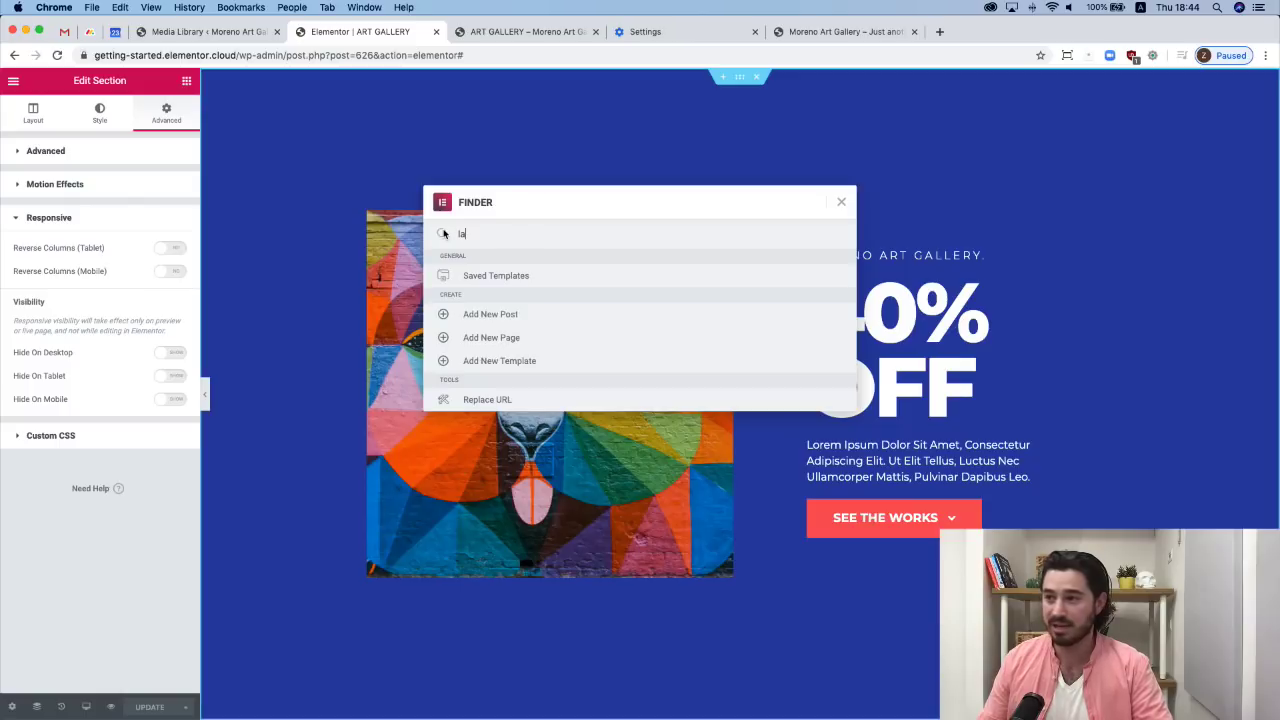
text(nd)
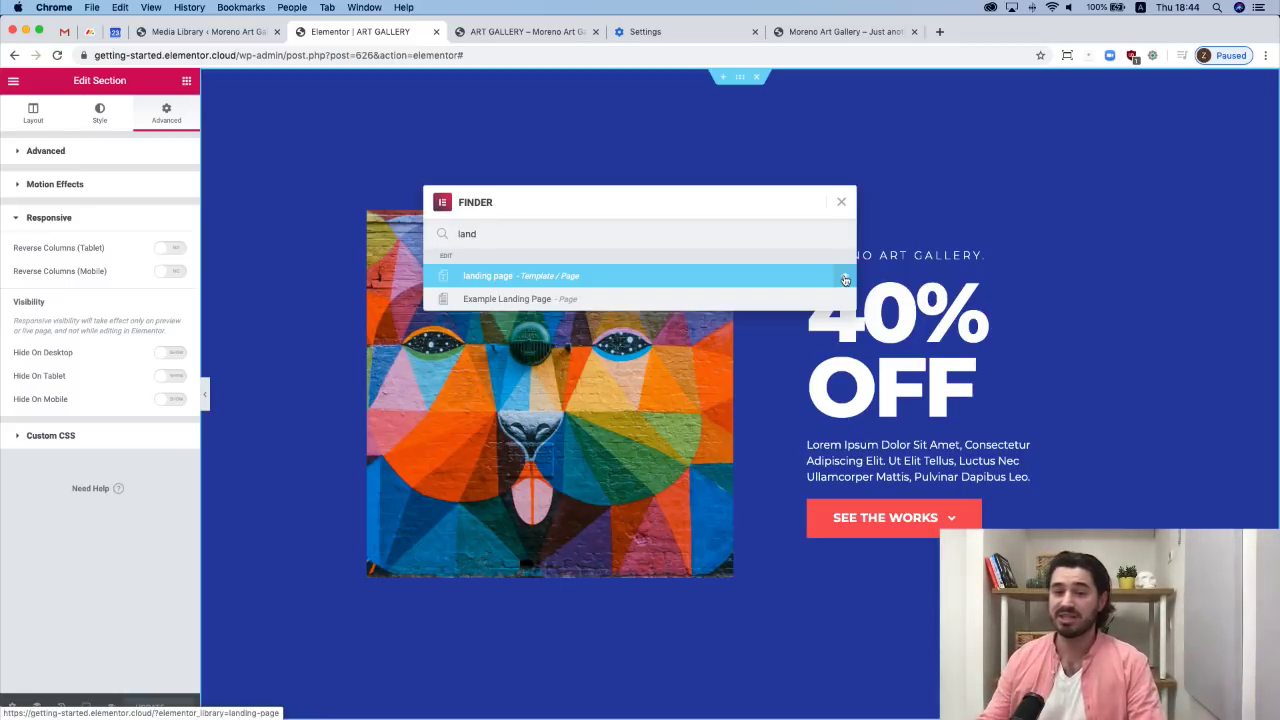
key(Down)
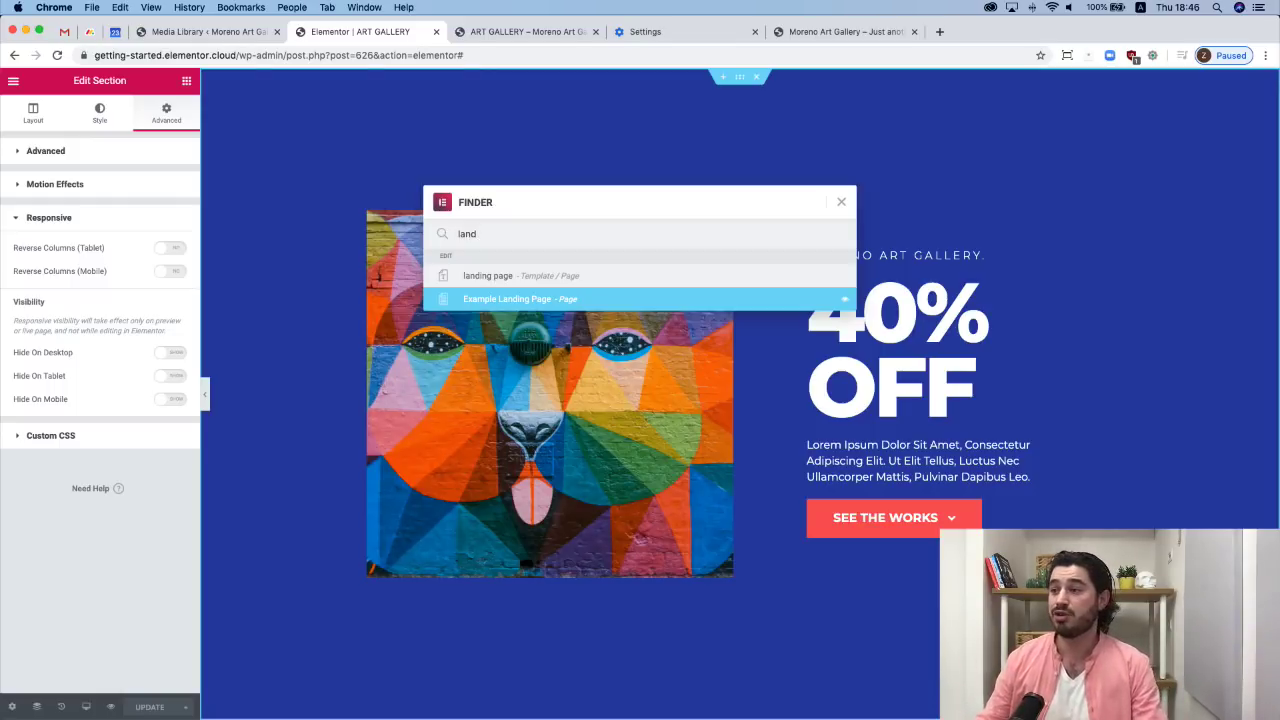
click(841, 202)
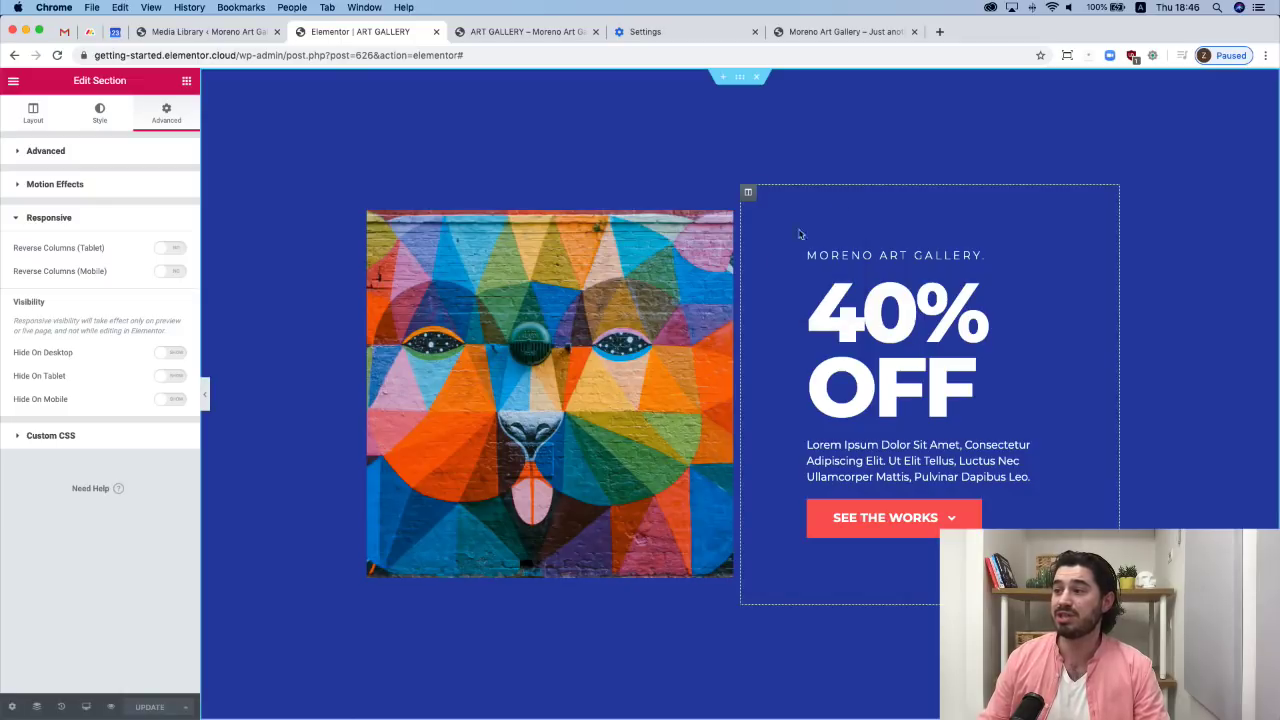